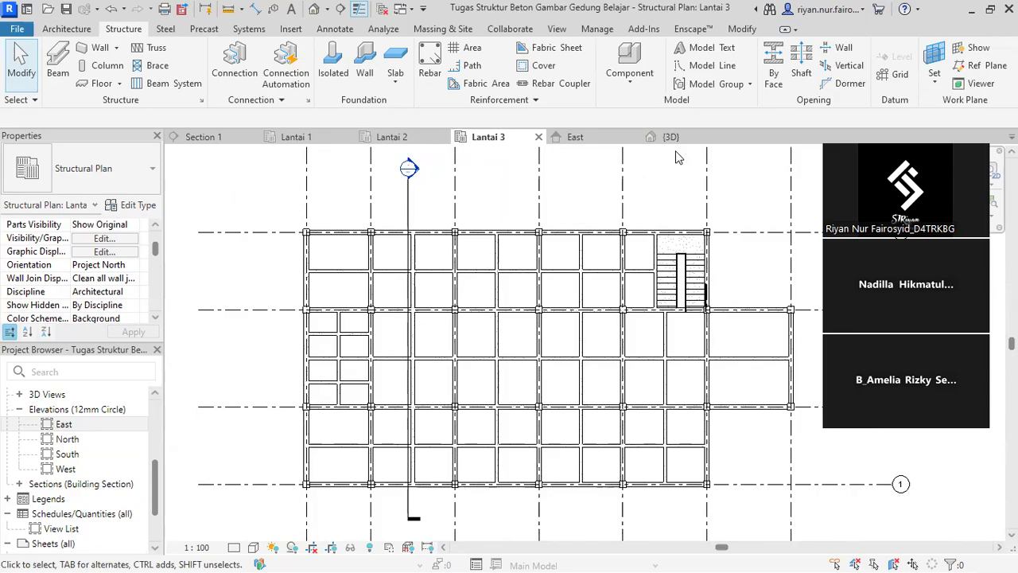
Examine the beam and column layout of the Lantai 3 plan, especially the small bays between grids A and B
{"action": "scroll", "coordinate": [350, 270], "scroll_direction": "up", "scroll_amount": 1}
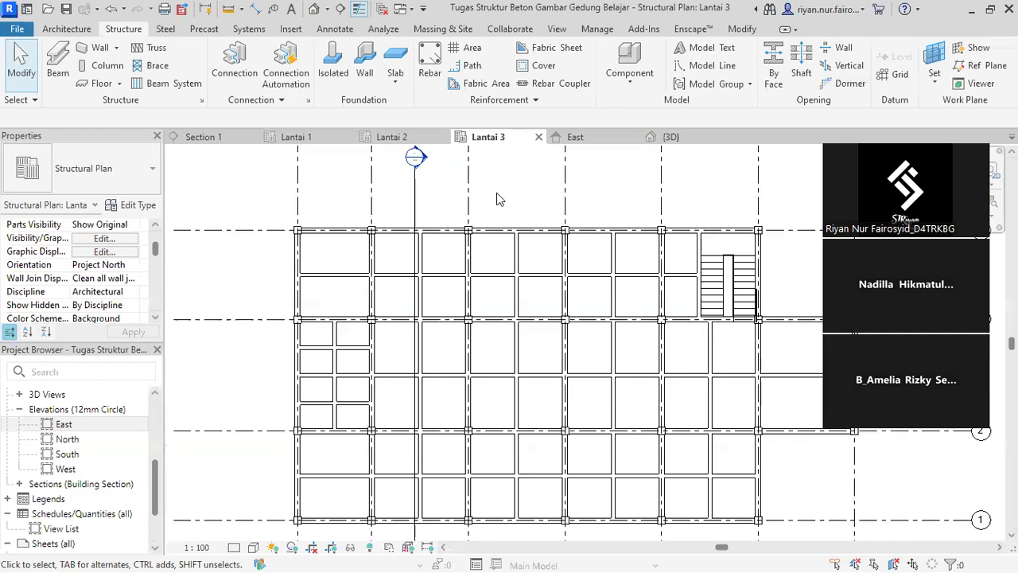
{"action": "scroll", "coordinate": [481, 225], "scroll_direction": "down", "scroll_amount": 2}
{"action": "scroll", "coordinate": [402, 240], "scroll_direction": "up", "scroll_amount": 3}
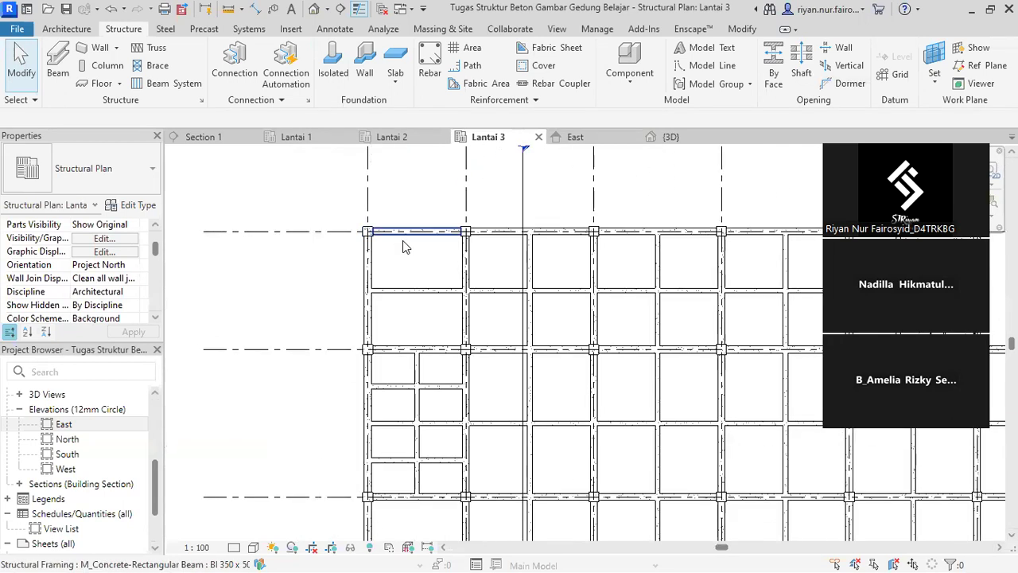
{"action": "scroll", "coordinate": [402, 240], "scroll_direction": "down", "scroll_amount": 3}
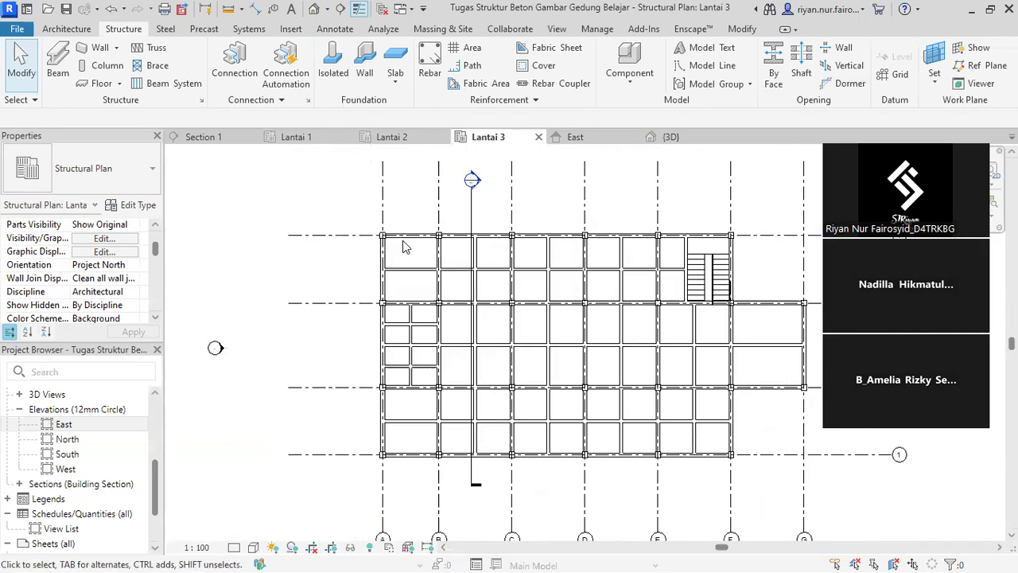
{"action": "scroll", "coordinate": [392, 379], "scroll_direction": "up", "scroll_amount": 4}
{"action": "middle_click_drag", "start_coordinate": [423, 387], "coordinate": [370, 409]}
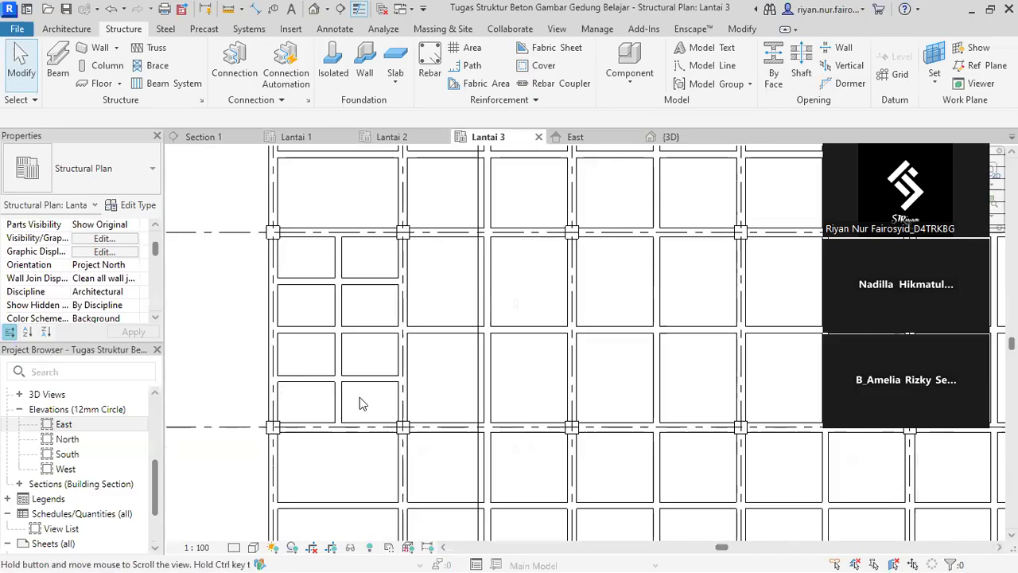
{"action": "scroll", "coordinate": [538, 273], "scroll_direction": "down", "scroll_amount": 4}
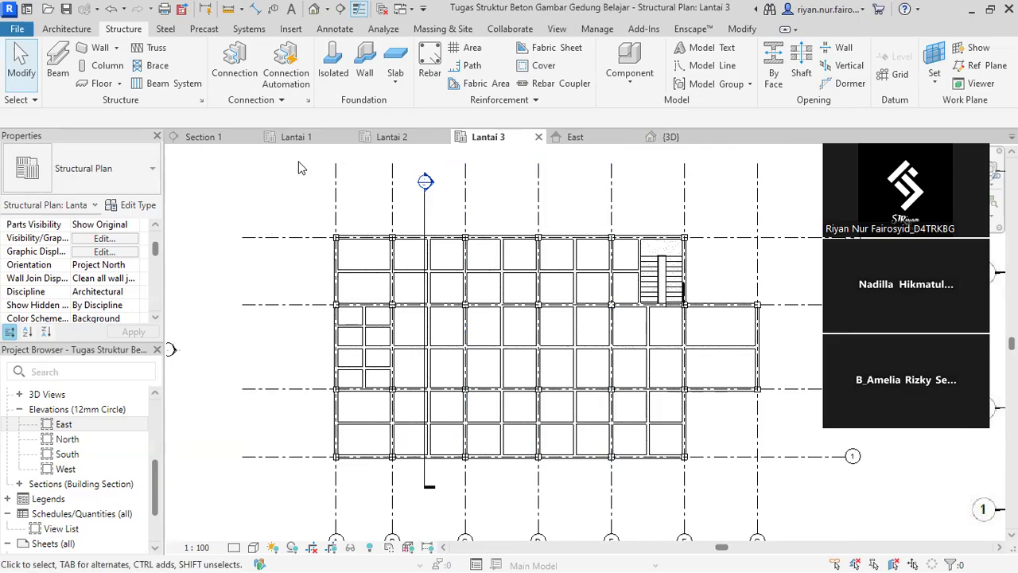
{"action": "scroll", "coordinate": [357, 337], "scroll_direction": "up", "scroll_amount": 3}
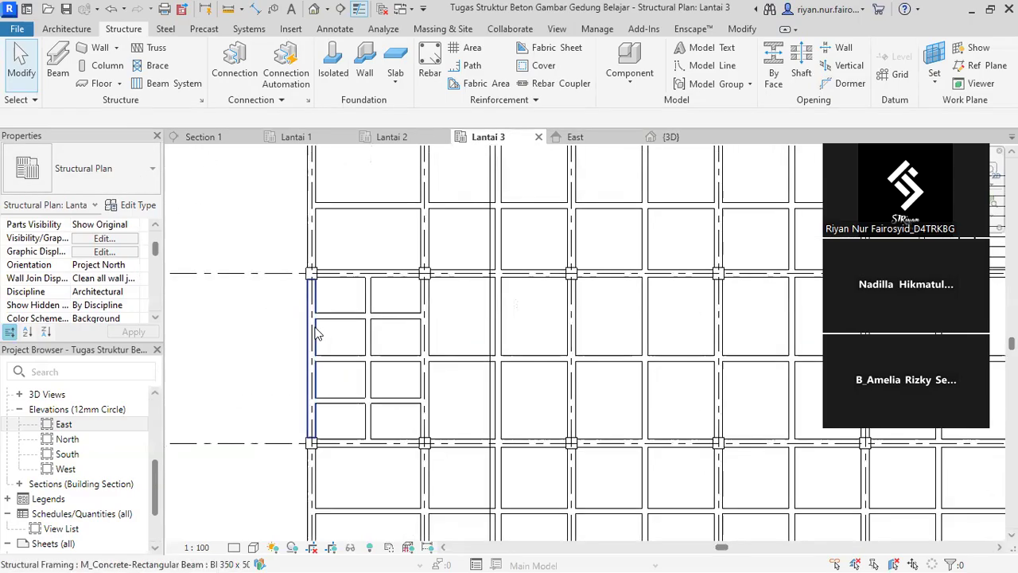
{"action": "scroll", "coordinate": [365, 334], "scroll_direction": "down", "scroll_amount": 5}
Open the Lantai 1 structural plan and examine its beam layout, focusing on the corner bay at grids A and 4
{"action": "left_click", "coordinate": [332, 141]}
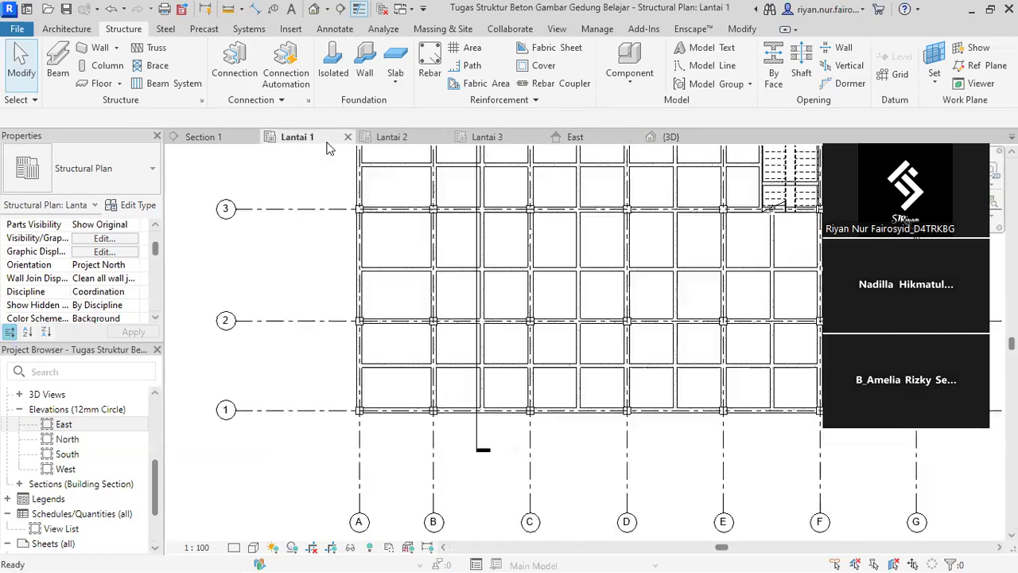
{"action": "scroll", "coordinate": [382, 342], "scroll_direction": "down", "scroll_amount": 4}
{"action": "scroll", "coordinate": [414, 387], "scroll_direction": "up", "scroll_amount": 6}
{"action": "middle_click_drag", "start_coordinate": [413, 386], "coordinate": [332, 226]}
{"action": "scroll", "coordinate": [340, 307], "scroll_direction": "up", "scroll_amount": 2}
{"action": "scroll", "coordinate": [352, 340], "scroll_direction": "down", "scroll_amount": 1}
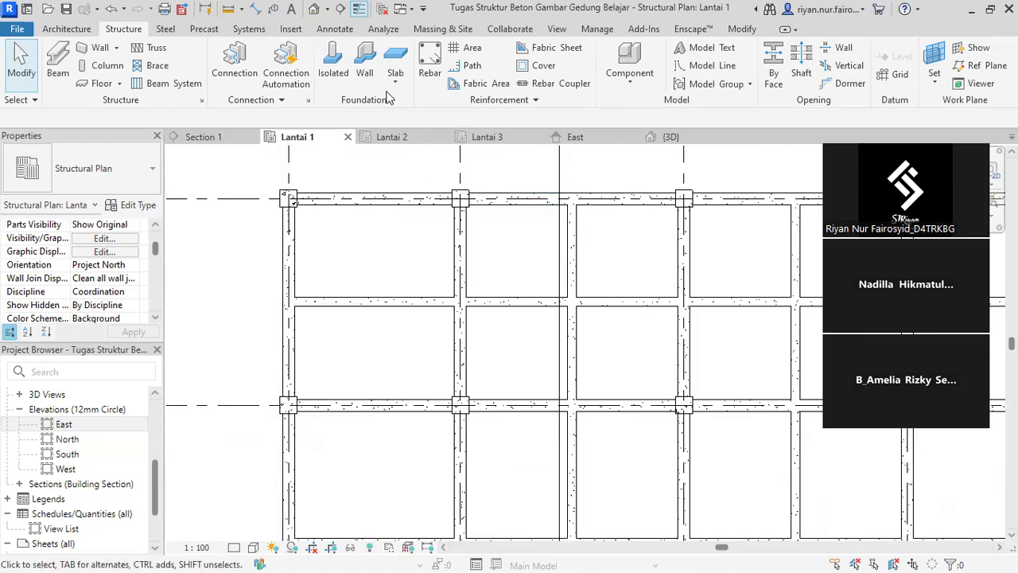
{"action": "scroll", "coordinate": [369, 226], "scroll_direction": "down", "scroll_amount": 3}
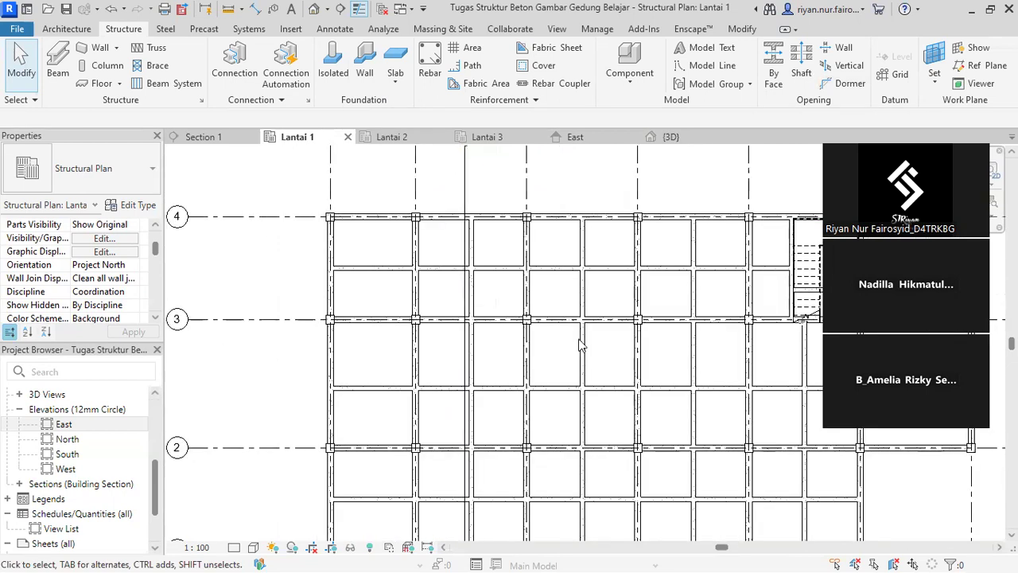
{"action": "scroll", "coordinate": [520, 338], "scroll_direction": "down", "scroll_amount": 2}
{"action": "scroll", "coordinate": [407, 372], "scroll_direction": "up", "scroll_amount": 2}
{"action": "scroll", "coordinate": [405, 372], "scroll_direction": "down", "scroll_amount": 1}
{"action": "middle_click_drag", "start_coordinate": [406, 376], "coordinate": [336, 379]}
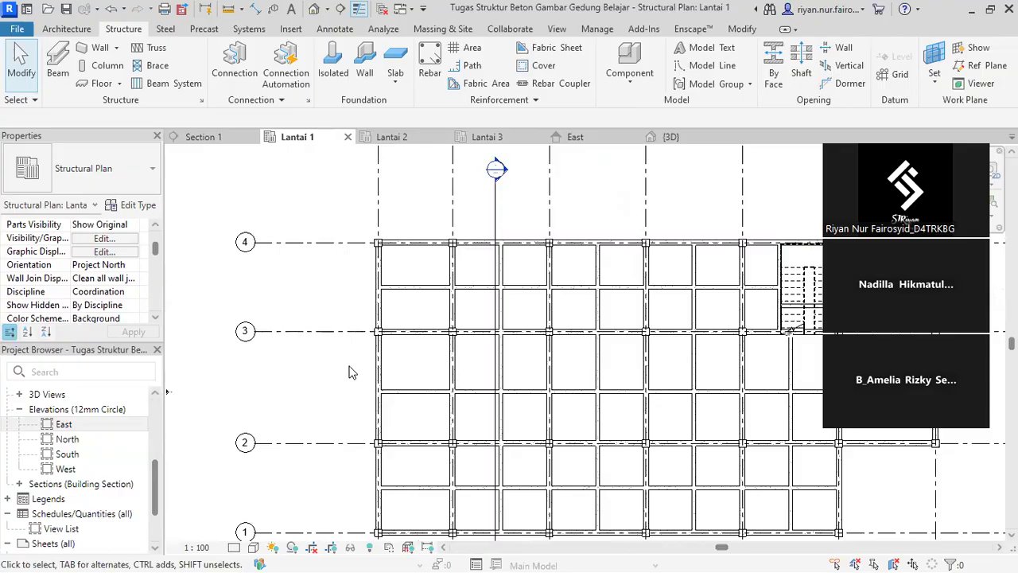
{"action": "scroll", "coordinate": [413, 271], "scroll_direction": "up", "scroll_amount": 4}
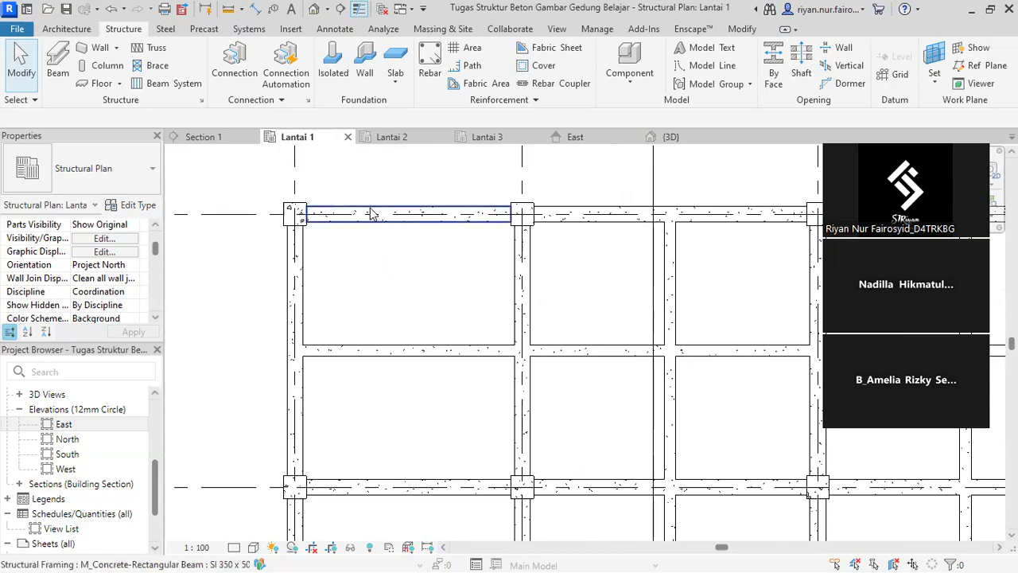
{"action": "scroll", "coordinate": [308, 231], "scroll_direction": "up", "scroll_amount": 3}
{"action": "scroll", "coordinate": [314, 233], "scroll_direction": "down", "scroll_amount": 1}
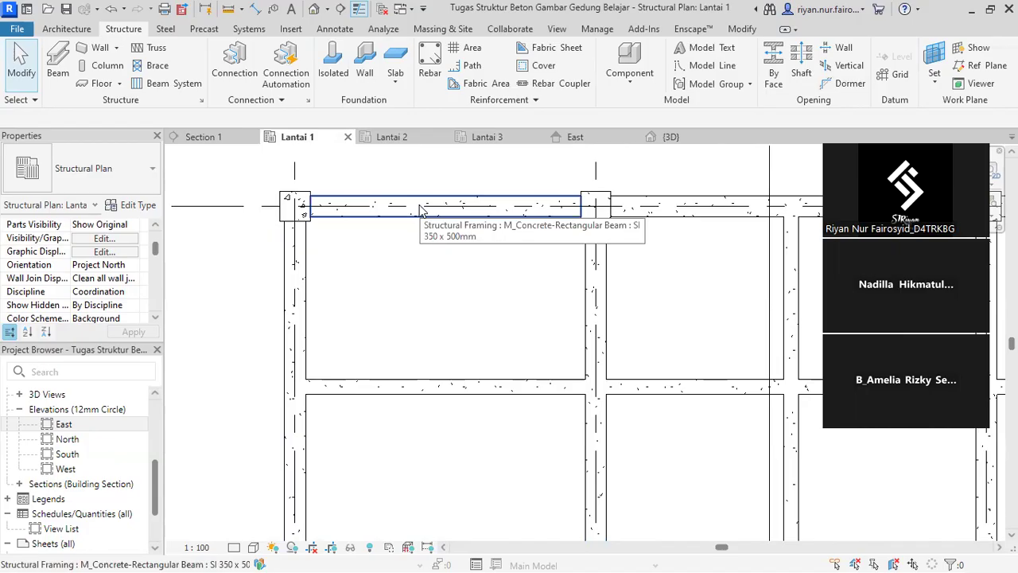
{"action": "scroll", "coordinate": [310, 219], "scroll_direction": "up", "scroll_amount": 3}
{"action": "scroll", "coordinate": [313, 211], "scroll_direction": "up", "scroll_amount": 3}
{"action": "scroll", "coordinate": [427, 282], "scroll_direction": "down", "scroll_amount": 5}
{"action": "middle_click_drag", "start_coordinate": [262, 183], "coordinate": [447, 304]}
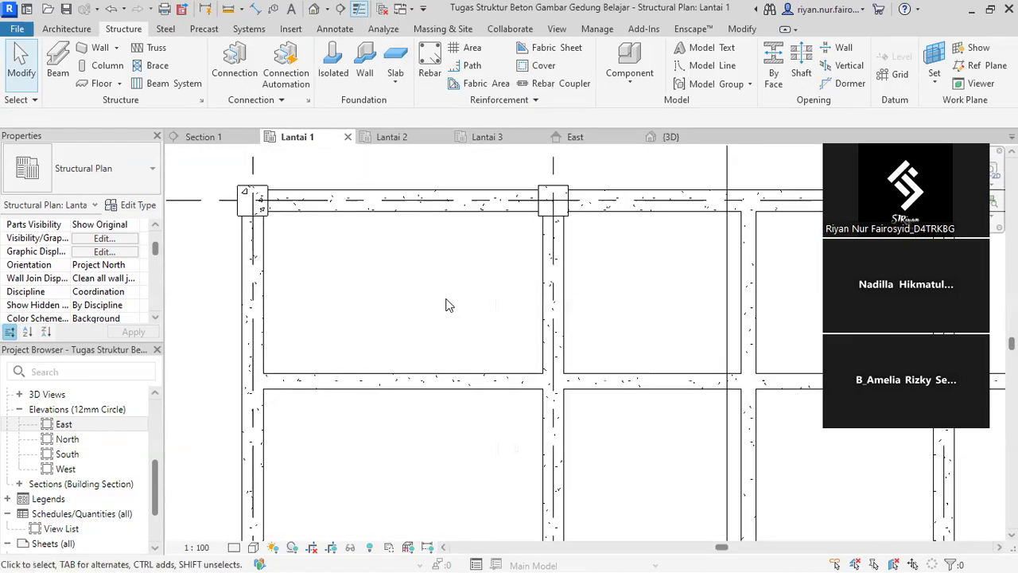
Start a foundation slab of type Pelat A 100mm on Lantai 1, with its boundary picked from existing lines
{"action": "left_click", "coordinate": [398, 64]}
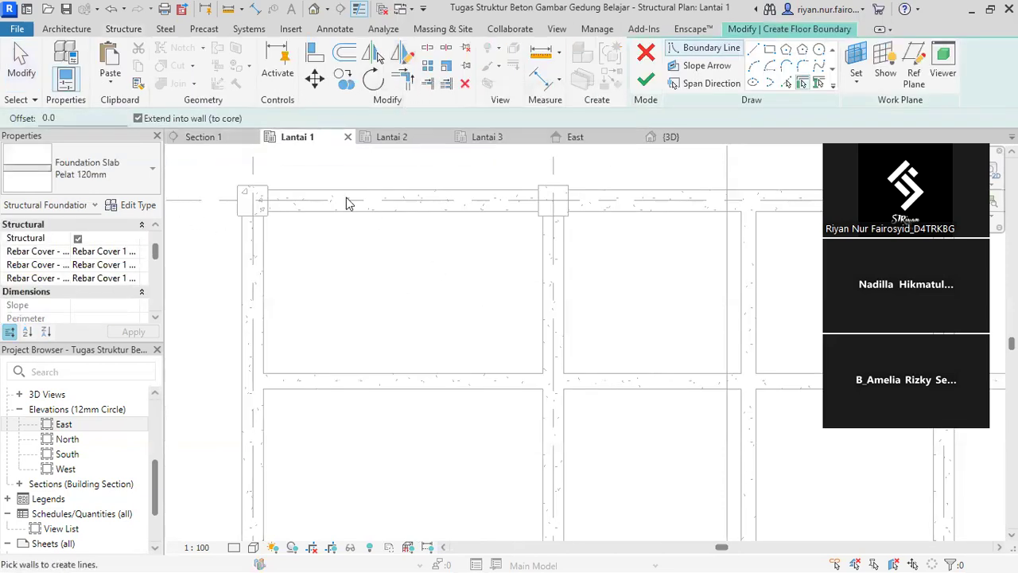
{"action": "left_click", "coordinate": [115, 190]}
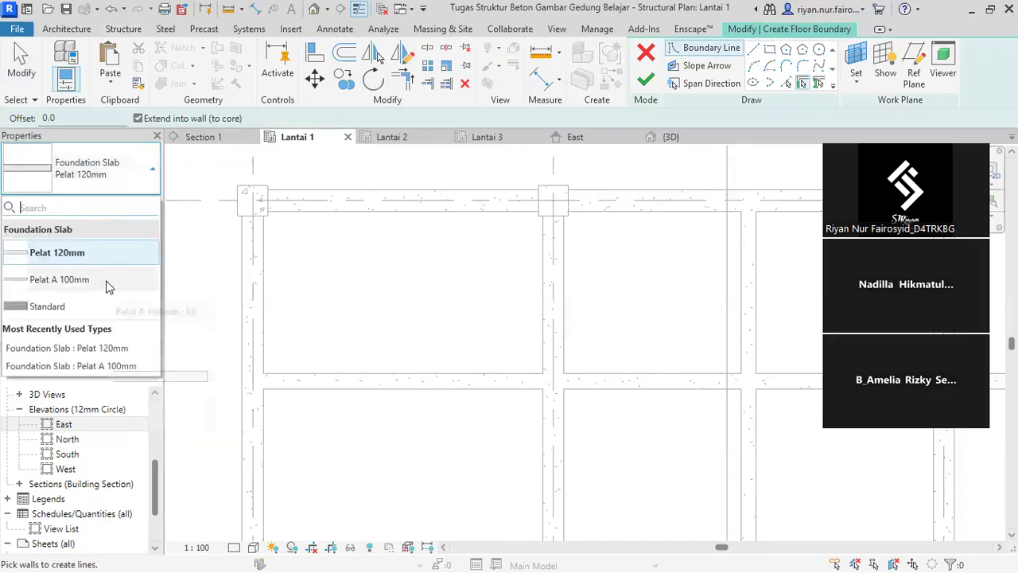
{"action": "left_click", "coordinate": [109, 283]}
{"action": "scroll", "coordinate": [380, 225], "scroll_direction": "down", "scroll_amount": 7}
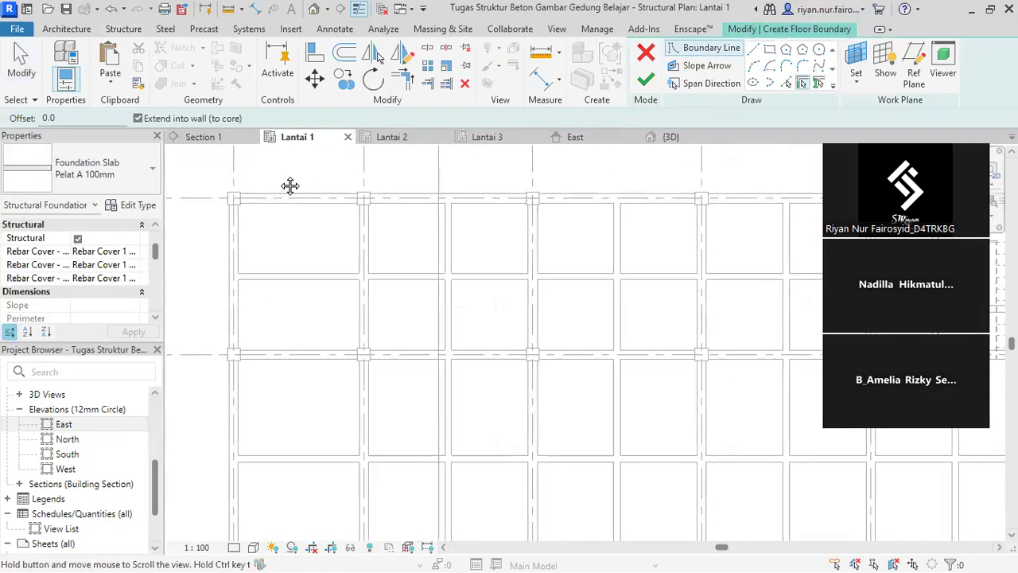
{"action": "scroll", "coordinate": [367, 230], "scroll_direction": "up", "scroll_amount": 10}
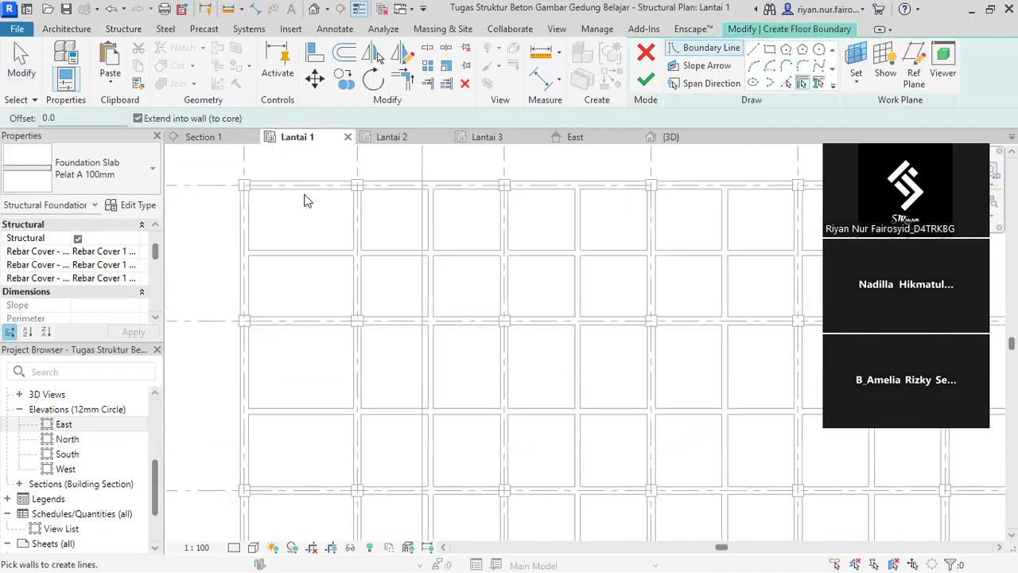
{"action": "scroll", "coordinate": [418, 216], "scroll_direction": "down", "scroll_amount": 3}
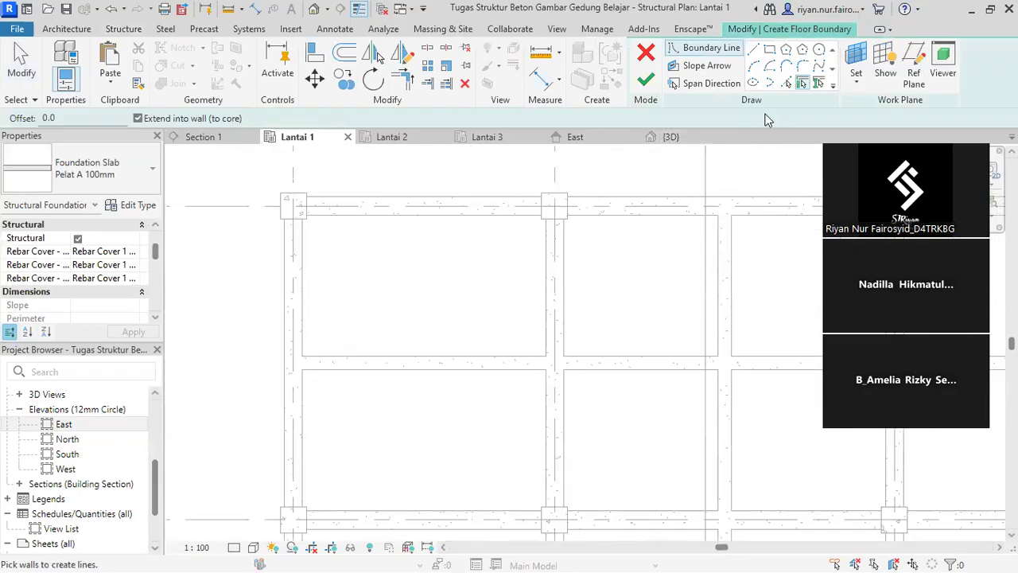
{"action": "left_click", "coordinate": [786, 82]}
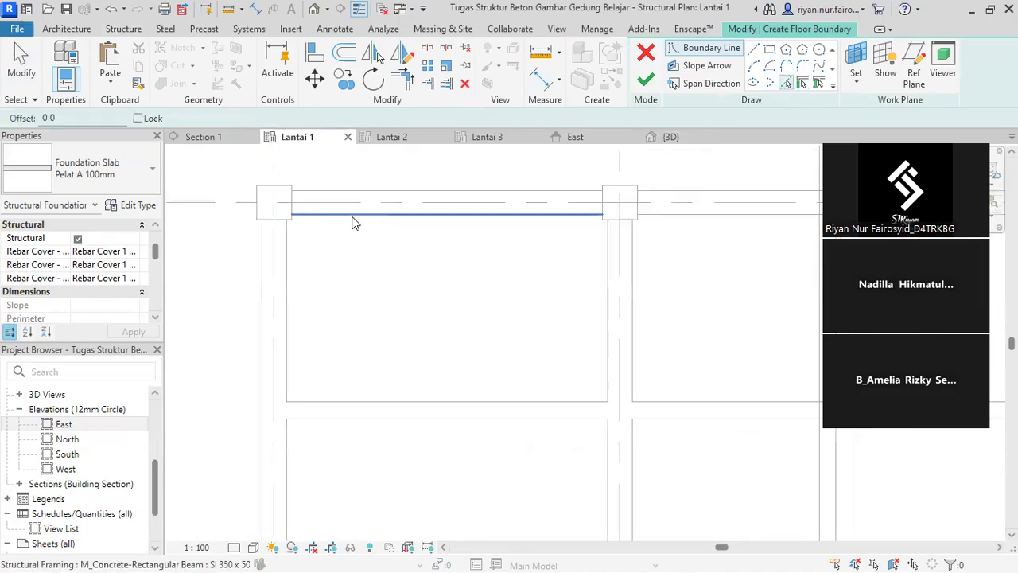
Pick the inner edge of the grid A beam between grids 3 and 4 as a slab boundary line
{"action": "scroll", "coordinate": [362, 236], "scroll_direction": "up", "scroll_amount": 3}
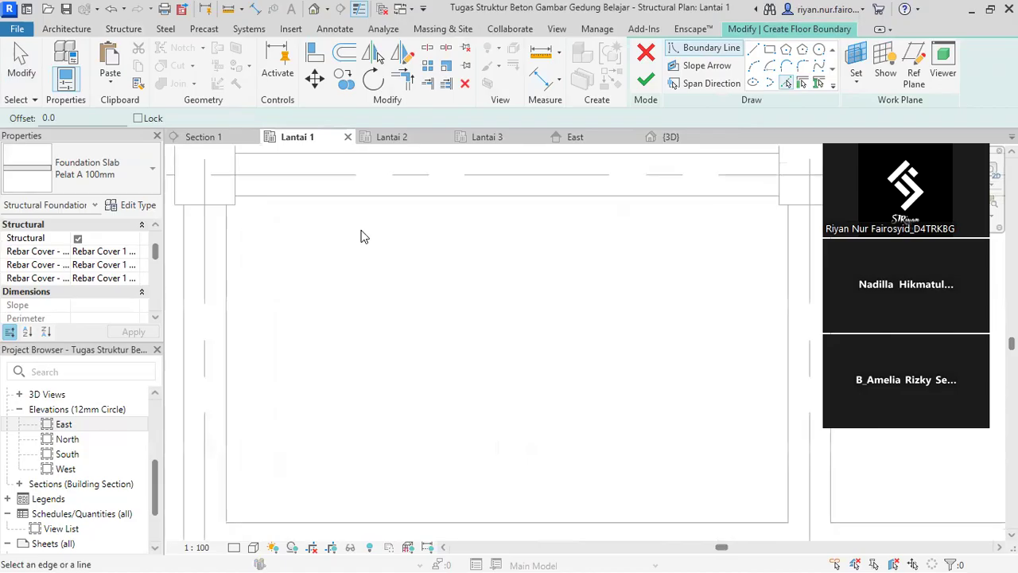
{"action": "scroll", "coordinate": [361, 236], "scroll_direction": "down", "scroll_amount": 2}
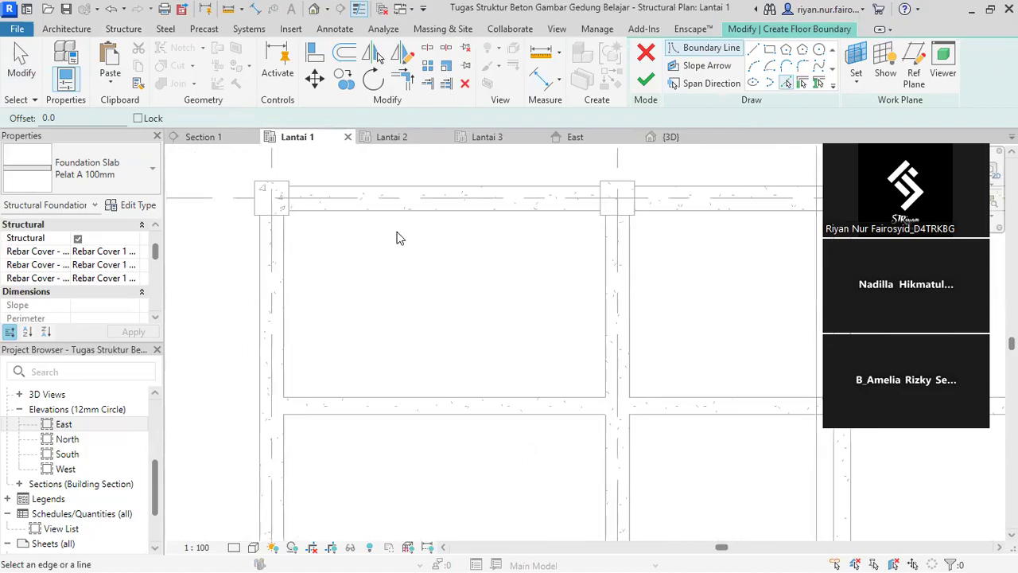
{"action": "scroll", "coordinate": [305, 212], "scroll_direction": "up", "scroll_amount": 2}
{"action": "left_click", "coordinate": [265, 254]}
{"action": "scroll", "coordinate": [388, 286], "scroll_direction": "down", "scroll_amount": 3}
{"action": "middle_click_drag", "start_coordinate": [388, 286], "coordinate": [381, 174]}
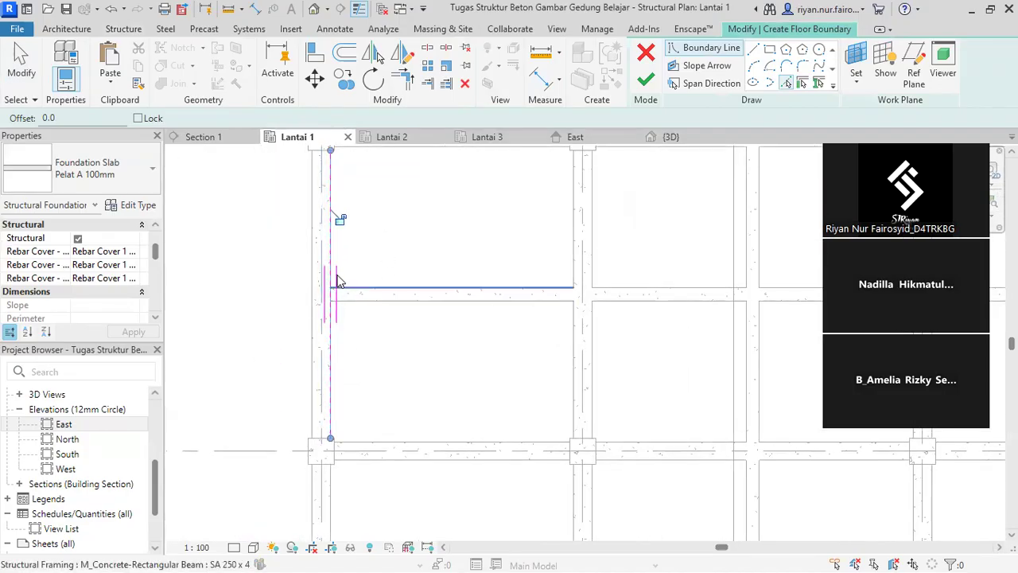
Try to add the inner edge of the grid 4 beam between grids A and B to the slab boundary
{"action": "scroll", "coordinate": [340, 279], "scroll_direction": "up", "scroll_amount": 3}
{"action": "scroll", "coordinate": [346, 273], "scroll_direction": "down", "scroll_amount": 3}
{"action": "middle_click_drag", "start_coordinate": [403, 246], "coordinate": [352, 334]}
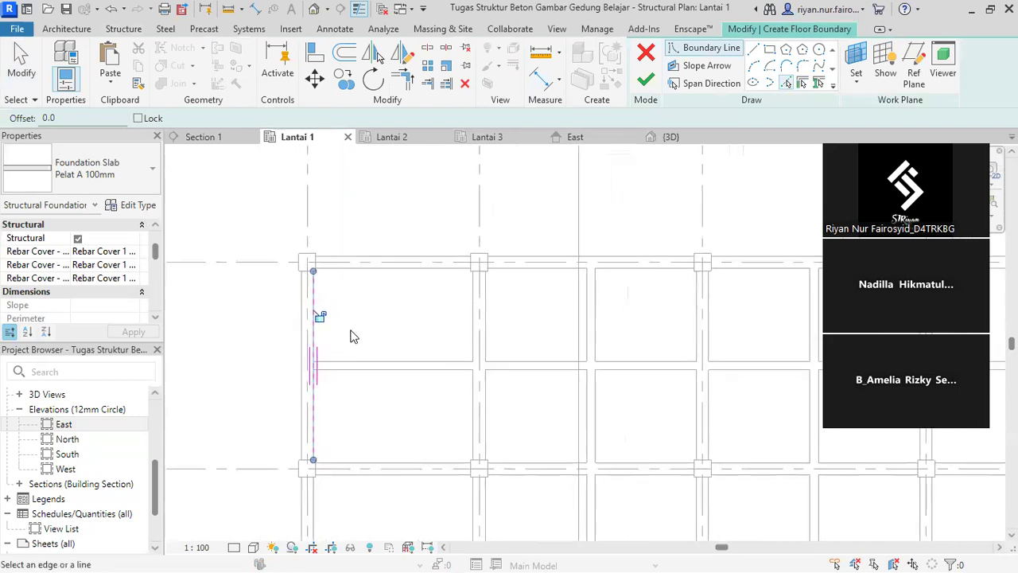
{"action": "scroll", "coordinate": [421, 258], "scroll_direction": "up", "scroll_amount": 3}
{"action": "scroll", "coordinate": [430, 254], "scroll_direction": "down", "scroll_amount": 3}
{"action": "scroll", "coordinate": [477, 254], "scroll_direction": "up", "scroll_amount": 3}
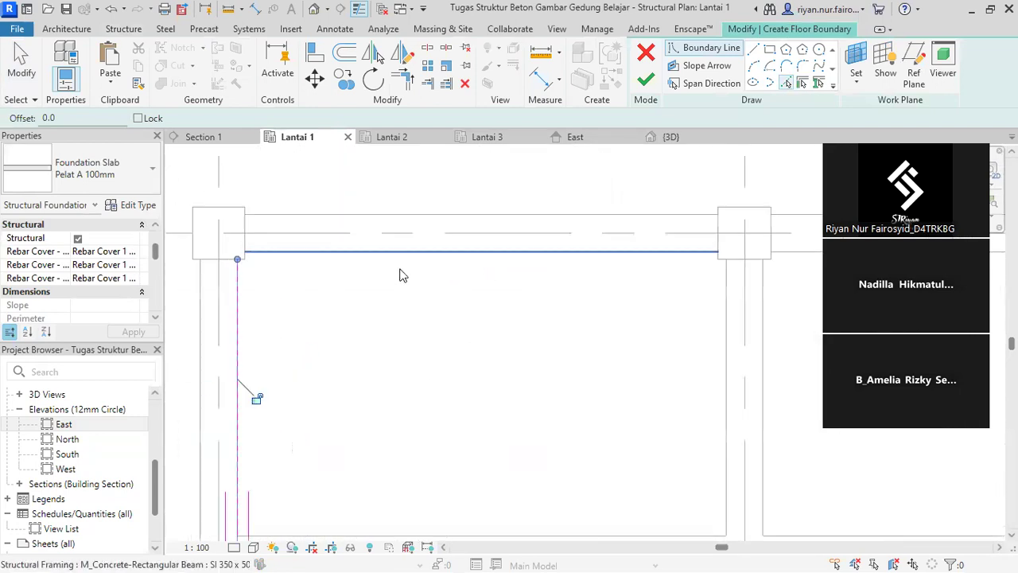
{"action": "left_click", "coordinate": [343, 261]}
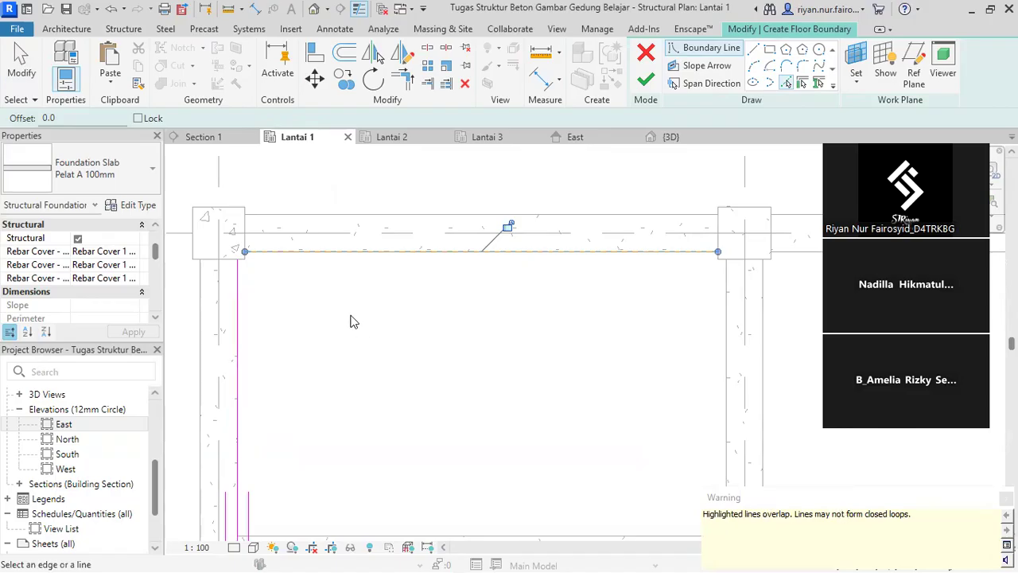
{"action": "key", "text": "Escape"}
{"action": "key", "text": "Escape"}
Add the inner edges of the grid 4 beam and the grid B beam around the corner bay to the slab boundary
{"action": "scroll", "coordinate": [284, 252], "scroll_direction": "up", "scroll_amount": 2}
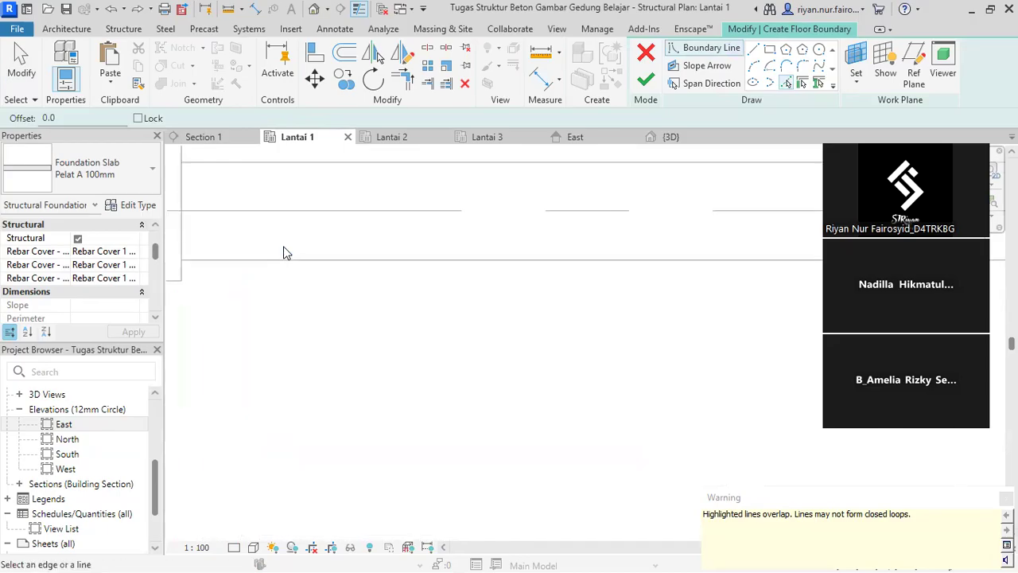
{"action": "middle_click_drag", "start_coordinate": [330, 302], "coordinate": [322, 301]}
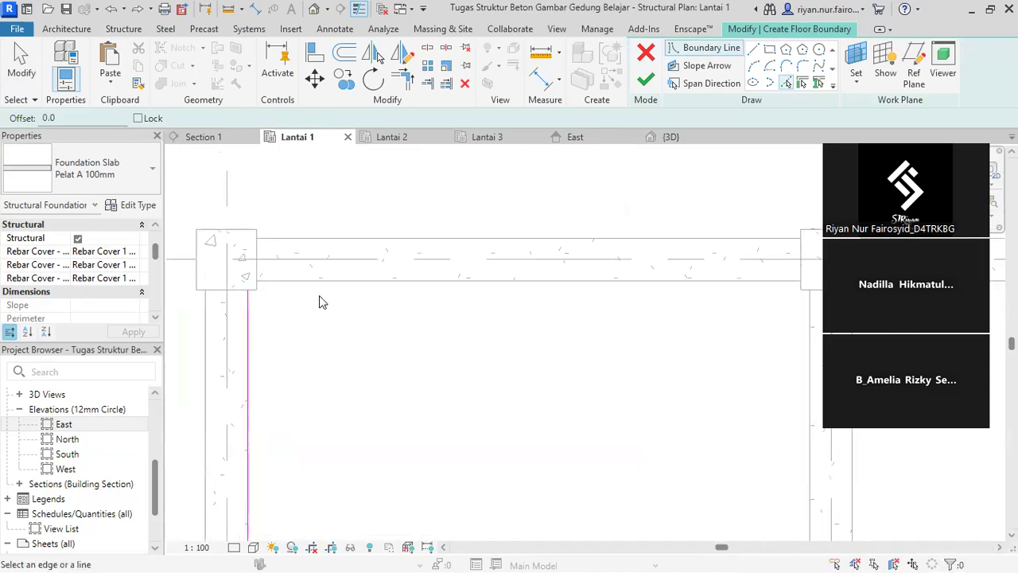
{"action": "scroll", "coordinate": [319, 295], "scroll_direction": "down", "scroll_amount": 2}
{"action": "scroll", "coordinate": [319, 295], "scroll_direction": "up", "scroll_amount": 3}
{"action": "scroll", "coordinate": [295, 295], "scroll_direction": "down", "scroll_amount": 2}
{"action": "scroll", "coordinate": [504, 266], "scroll_direction": "up", "scroll_amount": 3}
{"action": "left_click", "coordinate": [514, 296]}
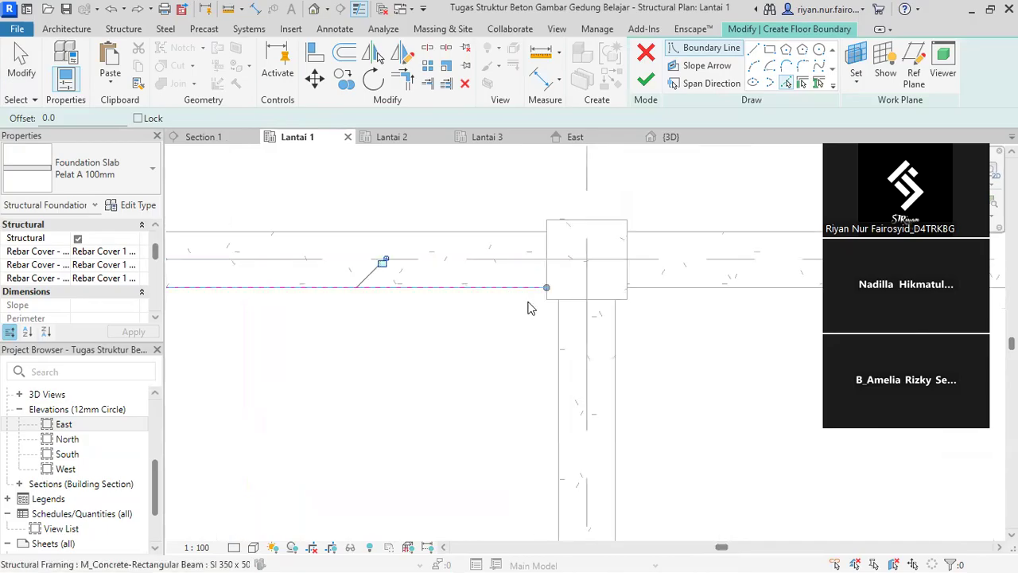
{"action": "left_click", "coordinate": [556, 345]}
Add both edges of the secondary beam spanning between grids A and B to the slab boundary
{"action": "scroll", "coordinate": [549, 179], "scroll_direction": "down", "scroll_amount": 4}
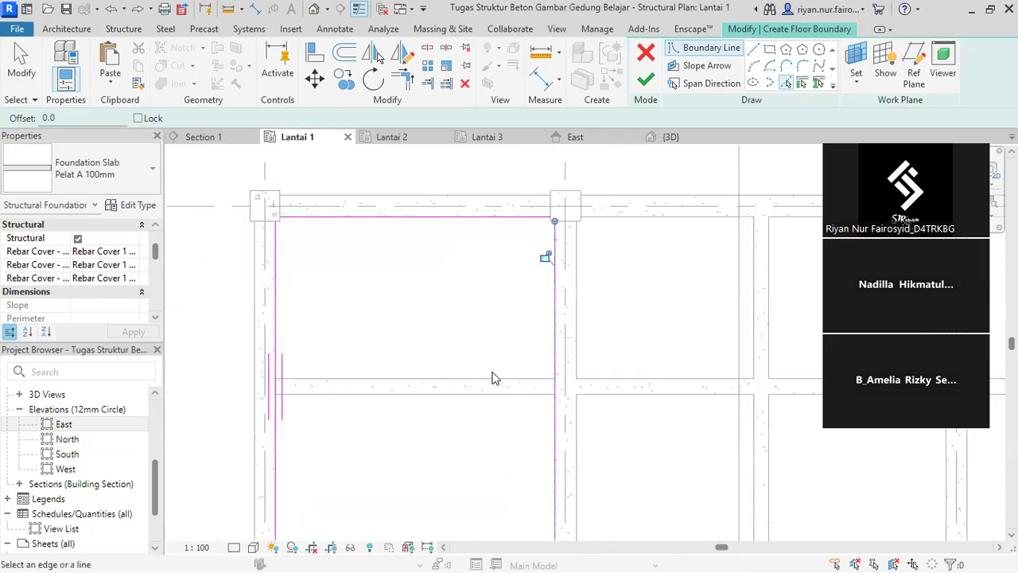
{"action": "scroll", "coordinate": [491, 378], "scroll_direction": "up", "scroll_amount": 1}
{"action": "left_click", "coordinate": [501, 396]}
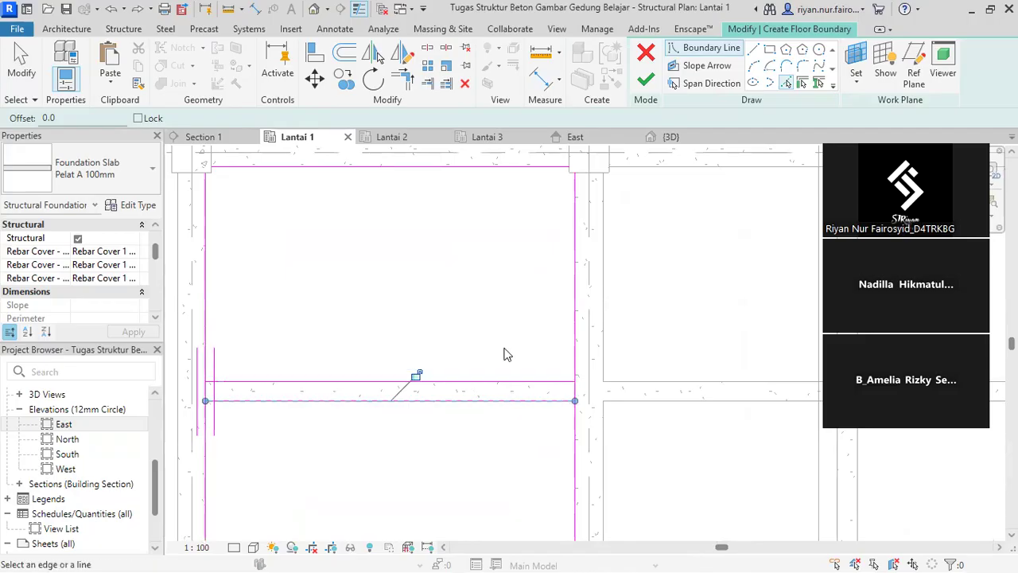
Add the faces of the columns at B-4 and A-4 that border the corner bay to the slab boundary
{"action": "middle_click_drag", "start_coordinate": [518, 218], "coordinate": [561, 289]}
{"action": "scroll", "coordinate": [580, 278], "scroll_direction": "up", "scroll_amount": 2}
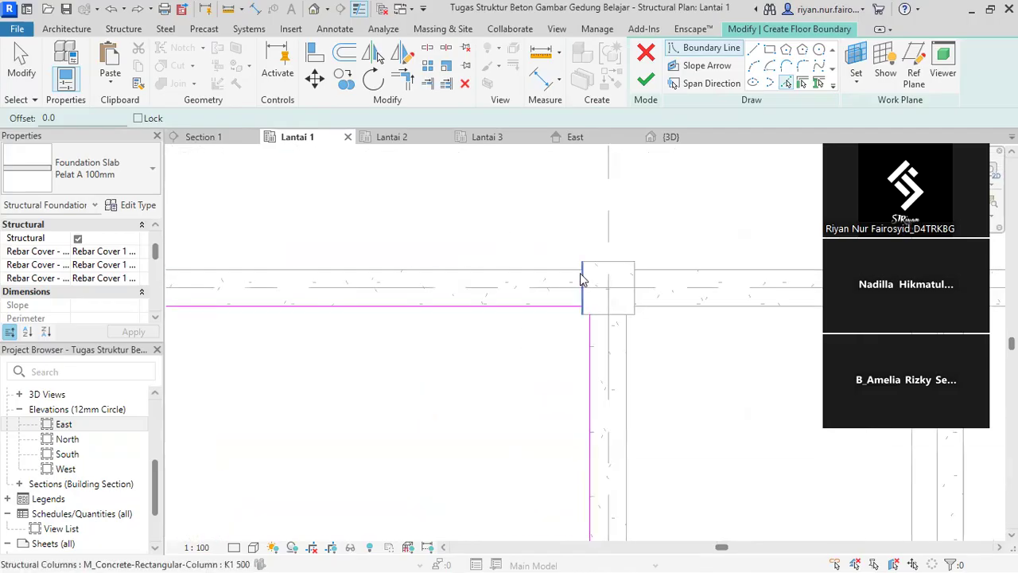
{"action": "left_click", "coordinate": [594, 313]}
{"action": "middle_click_drag", "start_coordinate": [484, 337], "coordinate": [745, 332]}
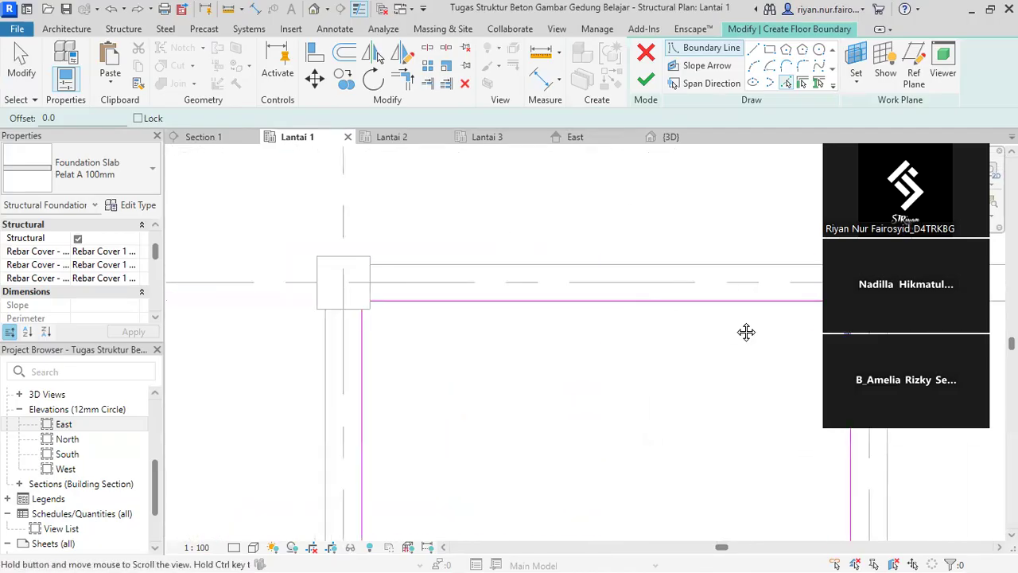
{"action": "left_click", "coordinate": [369, 298]}
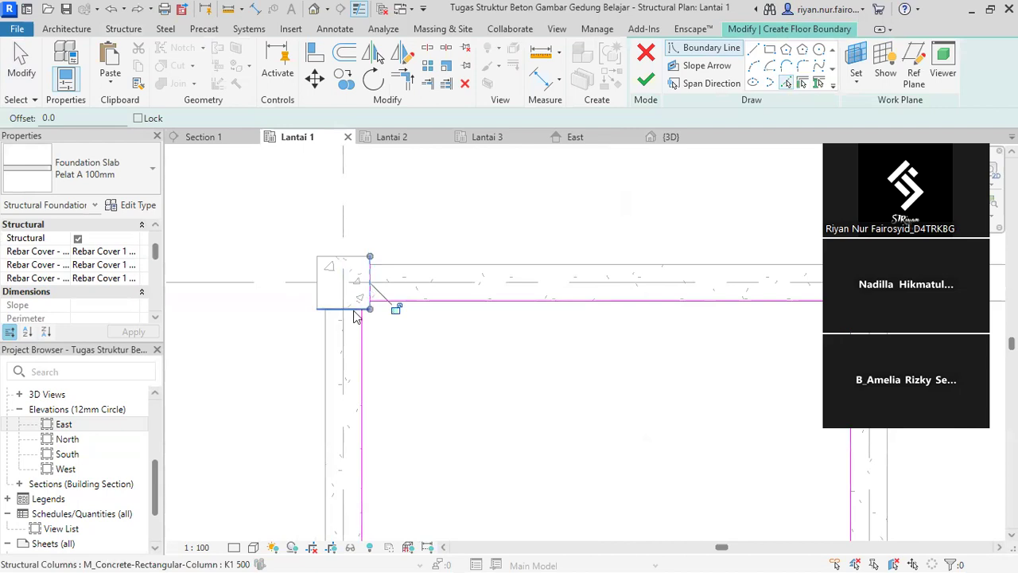
Begin the next bay's boundary from the grid B beam's far edge, the inner grid 4 beam edge toward grid C, and the B-4 column's adjoining face
{"action": "scroll", "coordinate": [357, 316], "scroll_direction": "down", "scroll_amount": 4}
{"action": "scroll", "coordinate": [461, 305], "scroll_direction": "up", "scroll_amount": 4}
{"action": "left_click", "coordinate": [548, 334]}
{"action": "left_click", "coordinate": [567, 315]}
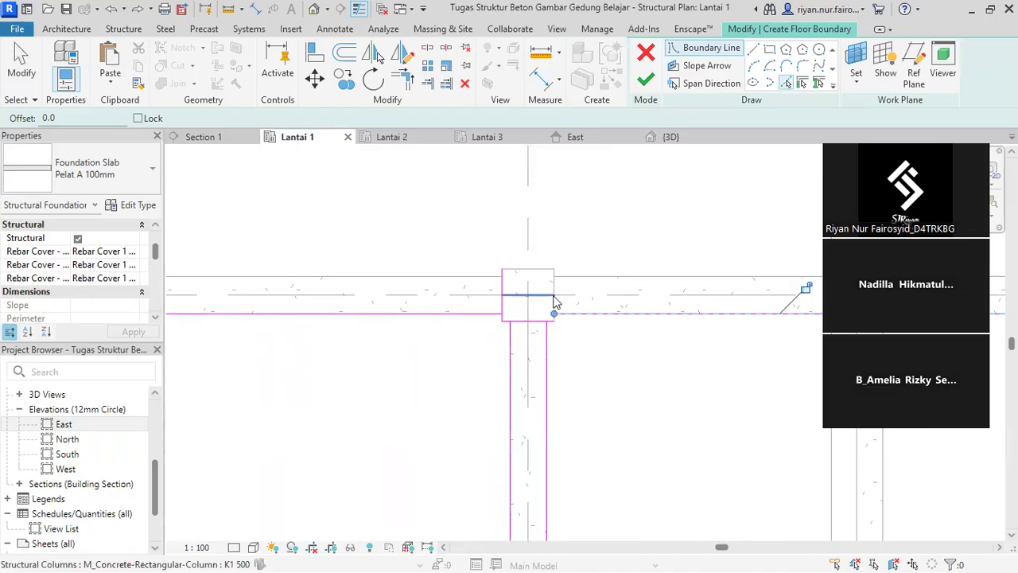
{"action": "scroll", "coordinate": [554, 301], "scroll_direction": "up", "scroll_amount": 3}
{"action": "left_click", "coordinate": [556, 301]}
{"action": "scroll", "coordinate": [432, 279], "scroll_direction": "down", "scroll_amount": 5}
{"action": "middle_click_drag", "start_coordinate": [530, 298], "coordinate": [374, 255]}
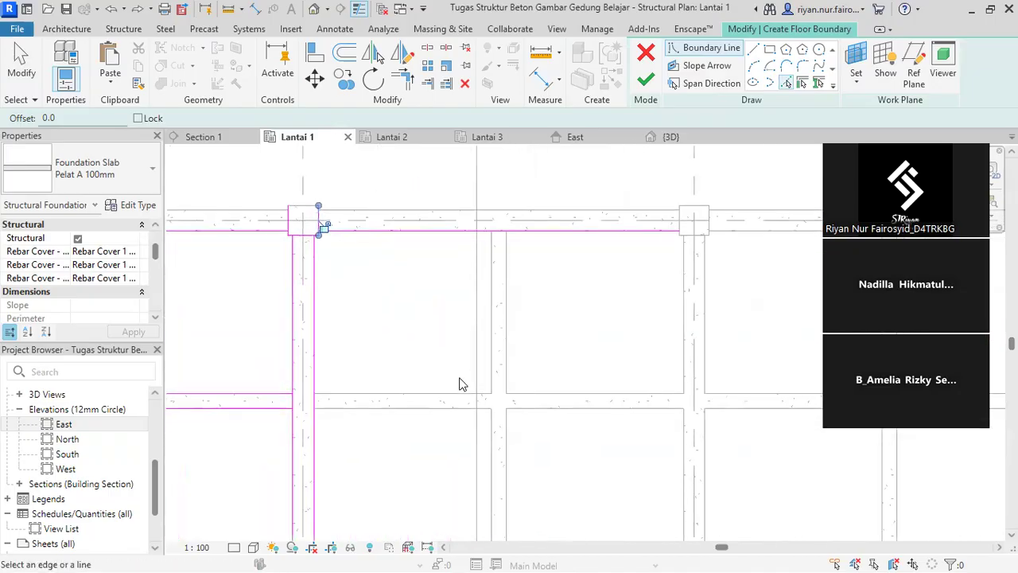
Add both edges of the crossing secondary beams in the bay between grids B and C to the slab boundary
{"action": "left_click", "coordinate": [442, 409]}
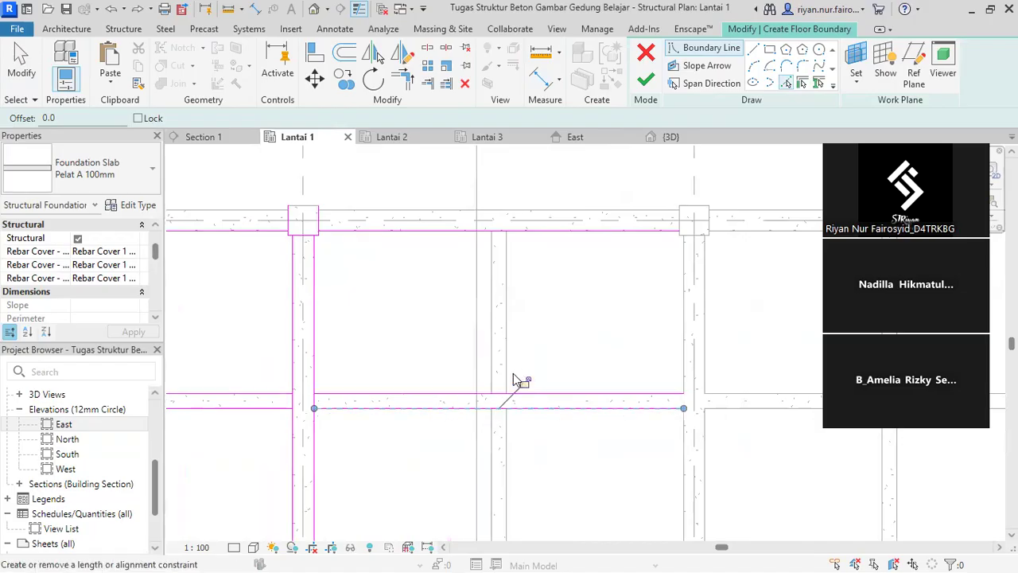
{"action": "left_click", "coordinate": [492, 360]}
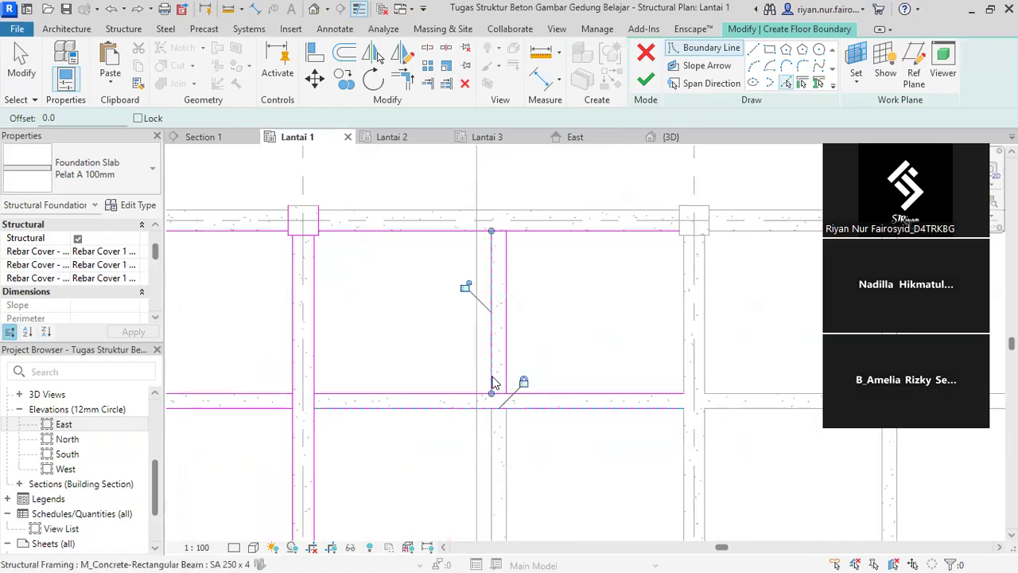
{"action": "left_click", "coordinate": [490, 435]}
{"action": "left_click", "coordinate": [507, 435]}
Add both edges of the grid C beam between grids 4 and 3 to the slab boundary
{"action": "scroll", "coordinate": [522, 426], "scroll_direction": "down", "scroll_amount": 3}
{"action": "middle_click_drag", "start_coordinate": [473, 357], "coordinate": [362, 215]}
{"action": "scroll", "coordinate": [467, 303], "scroll_direction": "up", "scroll_amount": 2}
{"action": "left_click", "coordinate": [489, 318]}
{"action": "left_click", "coordinate": [505, 303]}
Add both edges of the crossing secondary beams in the bay between grids C and D to the slab boundary
{"action": "left_click", "coordinate": [598, 245]}
{"action": "left_click", "coordinate": [602, 255]}
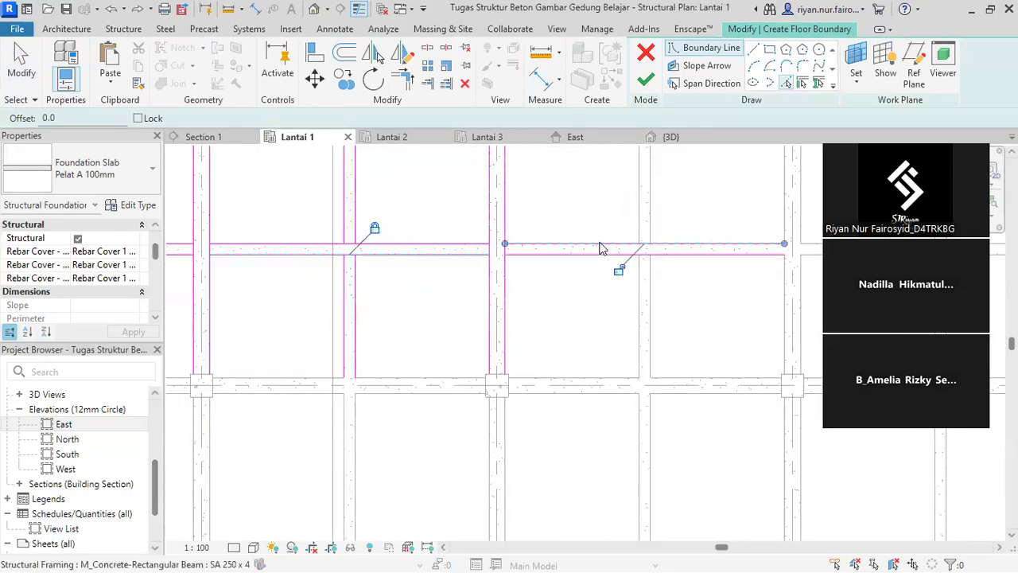
{"action": "left_click", "coordinate": [640, 292]}
{"action": "left_click", "coordinate": [652, 310]}
{"action": "scroll", "coordinate": [676, 352], "scroll_direction": "down", "scroll_amount": 3}
{"action": "middle_click_drag", "start_coordinate": [677, 352], "coordinate": [640, 399]}
{"action": "scroll", "coordinate": [636, 328], "scroll_direction": "up", "scroll_amount": 5}
{"action": "left_click", "coordinate": [621, 317]}
Add the inner grid 4 beam edge between grids C and D and the bordering faces of column C-4 to the boundary
{"action": "middle_click_drag", "start_coordinate": [531, 261], "coordinate": [502, 304]}
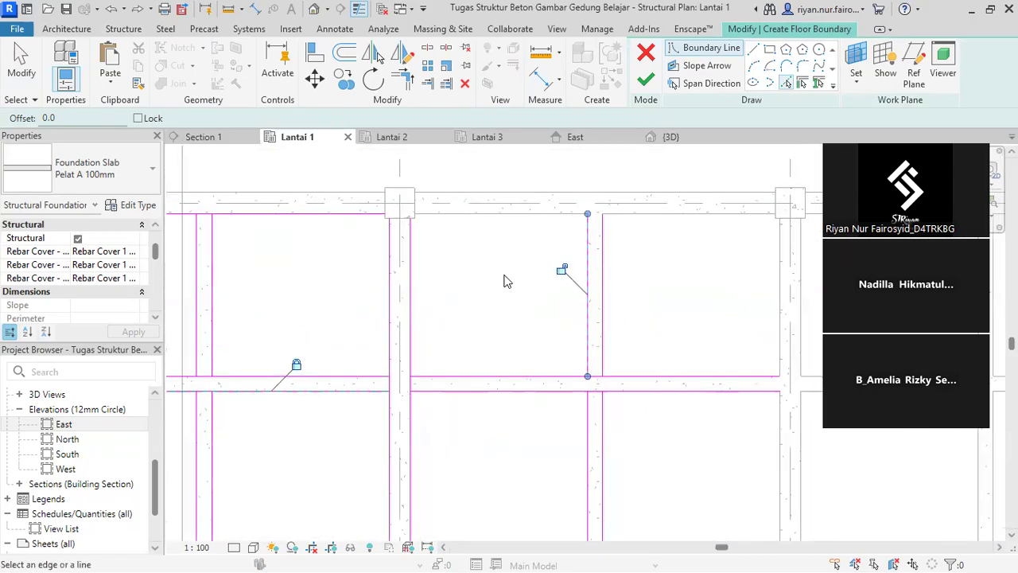
{"action": "left_click", "coordinate": [506, 213]}
{"action": "scroll", "coordinate": [647, 263], "scroll_direction": "down", "scroll_amount": 3}
{"action": "middle_click_drag", "start_coordinate": [636, 277], "coordinate": [596, 230]}
{"action": "scroll", "coordinate": [450, 177], "scroll_direction": "up", "scroll_amount": 5}
{"action": "left_click", "coordinate": [469, 222]}
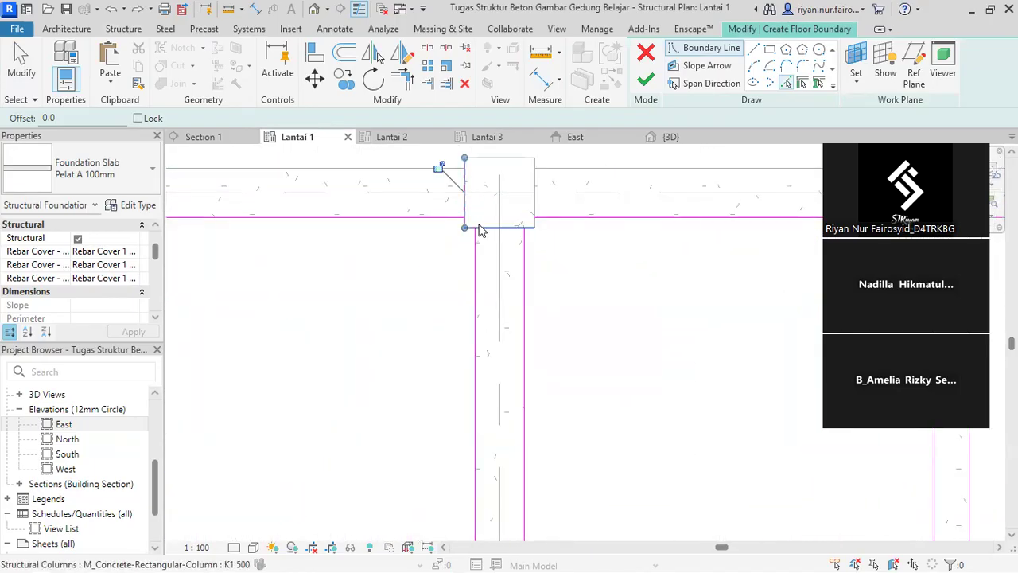
{"action": "left_click", "coordinate": [534, 216]}
Add both edges of the grid D beam and the inner grid 4 beam edge toward grid E to the slab boundary
{"action": "scroll", "coordinate": [525, 219], "scroll_direction": "down", "scroll_amount": 4}
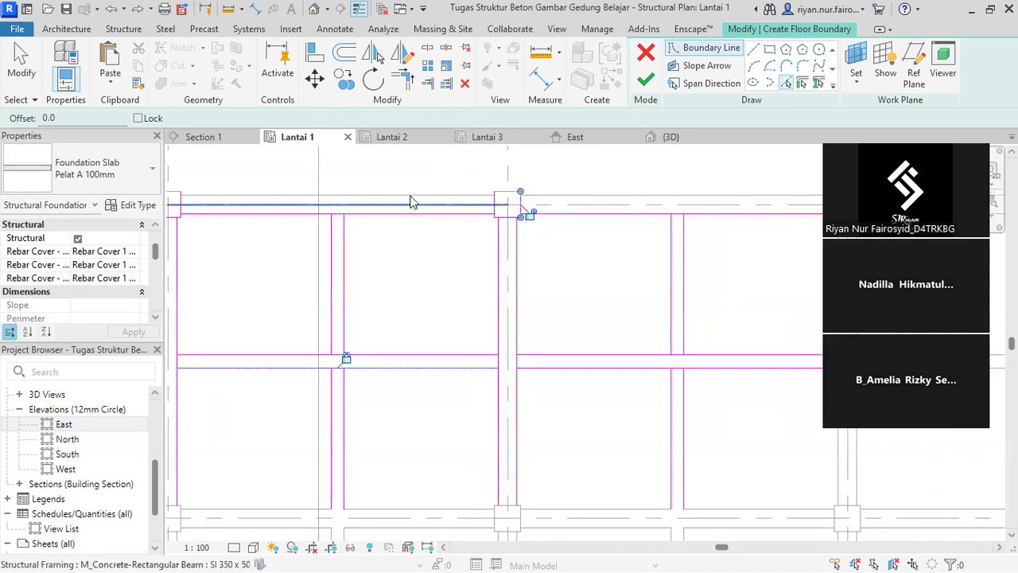
{"action": "scroll", "coordinate": [370, 251], "scroll_direction": "down", "scroll_amount": 3}
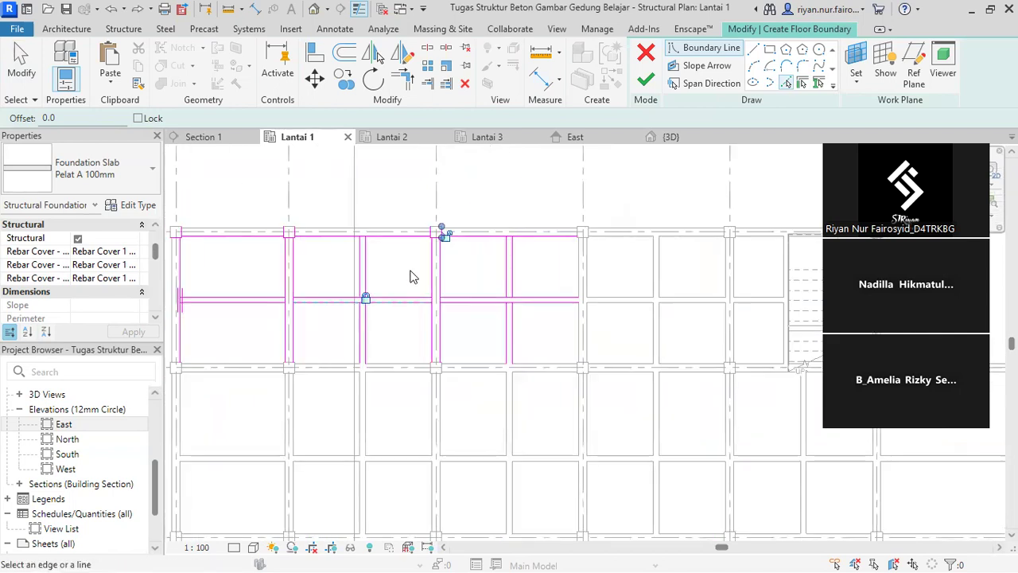
{"action": "scroll", "coordinate": [436, 367], "scroll_direction": "up", "scroll_amount": 3}
{"action": "scroll", "coordinate": [490, 347], "scroll_direction": "down", "scroll_amount": 4}
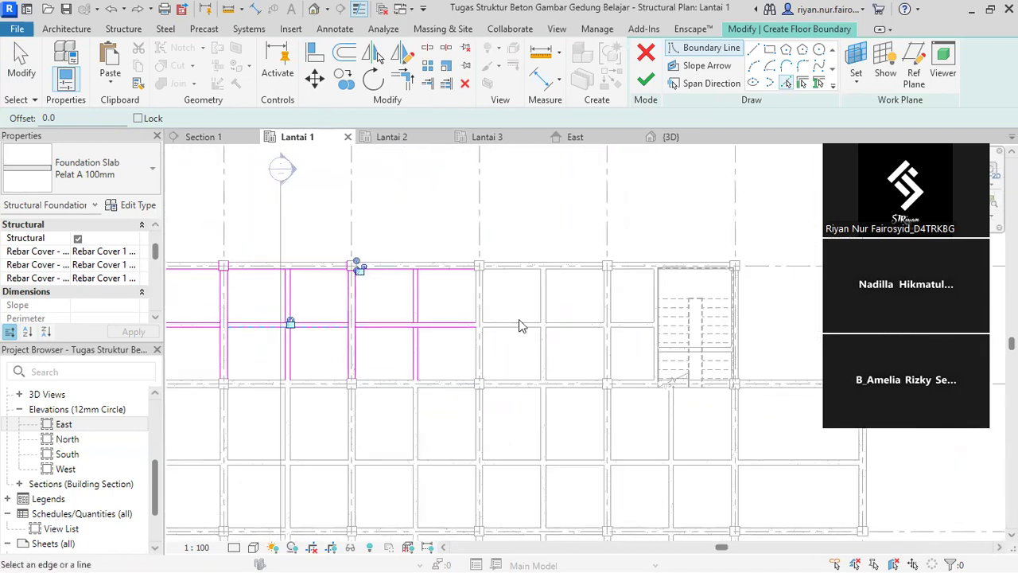
{"action": "scroll", "coordinate": [525, 300], "scroll_direction": "up", "scroll_amount": 4}
{"action": "left_click", "coordinate": [406, 295]}
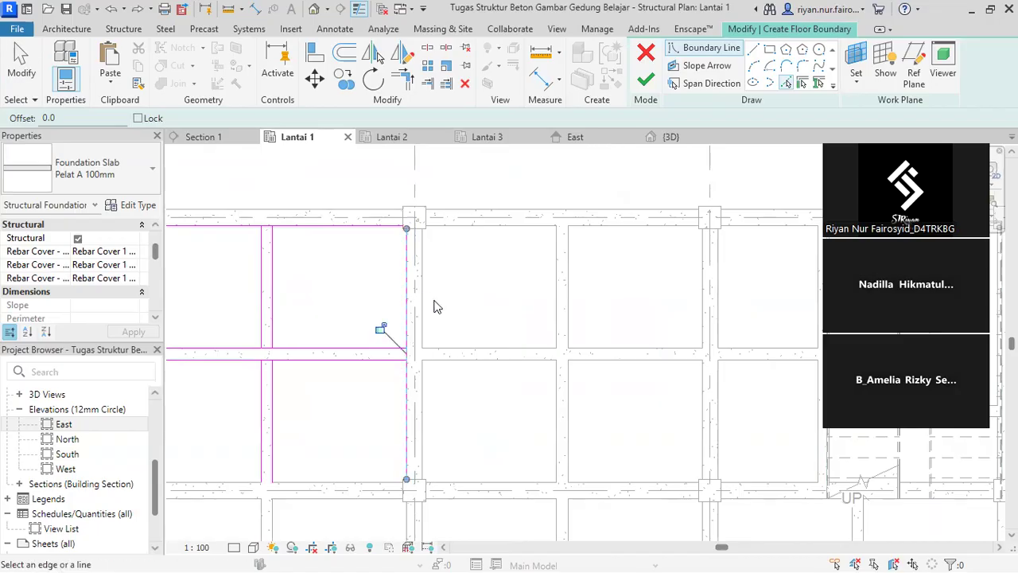
{"action": "left_click", "coordinate": [477, 228]}
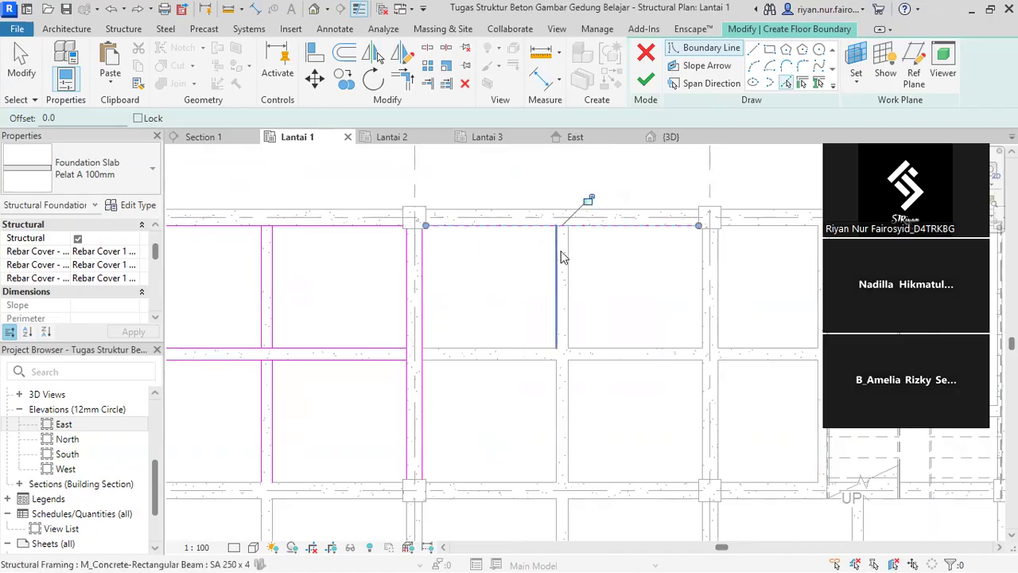
Add both edges of the crossing secondary beams in the bay between grids D and E to the slab boundary
{"action": "left_click", "coordinate": [555, 278]}
{"action": "left_click", "coordinate": [569, 270]}
{"action": "left_click", "coordinate": [515, 351]}
{"action": "left_click", "coordinate": [541, 366]}
{"action": "left_click", "coordinate": [555, 383]}
{"action": "left_click", "coordinate": [567, 398]}
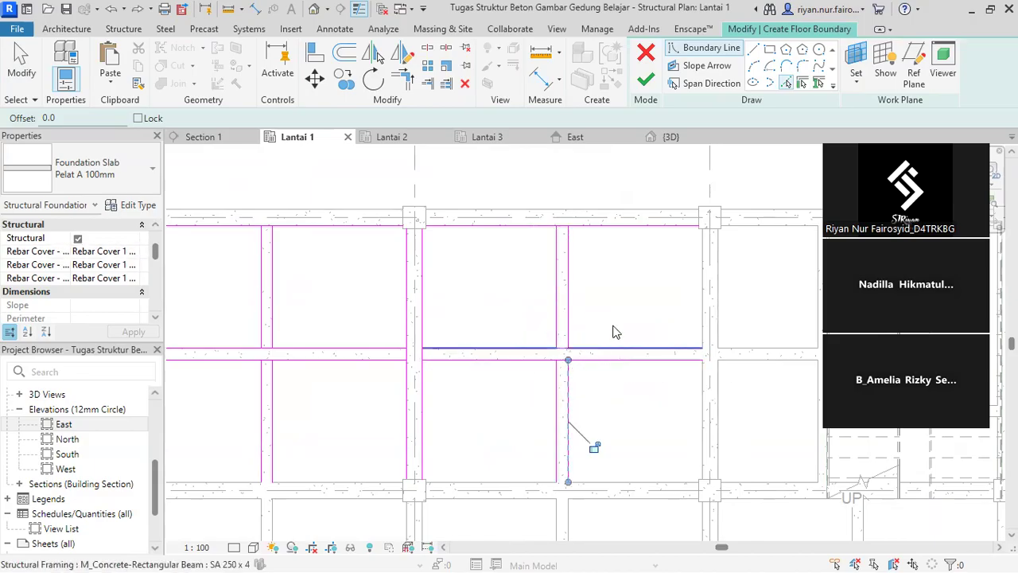
Add the grid E beam edge facing grid D and the side faces of column D-4 to the slab boundary
{"action": "left_click", "coordinate": [699, 298]}
{"action": "scroll", "coordinate": [377, 251], "scroll_direction": "up", "scroll_amount": 5}
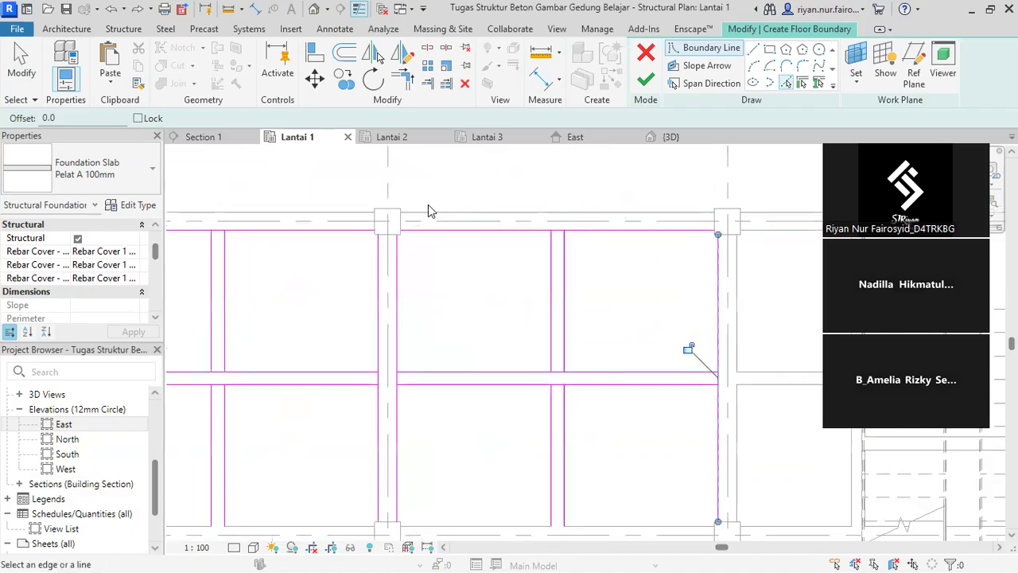
{"action": "left_click", "coordinate": [373, 248]}
{"action": "left_click", "coordinate": [322, 243]}
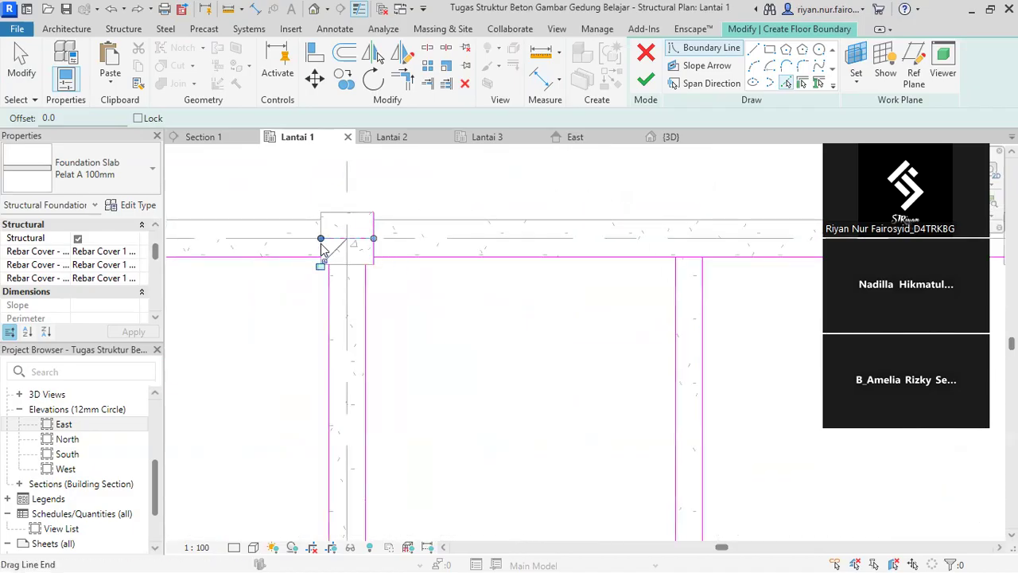
{"action": "scroll", "coordinate": [332, 232], "scroll_direction": "up", "scroll_amount": 3}
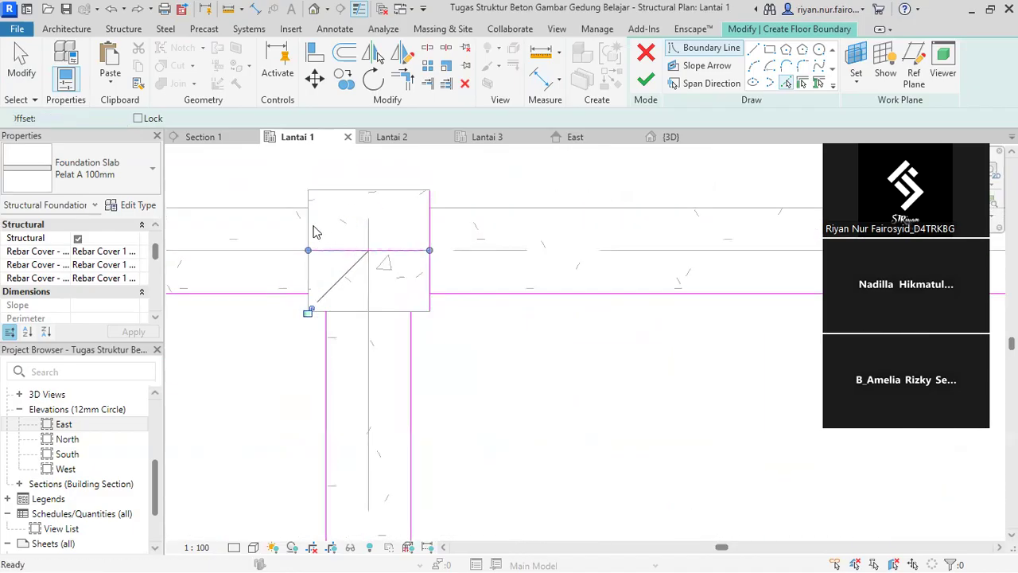
{"action": "scroll", "coordinate": [323, 232], "scroll_direction": "down", "scroll_amount": 3}
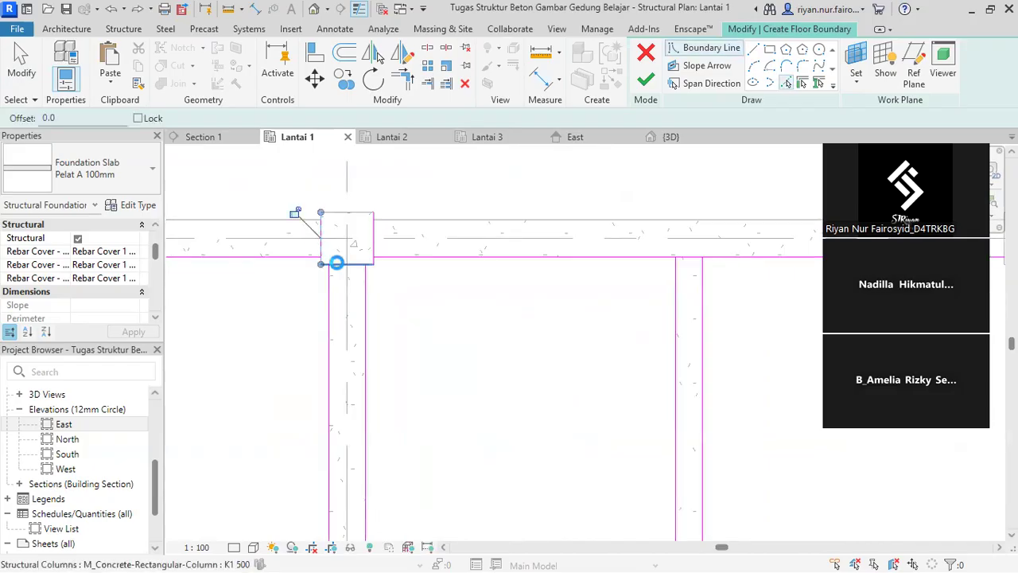
Add the side faces of column E-4 and the grid E beam edge facing the stair to the slab boundary
{"action": "scroll", "coordinate": [470, 271], "scroll_direction": "down", "scroll_amount": 3}
{"action": "middle_click_drag", "start_coordinate": [470, 271], "coordinate": [330, 245]}
{"action": "scroll", "coordinate": [554, 262], "scroll_direction": "up", "scroll_amount": 4}
{"action": "left_click", "coordinate": [540, 285]}
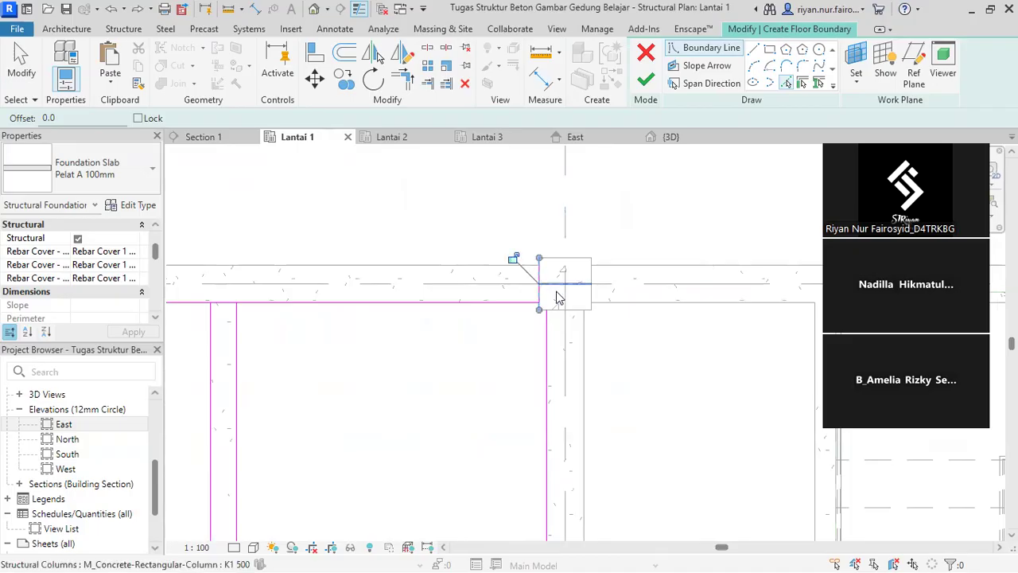
{"action": "left_click", "coordinate": [592, 277]}
{"action": "left_click", "coordinate": [582, 341]}
Add both edges of the short secondary beam beyond grid E and the near edge of the beam beside the stair
{"action": "scroll", "coordinate": [525, 314], "scroll_direction": "down", "scroll_amount": 3}
{"action": "middle_click_drag", "start_coordinate": [504, 298], "coordinate": [343, 237]}
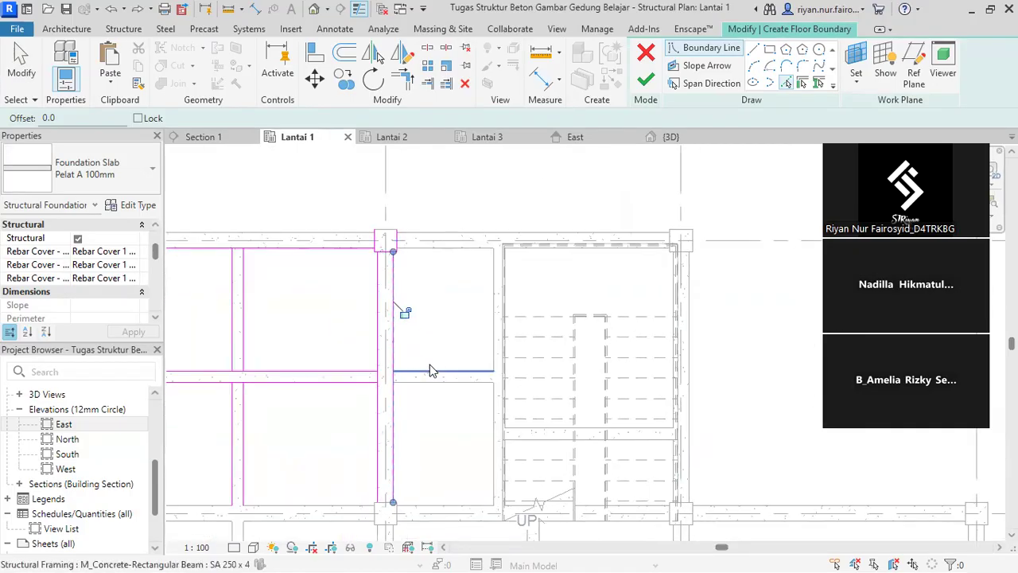
{"action": "scroll", "coordinate": [500, 299], "scroll_direction": "up", "scroll_amount": 3}
{"action": "left_click", "coordinate": [484, 315]}
{"action": "scroll", "coordinate": [490, 315], "scroll_direction": "down", "scroll_amount": 3}
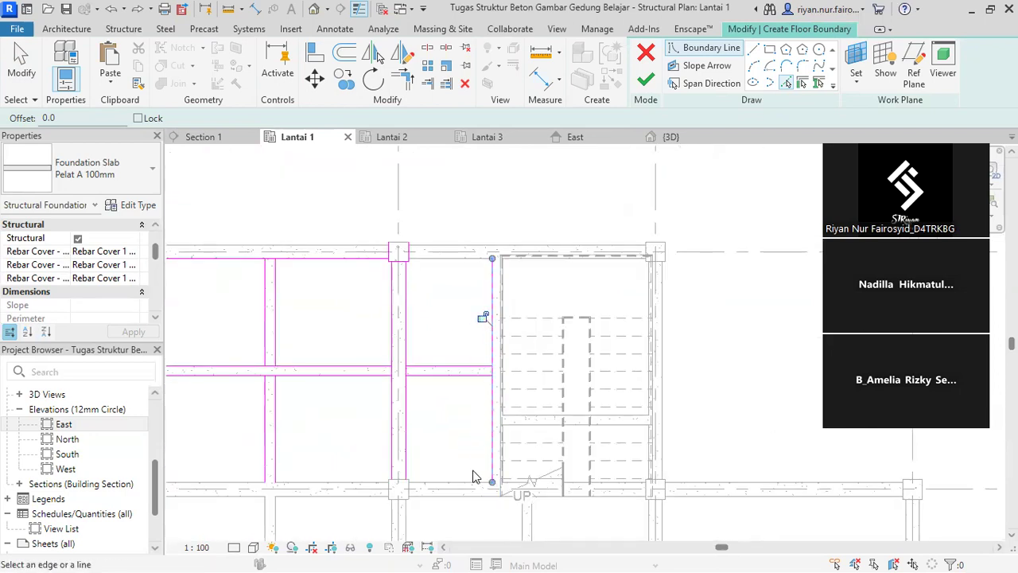
Add the stair's side reference line and both edges of the grid 3 beam between grids E and F to the boundary
{"action": "scroll", "coordinate": [539, 357], "scroll_direction": "up", "scroll_amount": 5}
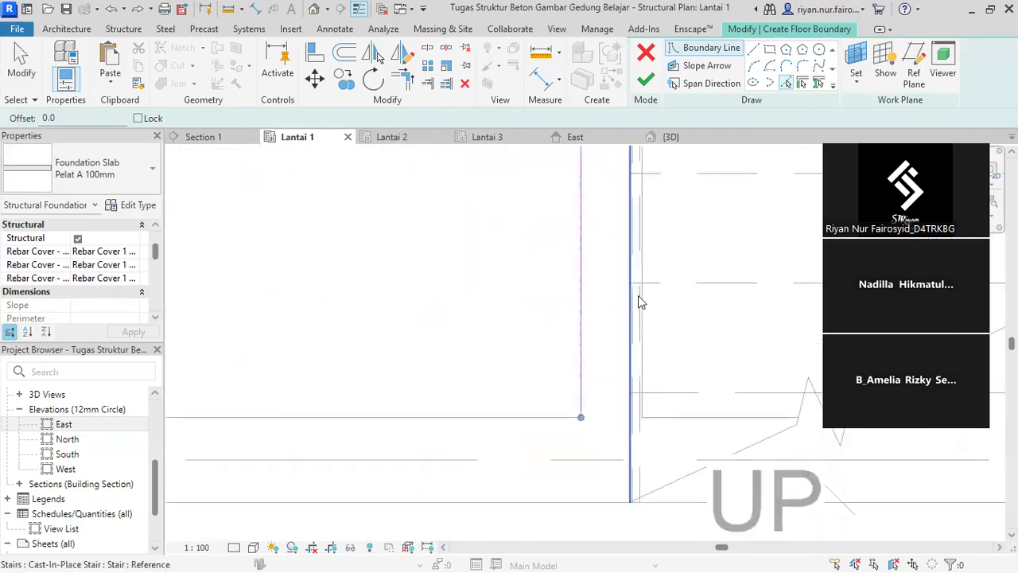
{"action": "scroll", "coordinate": [637, 296], "scroll_direction": "up", "scroll_amount": 1}
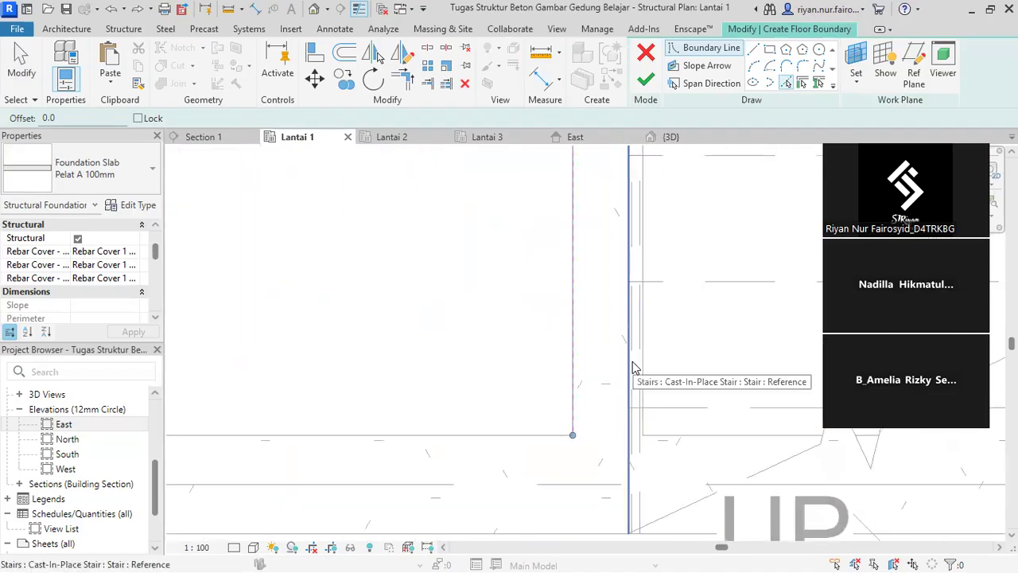
{"action": "scroll", "coordinate": [640, 366], "scroll_direction": "down", "scroll_amount": 2}
{"action": "scroll", "coordinate": [684, 361], "scroll_direction": "down", "scroll_amount": 1}
{"action": "scroll", "coordinate": [715, 374], "scroll_direction": "up", "scroll_amount": 3}
{"action": "left_click", "coordinate": [697, 387]}
{"action": "scroll", "coordinate": [691, 416], "scroll_direction": "down", "scroll_amount": 3}
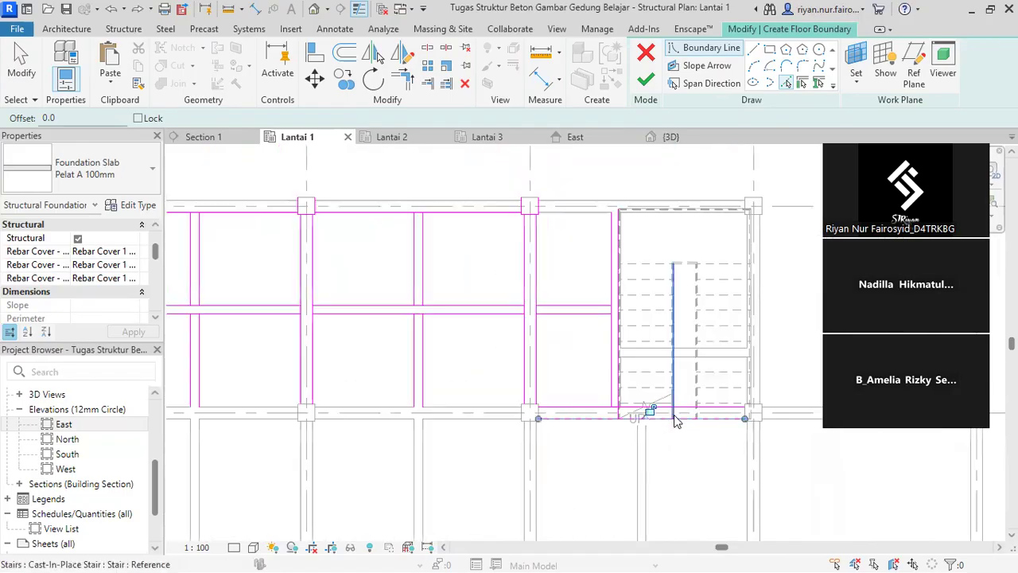
Add the inner edge of the grid 4 beam running past the stair between grids E and F to the boundary
{"action": "scroll", "coordinate": [640, 230], "scroll_direction": "up", "scroll_amount": 4}
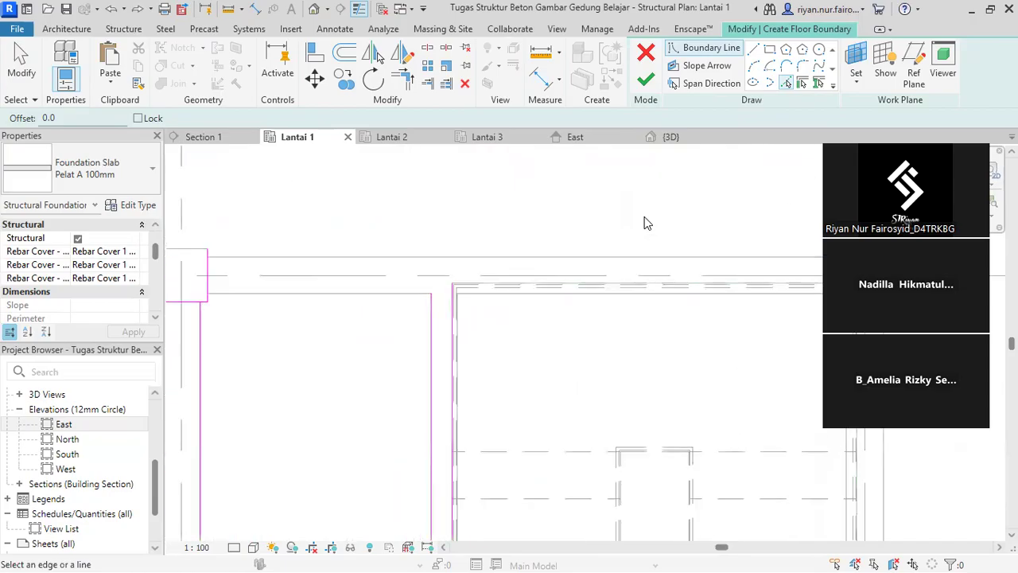
{"action": "scroll", "coordinate": [538, 295], "scroll_direction": "up", "scroll_amount": 4}
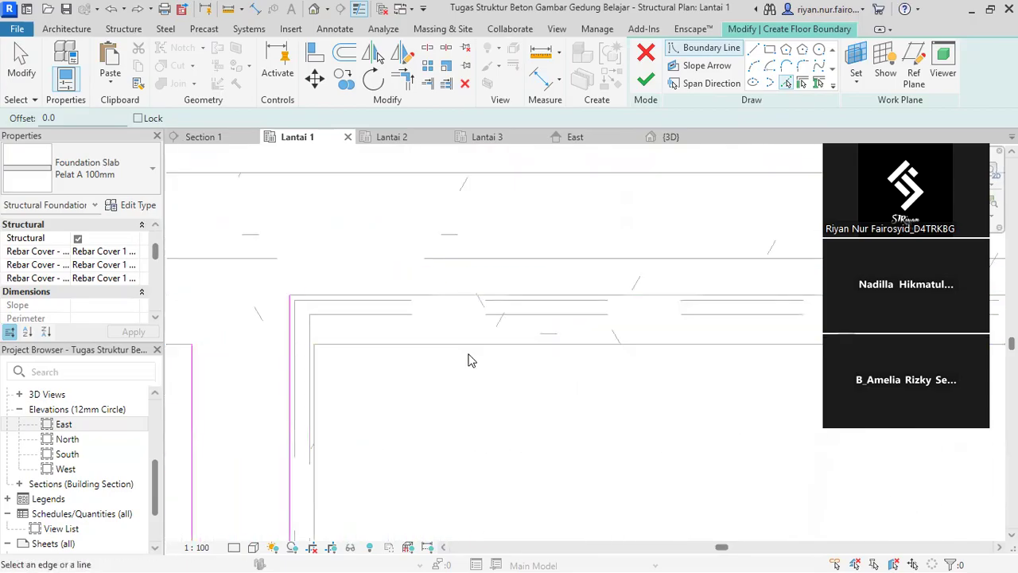
{"action": "scroll", "coordinate": [469, 348], "scroll_direction": "down", "scroll_amount": 3}
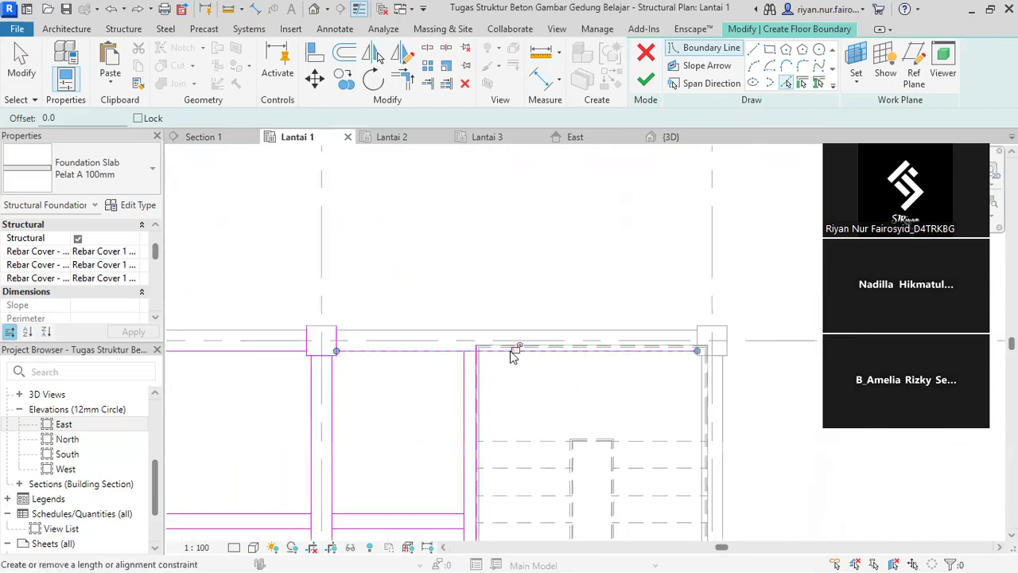
Add the grid F beam edge alongside the stair and the stair-side face of column F-3 to the slab boundary
{"action": "scroll", "coordinate": [497, 316], "scroll_direction": "up", "scroll_amount": 4}
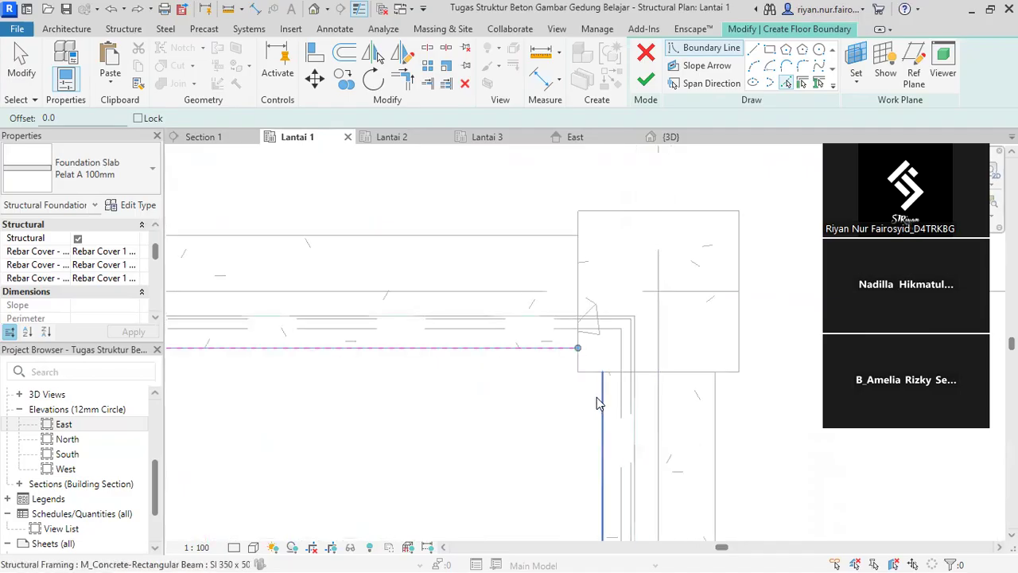
{"action": "scroll", "coordinate": [505, 363], "scroll_direction": "down", "scroll_amount": 4}
{"action": "scroll", "coordinate": [477, 275], "scroll_direction": "up", "scroll_amount": 2}
{"action": "scroll", "coordinate": [480, 264], "scroll_direction": "up", "scroll_amount": 2}
{"action": "scroll", "coordinate": [546, 347], "scroll_direction": "down", "scroll_amount": 3}
{"action": "scroll", "coordinate": [355, 257], "scroll_direction": "down", "scroll_amount": 2}
{"action": "scroll", "coordinate": [436, 368], "scroll_direction": "up", "scroll_amount": 3}
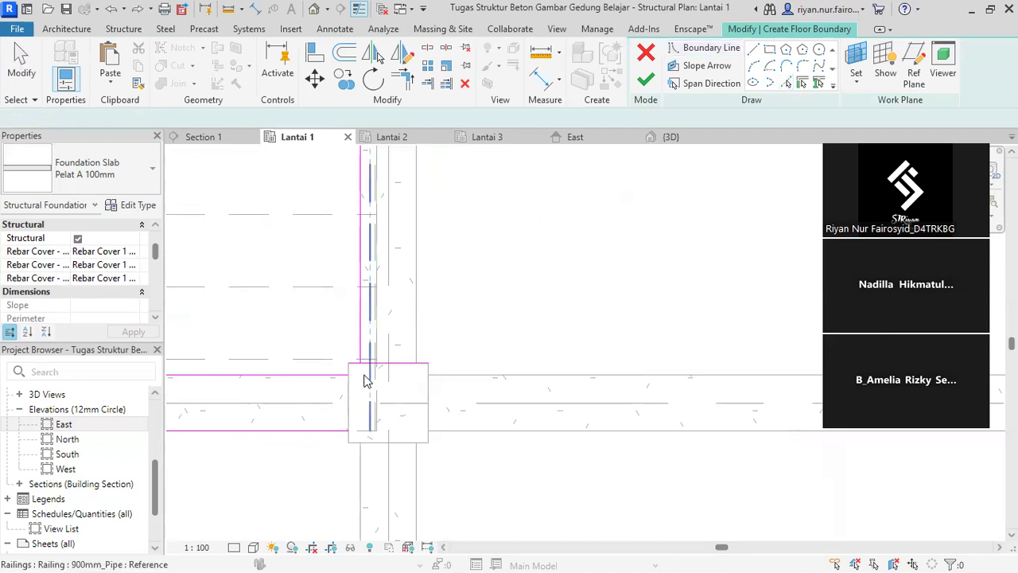
Add column F-3's faces toward grids E and 2, plus the adjoining grid F beam edge toward grid 2
{"action": "left_click", "coordinate": [351, 383]}
{"action": "scroll", "coordinate": [352, 387], "scroll_direction": "up", "scroll_amount": 2}
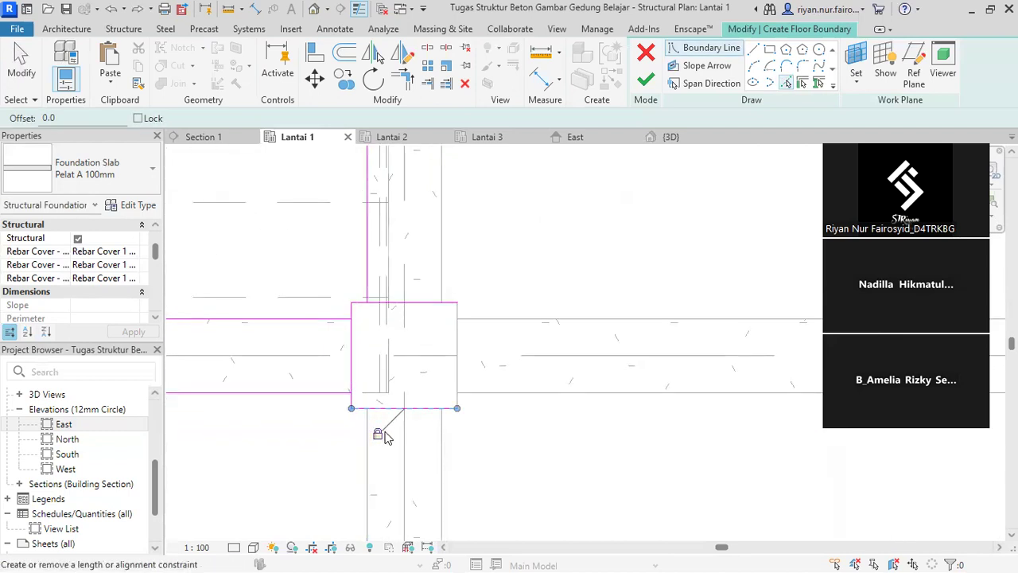
{"action": "scroll", "coordinate": [367, 459], "scroll_direction": "down", "scroll_amount": 3}
{"action": "middle_click_drag", "start_coordinate": [434, 419], "coordinate": [555, 318]}
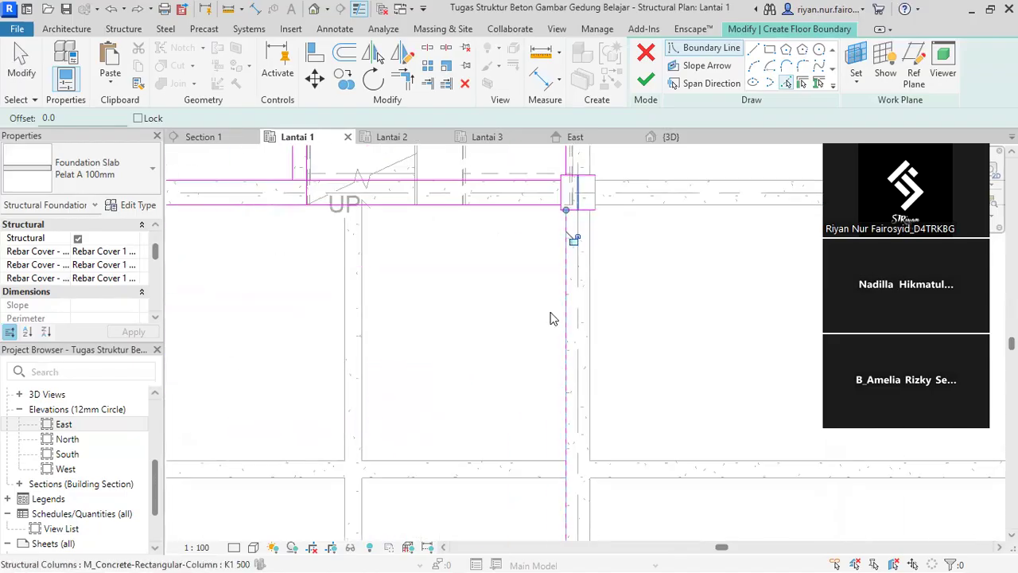
Add both edges of the crossing secondary beams in the E-F bay between grids 3 and 2 to the slab boundary
{"action": "scroll", "coordinate": [513, 465], "scroll_direction": "up", "scroll_amount": 1}
{"action": "left_click", "coordinate": [517, 466]}
{"action": "left_click", "coordinate": [338, 409]}
{"action": "scroll", "coordinate": [502, 284], "scroll_direction": "down", "scroll_amount": 2}
{"action": "scroll", "coordinate": [510, 375], "scroll_direction": "up", "scroll_amount": 2}
{"action": "left_click", "coordinate": [515, 353]}
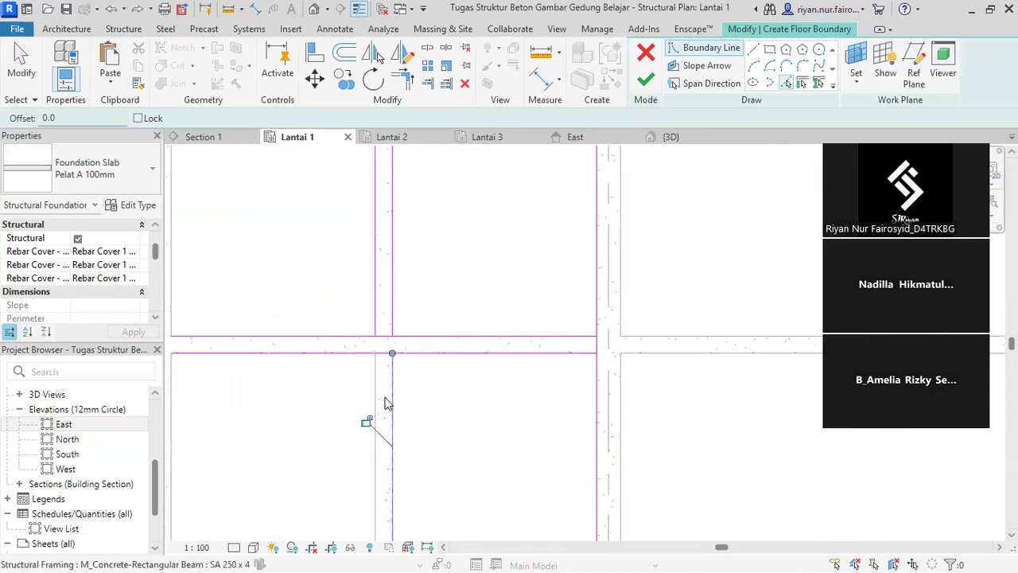
Add the grid F beam edge facing grid G and both edges of the secondary beam between grids F and G
{"action": "left_click", "coordinate": [618, 388]}
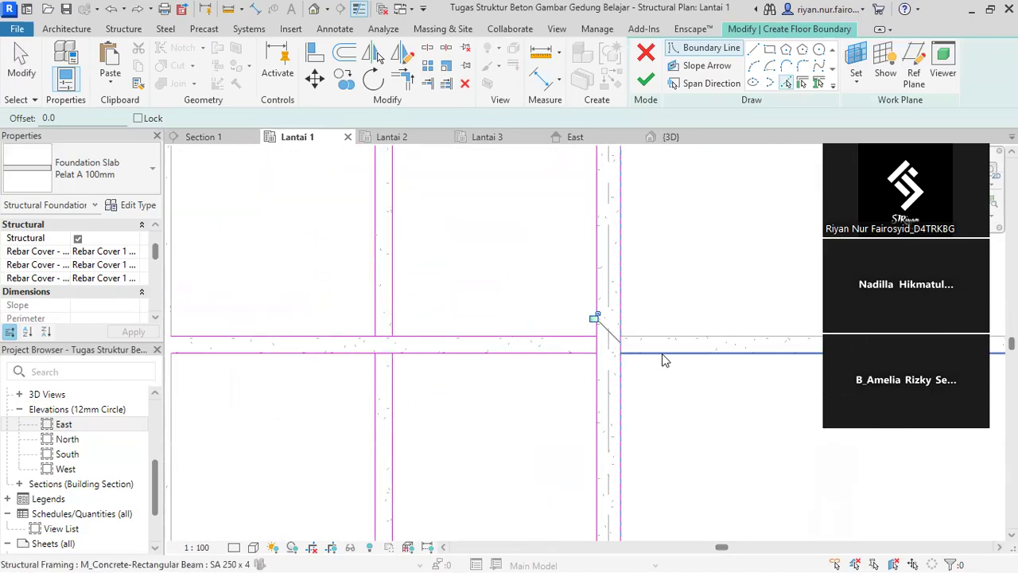
{"action": "scroll", "coordinate": [668, 345], "scroll_direction": "down", "scroll_amount": 2}
{"action": "middle_click_drag", "start_coordinate": [557, 350], "coordinate": [565, 266]}
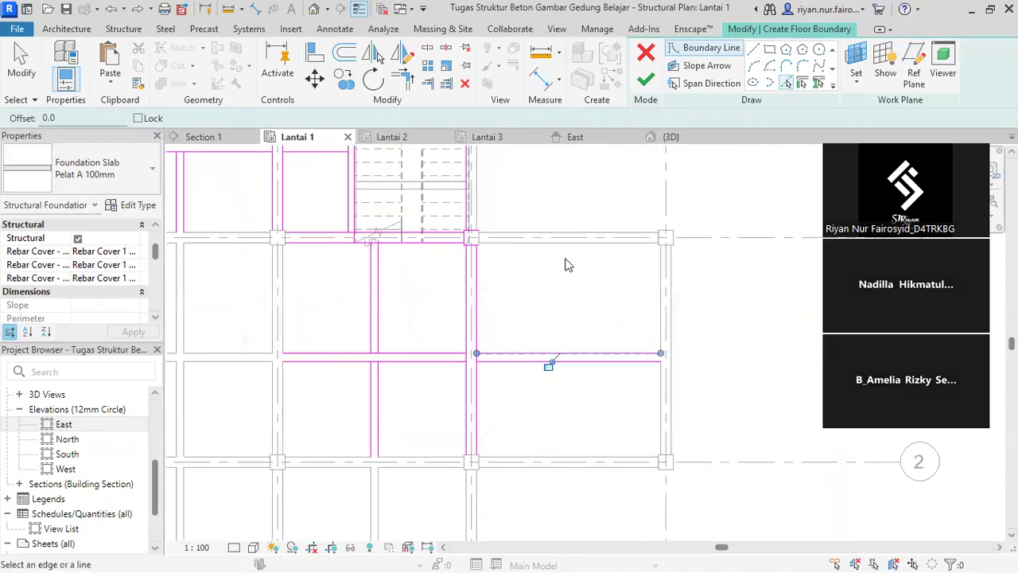
Add the inner edges of the grid 3 beam and the outer grid G beam around the F-G bay to the boundary
{"action": "scroll", "coordinate": [537, 240], "scroll_direction": "up", "scroll_amount": 2}
{"action": "left_click", "coordinate": [532, 228]}
{"action": "left_click", "coordinate": [760, 280]}
Add the faces of columns F-3 and G-3 that border the F-G bay to the slab boundary
{"action": "scroll", "coordinate": [391, 199], "scroll_direction": "up", "scroll_amount": 4}
{"action": "left_click", "coordinate": [416, 243]}
{"action": "scroll", "coordinate": [397, 267], "scroll_direction": "down", "scroll_amount": 3}
{"action": "scroll", "coordinate": [727, 268], "scroll_direction": "up", "scroll_amount": 3}
{"action": "left_click", "coordinate": [729, 273]}
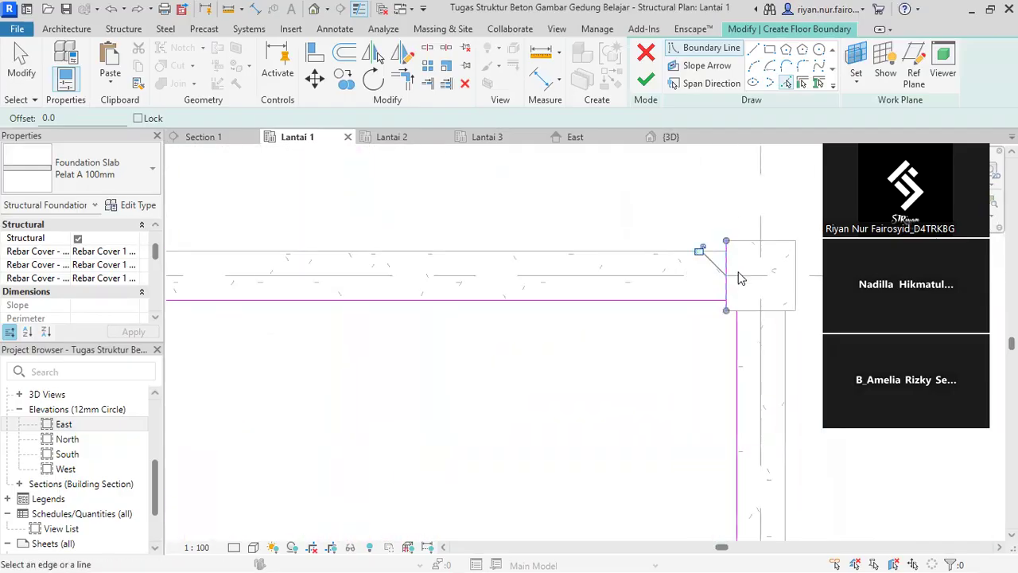
{"action": "scroll", "coordinate": [716, 294], "scroll_direction": "down", "scroll_amount": 5}
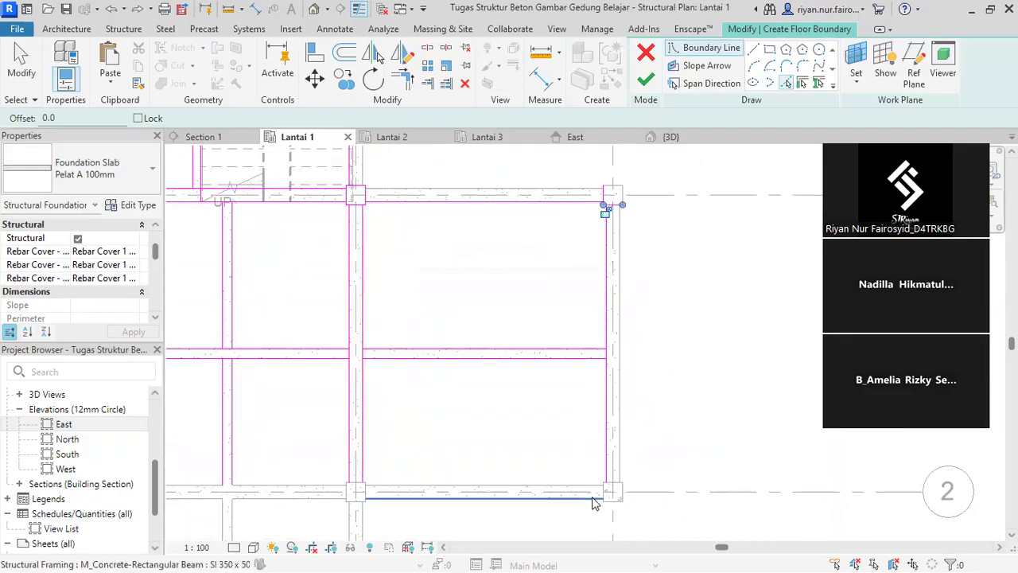
Add the bordering faces of column G-2 and the inner grid 2 beam edge between grids F and G to the boundary
{"action": "scroll", "coordinate": [593, 503], "scroll_direction": "up", "scroll_amount": 3}
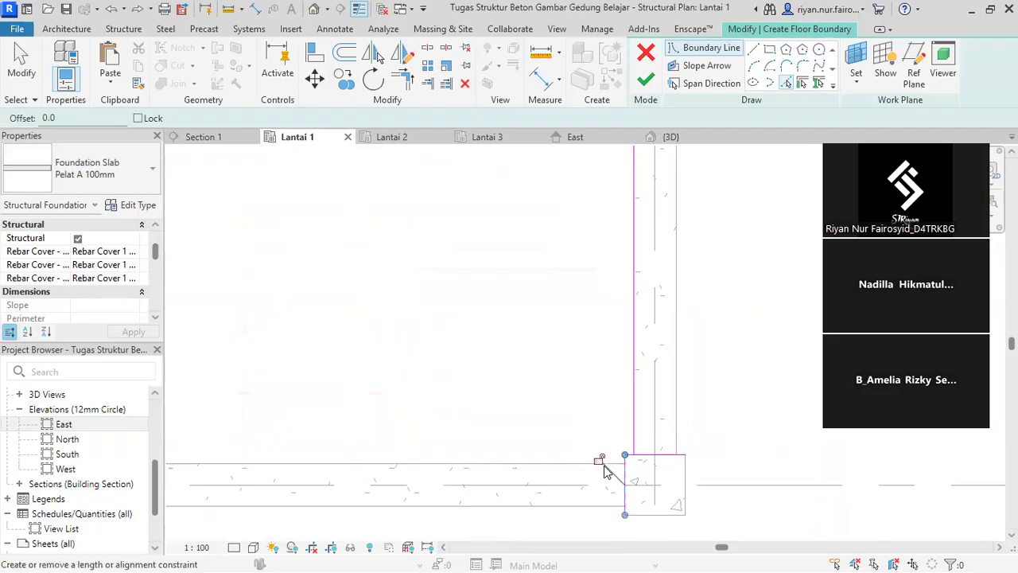
{"action": "left_click", "coordinate": [561, 465]}
{"action": "scroll", "coordinate": [490, 335], "scroll_direction": "down", "scroll_amount": 3}
{"action": "scroll", "coordinate": [522, 357], "scroll_direction": "up", "scroll_amount": 5}
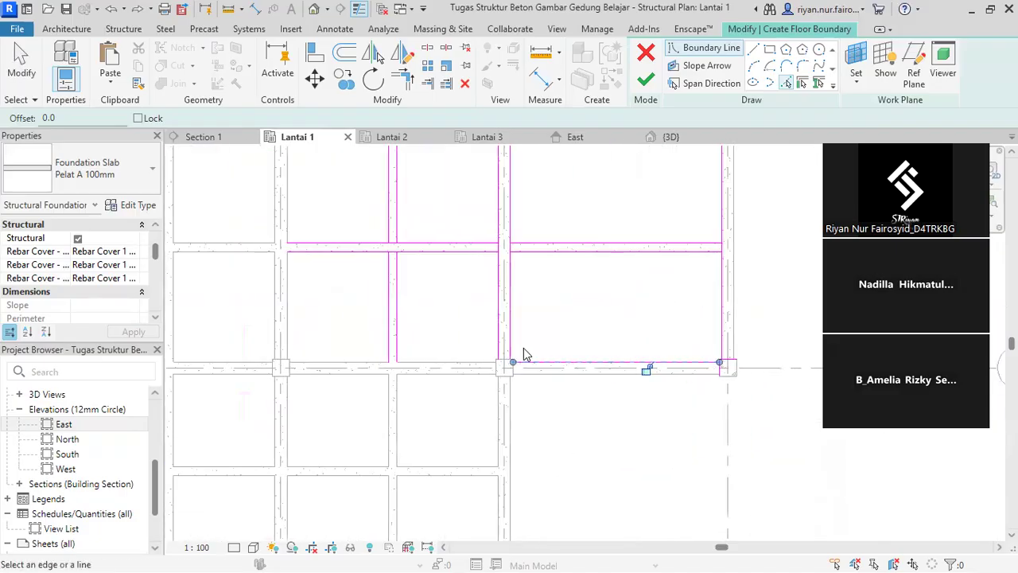
Add the faces of column F-2 to the slab boundary, undoing the stray column centre line and beam picks
{"action": "left_click", "coordinate": [540, 343]}
{"action": "left_click", "coordinate": [485, 353]}
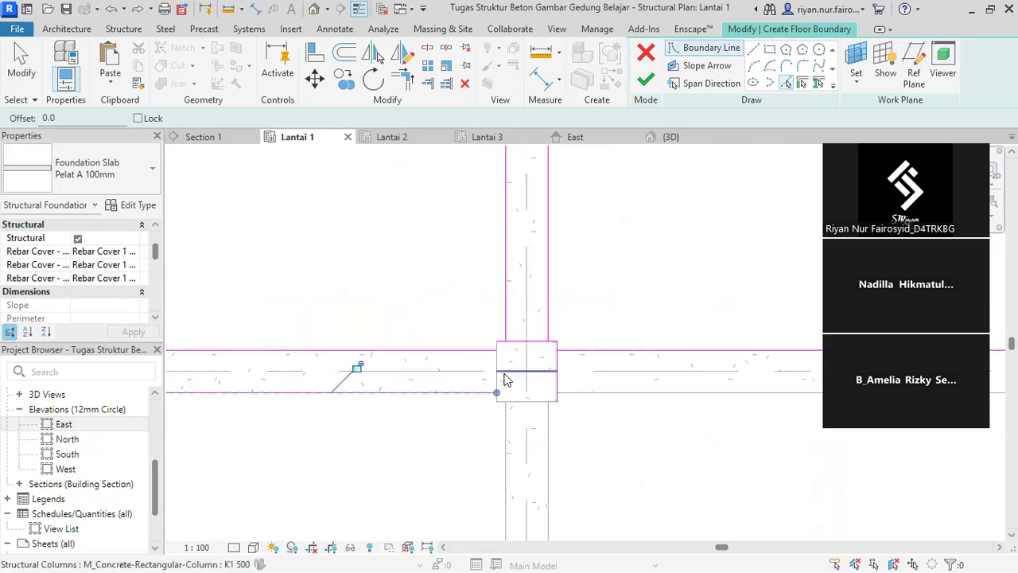
{"action": "key", "text": "Escape"}
{"action": "key", "text": "ctrl+z"}
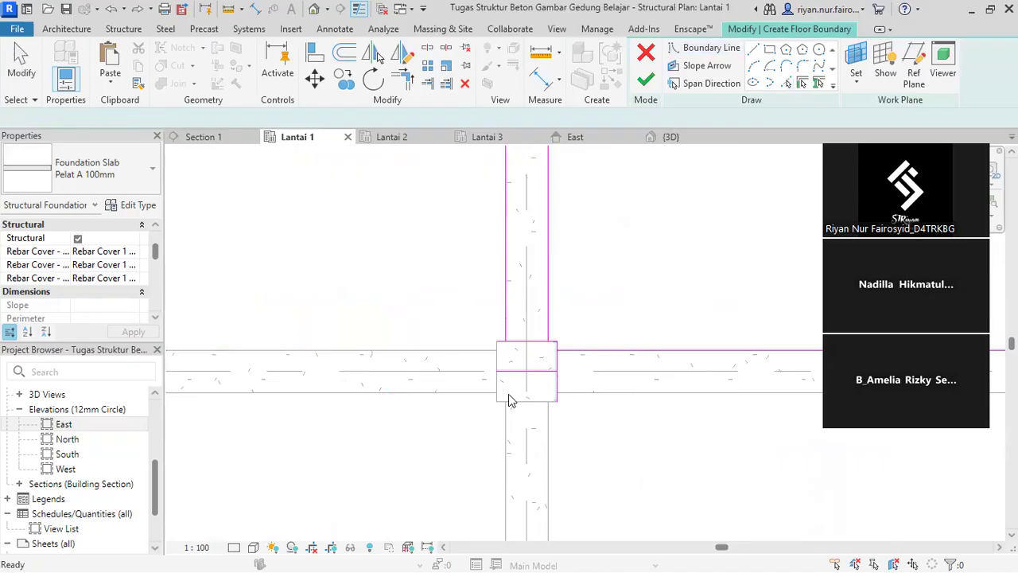
{"action": "key", "text": "Return"}
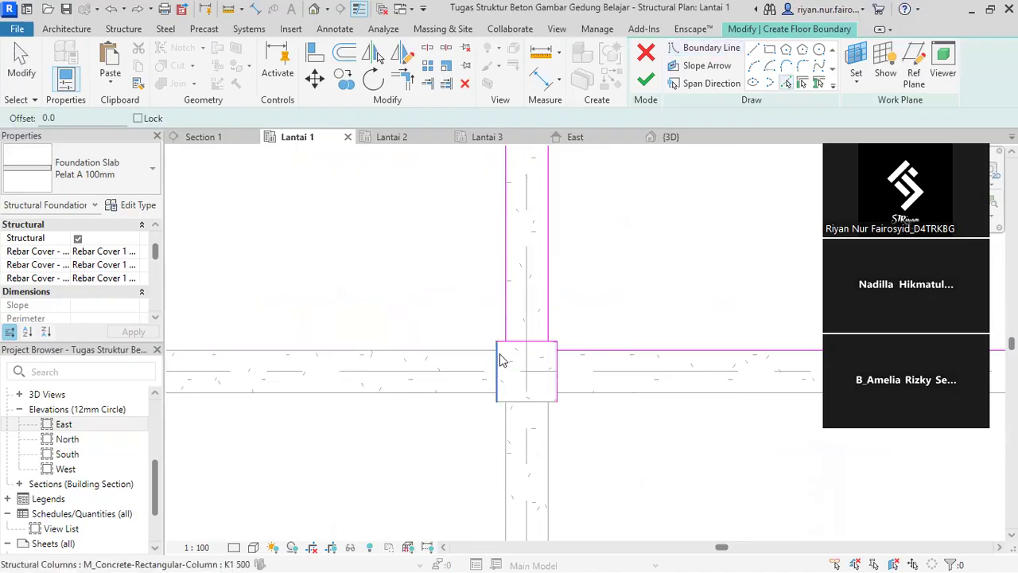
Add both edges of the grid 2 beam between grids E and F and the grid F beam edge bordering the bay below
{"action": "left_click", "coordinate": [470, 349]}
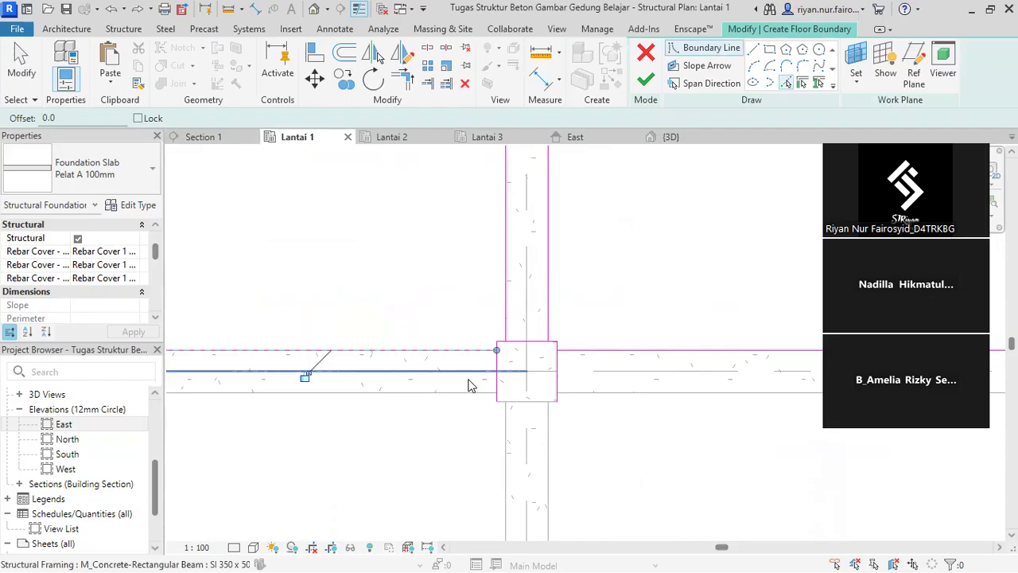
{"action": "left_click", "coordinate": [471, 392]}
{"action": "left_click", "coordinate": [507, 429]}
Add the secondary beam edges inside the E-F bay between grids 1 and 2 to the boundary
{"action": "scroll", "coordinate": [512, 397], "scroll_direction": "down", "scroll_amount": 5}
{"action": "middle_click_drag", "start_coordinate": [525, 370], "coordinate": [664, 239]}
{"action": "scroll", "coordinate": [636, 372], "scroll_direction": "up", "scroll_amount": 2}
{"action": "left_click", "coordinate": [599, 310]}
{"action": "left_click", "coordinate": [592, 299]}
{"action": "left_click", "coordinate": [458, 278]}
{"action": "left_click", "coordinate": [459, 338]}
Add the inner grid 1 beam edge between grids E and F and the bordering faces of column F-1
{"action": "left_click", "coordinate": [583, 471]}
{"action": "scroll", "coordinate": [648, 461], "scroll_direction": "up", "scroll_amount": 3}
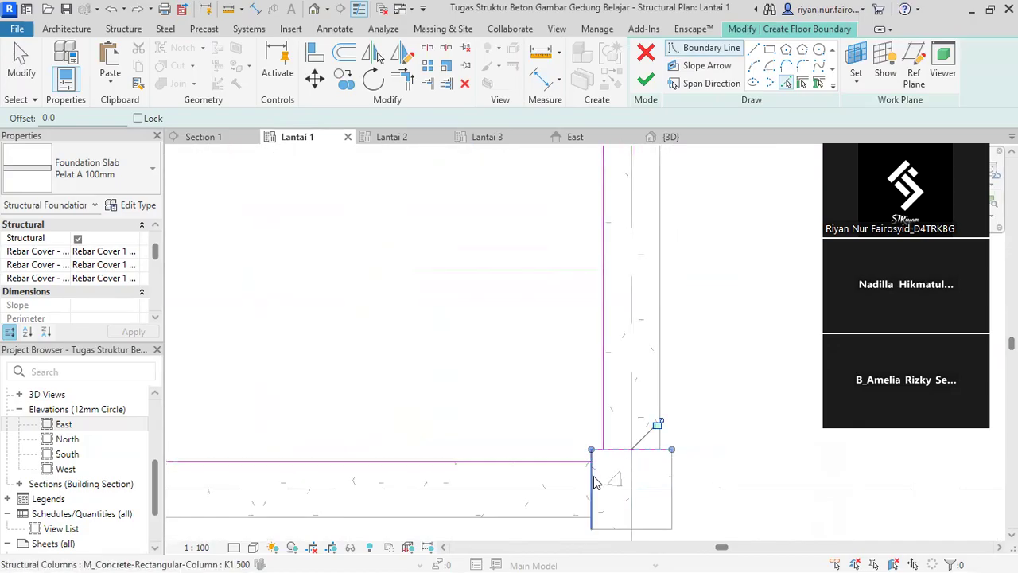
{"action": "left_click", "coordinate": [593, 483]}
Add the side and inner faces of column E-1 and both edges of the grid E beam between grids 1 and 2
{"action": "scroll", "coordinate": [501, 369], "scroll_direction": "down", "scroll_amount": 5}
{"action": "middle_click_drag", "start_coordinate": [455, 324], "coordinate": [546, 400]}
{"action": "scroll", "coordinate": [432, 390], "scroll_direction": "up", "scroll_amount": 3}
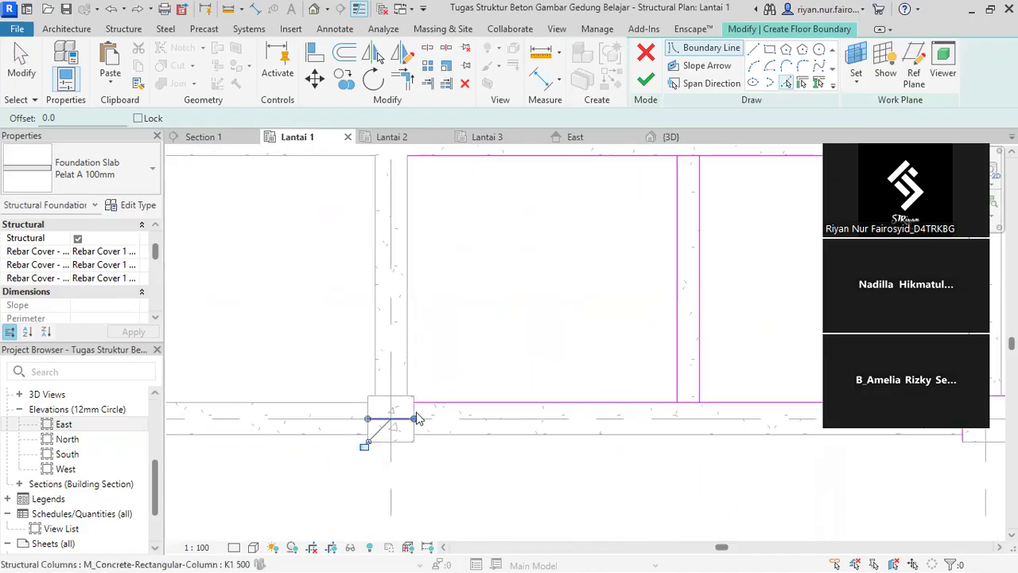
{"action": "key", "text": "ctrl+z"}
{"action": "left_click", "coordinate": [412, 408]}
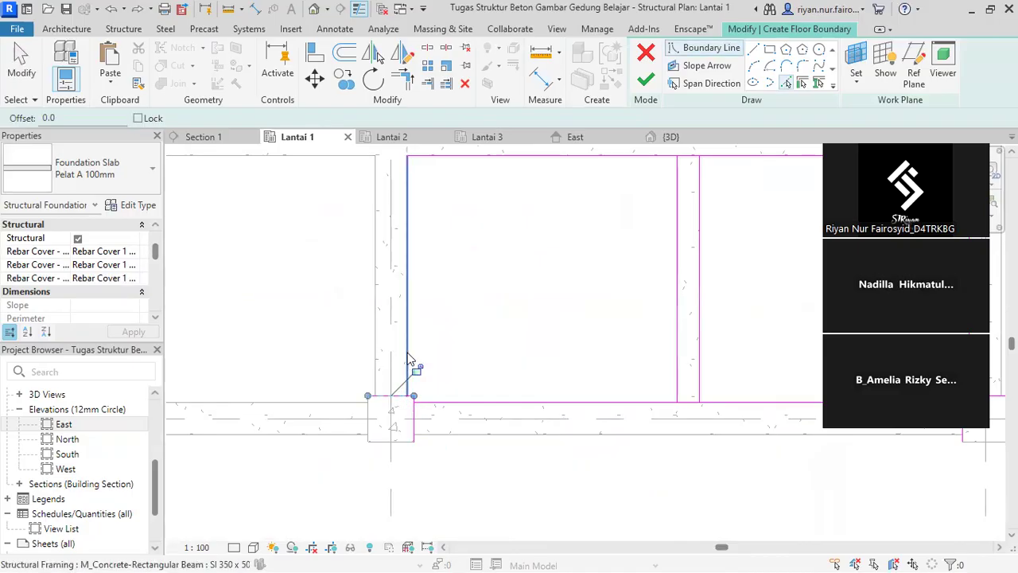
{"action": "scroll", "coordinate": [527, 405], "scroll_direction": "down", "scroll_amount": 2}
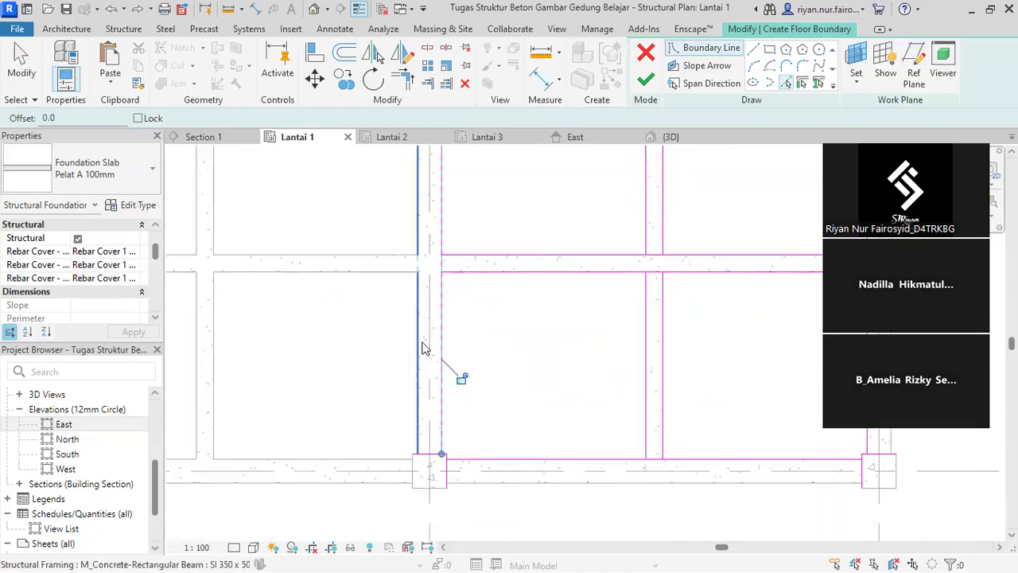
{"action": "scroll", "coordinate": [412, 459], "scroll_direction": "up", "scroll_amount": 2}
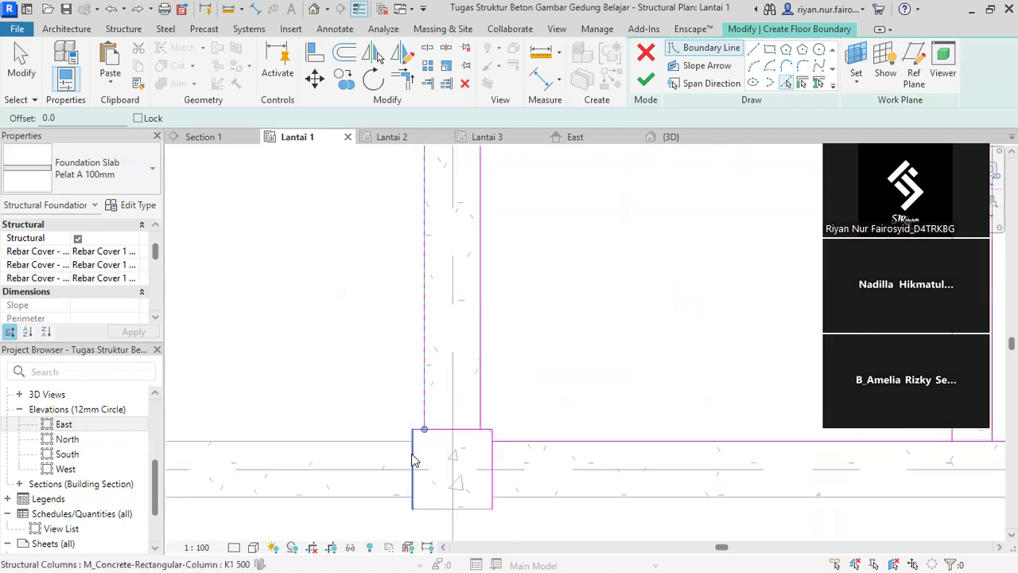
{"action": "left_click", "coordinate": [411, 460]}
Add the inner edge of the grid 1 beam between grids D and E to the slab boundary
{"action": "scroll", "coordinate": [416, 441], "scroll_direction": "up", "scroll_amount": 6}
{"action": "scroll", "coordinate": [434, 446], "scroll_direction": "down", "scroll_amount": 5}
{"action": "middle_click_drag", "start_coordinate": [436, 450], "coordinate": [432, 379]}
{"action": "left_click", "coordinate": [362, 373]}
{"action": "scroll", "coordinate": [413, 361], "scroll_direction": "down", "scroll_amount": 4}
{"action": "middle_click_drag", "start_coordinate": [306, 335], "coordinate": [423, 410]}
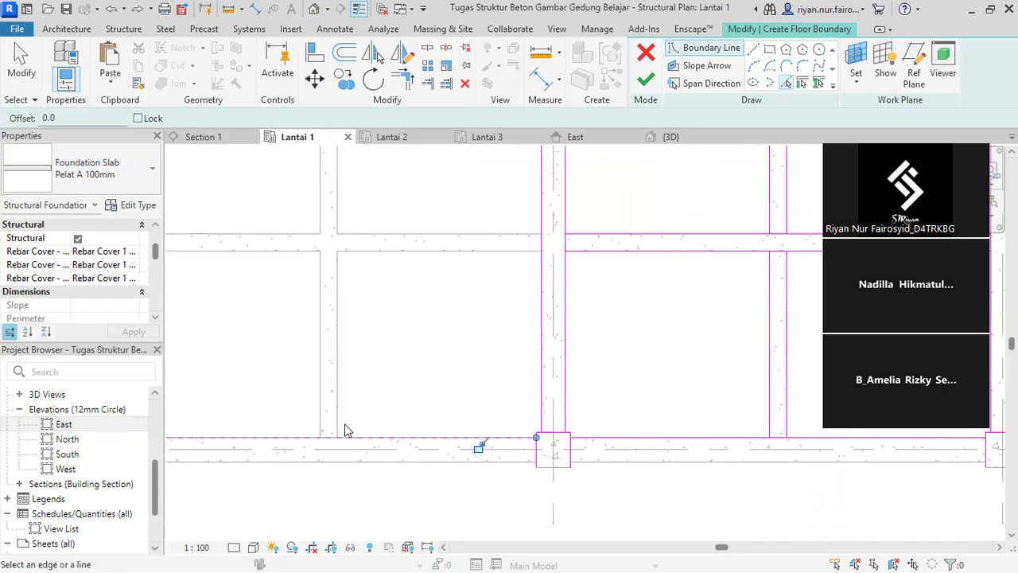
Add the edges of the crossing secondary beams inside the D-E bay between grids 1 and 2
{"action": "left_click", "coordinate": [321, 417]}
{"action": "left_click", "coordinate": [442, 252]}
{"action": "middle_click_drag", "start_coordinate": [515, 417], "coordinate": [579, 520]}
{"action": "left_click", "coordinate": [529, 337]}
{"action": "left_click", "coordinate": [398, 310]}
{"action": "left_click", "coordinate": [380, 307]}
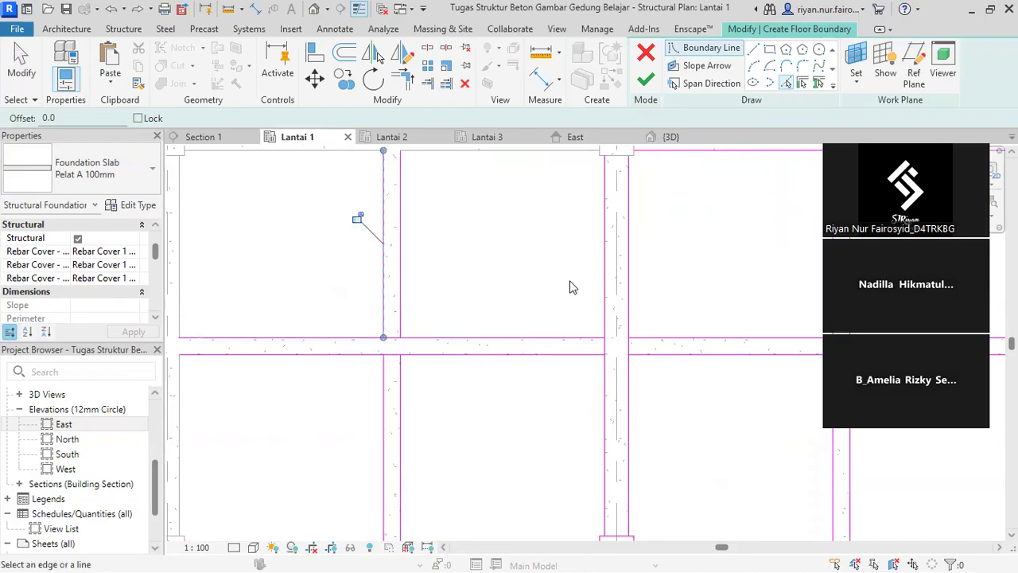
Add the grid D beam edge facing grid E and the horizontal and lower vertical secondary beam edges in the C-D bay above grid 1
{"action": "scroll", "coordinate": [581, 287], "scroll_direction": "down", "scroll_amount": 3}
{"action": "mouse_move", "coordinate": [581, 287]}
{"action": "middle_mouse_down"}
{"action": "mouse_move", "coordinate": [657, 314]}
{"action": "mouse_move", "coordinate": [590, 292]}
{"action": "middle_mouse_up"}
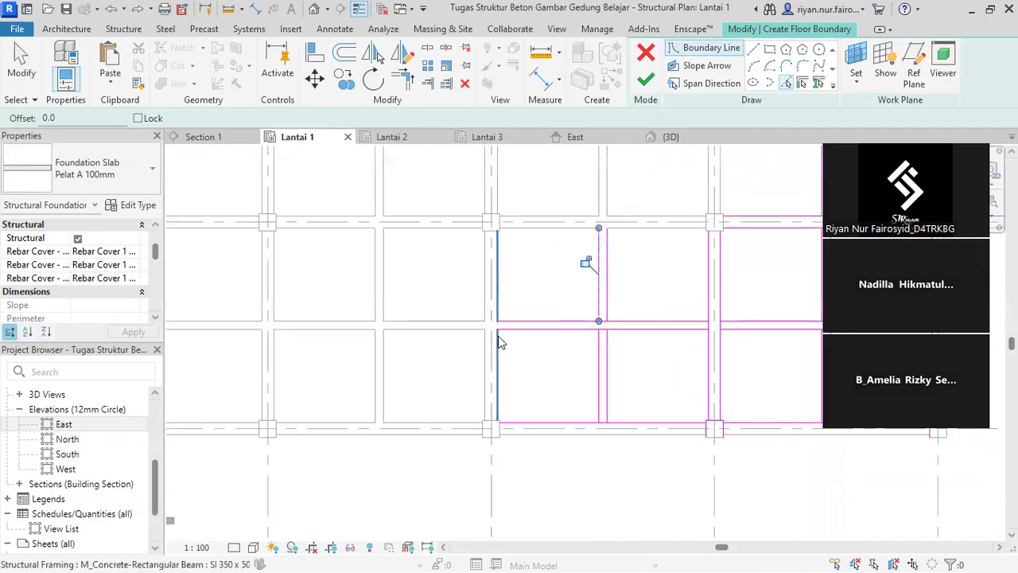
{"action": "left_click", "coordinate": [497, 344]}
{"action": "left_click", "coordinate": [458, 334]}
{"action": "left_click", "coordinate": [433, 321]}
{"action": "left_click", "coordinate": [382, 373]}
{"action": "left_click", "coordinate": [376, 372]}
Add the side and inner faces of column D-1 and the inner grid 1 beam edge between grids C and D
{"action": "scroll", "coordinate": [480, 426], "scroll_direction": "up", "scroll_amount": 4}
{"action": "left_click", "coordinate": [478, 438]}
{"action": "scroll", "coordinate": [374, 420], "scroll_direction": "down", "scroll_amount": 4}
{"action": "middle_click_drag", "start_coordinate": [445, 402], "coordinate": [624, 344]}
{"action": "left_click", "coordinate": [522, 365]}
{"action": "scroll", "coordinate": [623, 357], "scroll_direction": "up", "scroll_amount": 4}
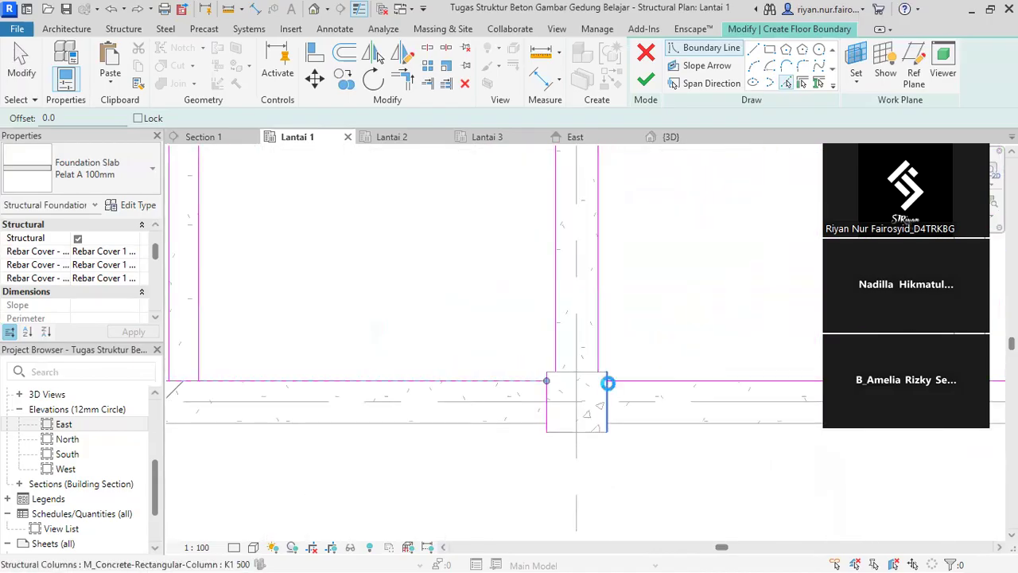
{"action": "left_click", "coordinate": [578, 379]}
{"action": "key", "text": "ctrl+z"}
{"action": "left_click", "coordinate": [589, 372]}
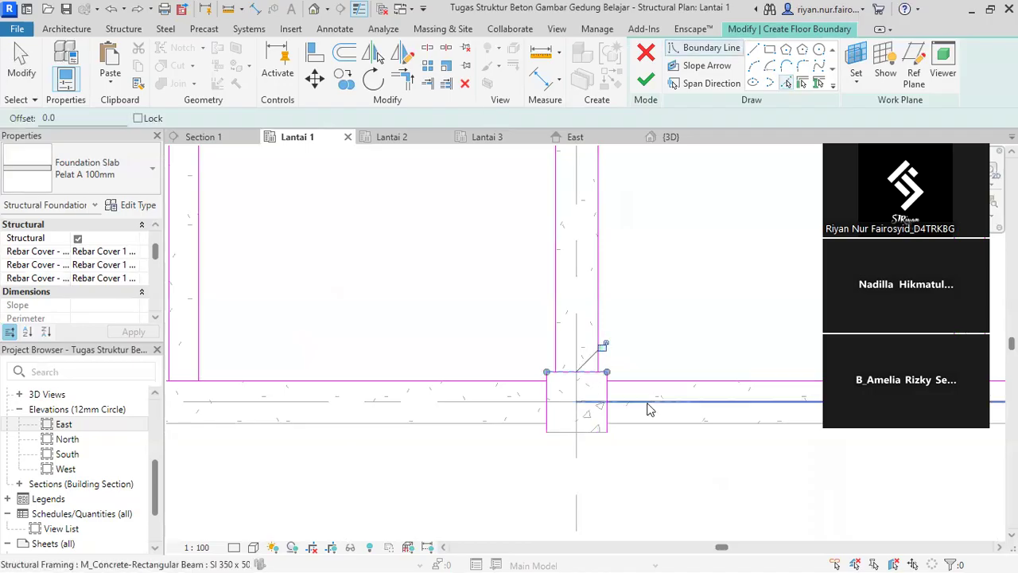
Add the lower grid 2 beam edge between grids D and E and all four faces of column E-2
{"action": "scroll", "coordinate": [652, 407], "scroll_direction": "down", "scroll_amount": 4}
{"action": "middle_click_drag", "start_coordinate": [665, 318], "coordinate": [545, 414]}
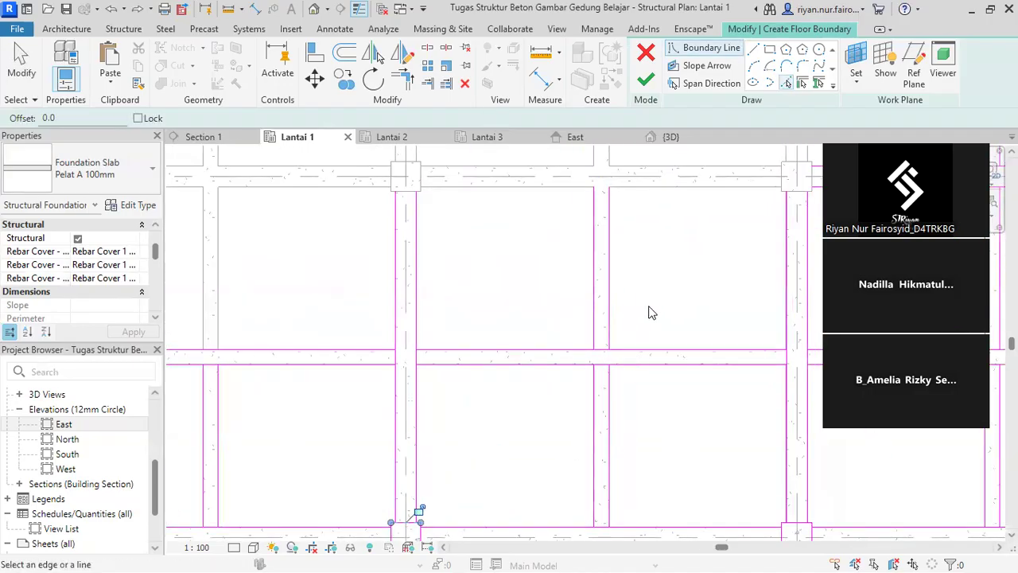
{"action": "left_click", "coordinate": [549, 188]}
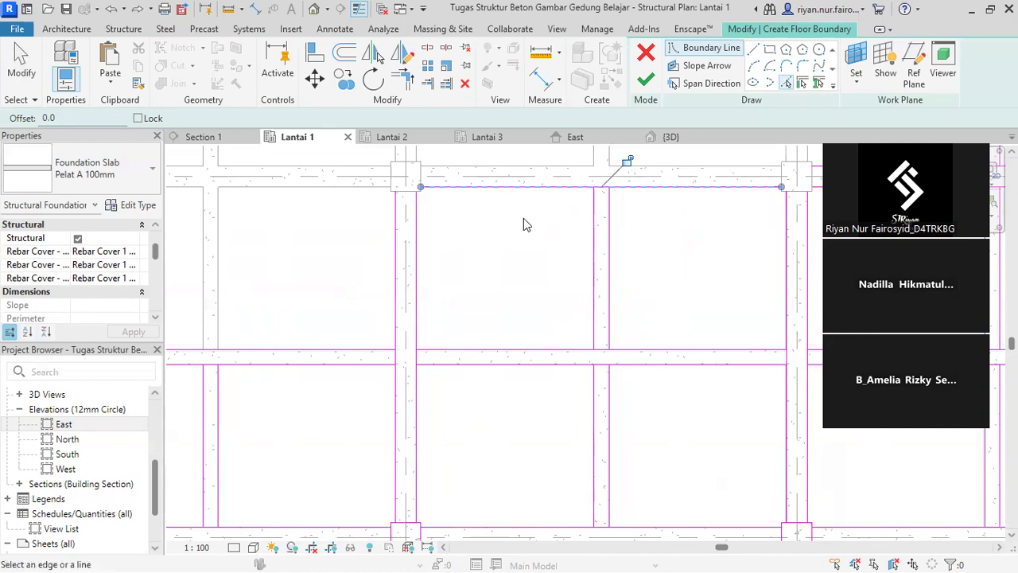
{"action": "scroll", "coordinate": [508, 234], "scroll_direction": "down", "scroll_amount": 3}
{"action": "scroll", "coordinate": [602, 348], "scroll_direction": "up", "scroll_amount": 5}
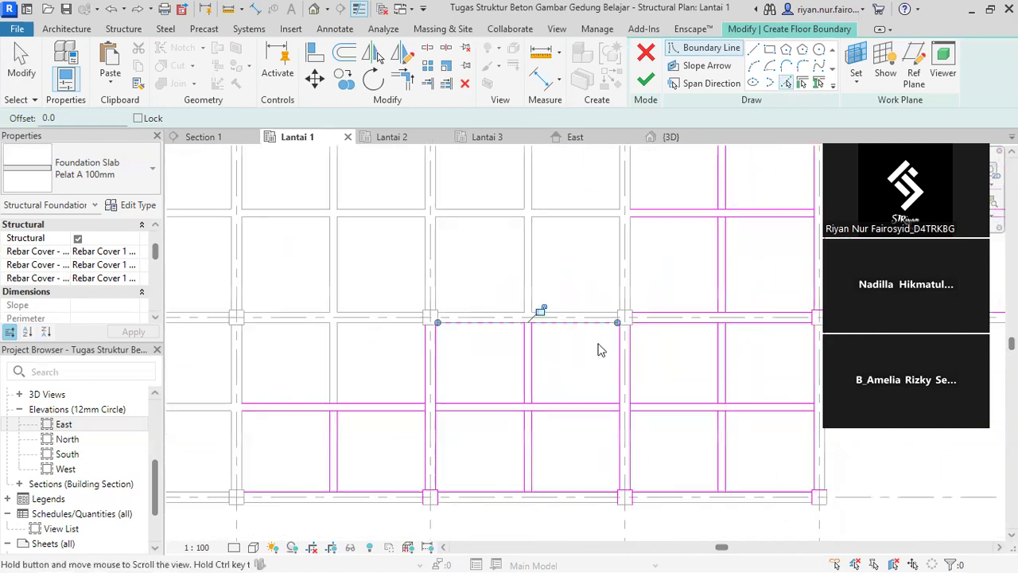
{"action": "left_click", "coordinate": [552, 391]}
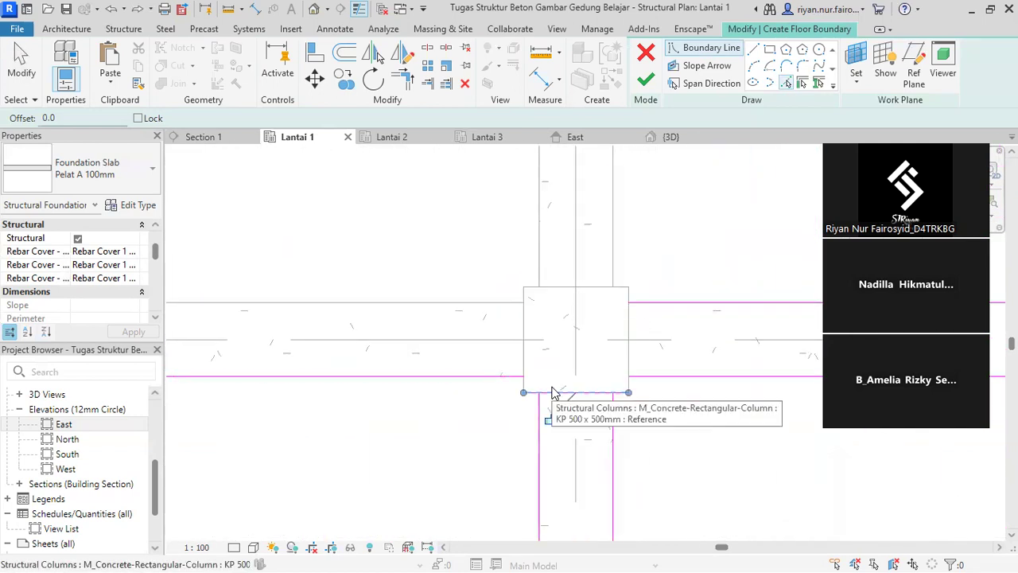
{"action": "left_click", "coordinate": [523, 322]}
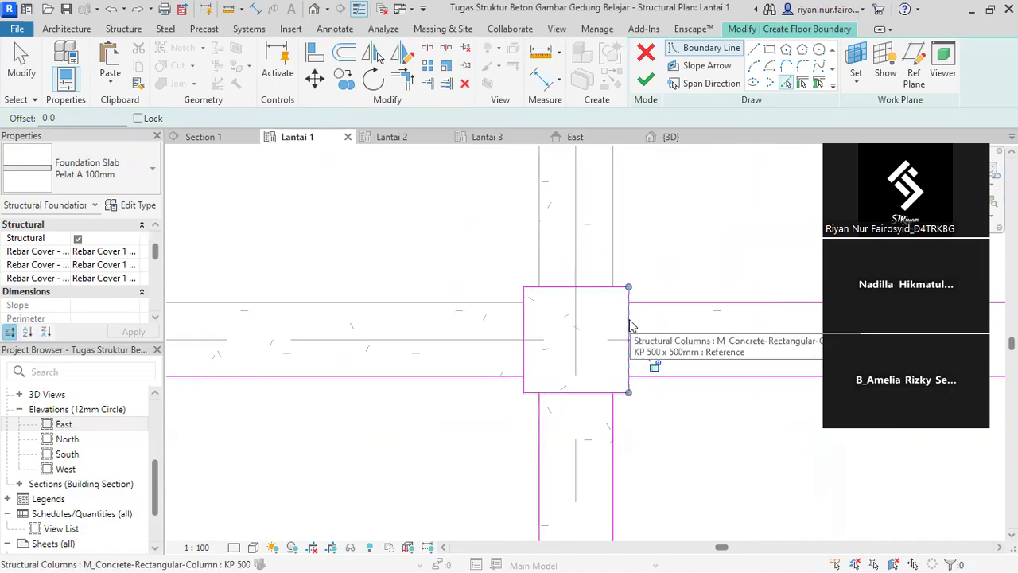
Add both grid E beam edges above grid 2 and both horizontal secondary beam edges in the D-E bay between grids 2 and 3
{"action": "scroll", "coordinate": [604, 317], "scroll_direction": "down", "scroll_amount": 3}
{"action": "scroll", "coordinate": [526, 252], "scroll_direction": "up", "scroll_amount": 4}
{"action": "left_click", "coordinate": [590, 276]}
{"action": "scroll", "coordinate": [482, 262], "scroll_direction": "down", "scroll_amount": 6}
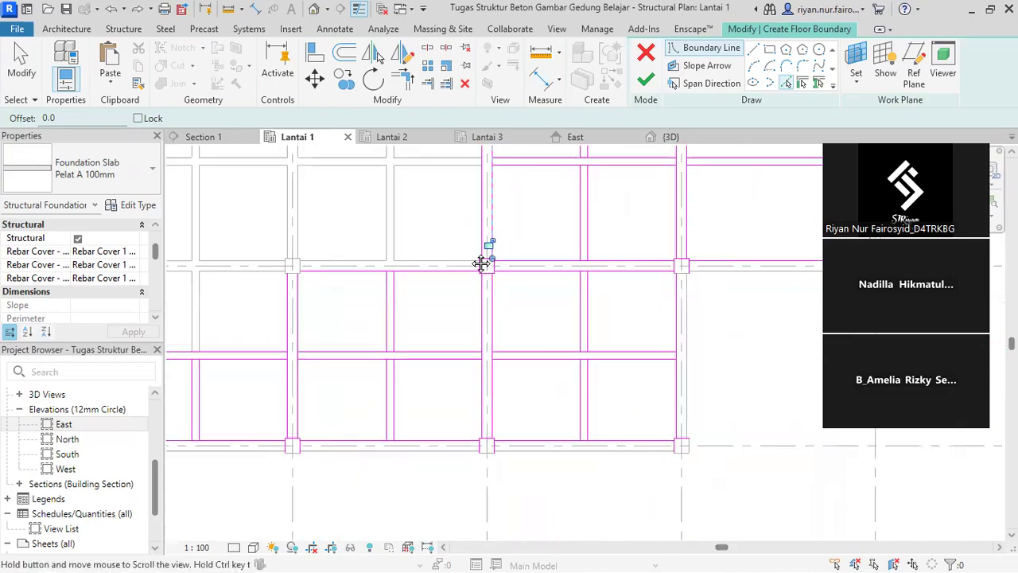
{"action": "scroll", "coordinate": [503, 278], "scroll_direction": "up", "scroll_amount": 5}
{"action": "left_click", "coordinate": [506, 293]}
{"action": "scroll", "coordinate": [500, 314], "scroll_direction": "down", "scroll_amount": 5}
{"action": "middle_click_drag", "start_coordinate": [496, 322], "coordinate": [625, 248]}
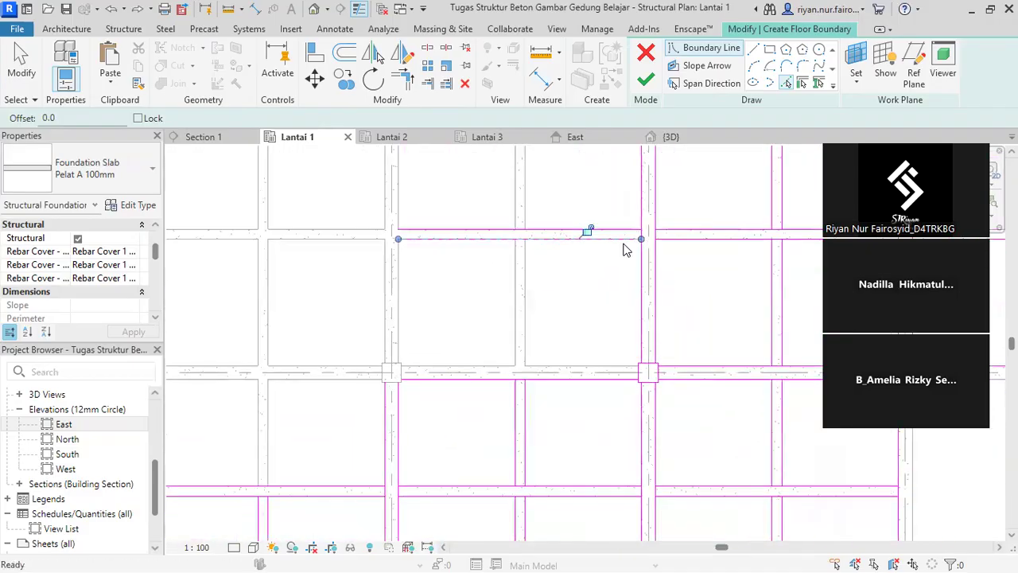
Add the vertical secondary beam edges, upper grid 2 beam edge and column D-2 faces around the D-E bay above grid 2
{"action": "left_click", "coordinate": [520, 352]}
{"action": "left_click", "coordinate": [486, 372]}
{"action": "scroll", "coordinate": [400, 352], "scroll_direction": "up", "scroll_amount": 3}
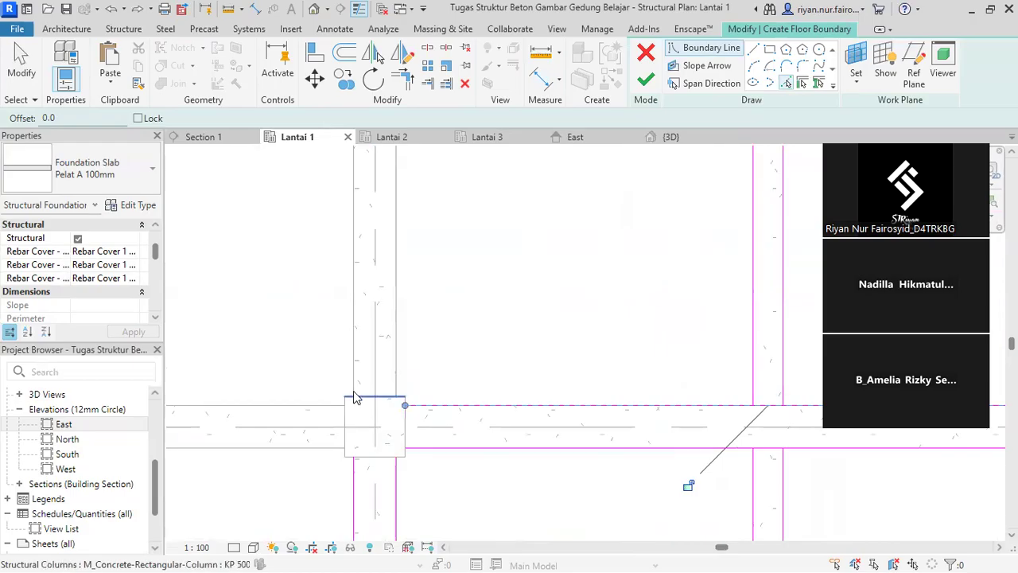
{"action": "left_click", "coordinate": [345, 409]}
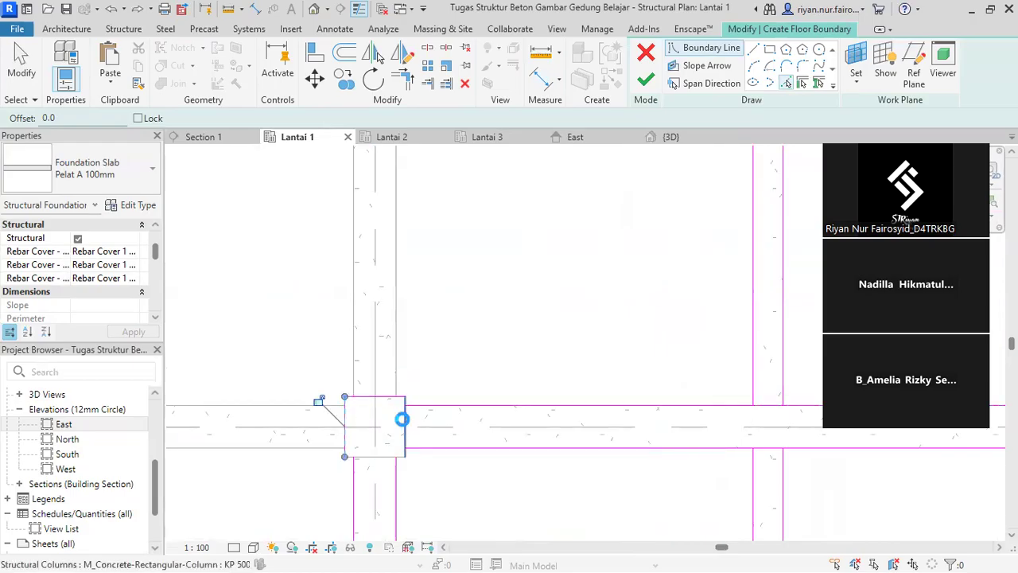
{"action": "left_click", "coordinate": [387, 457]}
Add both edges of the grid C beam above grid 1 and the bordering faces of column C-1
{"action": "scroll", "coordinate": [390, 445], "scroll_direction": "down", "scroll_amount": 4}
{"action": "middle_click_drag", "start_coordinate": [463, 386], "coordinate": [606, 191]}
{"action": "scroll", "coordinate": [523, 334], "scroll_direction": "up", "scroll_amount": 2}
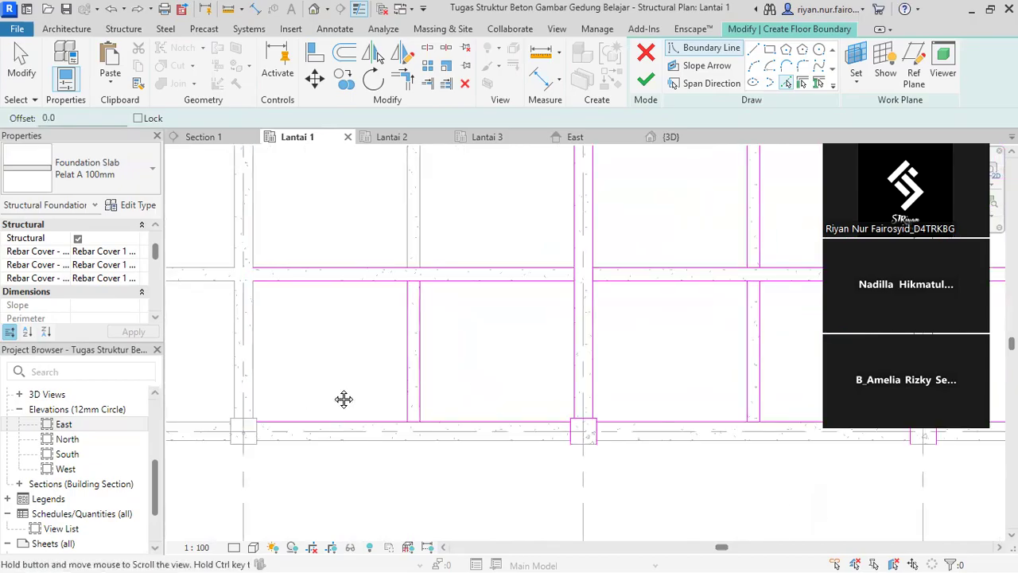
{"action": "middle_click_drag", "start_coordinate": [255, 366], "coordinate": [424, 381]}
{"action": "left_click", "coordinate": [400, 356]}
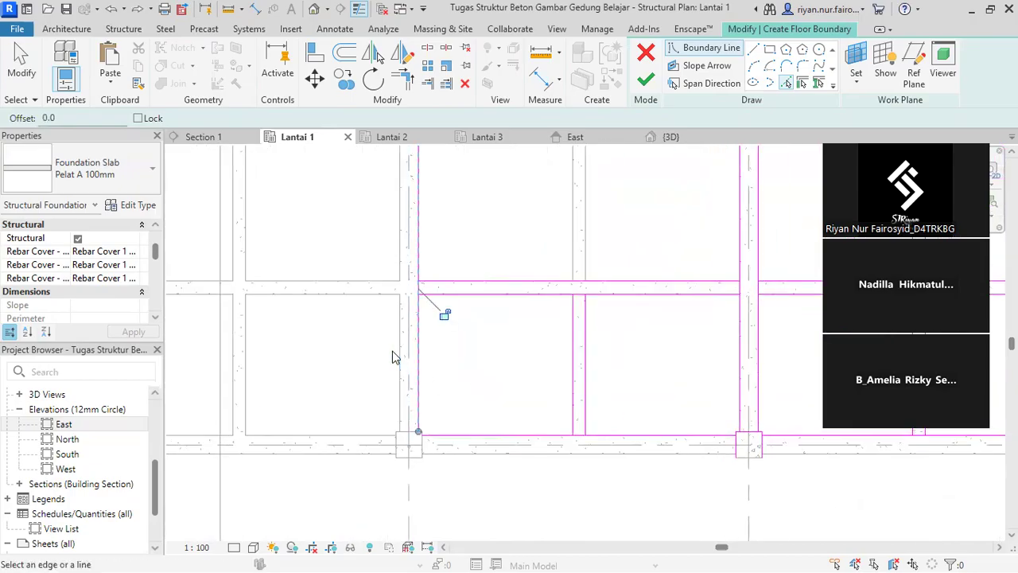
{"action": "scroll", "coordinate": [407, 442], "scroll_direction": "up", "scroll_amount": 3}
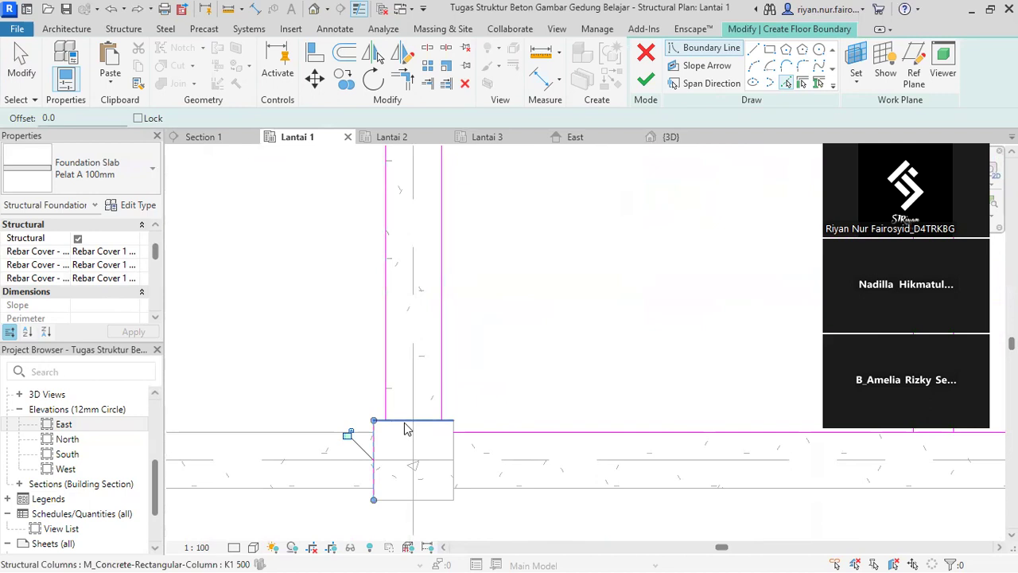
Add the inner grid 1 beam edge, lower vertical secondary beam edges and inner grid B beam edge around the B-C bay
{"action": "left_click", "coordinate": [322, 432]}
{"action": "scroll", "coordinate": [378, 349], "scroll_direction": "down", "scroll_amount": 5}
{"action": "scroll", "coordinate": [519, 422], "scroll_direction": "up", "scroll_amount": 2}
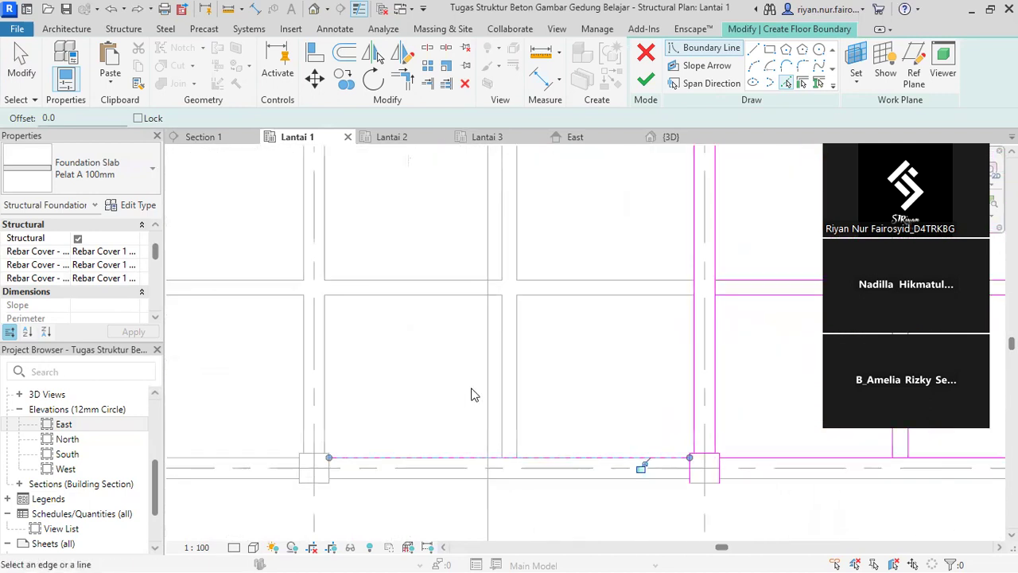
{"action": "left_click", "coordinate": [516, 441]}
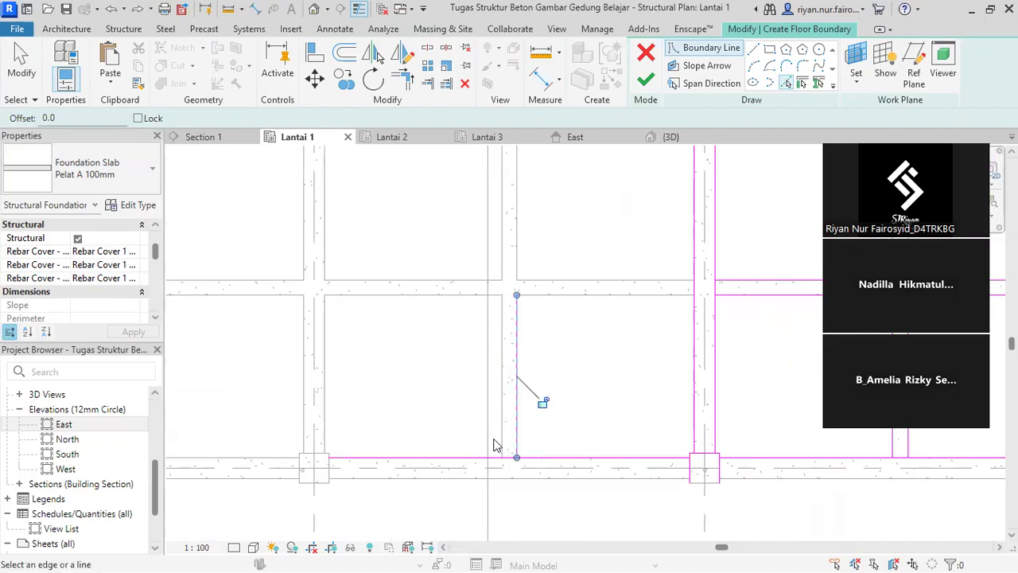
{"action": "left_click", "coordinate": [499, 437]}
{"action": "left_click", "coordinate": [326, 414]}
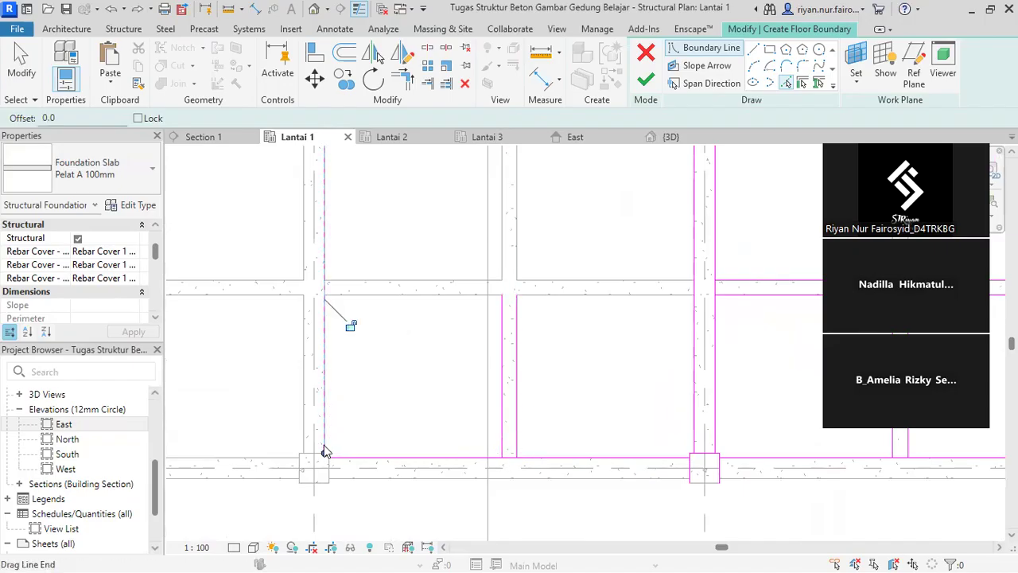
Add the side and inner faces of column B-1 to the slab boundary
{"action": "scroll", "coordinate": [324, 450], "scroll_direction": "up", "scroll_amount": 3}
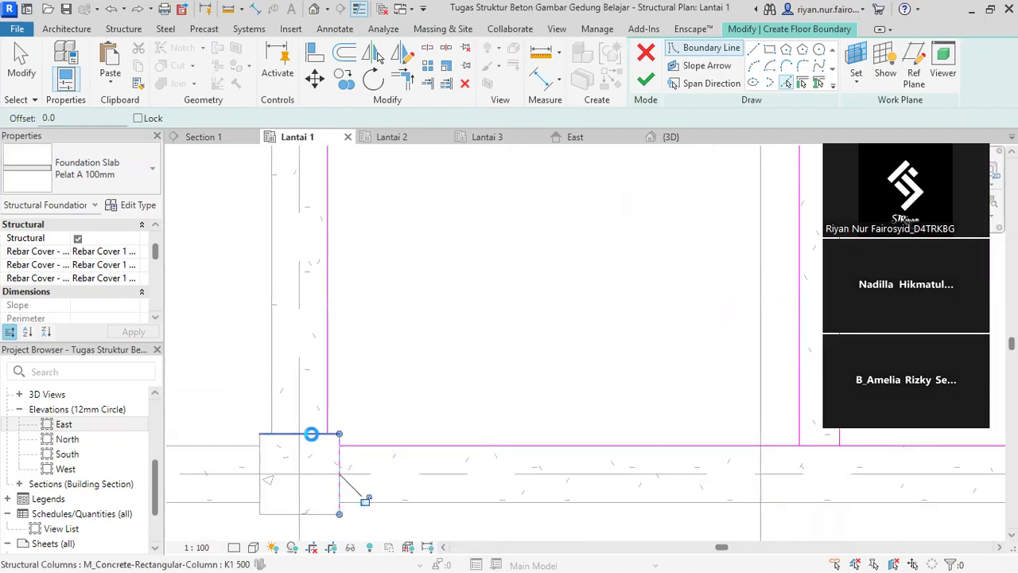
{"action": "left_click", "coordinate": [258, 465]}
{"action": "scroll", "coordinate": [489, 364], "scroll_direction": "down", "scroll_amount": 4}
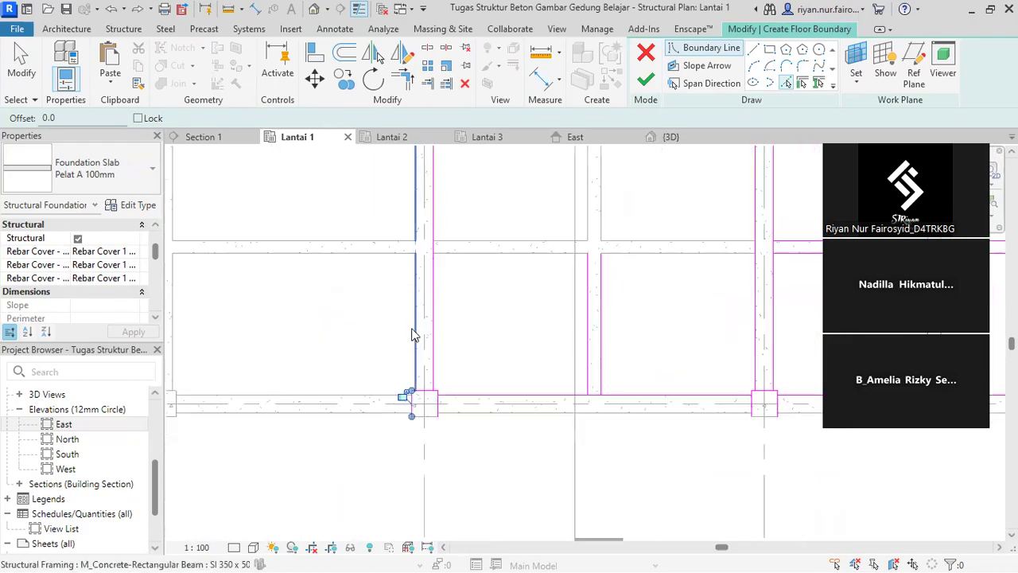
Add both edges of the horizontal and upper vertical secondary beams in the B-C bay between grids 1 and 2
{"action": "left_click", "coordinate": [480, 255]}
{"action": "middle_click_drag", "start_coordinate": [476, 362], "coordinate": [416, 477]}
{"action": "scroll", "coordinate": [474, 371], "scroll_direction": "up", "scroll_amount": 2}
{"action": "left_click", "coordinate": [502, 345]}
{"action": "left_click", "coordinate": [581, 313]}
{"action": "left_click", "coordinate": [606, 309]}
Add the edges of the grid 2 beam between grids B and C to the slab boundary
{"action": "scroll", "coordinate": [606, 309], "scroll_direction": "down", "scroll_amount": 4}
{"action": "middle_click_drag", "start_coordinate": [607, 311], "coordinate": [571, 355]}
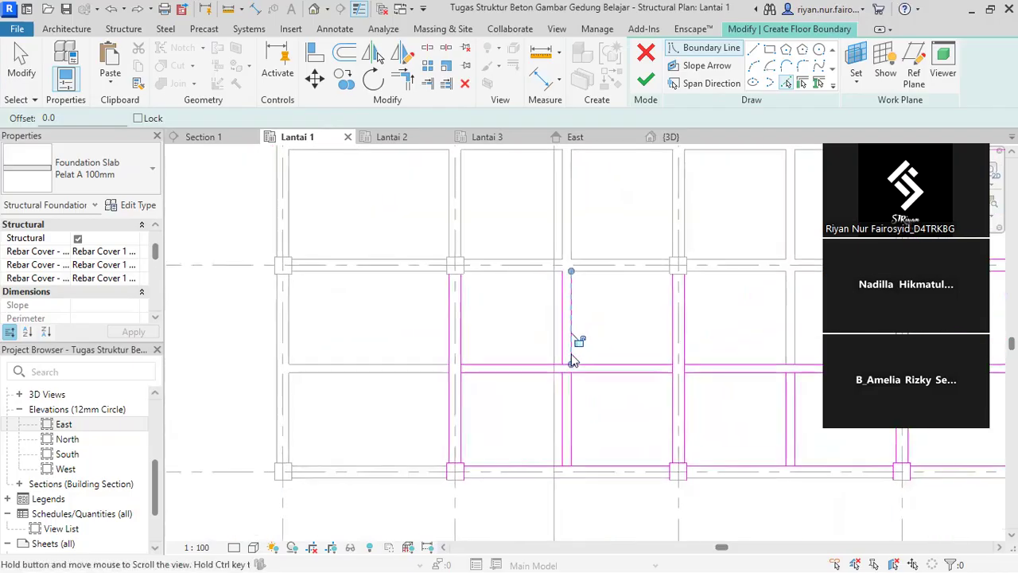
{"action": "scroll", "coordinate": [607, 264], "scroll_direction": "up", "scroll_amount": 3}
{"action": "left_click", "coordinate": [604, 278]}
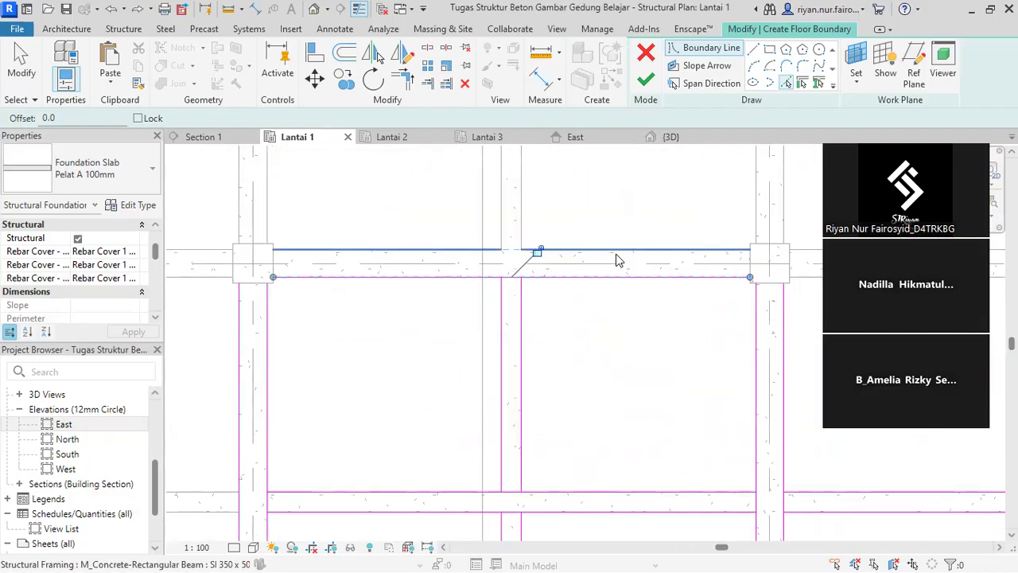
Add the grid C beam edges and the bordering secondary beam edges of the B-C bay directly above grid 2
{"action": "scroll", "coordinate": [597, 254], "scroll_direction": "down", "scroll_amount": 4}
{"action": "middle_click_drag", "start_coordinate": [597, 254], "coordinate": [593, 417]}
{"action": "scroll", "coordinate": [576, 270], "scroll_direction": "up", "scroll_amount": 3}
{"action": "left_click", "coordinate": [546, 368]}
{"action": "left_click", "coordinate": [695, 370]}
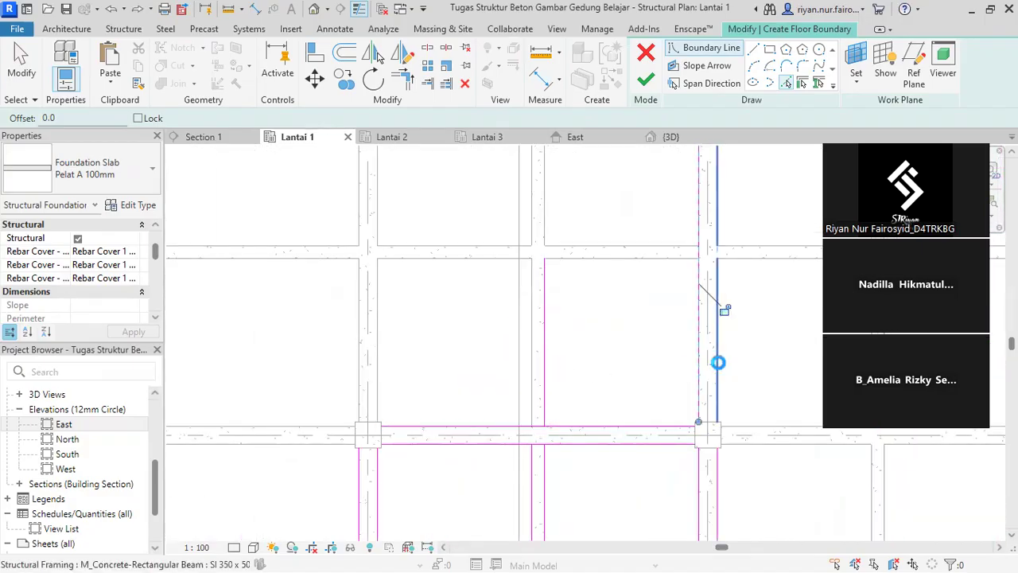
{"action": "left_click", "coordinate": [673, 257]}
Add the vertical secondary beam edges below grid 2 and both grid 2 beam edges between grids C and D
{"action": "middle_click_drag", "start_coordinate": [671, 307], "coordinate": [446, 352]}
{"action": "scroll", "coordinate": [570, 422], "scroll_direction": "up", "scroll_amount": 2}
{"action": "left_click", "coordinate": [568, 442]}
{"action": "left_click", "coordinate": [584, 443]}
{"action": "left_click", "coordinate": [616, 358]}
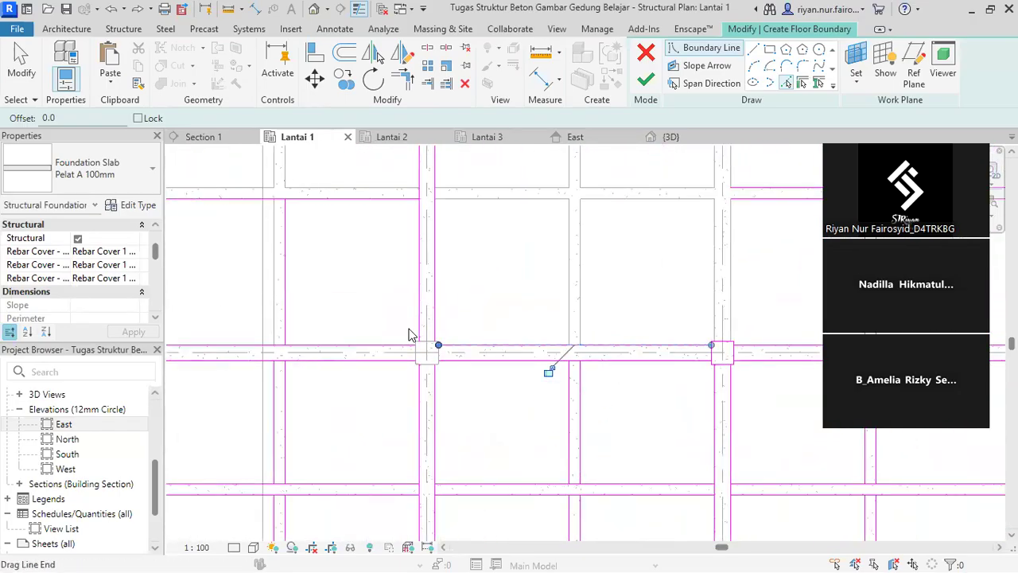
Add the faces of the column at grids C and 2 to the slab boundary, undoing the mistakenly picked column centreline
{"action": "scroll", "coordinate": [429, 360], "scroll_direction": "up", "scroll_amount": 3}
{"action": "left_click", "coordinate": [457, 366]}
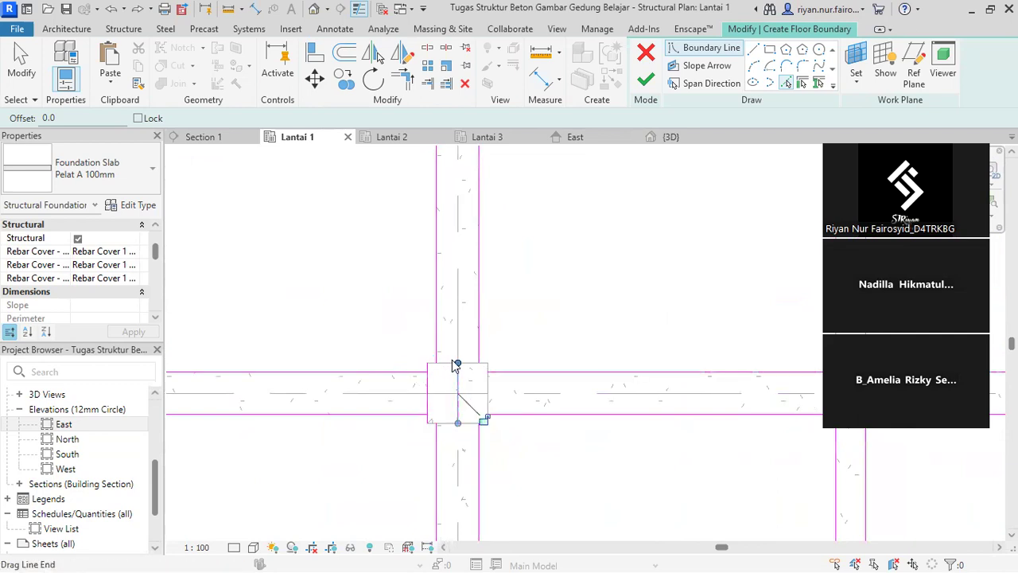
{"action": "key", "text": "ctrl+z"}
{"action": "scroll", "coordinate": [446, 368], "scroll_direction": "up", "scroll_amount": 2}
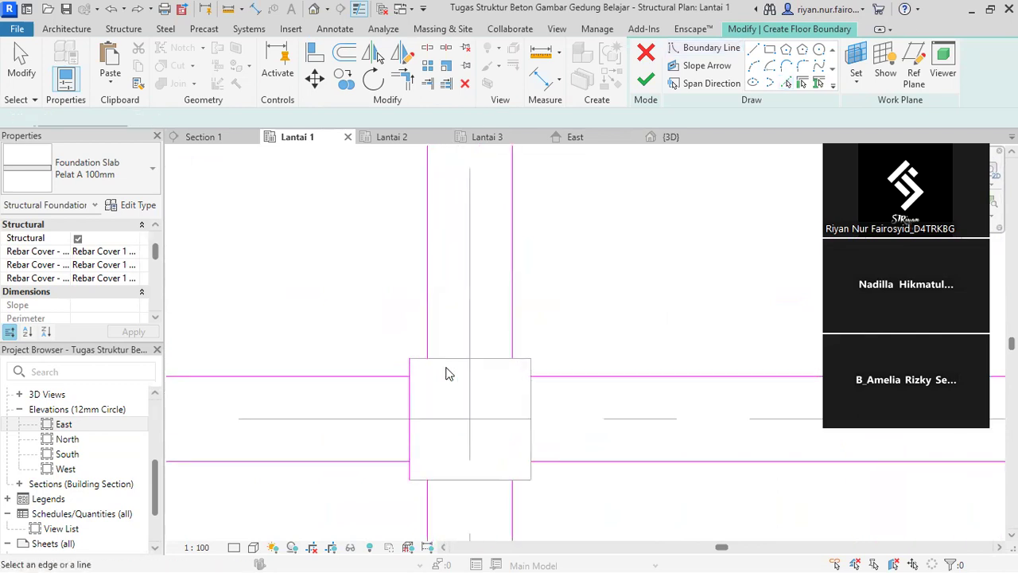
{"action": "left_click", "coordinate": [459, 477]}
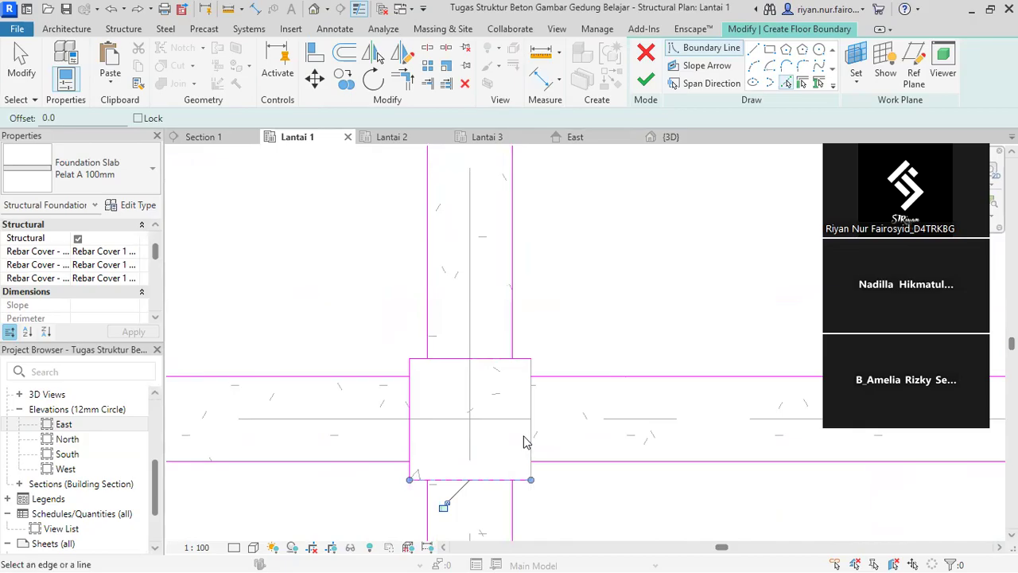
{"action": "left_click", "coordinate": [527, 432]}
Add the edges of the horizontal and upper vertical secondary beams in the C-D bay between grids 2 and 3
{"action": "scroll", "coordinate": [606, 326], "scroll_direction": "down", "scroll_amount": 5}
{"action": "scroll", "coordinate": [612, 318], "scroll_direction": "down", "scroll_amount": 1}
{"action": "middle_click_drag", "start_coordinate": [502, 356], "coordinate": [336, 414]}
{"action": "scroll", "coordinate": [556, 259], "scroll_direction": "up", "scroll_amount": 2}
{"action": "left_click", "coordinate": [472, 375]}
{"action": "left_click", "coordinate": [459, 385]}
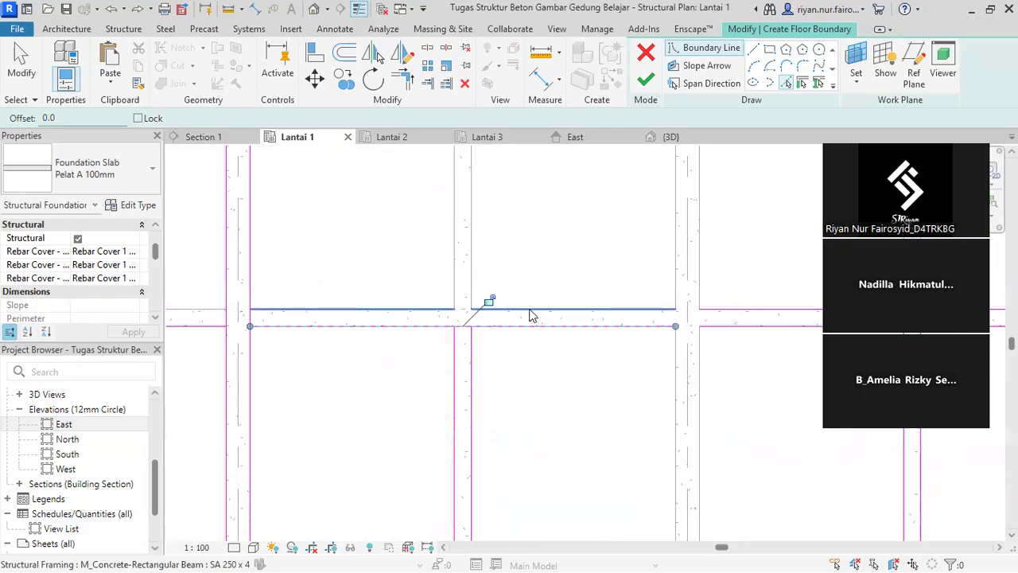
{"action": "left_click", "coordinate": [458, 274]}
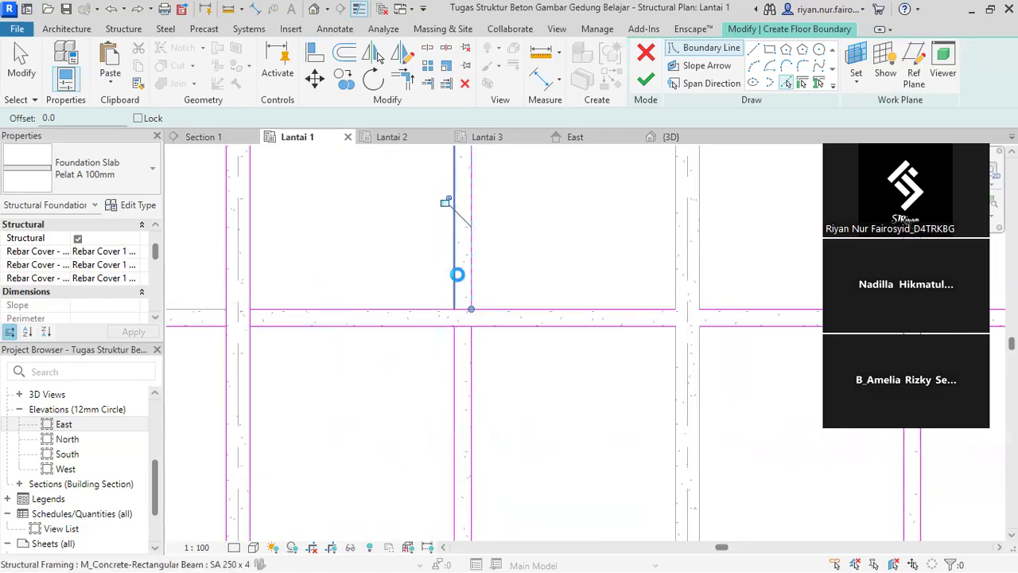
Add the grid D beam edges between grids 2 and 3 and the vertical secondary beam edges below grid 3 in the D-E bay
{"action": "left_click", "coordinate": [684, 373]}
{"action": "left_click", "coordinate": [699, 395]}
{"action": "scroll", "coordinate": [569, 370], "scroll_direction": "down", "scroll_amount": 5}
{"action": "middle_click_drag", "start_coordinate": [553, 382], "coordinate": [527, 444]}
{"action": "scroll", "coordinate": [649, 347], "scroll_direction": "up", "scroll_amount": 3}
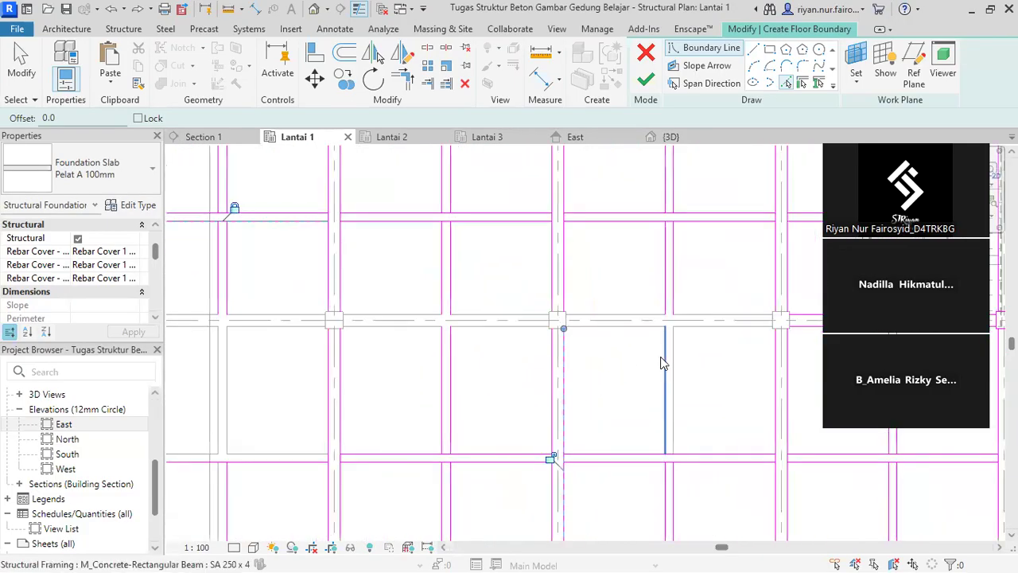
{"action": "left_click", "coordinate": [665, 368]}
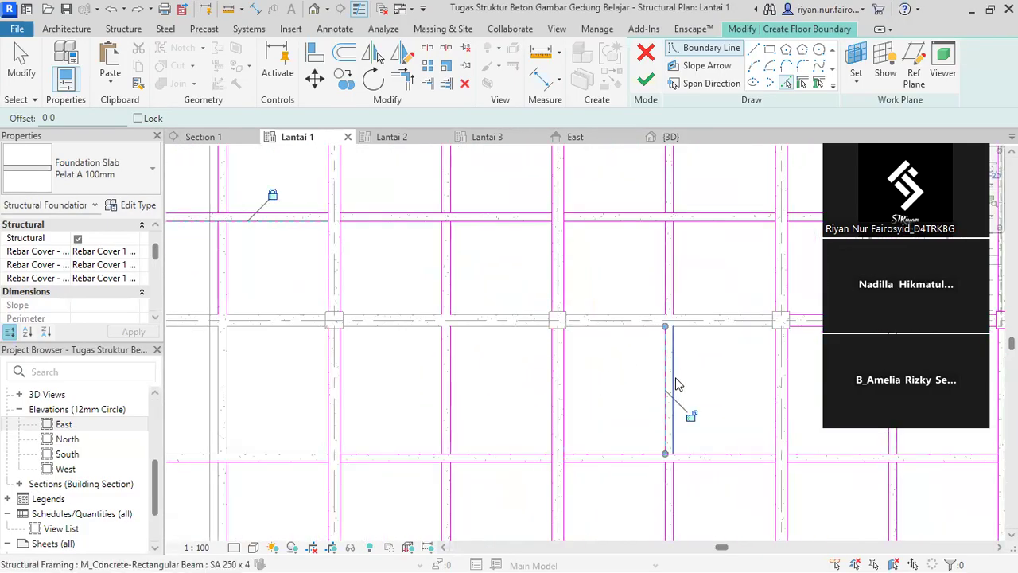
Add the grid 3 beam edges between grids C and E and the faces of the column at grids D and 3
{"action": "left_click", "coordinate": [629, 320]}
{"action": "scroll", "coordinate": [555, 310], "scroll_direction": "up", "scroll_amount": 3}
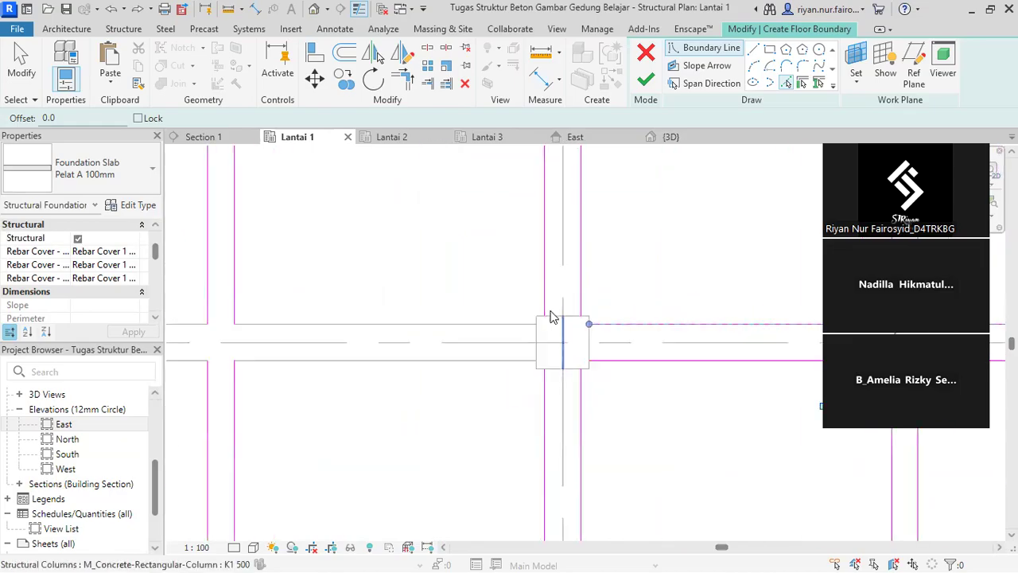
{"action": "left_click", "coordinate": [495, 323]}
{"action": "left_click", "coordinate": [485, 369]}
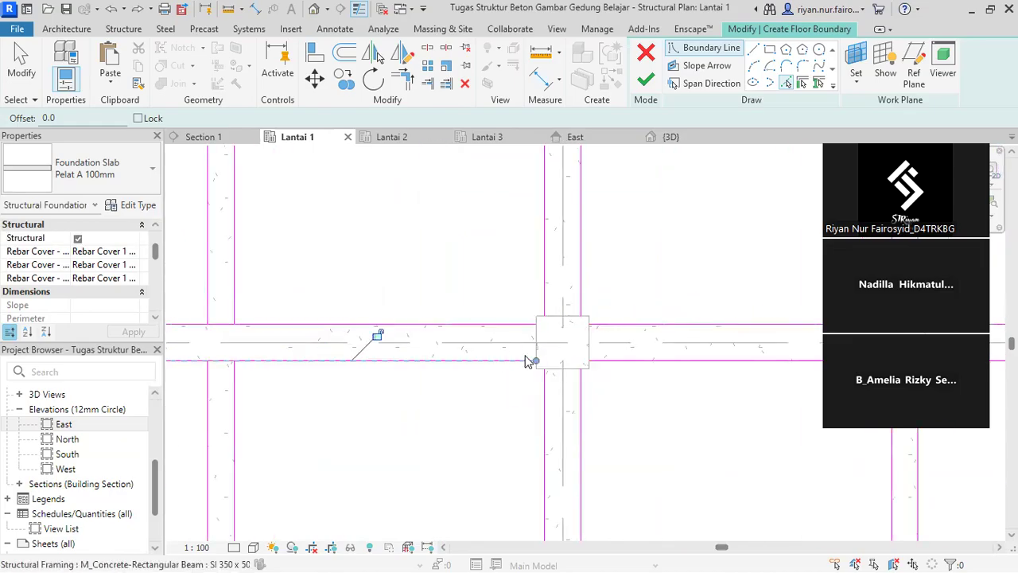
{"action": "left_click", "coordinate": [535, 335]}
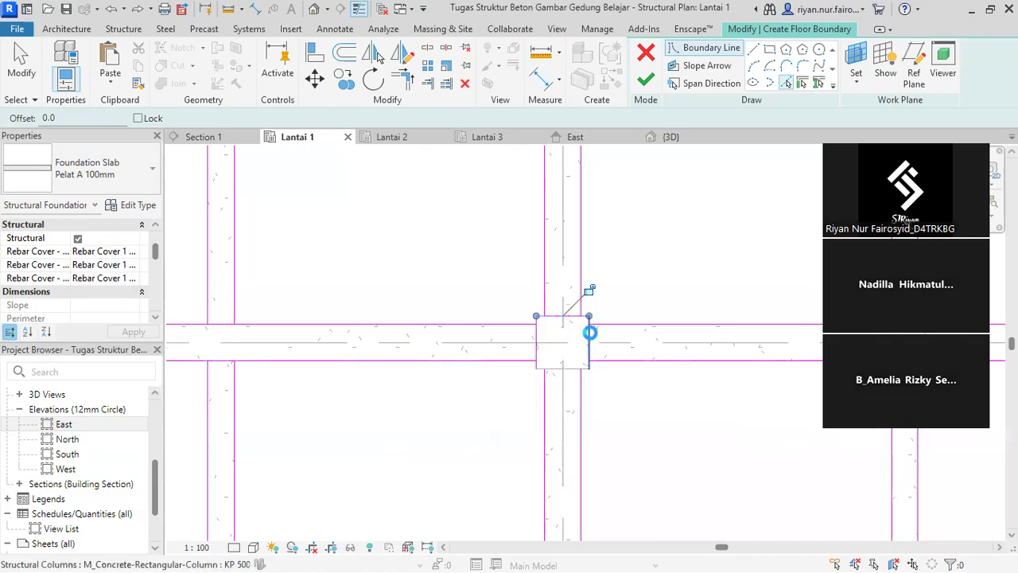
{"action": "left_click", "coordinate": [573, 372]}
{"action": "left_click", "coordinate": [578, 376]}
Add the B-C bay's vertical secondary and grid 3 beam edges, plus the faces of the column at grids C and 3
{"action": "scroll", "coordinate": [659, 273], "scroll_direction": "down", "scroll_amount": 5}
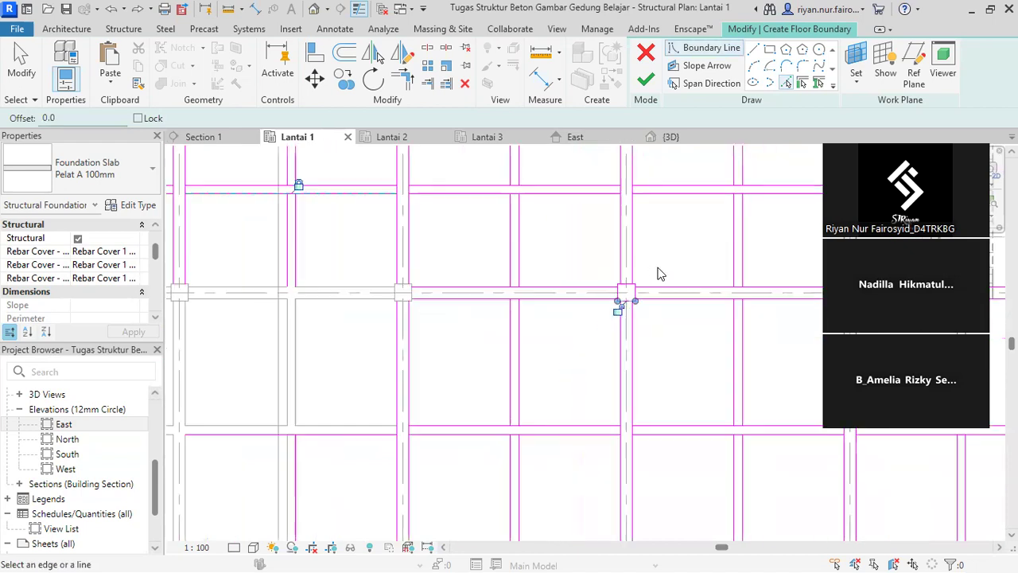
{"action": "middle_click_drag", "start_coordinate": [539, 379], "coordinate": [711, 211]}
{"action": "scroll", "coordinate": [485, 299], "scroll_direction": "up", "scroll_amount": 4}
{"action": "left_click", "coordinate": [484, 292]}
{"action": "left_click", "coordinate": [518, 201]}
{"action": "scroll", "coordinate": [670, 215], "scroll_direction": "up", "scroll_amount": 2}
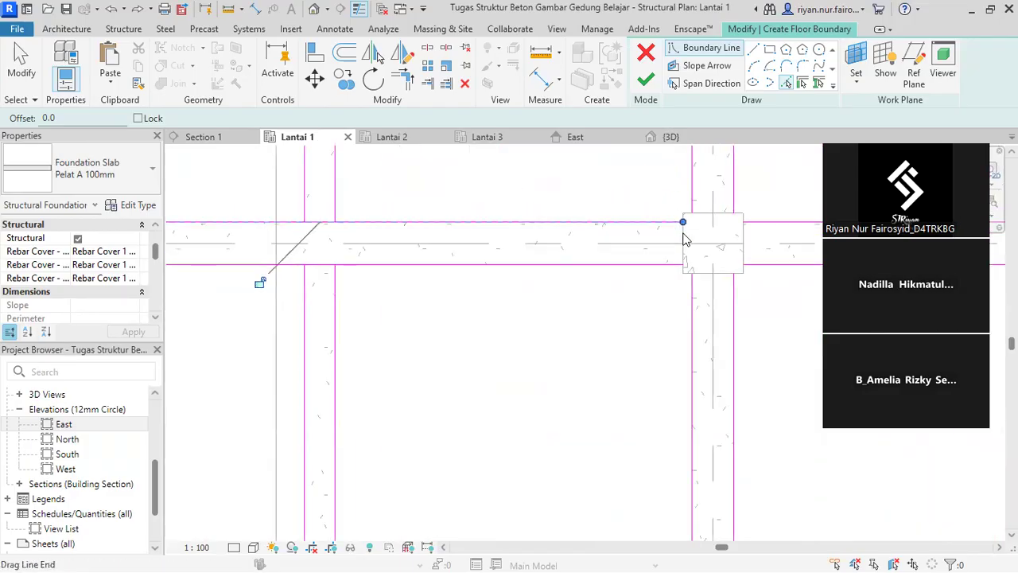
{"action": "left_click", "coordinate": [680, 243]}
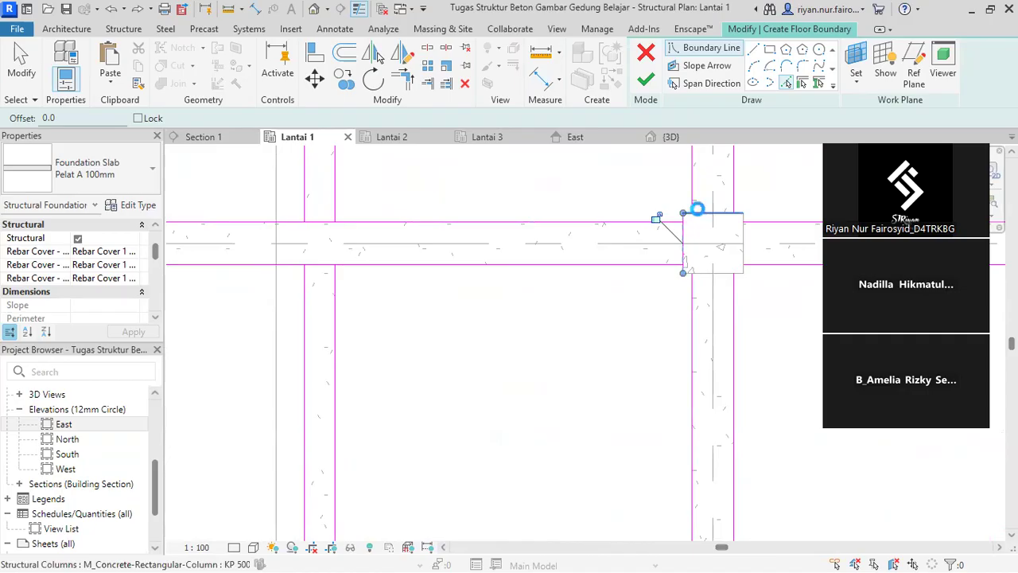
Outline the A-B bay between grids 1 and 2 with the horizontal secondary beam edges and the inner edges of the grid A and grid 1 beams
{"action": "scroll", "coordinate": [532, 326], "scroll_direction": "down", "scroll_amount": 5}
{"action": "scroll", "coordinate": [526, 332], "scroll_direction": "down", "scroll_amount": 1}
{"action": "middle_click_drag", "start_coordinate": [526, 331], "coordinate": [552, 332]}
{"action": "scroll", "coordinate": [462, 393], "scroll_direction": "up", "scroll_amount": 2}
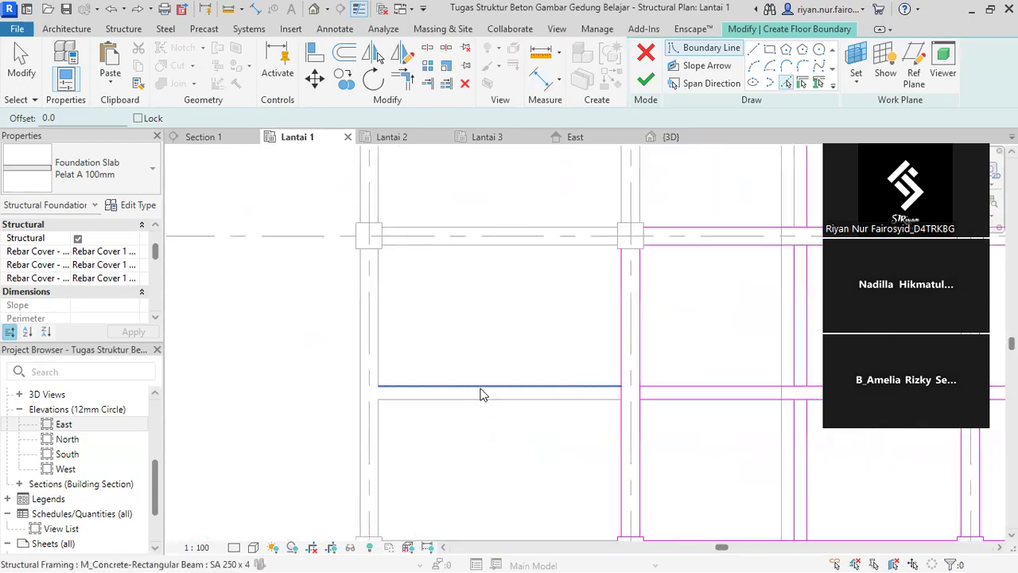
{"action": "left_click", "coordinate": [488, 400]}
{"action": "middle_click_drag", "start_coordinate": [488, 402], "coordinate": [541, 291]}
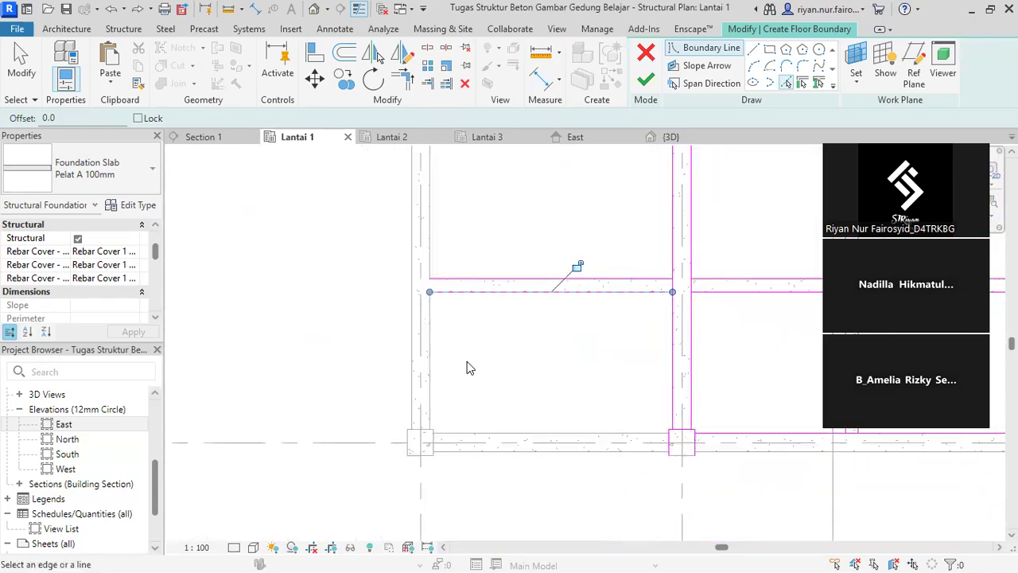
{"action": "left_click", "coordinate": [435, 385]}
{"action": "left_click", "coordinate": [496, 433]}
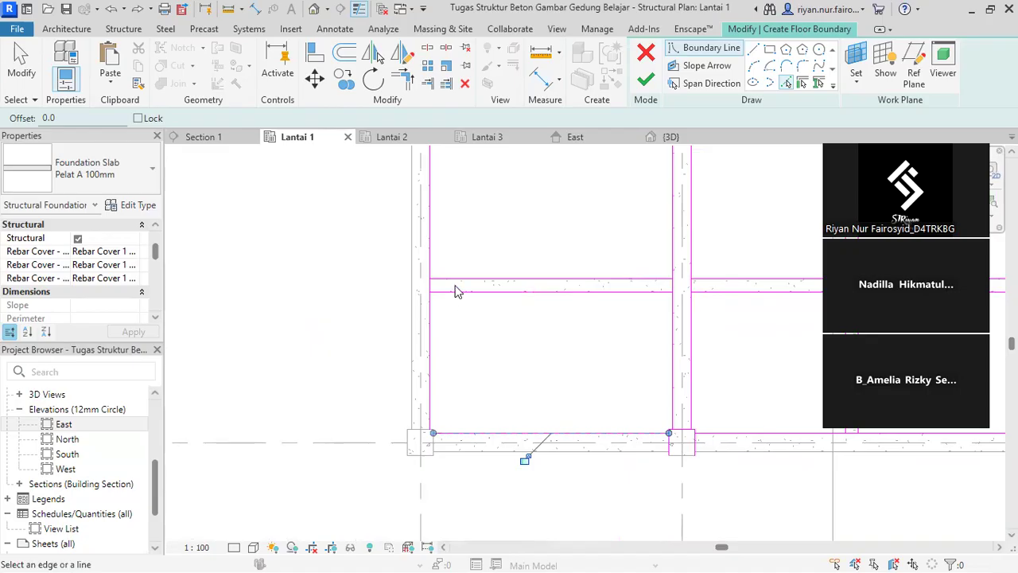
{"action": "scroll", "coordinate": [475, 446], "scroll_direction": "up", "scroll_amount": 3}
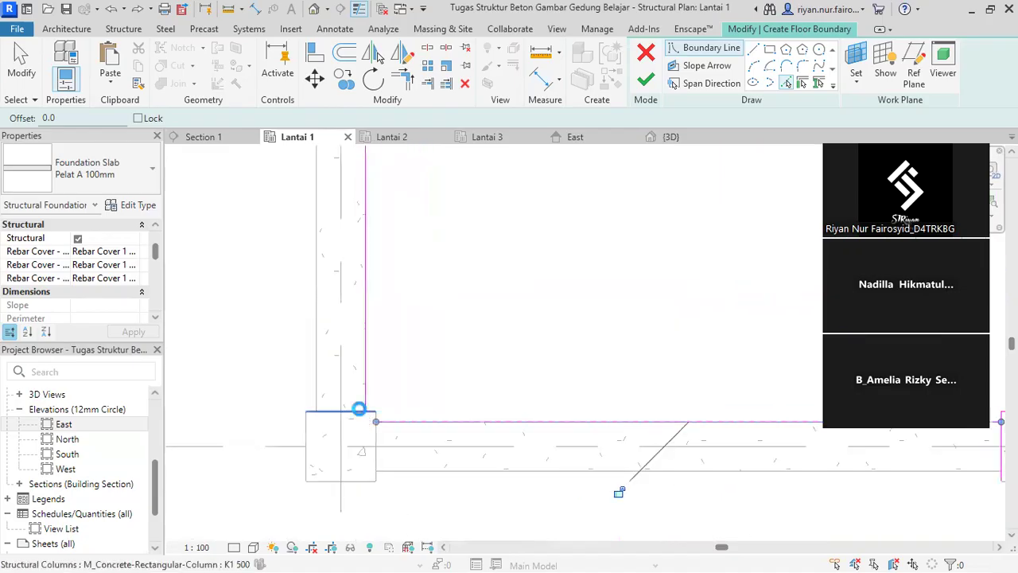
Add the lower edge of the grid 2 beam between grids A and B and the faces of the column at grids A and 2
{"action": "scroll", "coordinate": [445, 322], "scroll_direction": "down", "scroll_amount": 4}
{"action": "middle_click_drag", "start_coordinate": [474, 363], "coordinate": [497, 448]}
{"action": "scroll", "coordinate": [446, 291], "scroll_direction": "up", "scroll_amount": 3}
{"action": "middle_click_drag", "start_coordinate": [490, 314], "coordinate": [405, 478]}
{"action": "left_click", "coordinate": [437, 312]}
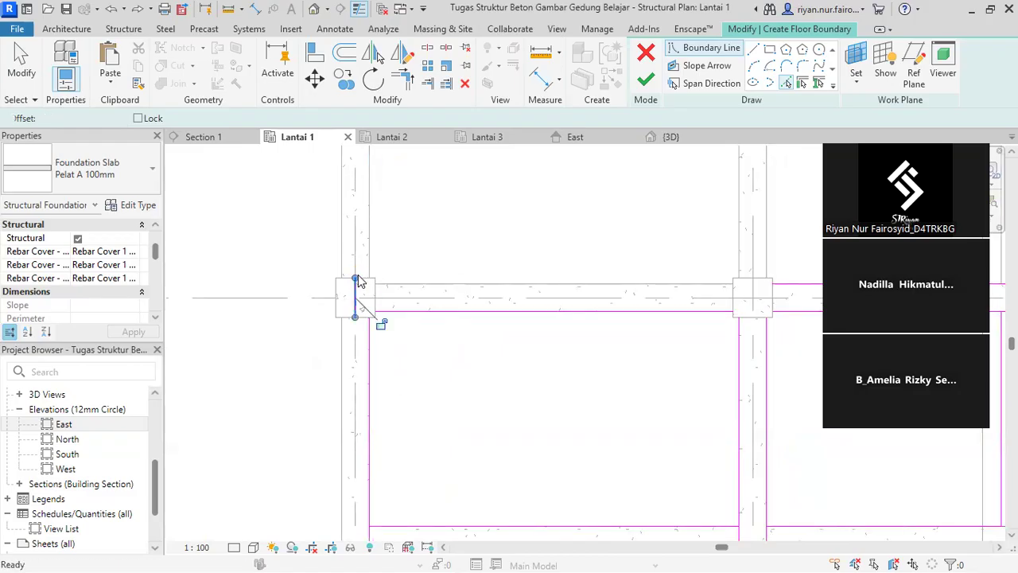
{"action": "scroll", "coordinate": [357, 280], "scroll_direction": "up", "scroll_amount": 2}
{"action": "left_click", "coordinate": [377, 374]}
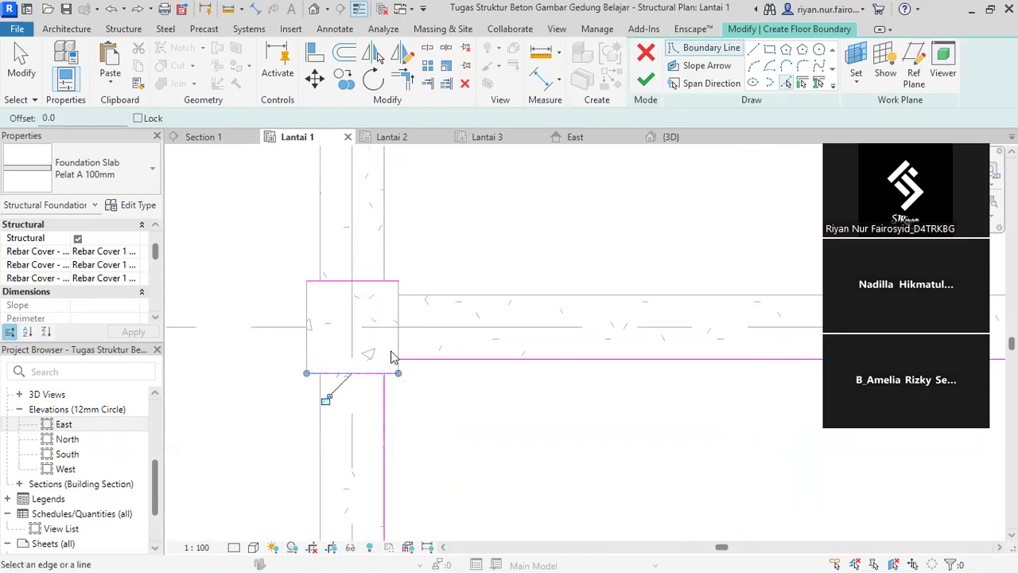
Add the faces of the column at grids B and 2 to the slab boundary
{"action": "scroll", "coordinate": [438, 300], "scroll_direction": "down", "scroll_amount": 2}
{"action": "scroll", "coordinate": [337, 406], "scroll_direction": "down", "scroll_amount": 2}
{"action": "scroll", "coordinate": [522, 406], "scroll_direction": "up", "scroll_amount": 3}
{"action": "scroll", "coordinate": [522, 402], "scroll_direction": "up", "scroll_amount": 1}
{"action": "left_click", "coordinate": [599, 418]}
{"action": "left_click", "coordinate": [624, 397]}
{"action": "left_click", "coordinate": [666, 416]}
{"action": "scroll", "coordinate": [556, 421], "scroll_direction": "down", "scroll_amount": 3}
Add the grid B beam edges between grids 2 and 3 and the remaining secondary beam edges in the adjoining B-C bay
{"action": "left_click", "coordinate": [573, 400]}
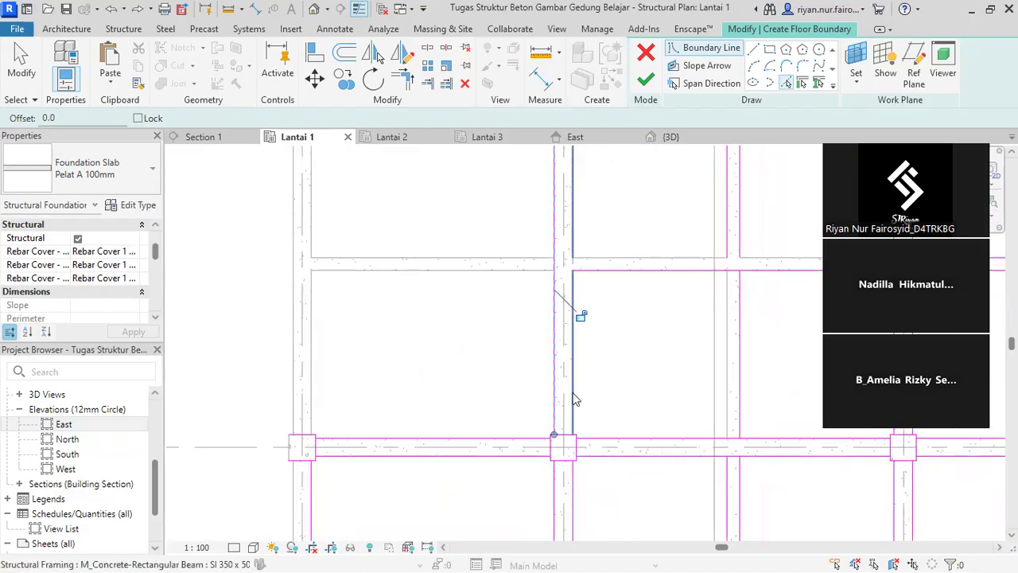
{"action": "left_click", "coordinate": [727, 382]}
{"action": "scroll", "coordinate": [634, 357], "scroll_direction": "down", "scroll_amount": 1}
{"action": "middle_click_drag", "start_coordinate": [634, 357], "coordinate": [530, 486]}
{"action": "left_click", "coordinate": [575, 402]}
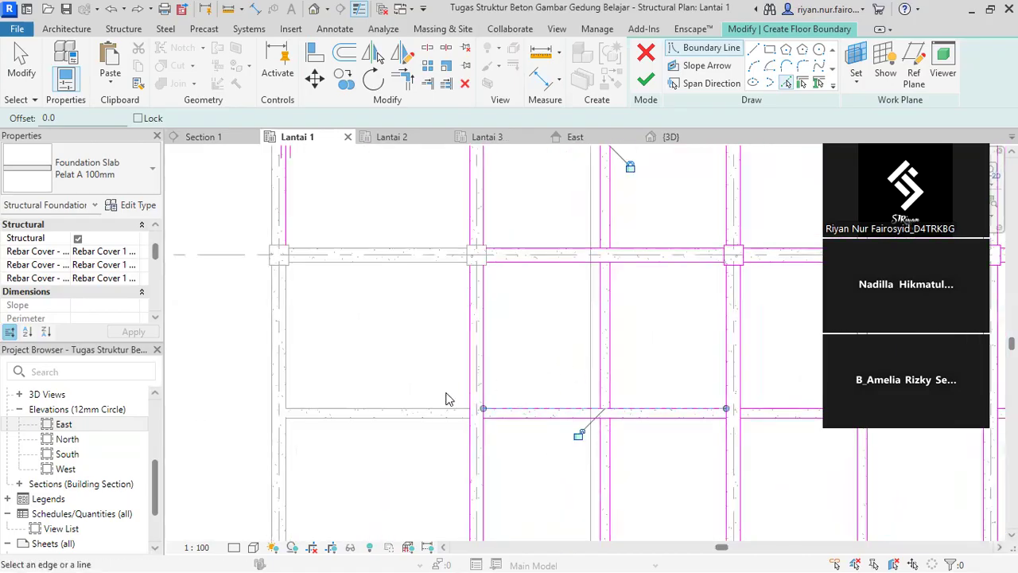
Outline the A-B bay between grids 2 and 3 with the horizontal secondary, inner grid A and both grid 3 beam edges
{"action": "left_click", "coordinate": [432, 412]}
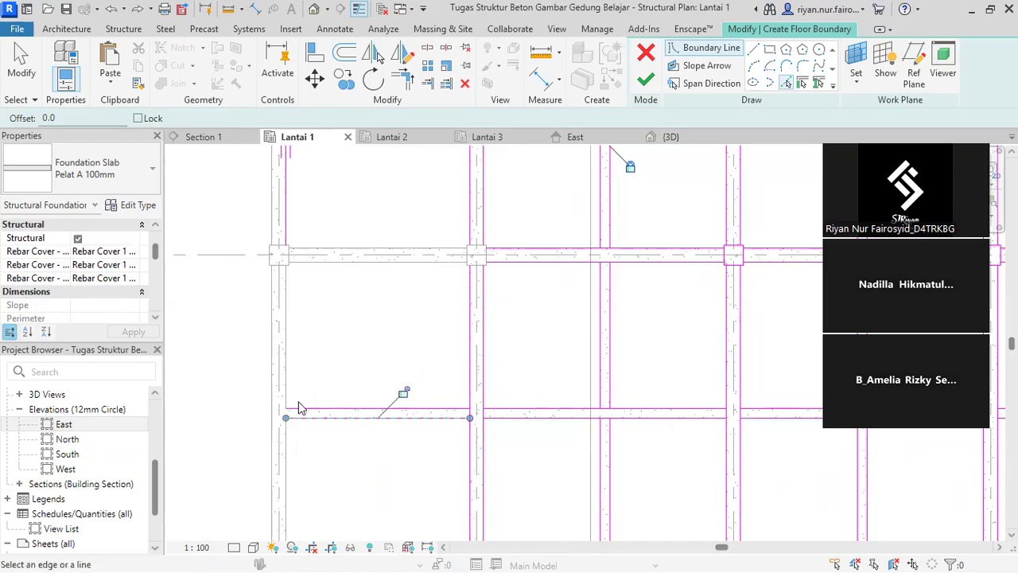
{"action": "left_click", "coordinate": [284, 454]}
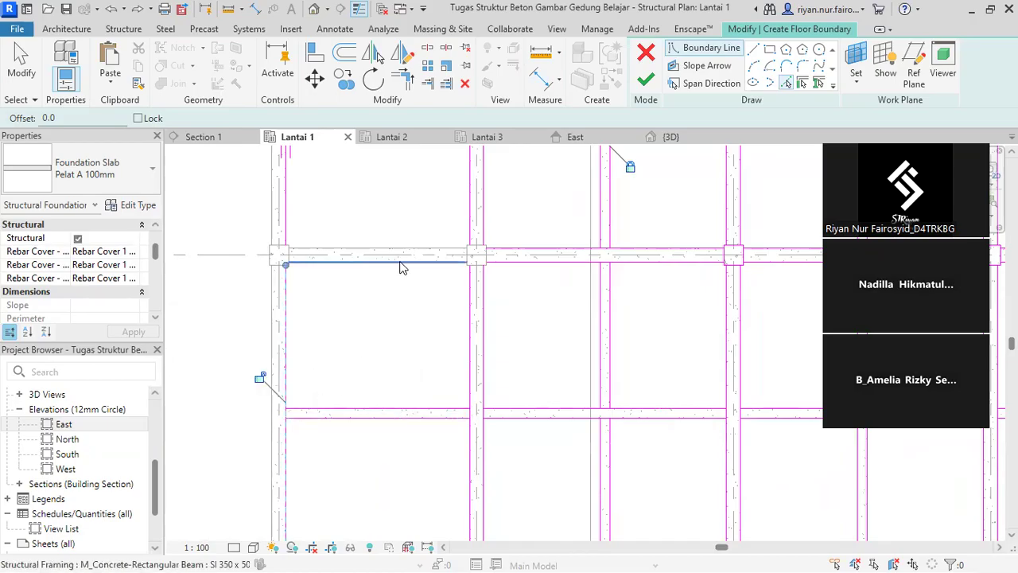
{"action": "scroll", "coordinate": [346, 238], "scroll_direction": "up", "scroll_amount": 2}
{"action": "left_click", "coordinate": [341, 252]}
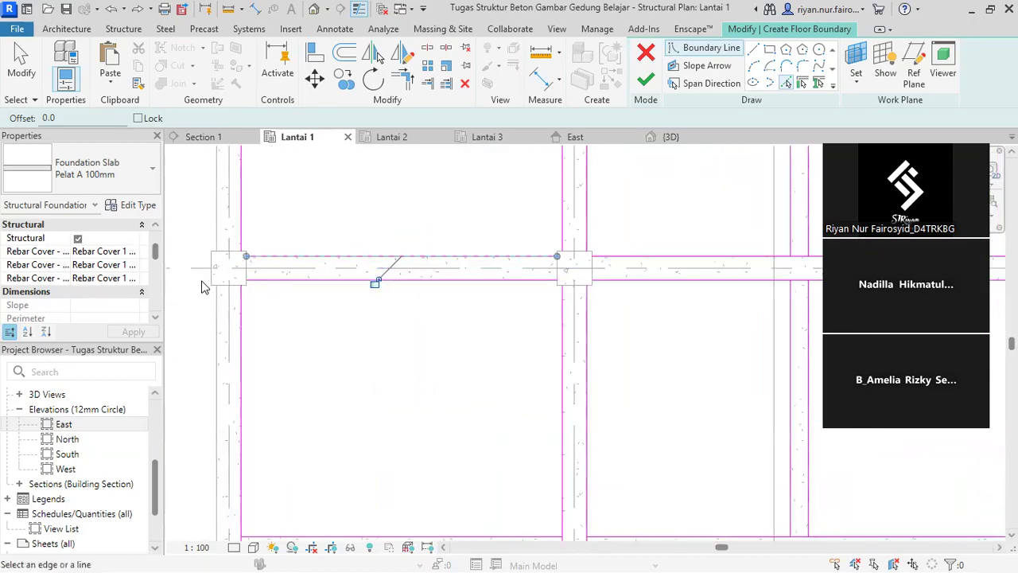
Add the faces of the grid 3 columns at grids A and B to the slab boundary
{"action": "scroll", "coordinate": [201, 282], "scroll_direction": "up", "scroll_amount": 3}
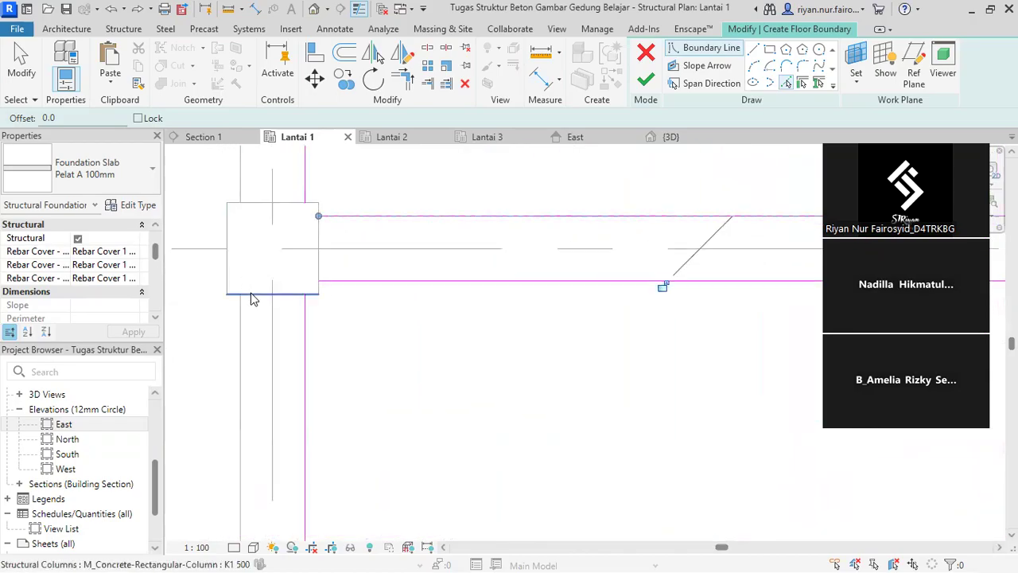
{"action": "left_click", "coordinate": [318, 227]}
{"action": "scroll", "coordinate": [568, 291], "scroll_direction": "down", "scroll_amount": 4}
{"action": "scroll", "coordinate": [608, 389], "scroll_direction": "up", "scroll_amount": 3}
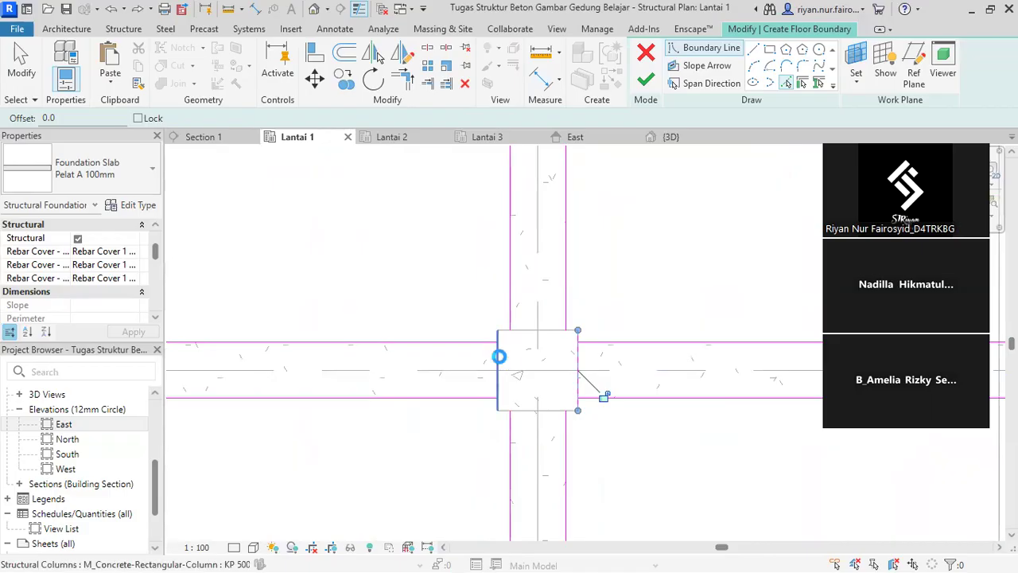
{"action": "left_click", "coordinate": [525, 331]}
Review the slab boundary across all bays between grids A and F for missing beam or column edges
{"action": "scroll", "coordinate": [561, 312], "scroll_direction": "down", "scroll_amount": 4}
{"action": "middle_click_drag", "start_coordinate": [566, 320], "coordinate": [496, 384]}
{"action": "middle_click_drag", "start_coordinate": [385, 312], "coordinate": [457, 420]}
{"action": "scroll", "coordinate": [552, 320], "scroll_direction": "down", "scroll_amount": 3}
{"action": "middle_click_drag", "start_coordinate": [550, 310], "coordinate": [501, 255]}
{"action": "scroll", "coordinate": [598, 350], "scroll_direction": "down", "scroll_amount": 4}
{"action": "middle_click_drag", "start_coordinate": [577, 316], "coordinate": [509, 225]}
{"action": "scroll", "coordinate": [509, 217], "scroll_direction": "up", "scroll_amount": 7}
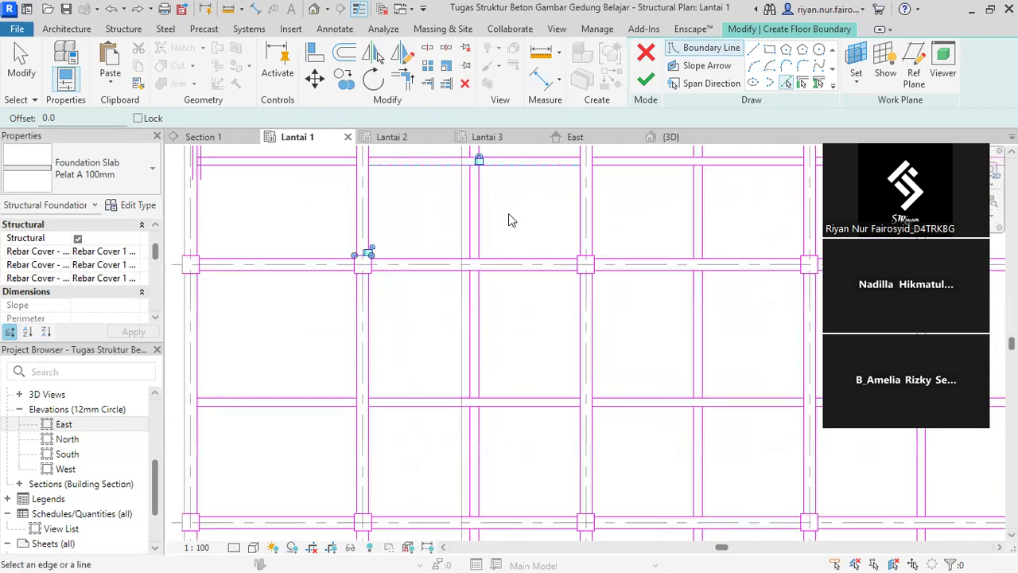
{"action": "scroll", "coordinate": [509, 217], "scroll_direction": "down", "scroll_amount": 5}
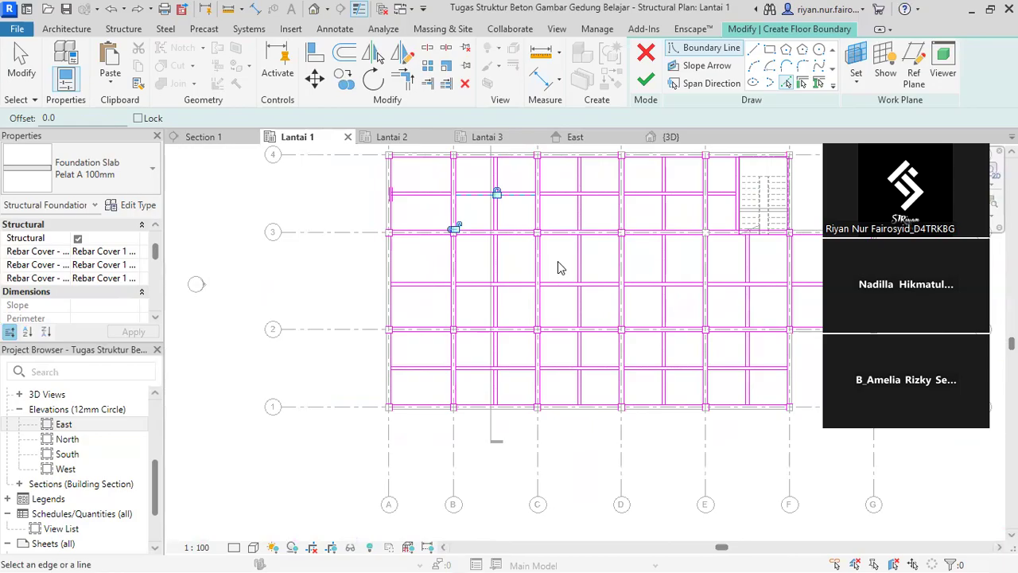
{"action": "scroll", "coordinate": [756, 164], "scroll_direction": "up", "scroll_amount": 5}
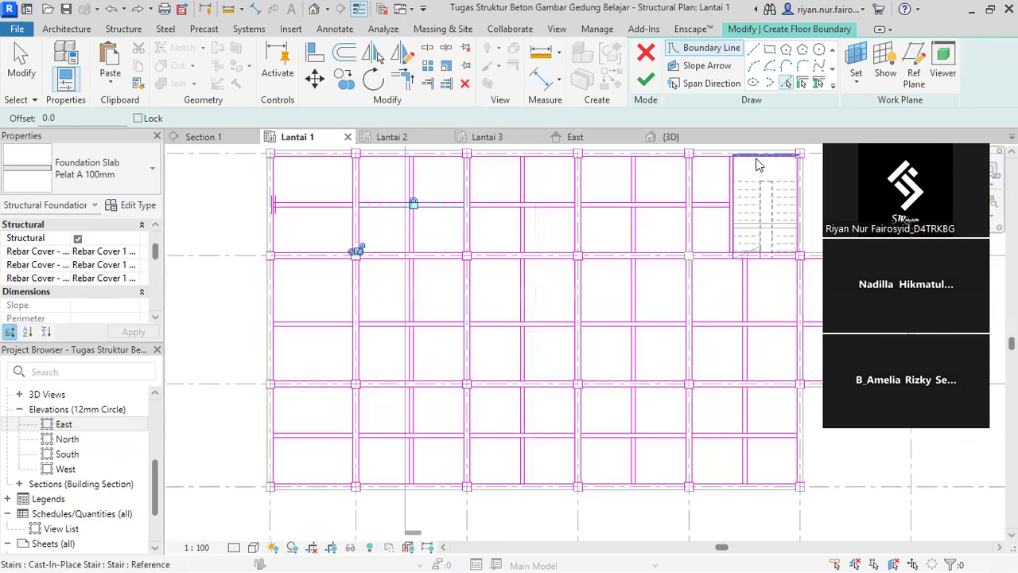
Inspect the boundary lines around the grid 4 columns and the A-C bays between grids 3 and 4
{"action": "scroll", "coordinate": [560, 282], "scroll_direction": "up", "scroll_amount": 6}
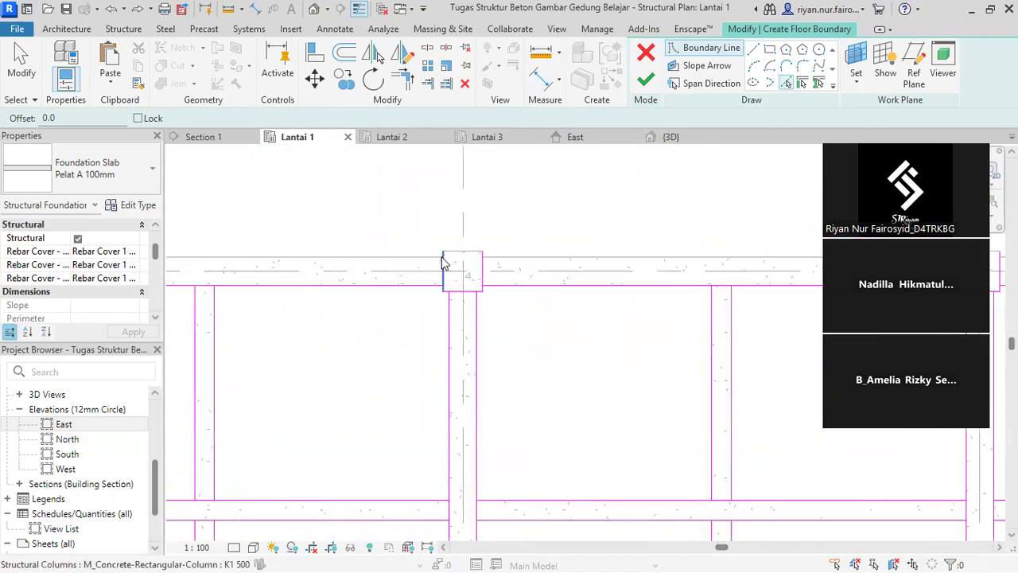
{"action": "left_click", "coordinate": [534, 284]}
{"action": "scroll", "coordinate": [524, 282], "scroll_direction": "down", "scroll_amount": 8}
{"action": "middle_click_drag", "start_coordinate": [566, 248], "coordinate": [620, 187]}
{"action": "scroll", "coordinate": [458, 470], "scroll_direction": "up", "scroll_amount": 3}
{"action": "scroll", "coordinate": [469, 453], "scroll_direction": "down", "scroll_amount": 3}
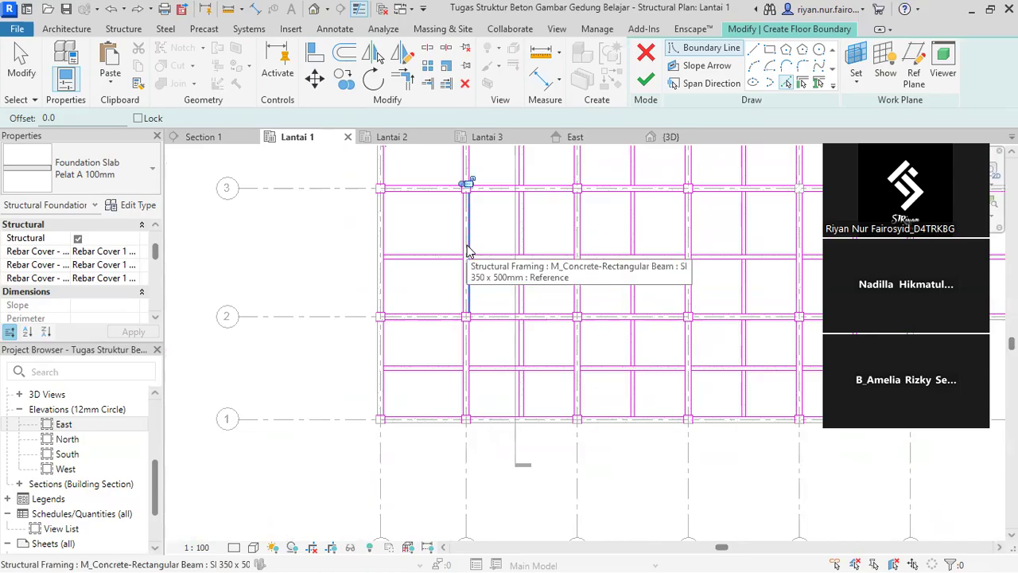
{"action": "scroll", "coordinate": [509, 278], "scroll_direction": "up", "scroll_amount": 5}
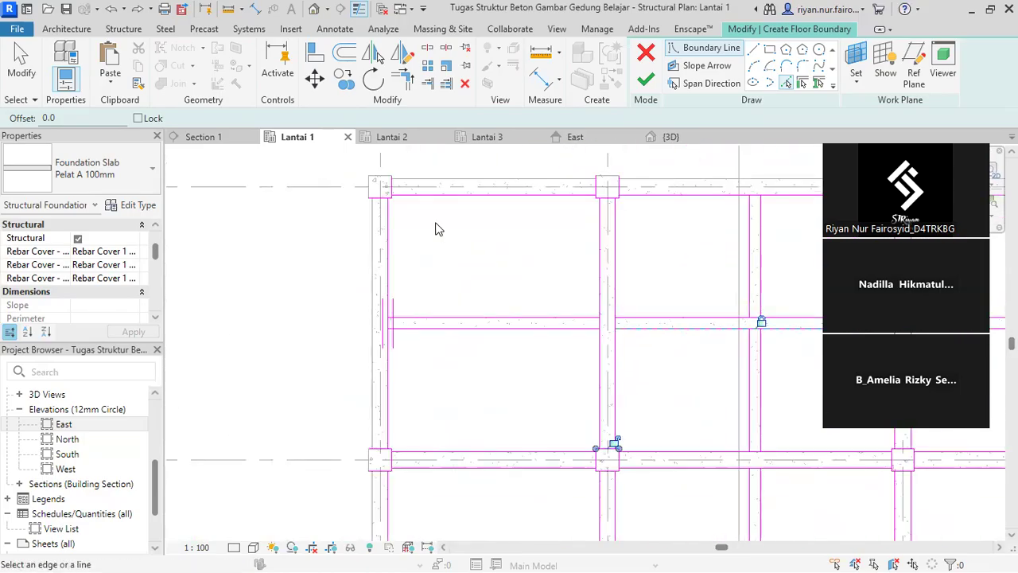
{"action": "scroll", "coordinate": [381, 164], "scroll_direction": "up", "scroll_amount": 5}
{"action": "scroll", "coordinate": [474, 228], "scroll_direction": "down", "scroll_amount": 5}
{"action": "scroll", "coordinate": [446, 222], "scroll_direction": "down", "scroll_amount": 5}
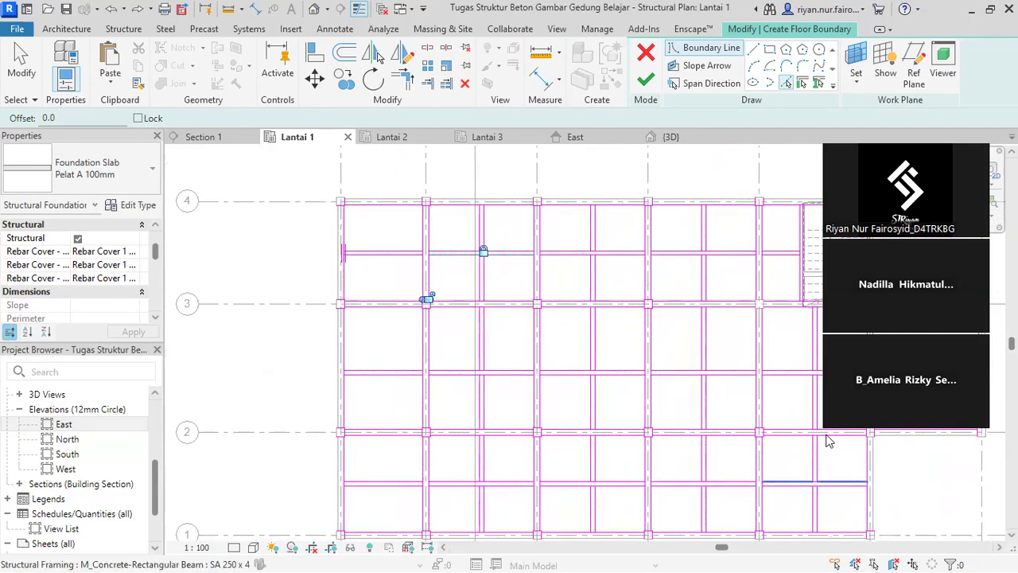
{"action": "scroll", "coordinate": [373, 204], "scroll_direction": "up", "scroll_amount": 5}
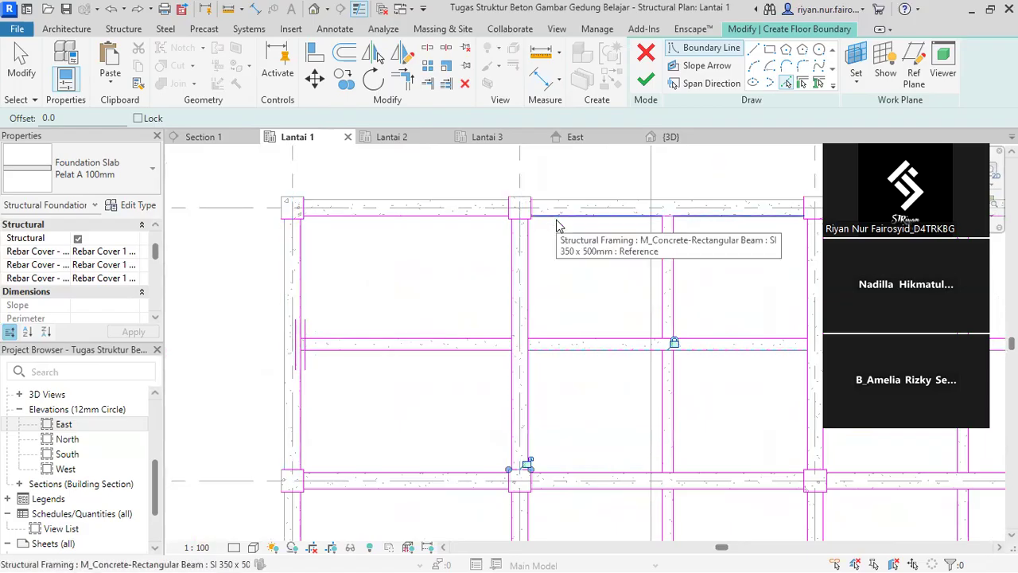
{"action": "scroll", "coordinate": [559, 226], "scroll_direction": "up", "scroll_amount": 5}
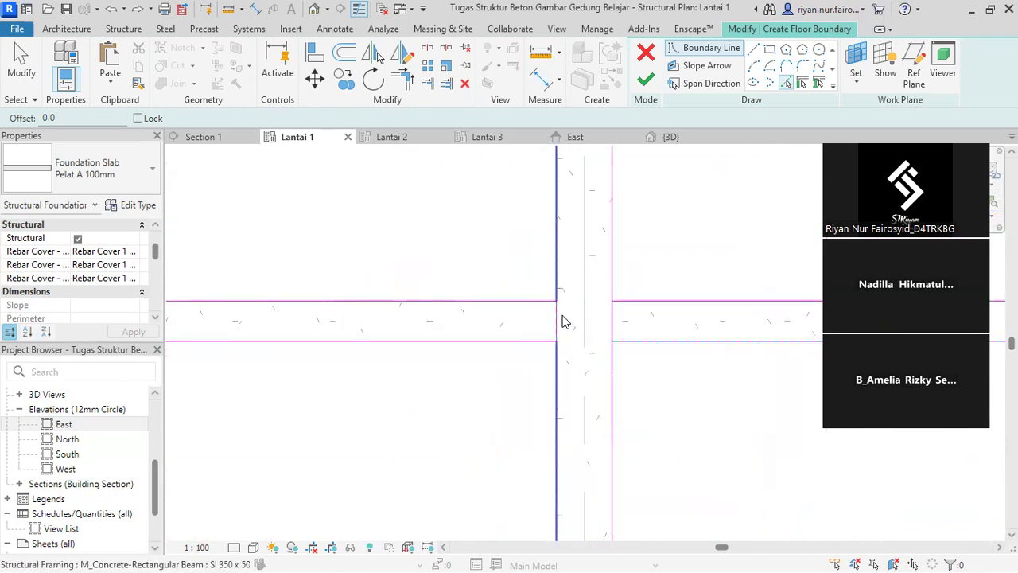
Inspect the A-B bay boundary below grid 4, including its horizontal secondary beam and the two grid 4 columns
{"action": "scroll", "coordinate": [590, 320], "scroll_direction": "down", "scroll_amount": 4}
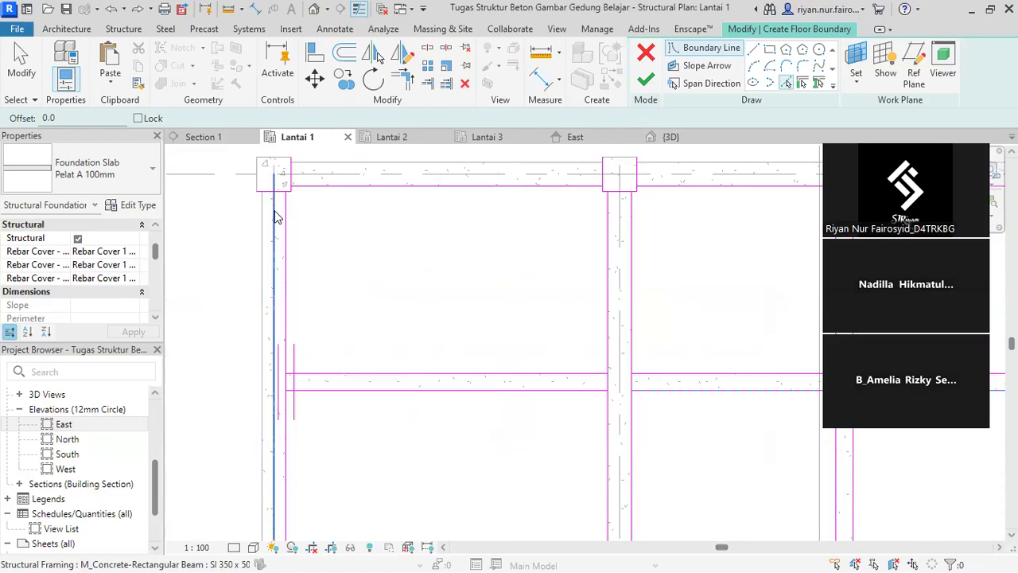
{"action": "scroll", "coordinate": [604, 371], "scroll_direction": "up", "scroll_amount": 3}
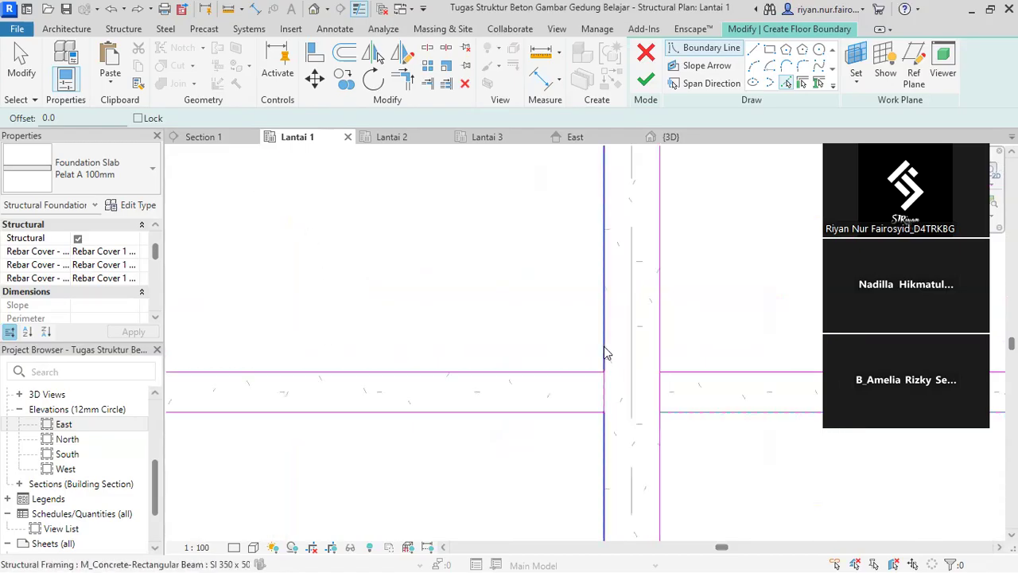
{"action": "scroll", "coordinate": [476, 375], "scroll_direction": "down", "scroll_amount": 3}
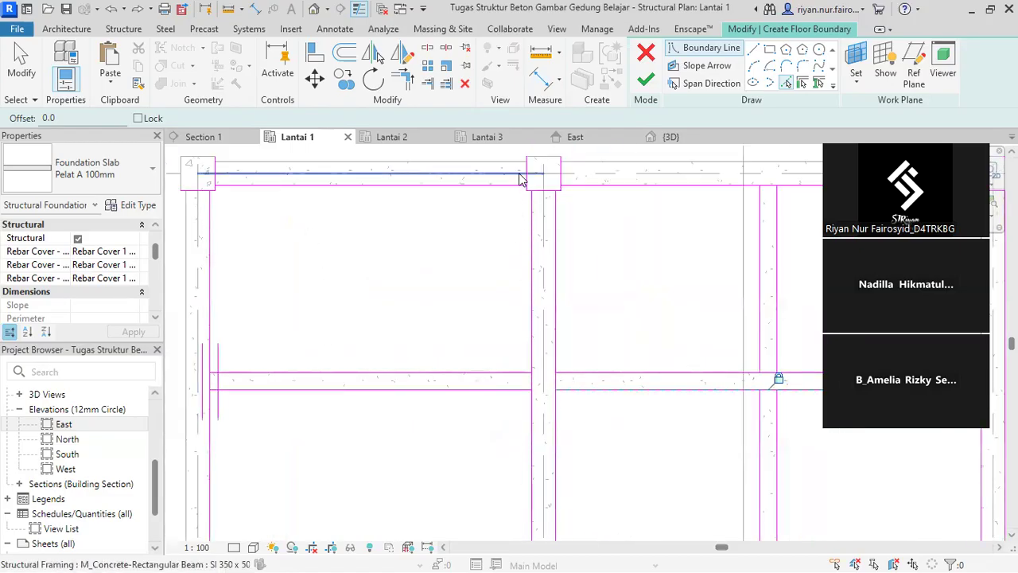
{"action": "middle_click_drag", "start_coordinate": [432, 206], "coordinate": [482, 235]}
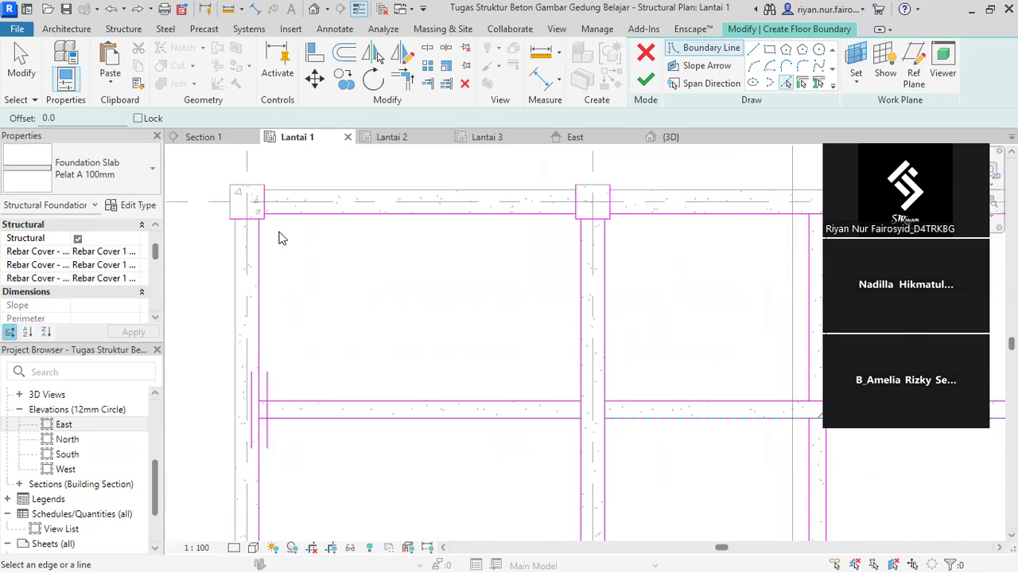
{"action": "scroll", "coordinate": [628, 205], "scroll_direction": "up", "scroll_amount": 2}
{"action": "scroll", "coordinate": [481, 231], "scroll_direction": "down", "scroll_amount": 1}
{"action": "middle_click_drag", "start_coordinate": [491, 238], "coordinate": [569, 241]}
{"action": "scroll", "coordinate": [577, 222], "scroll_direction": "up", "scroll_amount": 2}
{"action": "scroll", "coordinate": [632, 185], "scroll_direction": "up", "scroll_amount": 2}
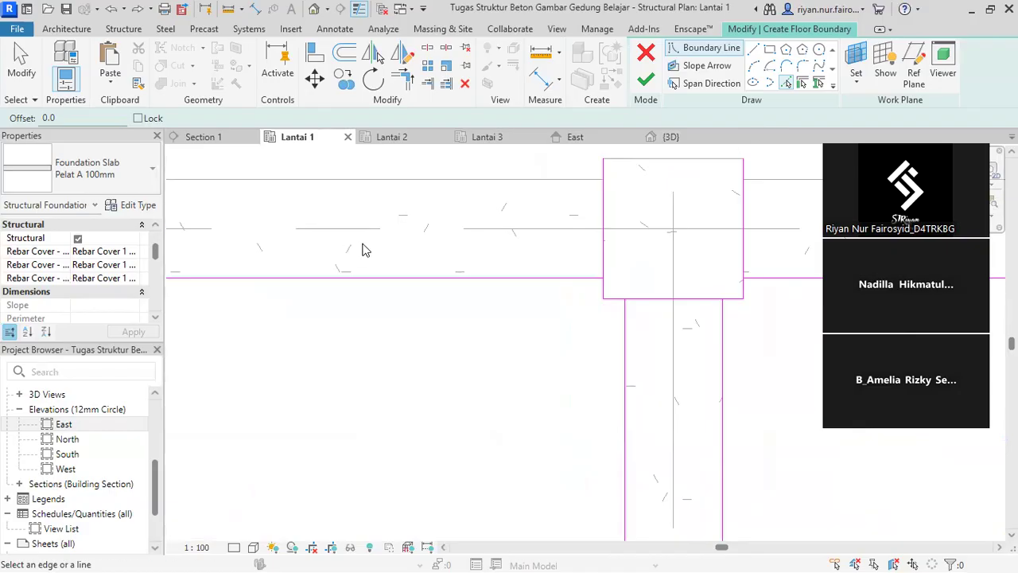
{"action": "key", "text": "Escape"}
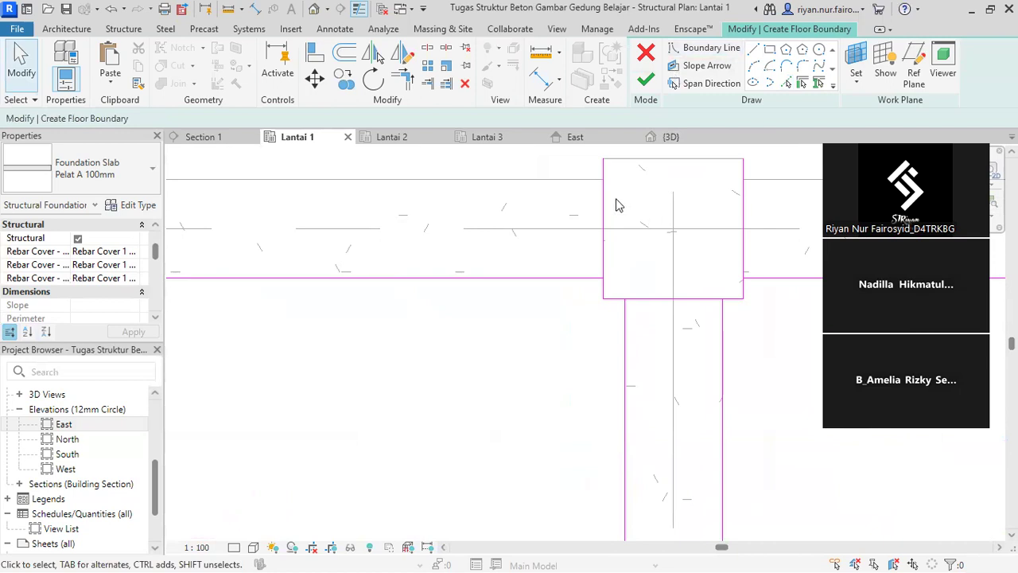
Shorten the line on the B-4 column face toward grid A so it starts at the lower edge of the grid 4 beam
{"action": "scroll", "coordinate": [629, 197], "scroll_direction": "down", "scroll_amount": 2}
{"action": "scroll", "coordinate": [645, 197], "scroll_direction": "up", "scroll_amount": 3}
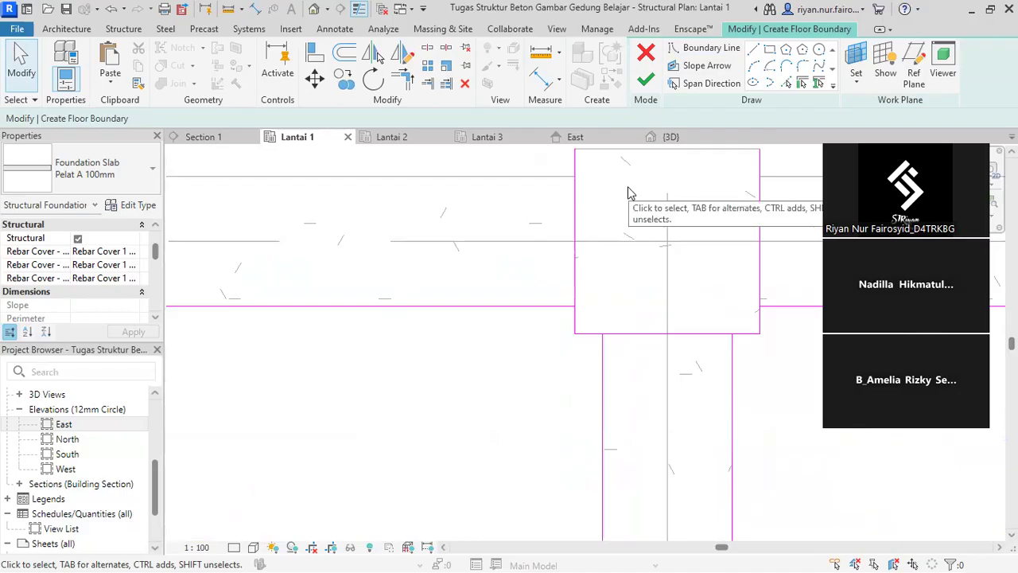
{"action": "left_click", "coordinate": [575, 208]}
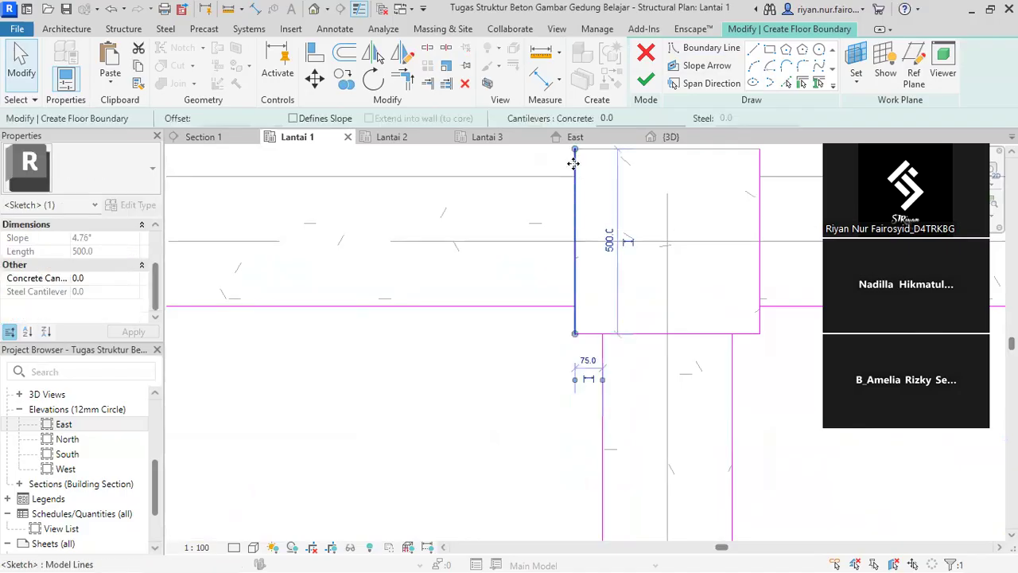
{"action": "key", "text": "Escape"}
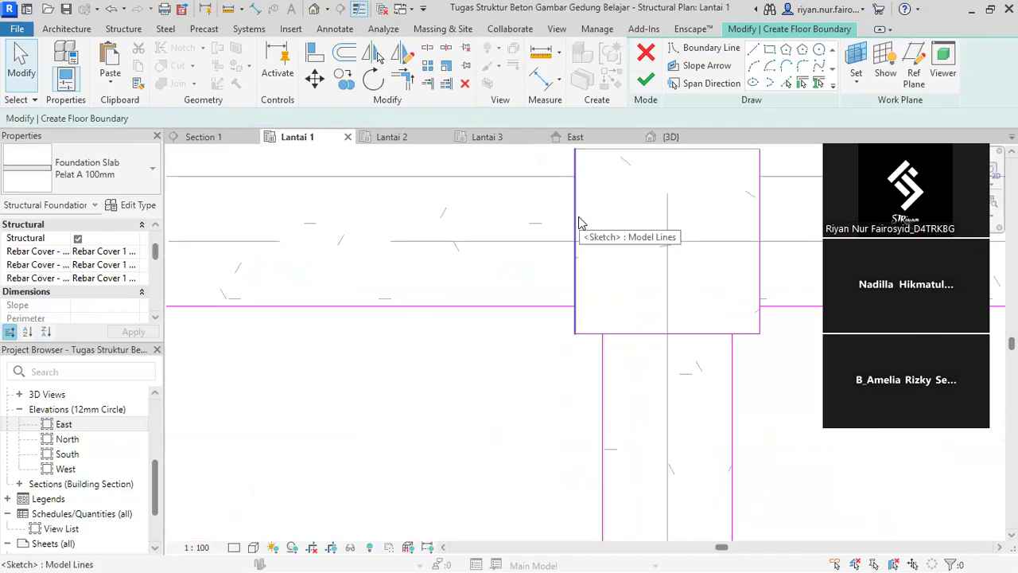
{"action": "left_click", "coordinate": [575, 209]}
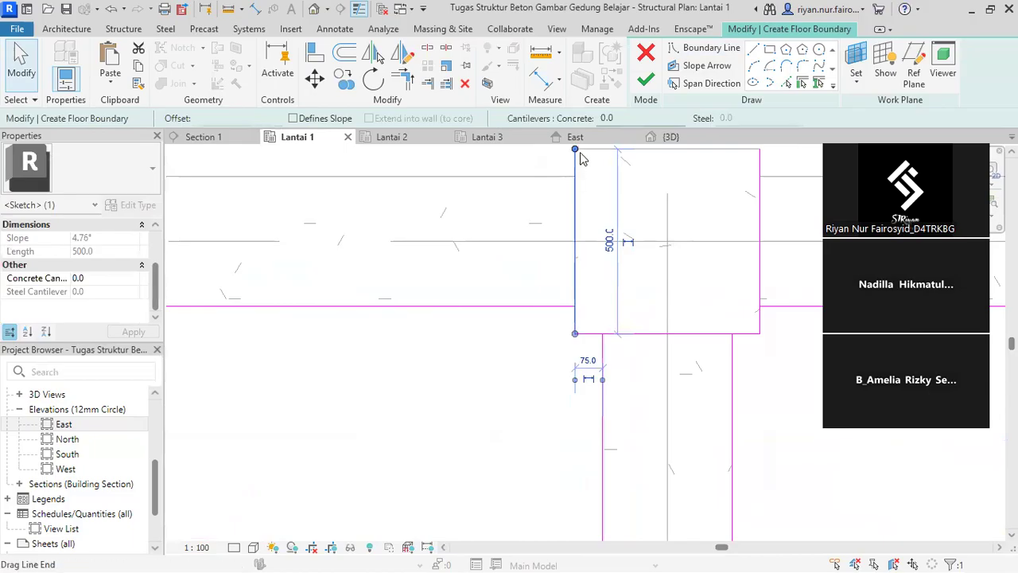
{"action": "left_click_drag", "start_coordinate": [575, 149], "coordinate": [574, 304]}
{"action": "left_click", "coordinate": [614, 267]}
Shorten the two face lines of the A-4 corner column to the inner edges of the grid 4 and grid A beams
{"action": "scroll", "coordinate": [563, 229], "scroll_direction": "down", "scroll_amount": 3}
{"action": "middle_click_drag", "start_coordinate": [560, 230], "coordinate": [817, 259]}
{"action": "middle_click_drag", "start_coordinate": [381, 258], "coordinate": [438, 254]}
{"action": "scroll", "coordinate": [438, 254], "scroll_direction": "up", "scroll_amount": 2}
{"action": "left_click", "coordinate": [428, 254]}
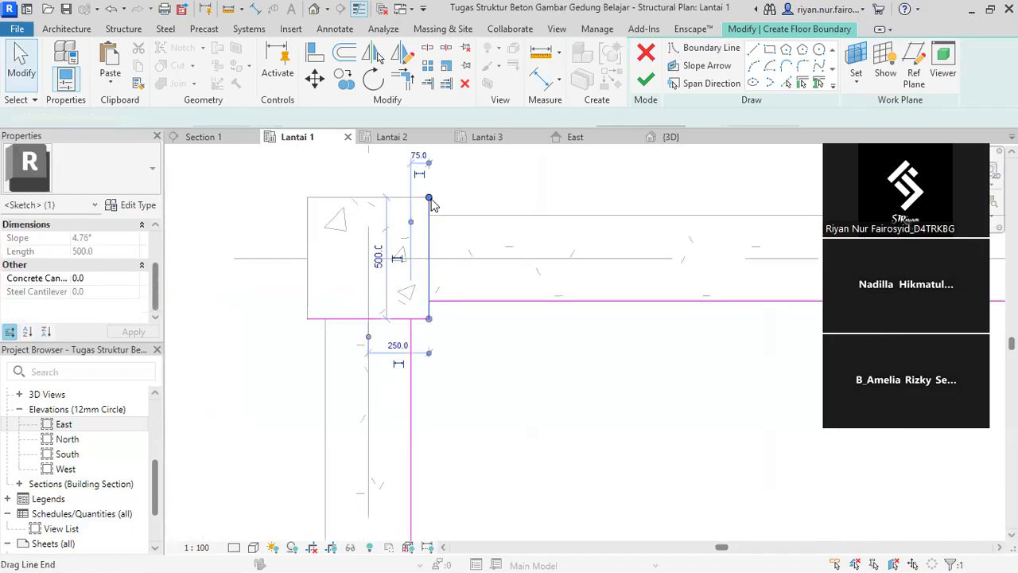
{"action": "left_click_drag", "start_coordinate": [429, 197], "coordinate": [431, 305]}
{"action": "left_click", "coordinate": [493, 354]}
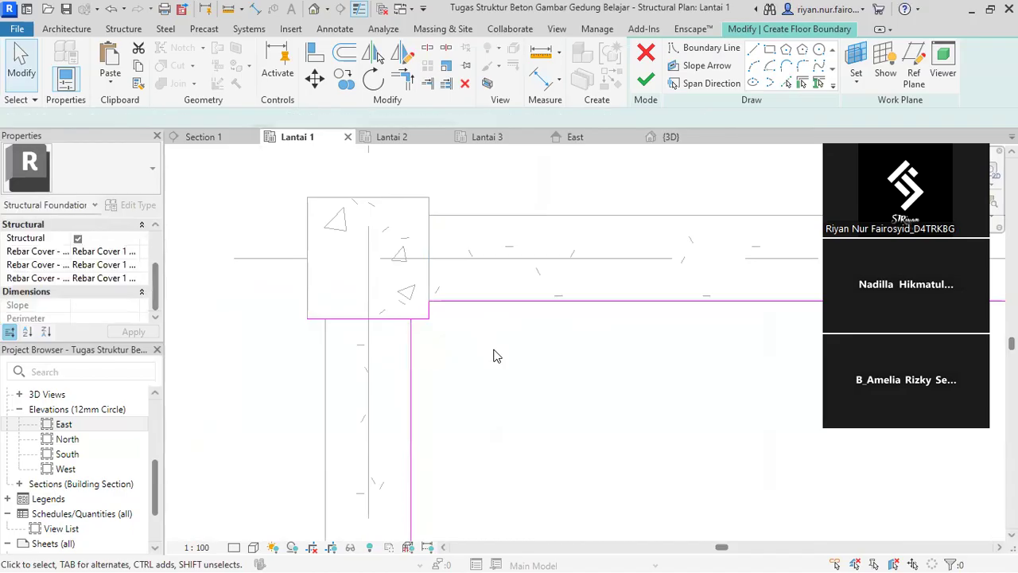
{"action": "left_click", "coordinate": [370, 319]}
{"action": "left_click_drag", "start_coordinate": [315, 321], "coordinate": [410, 322]}
Shorten the A-3 column's face line toward grid 4 to begin at the inner edge of the grid A beam
{"action": "scroll", "coordinate": [448, 345], "scroll_direction": "down", "scroll_amount": 4}
{"action": "scroll", "coordinate": [526, 274], "scroll_direction": "down", "scroll_amount": 2}
{"action": "middle_click_drag", "start_coordinate": [527, 274], "coordinate": [543, 170]}
{"action": "scroll", "coordinate": [516, 364], "scroll_direction": "up", "scroll_amount": 8}
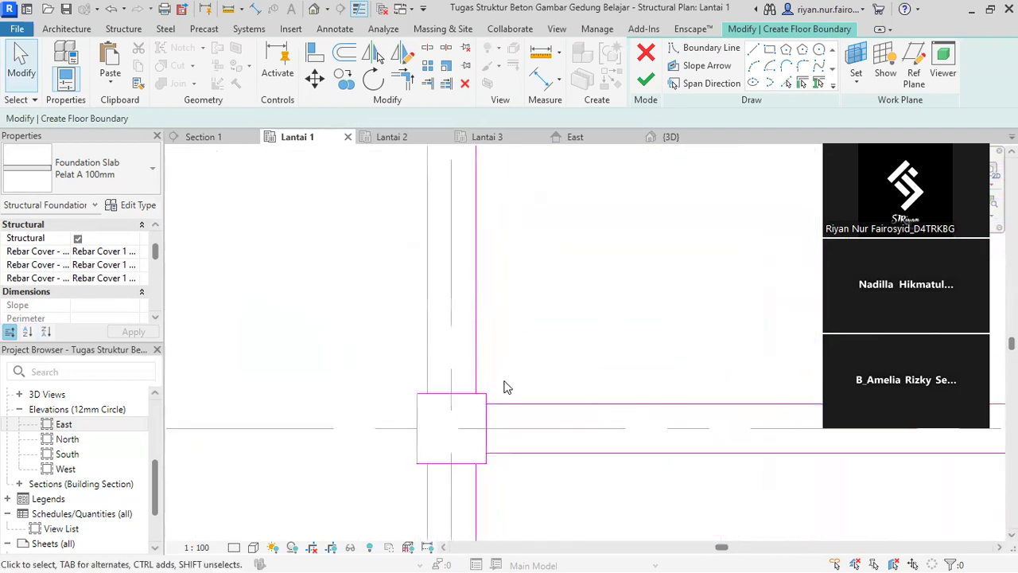
{"action": "left_click", "coordinate": [449, 394]}
{"action": "left_click_drag", "start_coordinate": [418, 394], "coordinate": [475, 392]}
{"action": "scroll", "coordinate": [571, 314], "scroll_direction": "down", "scroll_amount": 3}
{"action": "middle_click_drag", "start_coordinate": [571, 314], "coordinate": [387, 376]}
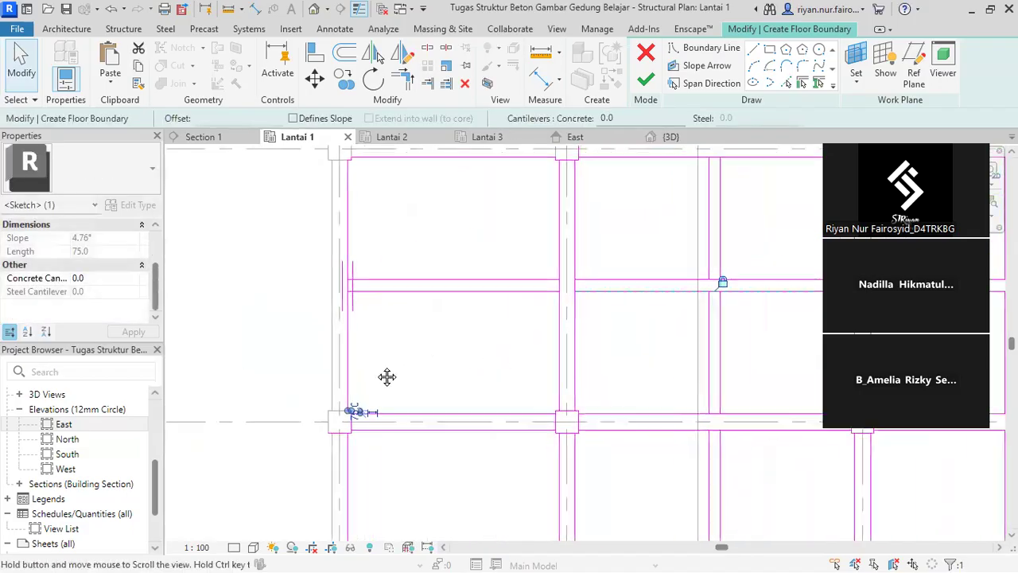
{"action": "scroll", "coordinate": [325, 438], "scroll_direction": "up", "scroll_amount": 6}
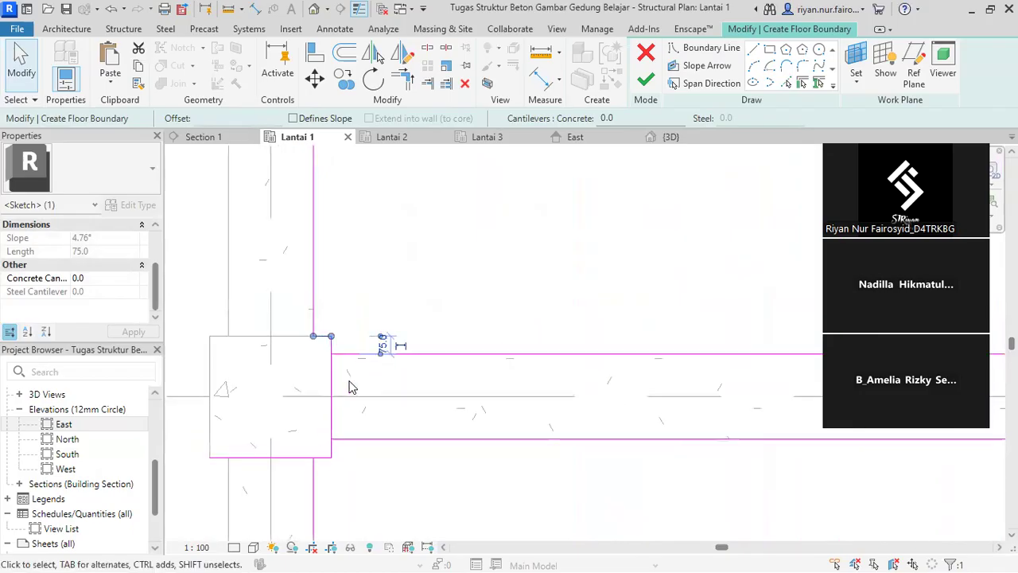
Split the A-3 column's face line toward grid B at both edges of the grid 3 beam
{"action": "scroll", "coordinate": [546, 314], "scroll_direction": "down", "scroll_amount": 4}
{"action": "middle_click_drag", "start_coordinate": [547, 314], "coordinate": [183, 379]}
{"action": "scroll", "coordinate": [496, 358], "scroll_direction": "down", "scroll_amount": 4}
{"action": "middle_click_drag", "start_coordinate": [518, 382], "coordinate": [489, 377]}
{"action": "scroll", "coordinate": [307, 377], "scroll_direction": "up", "scroll_amount": 6}
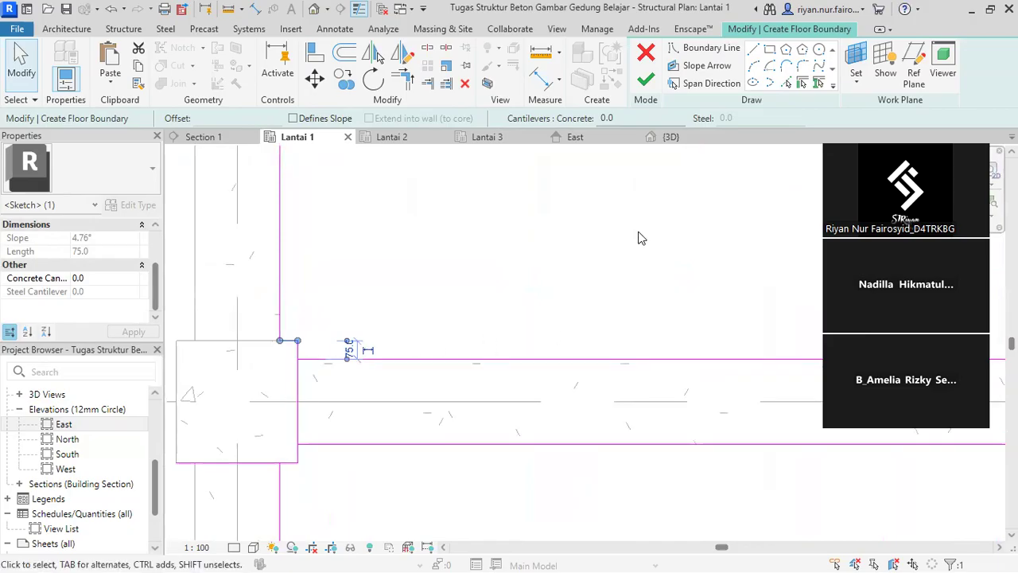
{"action": "left_click", "coordinate": [427, 49]}
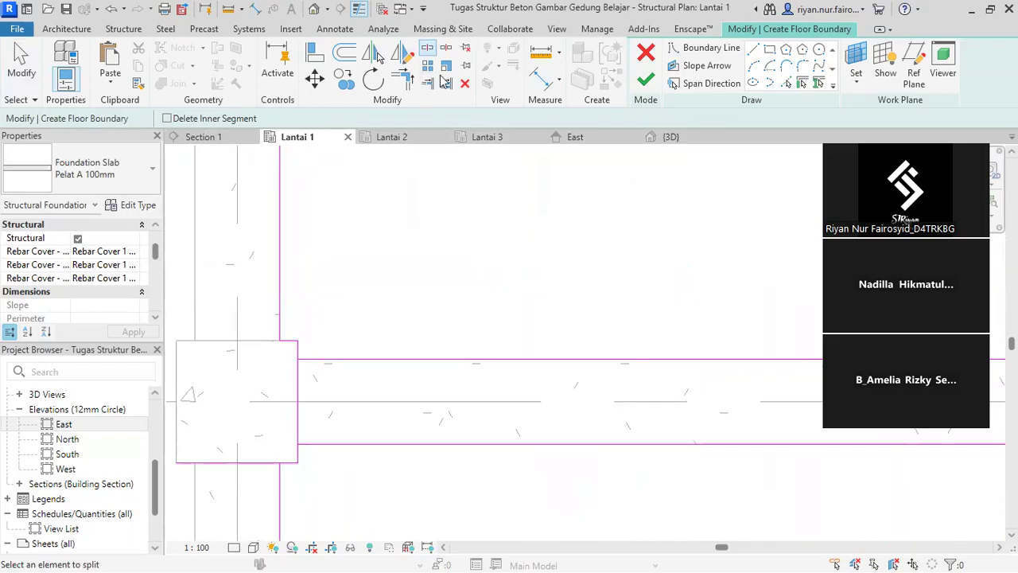
{"action": "scroll", "coordinate": [304, 379], "scroll_direction": "up", "scroll_amount": 3}
{"action": "scroll", "coordinate": [298, 318], "scroll_direction": "down", "scroll_amount": 3}
{"action": "middle_click_drag", "start_coordinate": [297, 311], "coordinate": [400, 304]}
{"action": "scroll", "coordinate": [405, 297], "scroll_direction": "up", "scroll_amount": 2}
{"action": "left_click", "coordinate": [389, 322]}
{"action": "mouse_move", "coordinate": [389, 322]}
{"action": "middle_mouse_down"}
{"action": "mouse_move", "coordinate": [420, 337]}
{"action": "mouse_move", "coordinate": [453, 334]}
{"action": "middle_mouse_up"}
{"action": "scroll", "coordinate": [453, 334], "scroll_direction": "up", "scroll_amount": 3}
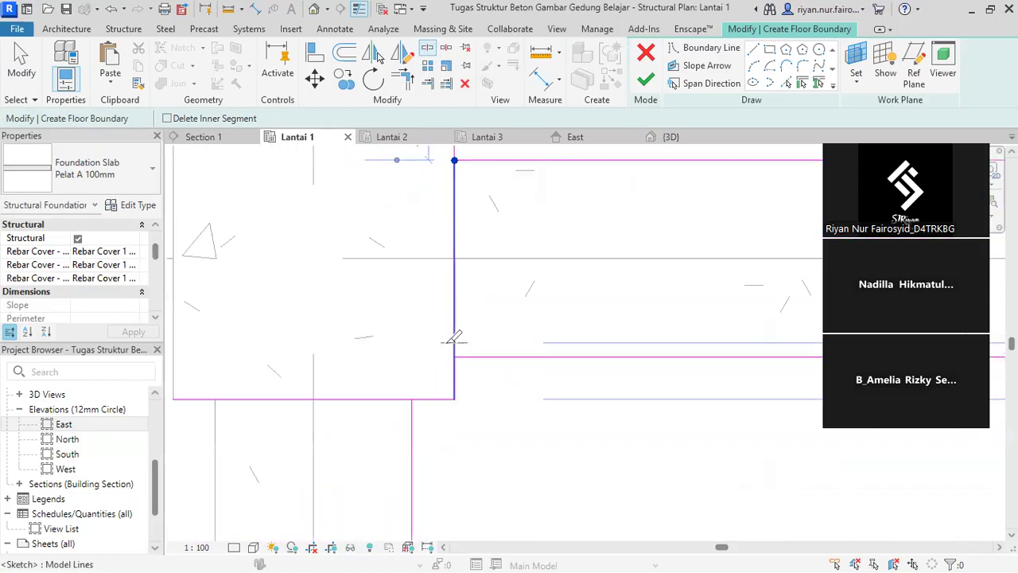
{"action": "left_click", "coordinate": [453, 356]}
Delete the segment of the A-3 column face line that crosses the grid 3 beam
{"action": "right_click", "coordinate": [478, 218]}
{"action": "left_click", "coordinate": [482, 227]}
{"action": "right_click", "coordinate": [480, 239]}
{"action": "left_click", "coordinate": [487, 243]}
{"action": "left_click", "coordinate": [454, 241]}
{"action": "scroll", "coordinate": [469, 255], "scroll_direction": "down", "scroll_amount": 4}
{"action": "middle_click_drag", "start_coordinate": [475, 295], "coordinate": [397, 361]}
{"action": "key", "text": "Delete"}
Split the B-3 column face lines toward grid A and grid 4 at the edges of the adjoining beams
{"action": "scroll", "coordinate": [546, 285], "scroll_direction": "down", "scroll_amount": 3}
{"action": "middle_click_drag", "start_coordinate": [553, 290], "coordinate": [421, 373]}
{"action": "scroll", "coordinate": [431, 298], "scroll_direction": "down", "scroll_amount": 4}
{"action": "middle_click_drag", "start_coordinate": [405, 310], "coordinate": [291, 318]}
{"action": "scroll", "coordinate": [612, 340], "scroll_direction": "up", "scroll_amount": 8}
{"action": "scroll", "coordinate": [574, 356], "scroll_direction": "up", "scroll_amount": 2}
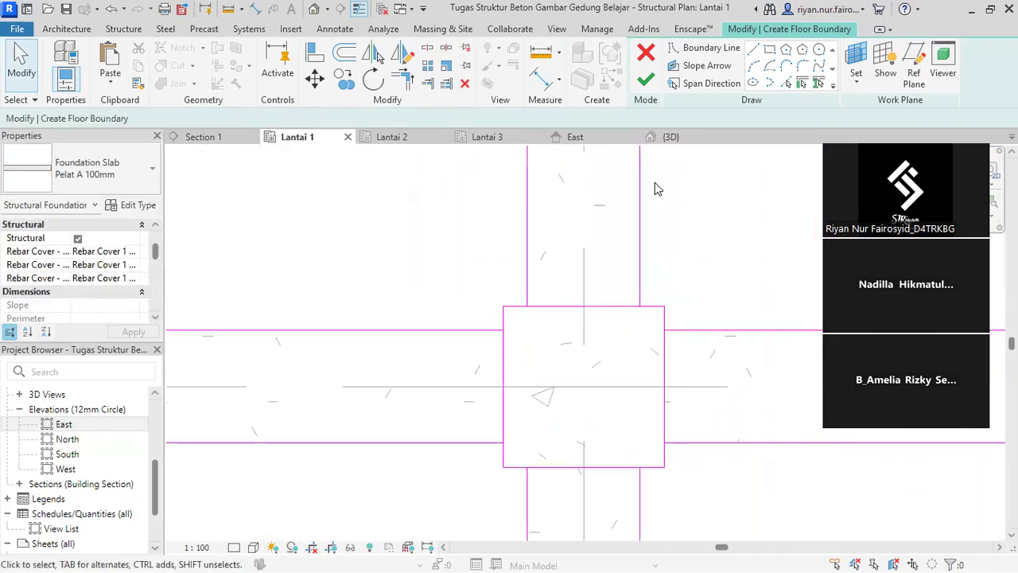
{"action": "left_click", "coordinate": [427, 48]}
{"action": "left_click", "coordinate": [503, 329]}
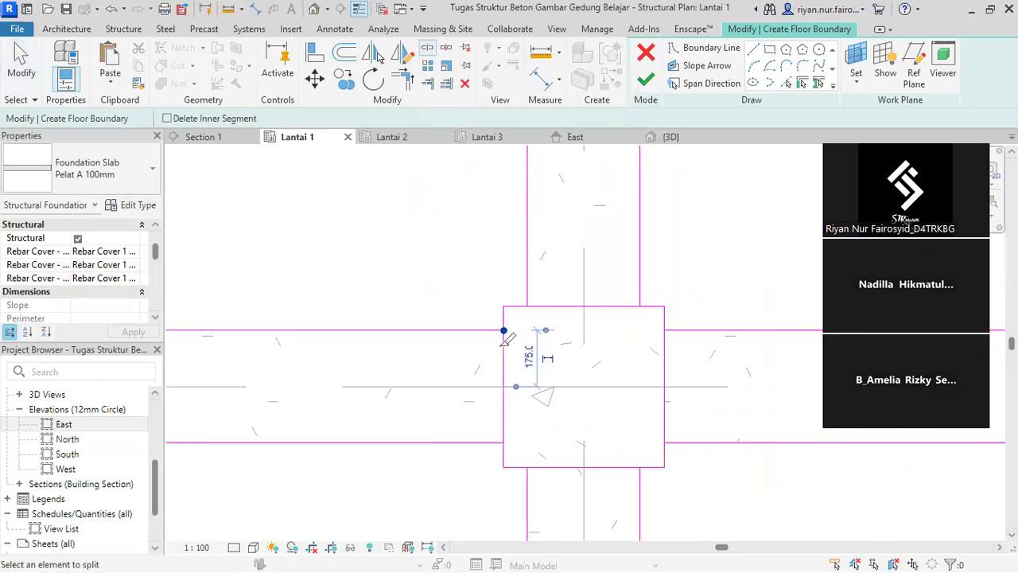
{"action": "left_click", "coordinate": [504, 440]}
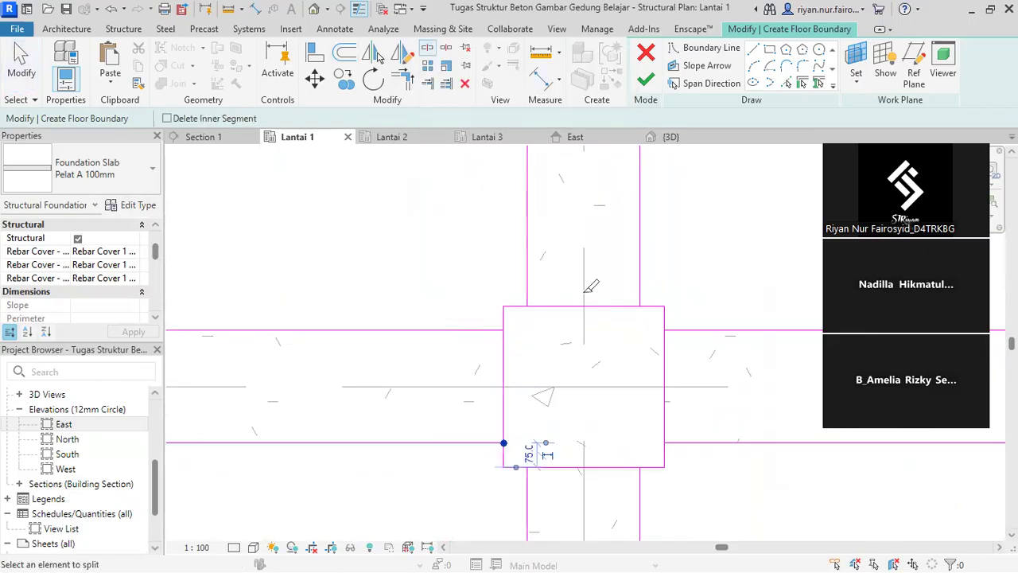
{"action": "scroll", "coordinate": [590, 287], "scroll_direction": "down", "scroll_amount": 1}
{"action": "left_click", "coordinate": [632, 304]}
Delete the B-3 column face segments that cross the grid 3 and grid B beams
{"action": "right_click", "coordinate": [561, 294]}
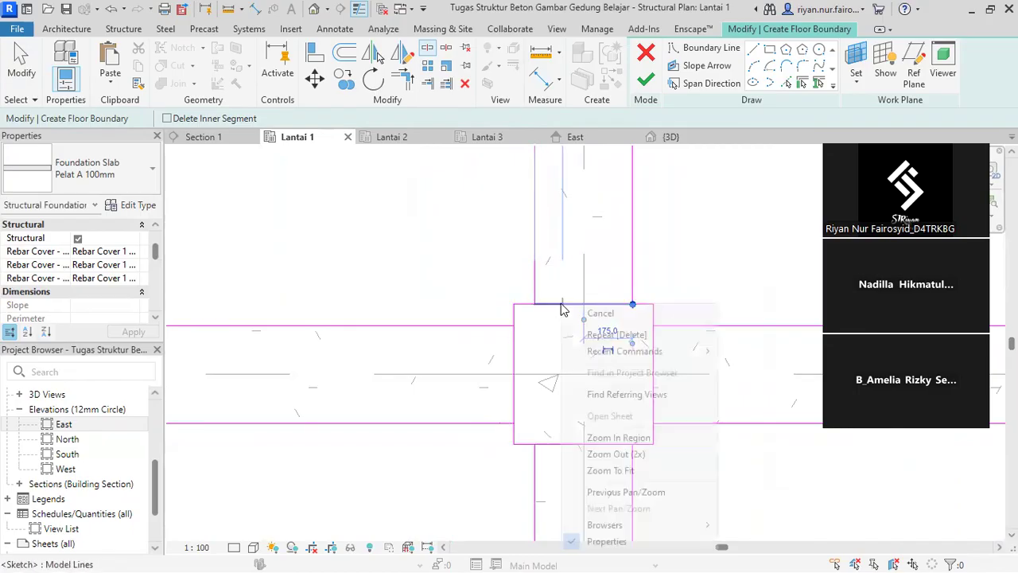
{"action": "left_click", "coordinate": [588, 310]}
{"action": "right_click", "coordinate": [579, 309]}
{"action": "left_click", "coordinate": [612, 318]}
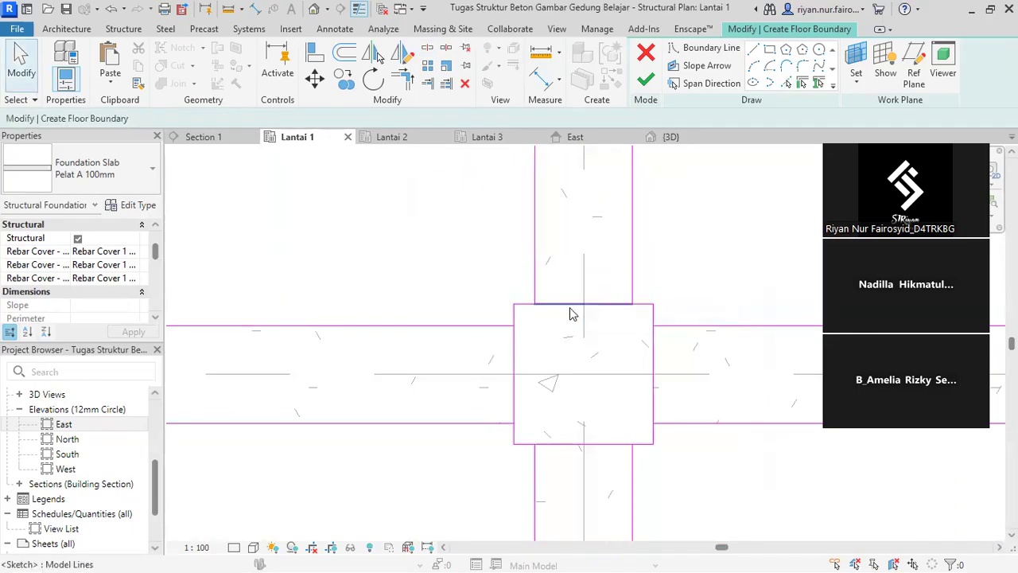
{"action": "left_click", "coordinate": [570, 308]}
{"action": "left_click", "coordinate": [515, 348]}
{"action": "key", "text": "Delete"}
Split the B-4 column's lower face line at both edges of the grid B beam and delete the middle segment
{"action": "scroll", "coordinate": [585, 261], "scroll_direction": "down", "scroll_amount": 6}
{"action": "mouse_move", "coordinate": [602, 280]}
{"action": "middle_mouse_down"}
{"action": "mouse_move", "coordinate": [602, 490]}
{"action": "mouse_move", "coordinate": [581, 265]}
{"action": "middle_mouse_up"}
{"action": "scroll", "coordinate": [581, 266], "scroll_direction": "up", "scroll_amount": 6}
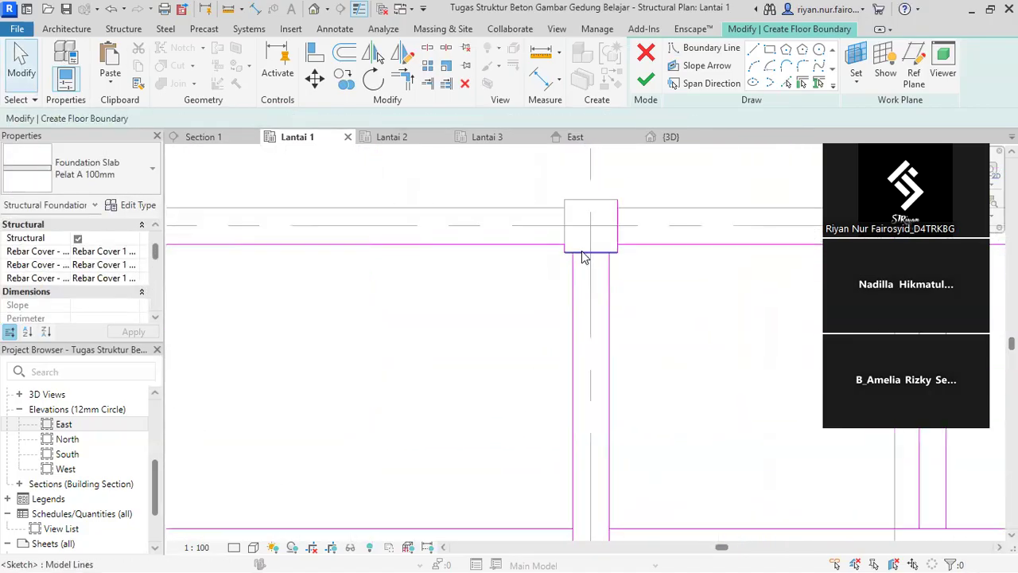
{"action": "left_click", "coordinate": [427, 48]}
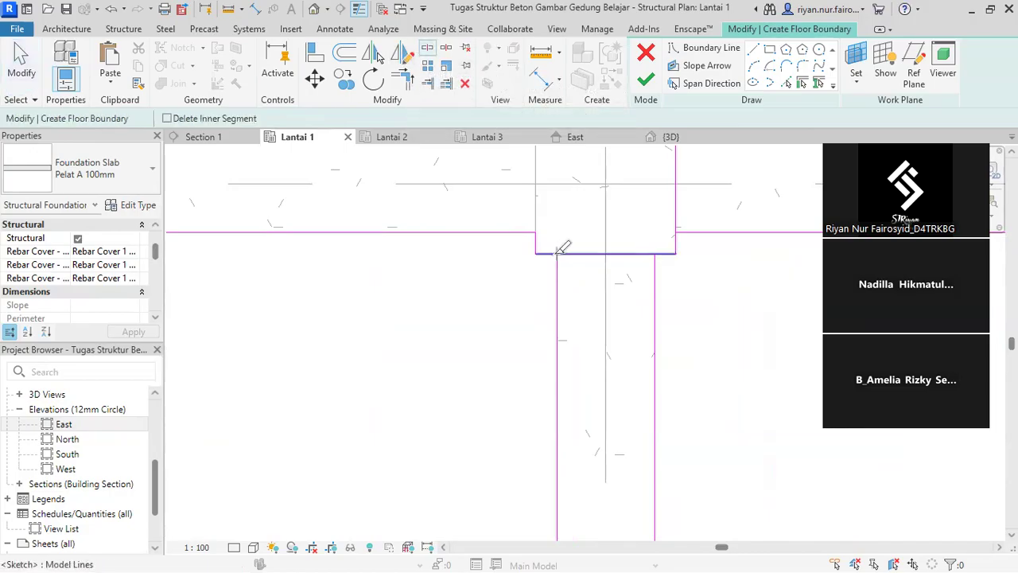
{"action": "left_click", "coordinate": [654, 252]}
{"action": "right_click", "coordinate": [627, 232]}
{"action": "left_click", "coordinate": [636, 237]}
{"action": "right_click", "coordinate": [633, 248]}
{"action": "left_click", "coordinate": [639, 256]}
{"action": "left_click", "coordinate": [625, 259]}
{"action": "key", "text": "Delete"}
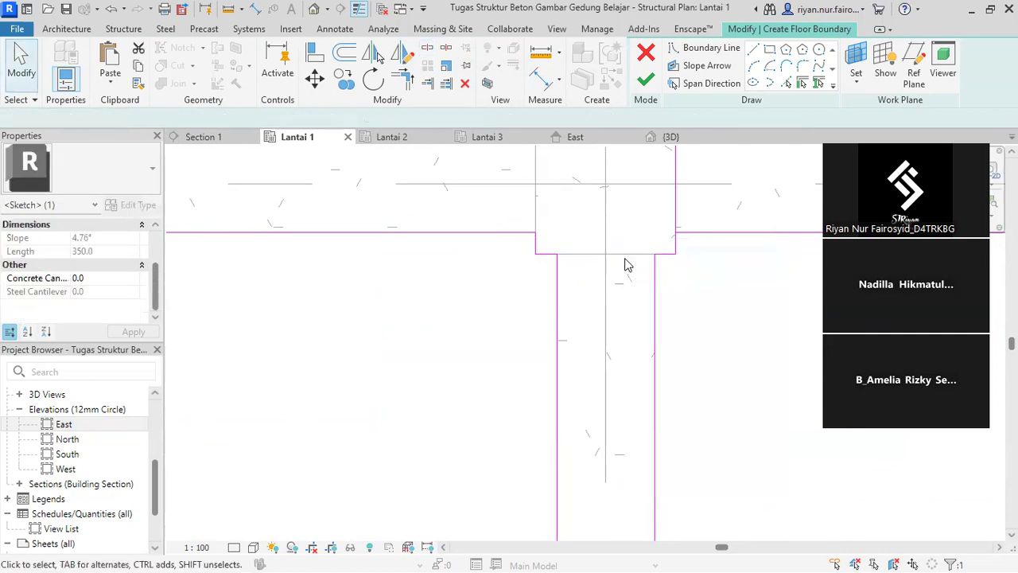
Split the grid A and grid B beam-edge lines of the A-B bay at both edges of the horizontal secondary beam
{"action": "scroll", "coordinate": [625, 259], "scroll_direction": "down", "scroll_amount": 5}
{"action": "scroll", "coordinate": [623, 271], "scroll_direction": "down", "scroll_amount": 3}
{"action": "scroll", "coordinate": [500, 386], "scroll_direction": "up", "scroll_amount": 5}
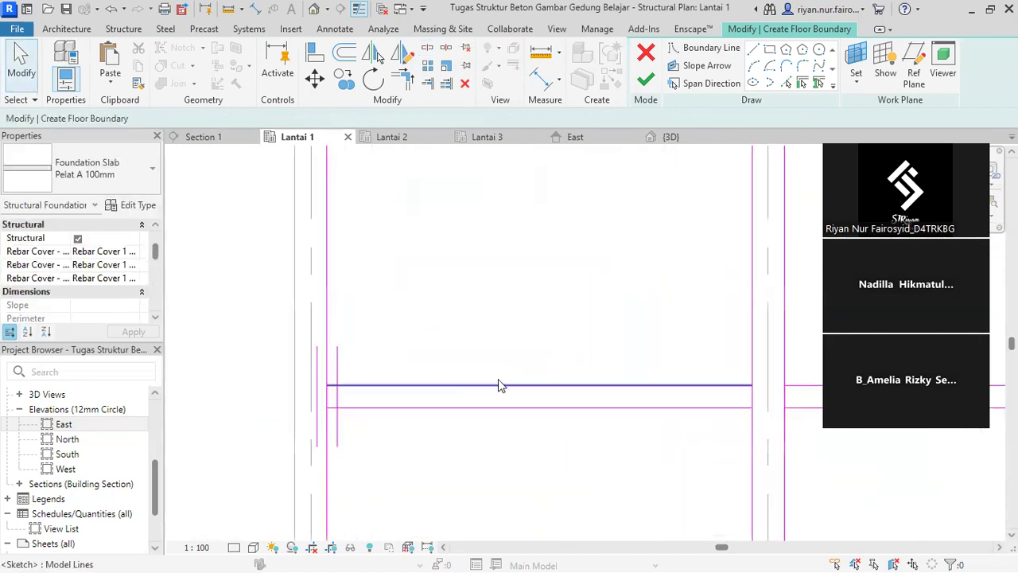
{"action": "scroll", "coordinate": [318, 419], "scroll_direction": "up", "scroll_amount": 3}
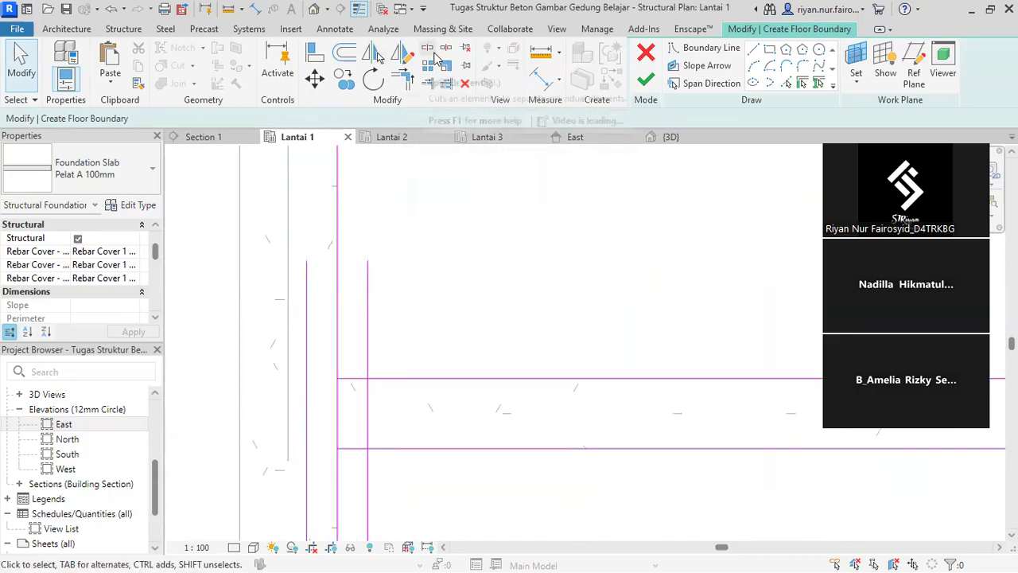
{"action": "key", "text": "s"}
{"action": "key", "text": "l"}
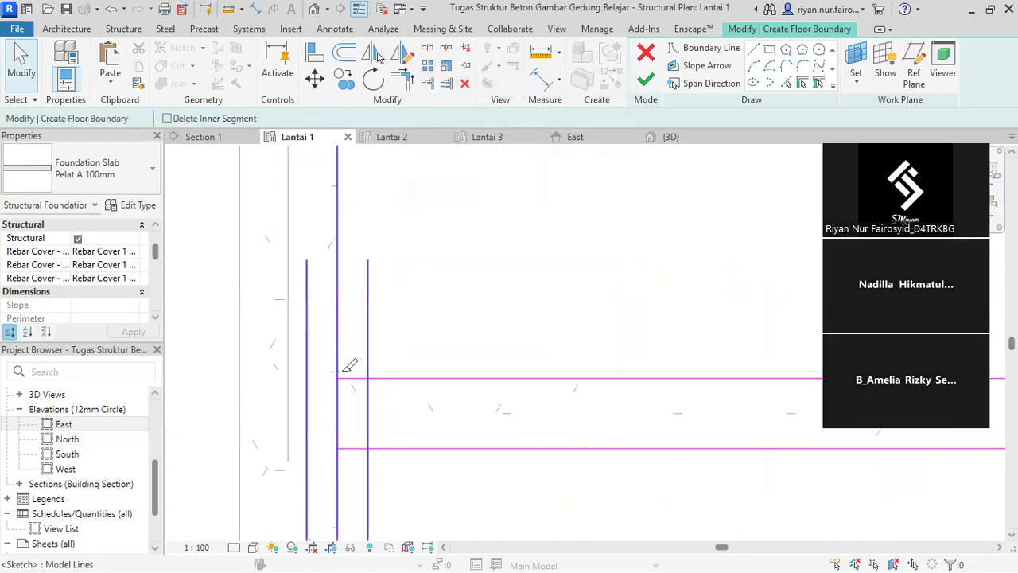
{"action": "left_click", "coordinate": [338, 447]}
{"action": "scroll", "coordinate": [461, 370], "scroll_direction": "down", "scroll_amount": 5}
{"action": "middle_click_drag", "start_coordinate": [431, 374], "coordinate": [163, 356]}
{"action": "scroll", "coordinate": [493, 337], "scroll_direction": "up", "scroll_amount": 4}
{"action": "left_click", "coordinate": [544, 376]}
{"action": "scroll", "coordinate": [544, 389], "scroll_direction": "down", "scroll_amount": 4}
{"action": "middle_click_drag", "start_coordinate": [380, 302], "coordinate": [554, 302]}
Delete the grid A and grid B line segments crossing the ends of the horizontal secondary beam in the A-B bay
{"action": "right_click", "coordinate": [555, 326]}
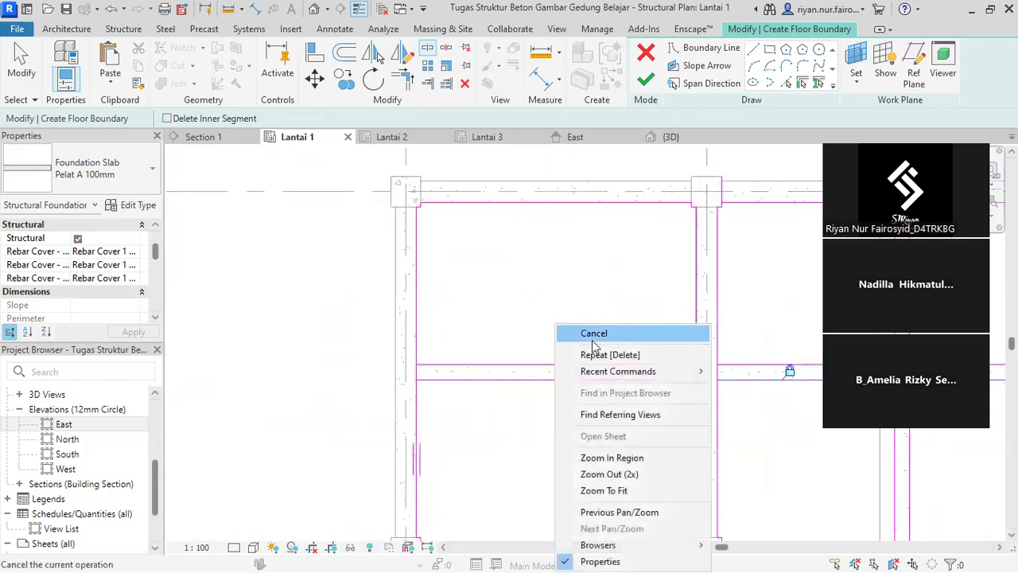
{"action": "left_click", "coordinate": [592, 338]}
{"action": "right_click", "coordinate": [591, 343]}
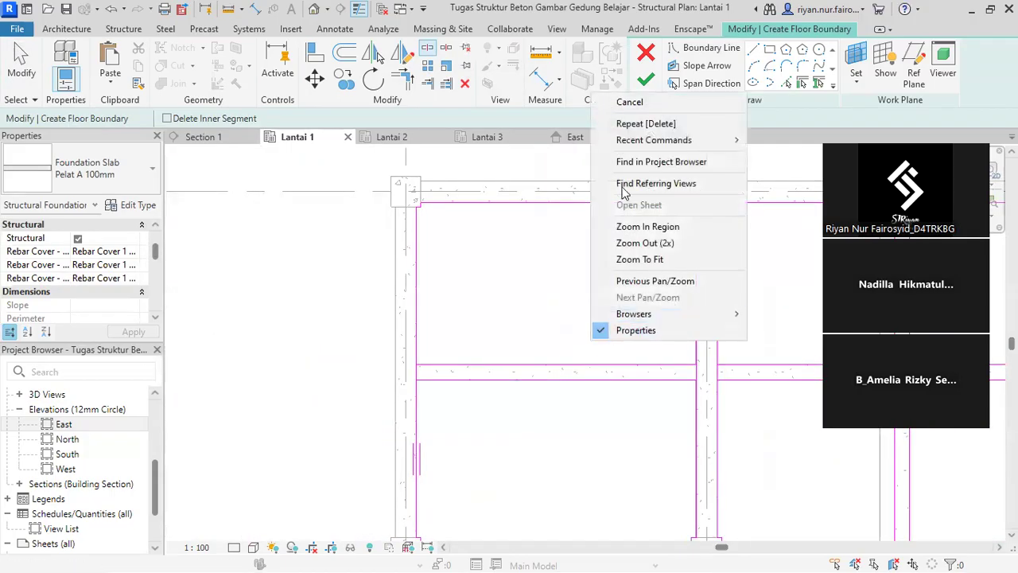
{"action": "left_click", "coordinate": [628, 101]}
{"action": "scroll", "coordinate": [429, 375], "scroll_direction": "up", "scroll_amount": 2}
{"action": "left_click", "coordinate": [390, 380]}
{"action": "scroll", "coordinate": [602, 245], "scroll_direction": "down", "scroll_amount": 5}
{"action": "middle_click_drag", "start_coordinate": [602, 246], "coordinate": [475, 270]}
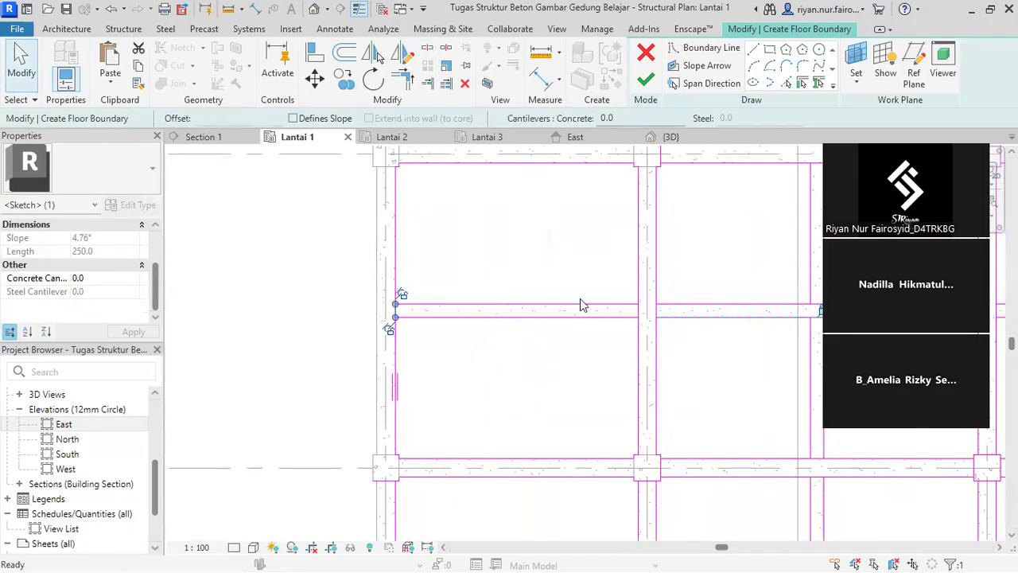
{"action": "key", "text": "Delete"}
{"action": "scroll", "coordinate": [656, 308], "scroll_direction": "up", "scroll_amount": 3}
{"action": "left_click", "coordinate": [612, 315]}
{"action": "key", "text": "Delete"}
Select the boundary lines of the upper A-B panel to check that they form a closed loop
{"action": "scroll", "coordinate": [492, 281], "scroll_direction": "down", "scroll_amount": 4}
{"action": "middle_click_drag", "start_coordinate": [492, 281], "coordinate": [515, 343]}
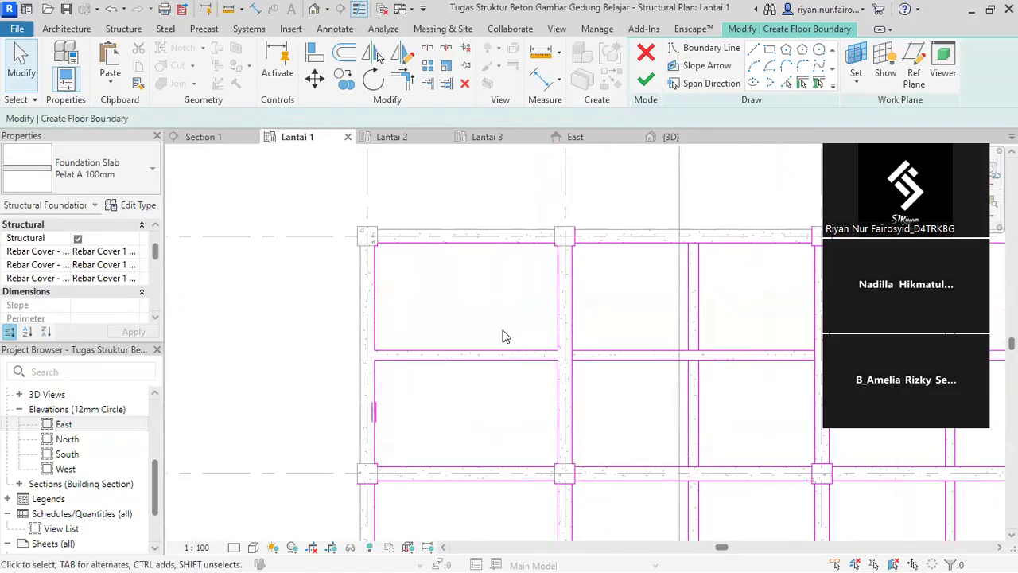
{"action": "scroll", "coordinate": [509, 311], "scroll_direction": "up", "scroll_amount": 2}
{"action": "mouse_move", "coordinate": [237, 168]}
{"action": "left_mouse_down"}
{"action": "mouse_move", "coordinate": [352, 257]}
{"action": "mouse_move", "coordinate": [556, 375]}
{"action": "mouse_move", "coordinate": [603, 388]}
{"action": "left_mouse_up"}
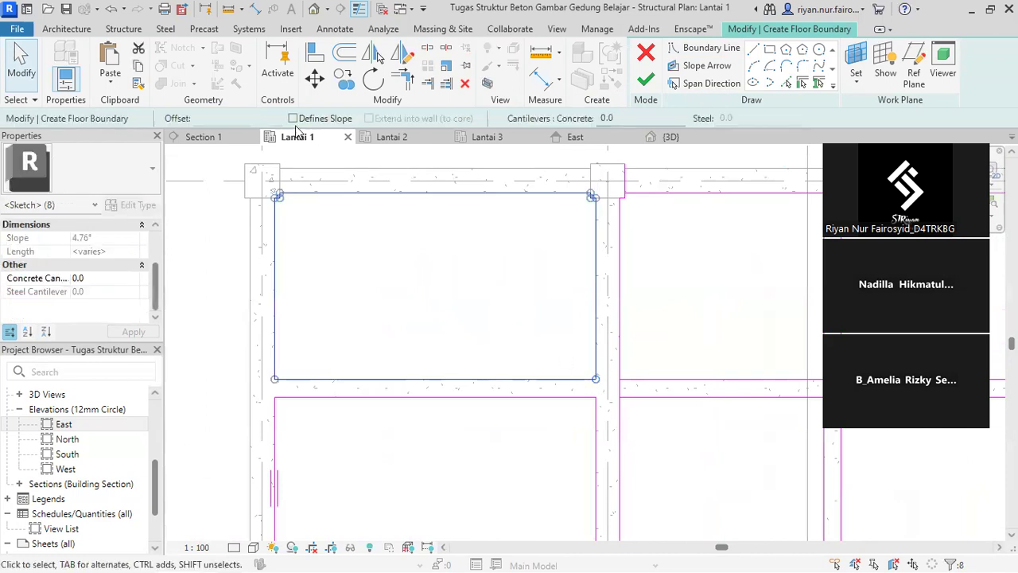
{"action": "scroll", "coordinate": [318, 190], "scroll_direction": "up", "scroll_amount": 2}
{"action": "scroll", "coordinate": [315, 191], "scroll_direction": "down", "scroll_amount": 2}
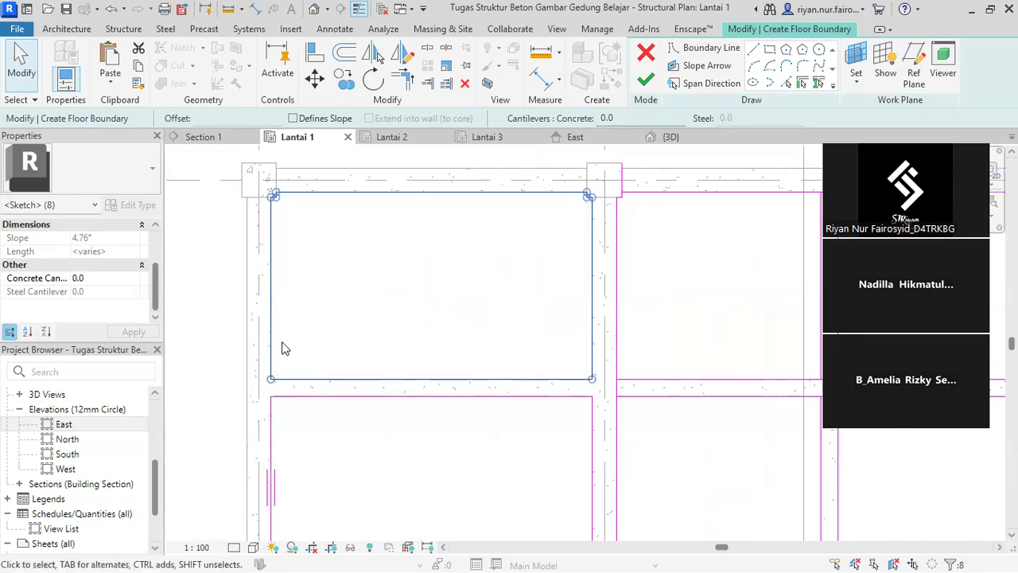
{"action": "left_click", "coordinate": [343, 287]}
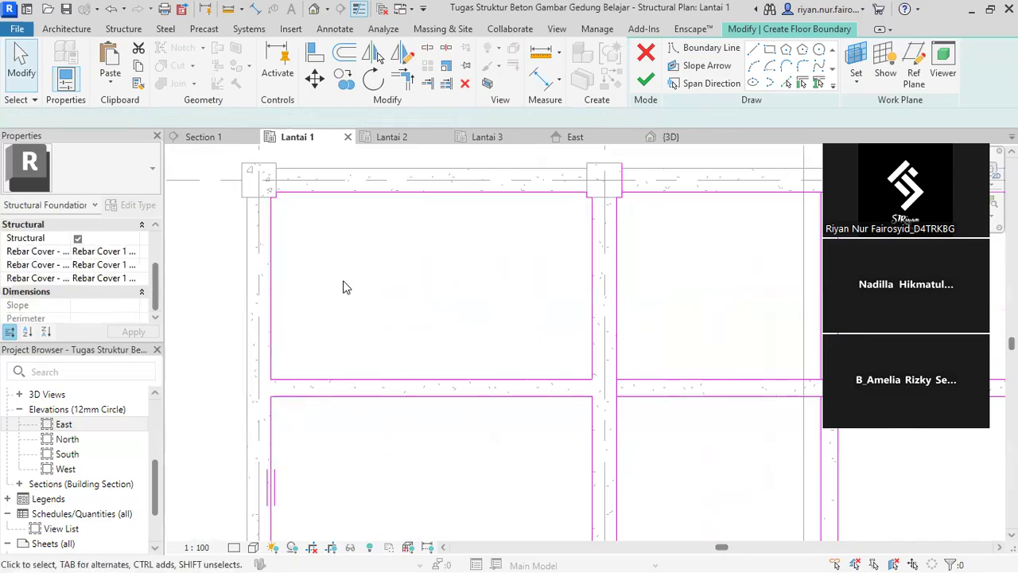
{"action": "scroll", "coordinate": [649, 177], "scroll_direction": "down", "scroll_amount": 3}
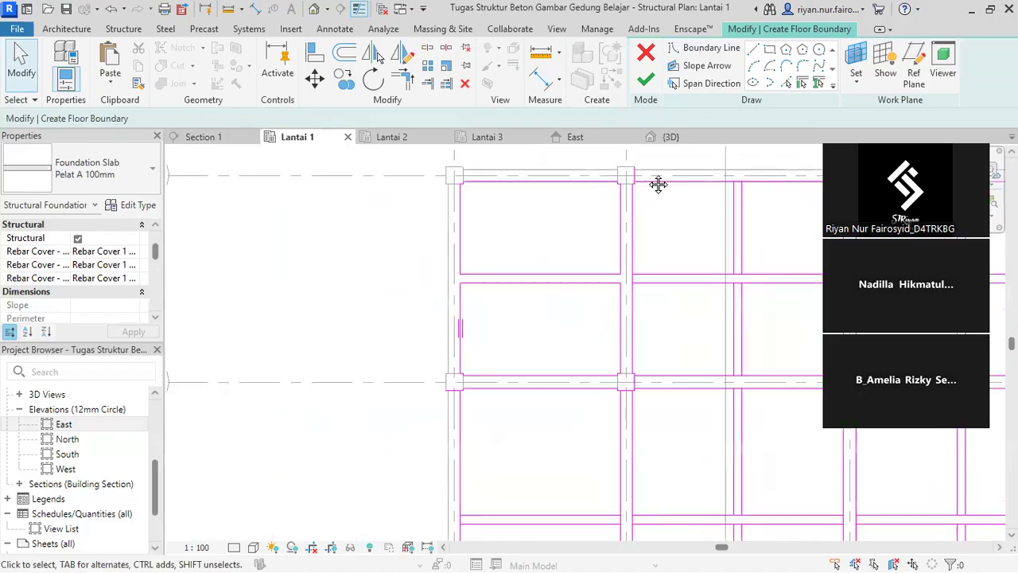
Select all slab boundary lines and check the loops across the whole Lantai 1 plan, including the stair bay
{"action": "scroll", "coordinate": [429, 203], "scroll_direction": "down", "scroll_amount": 2}
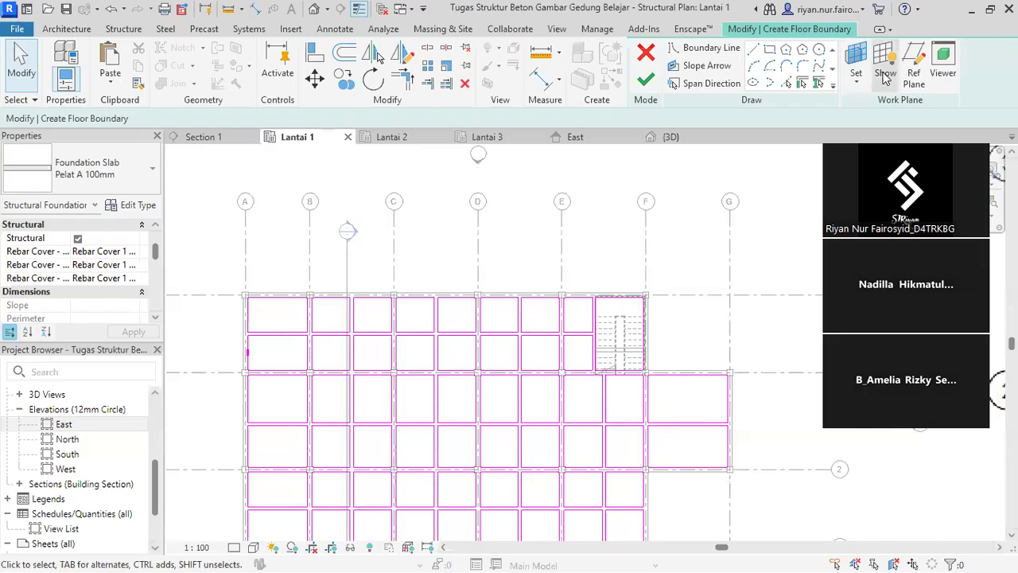
{"action": "middle_click_drag", "start_coordinate": [537, 255], "coordinate": [558, 217]}
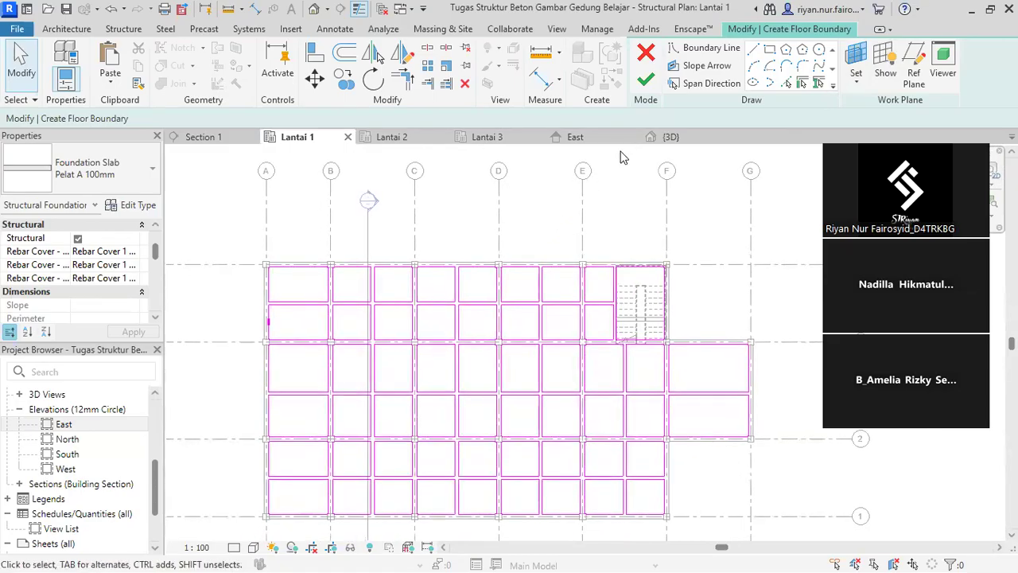
{"action": "middle_click_drag", "start_coordinate": [356, 368], "coordinate": [387, 298]}
{"action": "left_click_drag", "start_coordinate": [276, 172], "coordinate": [799, 514]}
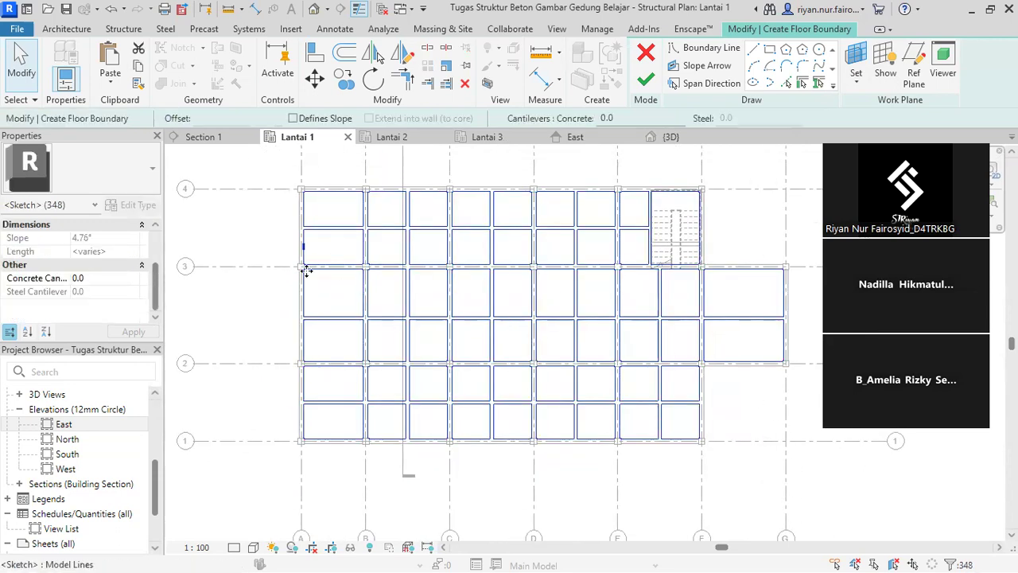
{"action": "scroll", "coordinate": [306, 271], "scroll_direction": "up", "scroll_amount": 2}
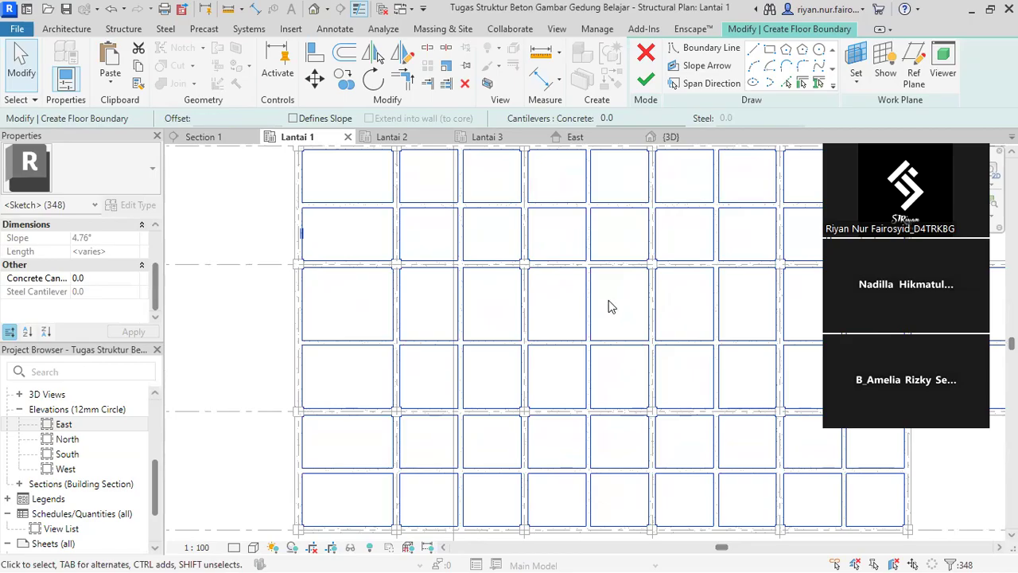
{"action": "middle_click_drag", "start_coordinate": [611, 304], "coordinate": [419, 357]}
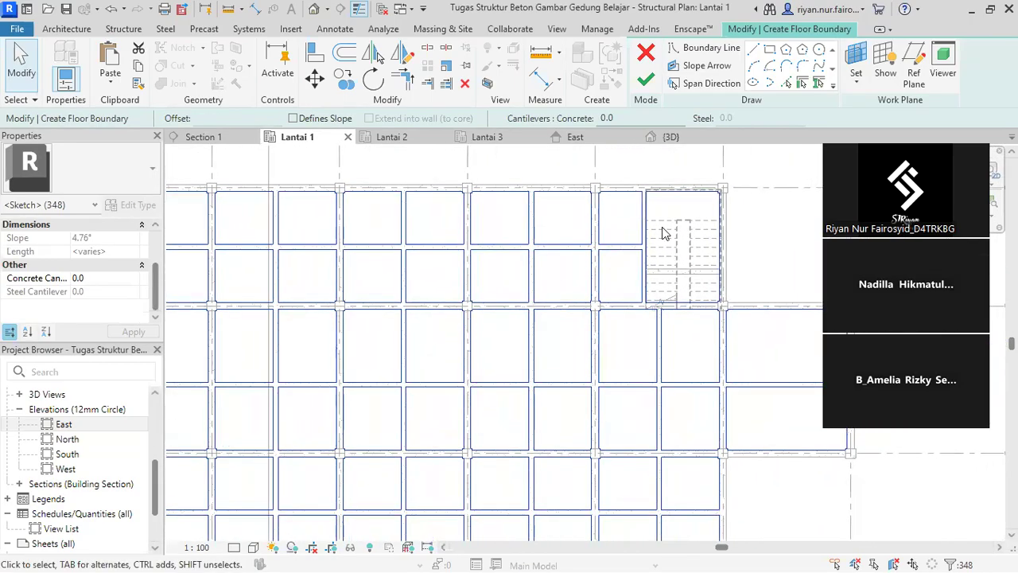
{"action": "scroll", "coordinate": [654, 209], "scroll_direction": "up", "scroll_amount": 3}
{"action": "scroll", "coordinate": [359, 254], "scroll_direction": "down", "scroll_amount": 4}
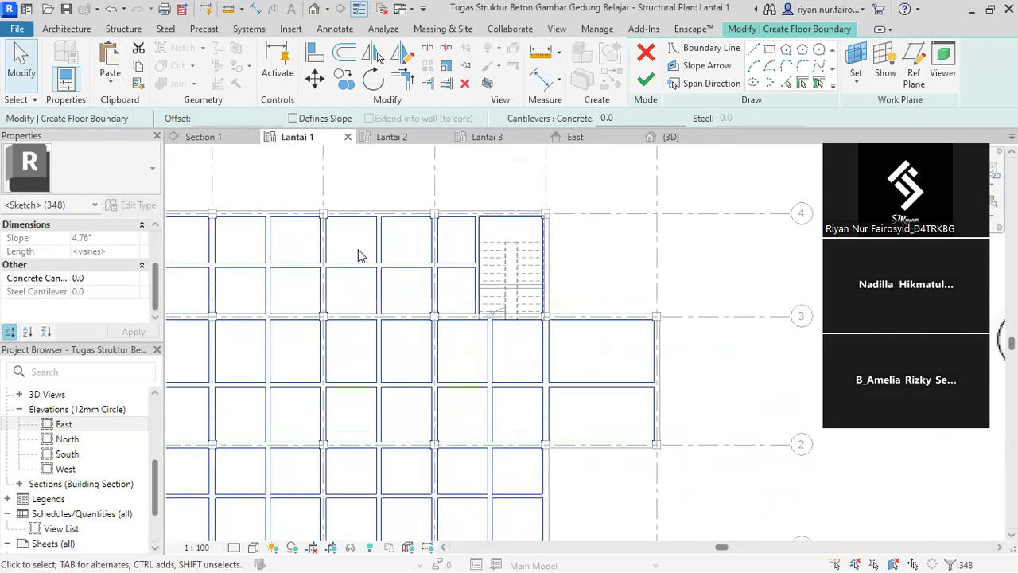
{"action": "scroll", "coordinate": [357, 249], "scroll_direction": "down", "scroll_amount": 2}
{"action": "middle_click_drag", "start_coordinate": [358, 249], "coordinate": [511, 271]}
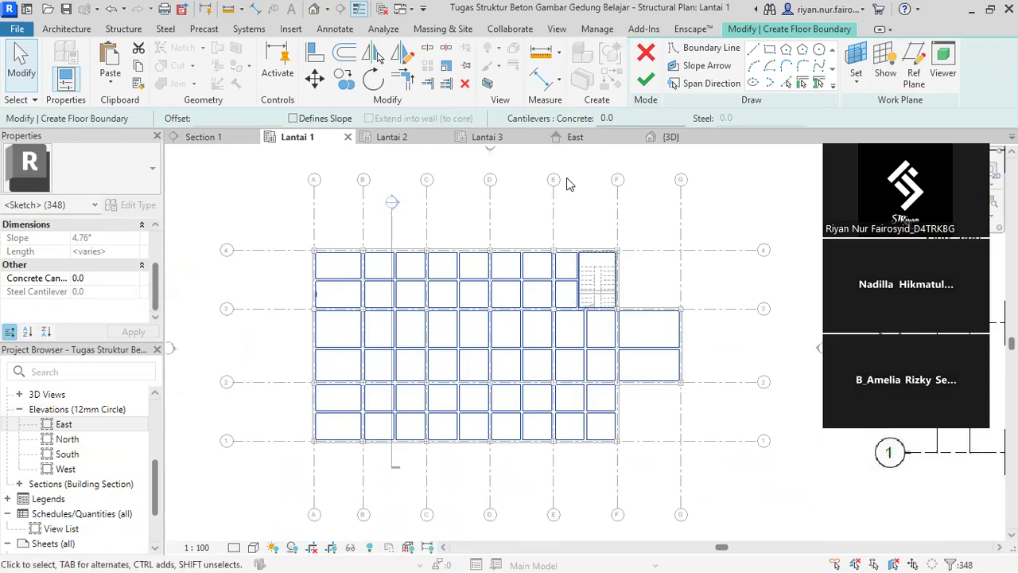
Finish the floor boundary sketch and save the project
{"action": "left_click", "coordinate": [640, 90]}
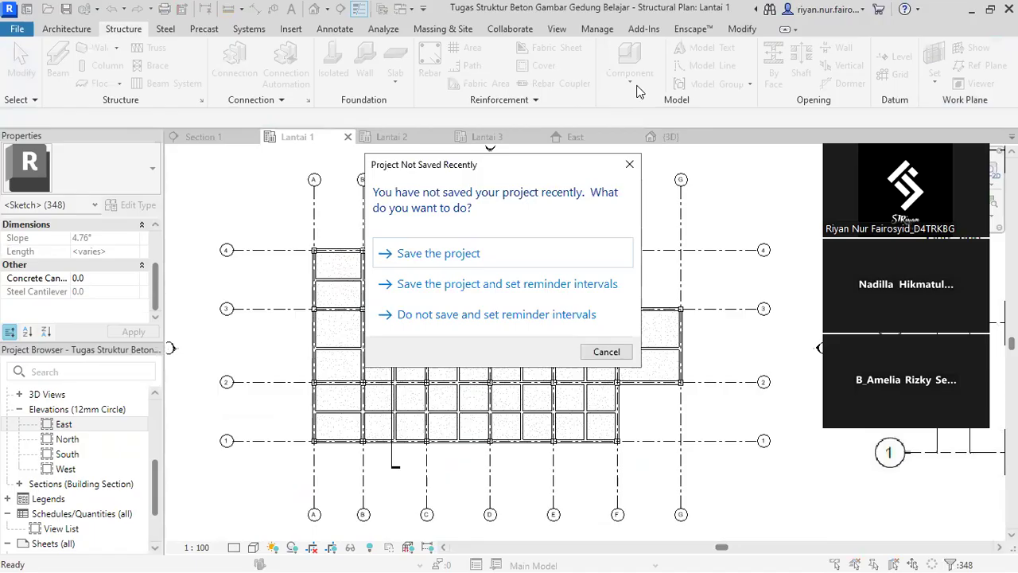
{"action": "left_click", "coordinate": [458, 255]}
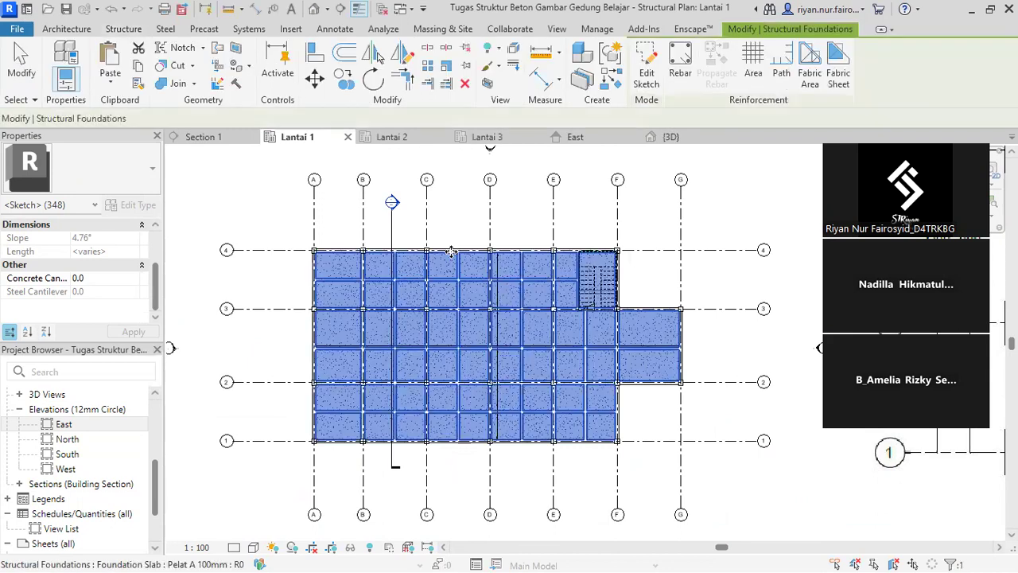
{"action": "scroll", "coordinate": [615, 277], "scroll_direction": "up", "scroll_amount": 5}
{"action": "scroll", "coordinate": [667, 306], "scroll_direction": "down", "scroll_amount": 5}
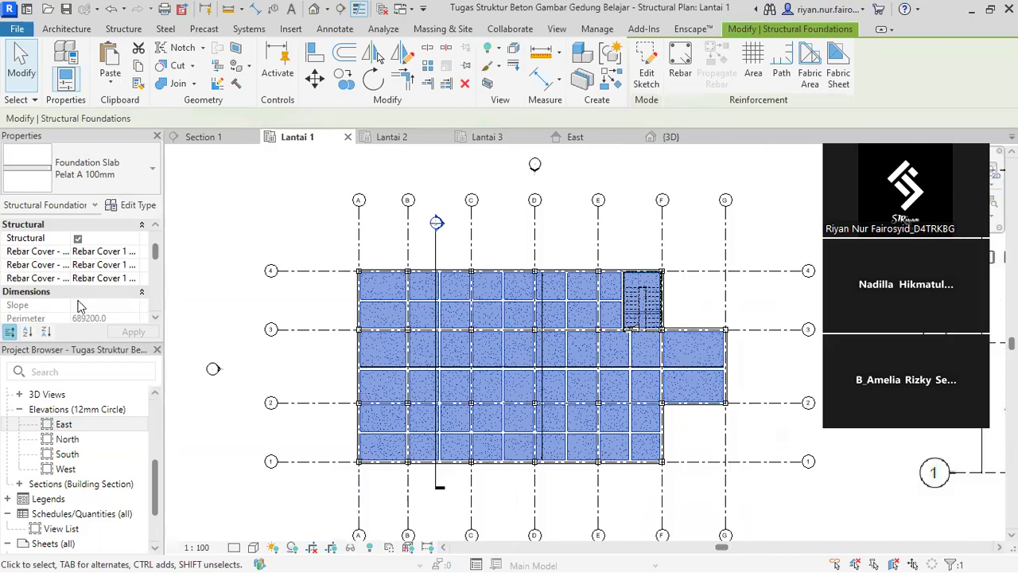
Set the new Pelat A 100mm slab's height offset from Lantai 1 to -50 and deselect it
{"action": "scroll", "coordinate": [80, 306], "scroll_direction": "up", "scroll_amount": 2}
{"action": "left_click", "coordinate": [84, 252]}
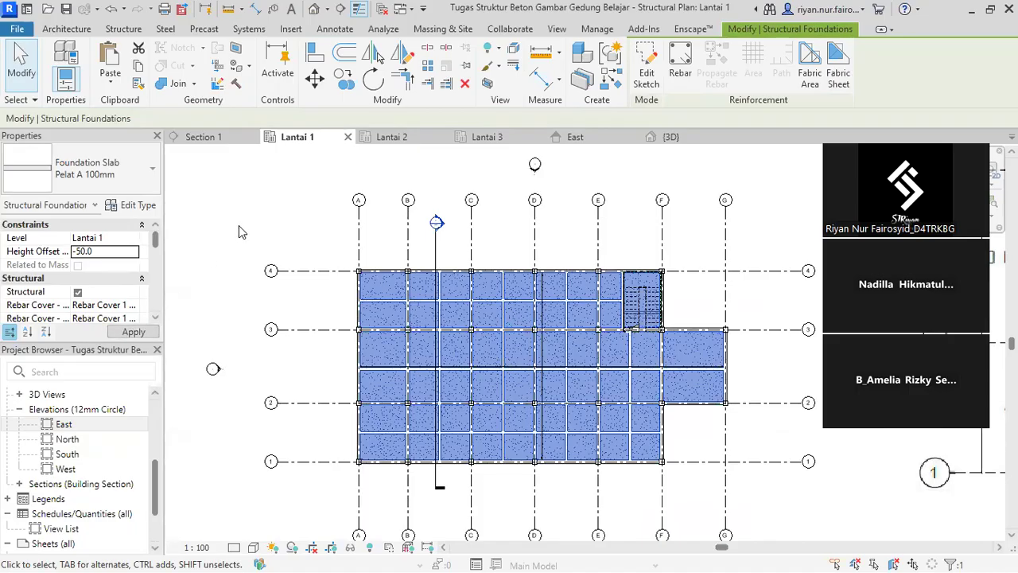
{"action": "left_click", "coordinate": [264, 217]}
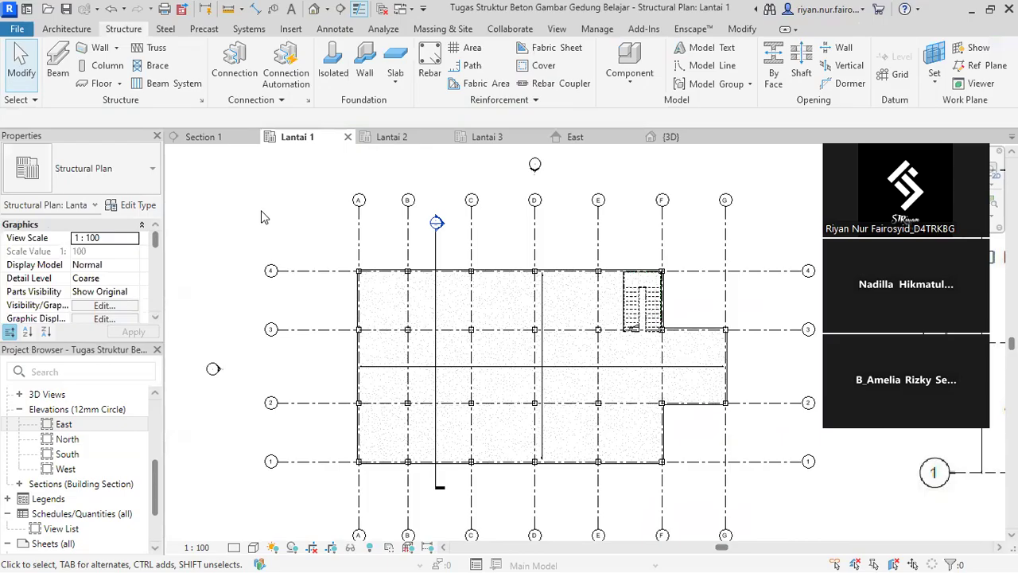
Examine the Lantai 1 slab in the 3D view, orbiting around the structure to check its fit with the beams and columns
{"action": "scroll", "coordinate": [692, 296], "scroll_direction": "up", "scroll_amount": 3}
{"action": "scroll", "coordinate": [685, 294], "scroll_direction": "down", "scroll_amount": 1}
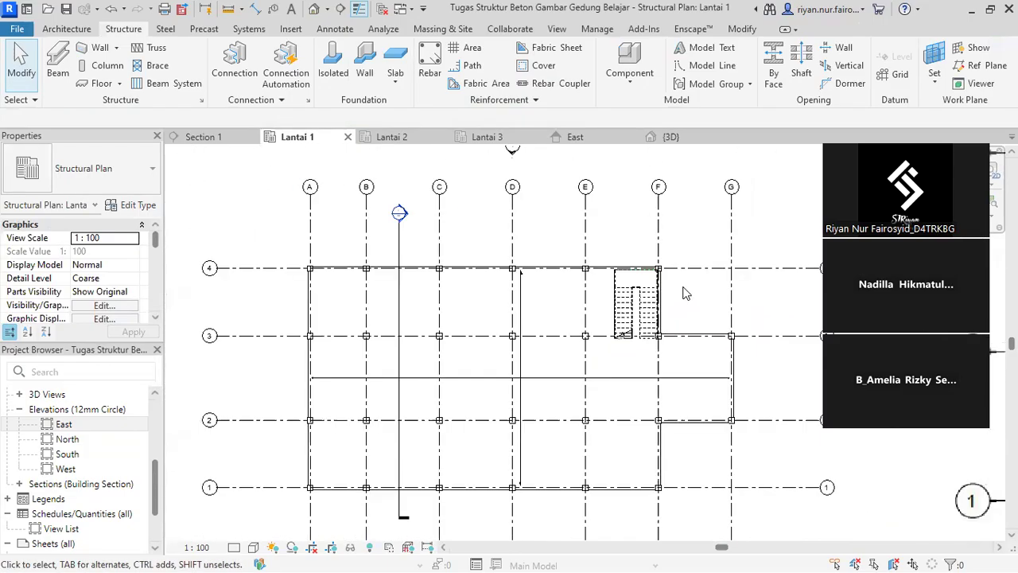
{"action": "left_click", "coordinate": [485, 137]}
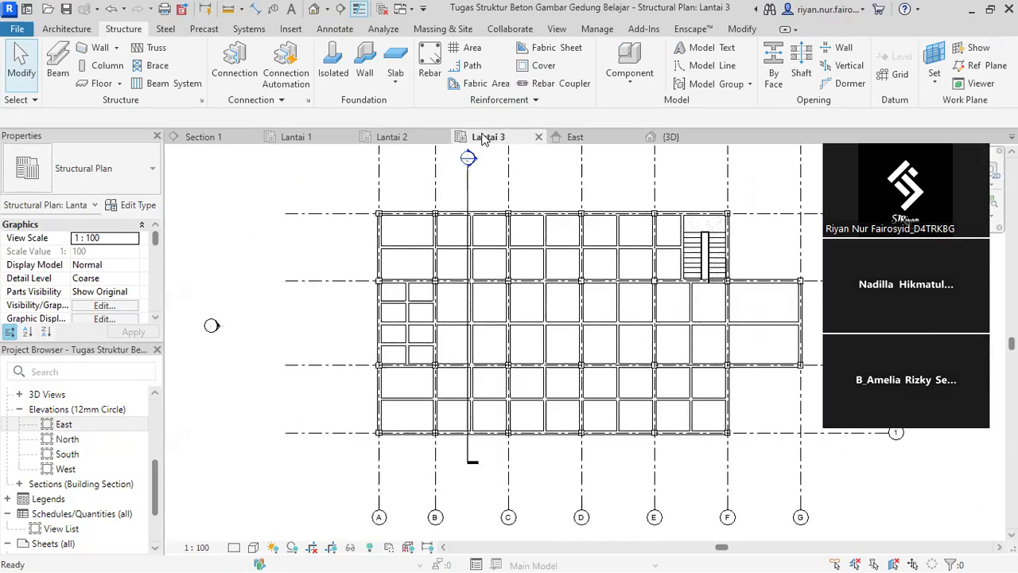
{"action": "left_click", "coordinate": [670, 137]}
{"action": "scroll", "coordinate": [672, 336], "scroll_direction": "up", "scroll_amount": 2}
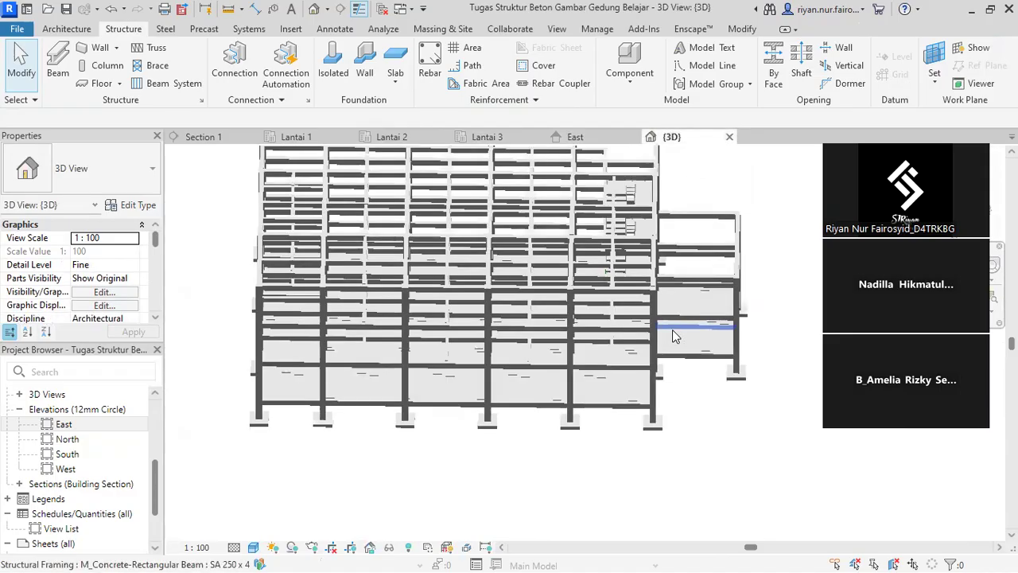
{"action": "scroll", "coordinate": [672, 336], "scroll_direction": "up", "scroll_amount": 2}
{"action": "middle_click_drag", "start_coordinate": [672, 336], "coordinate": [554, 430], "text": "shift"}
{"action": "scroll", "coordinate": [557, 458], "scroll_direction": "up", "scroll_amount": 4}
{"action": "scroll", "coordinate": [523, 458], "scroll_direction": "down", "scroll_amount": 6}
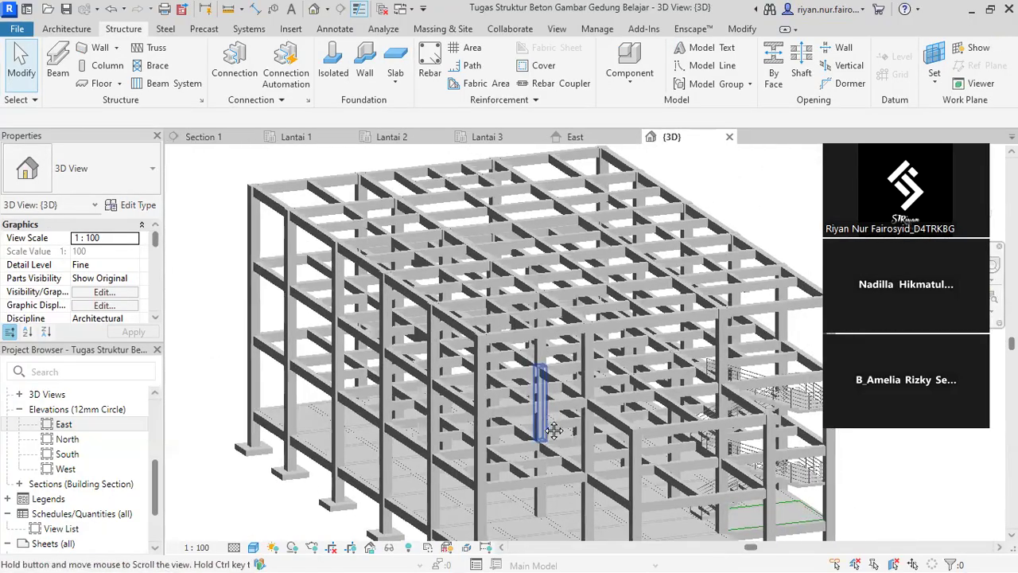
{"action": "middle_click_drag", "start_coordinate": [315, 469], "coordinate": [404, 431]}
{"action": "scroll", "coordinate": [378, 388], "scroll_direction": "up", "scroll_amount": 4}
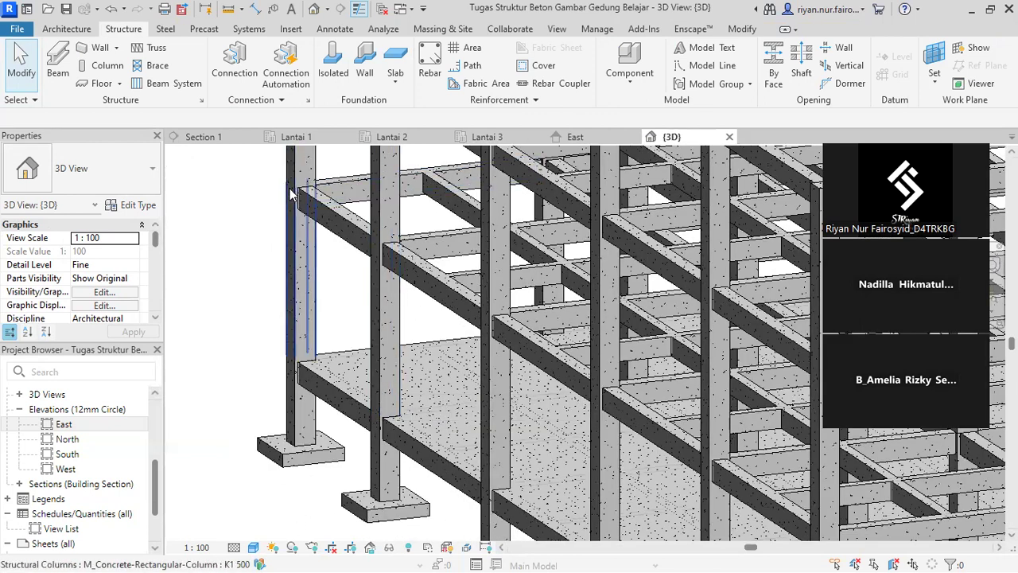
{"action": "scroll", "coordinate": [366, 338], "scroll_direction": "down", "scroll_amount": 5}
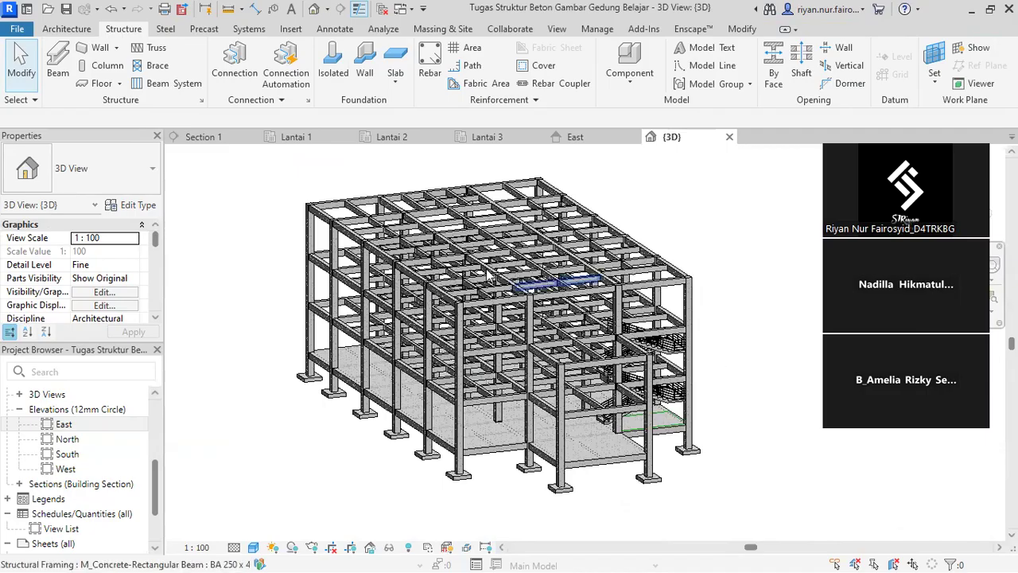
Return to the Lantai 1 structural plan and examine the slab's extent around the columns, stair bay and F-G bay
{"action": "left_click", "coordinate": [307, 135]}
{"action": "scroll", "coordinate": [353, 486], "scroll_direction": "up", "scroll_amount": 5}
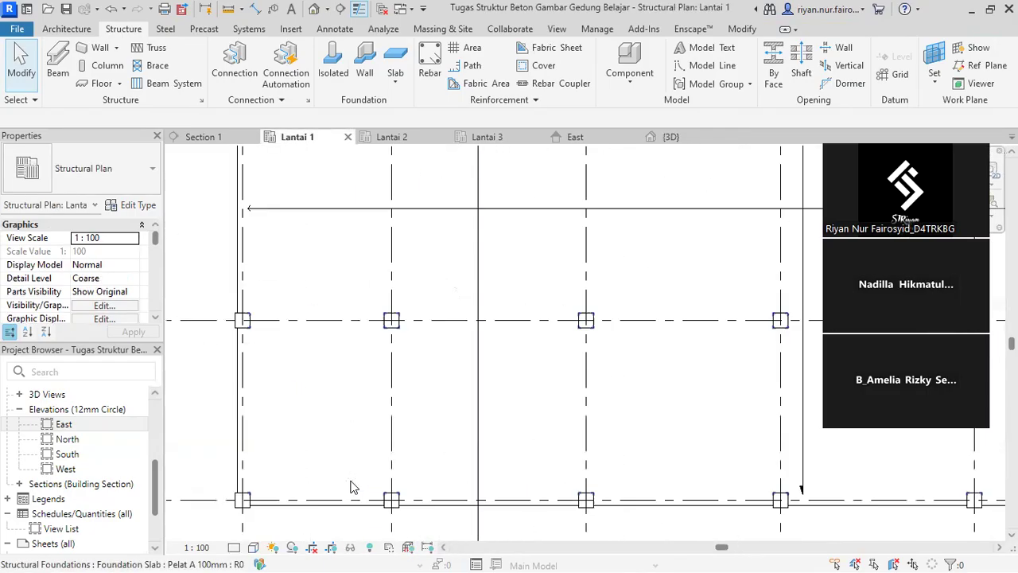
{"action": "scroll", "coordinate": [366, 453], "scroll_direction": "down", "scroll_amount": 3}
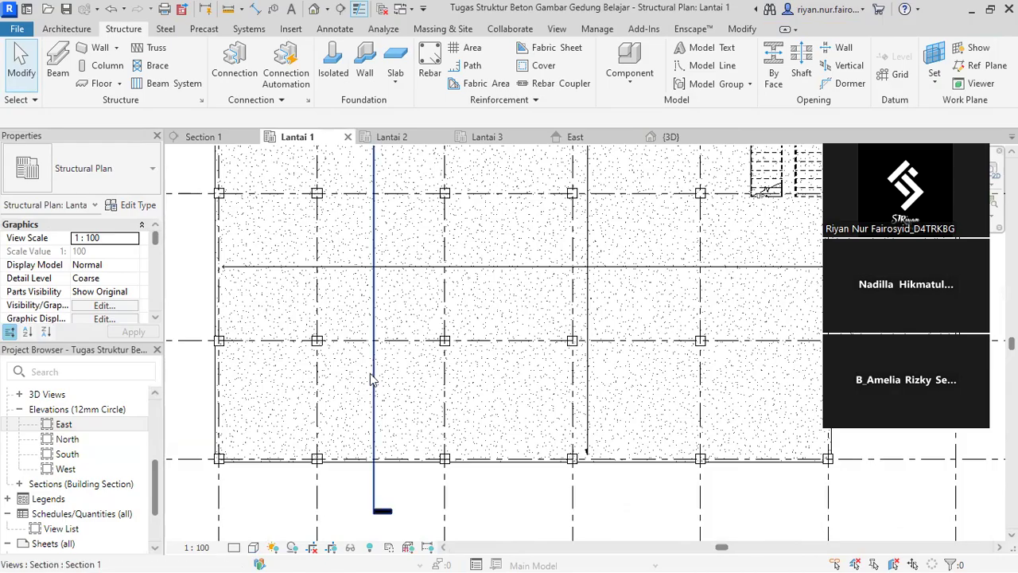
{"action": "scroll", "coordinate": [358, 384], "scroll_direction": "down", "scroll_amount": 3}
{"action": "scroll", "coordinate": [525, 302], "scroll_direction": "up", "scroll_amount": 3}
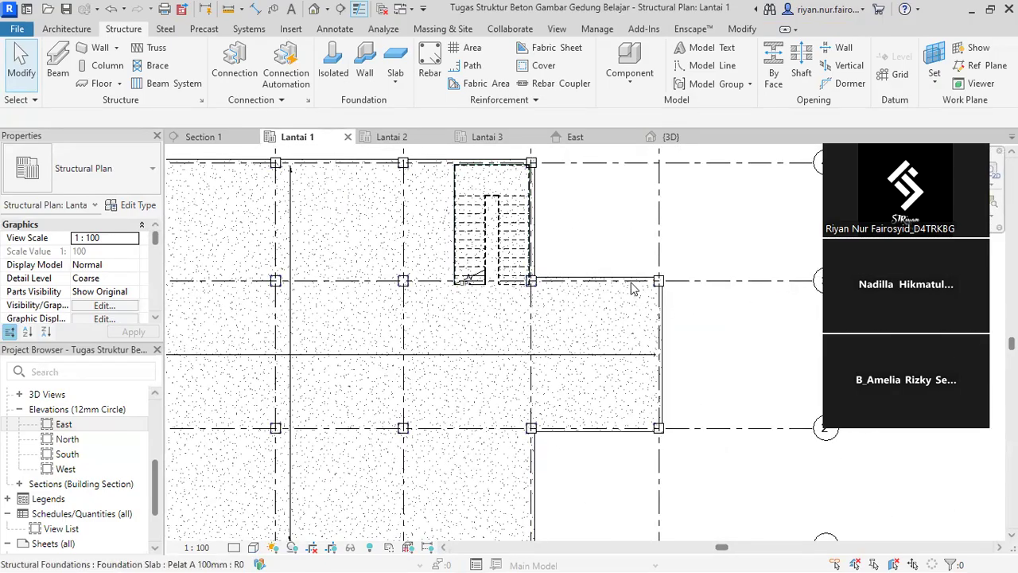
{"action": "scroll", "coordinate": [544, 394], "scroll_direction": "down", "scroll_amount": 2}
{"action": "scroll", "coordinate": [546, 390], "scroll_direction": "up", "scroll_amount": 4}
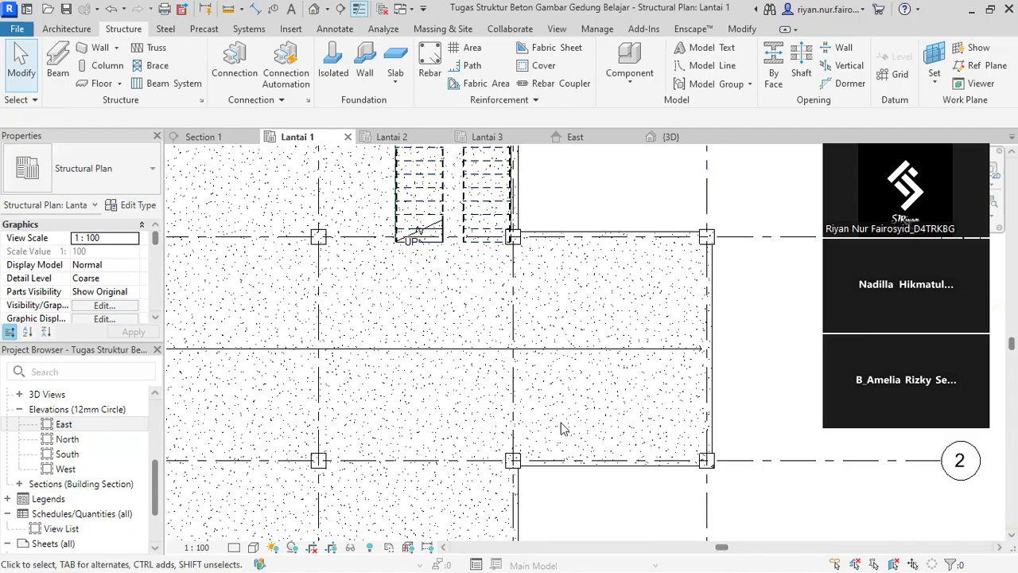
{"action": "scroll", "coordinate": [578, 310], "scroll_direction": "down", "scroll_amount": 5}
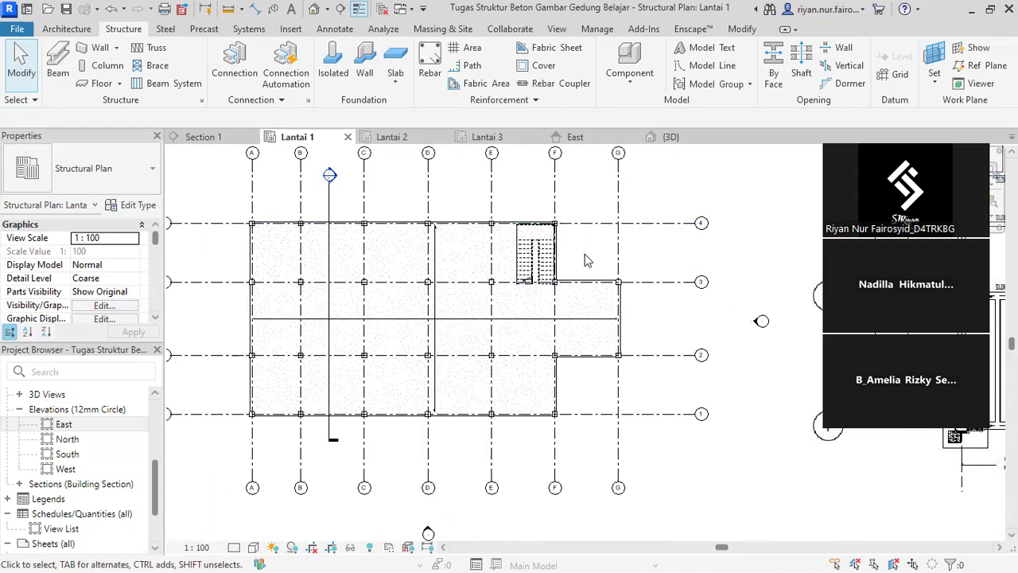
{"action": "scroll", "coordinate": [584, 253], "scroll_direction": "up", "scroll_amount": 3}
{"action": "middle_click_drag", "start_coordinate": [554, 254], "coordinate": [493, 242]}
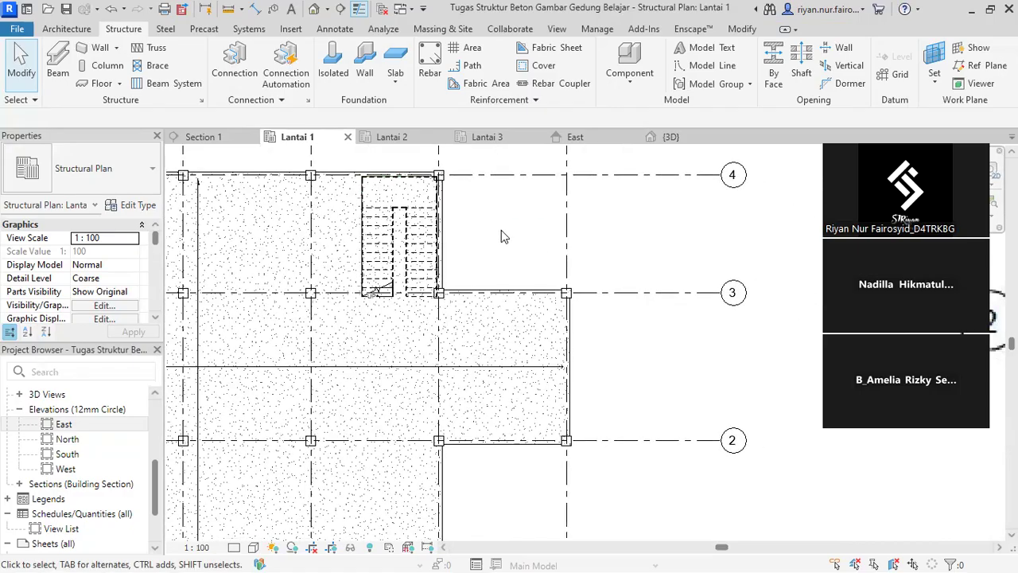
{"action": "scroll", "coordinate": [501, 230], "scroll_direction": "up", "scroll_amount": 2}
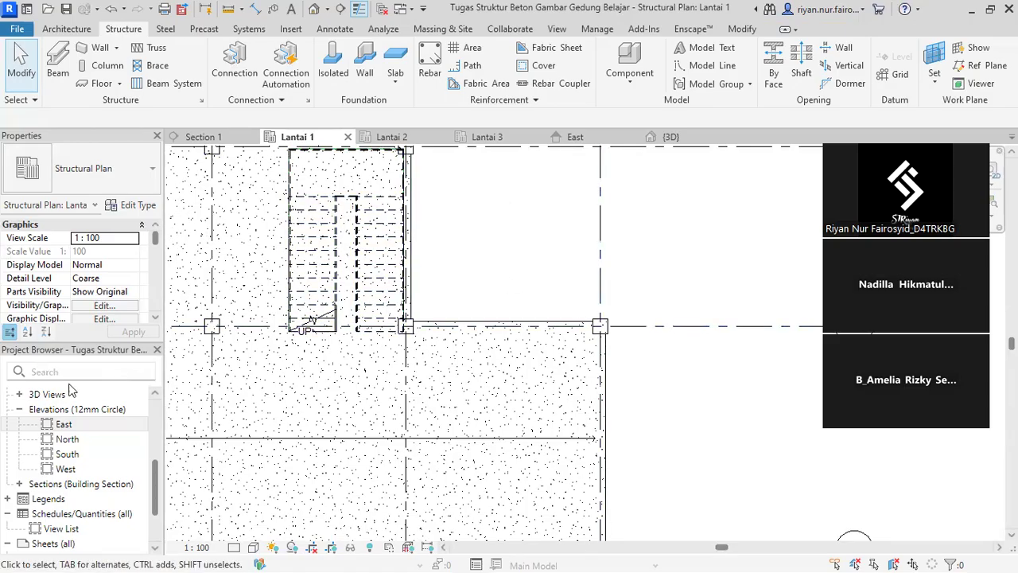
Close the open East, Lantai 3 and Lantai 2 views
{"action": "scroll", "coordinate": [59, 454], "scroll_direction": "up", "scroll_amount": 5}
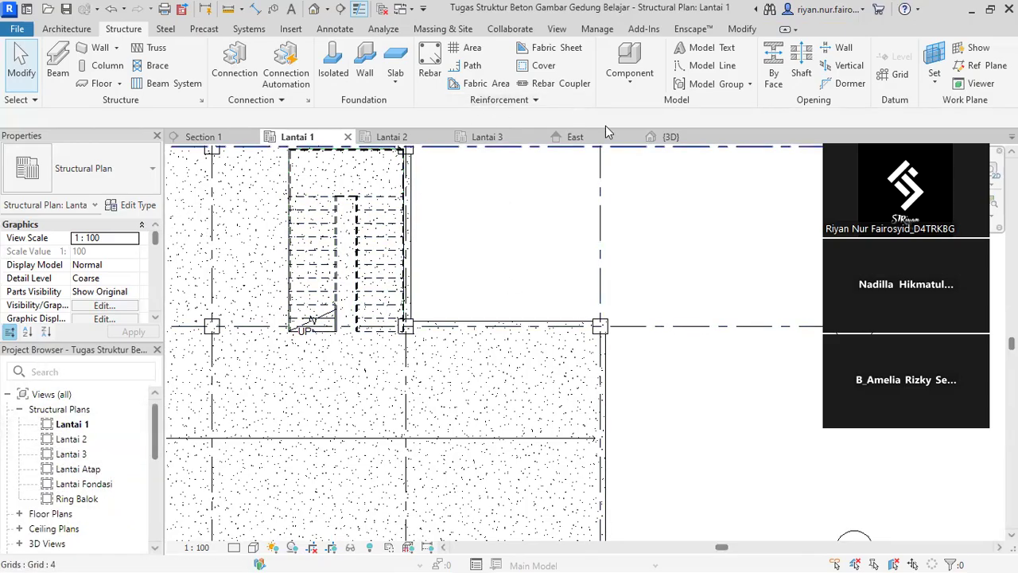
{"action": "left_click", "coordinate": [634, 136]}
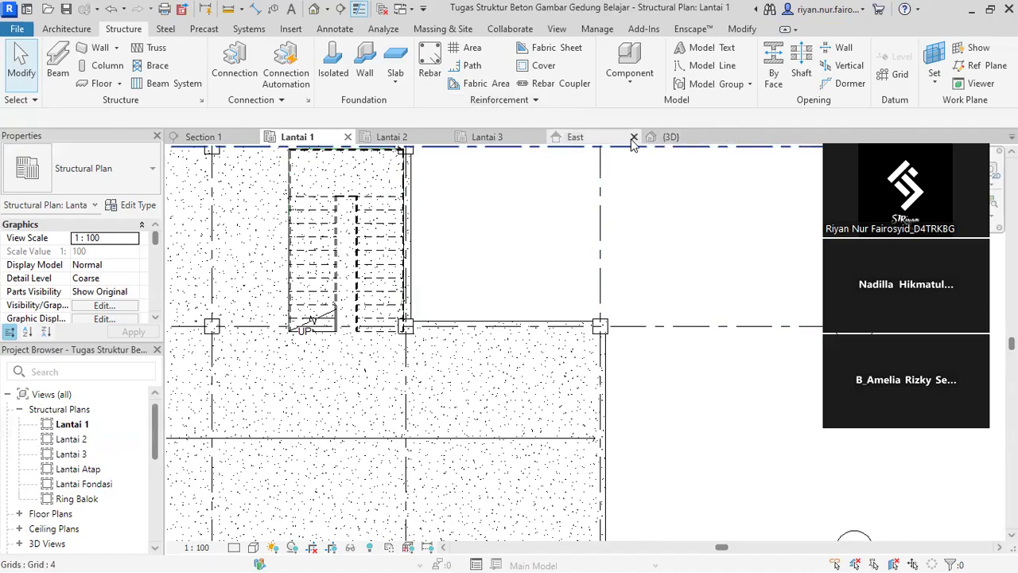
{"action": "left_click", "coordinate": [539, 137]}
{"action": "left_click", "coordinate": [442, 137]}
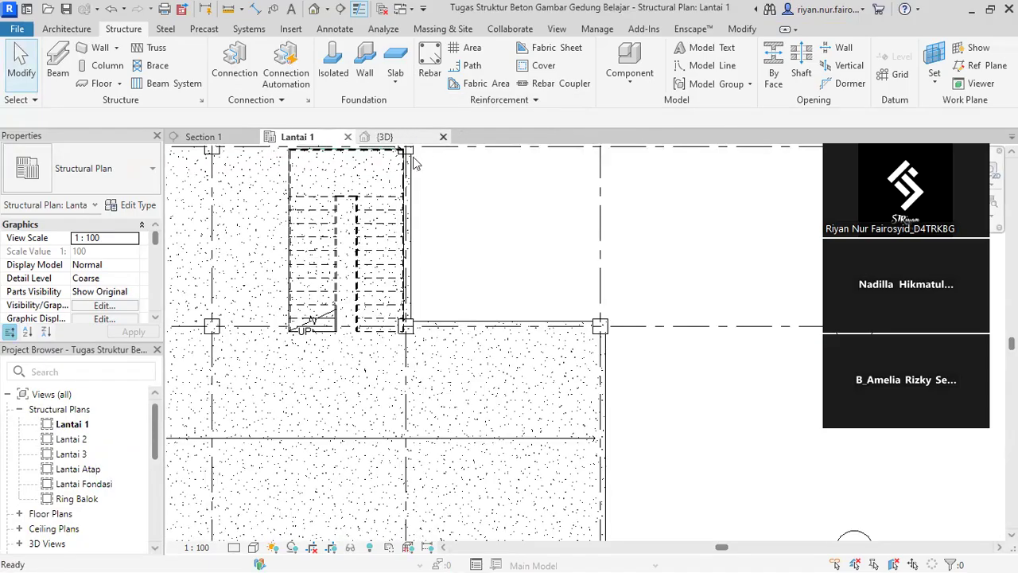
Collapse the structural plans list, expand the floor plans and open the Lantai 1 floor plan
{"action": "left_click", "coordinate": [19, 409]}
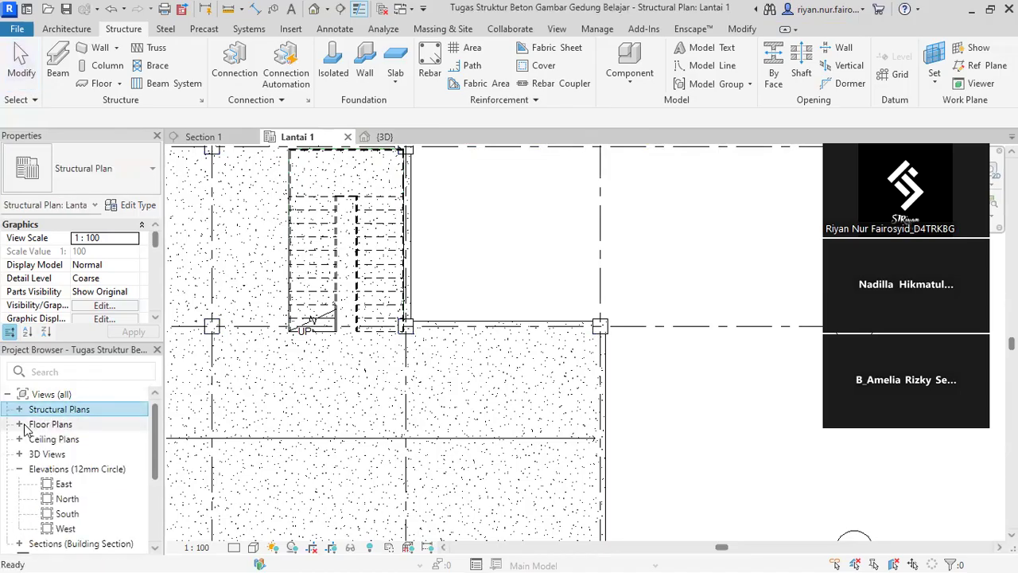
{"action": "left_click", "coordinate": [20, 424]}
{"action": "double_click", "coordinate": [72, 442]}
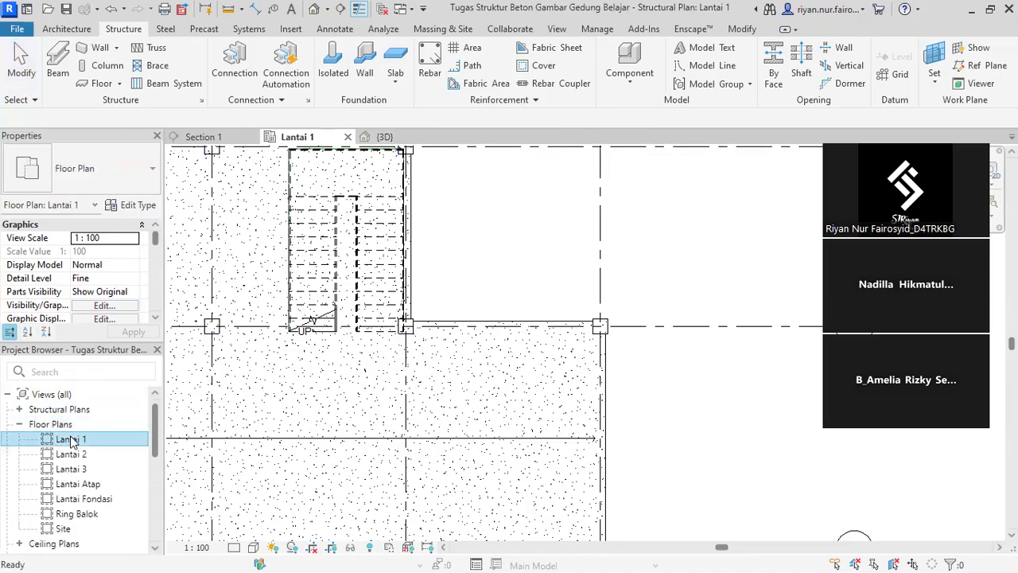
Examine the Lantai 1 floor plan's grid and columns, focusing on the bays beside the stair along grid 3
{"action": "scroll", "coordinate": [340, 354], "scroll_direction": "down", "scroll_amount": 5}
{"action": "middle_click_drag", "start_coordinate": [340, 354], "coordinate": [527, 316]}
{"action": "left_click", "coordinate": [505, 305]}
{"action": "left_click_drag", "start_coordinate": [504, 350], "coordinate": [667, 350]}
{"action": "left_click", "coordinate": [620, 342]}
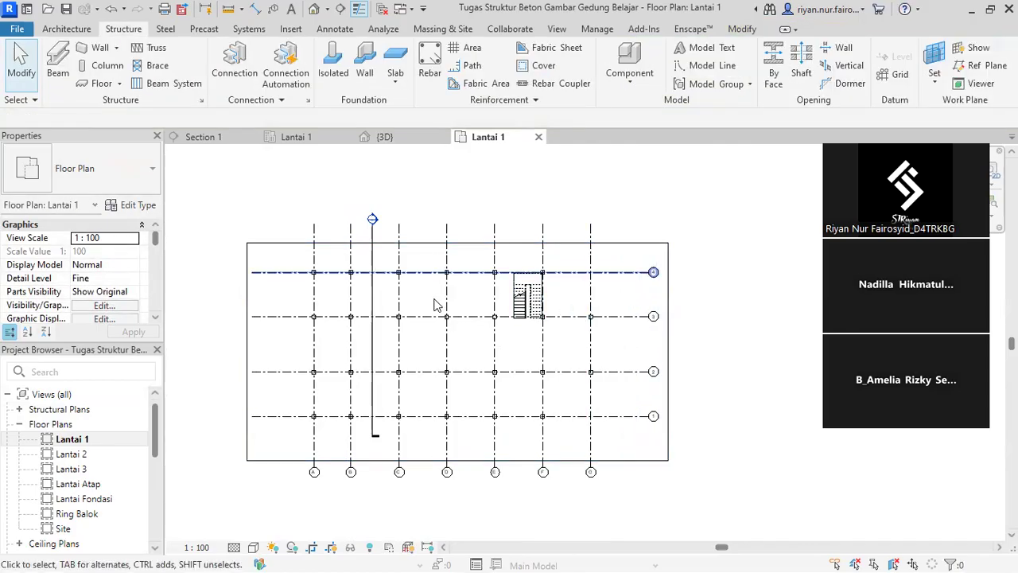
{"action": "scroll", "coordinate": [604, 340], "scroll_direction": "up", "scroll_amount": 4}
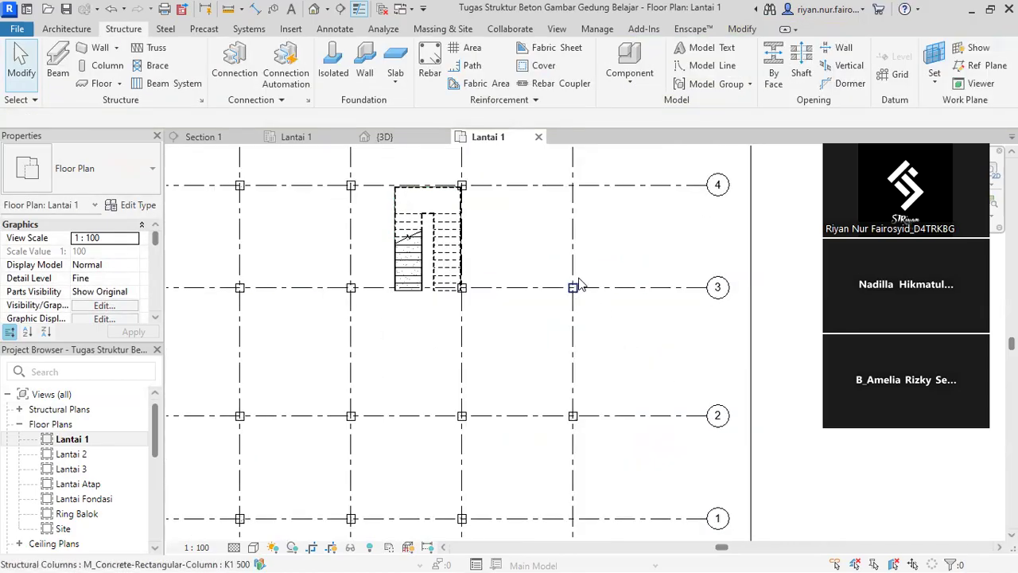
{"action": "scroll", "coordinate": [578, 286], "scroll_direction": "up", "scroll_amount": 3}
{"action": "scroll", "coordinate": [378, 300], "scroll_direction": "up", "scroll_amount": 3}
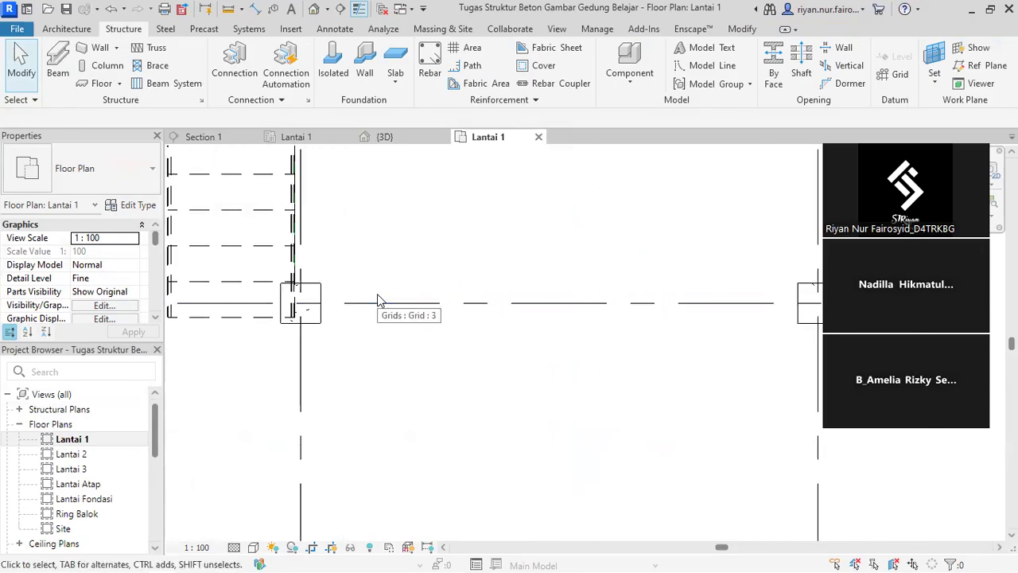
{"action": "scroll", "coordinate": [377, 293], "scroll_direction": "down", "scroll_amount": 3}
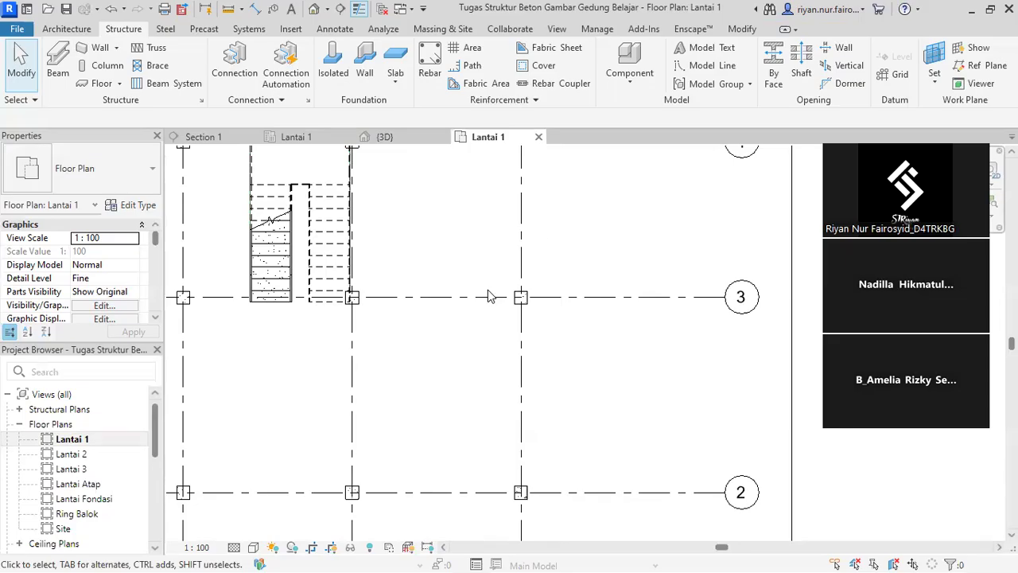
Start an architectural column and duplicate the 450x600mm Columns_Rectangular type as 550x550mm
{"action": "left_click", "coordinate": [76, 28]}
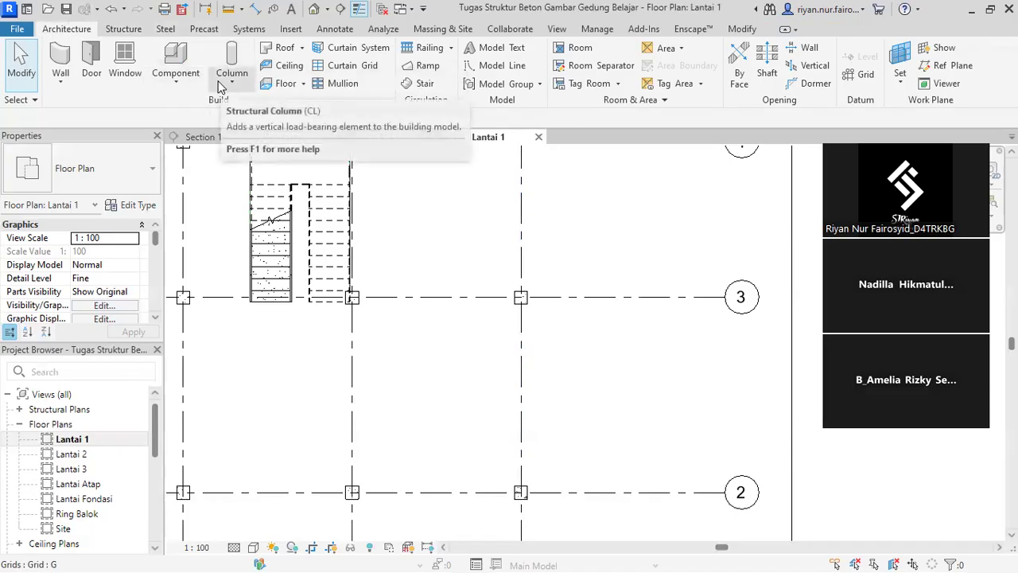
{"action": "left_click", "coordinate": [228, 81]}
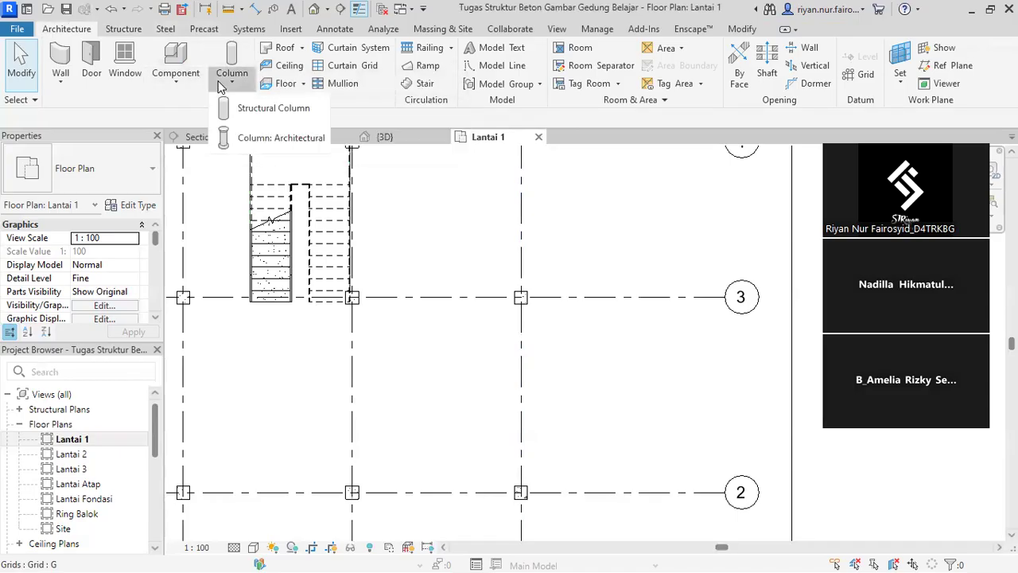
{"action": "left_click", "coordinate": [243, 137]}
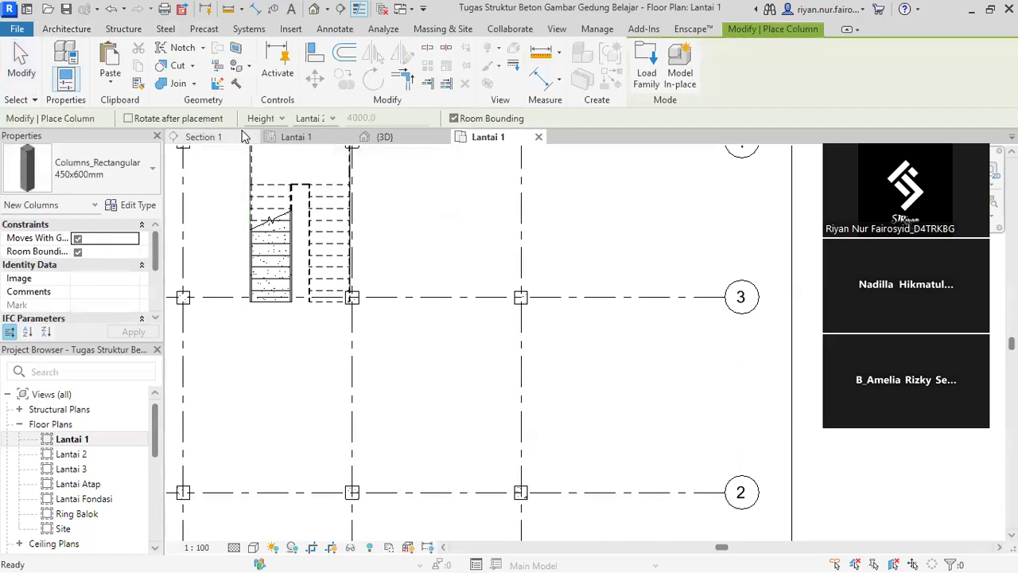
{"action": "left_click", "coordinate": [128, 205]}
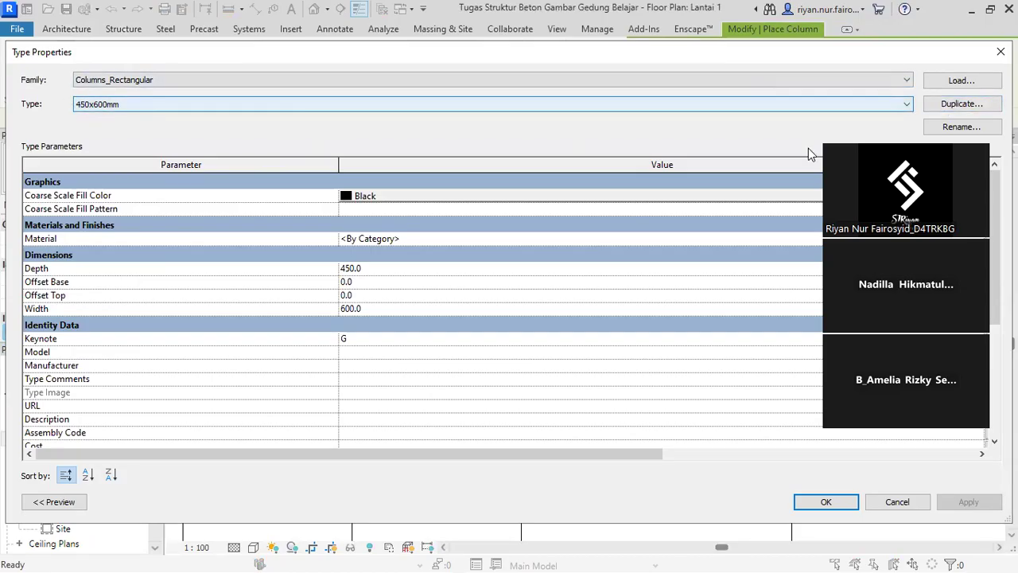
{"action": "left_click", "coordinate": [927, 125]}
{"action": "key", "text": "Left"}
{"action": "key", "text": "Left"}
{"action": "key", "text": "Home"}
{"action": "key", "text": "Right"}
{"action": "key", "text": "Right"}
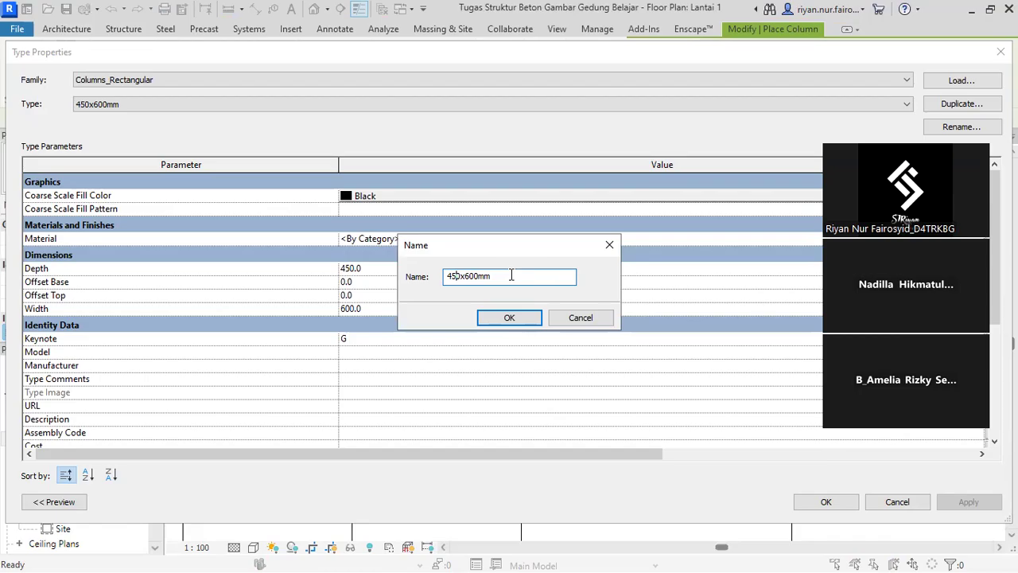
{"action": "key", "text": "BackSpace"}
{"action": "key", "text": "BackSpace"}
{"action": "type", "text": "55"}
{"action": "left_click", "coordinate": [473, 276]}
{"action": "key", "text": "BackSpace"}
{"action": "key", "text": "BackSpace"}
{"action": "type", "text": "55"}
{"action": "left_click", "coordinate": [501, 320]}
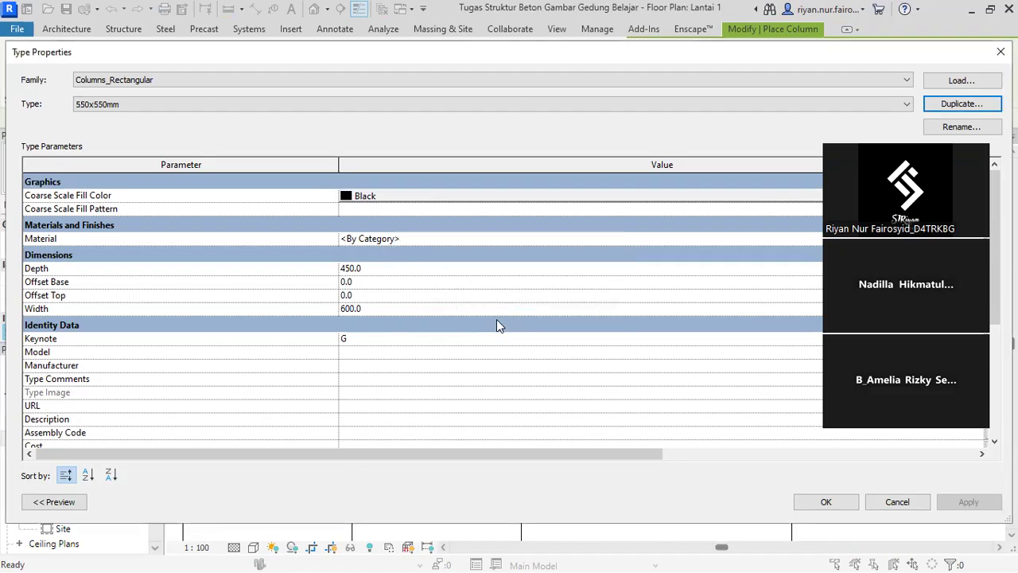
Set both the depth and the width of the 550x550mm column type to 550
{"action": "left_click", "coordinate": [351, 273]}
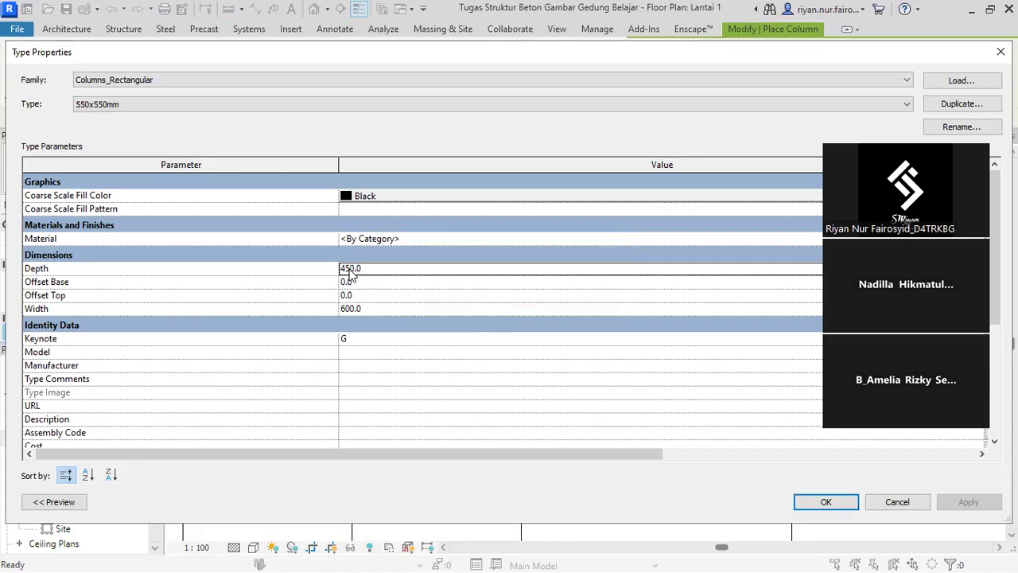
{"action": "key", "text": "BackSpace"}
{"action": "key", "text": "BackSpace"}
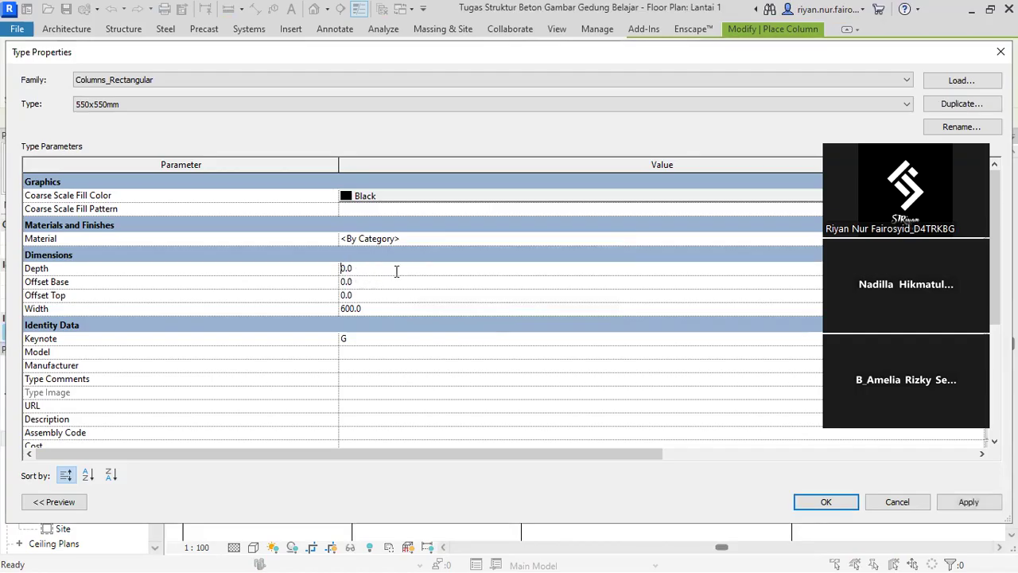
{"action": "type", "text": "55"}
{"action": "left_click", "coordinate": [348, 312]}
{"action": "key", "text": "BackSpace"}
{"action": "type", "text": "55"}
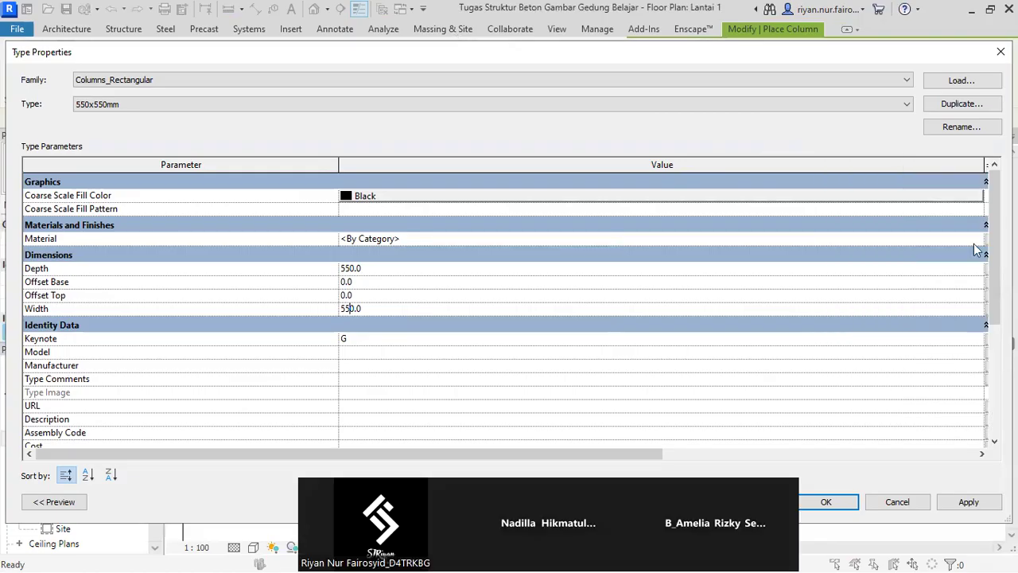
Open the column type's material selection and search the project materials for Default
{"action": "left_click", "coordinate": [979, 241]}
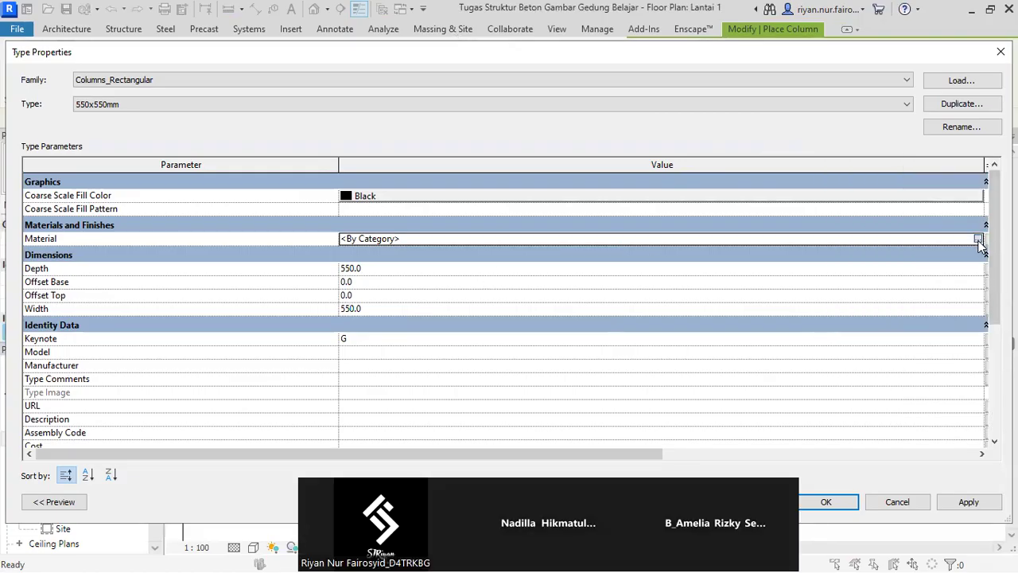
{"action": "left_click", "coordinate": [977, 239]}
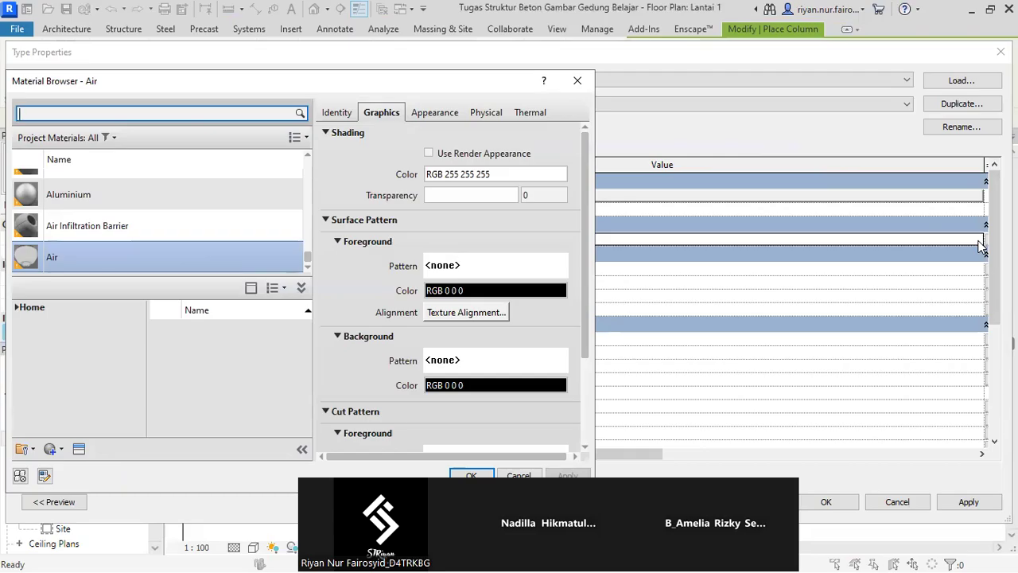
{"action": "type", "text": "d"}
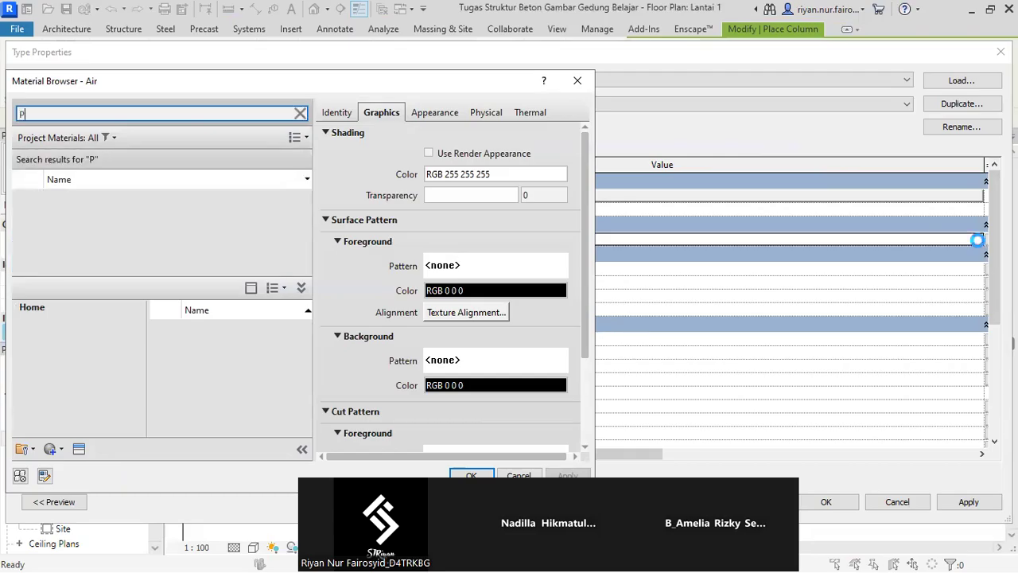
{"action": "key", "text": "BackSpace"}
{"action": "type", "text": "De"}
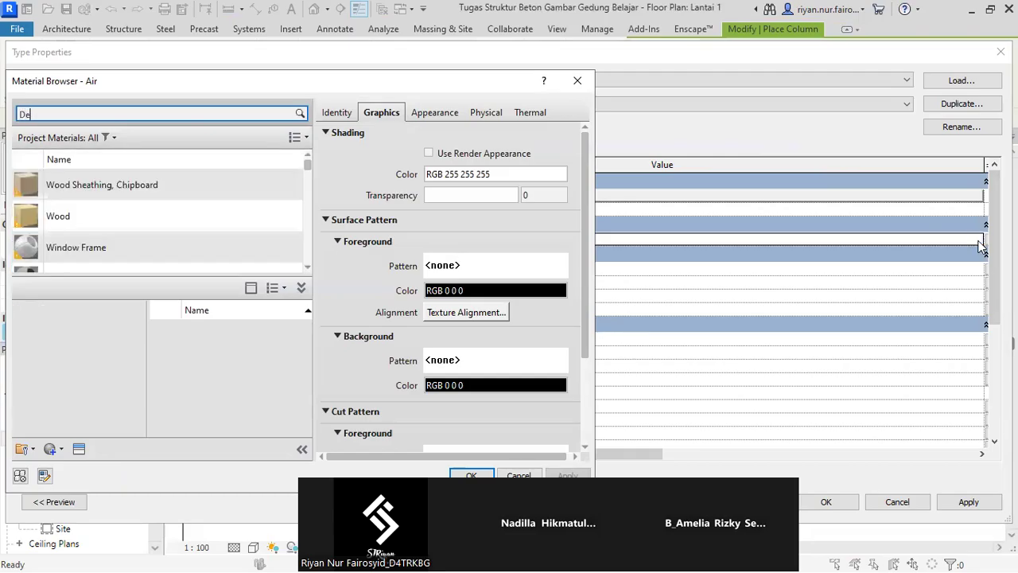
{"action": "type", "text": "fault"}
{"action": "scroll", "coordinate": [111, 239], "scroll_direction": "down", "scroll_amount": 2}
{"action": "scroll", "coordinate": [106, 208], "scroll_direction": "up", "scroll_amount": 2}
{"action": "scroll", "coordinate": [106, 209], "scroll_direction": "down", "scroll_amount": 2}
{"action": "scroll", "coordinate": [106, 209], "scroll_direction": "down", "scroll_amount": 2}
{"action": "scroll", "coordinate": [106, 208], "scroll_direction": "up", "scroll_amount": 2}
{"action": "scroll", "coordinate": [107, 216], "scroll_direction": "up", "scroll_amount": 2}
{"action": "scroll", "coordinate": [107, 216], "scroll_direction": "down", "scroll_amount": 2}
{"action": "scroll", "coordinate": [110, 217], "scroll_direction": "up", "scroll_amount": 2}
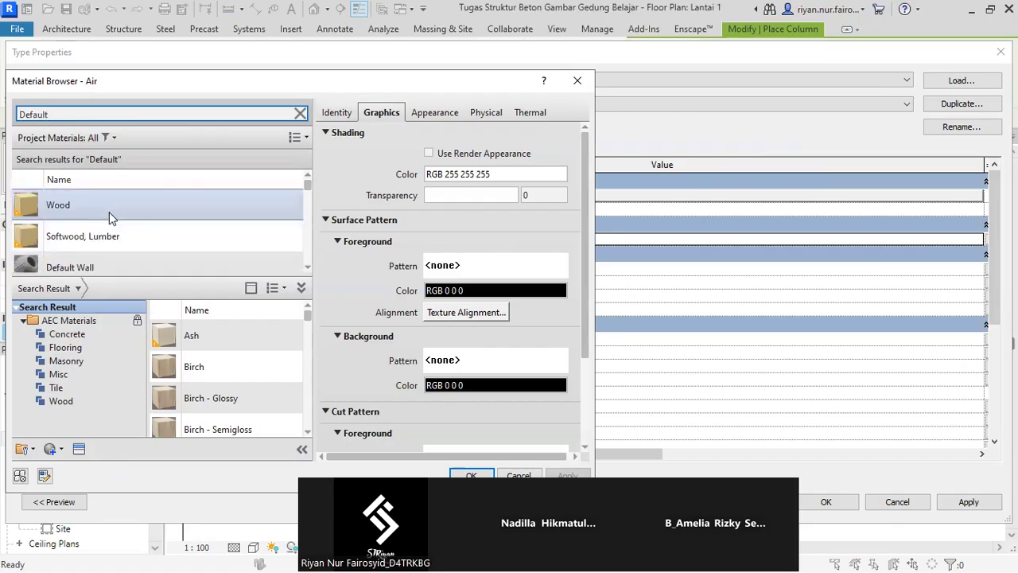
Duplicate the Default Wall material with its assets and name the copy "Plester, Aci, Cat Beige"
{"action": "left_click", "coordinate": [95, 262]}
{"action": "right_click", "coordinate": [96, 263]}
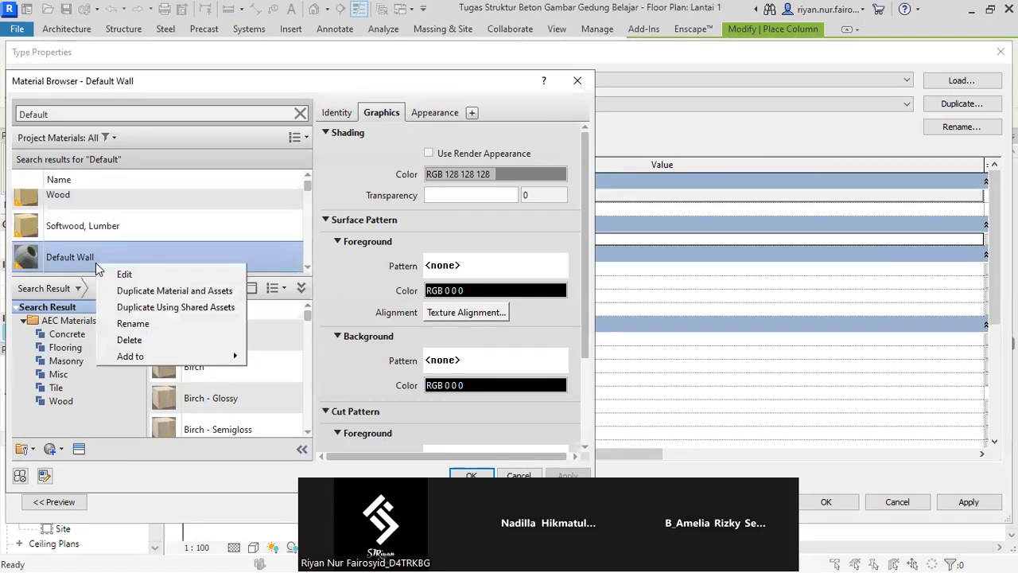
{"action": "left_click", "coordinate": [163, 289]}
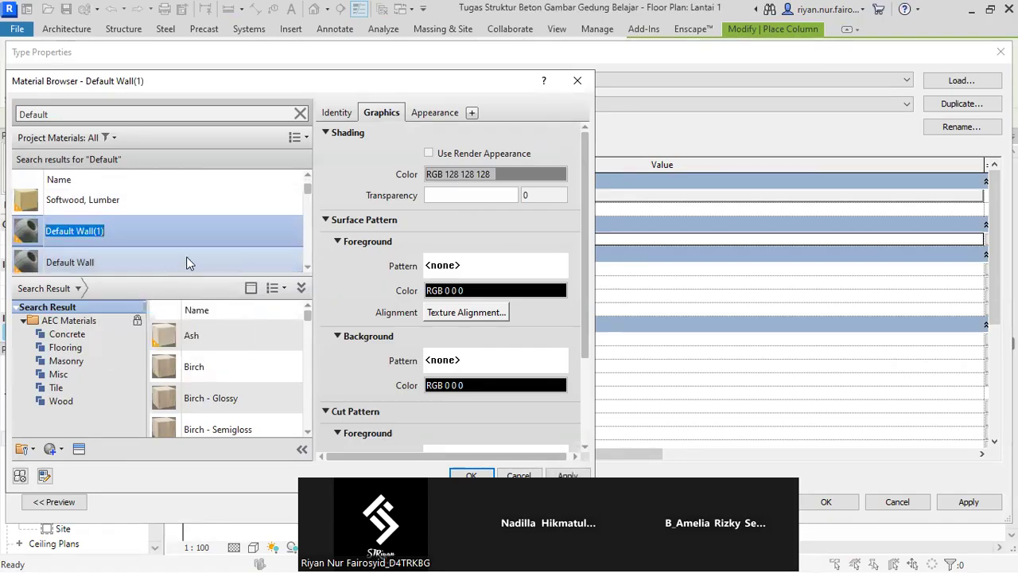
{"action": "type", "text": "Plester"}
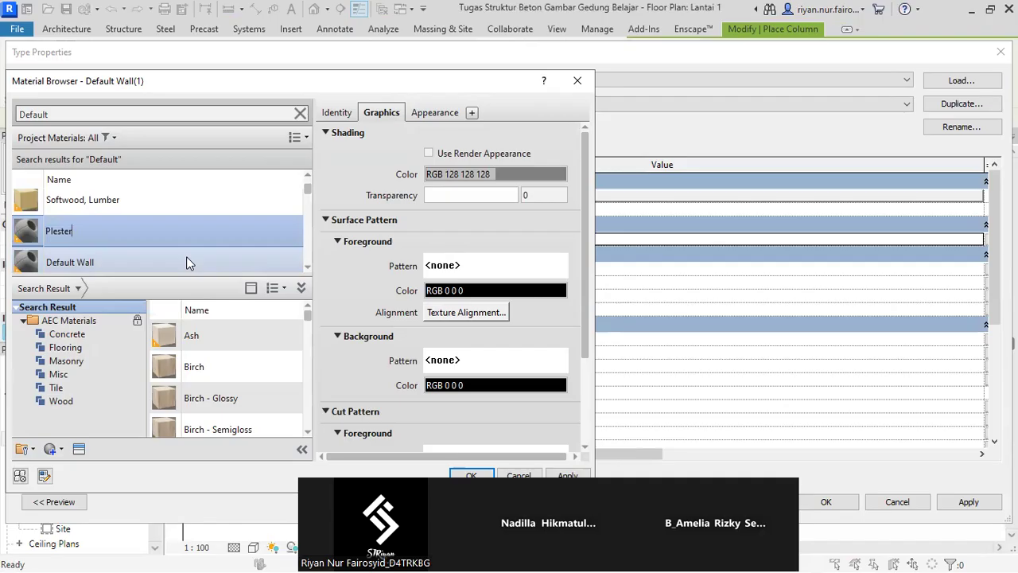
{"action": "type", "text": "Aci, Cat Beige"}
{"action": "left_click", "coordinate": [198, 209]}
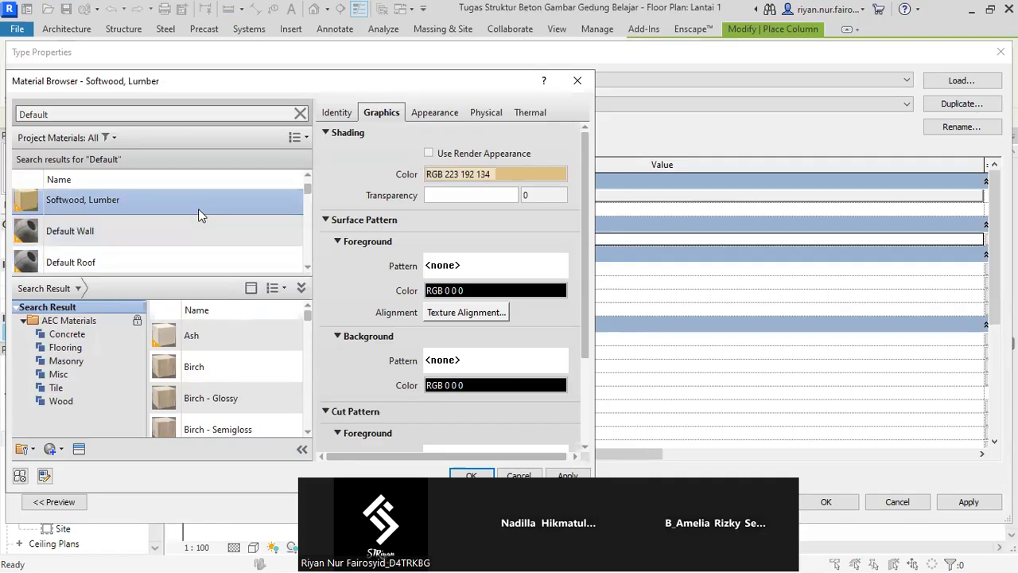
Search the materials for Plester and select Plester, Aci, Cat Beige
{"action": "double_click", "coordinate": [171, 114]}
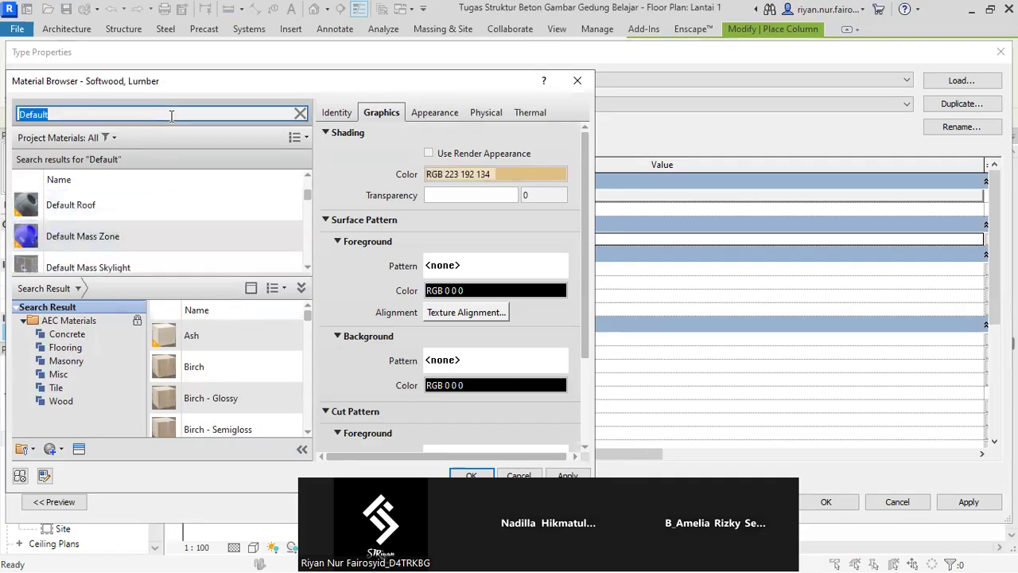
{"action": "type", "text": "Plesg"}
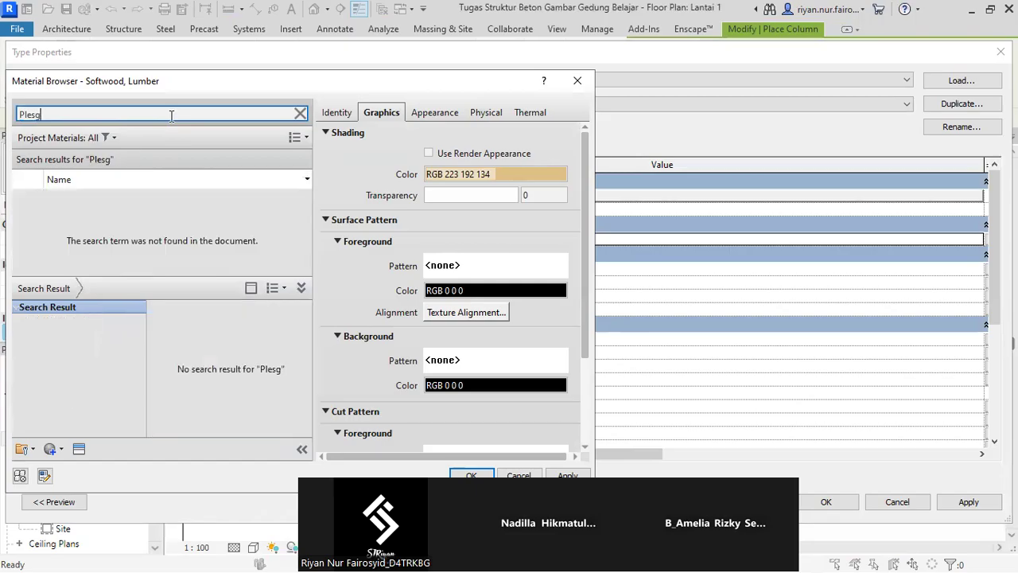
{"action": "key", "text": "BackSpace"}
{"action": "type", "text": "ter"}
{"action": "left_click", "coordinate": [133, 199]}
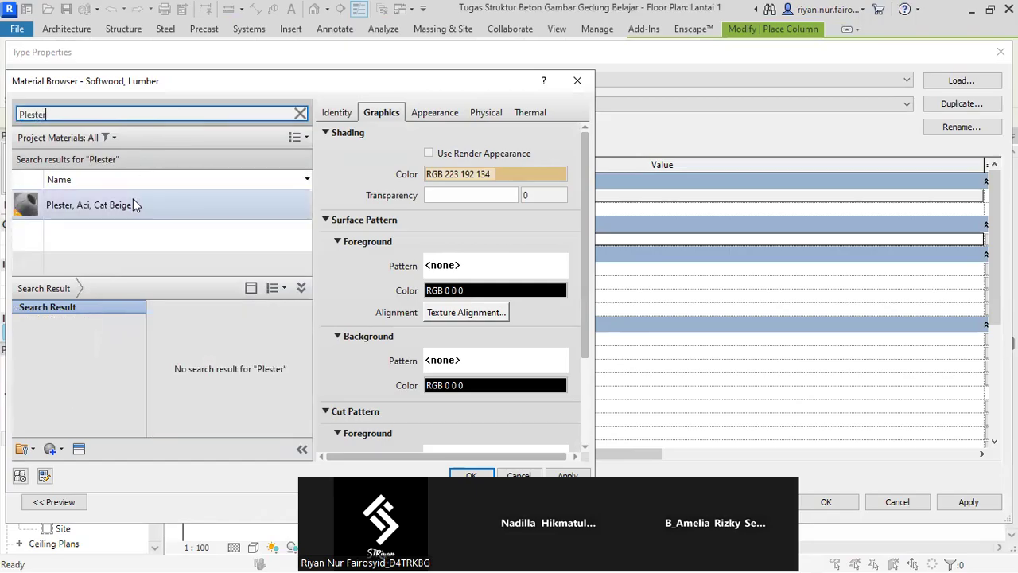
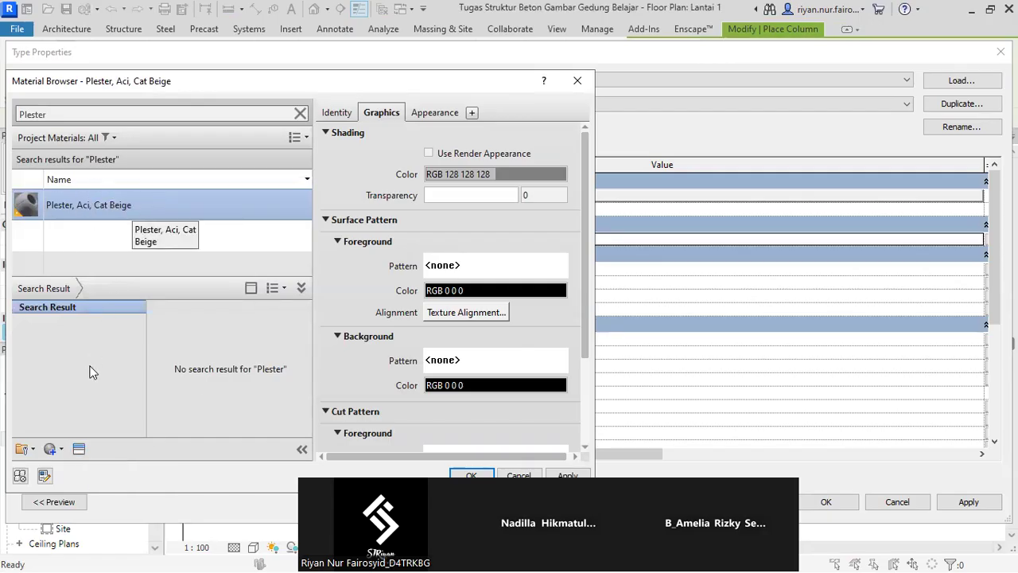
Replace the material's appearance with the matte Beige wall paint asset and use the render appearance for its shading
{"action": "left_click", "coordinate": [80, 449]}
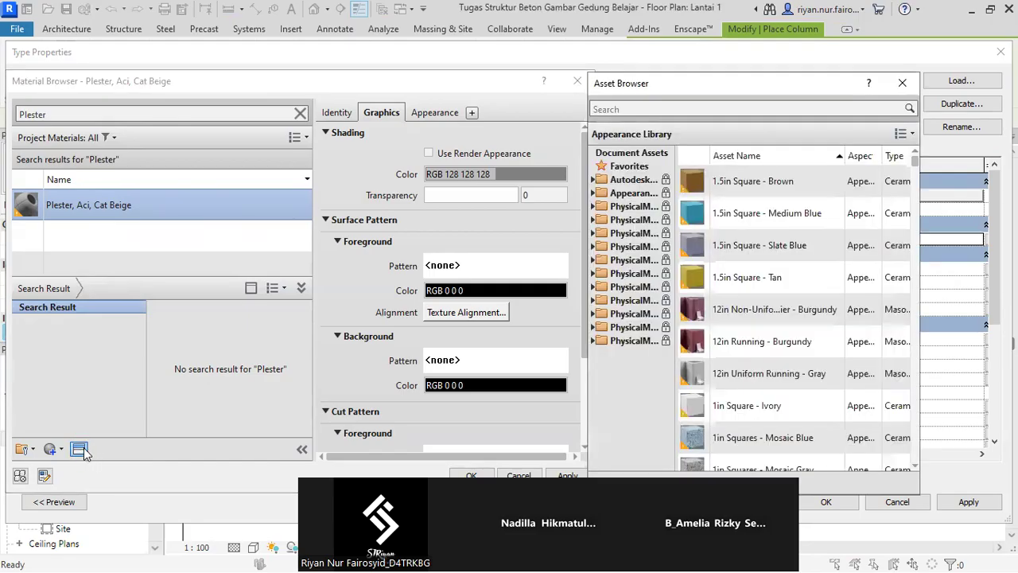
{"action": "left_click", "coordinate": [593, 195]}
{"action": "scroll", "coordinate": [636, 327], "scroll_direction": "down", "scroll_amount": 3}
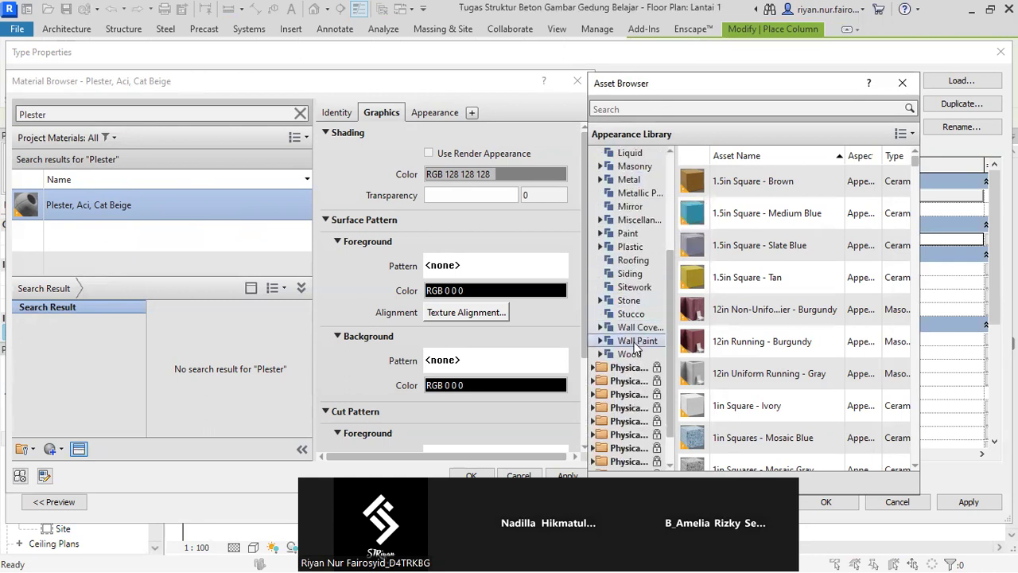
{"action": "left_click", "coordinate": [635, 342]}
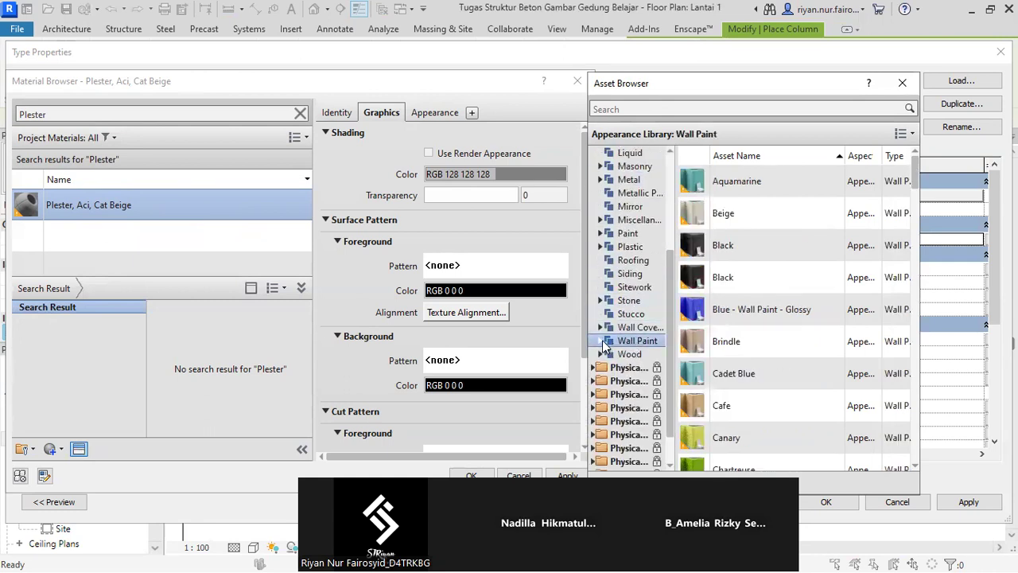
{"action": "left_click", "coordinate": [601, 340]}
{"action": "left_click", "coordinate": [636, 367]}
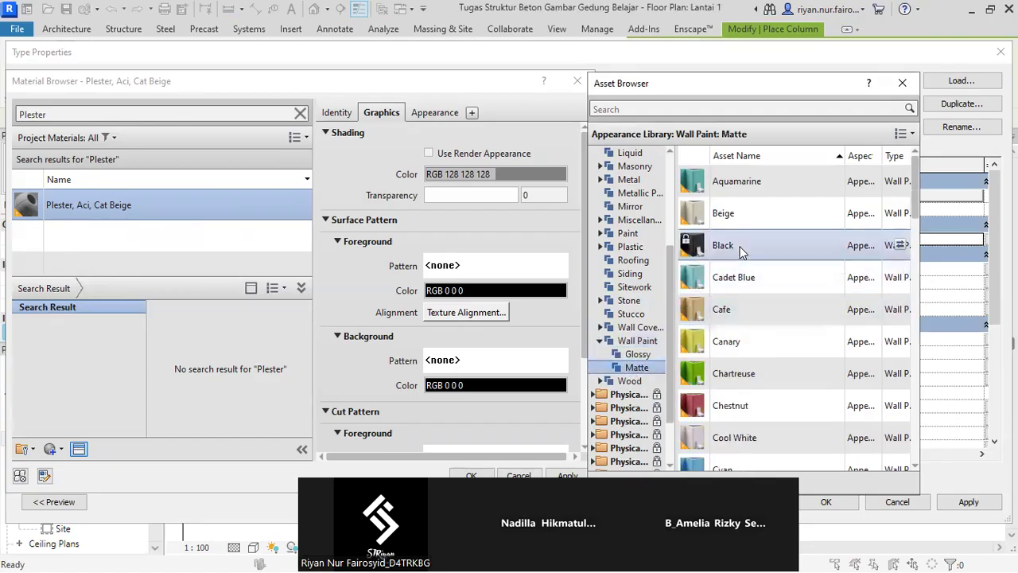
{"action": "left_click", "coordinate": [723, 213]}
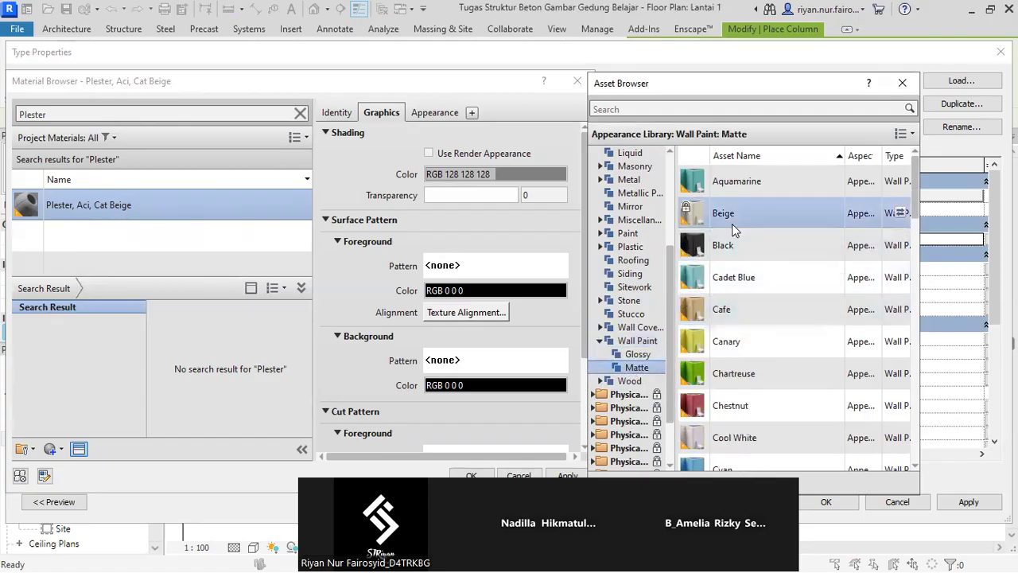
{"action": "left_click", "coordinate": [901, 215]}
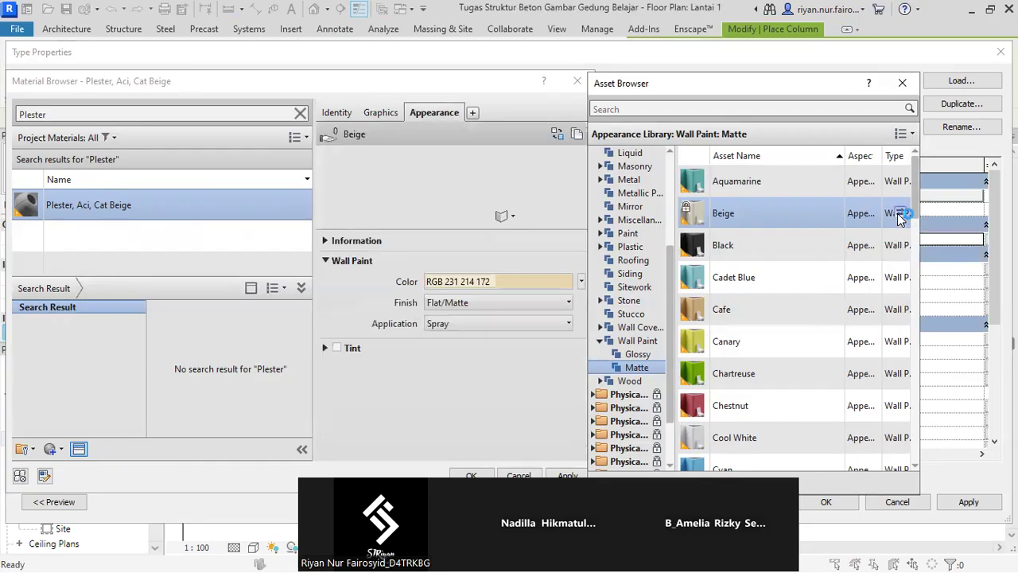
{"action": "left_click", "coordinate": [902, 83]}
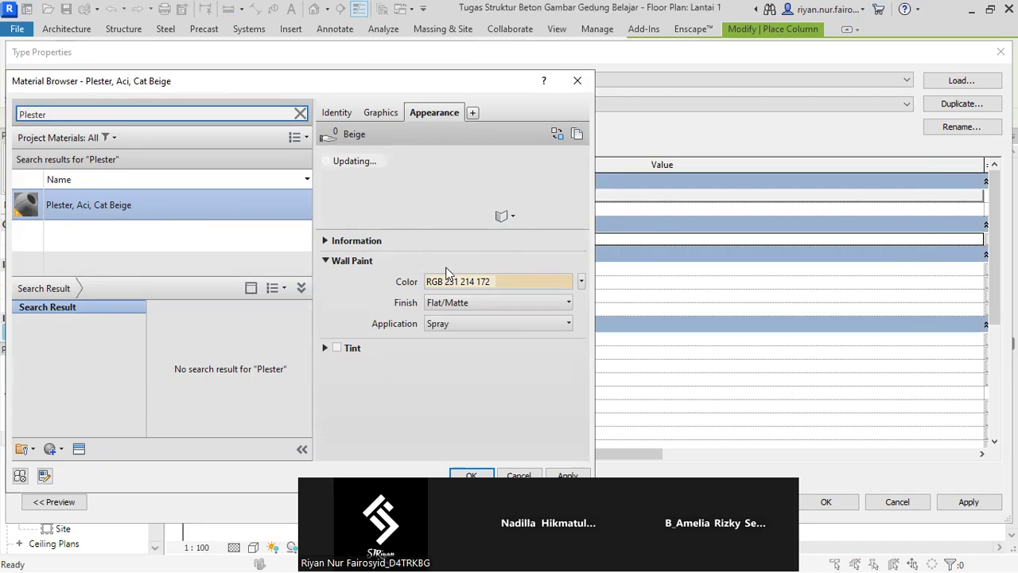
{"action": "left_click", "coordinate": [386, 113]}
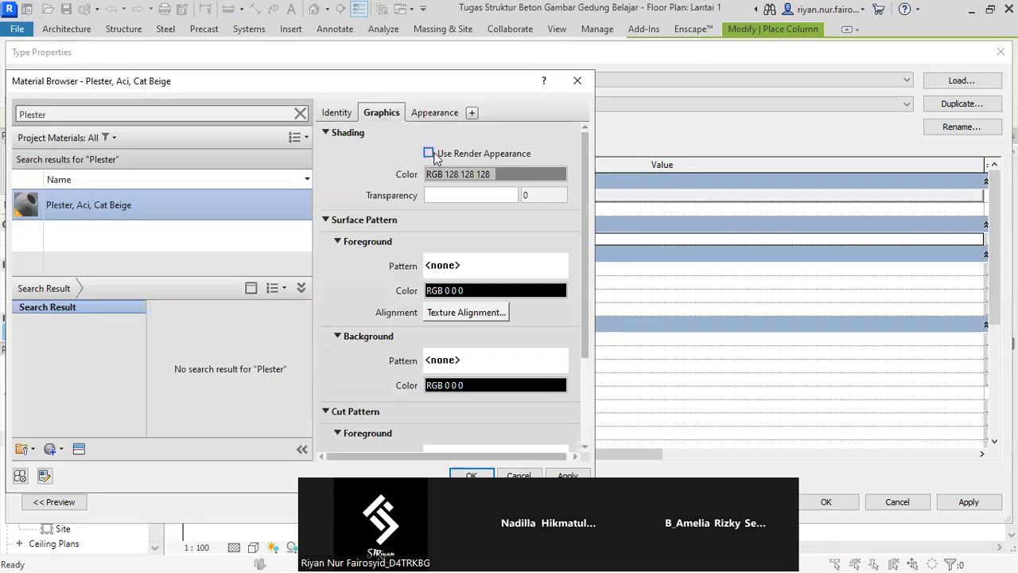
{"action": "left_click", "coordinate": [433, 154]}
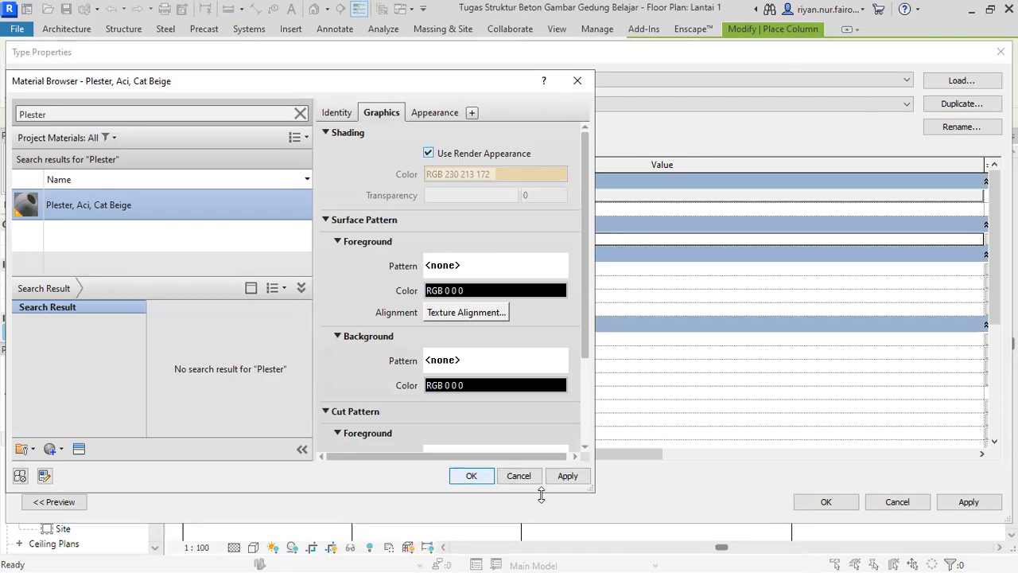
Assign the Plester, Aci, Cat Beige material to the 550x550mm column type and accept the type properties
{"action": "left_click", "coordinate": [565, 476]}
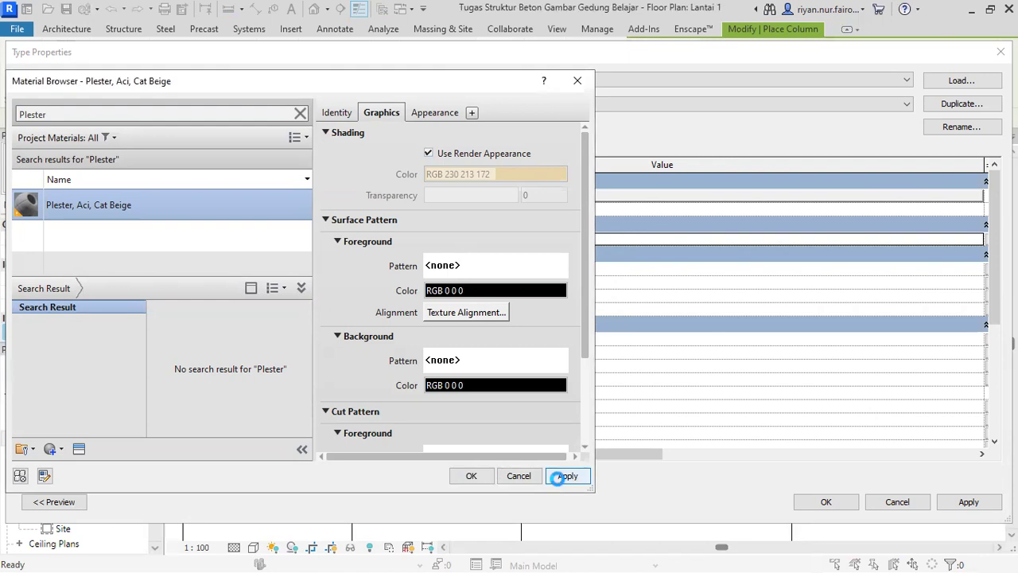
{"action": "left_click", "coordinate": [486, 477]}
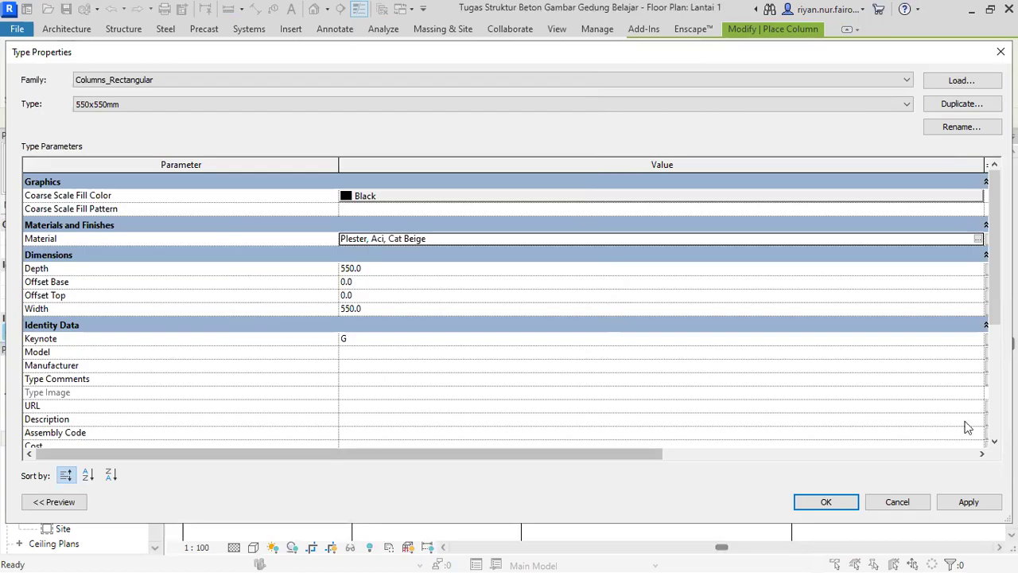
{"action": "left_click", "coordinate": [961, 501]}
{"action": "left_click", "coordinate": [824, 503]}
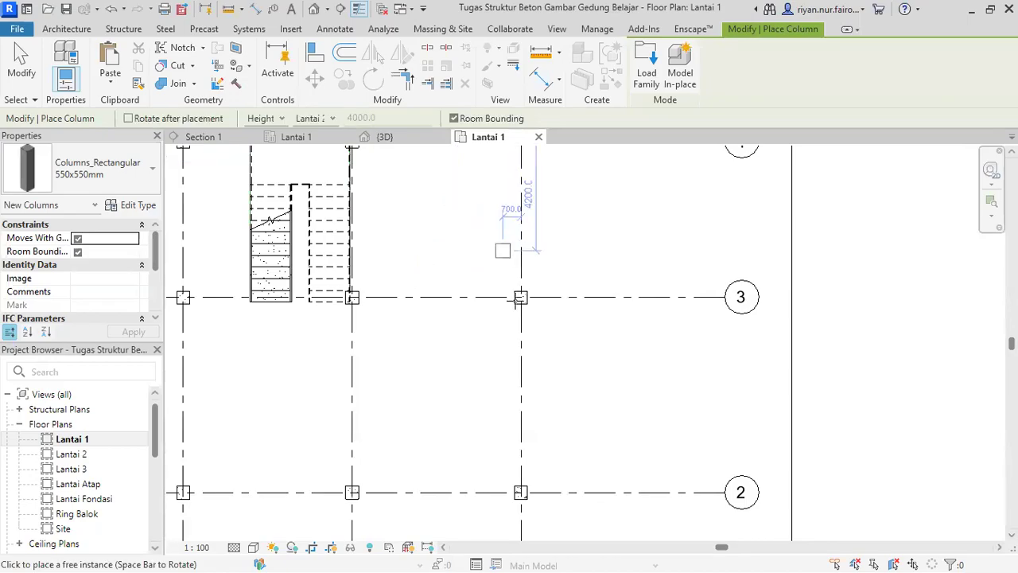
Open the East elevation and examine where the columns meet the beams at the Lantai 1 level
{"action": "scroll", "coordinate": [515, 300], "scroll_direction": "up", "scroll_amount": 5}
{"action": "scroll", "coordinate": [539, 342], "scroll_direction": "down", "scroll_amount": 3}
{"action": "middle_click_drag", "start_coordinate": [568, 314], "coordinate": [640, 158]}
{"action": "scroll", "coordinate": [609, 203], "scroll_direction": "down", "scroll_amount": 2}
{"action": "middle_click_drag", "start_coordinate": [609, 203], "coordinate": [620, 262]}
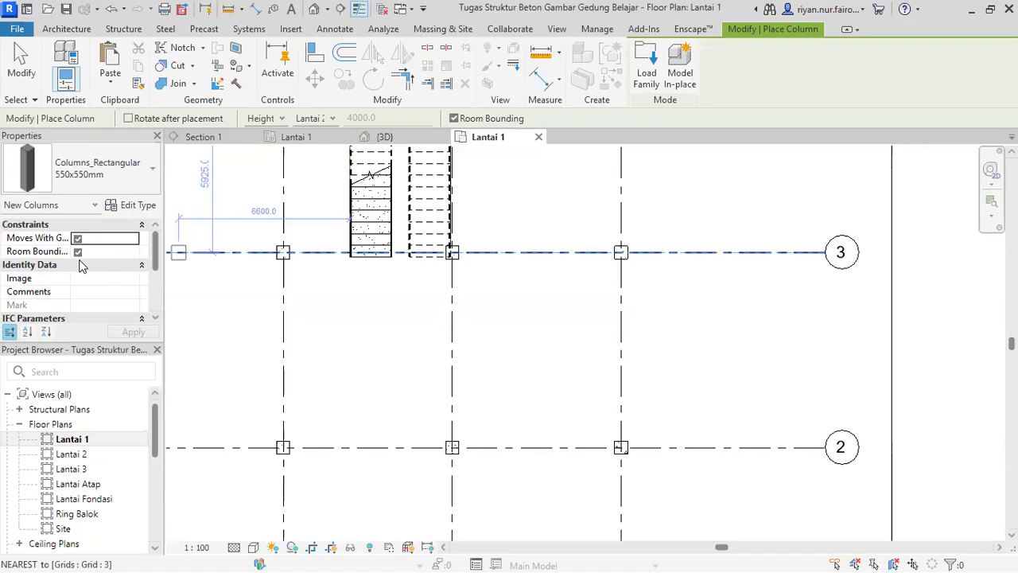
{"action": "scroll", "coordinate": [75, 461], "scroll_direction": "down", "scroll_amount": 5}
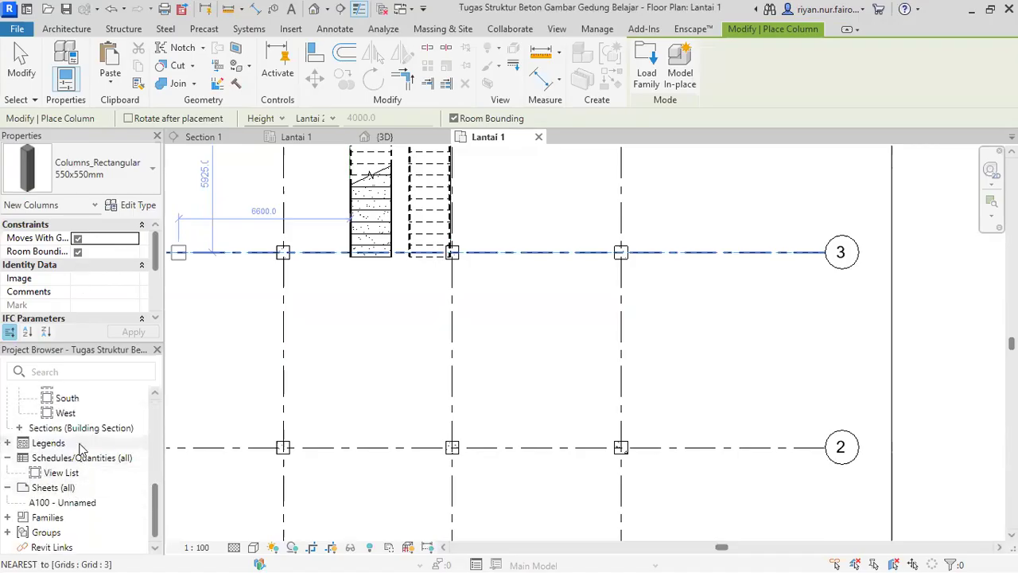
{"action": "scroll", "coordinate": [71, 443], "scroll_direction": "up", "scroll_amount": 4}
{"action": "left_click", "coordinate": [64, 517]}
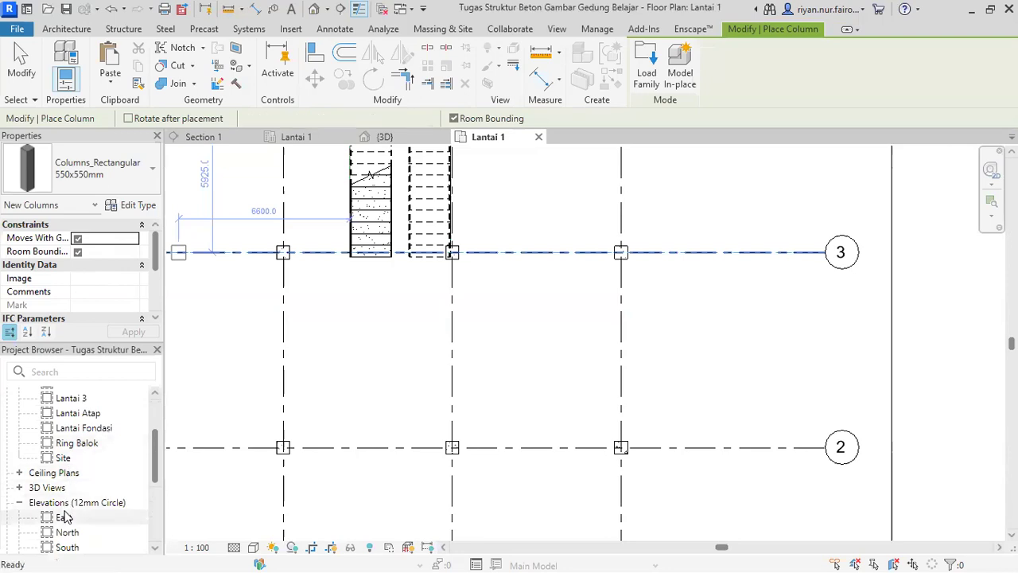
{"action": "double_click", "coordinate": [63, 516]}
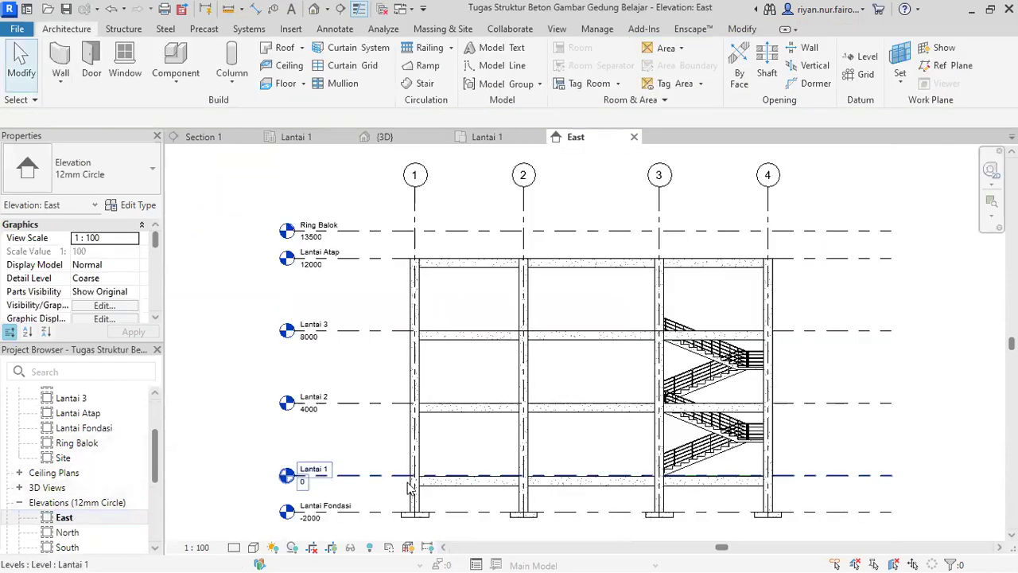
{"action": "scroll", "coordinate": [421, 477], "scroll_direction": "up", "scroll_amount": 5}
{"action": "scroll", "coordinate": [433, 461], "scroll_direction": "down", "scroll_amount": 3}
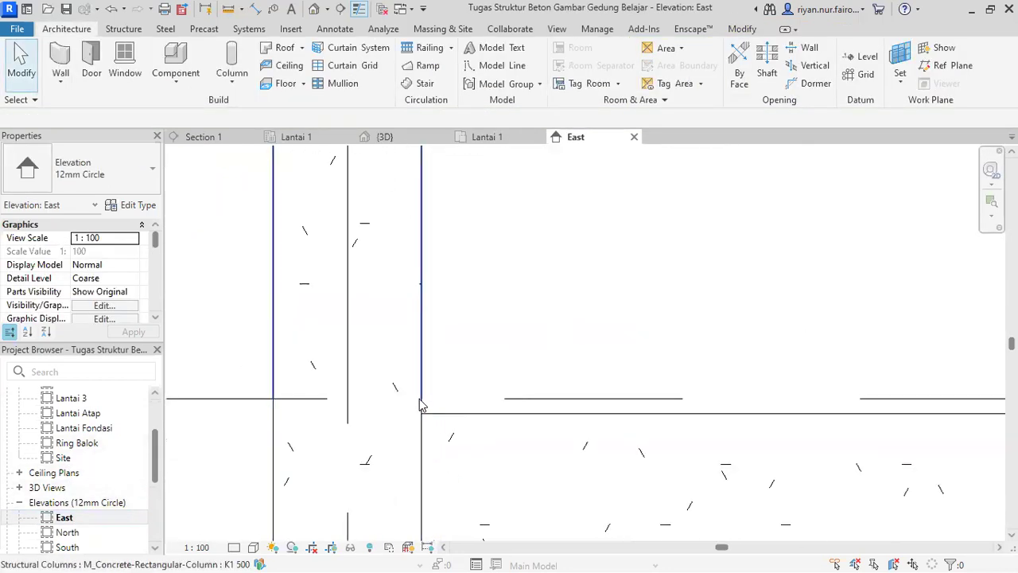
{"action": "scroll", "coordinate": [422, 411], "scroll_direction": "down", "scroll_amount": 5}
{"action": "scroll", "coordinate": [414, 312], "scroll_direction": "down", "scroll_amount": 3}
{"action": "scroll", "coordinate": [390, 384], "scroll_direction": "up", "scroll_amount": 5}
{"action": "scroll", "coordinate": [408, 265], "scroll_direction": "down", "scroll_amount": 2}
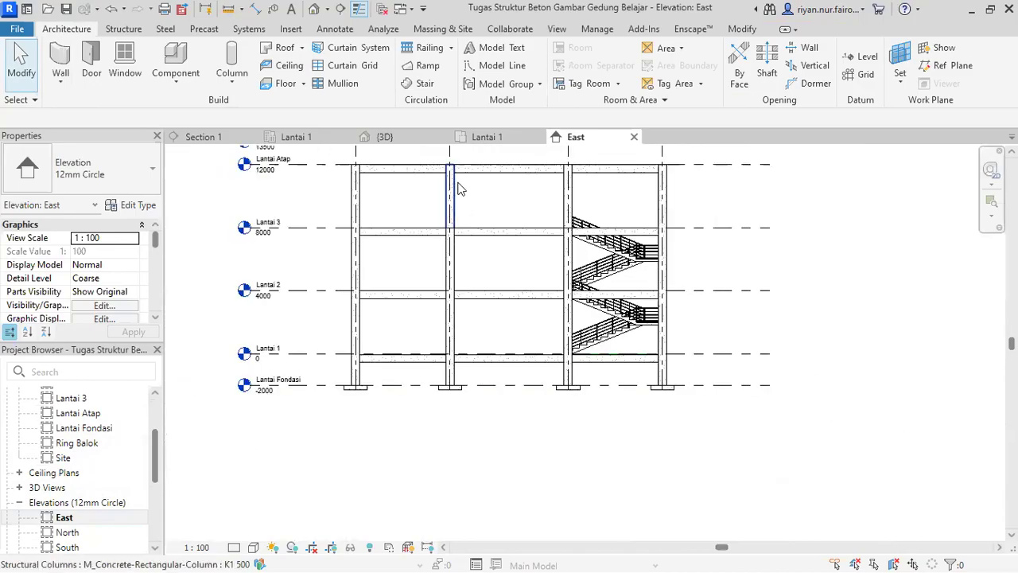
Return to the Lantai 1 floor plan and look through its view properties
{"action": "left_click", "coordinate": [487, 136]}
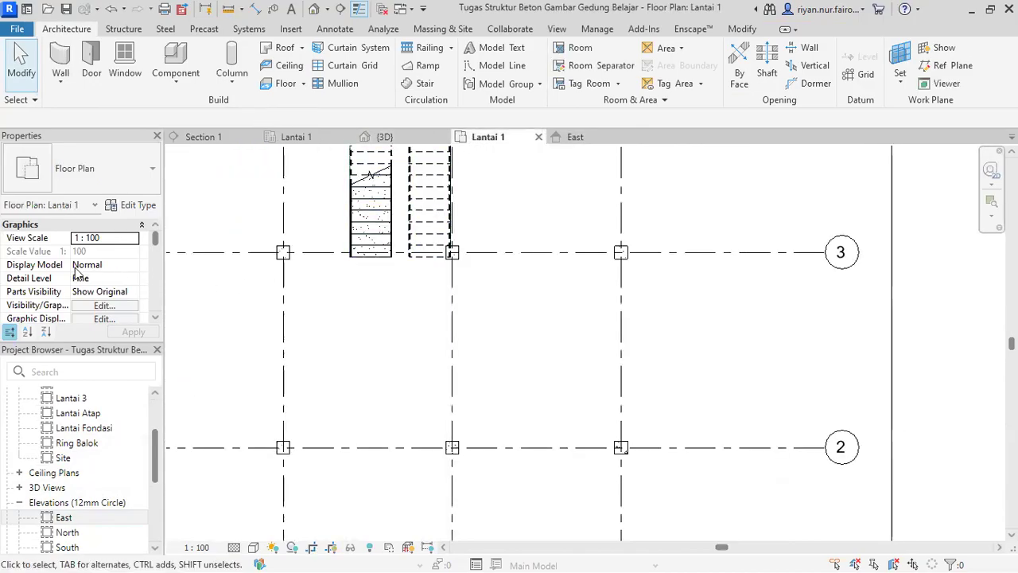
{"action": "scroll", "coordinate": [77, 274], "scroll_direction": "down", "scroll_amount": 4}
{"action": "scroll", "coordinate": [77, 274], "scroll_direction": "up", "scroll_amount": 3}
{"action": "scroll", "coordinate": [78, 274], "scroll_direction": "down", "scroll_amount": 7}
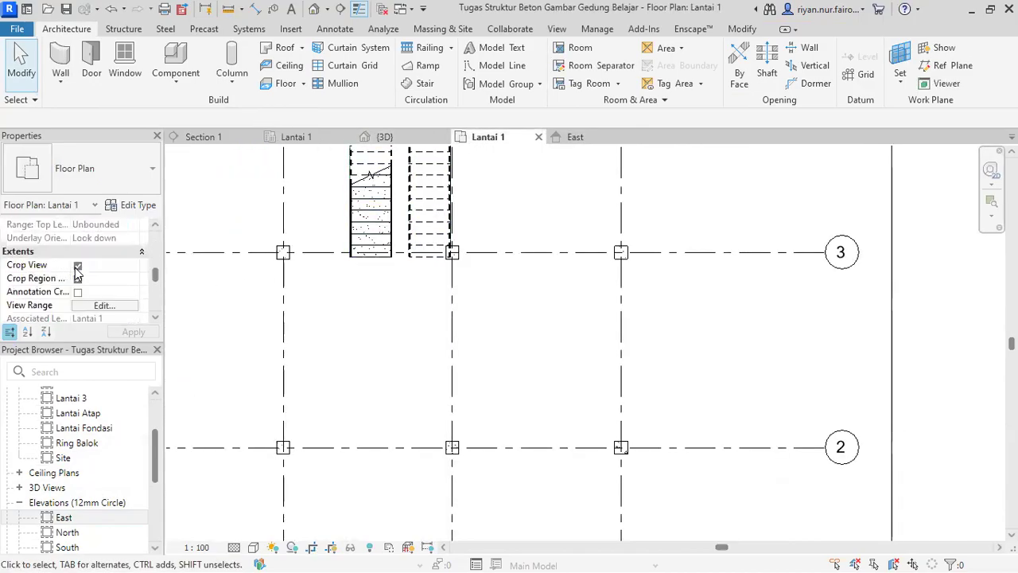
{"action": "scroll", "coordinate": [76, 273], "scroll_direction": "up", "scroll_amount": 6}
{"action": "scroll", "coordinate": [77, 273], "scroll_direction": "up", "scroll_amount": 3}
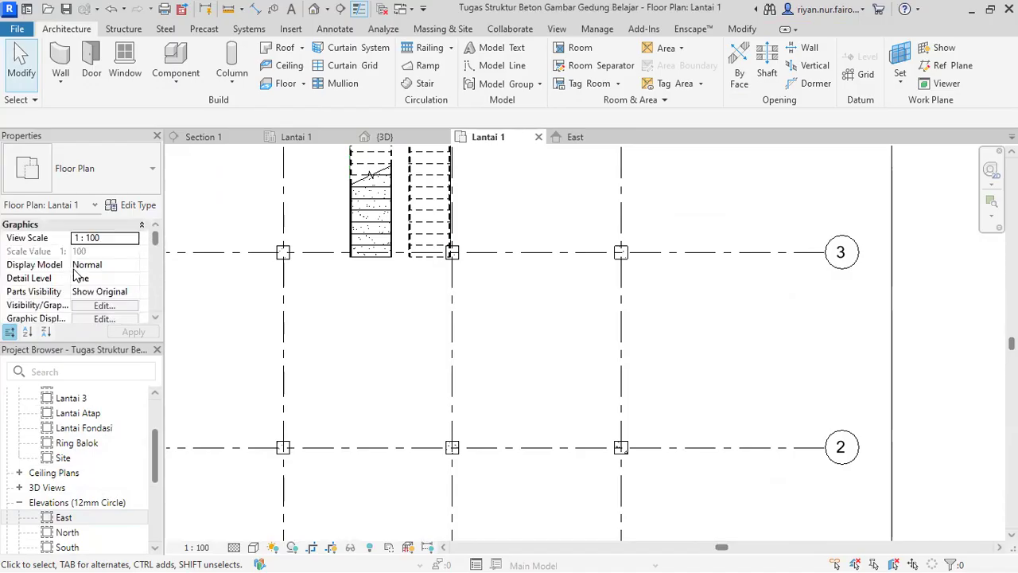
{"action": "scroll", "coordinate": [77, 275], "scroll_direction": "down", "scroll_amount": 1}
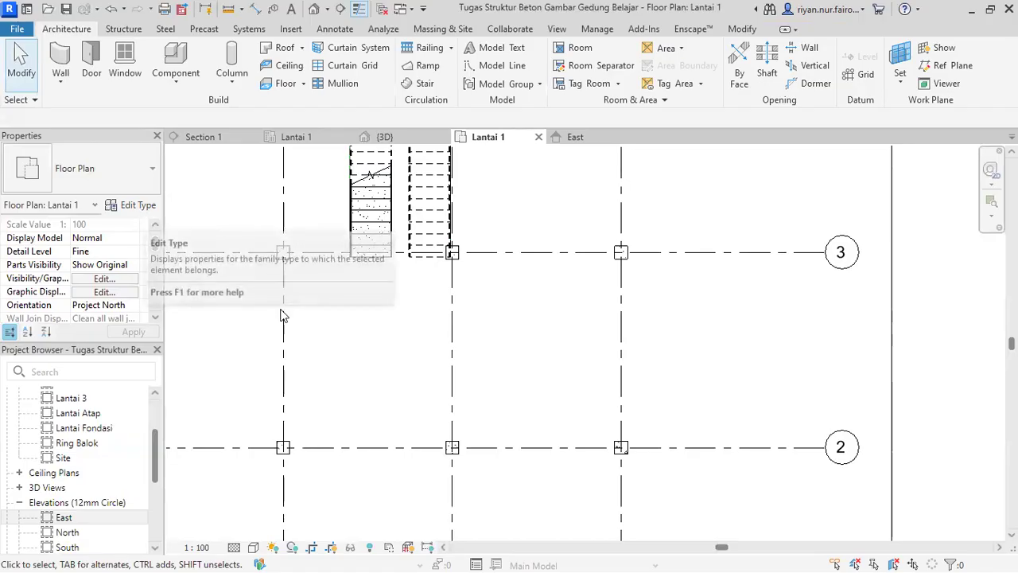
{"action": "scroll", "coordinate": [350, 373], "scroll_direction": "down", "scroll_amount": 3}
{"action": "scroll", "coordinate": [435, 339], "scroll_direction": "up", "scroll_amount": 2}
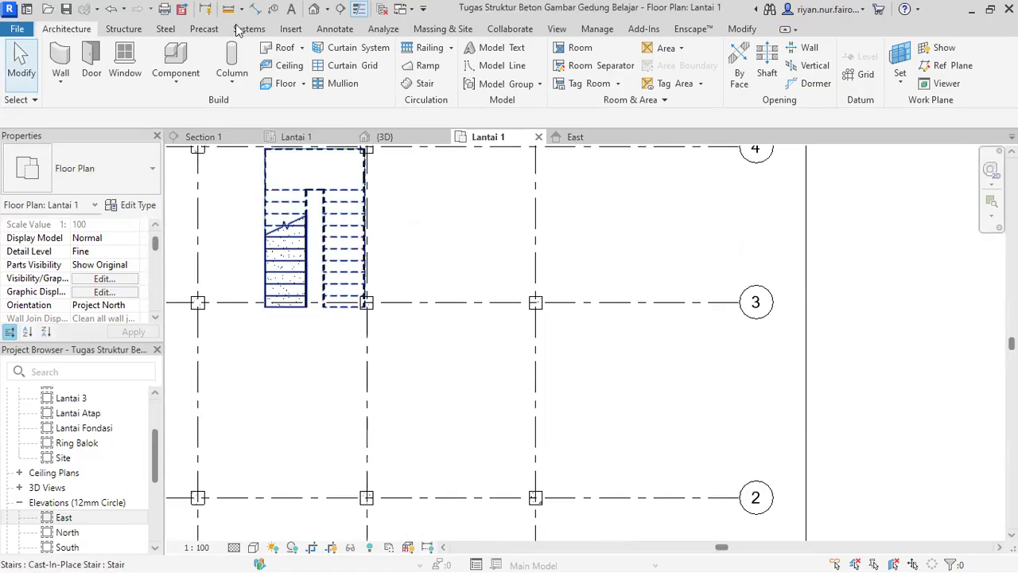
Start an architectural column and set the 550x550mm type's Offset Base to -50
{"action": "left_click", "coordinate": [235, 85]}
{"action": "left_click", "coordinate": [274, 138]}
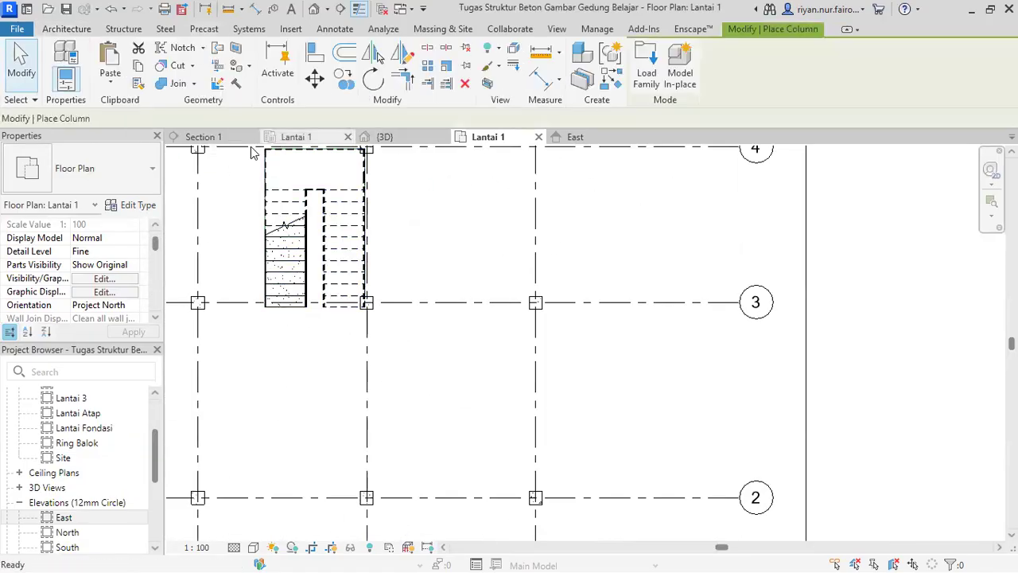
{"action": "scroll", "coordinate": [94, 262], "scroll_direction": "down", "scroll_amount": 3}
{"action": "scroll", "coordinate": [92, 259], "scroll_direction": "up", "scroll_amount": 4}
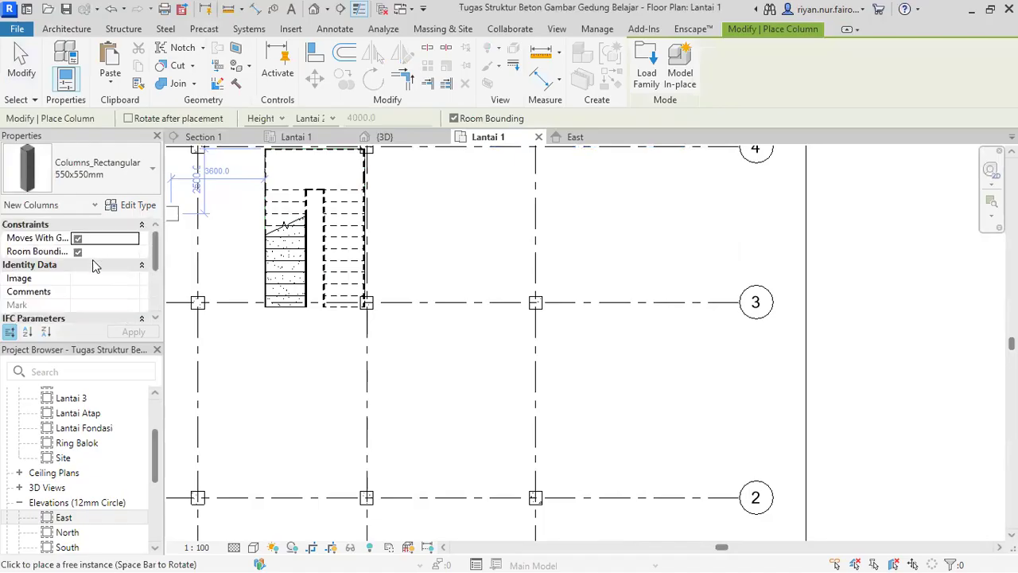
{"action": "scroll", "coordinate": [107, 252], "scroll_direction": "down", "scroll_amount": 4}
{"action": "scroll", "coordinate": [109, 253], "scroll_direction": "up", "scroll_amount": 4}
{"action": "left_click", "coordinate": [130, 205]}
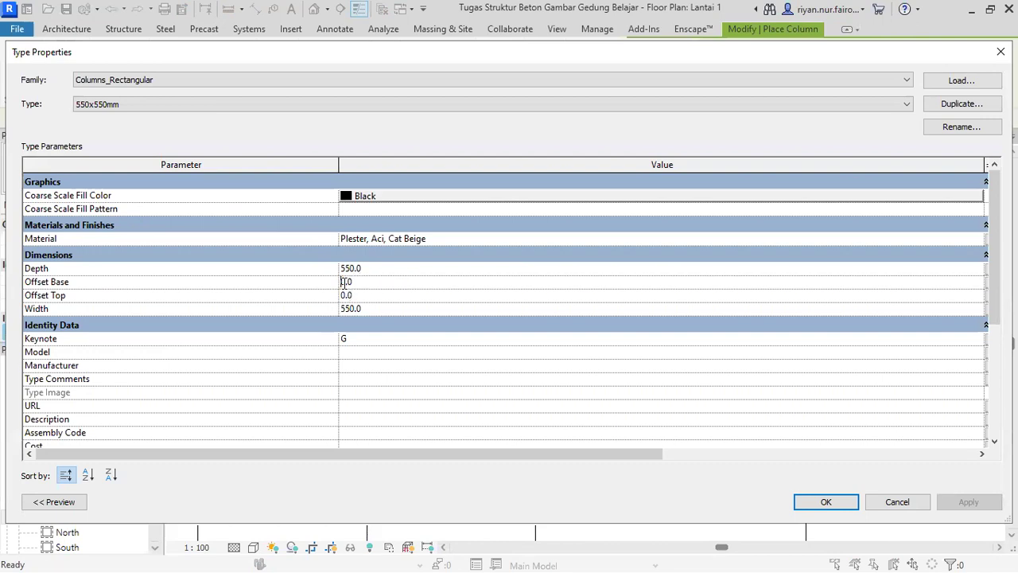
{"action": "type", "text": "5"}
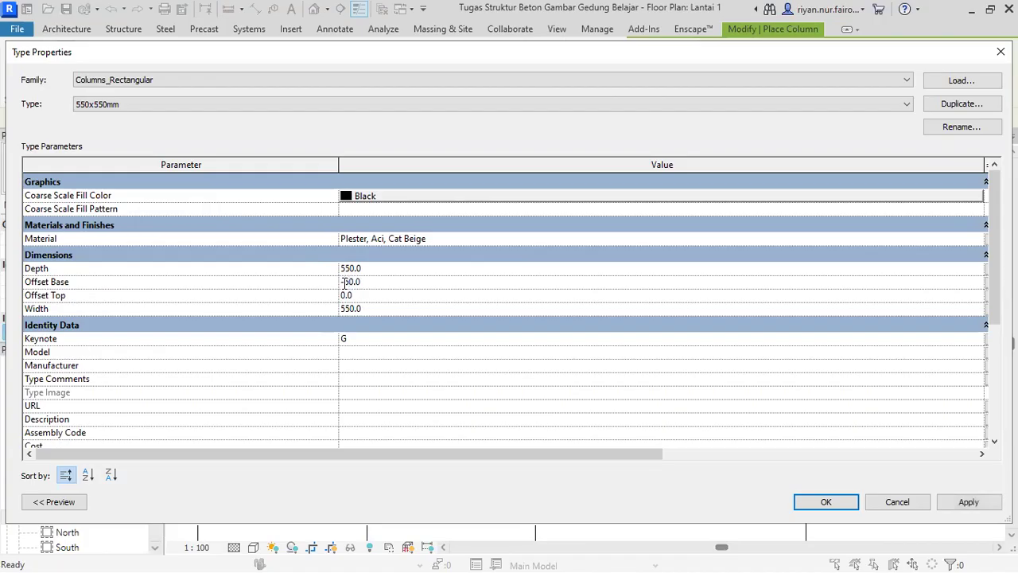
{"action": "left_click", "coordinate": [972, 505]}
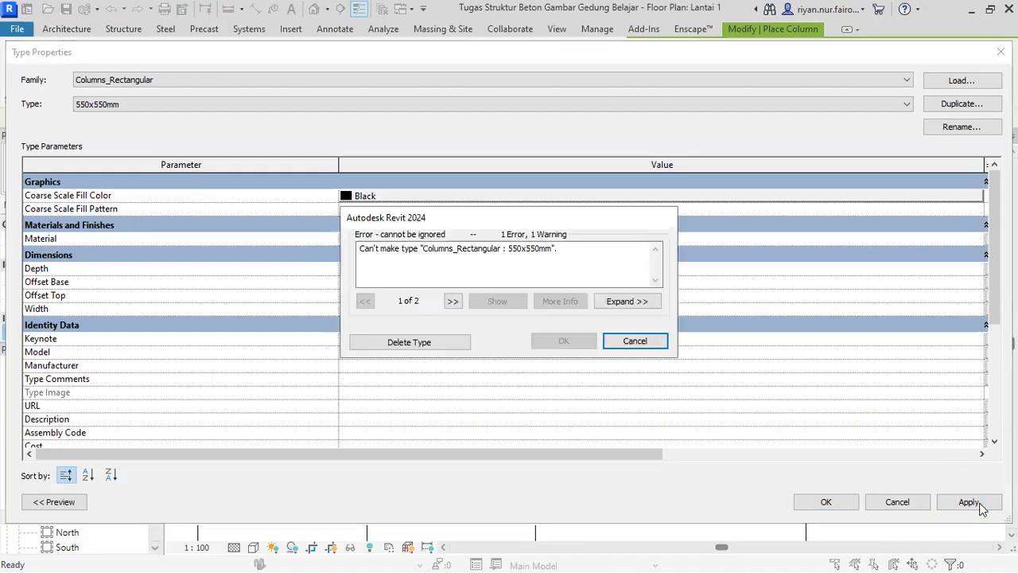
{"action": "left_click", "coordinate": [632, 341]}
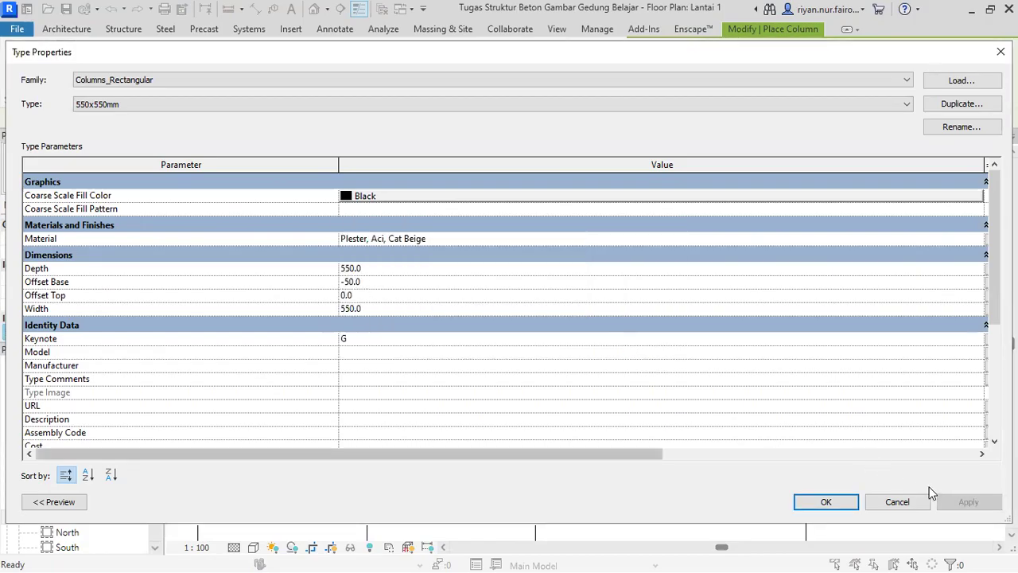
{"action": "left_click", "coordinate": [822, 501]}
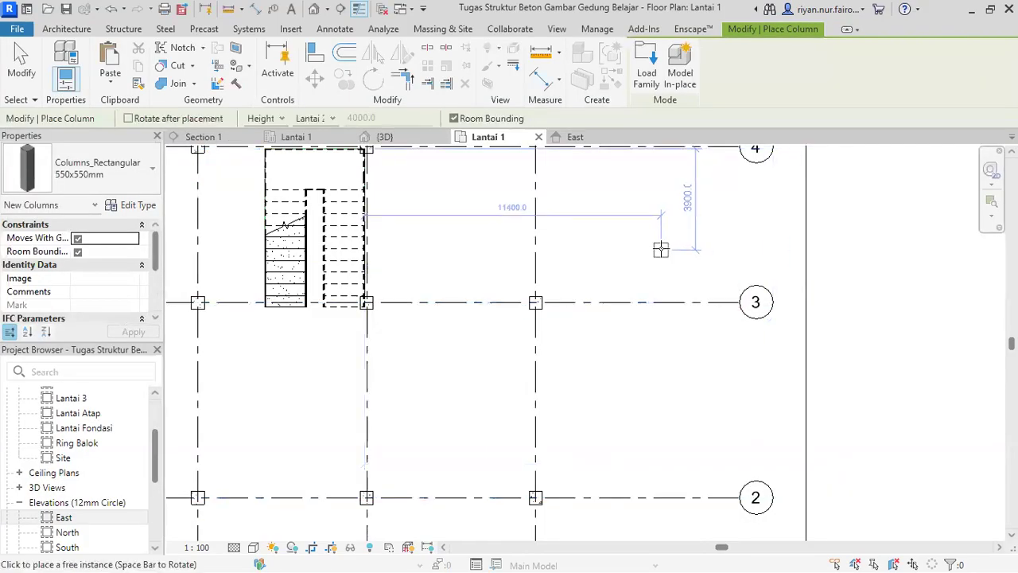
Place 550x550mm architectural columns over the four structural columns where grids 2 and 3 cross grid G and the adjacent grid line
{"action": "scroll", "coordinate": [554, 245], "scroll_direction": "up", "scroll_amount": 2}
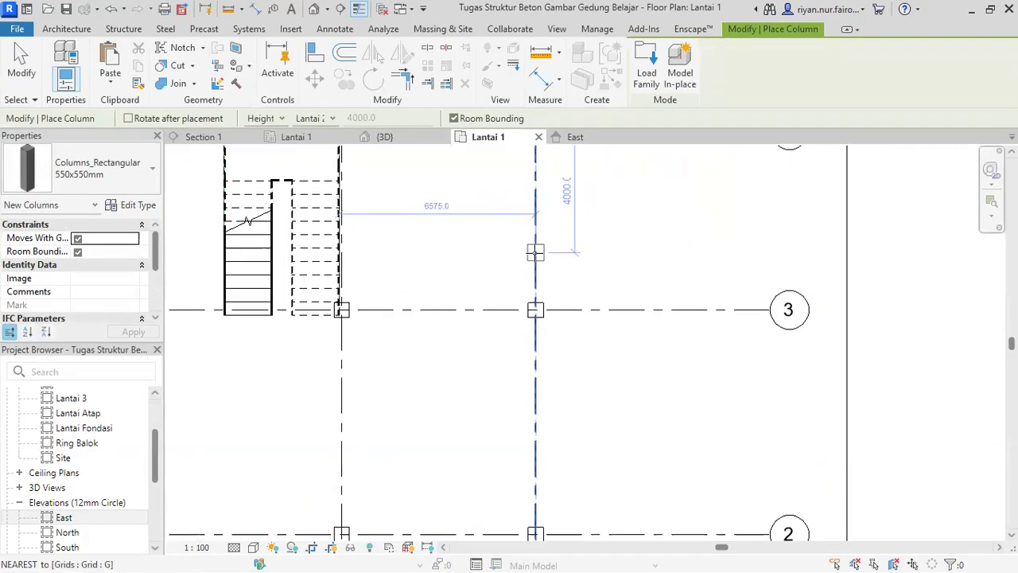
{"action": "scroll", "coordinate": [536, 250], "scroll_direction": "down", "scroll_amount": 4}
{"action": "scroll", "coordinate": [540, 402], "scroll_direction": "up", "scroll_amount": 6}
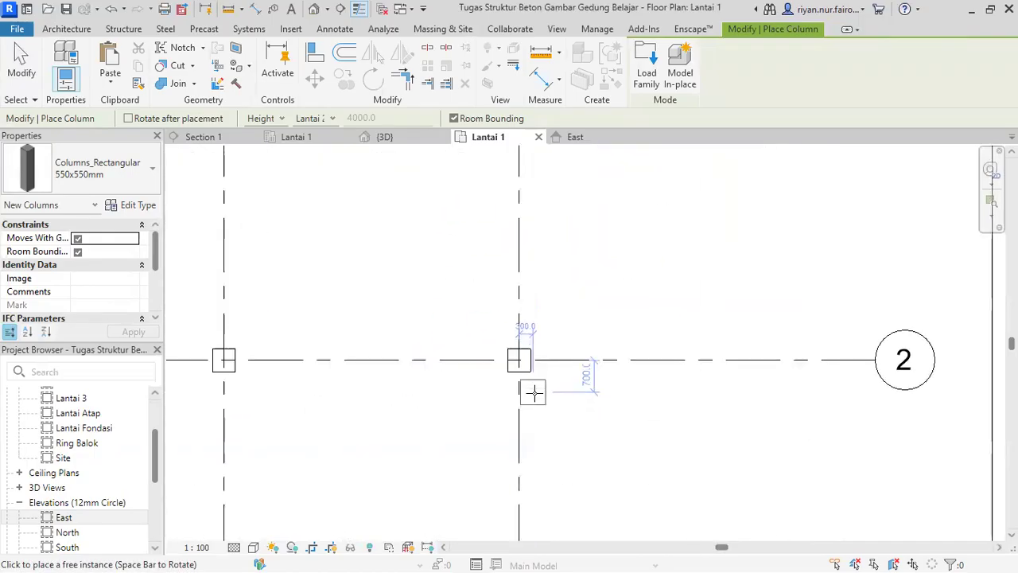
{"action": "middle_click_drag", "start_coordinate": [400, 350], "coordinate": [910, 361]}
{"action": "left_click", "coordinate": [567, 354]}
{"action": "scroll", "coordinate": [625, 229], "scroll_direction": "down", "scroll_amount": 2}
{"action": "middle_click_drag", "start_coordinate": [638, 241], "coordinate": [556, 420]}
{"action": "middle_click_drag", "start_coordinate": [601, 252], "coordinate": [574, 375]}
{"action": "scroll", "coordinate": [509, 292], "scroll_direction": "up", "scroll_amount": 4}
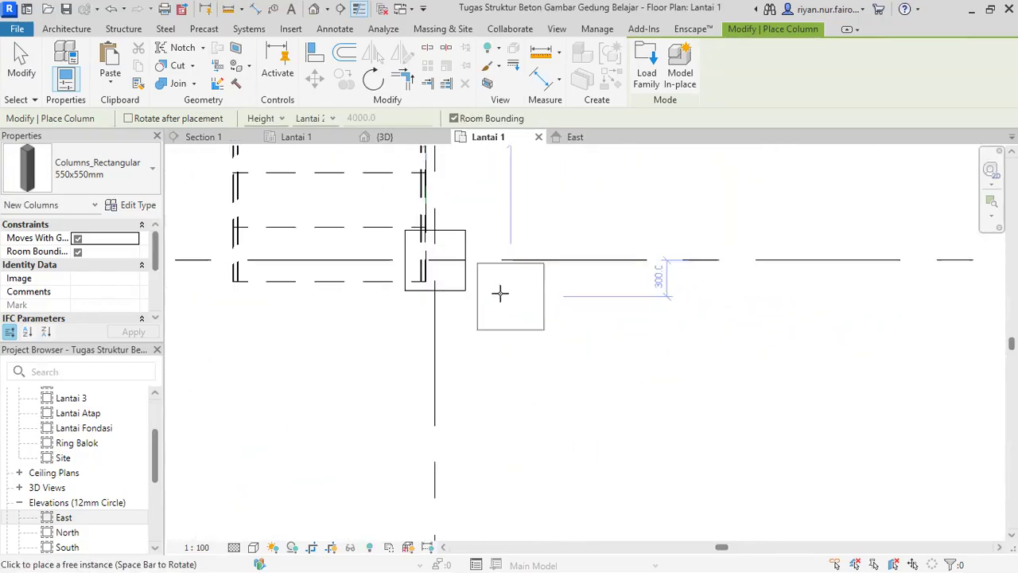
{"action": "left_click", "coordinate": [438, 257]}
{"action": "middle_click_drag", "start_coordinate": [659, 246], "coordinate": [415, 260]}
{"action": "middle_click_drag", "start_coordinate": [773, 249], "coordinate": [532, 266]}
{"action": "scroll", "coordinate": [539, 265], "scroll_direction": "up", "scroll_amount": 1}
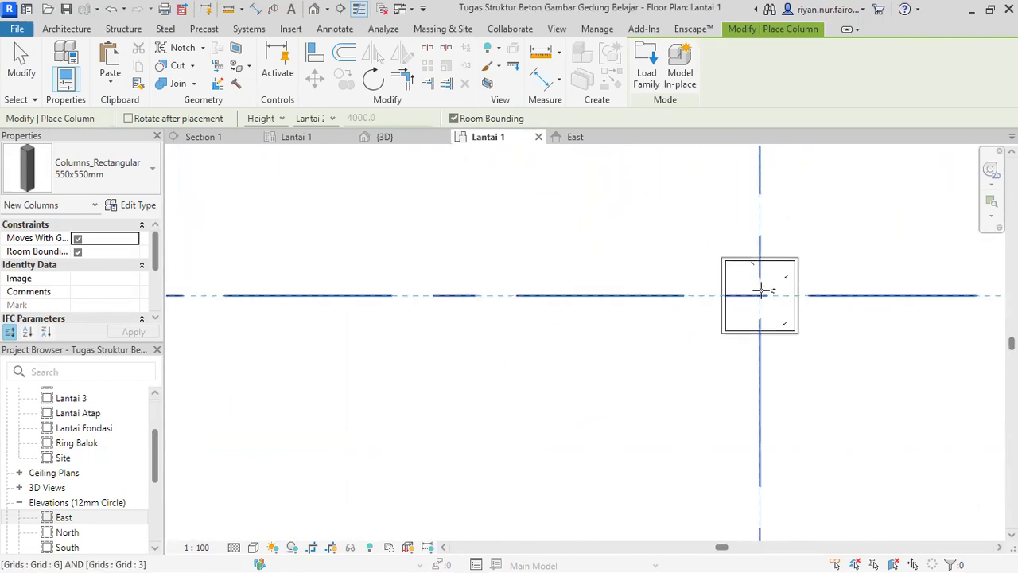
{"action": "scroll", "coordinate": [564, 246], "scroll_direction": "down", "scroll_amount": 5}
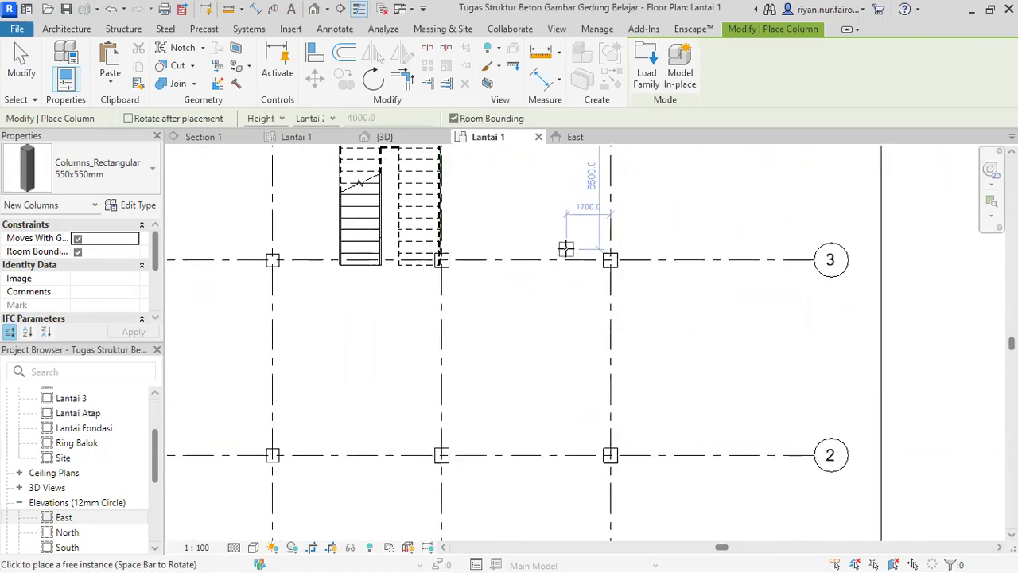
{"action": "key", "text": "Escape"}
{"action": "key", "text": "Escape"}
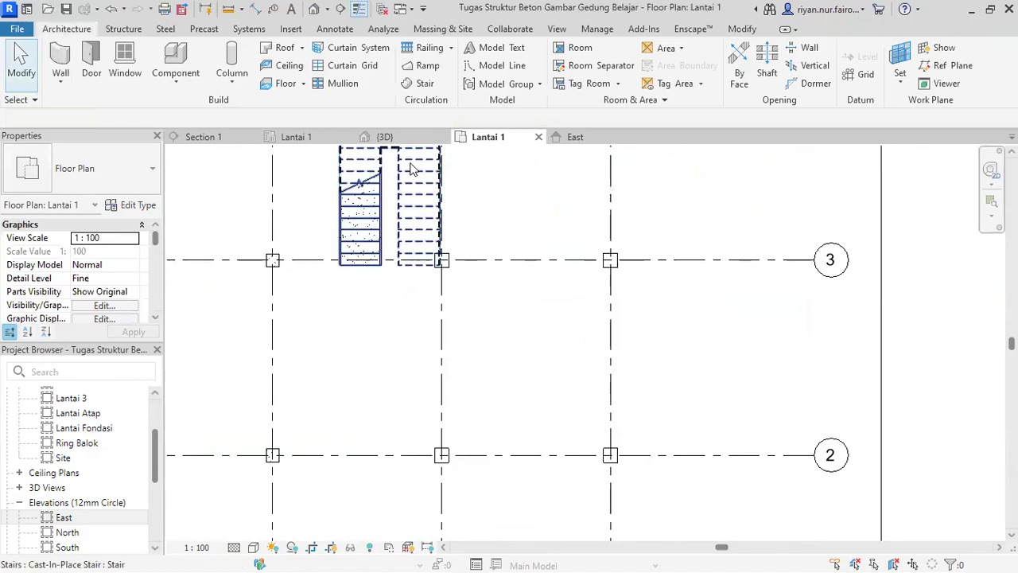
Open the 3D view and inspect the beige architectural columns around the Lantai 1 structural columns
{"action": "left_click", "coordinate": [390, 138]}
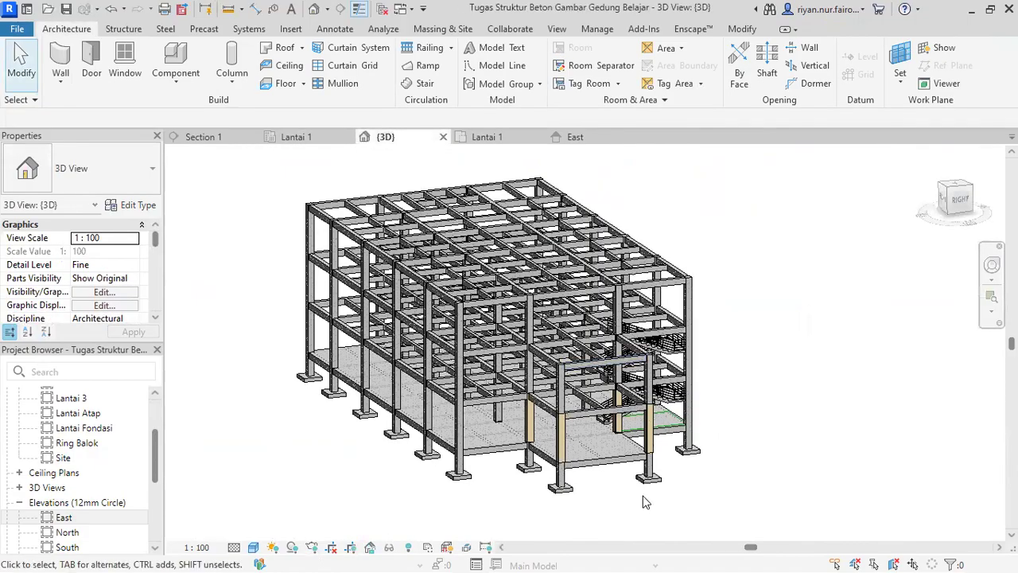
{"action": "scroll", "coordinate": [476, 358], "scroll_direction": "up", "scroll_amount": 5}
{"action": "middle_click_drag", "start_coordinate": [476, 353], "coordinate": [435, 345], "text": "shift"}
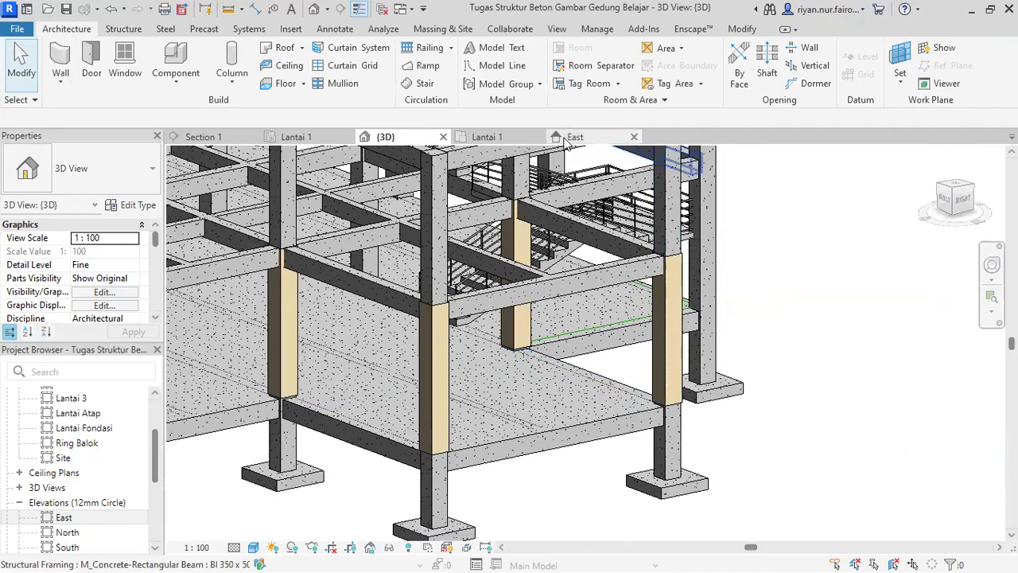
Start an architectural wall in the Lantai 1 floor plan and choose the Wall-Ext_215Bwk basic wall type
{"action": "left_click", "coordinate": [492, 140]}
{"action": "scroll", "coordinate": [470, 277], "scroll_direction": "down", "scroll_amount": 3}
{"action": "scroll", "coordinate": [446, 274], "scroll_direction": "up", "scroll_amount": 3}
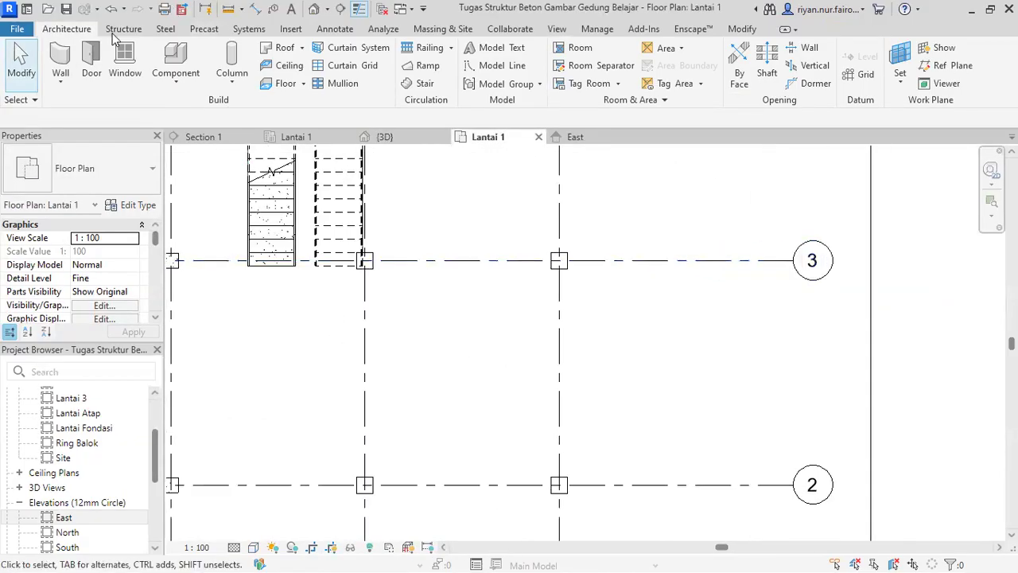
{"action": "left_click", "coordinate": [65, 62]}
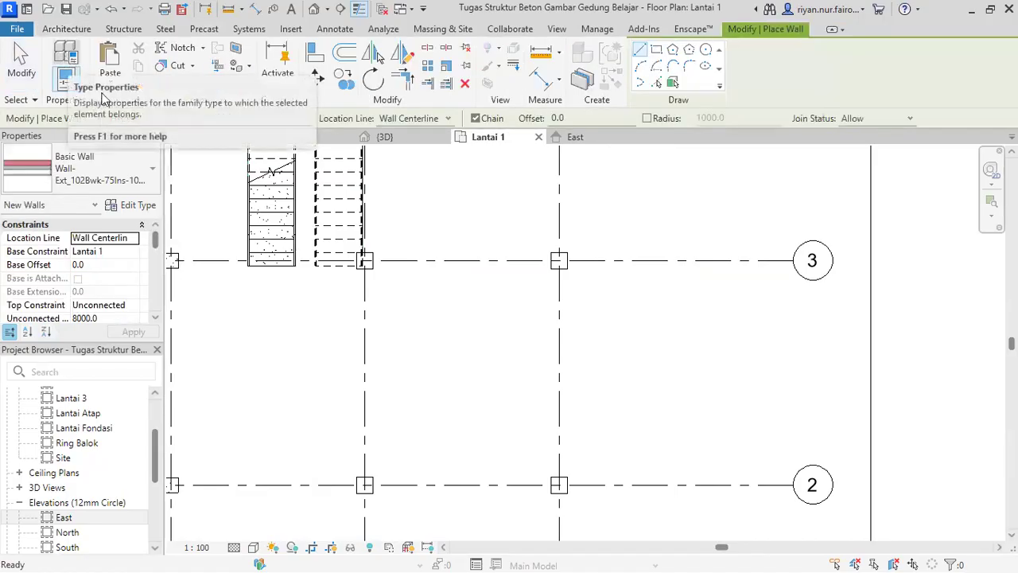
{"action": "left_click", "coordinate": [127, 181]}
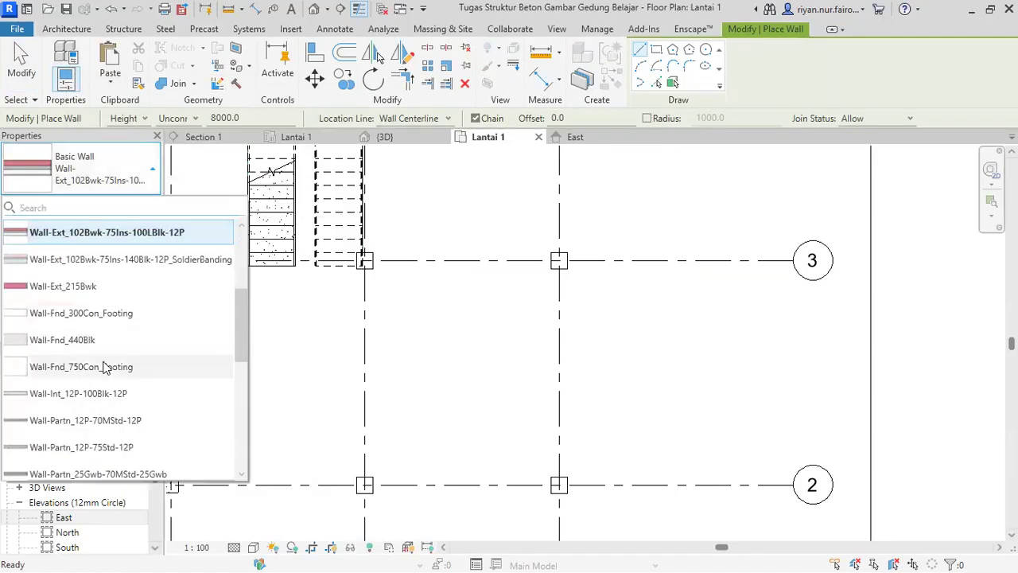
{"action": "scroll", "coordinate": [89, 343], "scroll_direction": "down", "scroll_amount": 2}
{"action": "scroll", "coordinate": [89, 343], "scroll_direction": "down", "scroll_amount": 2}
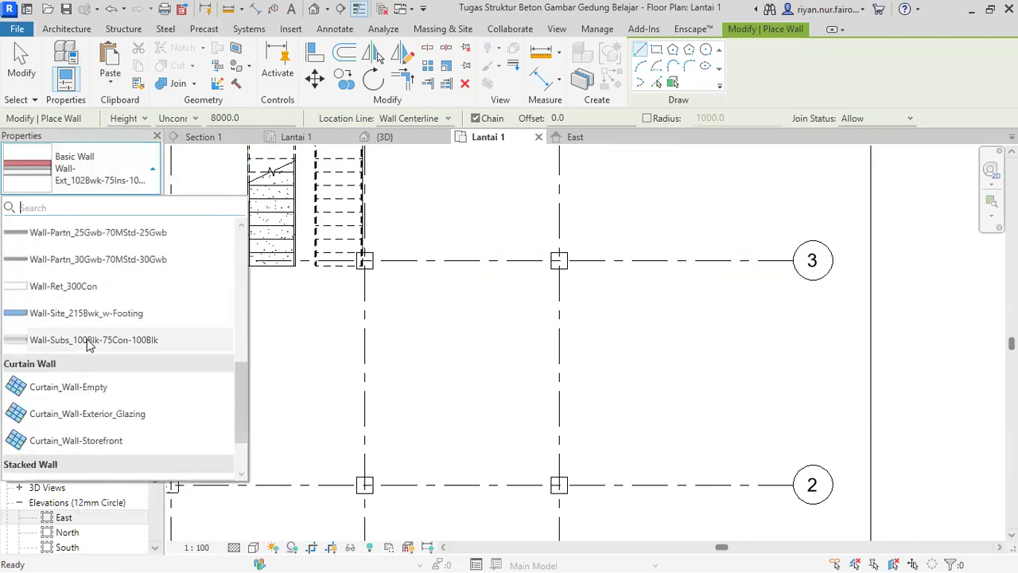
{"action": "scroll", "coordinate": [85, 345], "scroll_direction": "up", "scroll_amount": 10}
{"action": "scroll", "coordinate": [109, 274], "scroll_direction": "up", "scroll_amount": 1}
{"action": "scroll", "coordinate": [108, 280], "scroll_direction": "down", "scroll_amount": 2}
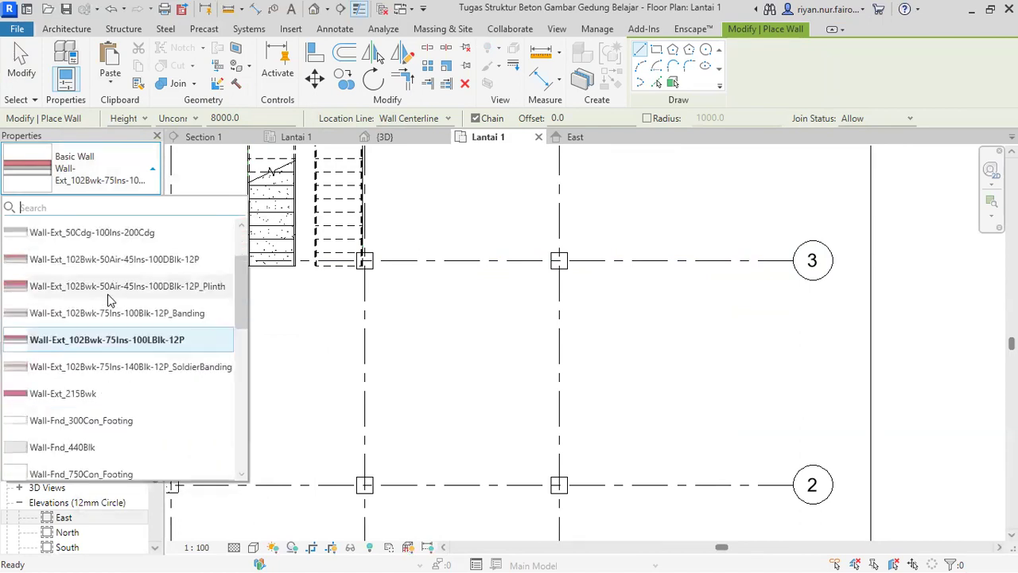
{"action": "scroll", "coordinate": [89, 365], "scroll_direction": "up", "scroll_amount": 2}
{"action": "scroll", "coordinate": [89, 365], "scroll_direction": "down", "scroll_amount": 2}
{"action": "left_click", "coordinate": [97, 312]}
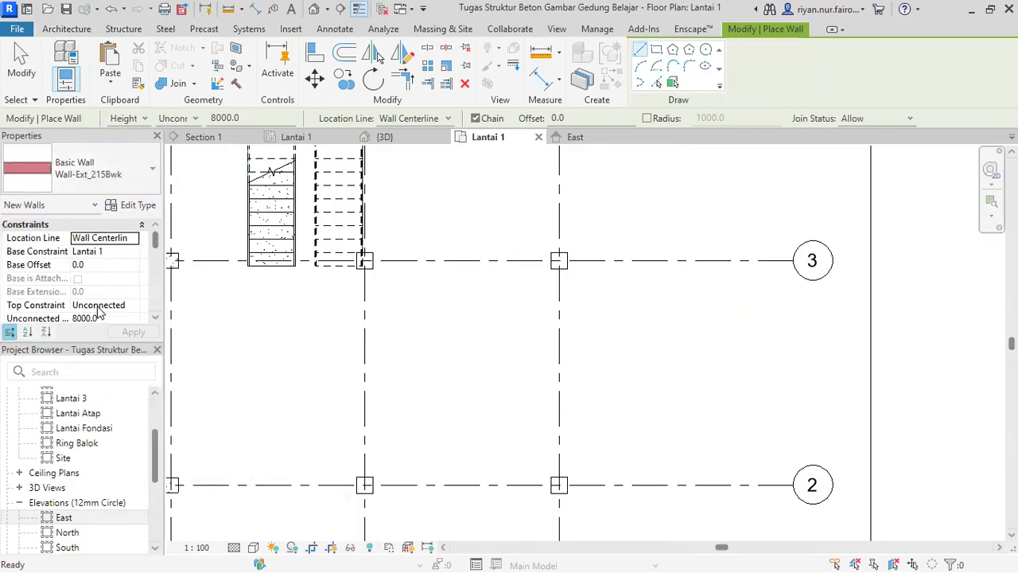
Duplicate the Wall-Ext_215Bwk wall type and name the copy Dinding Bata Beige
{"action": "left_click", "coordinate": [133, 205]}
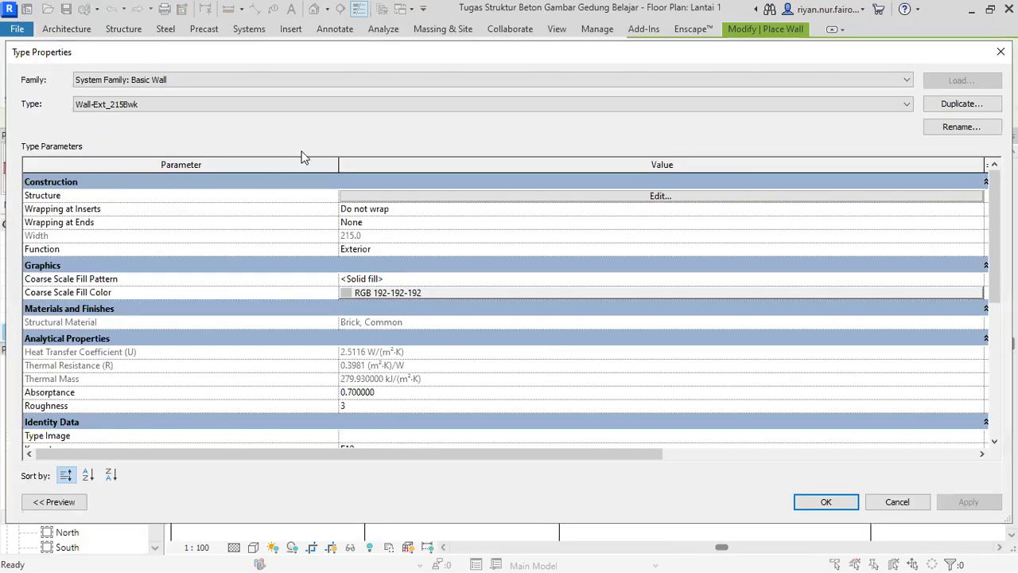
{"action": "left_click", "coordinate": [961, 105]}
{"action": "type", "text": "Din"}
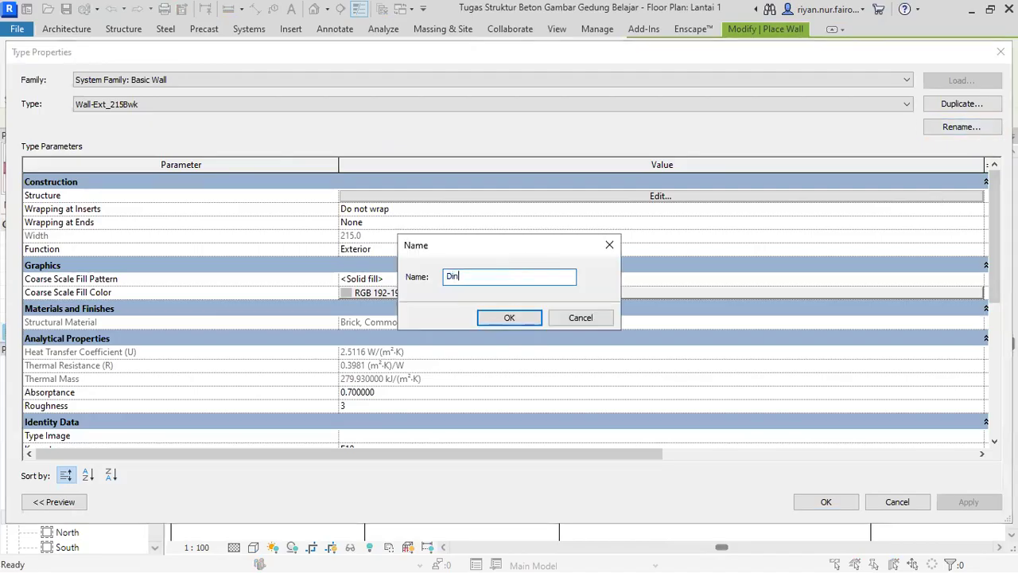
{"action": "type", "text": "ding Bata Beige"}
{"action": "left_click", "coordinate": [510, 317]}
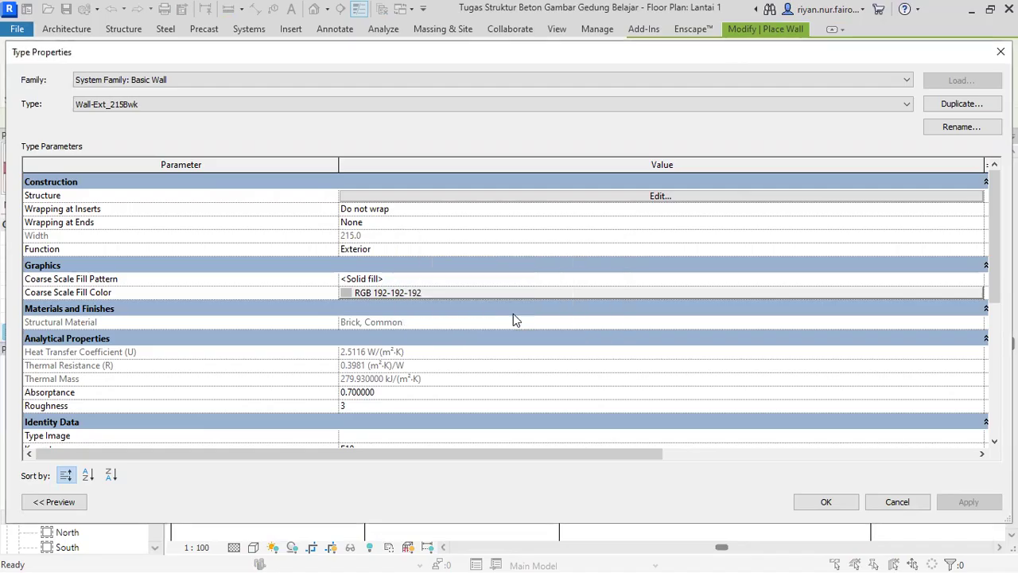
Set both Wrapping at Inserts and Wrapping at Ends to Exterior for the Dinding Bata Beige type
{"action": "left_click", "coordinate": [376, 210]}
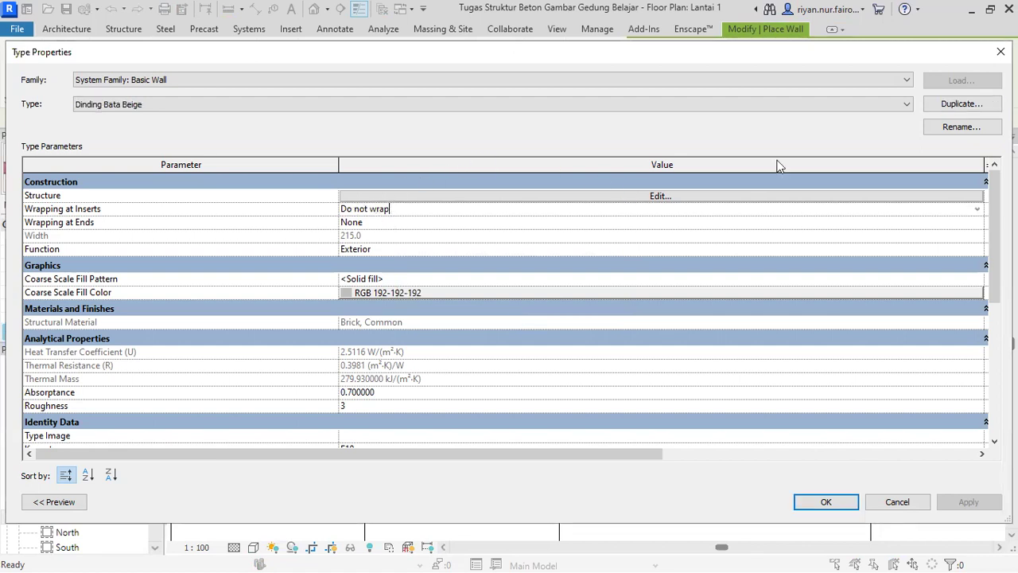
{"action": "left_click", "coordinate": [978, 214]}
{"action": "left_click", "coordinate": [977, 229]}
{"action": "left_click", "coordinate": [978, 223]}
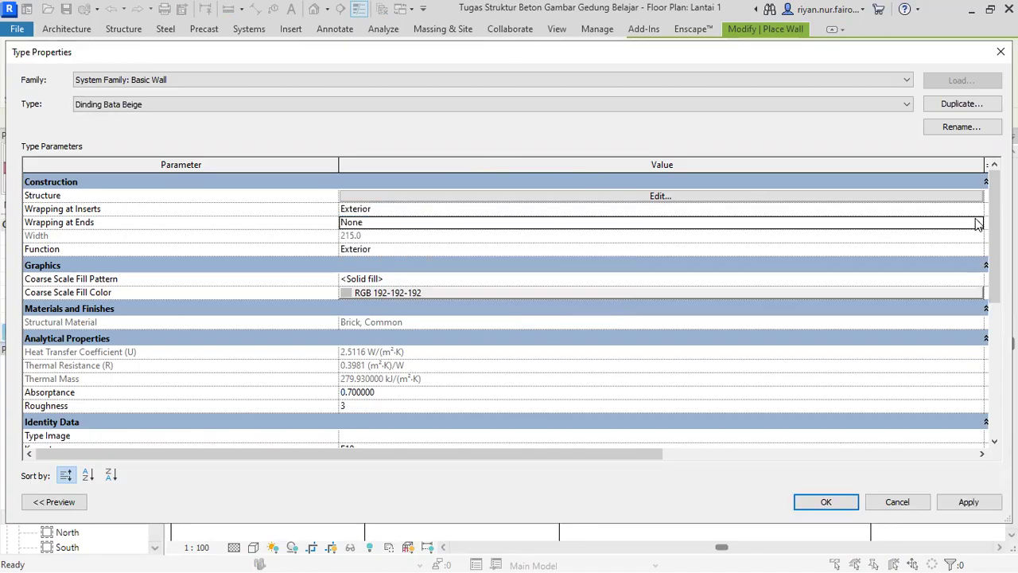
{"action": "left_click", "coordinate": [978, 223]}
{"action": "left_click", "coordinate": [391, 247]}
Open the wall type's structure and insert two new layers above the Brick, Common layer
{"action": "left_click", "coordinate": [499, 195]}
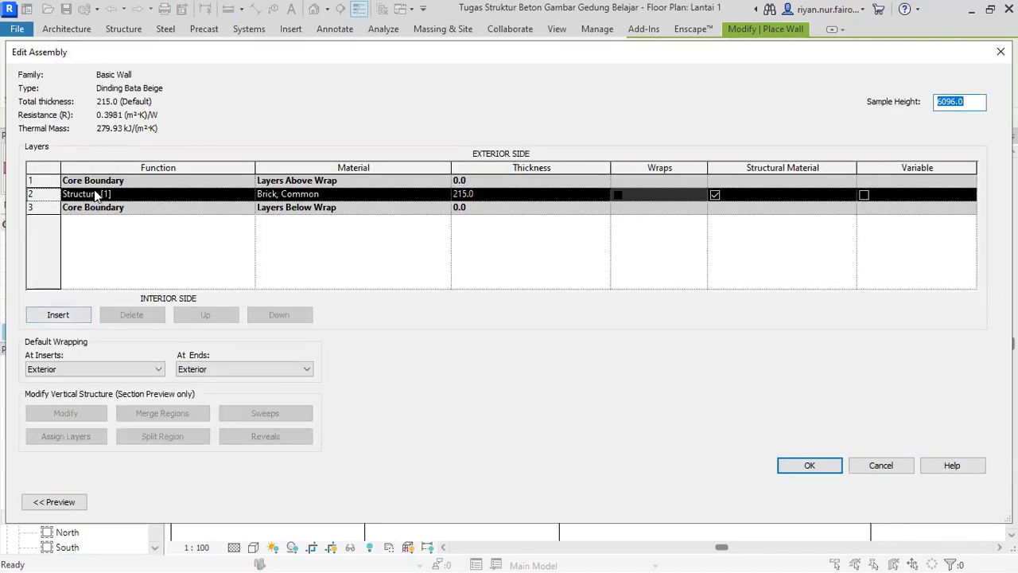
{"action": "left_click", "coordinate": [70, 318]}
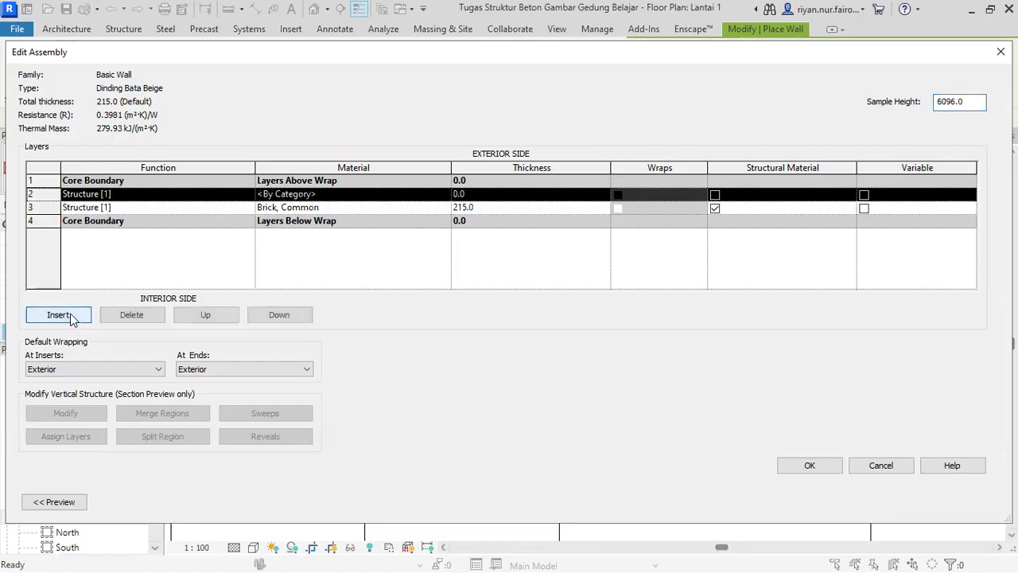
{"action": "left_click", "coordinate": [70, 317]}
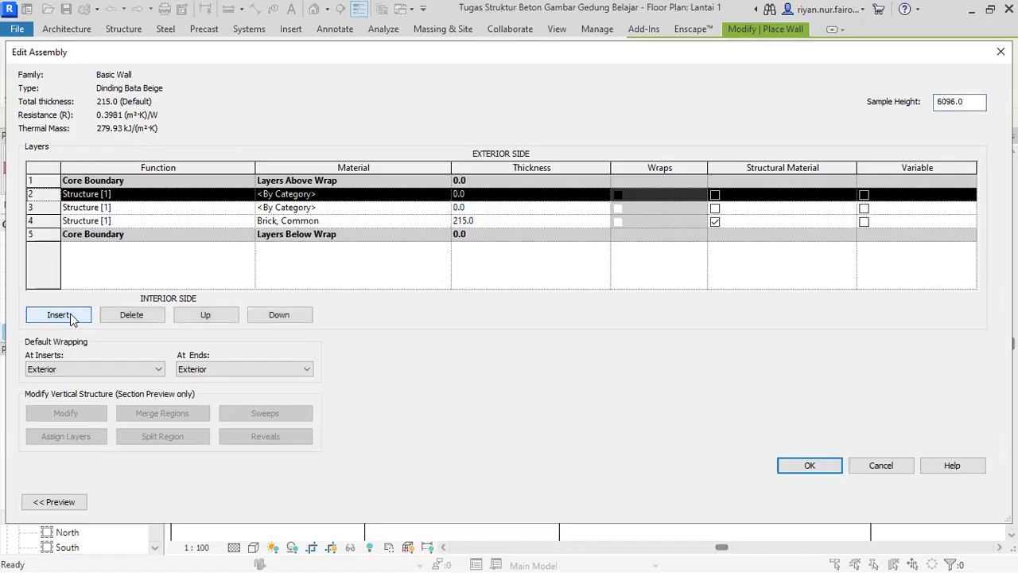
Set the function of layer 2 to Finish 1 [4] and of layer 4 to Finish 2 [5]
{"action": "left_click", "coordinate": [86, 194]}
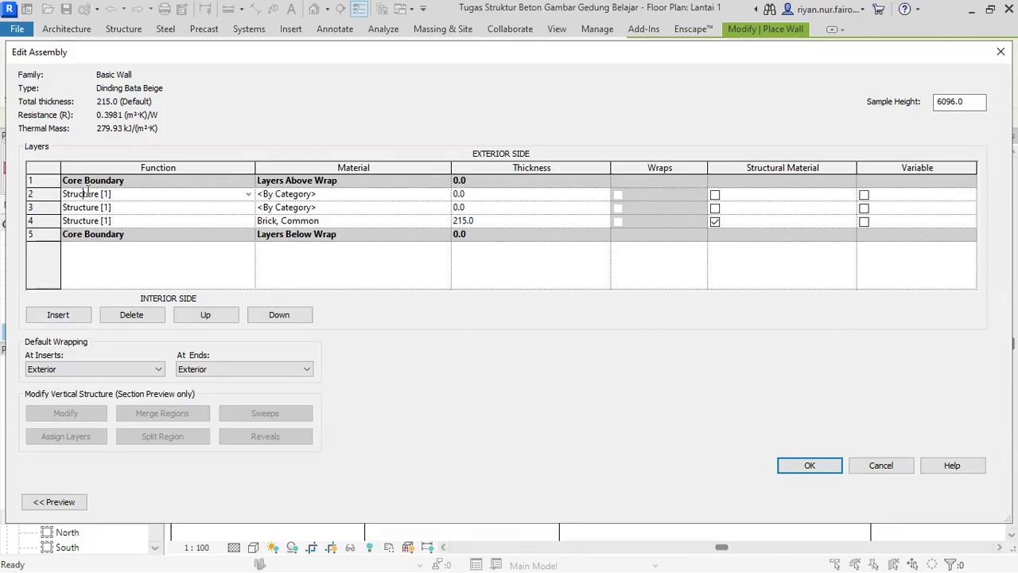
{"action": "left_click", "coordinate": [247, 194]}
{"action": "left_click", "coordinate": [115, 241]}
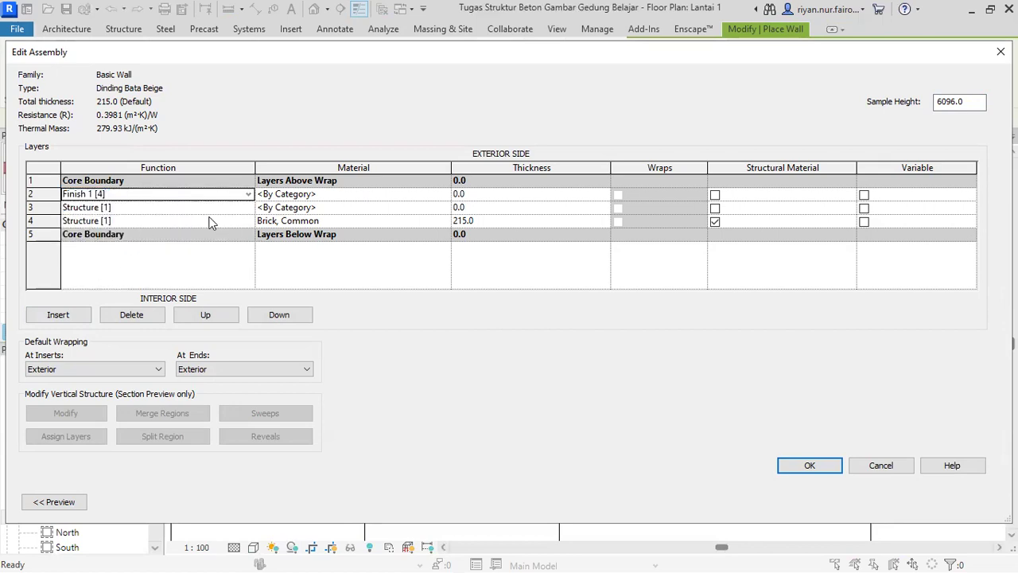
{"action": "left_click", "coordinate": [249, 222]}
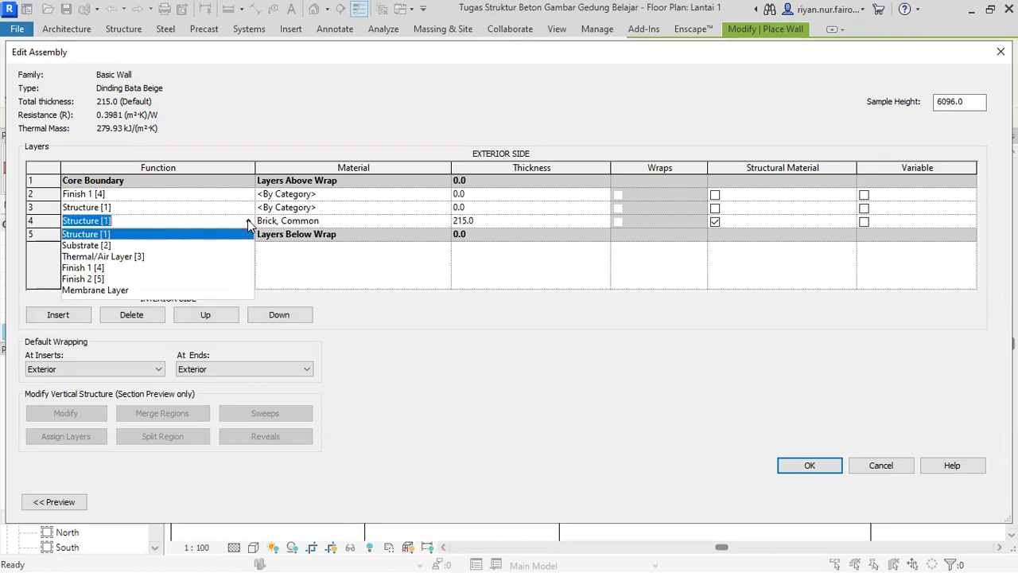
{"action": "left_click", "coordinate": [105, 280]}
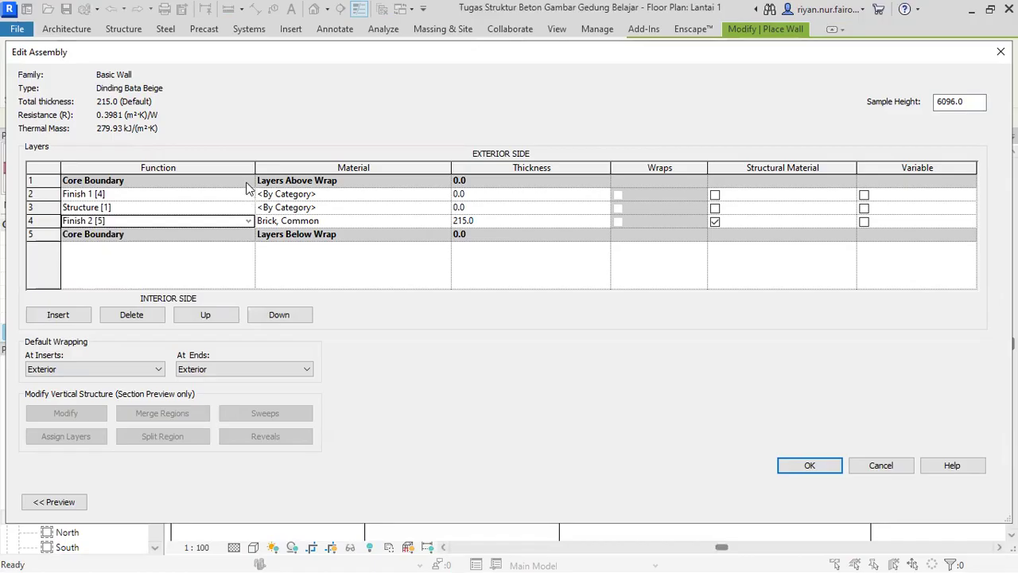
Move the Finish 1 layer above the upper core boundary and the Finish 2 layer below the lower one
{"action": "left_click", "coordinate": [202, 197]}
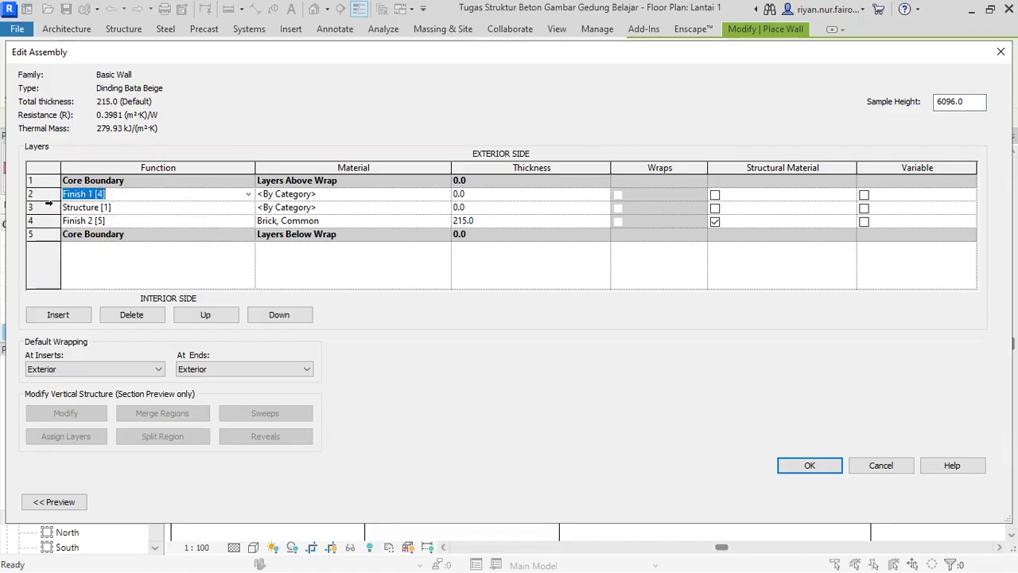
{"action": "left_click", "coordinate": [43, 194]}
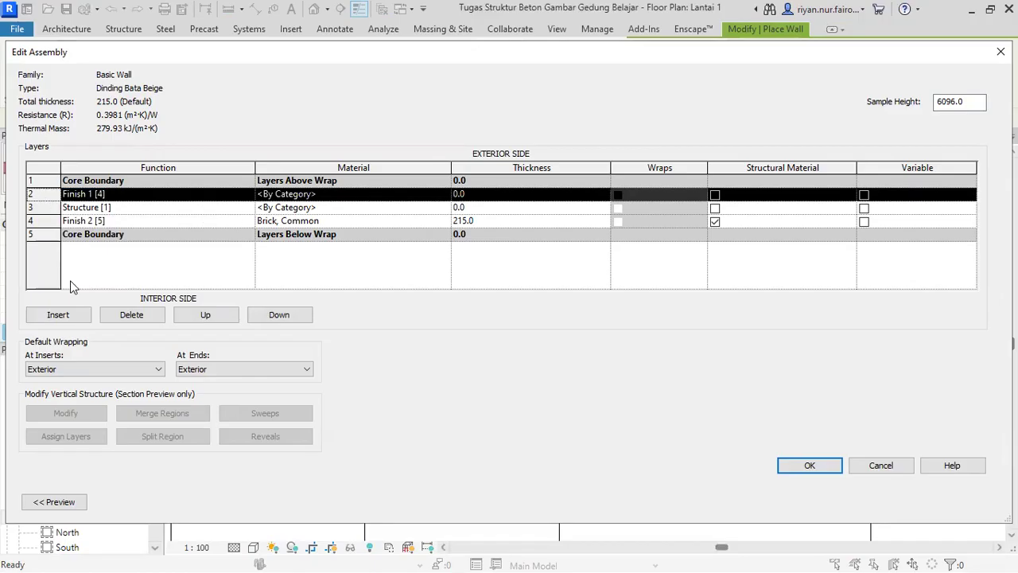
{"action": "left_click", "coordinate": [203, 315]}
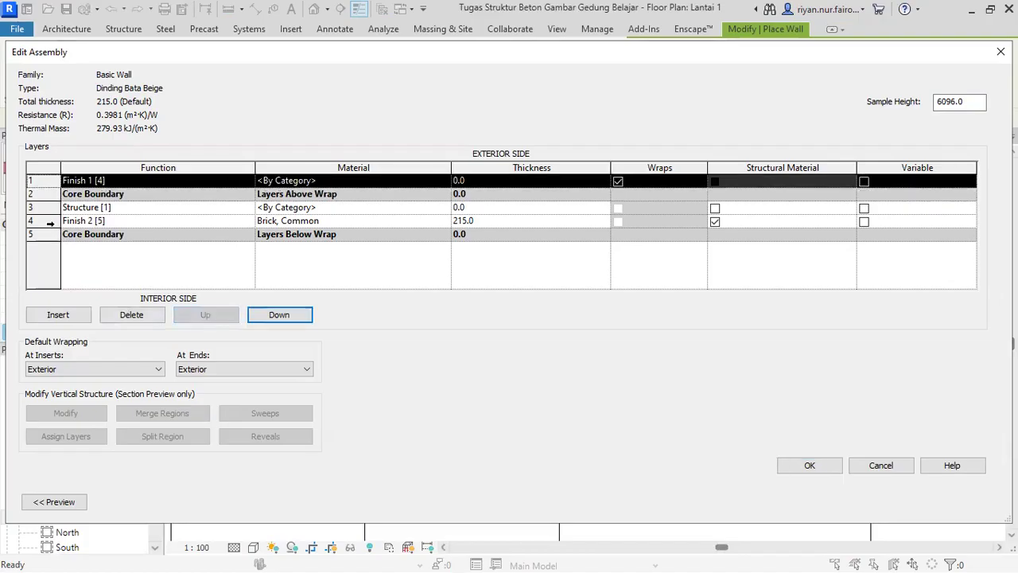
{"action": "left_click", "coordinate": [51, 223]}
{"action": "left_click", "coordinate": [270, 315]}
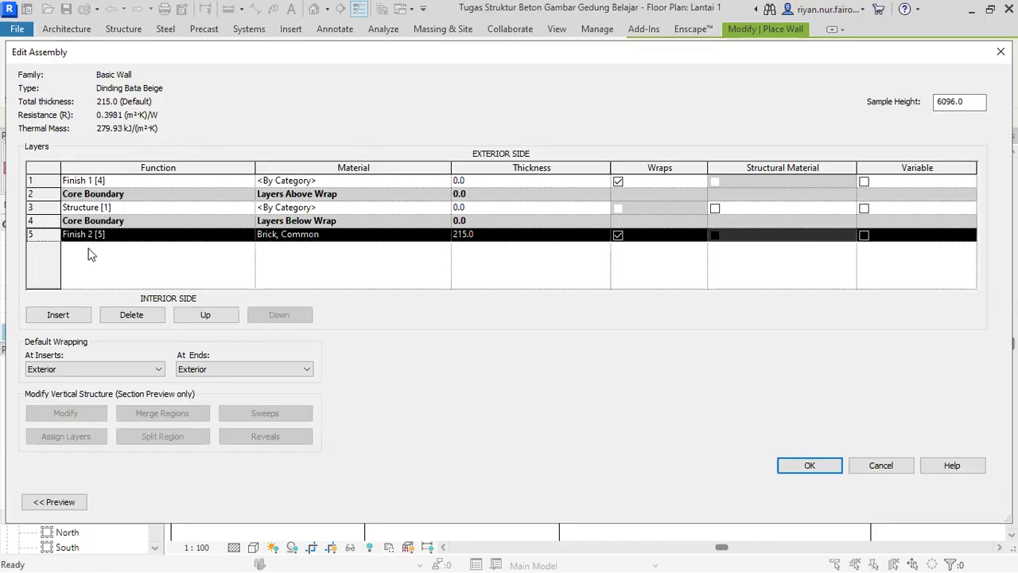
Set the layer thicknesses to 100 for Structure and 25 for both Finish 1 and Finish 2
{"action": "left_click", "coordinate": [458, 208]}
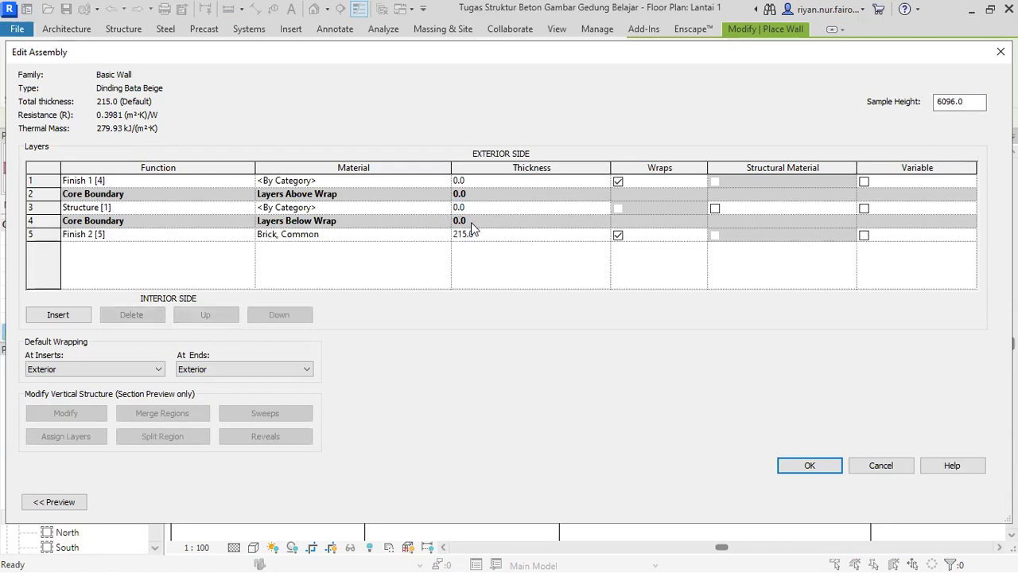
{"action": "type", "text": "10"}
{"action": "left_click", "coordinate": [471, 234]}
{"action": "key", "text": "BackSpace"}
{"action": "key", "text": "BackSpace"}
{"action": "key", "text": "BackSpace"}
{"action": "type", "text": "25"}
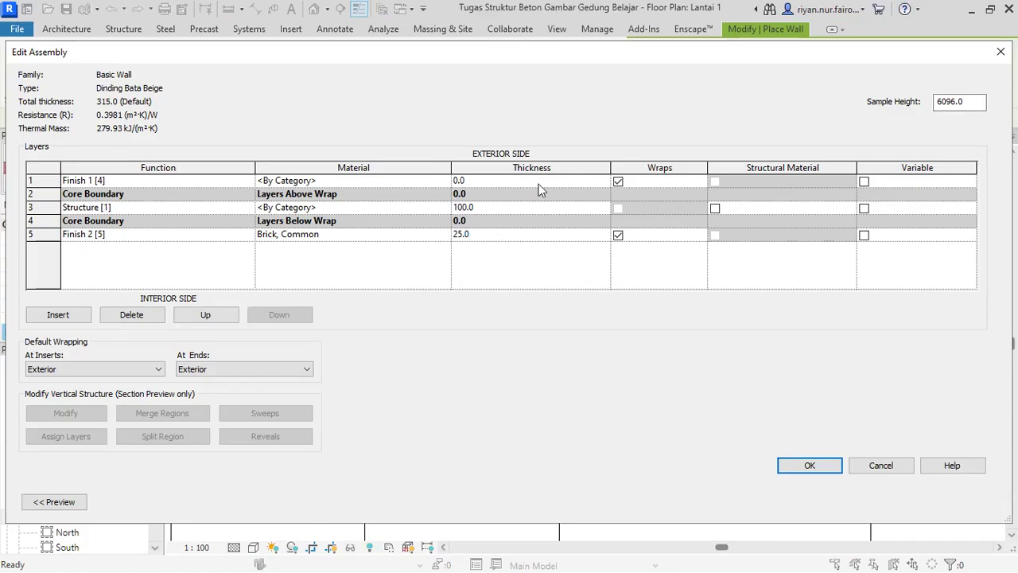
{"action": "left_click", "coordinate": [459, 183]}
{"action": "key", "text": "BackSpace"}
{"action": "type", "text": "25"}
Search the materials for brick and assign Brick, Common to the Structure layer
{"action": "left_click", "coordinate": [429, 208]}
{"action": "left_click", "coordinate": [441, 207]}
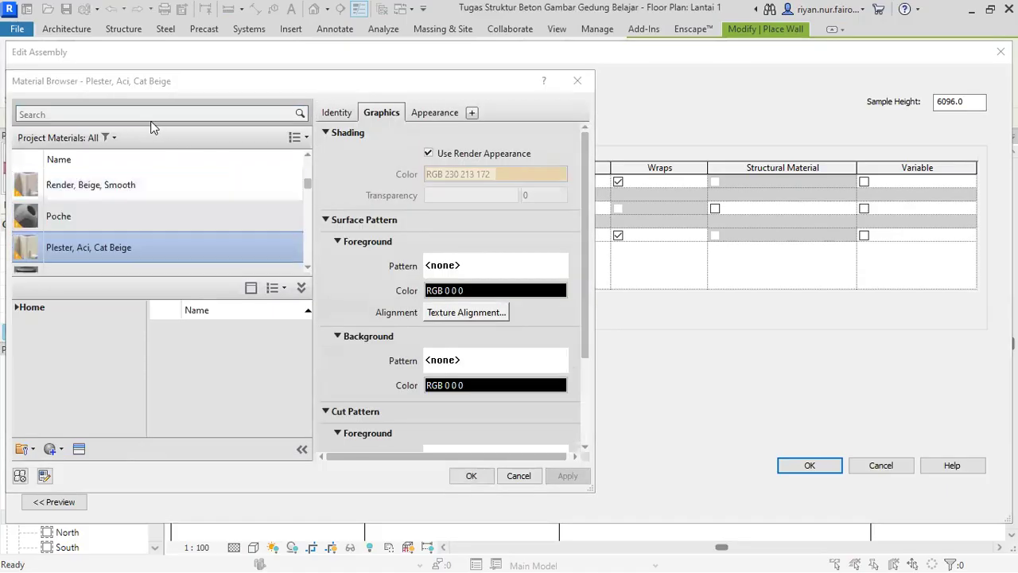
{"action": "left_click", "coordinate": [147, 113]}
{"action": "type", "text": "bic"}
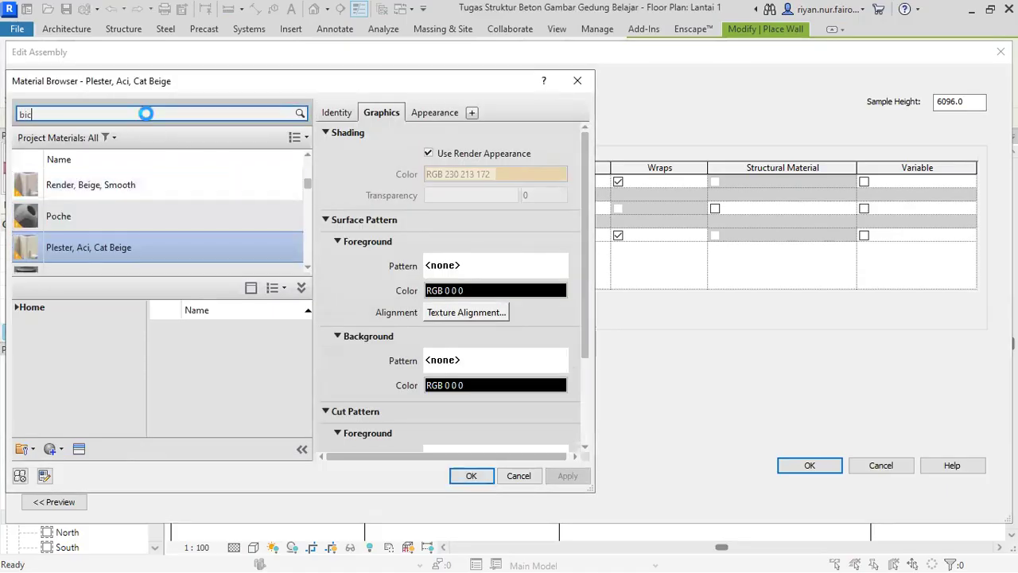
{"action": "key", "text": "BackSpace"}
{"action": "type", "text": "ick"}
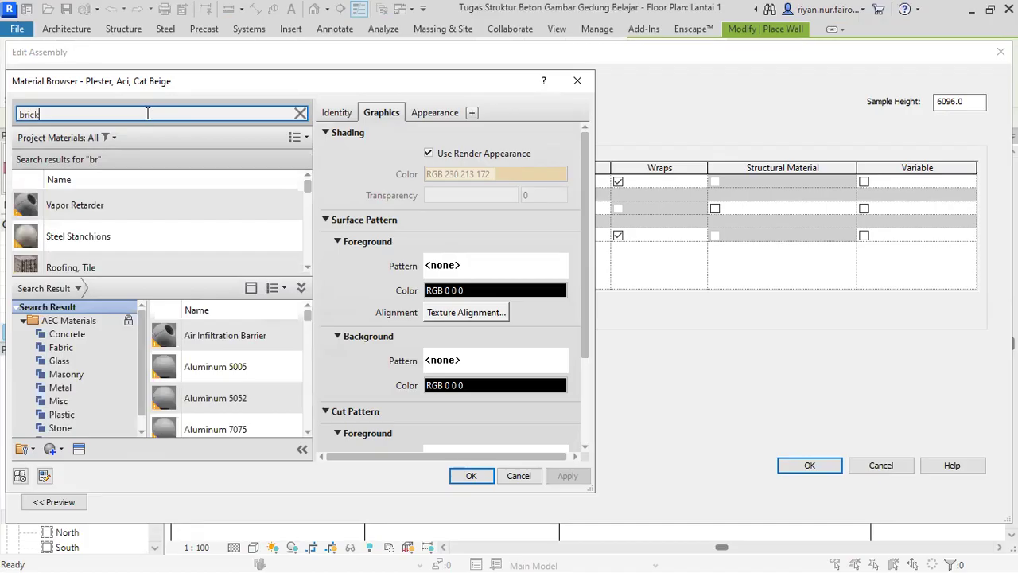
{"action": "scroll", "coordinate": [87, 225], "scroll_direction": "down", "scroll_amount": 5}
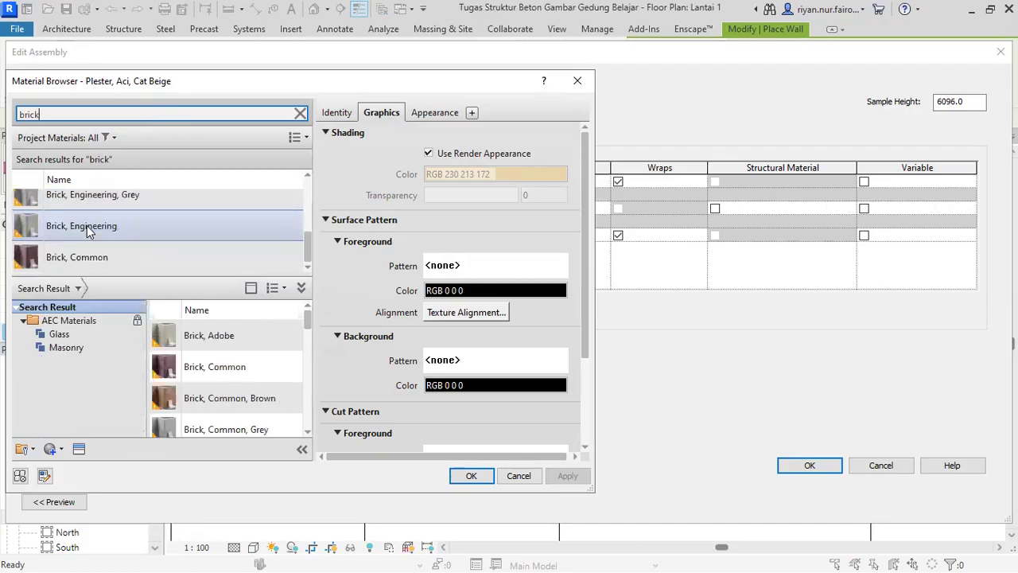
{"action": "left_click", "coordinate": [53, 255]}
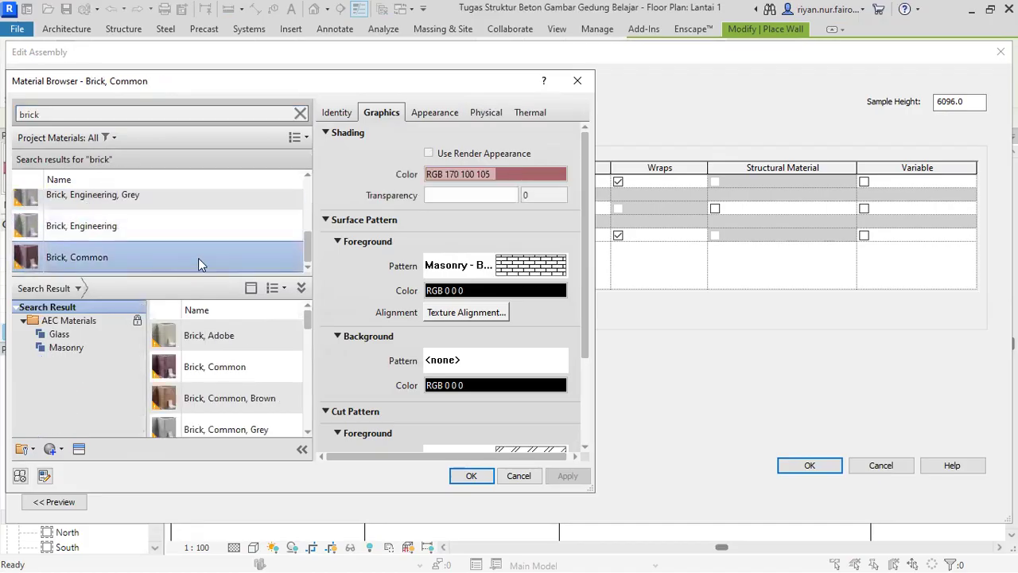
{"action": "left_click", "coordinate": [471, 475]}
Find the Plester, Aci, Cat Beige material and assign it to the Finish 2 layer
{"action": "left_click", "coordinate": [430, 235]}
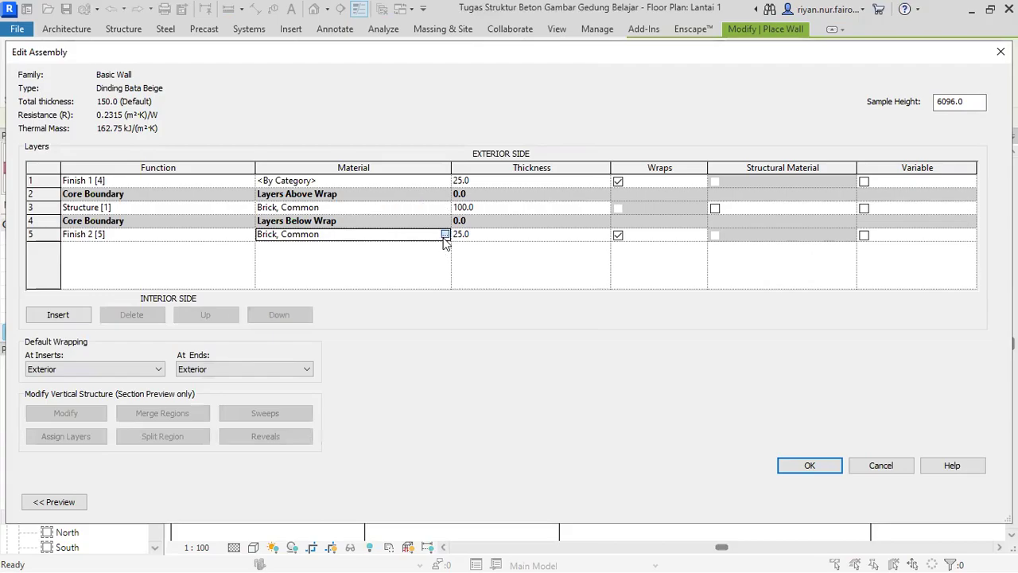
{"action": "left_click", "coordinate": [445, 234]}
{"action": "left_click", "coordinate": [195, 112]}
{"action": "type", "text": "dinding"}
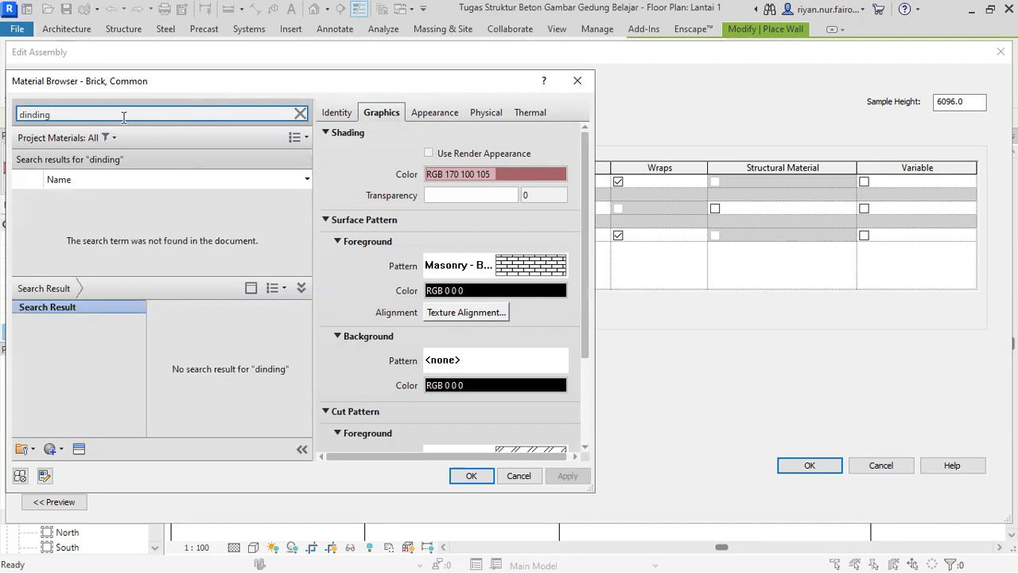
{"action": "key", "text": "BackSpace"}
{"action": "key", "text": "BackSpace"}
{"action": "key", "text": "BackSpace"}
{"action": "key", "text": "BackSpace"}
{"action": "type", "text": "pla"}
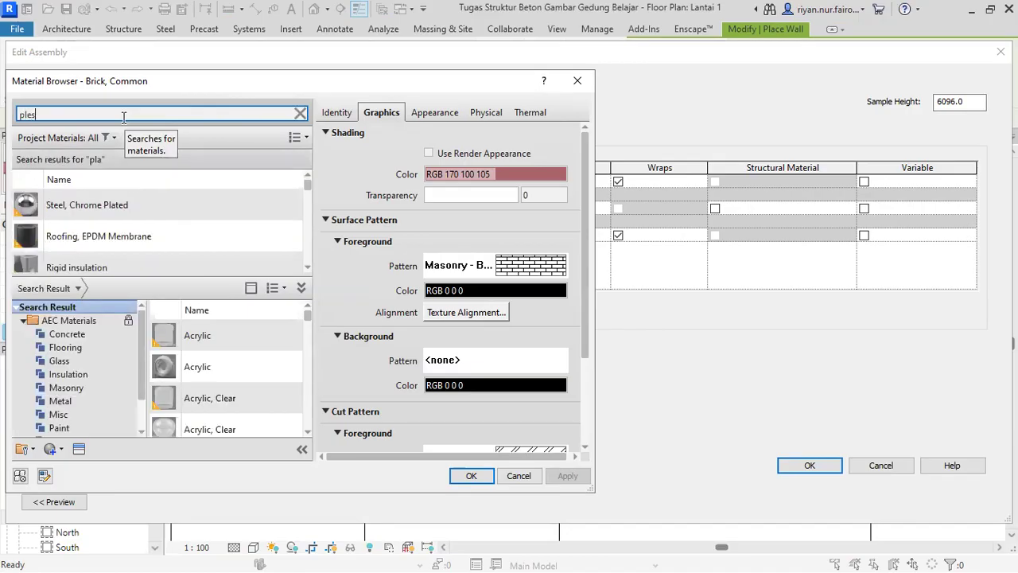
{"action": "left_click", "coordinate": [89, 204]}
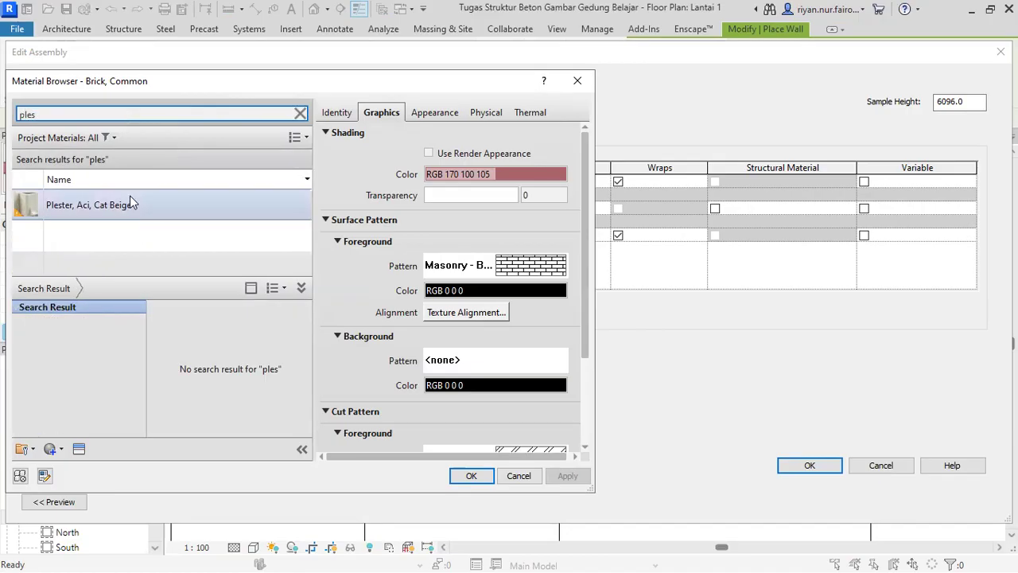
{"action": "left_click", "coordinate": [471, 475]}
Assign Plester, Aci, Cat Beige to the Finish 1 layer and accept the wall's layer assembly
{"action": "left_click", "coordinate": [441, 182]}
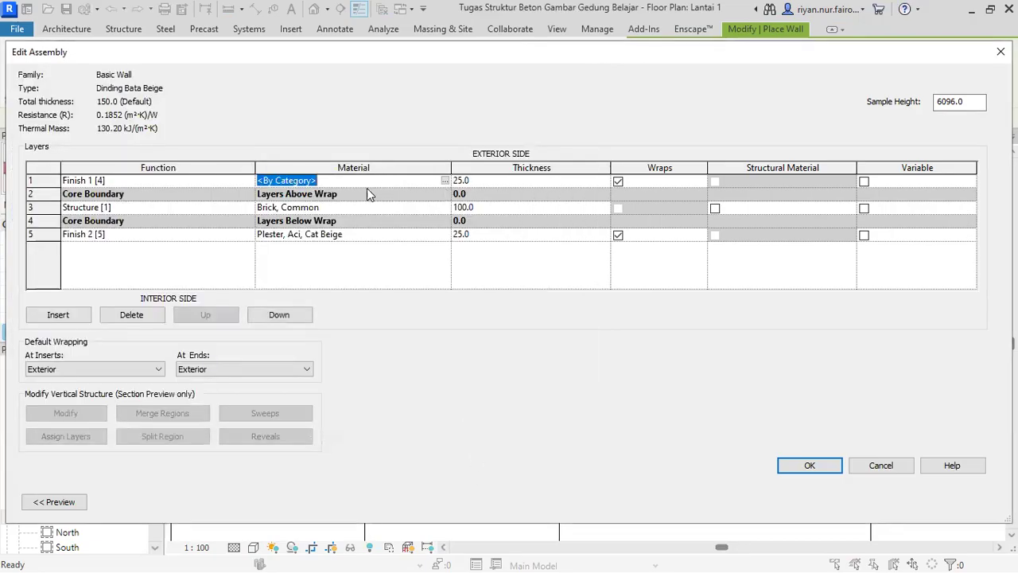
{"action": "left_click", "coordinate": [444, 181]}
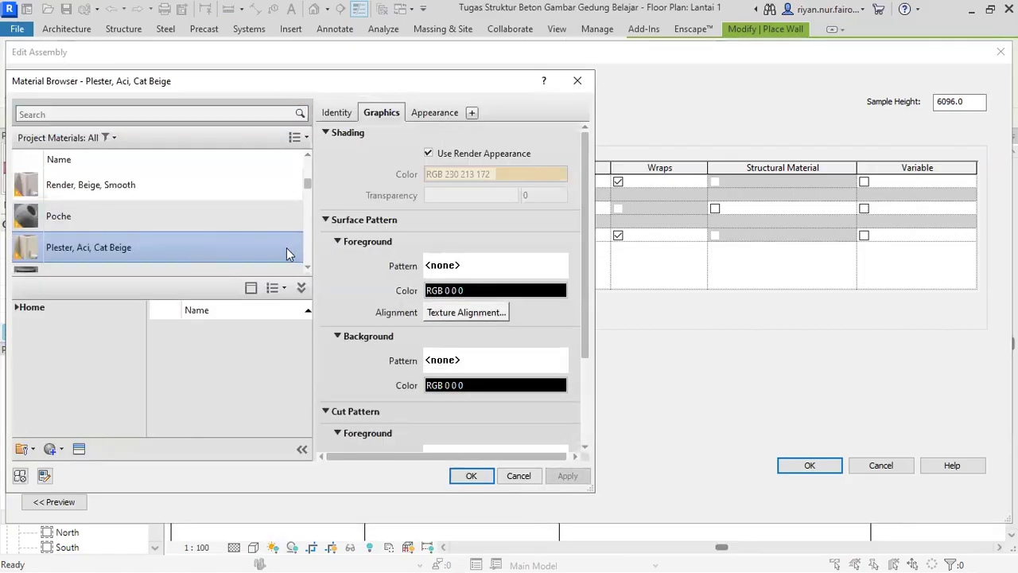
{"action": "left_click", "coordinate": [470, 476]}
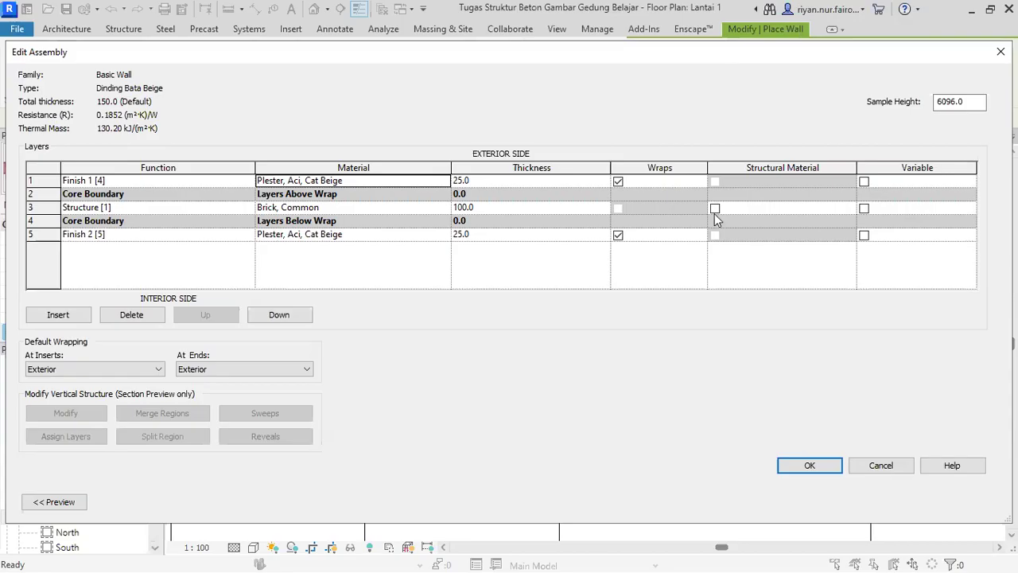
{"action": "left_click", "coordinate": [817, 465]}
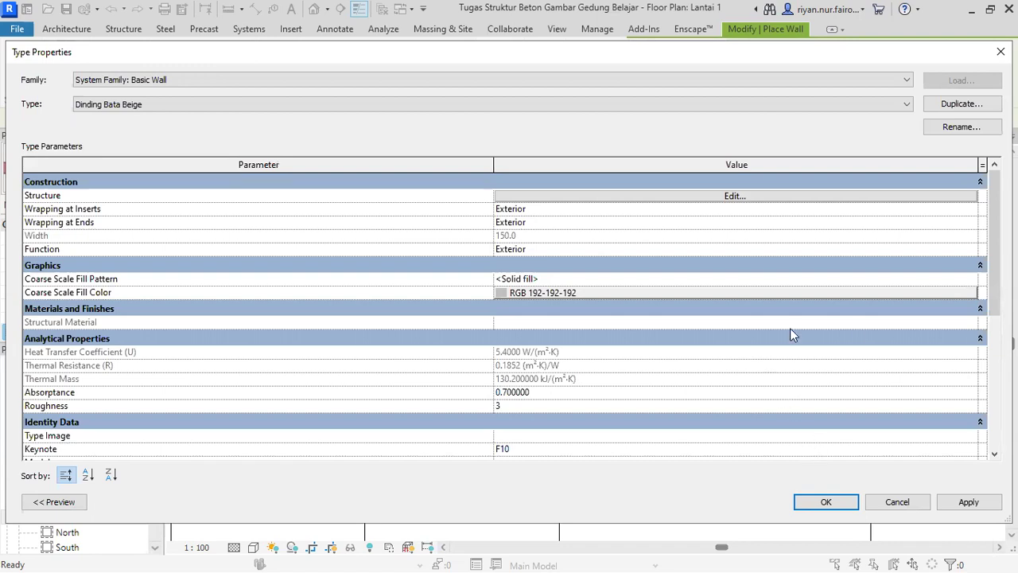
Apply the Dinding Bata Beige type settings, check its floor plan preview, and return to wall placement near grid 3
{"action": "left_click", "coordinate": [964, 501]}
{"action": "left_click", "coordinate": [36, 502]}
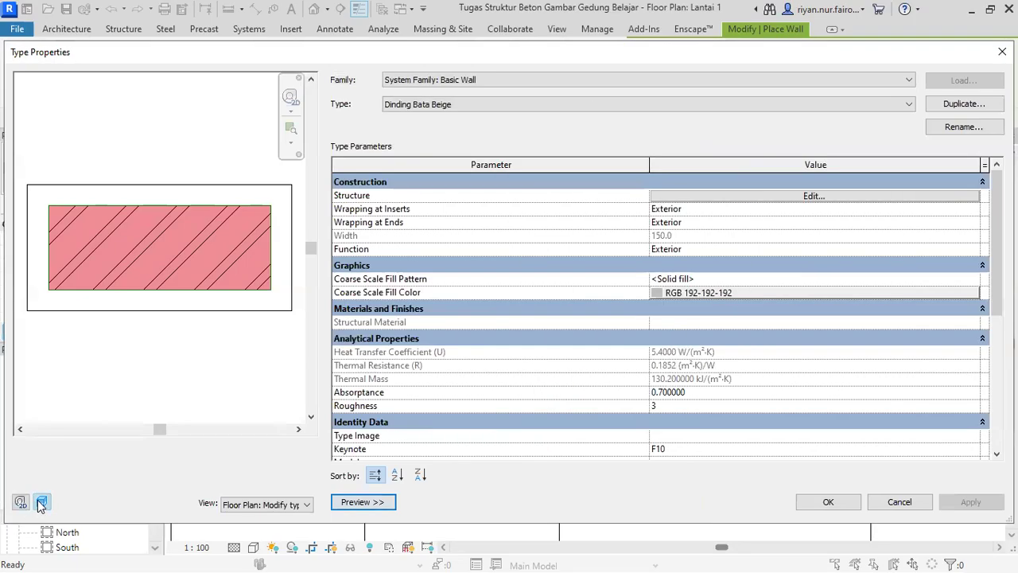
{"action": "left_click", "coordinate": [375, 502]}
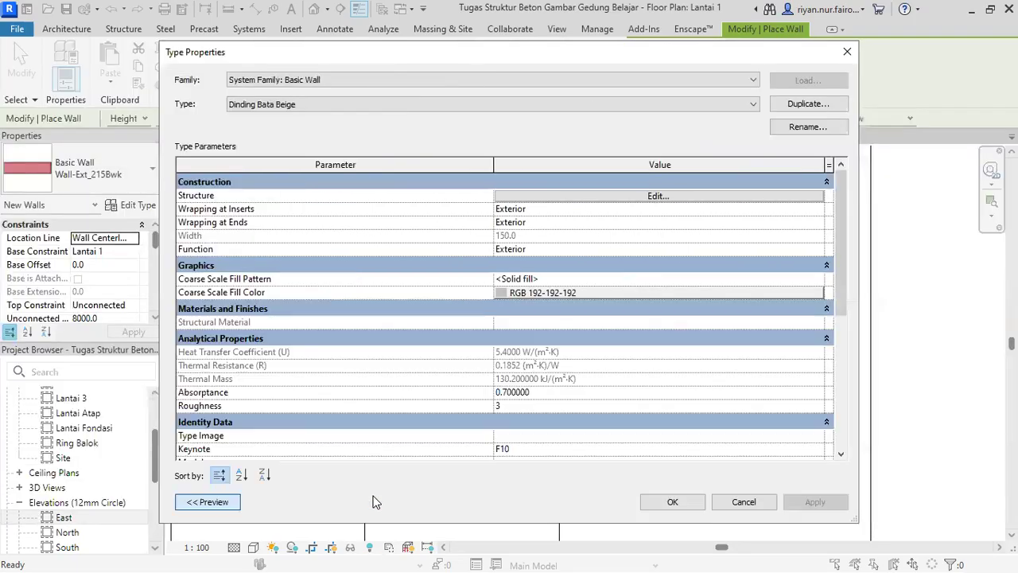
{"action": "left_click", "coordinate": [672, 501]}
{"action": "scroll", "coordinate": [355, 296], "scroll_direction": "down", "scroll_amount": 4}
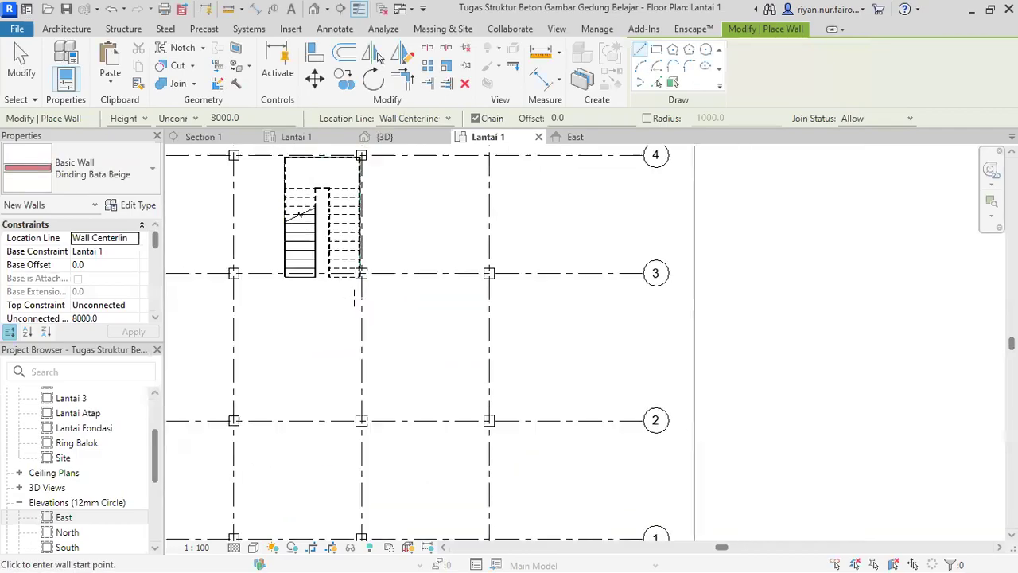
{"action": "scroll", "coordinate": [356, 296], "scroll_direction": "down", "scroll_amount": 2}
{"action": "scroll", "coordinate": [362, 294], "scroll_direction": "up", "scroll_amount": 7}
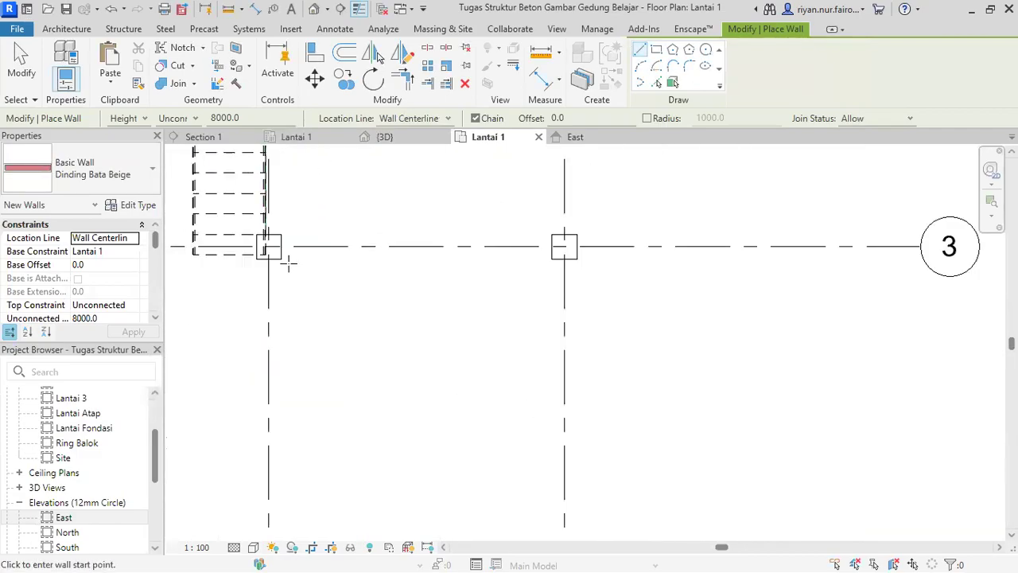
Draw the first Dinding Bata Beige wall along grid 3, between the midpoints of the two columns beside the stair
{"action": "scroll", "coordinate": [369, 331], "scroll_direction": "up", "scroll_amount": 4}
{"action": "scroll", "coordinate": [588, 306], "scroll_direction": "down", "scroll_amount": 2}
{"action": "scroll", "coordinate": [500, 318], "scroll_direction": "down", "scroll_amount": 2}
{"action": "scroll", "coordinate": [454, 302], "scroll_direction": "up", "scroll_amount": 6}
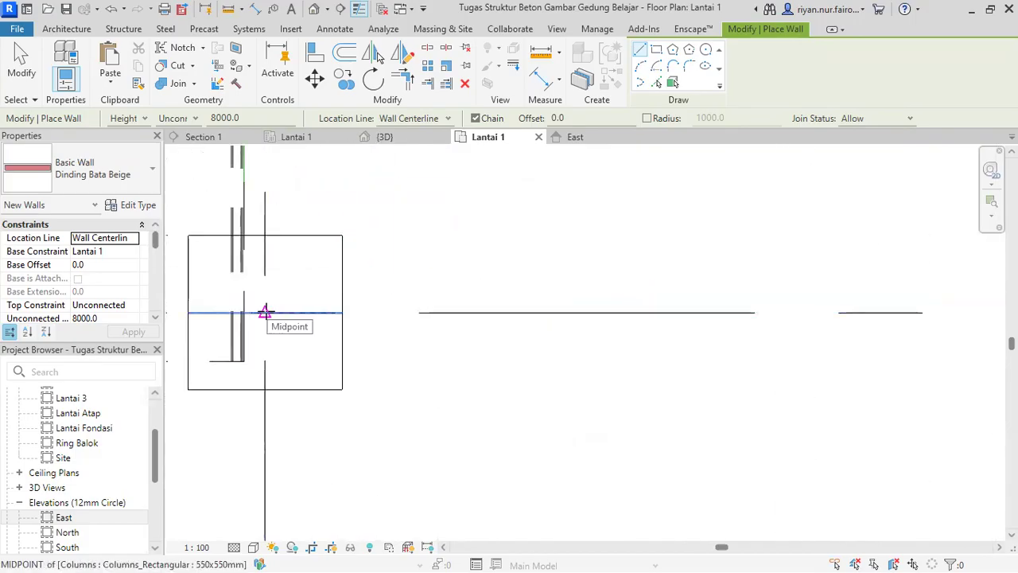
{"action": "left_click", "coordinate": [265, 311]}
{"action": "scroll", "coordinate": [511, 288], "scroll_direction": "down", "scroll_amount": 4}
{"action": "middle_click_drag", "start_coordinate": [512, 289], "coordinate": [103, 307]}
{"action": "scroll", "coordinate": [602, 298], "scroll_direction": "up", "scroll_amount": 2}
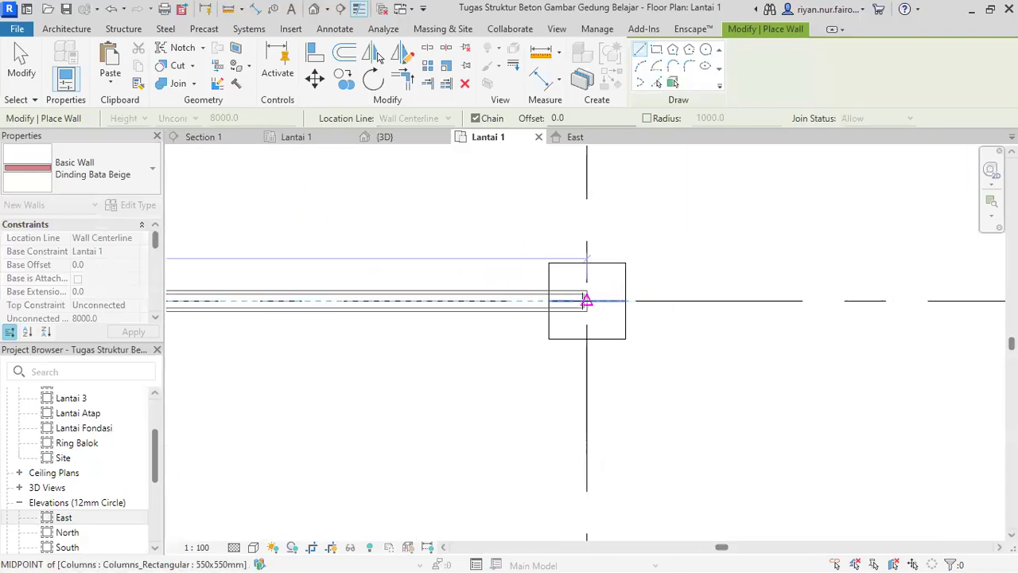
{"action": "left_click", "coordinate": [582, 301]}
Continue the wall chain down to the column on grid 2, and along grid 2 for 6500 mm to the opposite column's midpoint
{"action": "scroll", "coordinate": [603, 423], "scroll_direction": "down", "scroll_amount": 3}
{"action": "middle_click_drag", "start_coordinate": [606, 428], "coordinate": [587, 224]}
{"action": "middle_click_drag", "start_coordinate": [582, 308], "coordinate": [564, 183]}
{"action": "scroll", "coordinate": [539, 485], "scroll_direction": "up", "scroll_amount": 3}
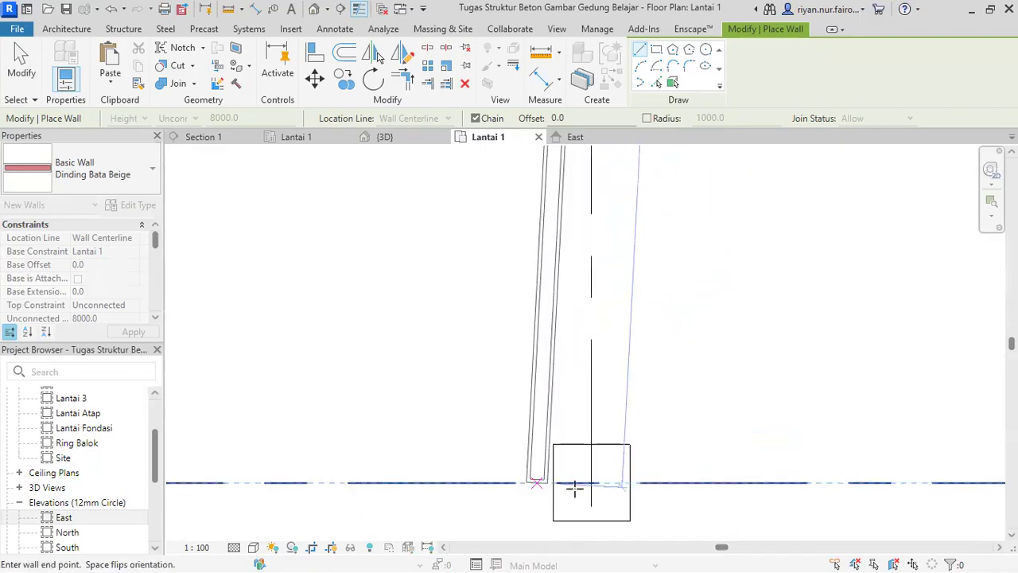
{"action": "left_click", "coordinate": [598, 481]}
{"action": "scroll", "coordinate": [443, 432], "scroll_direction": "down", "scroll_amount": 3}
{"action": "middle_click_drag", "start_coordinate": [443, 432], "coordinate": [917, 409]}
{"action": "scroll", "coordinate": [597, 394], "scroll_direction": "up", "scroll_amount": 3}
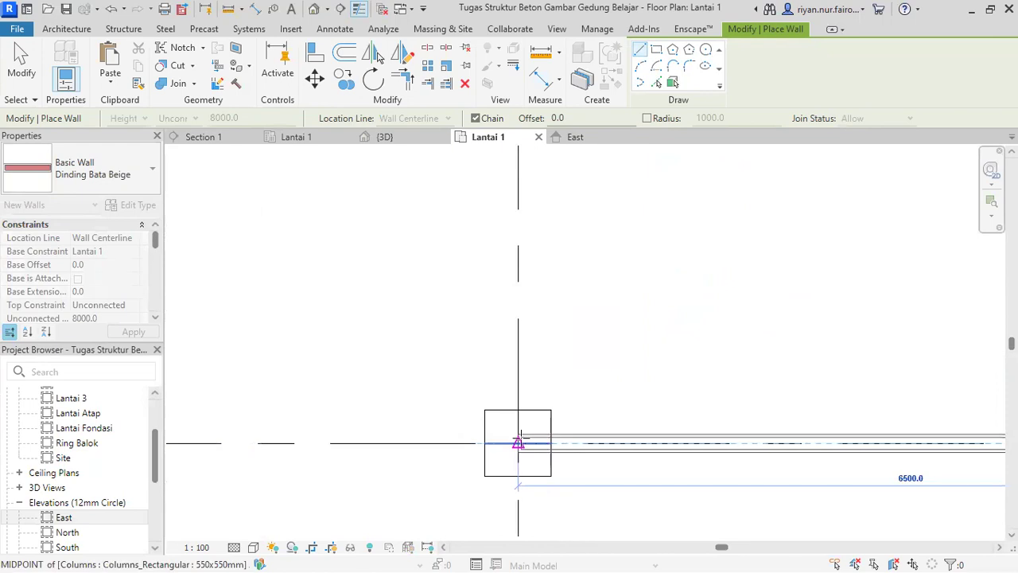
{"action": "left_click", "coordinate": [518, 443]}
Close the wall loop back to its starting column on grid 3 and finish wall placement
{"action": "scroll", "coordinate": [529, 231], "scroll_direction": "down", "scroll_amount": 4}
{"action": "middle_click_drag", "start_coordinate": [530, 231], "coordinate": [527, 477]}
{"action": "scroll", "coordinate": [533, 316], "scroll_direction": "up", "scroll_amount": 3}
{"action": "scroll", "coordinate": [506, 273], "scroll_direction": "up", "scroll_amount": 2}
{"action": "left_click", "coordinate": [455, 188]}
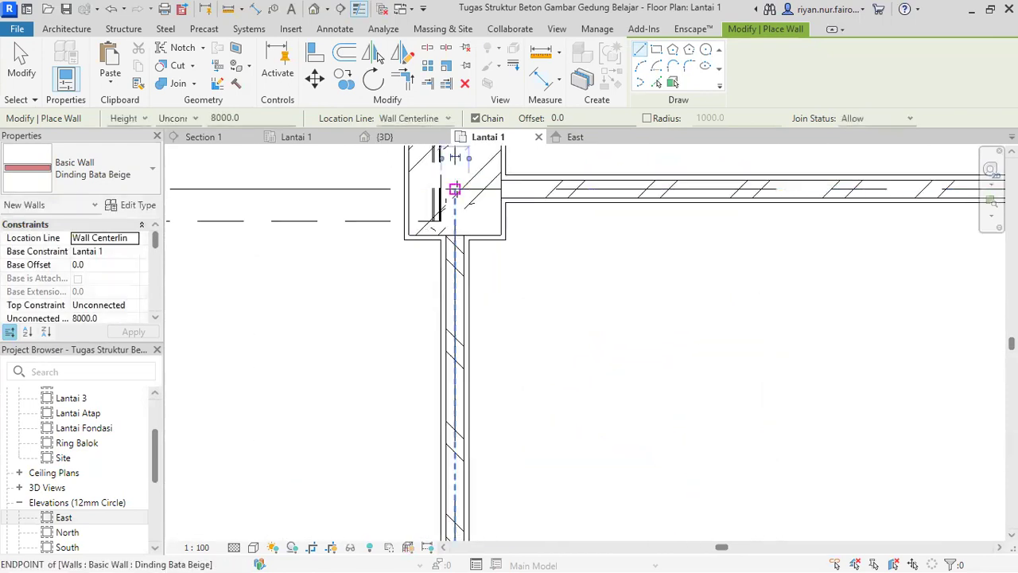
{"action": "scroll", "coordinate": [540, 242], "scroll_direction": "down", "scroll_amount": 2}
{"action": "middle_click_drag", "start_coordinate": [538, 247], "coordinate": [451, 290]}
{"action": "scroll", "coordinate": [427, 286], "scroll_direction": "up", "scroll_amount": 4}
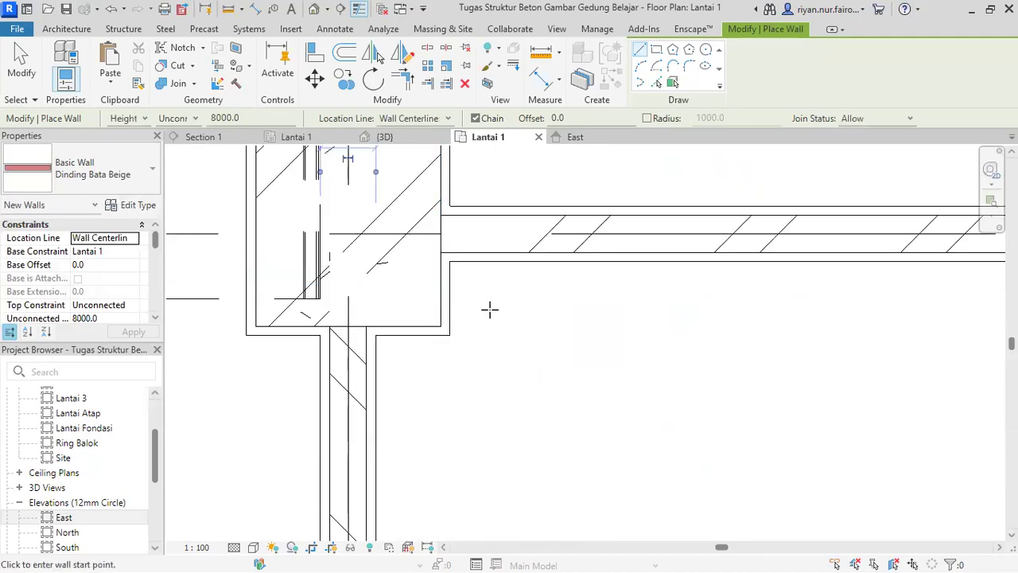
{"action": "key", "text": "Escape"}
{"action": "scroll", "coordinate": [522, 310], "scroll_direction": "down", "scroll_amount": 7}
{"action": "middle_click_drag", "start_coordinate": [522, 313], "coordinate": [398, 308]}
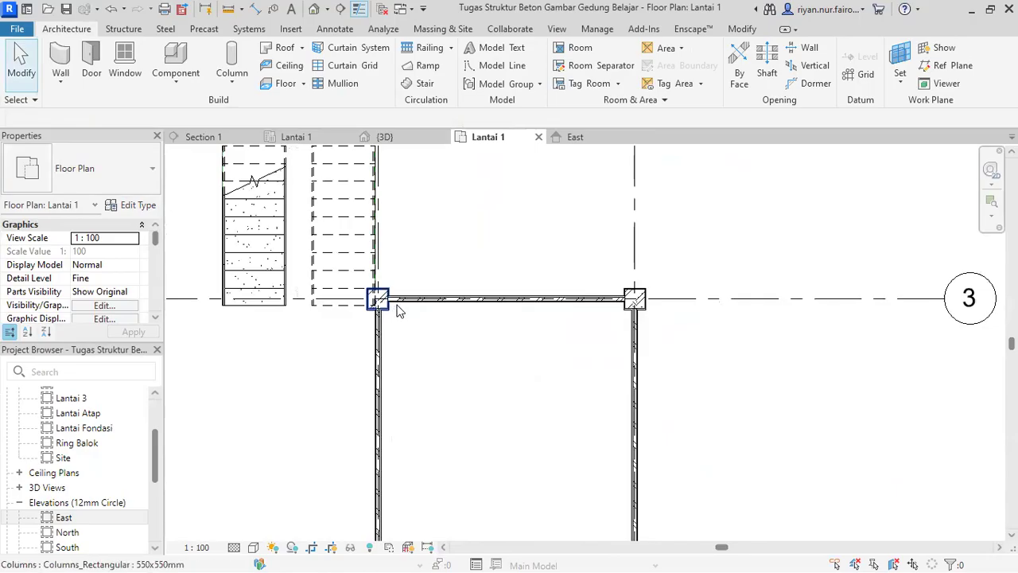
{"action": "scroll", "coordinate": [477, 281], "scroll_direction": "up", "scroll_amount": 3}
{"action": "left_click", "coordinate": [484, 321]}
{"action": "scroll", "coordinate": [357, 381], "scroll_direction": "down", "scroll_amount": 3}
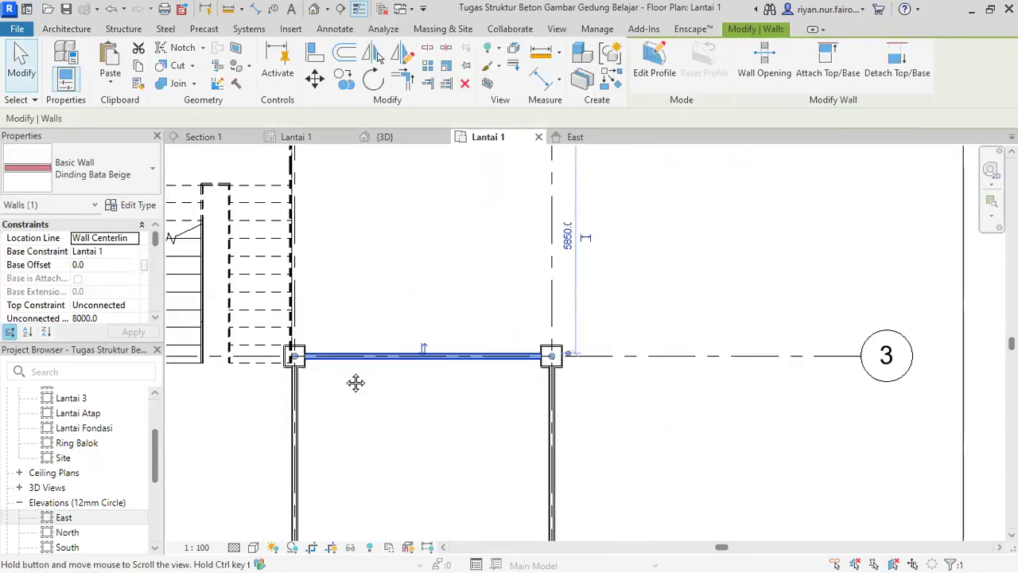
{"action": "middle_click_drag", "start_coordinate": [357, 381], "coordinate": [432, 293]}
{"action": "left_click", "coordinate": [398, 346], "text": "ctrl"}
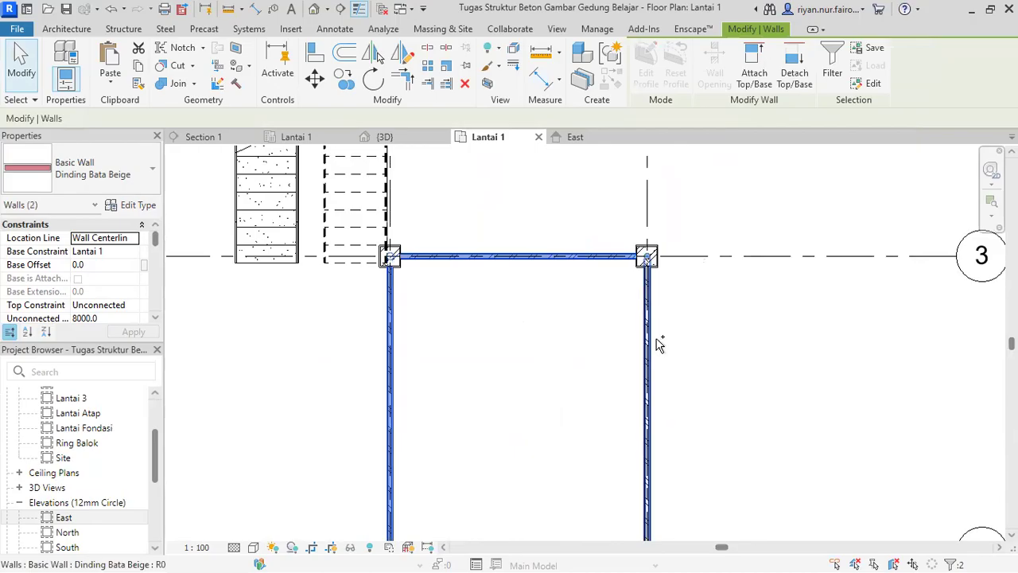
{"action": "left_click", "coordinate": [586, 370]}
Select all Dinding Bata Beige wall instances visible in the 3D view
{"action": "left_click", "coordinate": [414, 140]}
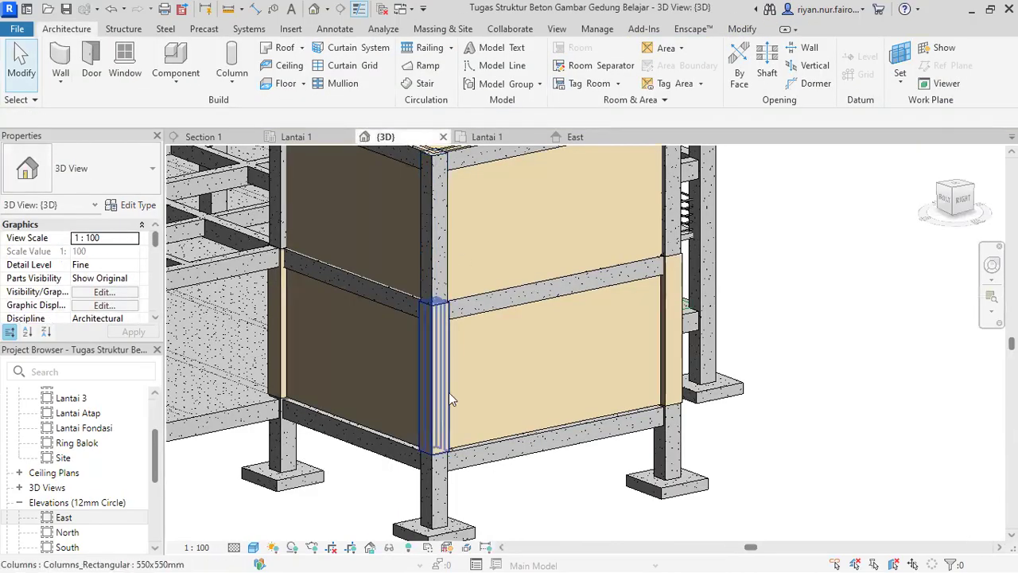
{"action": "scroll", "coordinate": [509, 358], "scroll_direction": "up", "scroll_amount": 3}
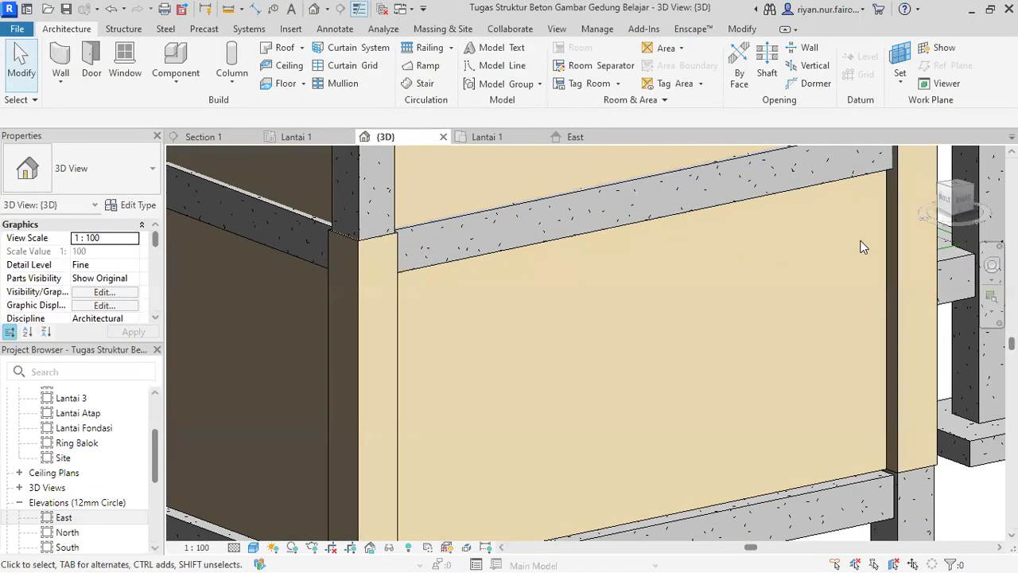
{"action": "left_click", "coordinate": [879, 472]}
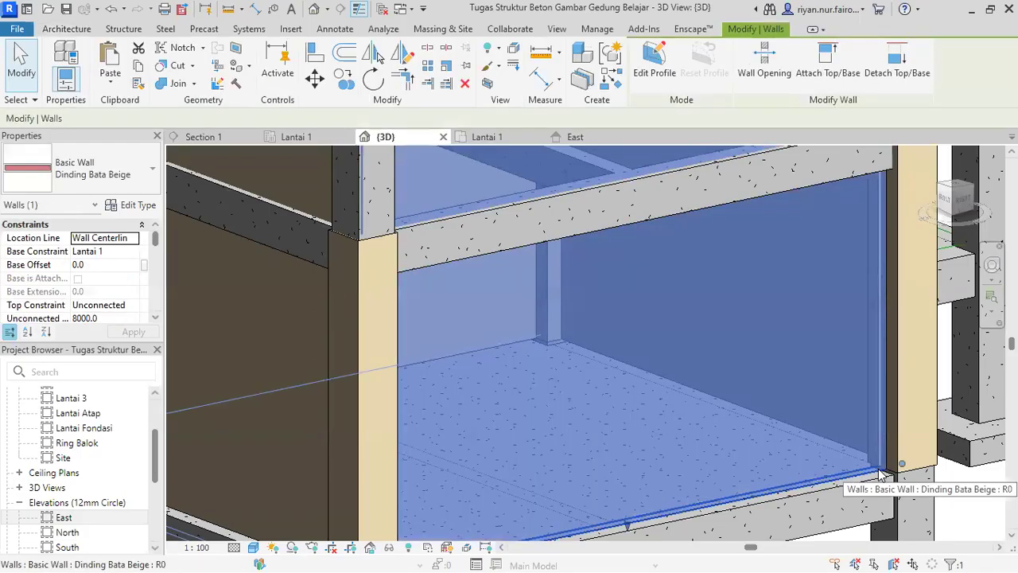
{"action": "scroll", "coordinate": [548, 250], "scroll_direction": "down", "scroll_amount": 3}
{"action": "middle_click_drag", "start_coordinate": [526, 310], "coordinate": [424, 499]}
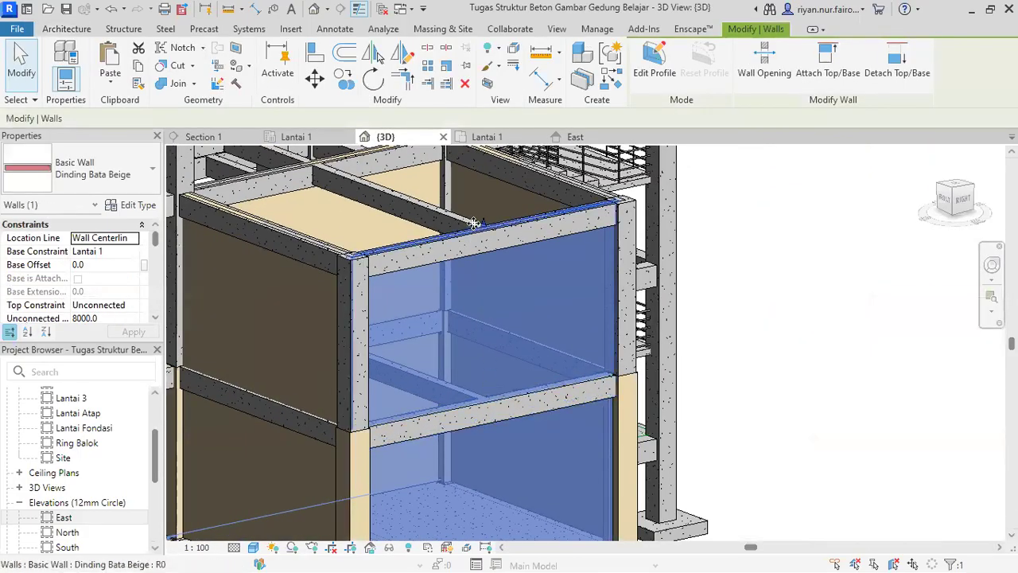
{"action": "middle_click_drag", "start_coordinate": [466, 286], "coordinate": [480, 227]}
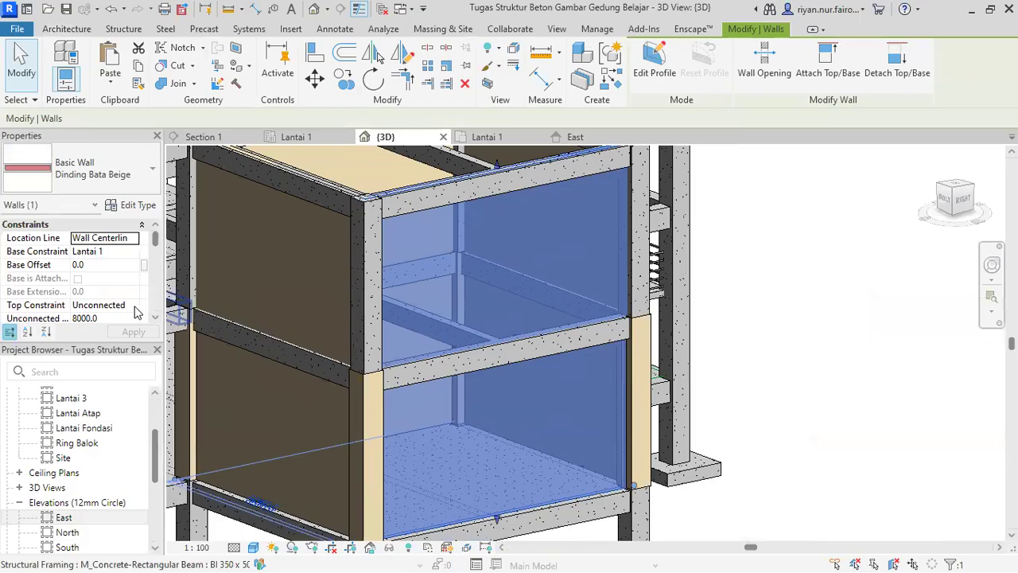
{"action": "right_click", "coordinate": [772, 300]}
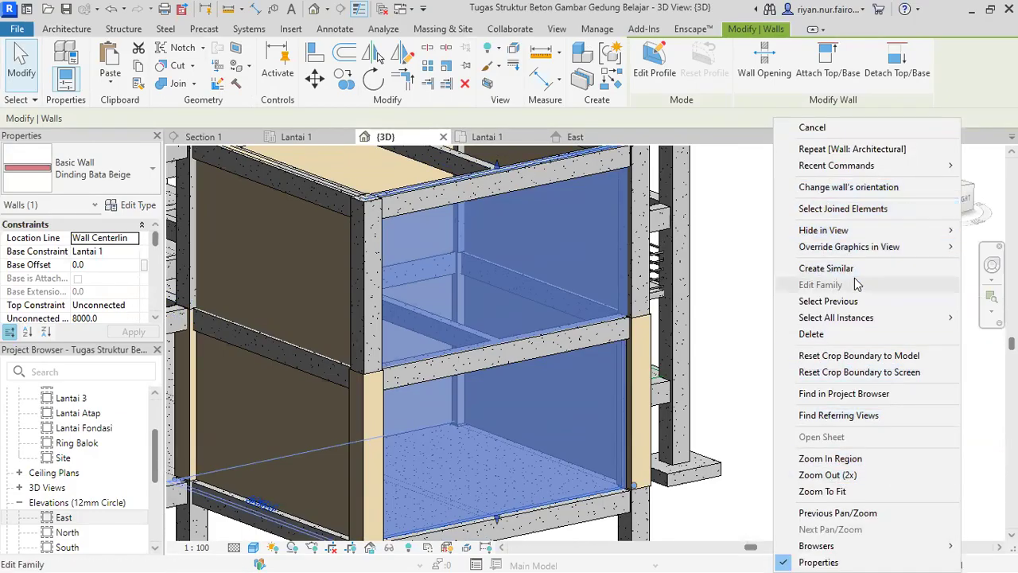
{"action": "mouse_move", "coordinate": [857, 317]}
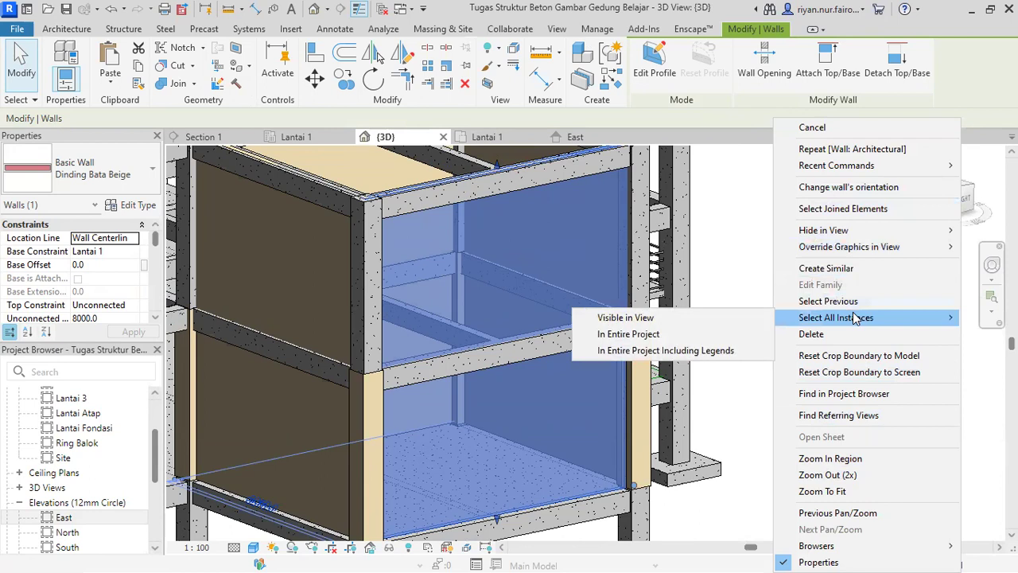
{"action": "left_click", "coordinate": [723, 320]}
Constrain the selected walls' tops up to level Lantai 2 and set their base offset to -50 mm
{"action": "left_click", "coordinate": [135, 306]}
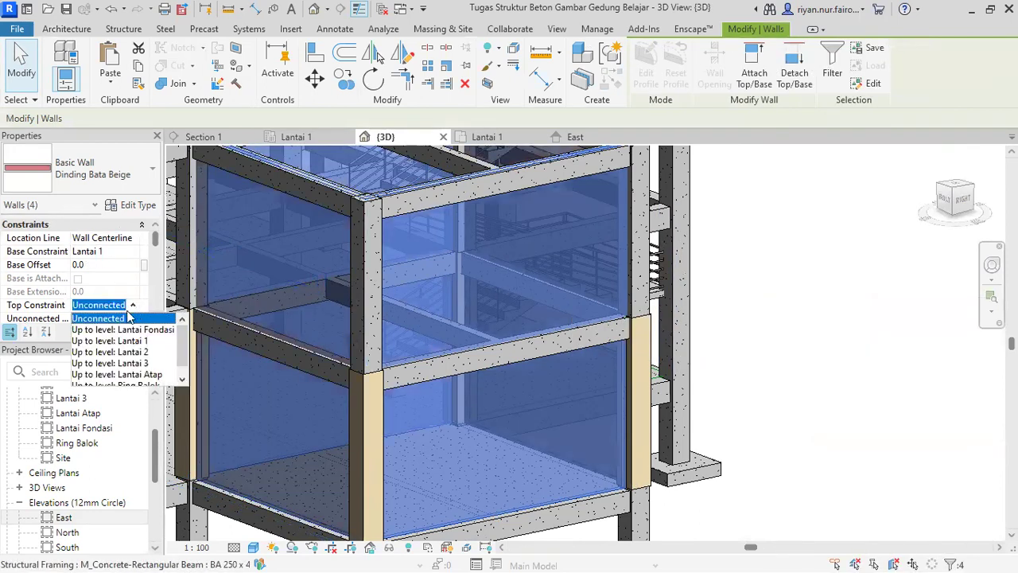
{"action": "left_click", "coordinate": [119, 353]}
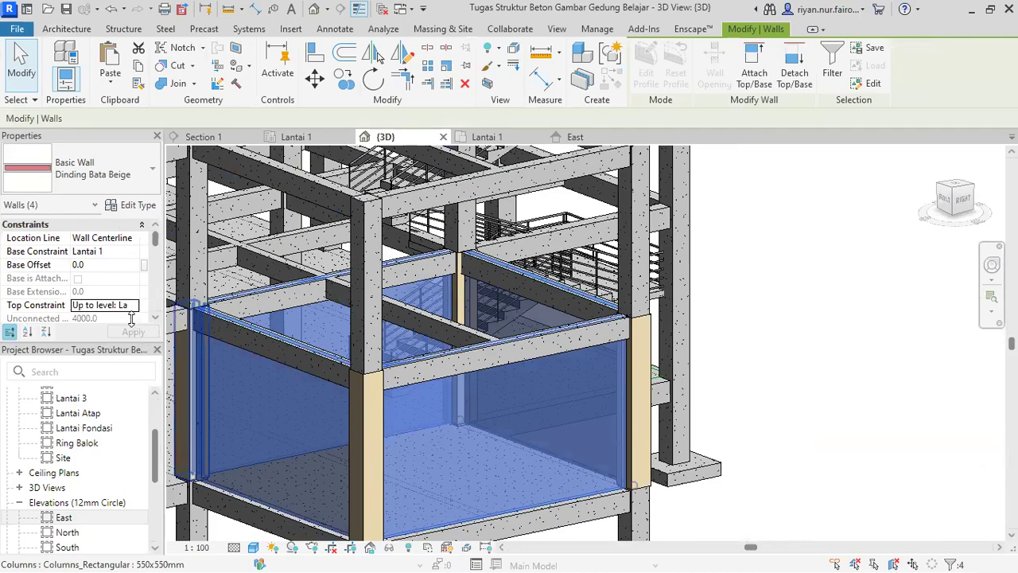
{"action": "left_click", "coordinate": [74, 265]}
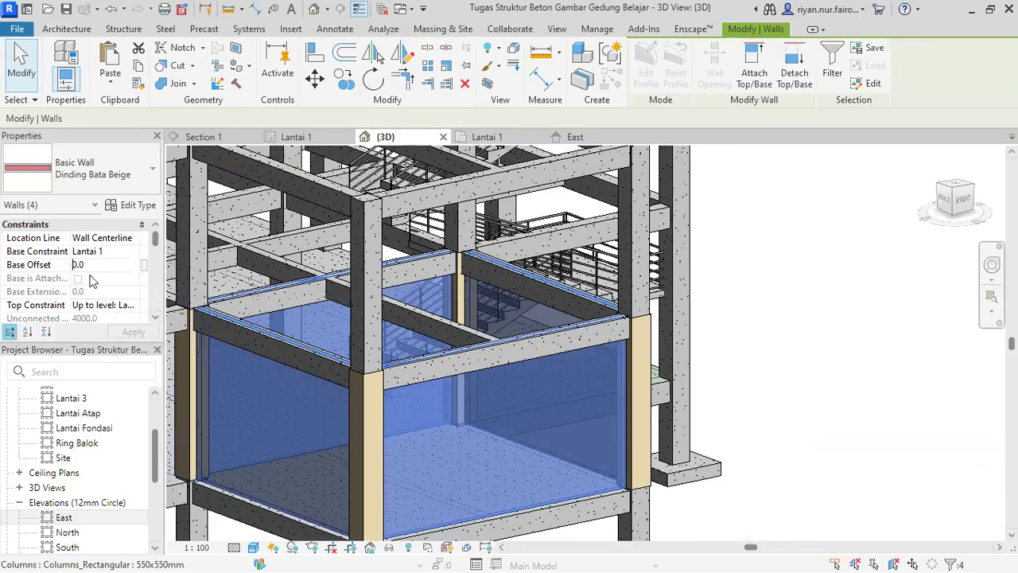
{"action": "type", "text": "-5"}
{"action": "left_click", "coordinate": [131, 332]}
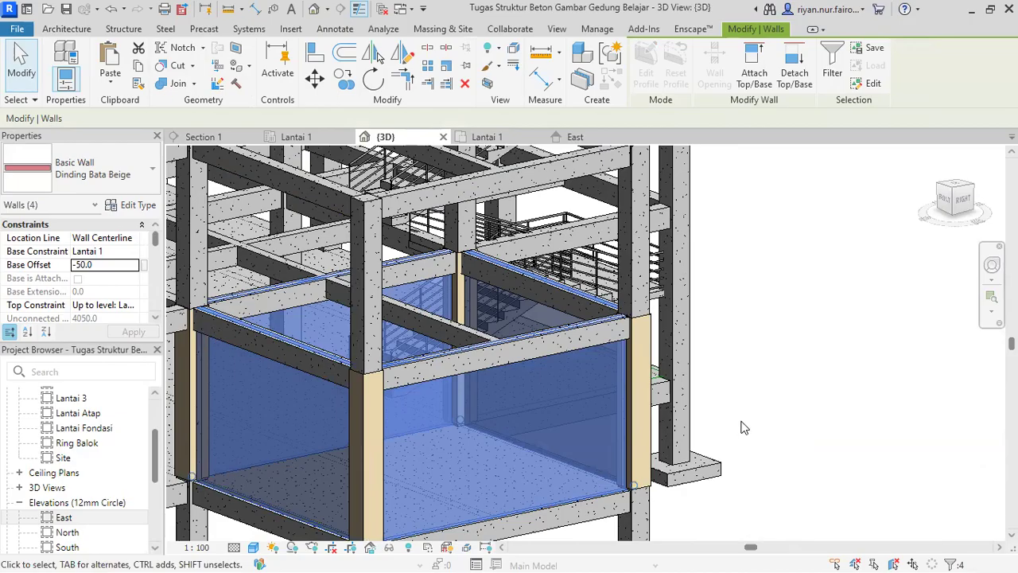
Set the selected walls' top offset to -500 mm to account for the beams above
{"action": "scroll", "coordinate": [108, 309], "scroll_direction": "down", "scroll_amount": 3}
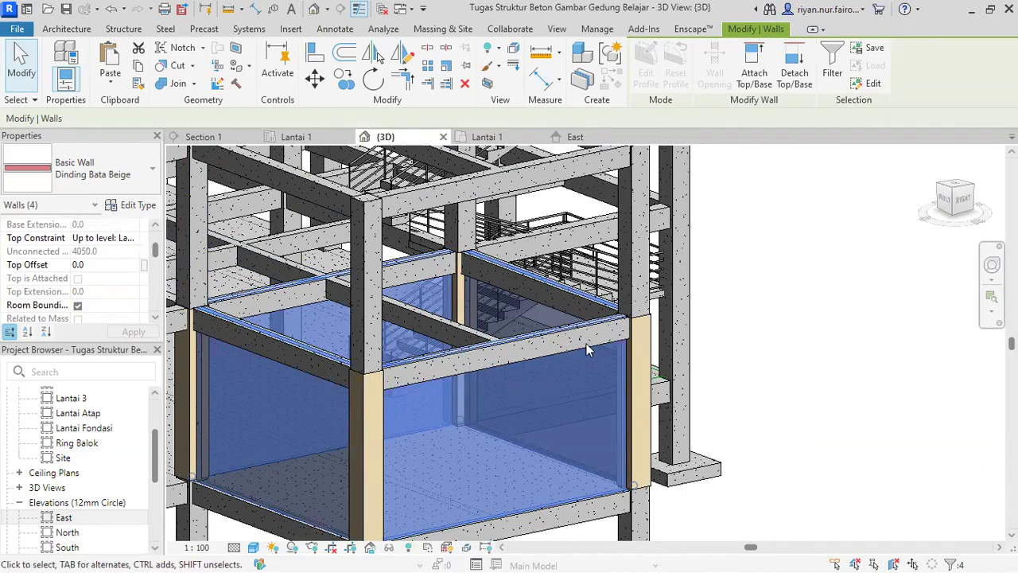
{"action": "scroll", "coordinate": [602, 338], "scroll_direction": "up", "scroll_amount": 4}
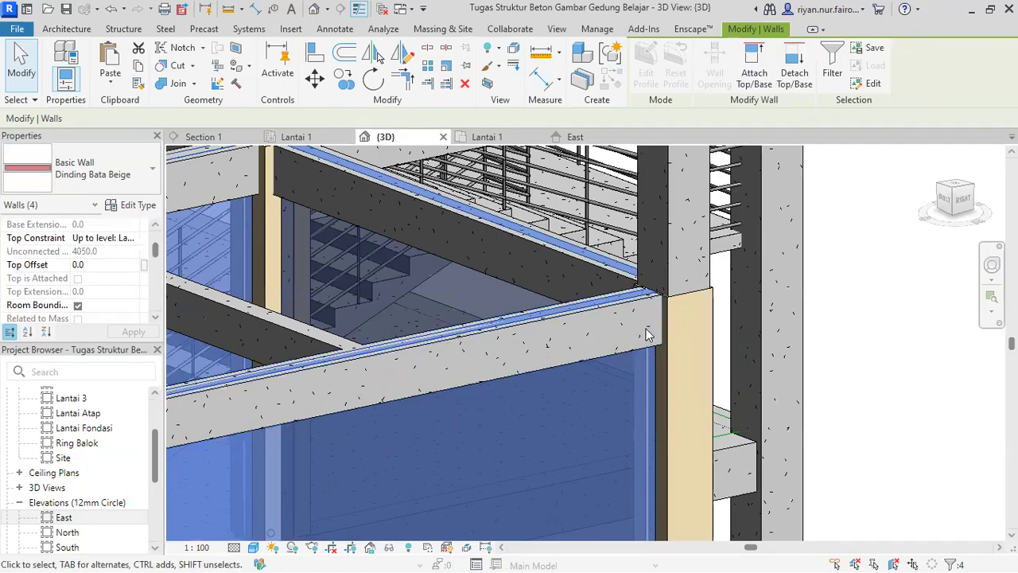
{"action": "scroll", "coordinate": [644, 326], "scroll_direction": "down", "scroll_amount": 5}
{"action": "scroll", "coordinate": [593, 319], "scroll_direction": "up", "scroll_amount": 5}
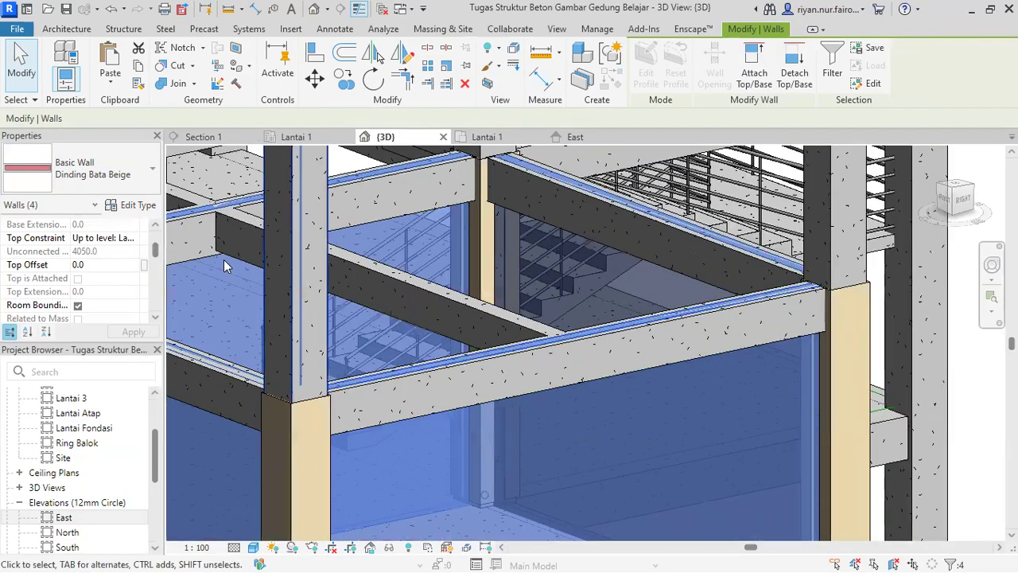
{"action": "left_click", "coordinate": [77, 265]}
{"action": "type", "text": "-500.0"}
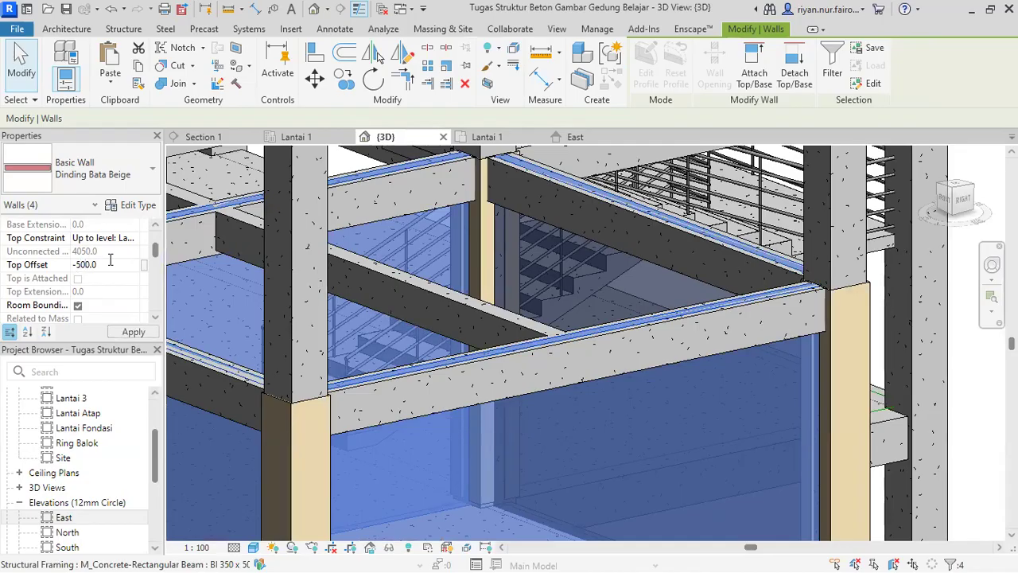
{"action": "left_click", "coordinate": [108, 335]}
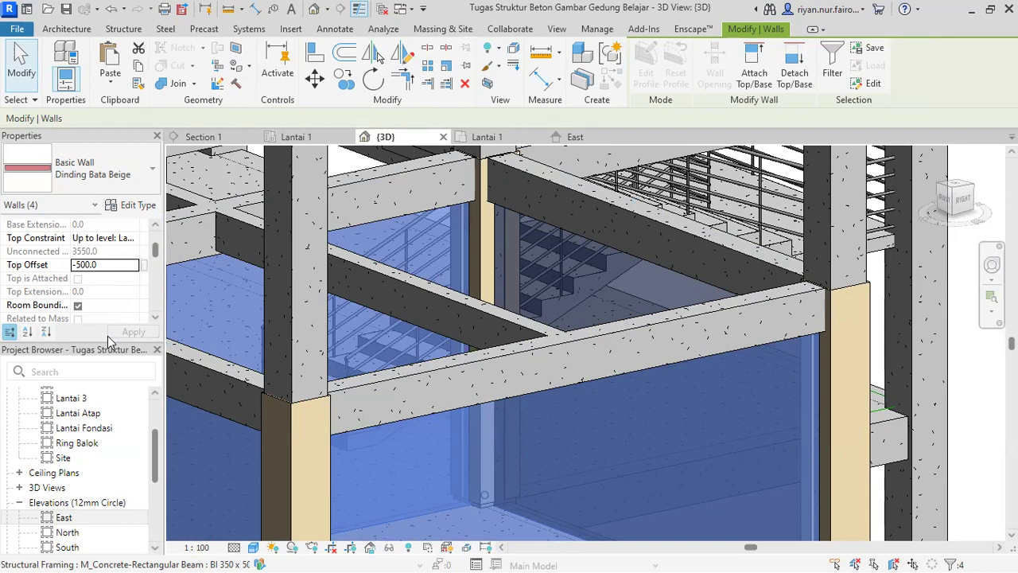
Clear the wall selection and examine how the walls meet the beams and columns from several sides in 3D
{"action": "scroll", "coordinate": [484, 387], "scroll_direction": "down", "scroll_amount": 1}
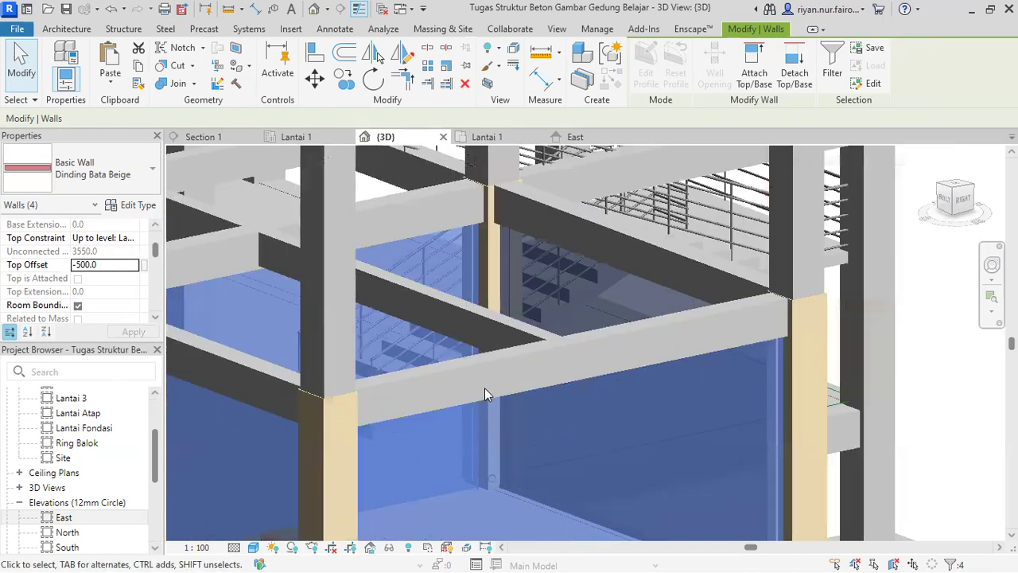
{"action": "left_click", "coordinate": [617, 335]}
{"action": "key", "text": "Escape"}
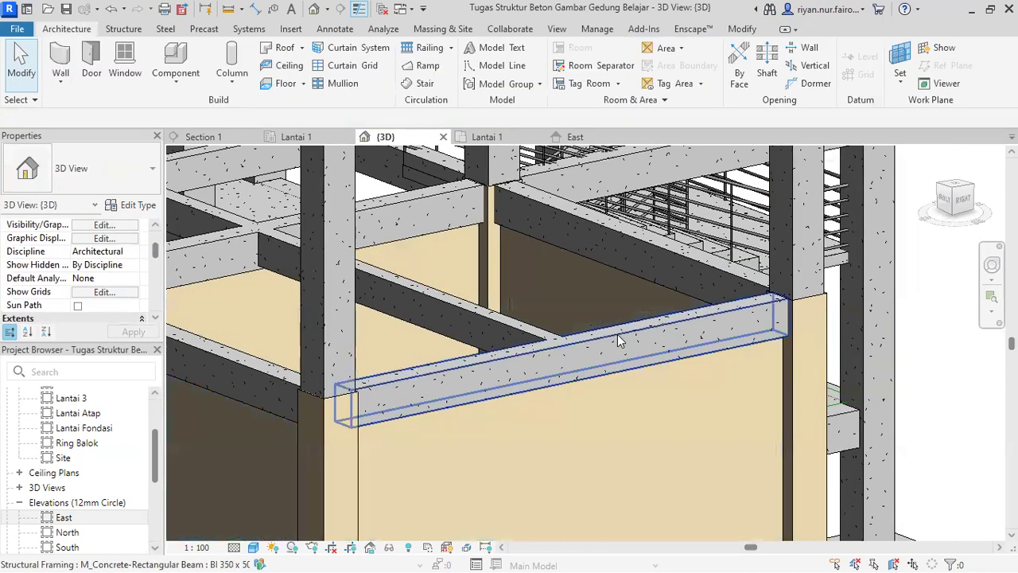
{"action": "scroll", "coordinate": [768, 343], "scroll_direction": "down", "scroll_amount": 3}
{"action": "middle_click_drag", "start_coordinate": [683, 352], "coordinate": [427, 398], "text": "shift"}
{"action": "scroll", "coordinate": [480, 422], "scroll_direction": "up", "scroll_amount": 5}
{"action": "scroll", "coordinate": [458, 364], "scroll_direction": "up", "scroll_amount": 3}
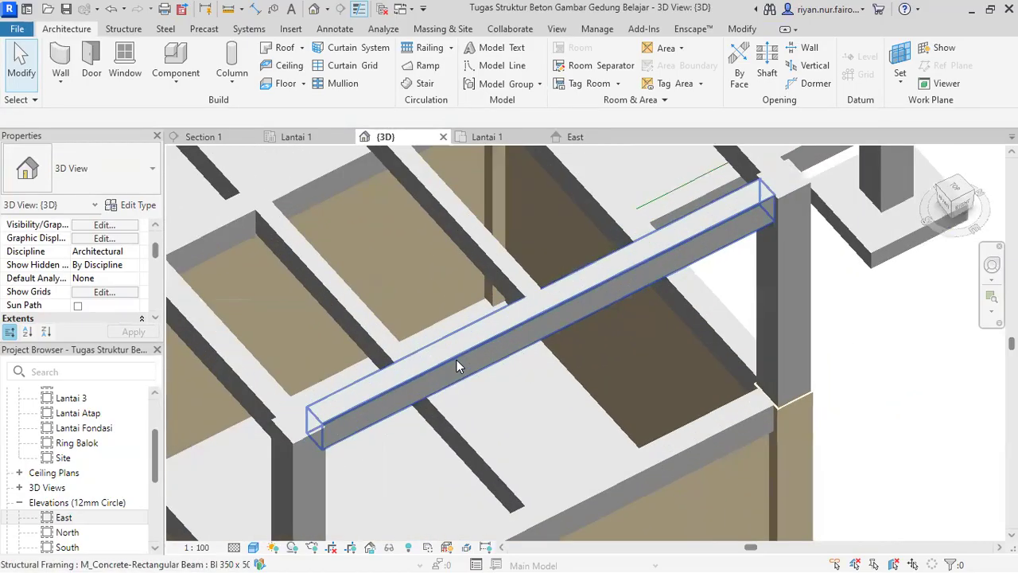
{"action": "scroll", "coordinate": [458, 364], "scroll_direction": "down", "scroll_amount": 3}
{"action": "middle_click_drag", "start_coordinate": [477, 361], "coordinate": [664, 286], "text": "shift"}
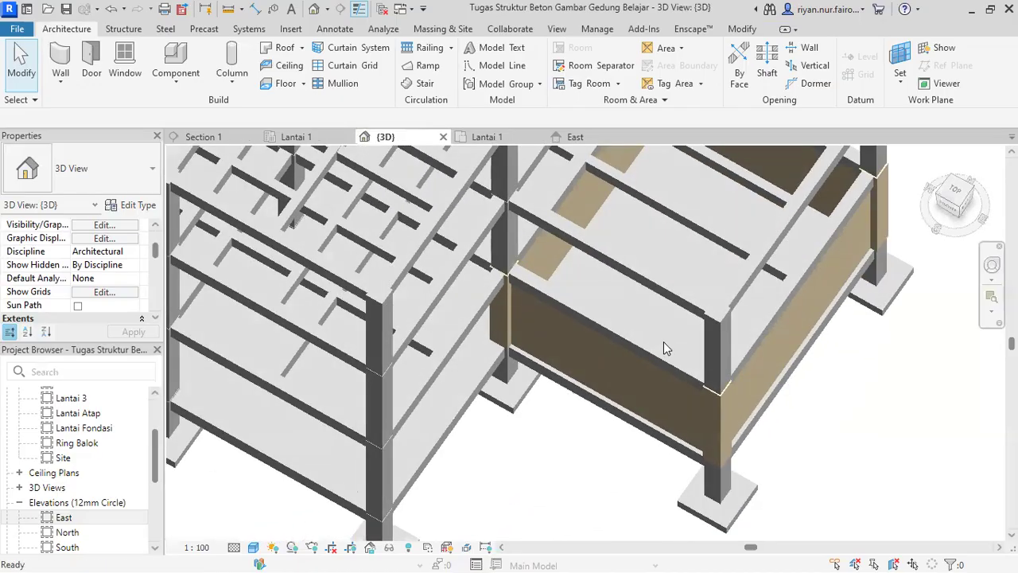
Return to the Lantai 1 floor plan, frame the walled room between grids 2 and 3, and start an architectural floor
{"action": "left_click", "coordinate": [495, 136]}
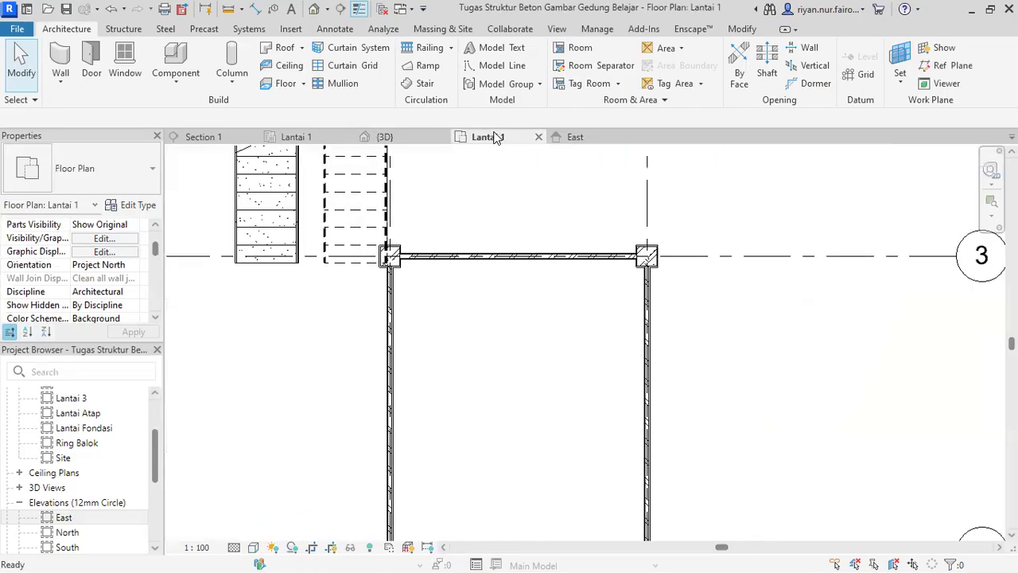
{"action": "scroll", "coordinate": [516, 191], "scroll_direction": "down", "scroll_amount": 3}
{"action": "scroll", "coordinate": [466, 239], "scroll_direction": "up", "scroll_amount": 5}
{"action": "scroll", "coordinate": [427, 238], "scroll_direction": "up", "scroll_amount": 3}
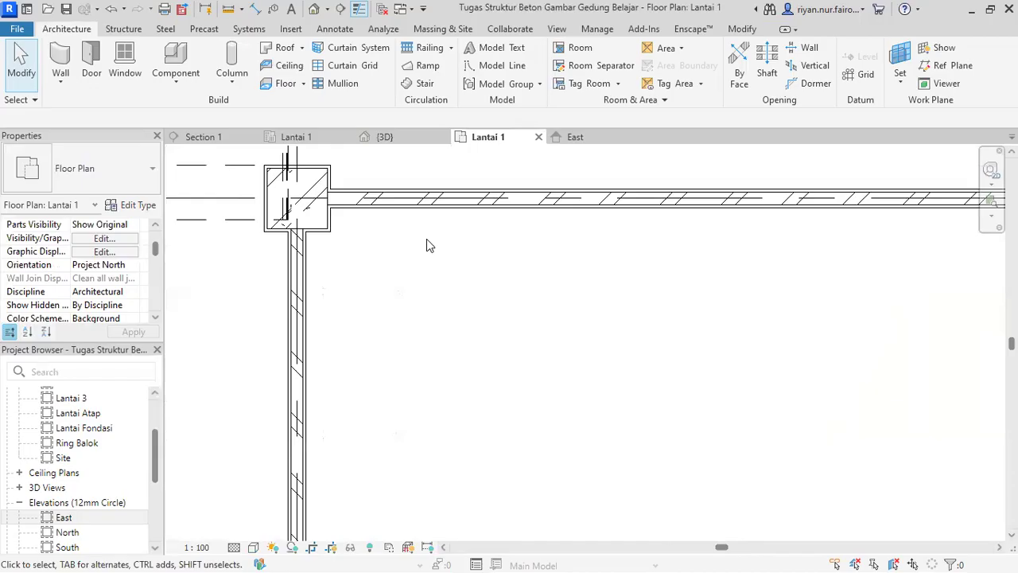
{"action": "scroll", "coordinate": [426, 238], "scroll_direction": "down", "scroll_amount": 4}
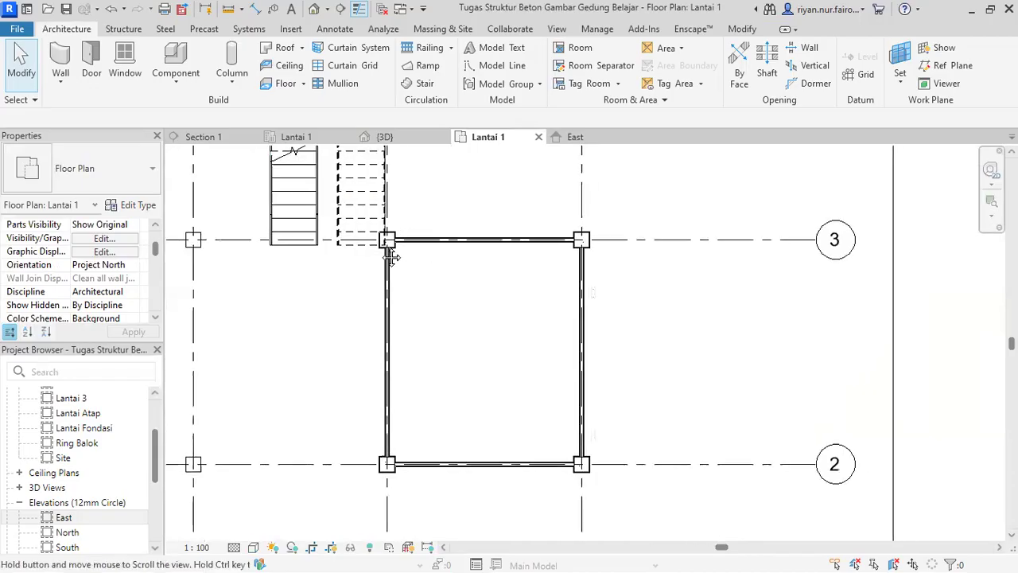
{"action": "scroll", "coordinate": [419, 243], "scroll_direction": "up", "scroll_amount": 3}
{"action": "scroll", "coordinate": [497, 267], "scroll_direction": "down", "scroll_amount": 2}
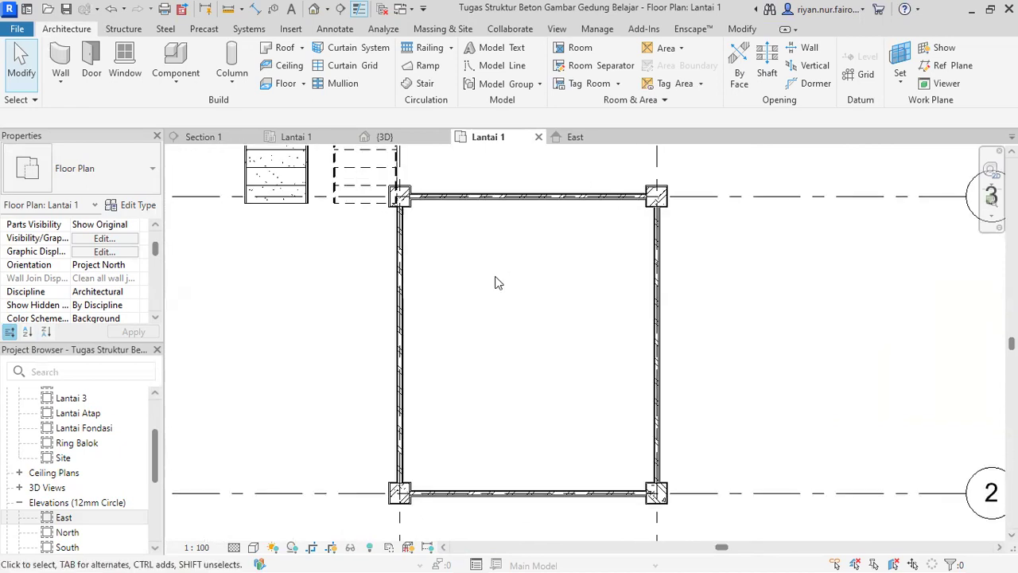
{"action": "left_click", "coordinate": [303, 84]}
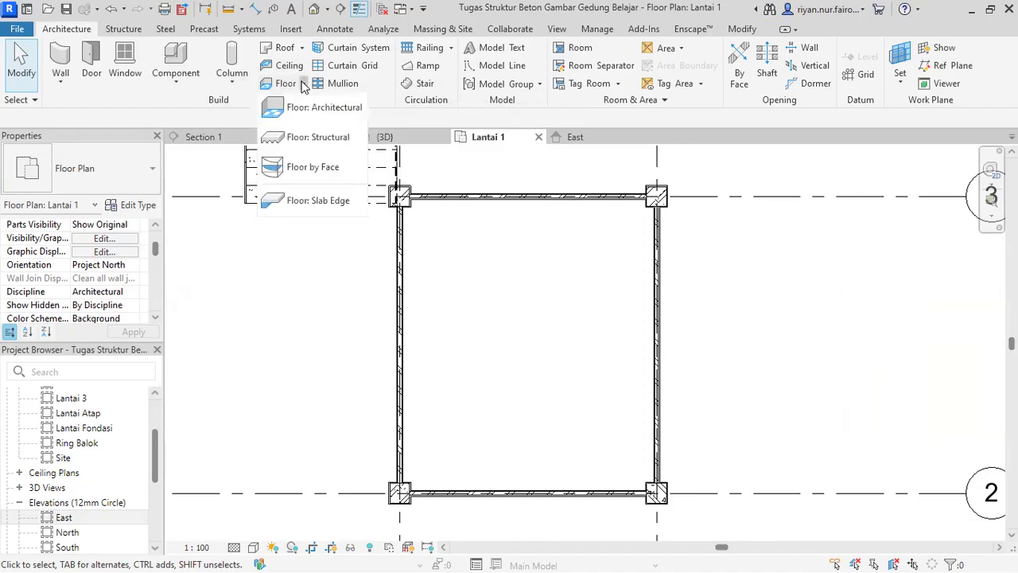
{"action": "left_click", "coordinate": [308, 110]}
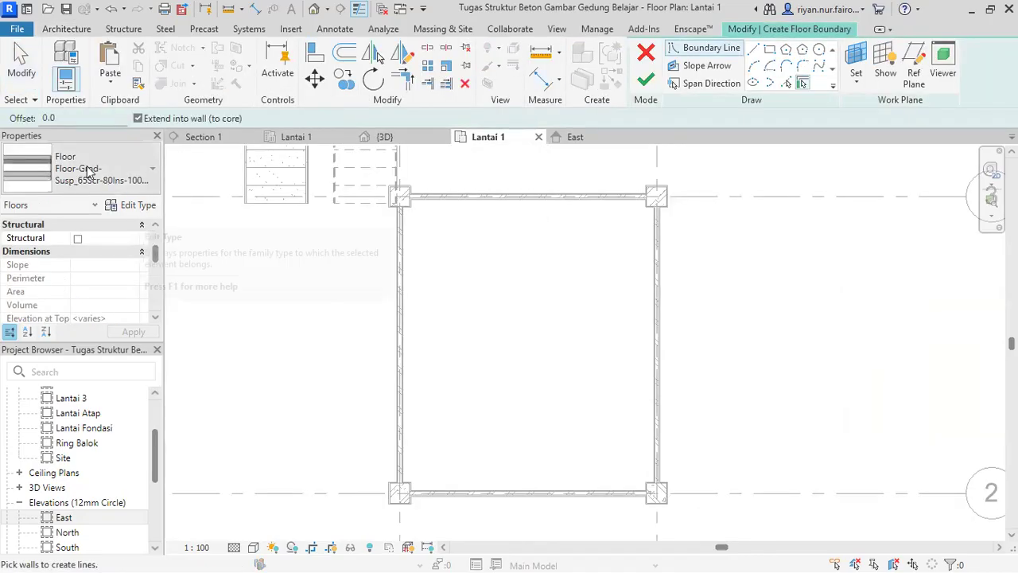
Duplicate the current floor type under the name Lantai Keramik
{"action": "left_click", "coordinate": [137, 206]}
{"action": "left_click", "coordinate": [805, 108]}
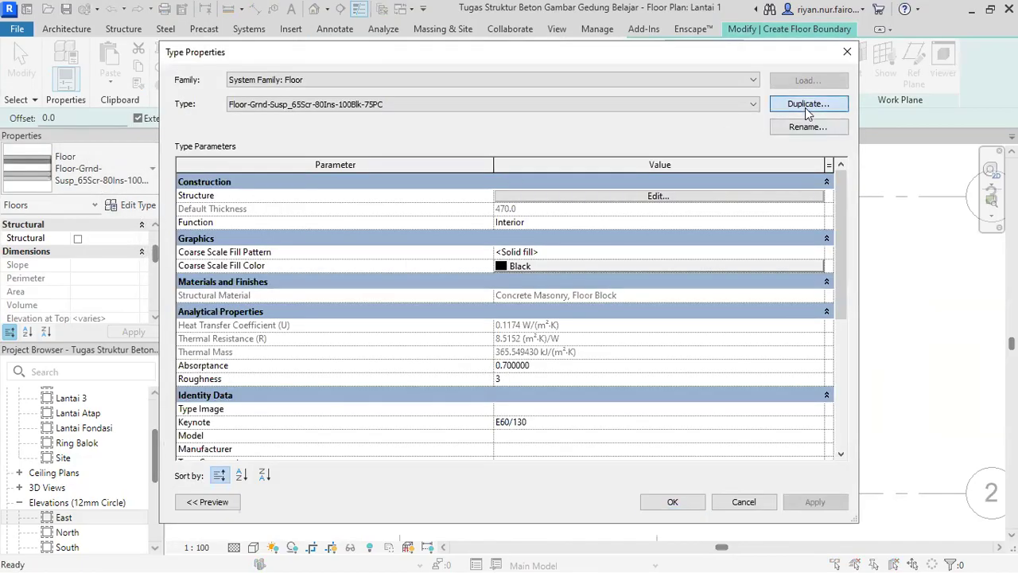
{"action": "type", "text": "Lantai"}
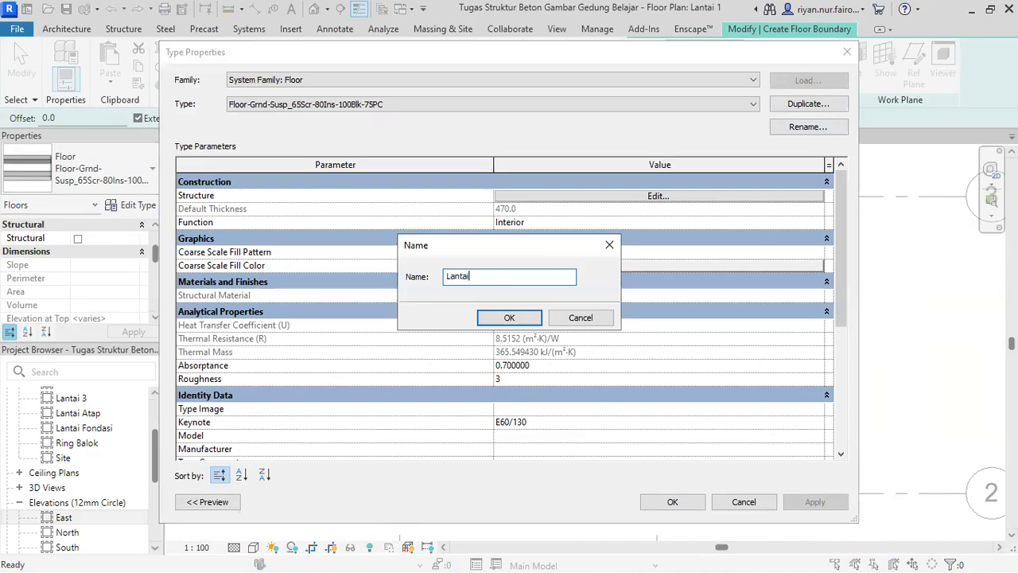
{"action": "type", "text": " Keramik"}
{"action": "left_click", "coordinate": [531, 317]}
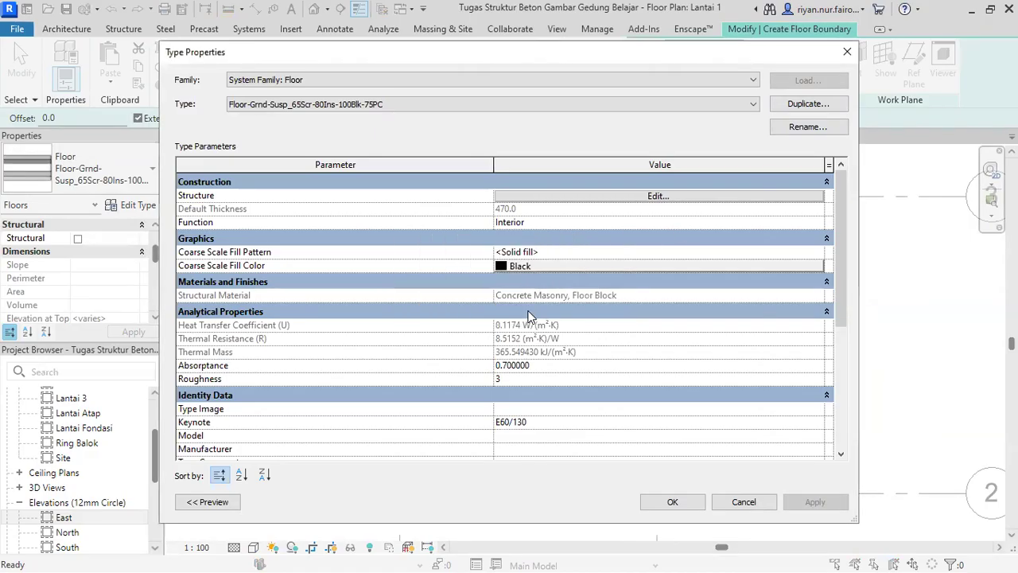
Edit the Lantai Keramik structure and delete all five finish, membrane and thermal layers above the upper core boundary
{"action": "left_click", "coordinate": [586, 199]}
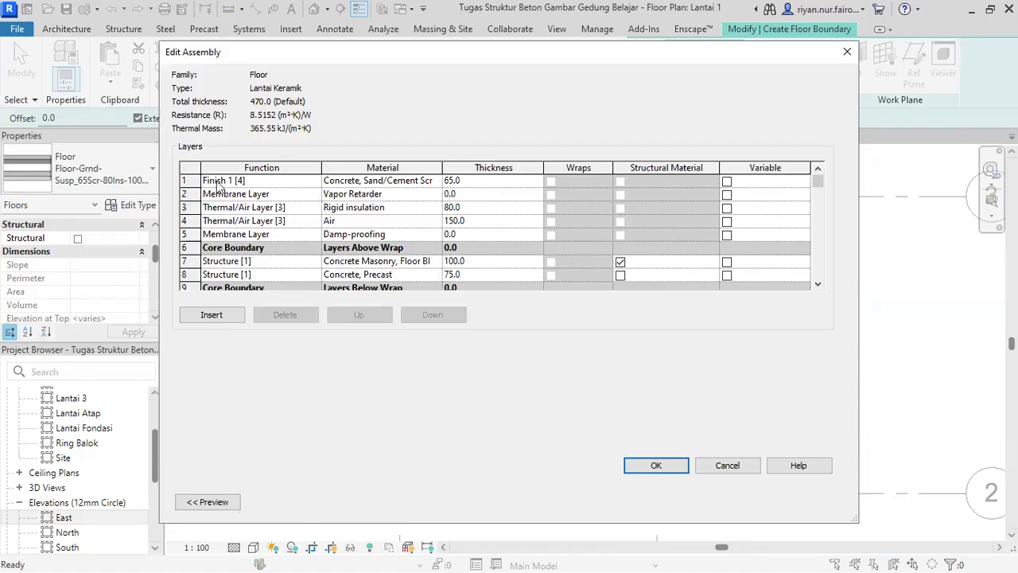
{"action": "left_click", "coordinate": [185, 181]}
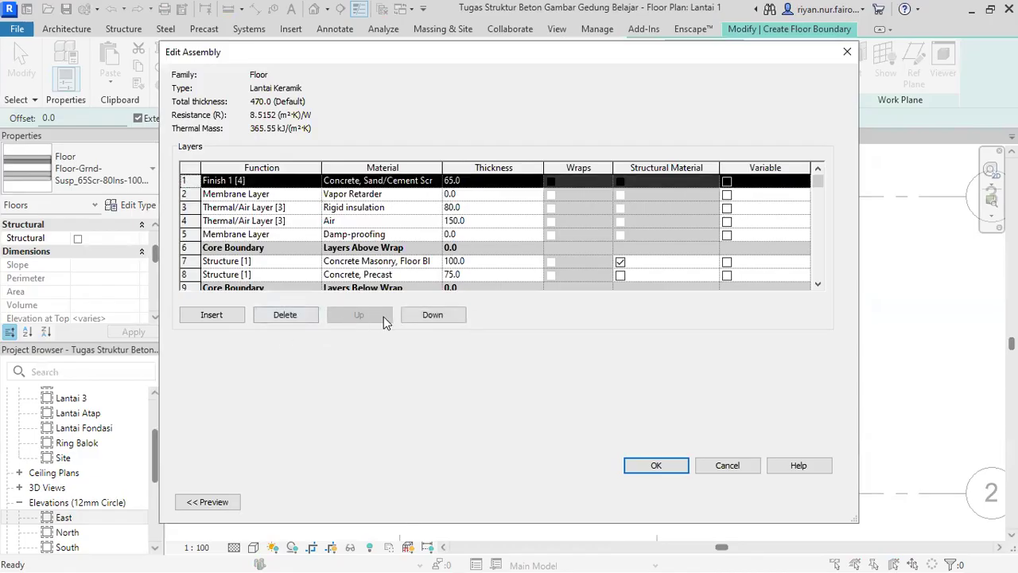
{"action": "left_click", "coordinate": [287, 315]}
{"action": "double_click", "coordinate": [288, 315]}
{"action": "left_click", "coordinate": [294, 315]}
{"action": "left_click", "coordinate": [297, 314]}
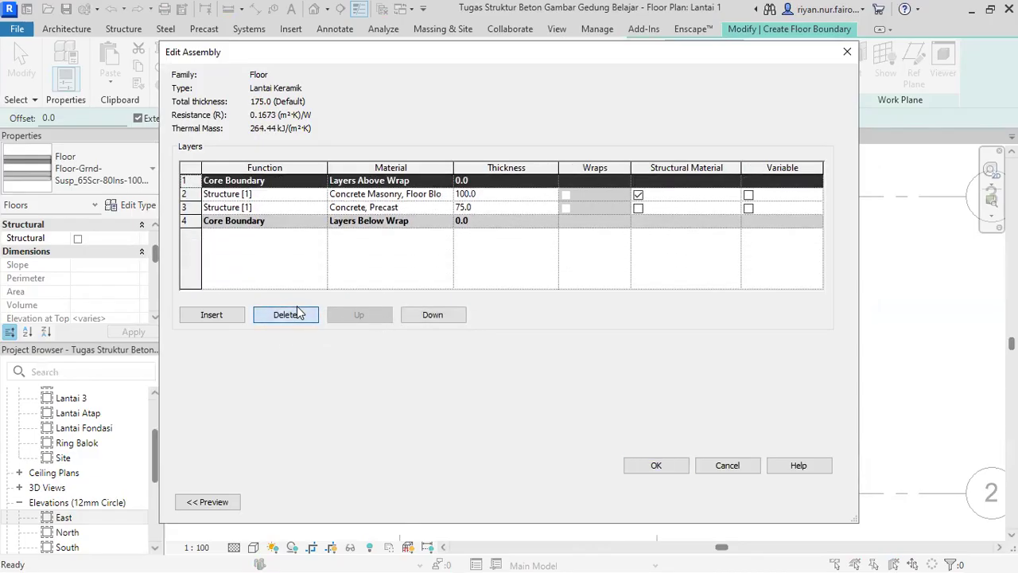
Set the function of layer 2 to Finish 1 [4] and of layer 3 to Substrate [2]
{"action": "left_click", "coordinate": [197, 195]}
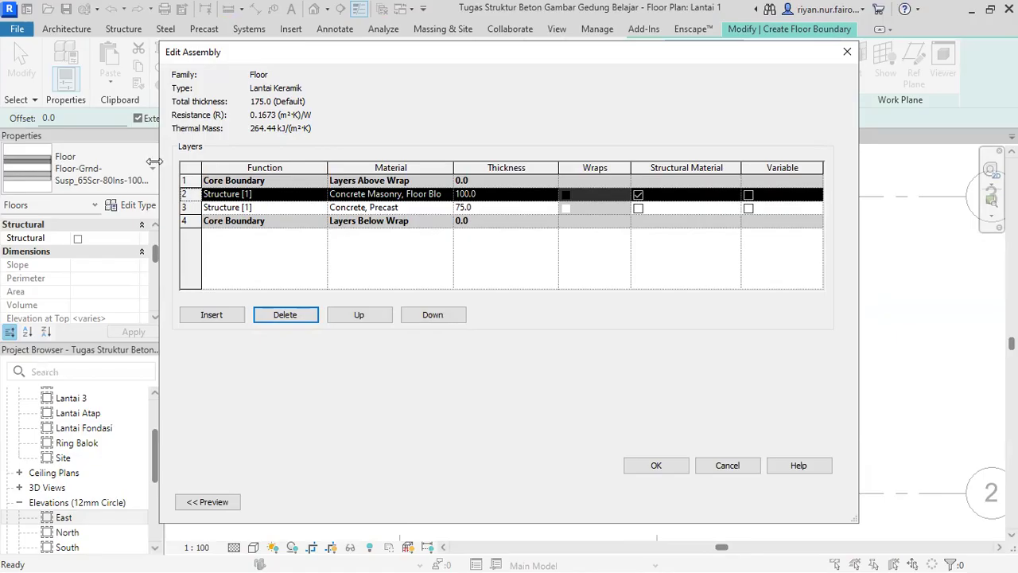
{"action": "left_click", "coordinate": [322, 197]}
{"action": "left_click", "coordinate": [320, 194]}
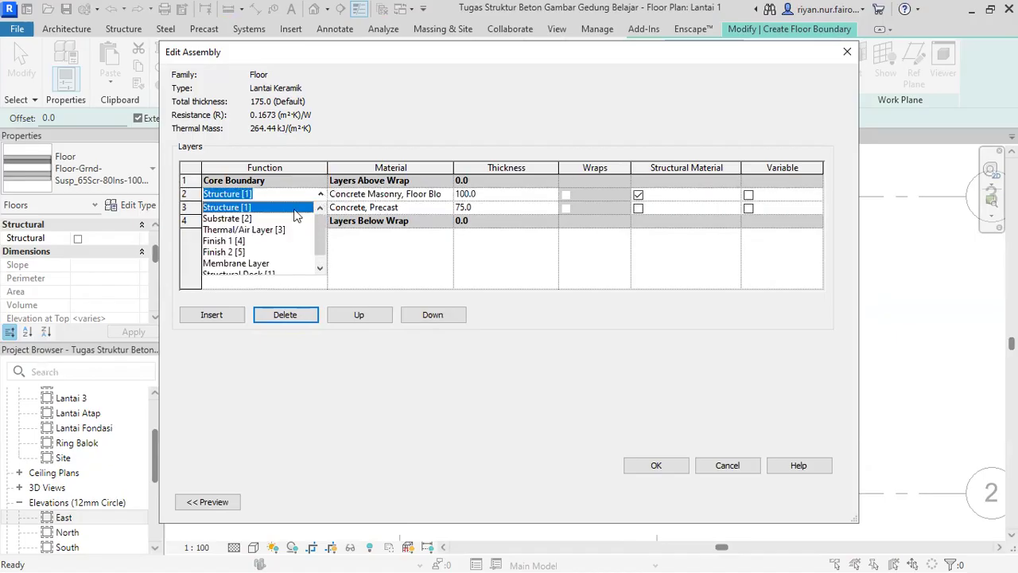
{"action": "left_click", "coordinate": [239, 241]}
{"action": "left_click", "coordinate": [322, 209]}
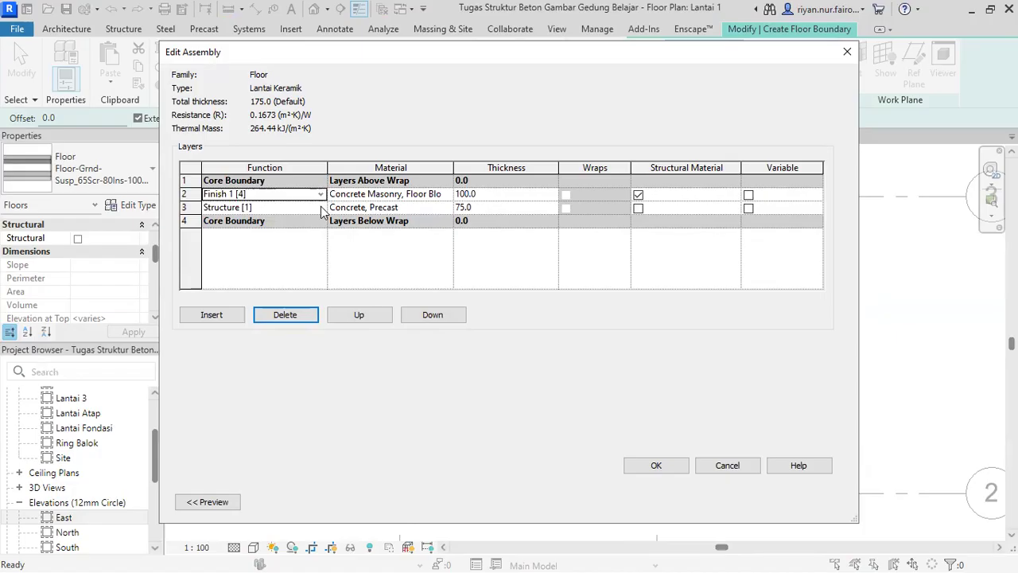
{"action": "left_click", "coordinate": [320, 208]}
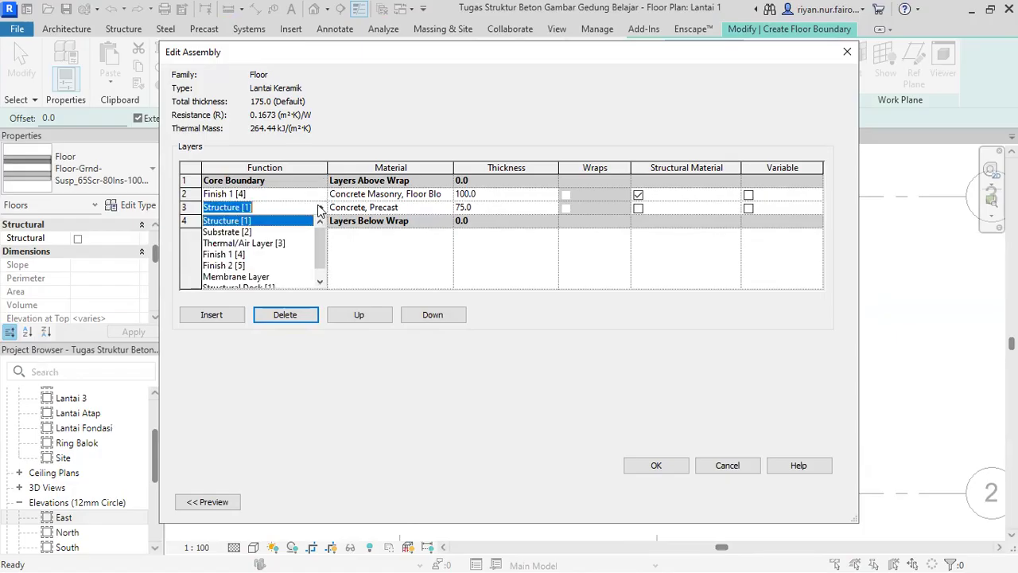
{"action": "left_click", "coordinate": [228, 231]}
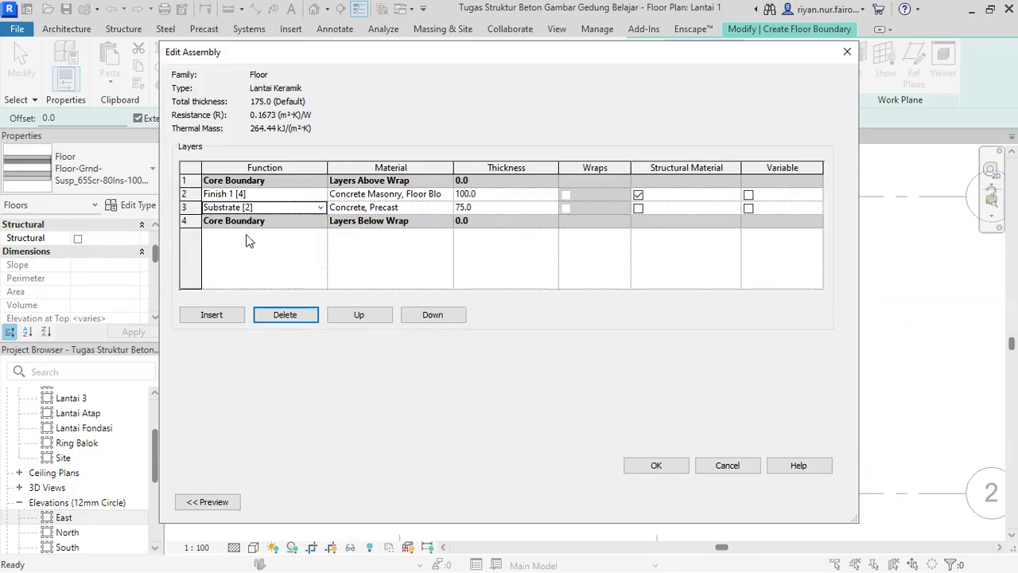
Search the materials for "plaster" and choose Plaster for the substrate layer
{"action": "left_click", "coordinate": [450, 207]}
{"action": "left_click", "coordinate": [450, 206]}
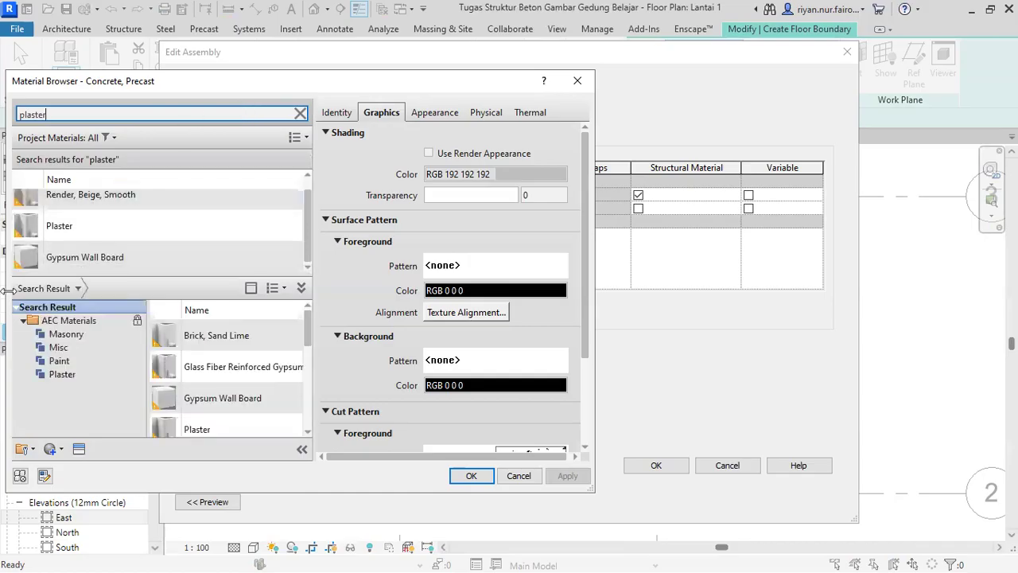
{"action": "left_click", "coordinate": [126, 224]}
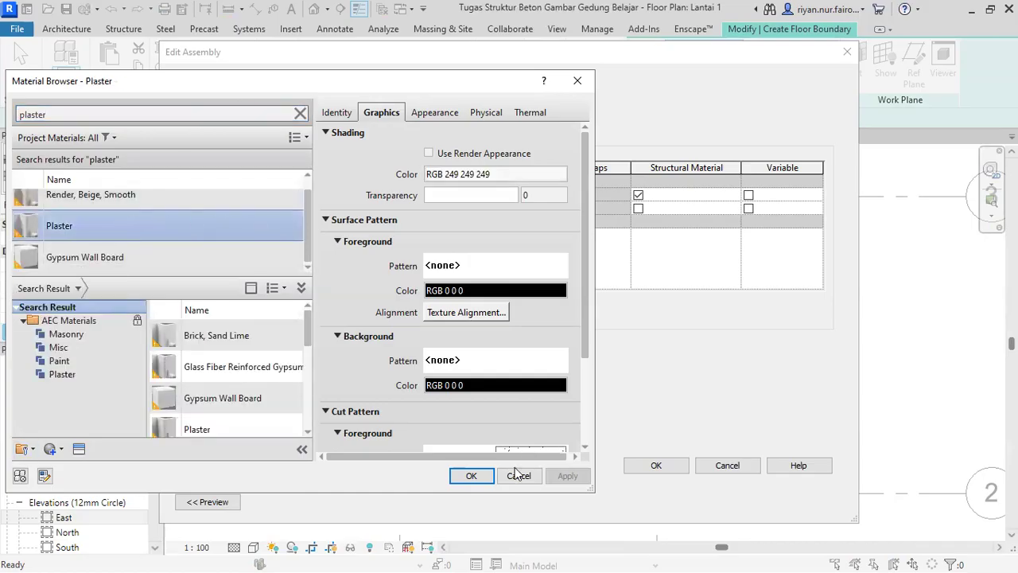
{"action": "left_click", "coordinate": [513, 475]}
Open the material selection for the Finish 1 layer and search the materials for "default"
{"action": "left_click", "coordinate": [450, 198]}
{"action": "left_click", "coordinate": [450, 198]}
{"action": "scroll", "coordinate": [133, 216], "scroll_direction": "up", "scroll_amount": 1}
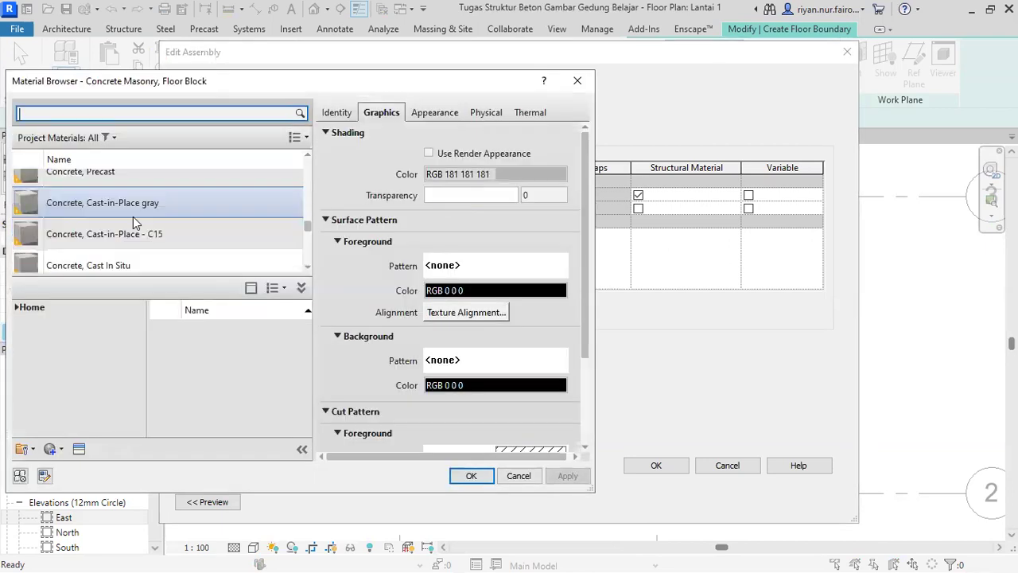
{"action": "scroll", "coordinate": [132, 223], "scroll_direction": "up", "scroll_amount": 1}
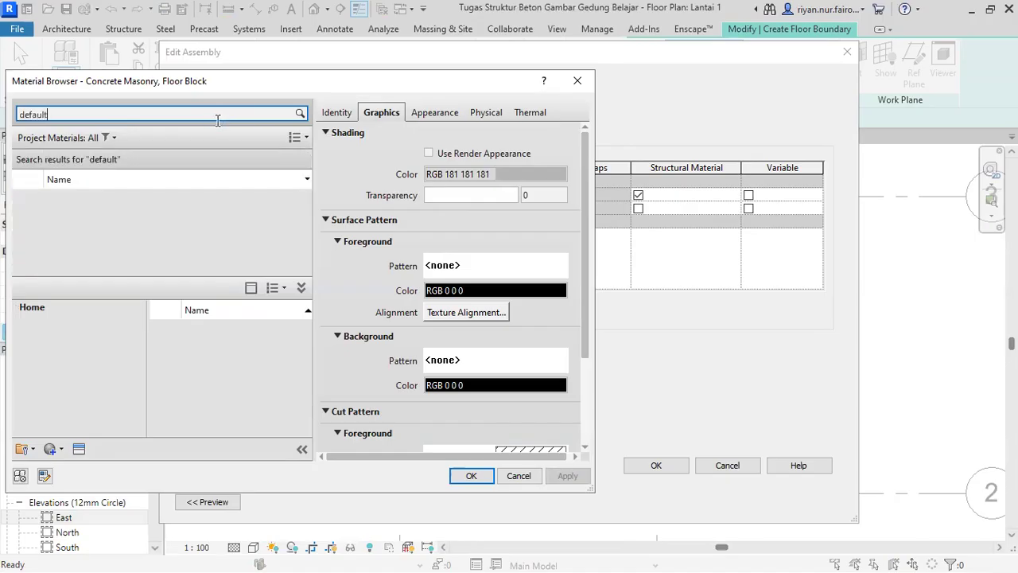
{"action": "scroll", "coordinate": [145, 222], "scroll_direction": "down", "scroll_amount": 3}
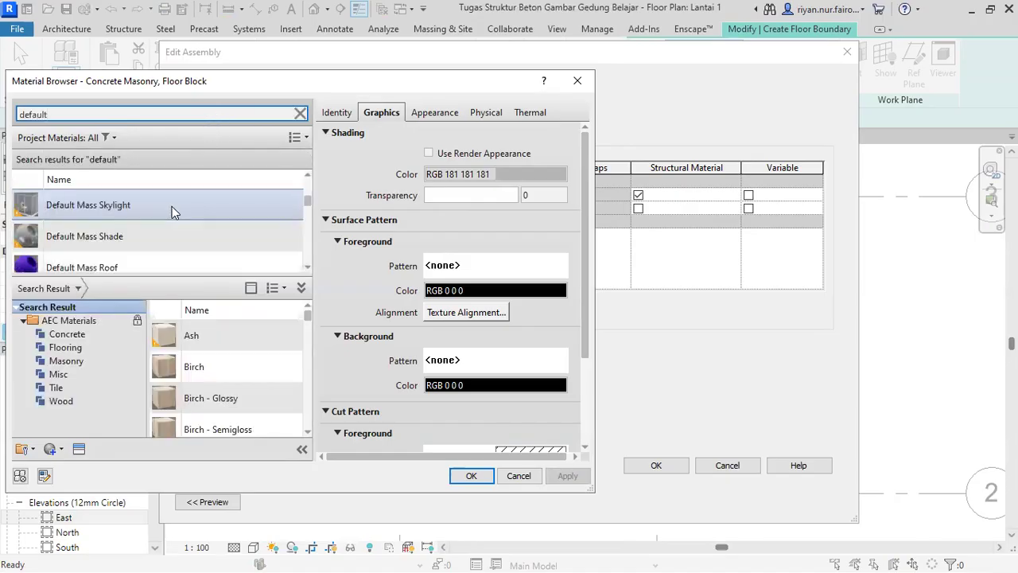
{"action": "scroll", "coordinate": [153, 236], "scroll_direction": "up", "scroll_amount": 3}
Search the materials for "ceramic" instead, and clear the search
{"action": "key", "text": "BackSpace"}
{"action": "key", "text": "BackSpace"}
{"action": "key", "text": "BackSpace"}
{"action": "key", "text": "BackSpace"}
{"action": "key", "text": "BackSpace"}
{"action": "key", "text": "BackSpace"}
{"action": "key", "text": "BackSpace"}
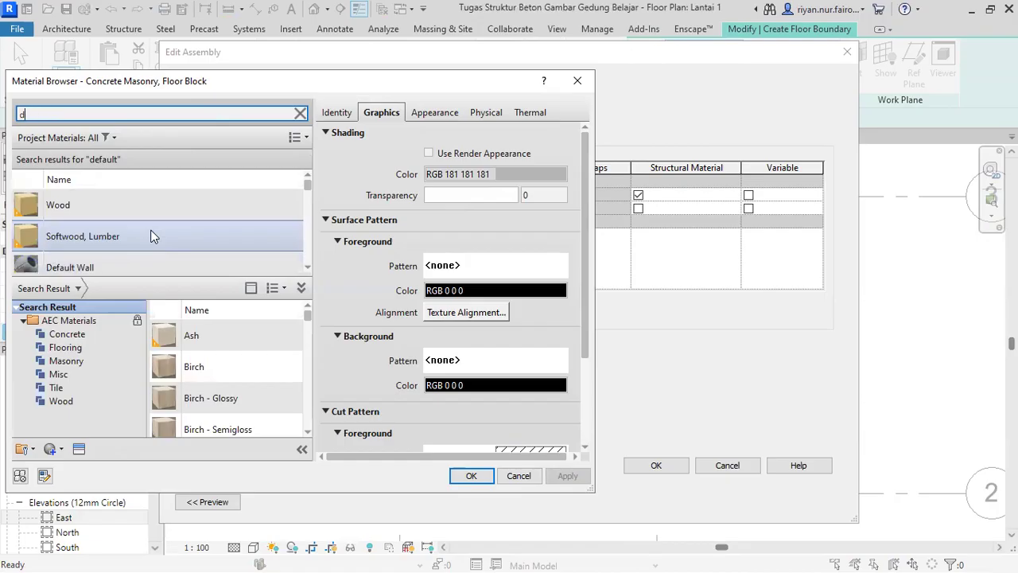
{"action": "type", "text": "ceramic"}
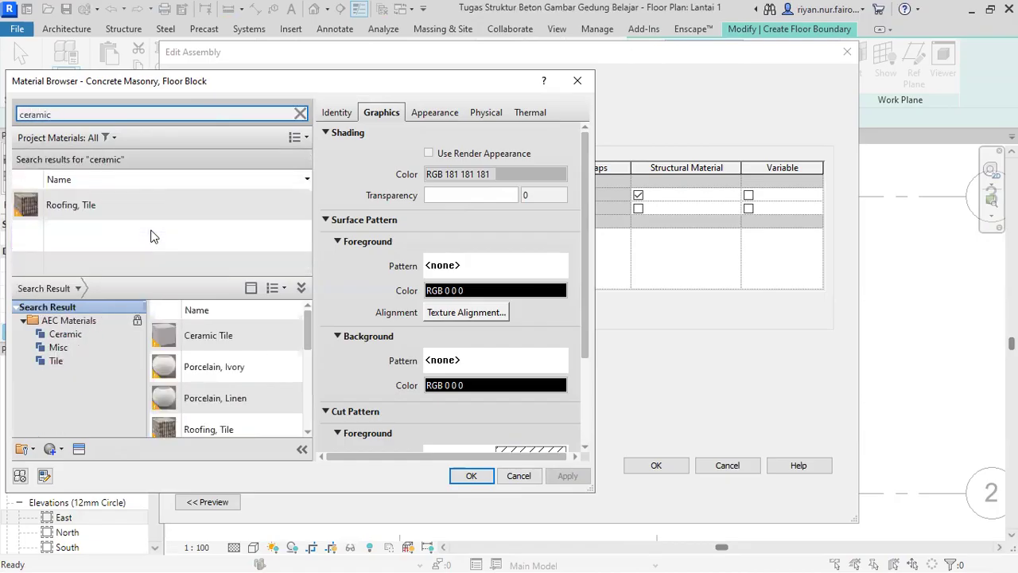
{"action": "left_click", "coordinate": [300, 114]}
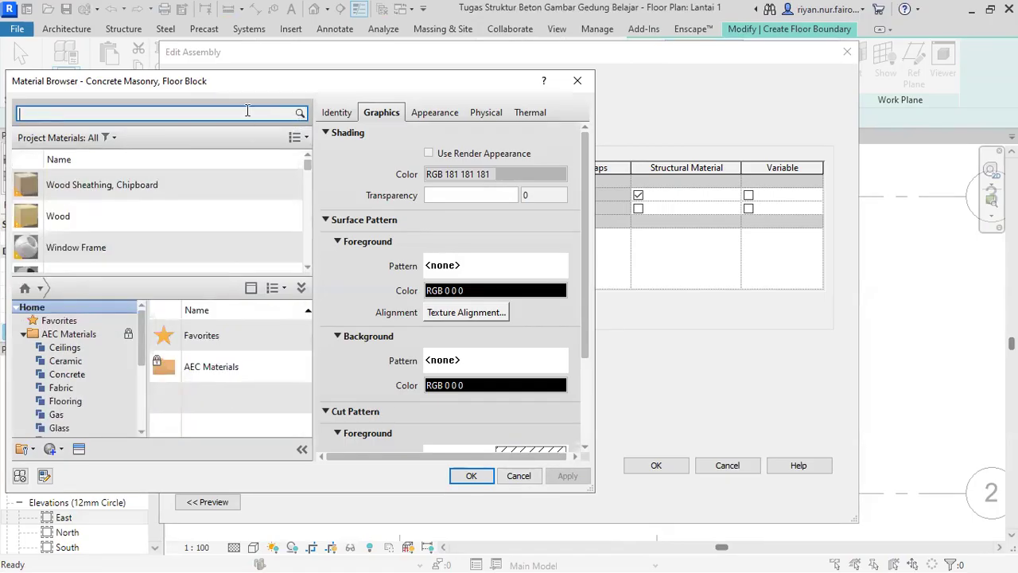
Find the Default material, duplicate it with its assets, and name the copy "Lantai Keramik"
{"action": "type", "text": "cefault"}
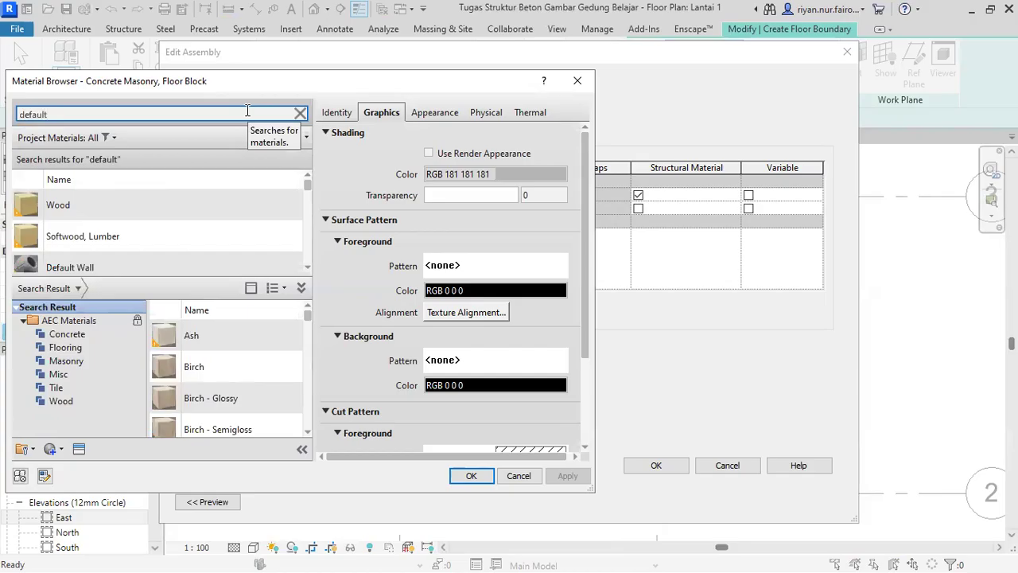
{"action": "scroll", "coordinate": [114, 246], "scroll_direction": "down", "scroll_amount": 5}
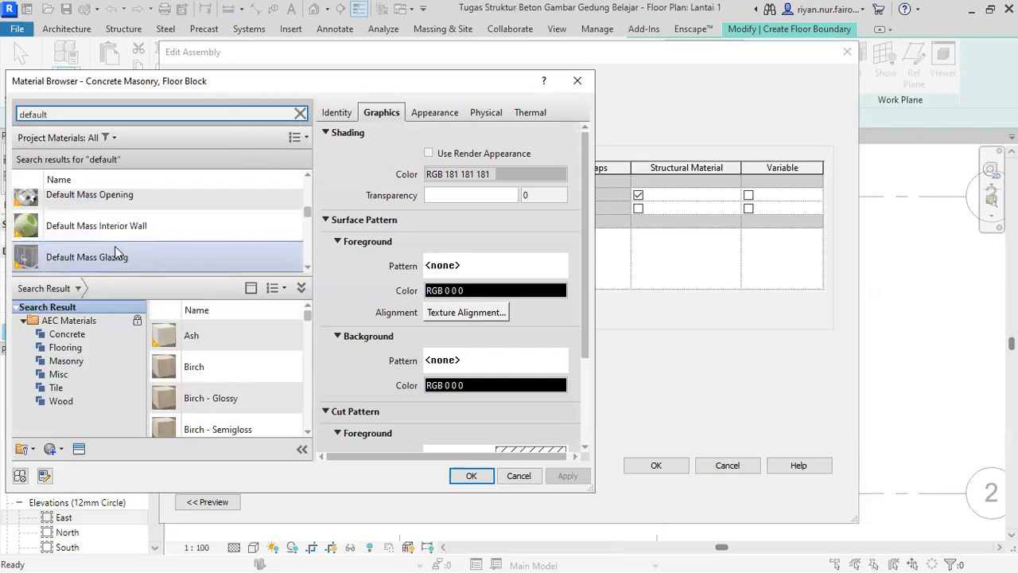
{"action": "scroll", "coordinate": [115, 246], "scroll_direction": "up", "scroll_amount": 5}
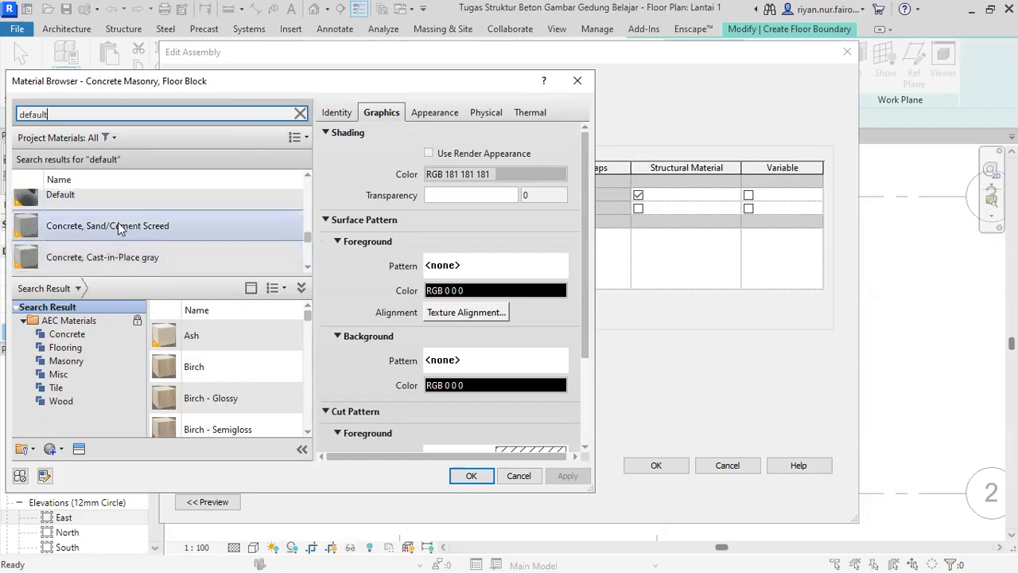
{"action": "left_click", "coordinate": [118, 204]}
{"action": "right_click", "coordinate": [97, 204]}
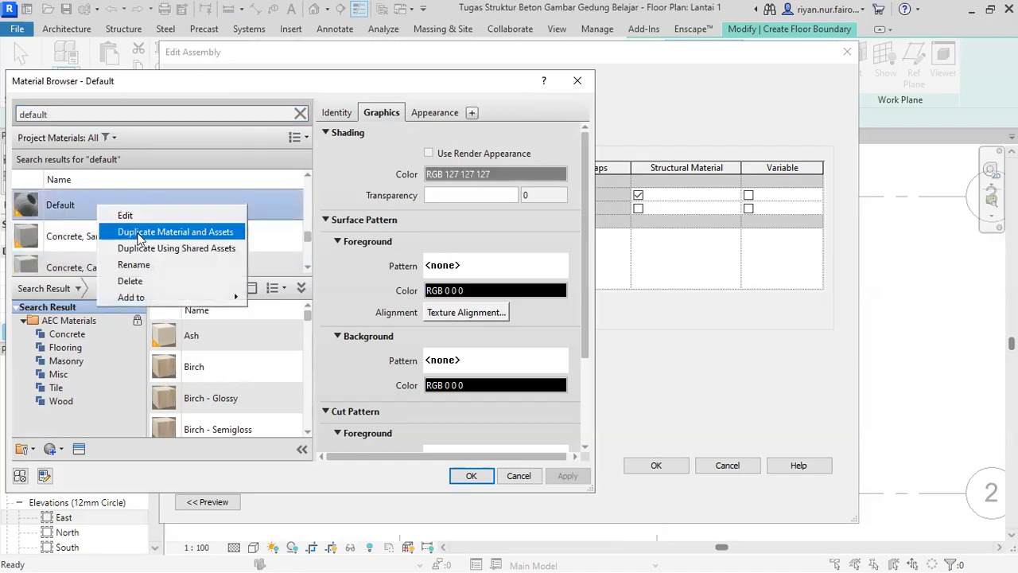
{"action": "left_click", "coordinate": [138, 230]}
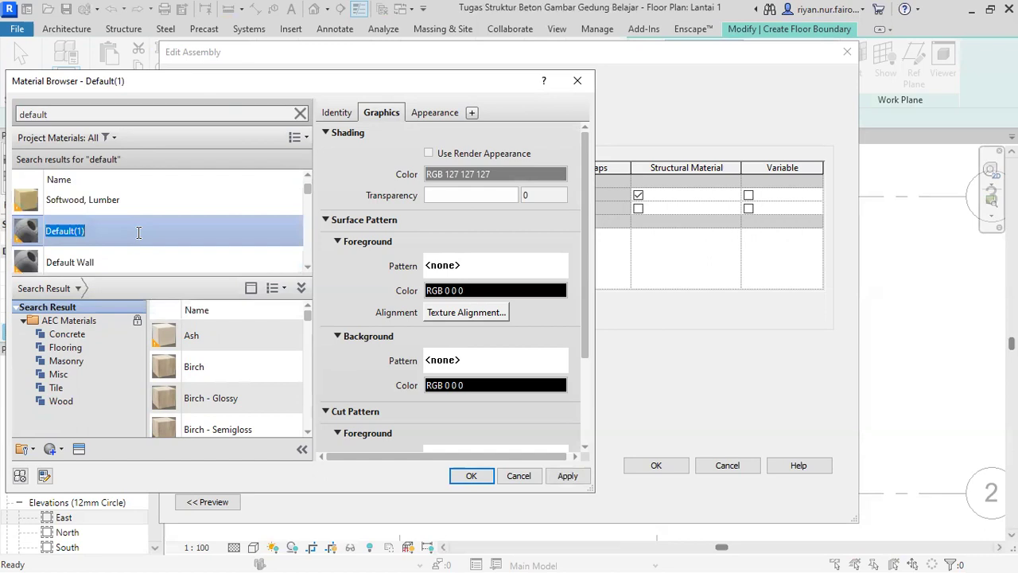
{"action": "type", "text": "Lantai Keramik"}
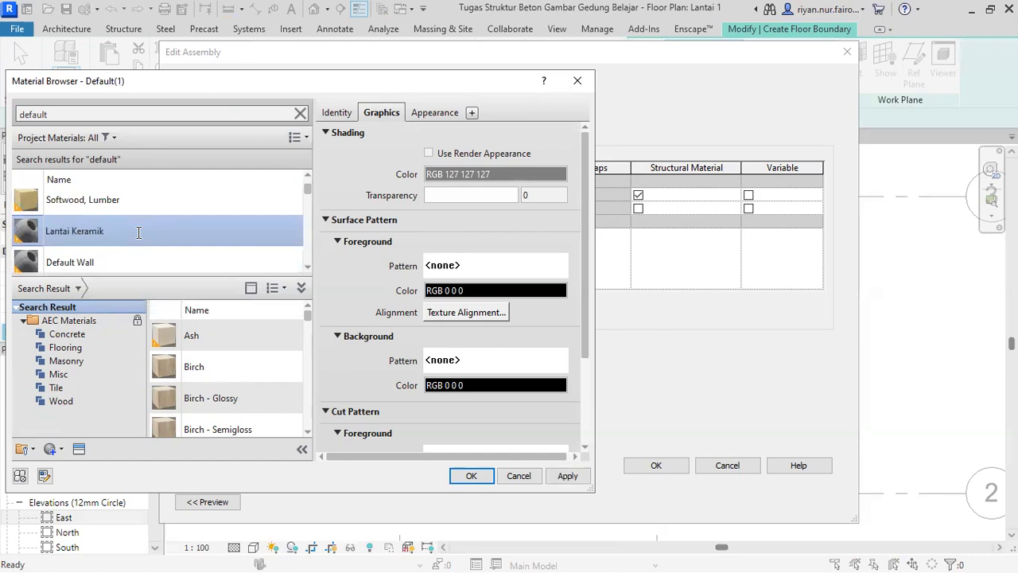
{"action": "key", "text": "Return"}
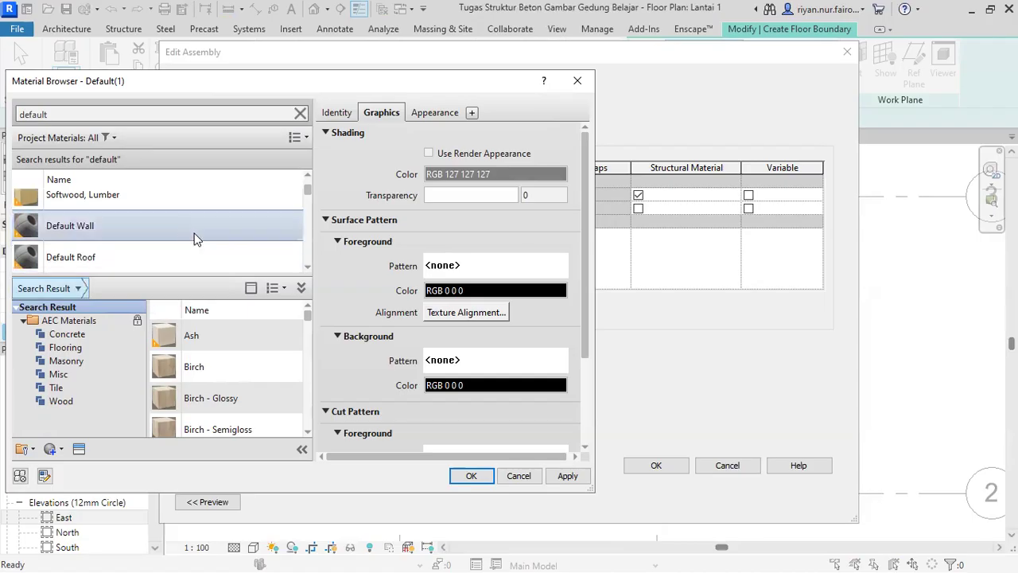
Search the project materials for "lantai keramik" and select the Lantai Keramik material
{"action": "left_click", "coordinate": [161, 118]}
{"action": "type", "text": "lan"}
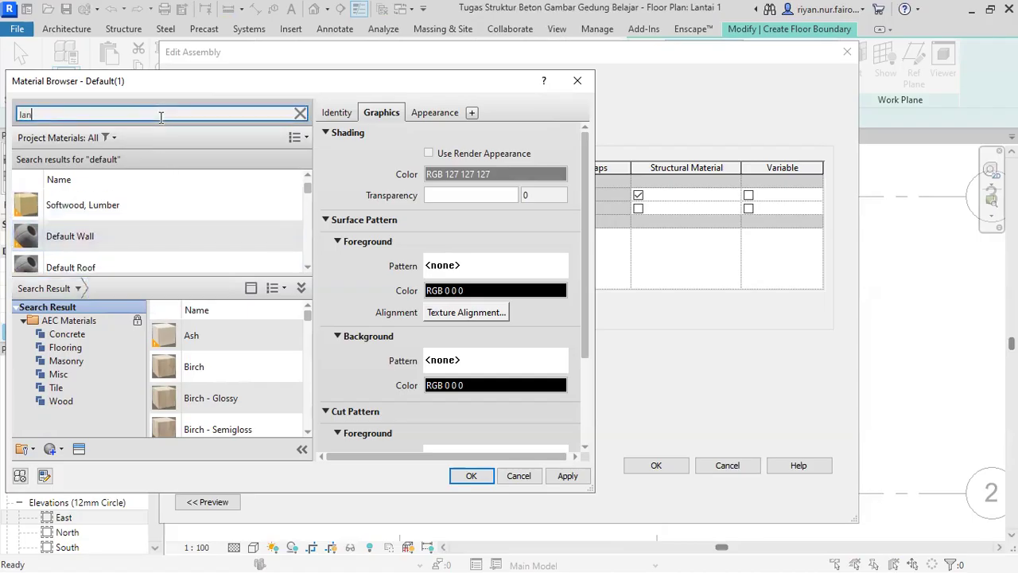
{"action": "type", "text": "tai keramik"}
{"action": "key", "text": "Return"}
{"action": "left_click", "coordinate": [189, 221]}
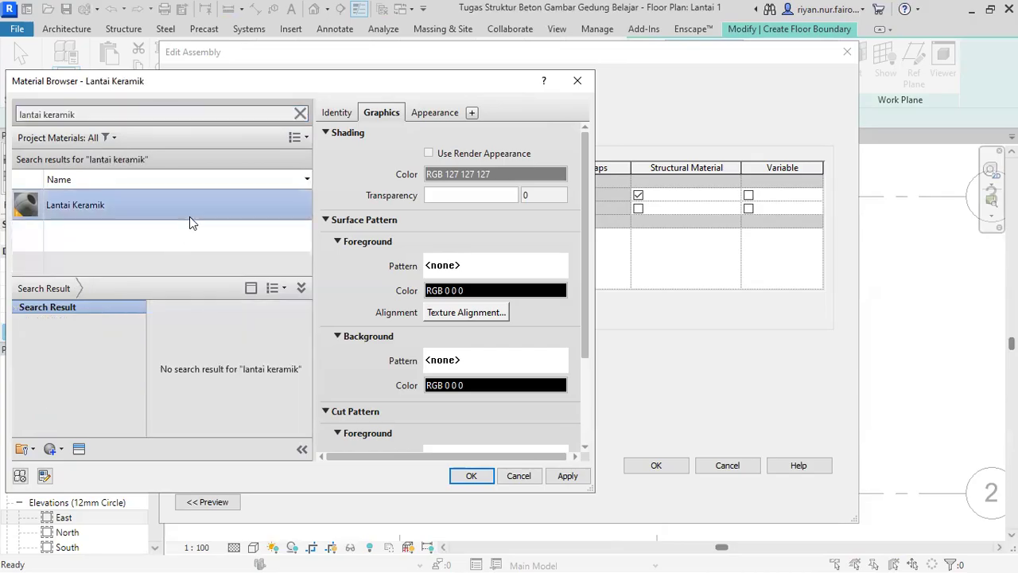
Open the Asset Browser and show the Ceramic Tile assets of the Appearance Library
{"action": "left_click", "coordinate": [79, 450]}
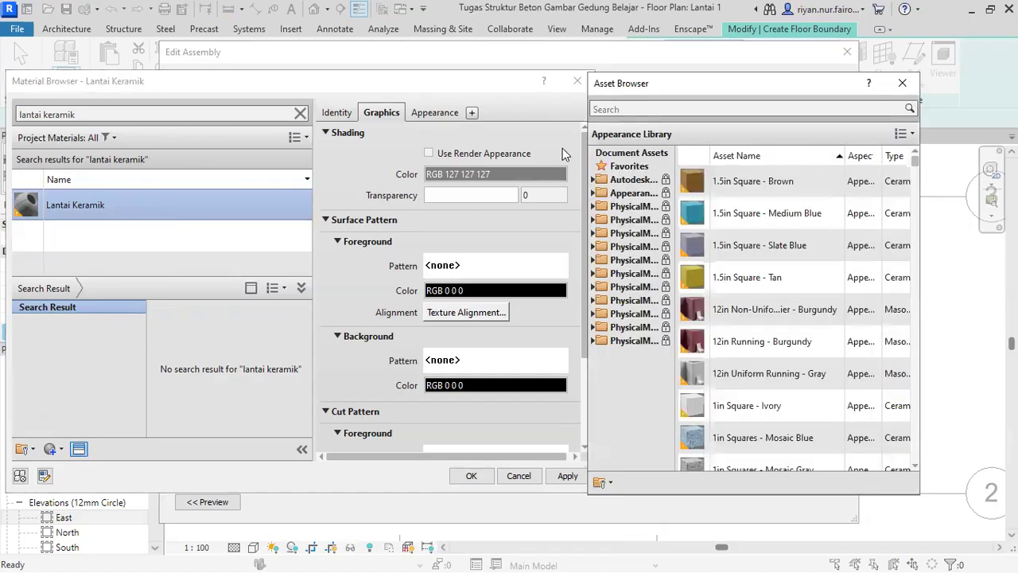
{"action": "left_click", "coordinate": [593, 193]}
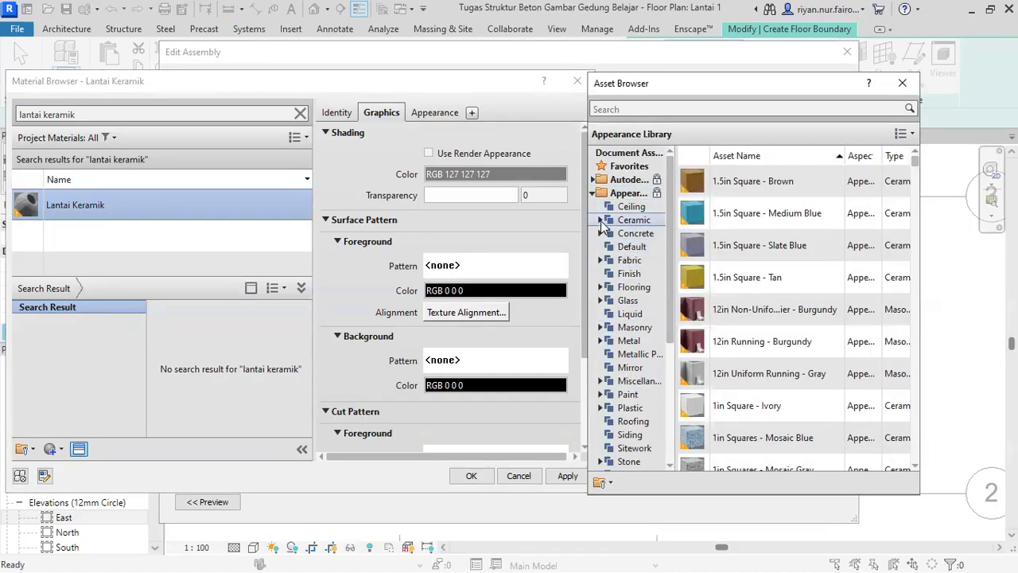
{"action": "left_click", "coordinate": [600, 221]}
{"action": "left_click", "coordinate": [628, 247]}
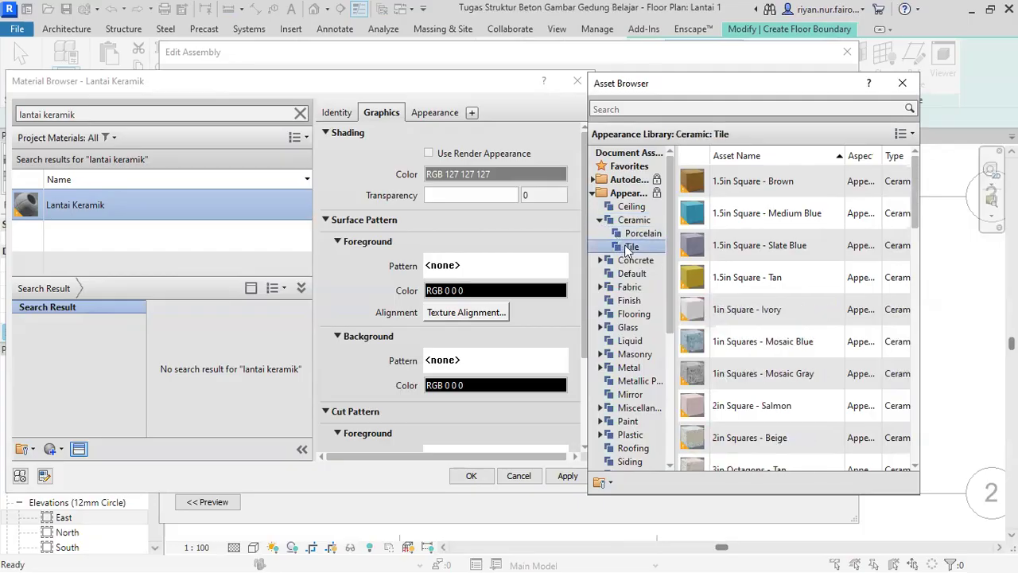
Replace the Lantai Keramik material's appearance with the 1in Squares - Mosaic Gray tile asset
{"action": "scroll", "coordinate": [741, 272], "scroll_direction": "down", "scroll_amount": 5}
{"action": "scroll", "coordinate": [741, 272], "scroll_direction": "up", "scroll_amount": 2}
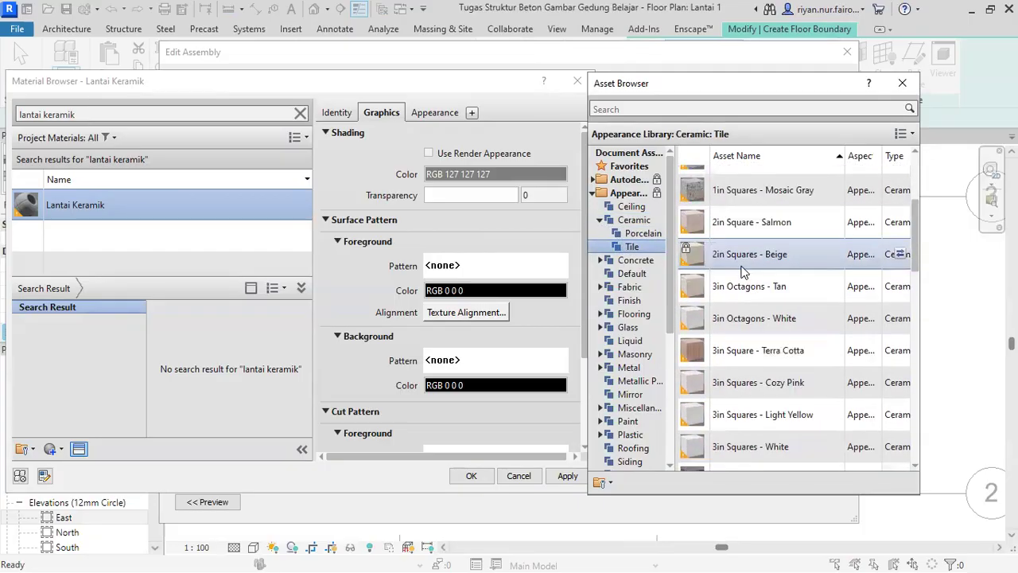
{"action": "scroll", "coordinate": [742, 272], "scroll_direction": "down", "scroll_amount": 1}
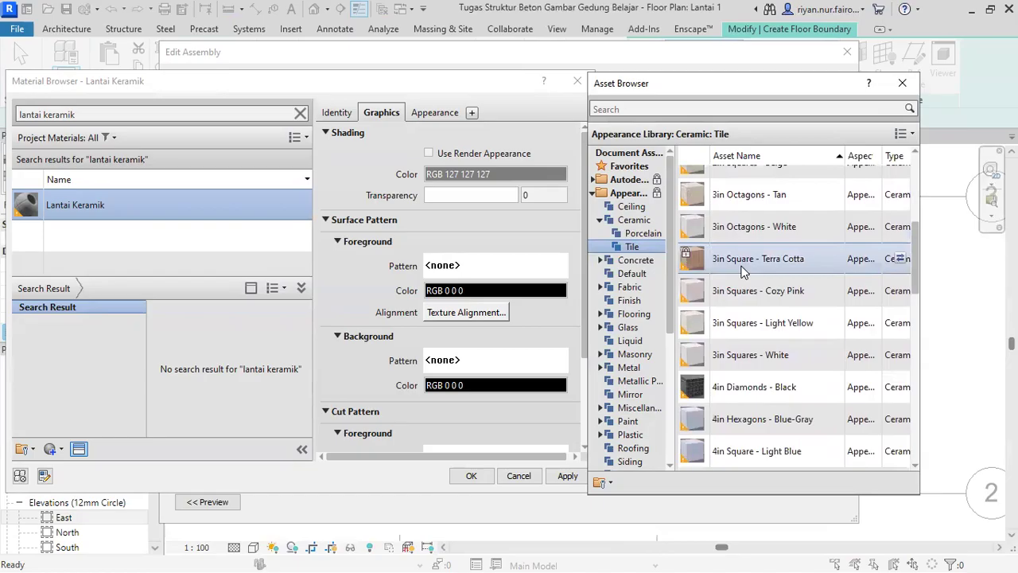
{"action": "scroll", "coordinate": [742, 272], "scroll_direction": "up", "scroll_amount": 1}
{"action": "scroll", "coordinate": [742, 272], "scroll_direction": "up", "scroll_amount": 1}
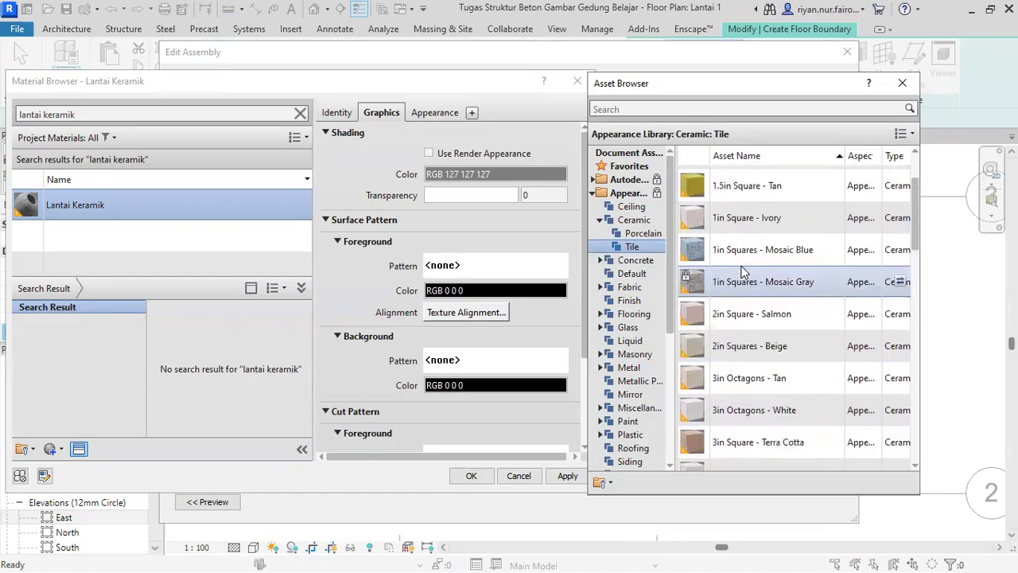
{"action": "left_click", "coordinate": [709, 286]}
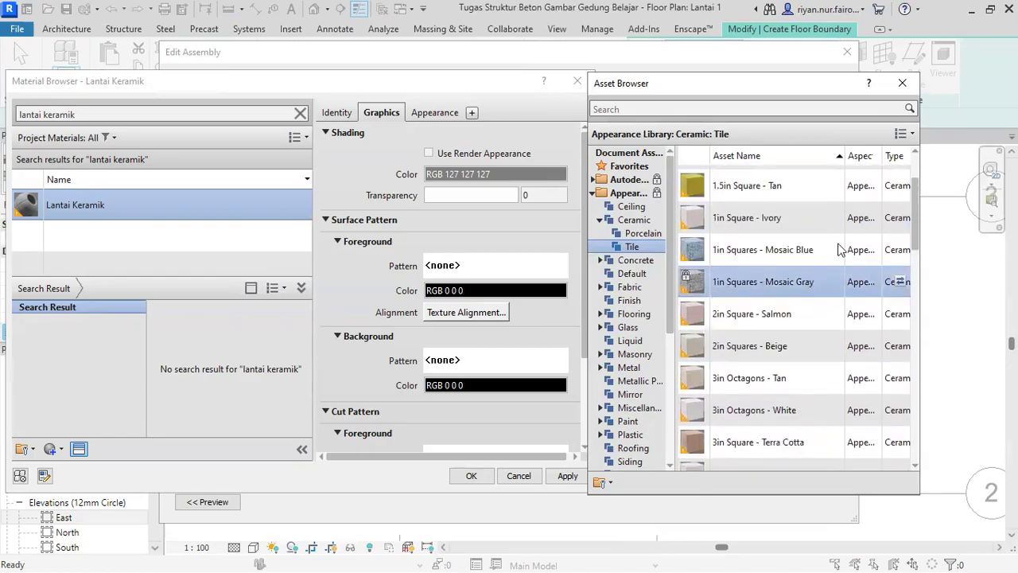
{"action": "left_click", "coordinate": [899, 281]}
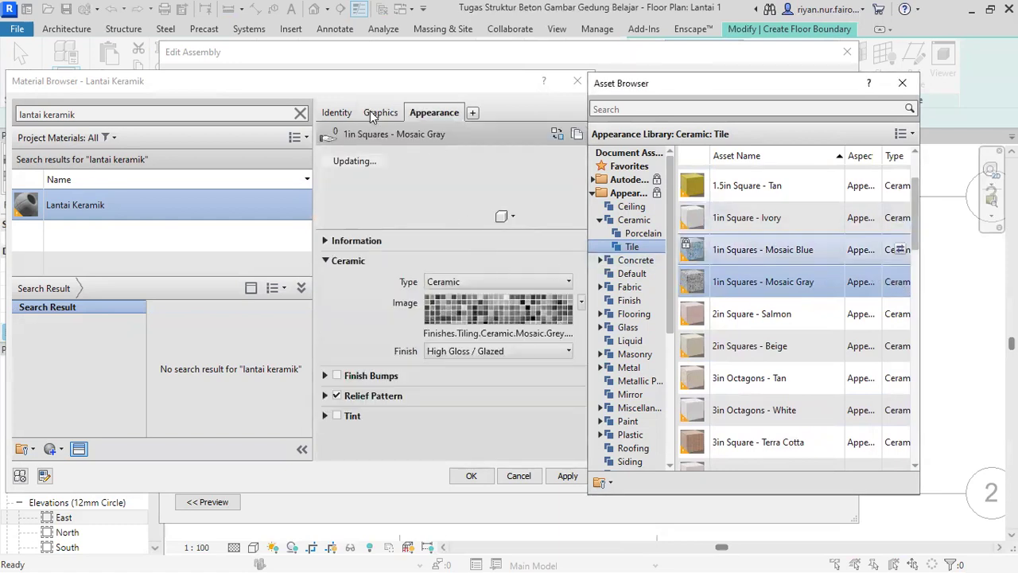
Replace the Lantai Keramik material's appearance with the 6in Octagons - Dark Gray tile asset and apply it
{"action": "scroll", "coordinate": [752, 270], "scroll_direction": "down", "scroll_amount": 7}
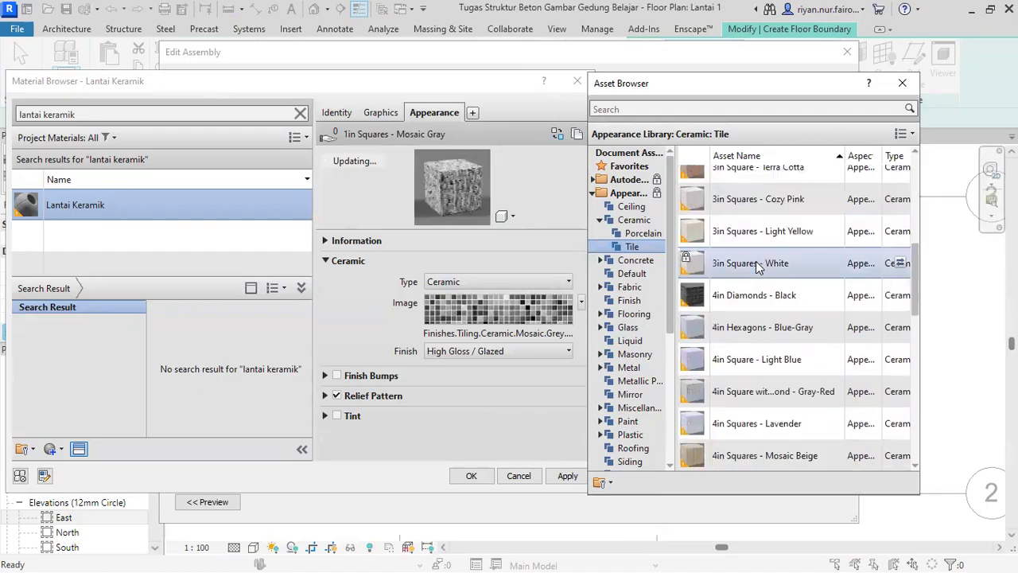
{"action": "left_click", "coordinate": [749, 294]}
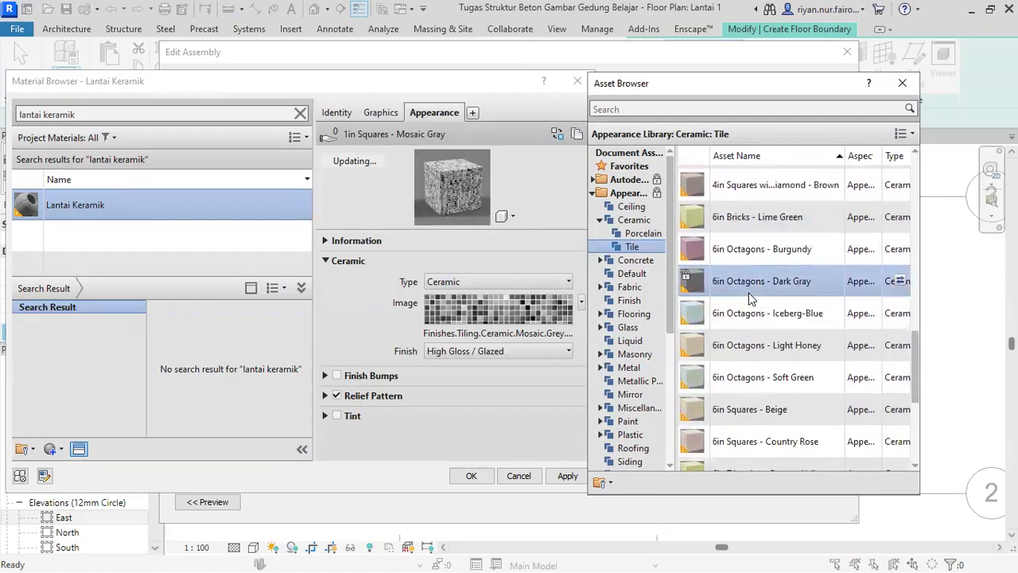
{"action": "left_click", "coordinate": [899, 281]}
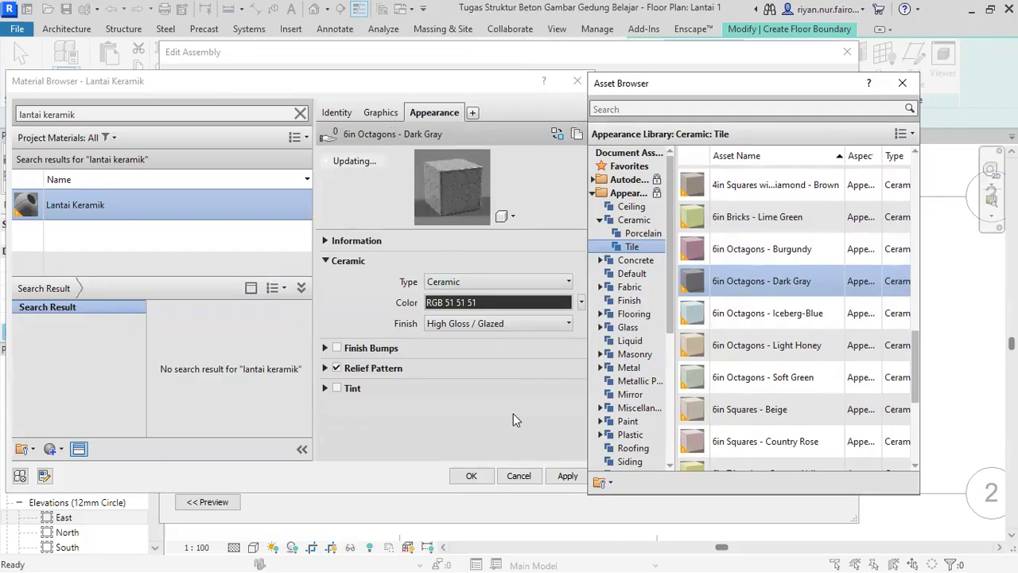
{"action": "left_click", "coordinate": [561, 486]}
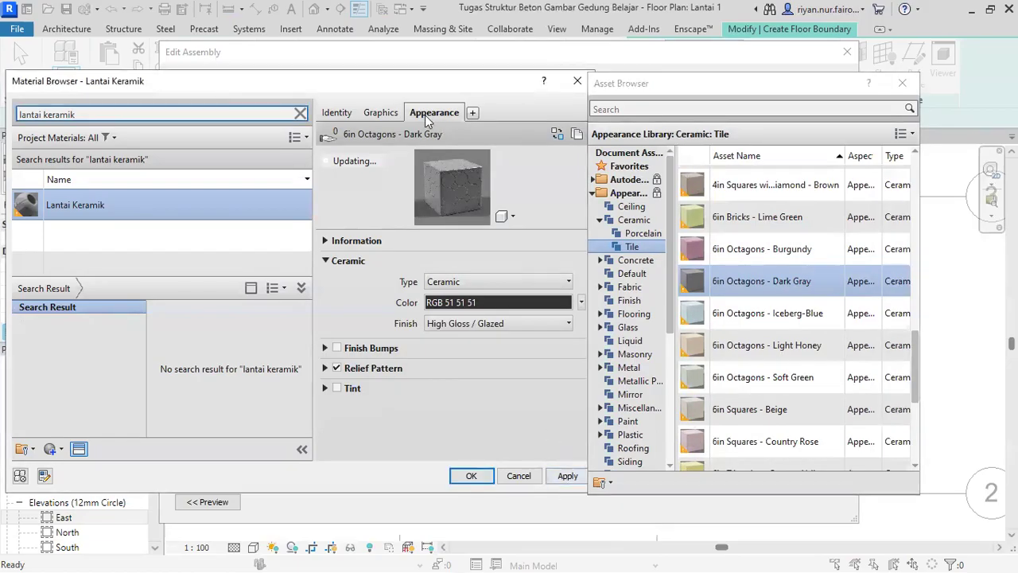
Make the Lantai Keramik material's shading use its render appearance and apply the change
{"action": "left_click", "coordinate": [381, 112]}
{"action": "left_click", "coordinate": [566, 475]}
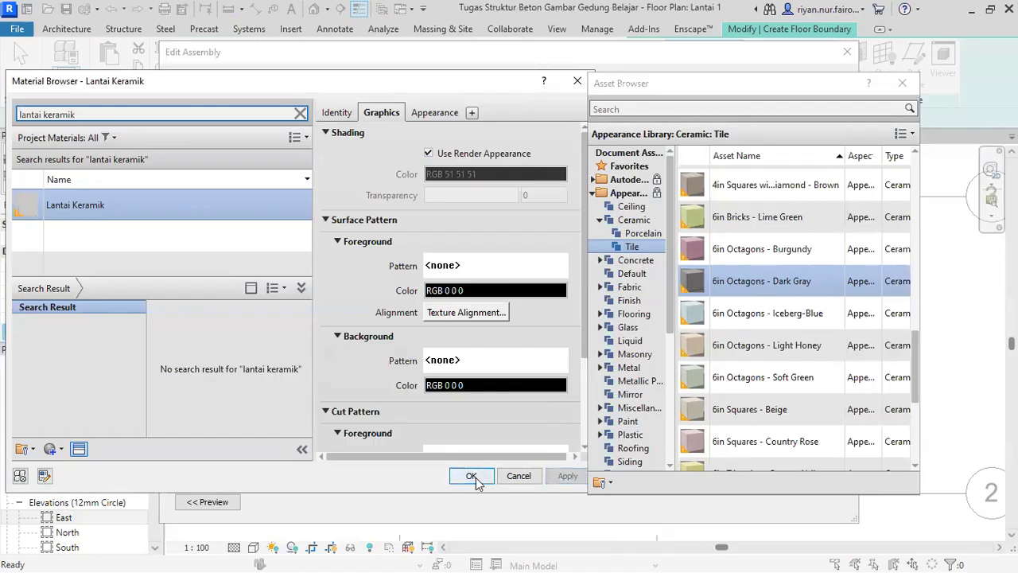
Accept the Lantai Keramik material and set the layer thicknesses to 20 for Finish 1 and 30 for the Plaster substrate
{"action": "left_click", "coordinate": [472, 476]}
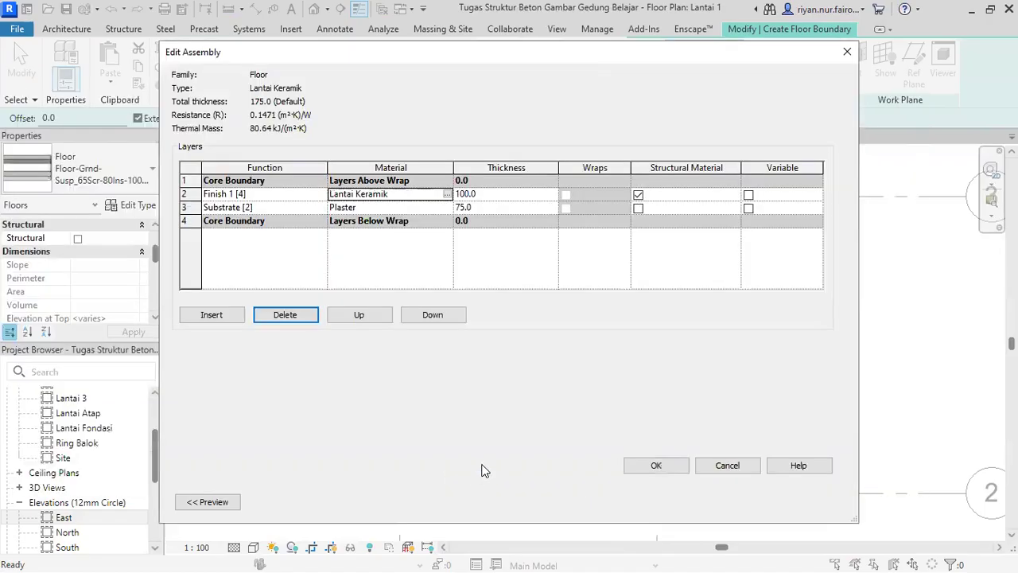
{"action": "left_click", "coordinate": [465, 194]}
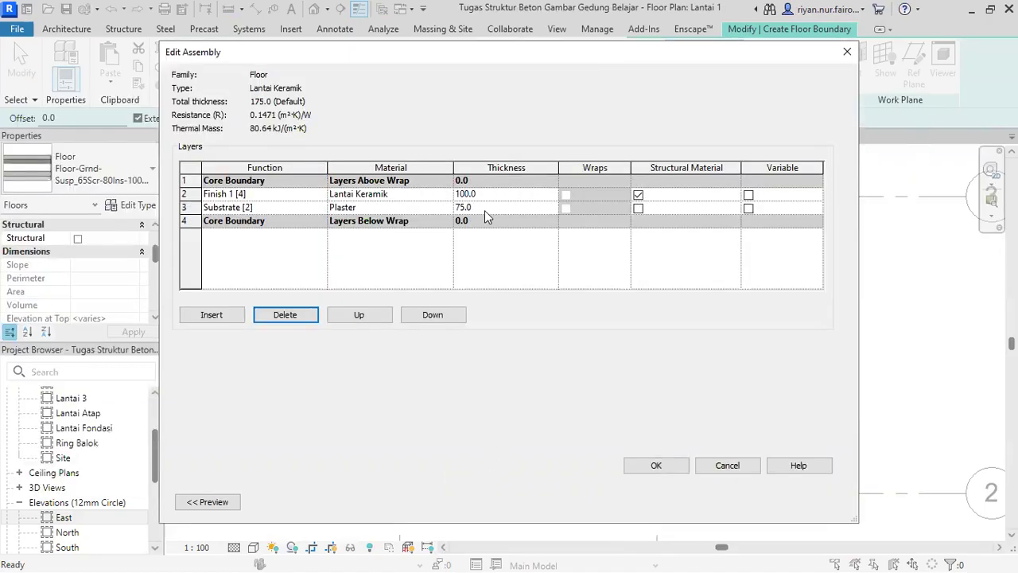
{"action": "left_click", "coordinate": [467, 207]}
{"action": "left_click", "coordinate": [462, 193]}
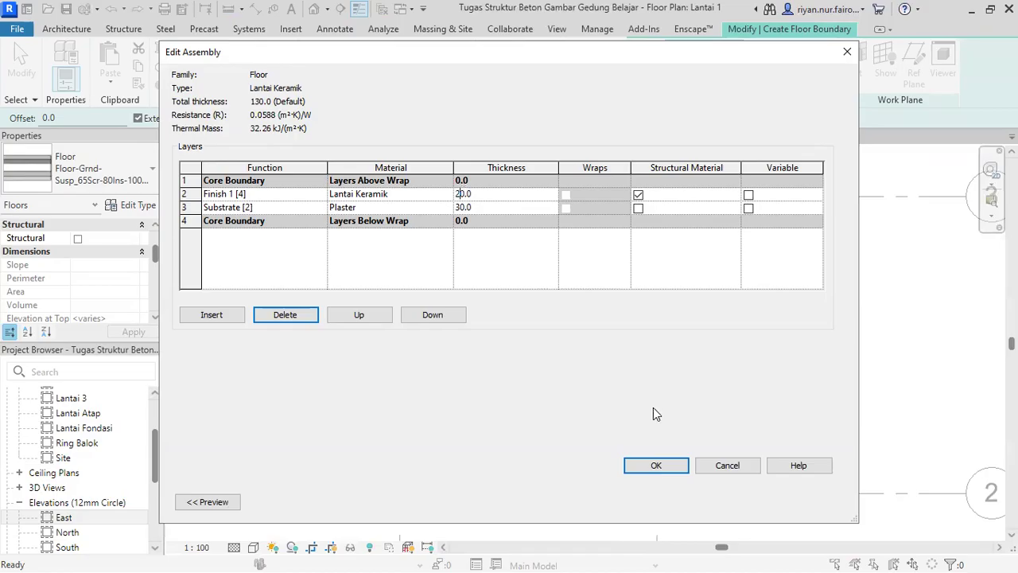
Clear the finish layer's structural material designation, then accept the assembly and apply the Lantai Keramik floor type
{"action": "left_click", "coordinate": [638, 195]}
{"action": "left_click", "coordinate": [657, 464]}
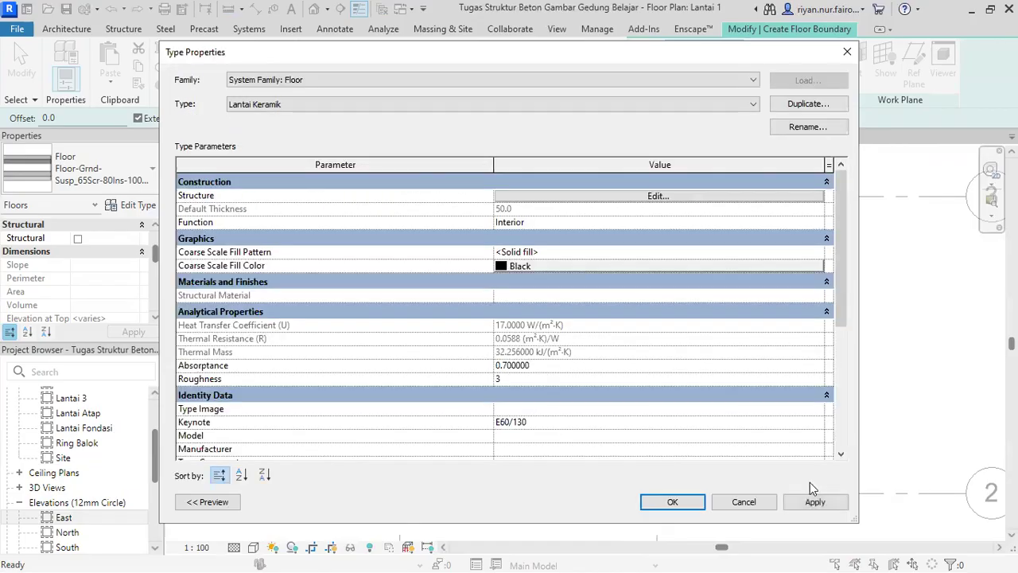
{"action": "left_click", "coordinate": [812, 502]}
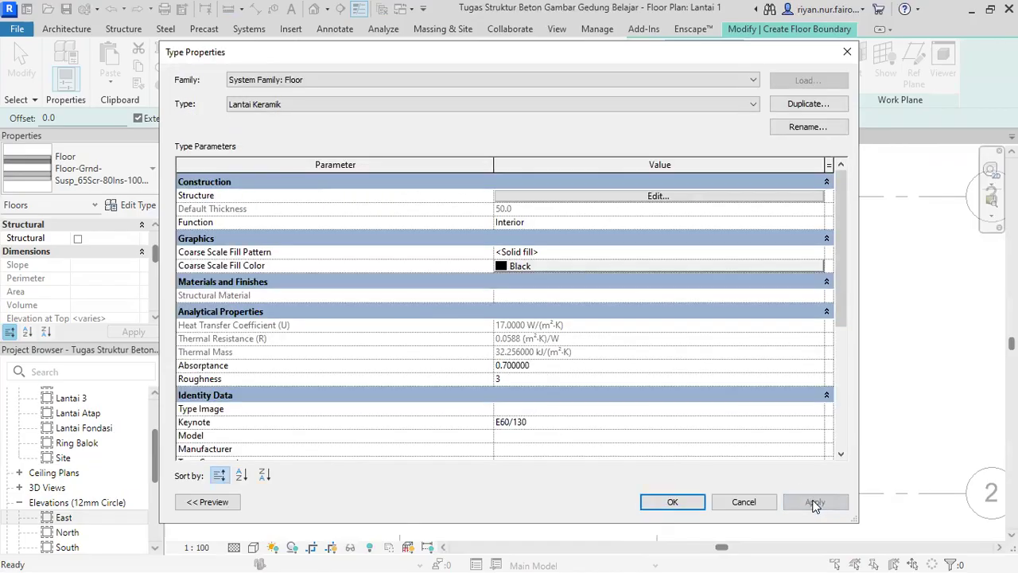
{"action": "left_click", "coordinate": [681, 502]}
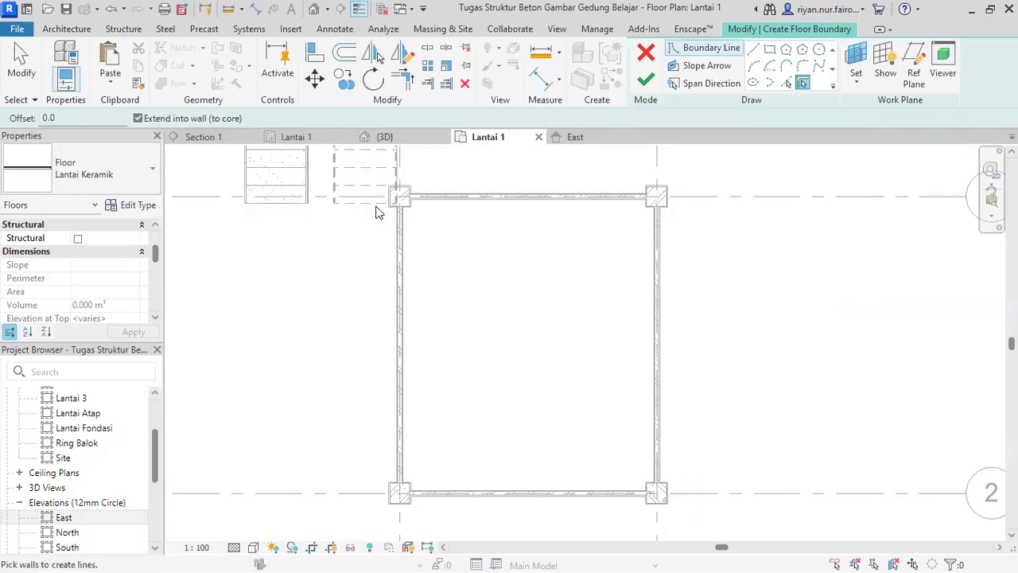
Start the floor boundary with straight lines, drawing the first segment up the inner side of the column at grids F and 3
{"action": "scroll", "coordinate": [379, 209], "scroll_direction": "up", "scroll_amount": 3}
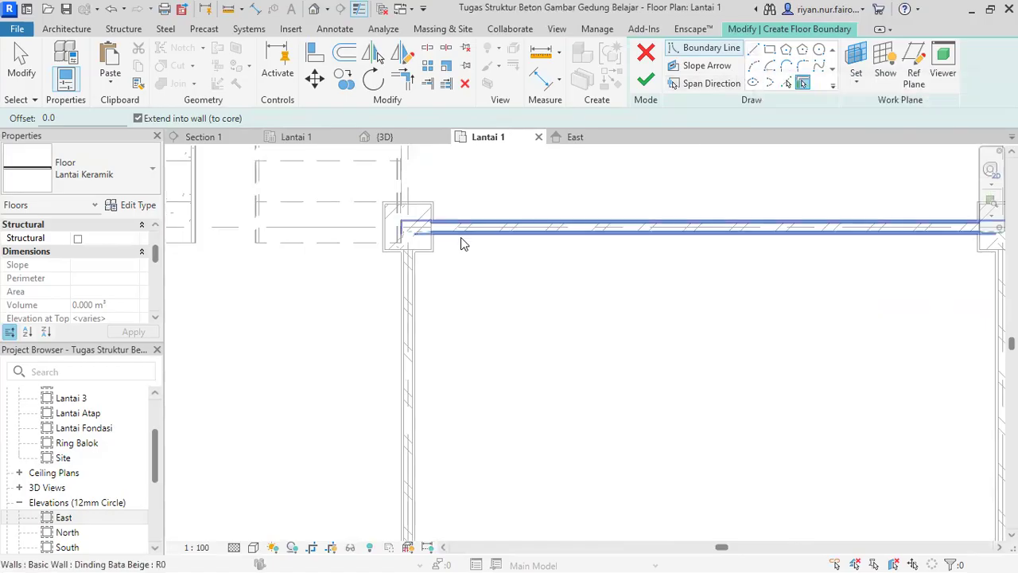
{"action": "scroll", "coordinate": [460, 237], "scroll_direction": "up", "scroll_amount": 3}
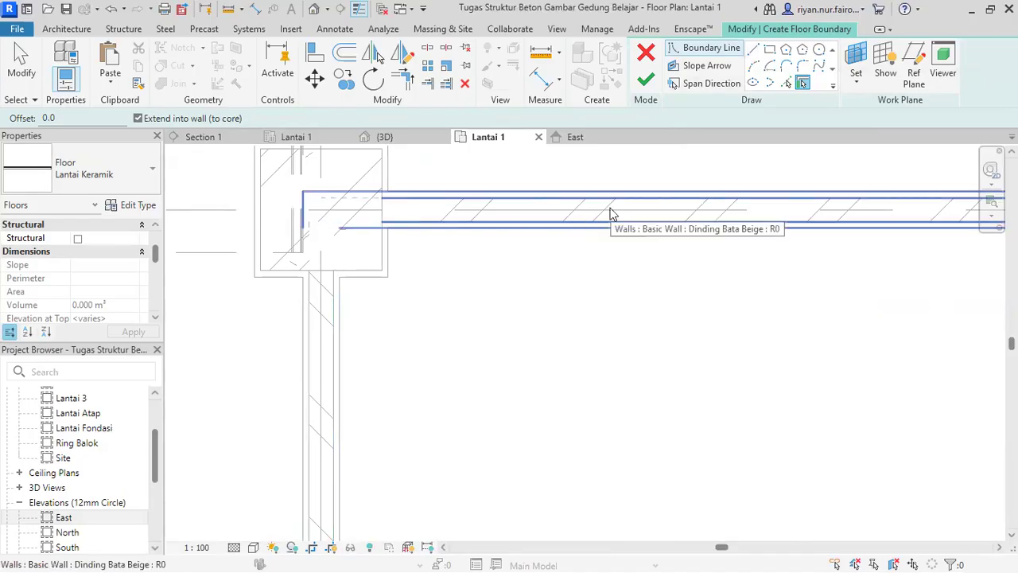
{"action": "left_click", "coordinate": [786, 84]}
{"action": "scroll", "coordinate": [391, 270], "scroll_direction": "up", "scroll_amount": 2}
{"action": "scroll", "coordinate": [537, 240], "scroll_direction": "down", "scroll_amount": 3}
{"action": "middle_click_drag", "start_coordinate": [509, 284], "coordinate": [498, 293]}
{"action": "left_click", "coordinate": [752, 50]}
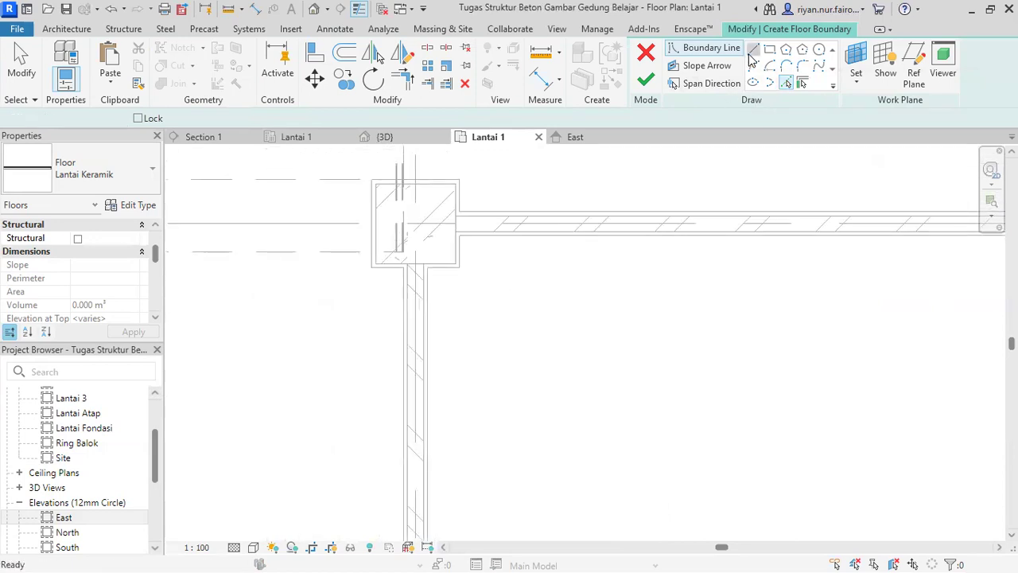
{"action": "scroll", "coordinate": [442, 262], "scroll_direction": "up", "scroll_amount": 2}
{"action": "left_click", "coordinate": [282, 271]}
{"action": "left_click", "coordinate": [485, 273]}
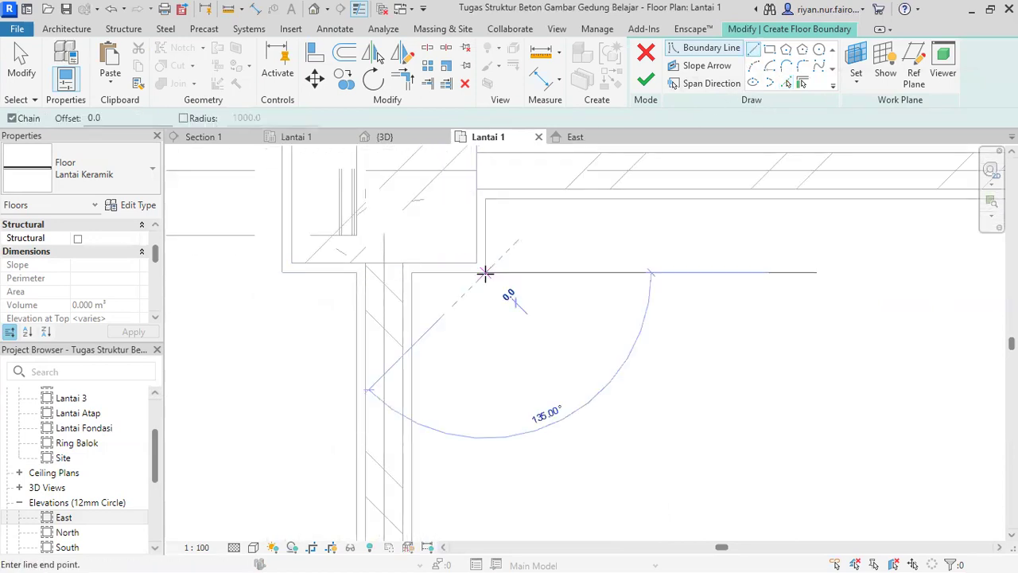
{"action": "left_click", "coordinate": [486, 197]}
Continue the floor boundary along the inner face of the grid 3 wall and around the column at grid G
{"action": "scroll", "coordinate": [761, 236], "scroll_direction": "down", "scroll_amount": 3}
{"action": "scroll", "coordinate": [766, 215], "scroll_direction": "up", "scroll_amount": 4}
{"action": "scroll", "coordinate": [756, 206], "scroll_direction": "up", "scroll_amount": 2}
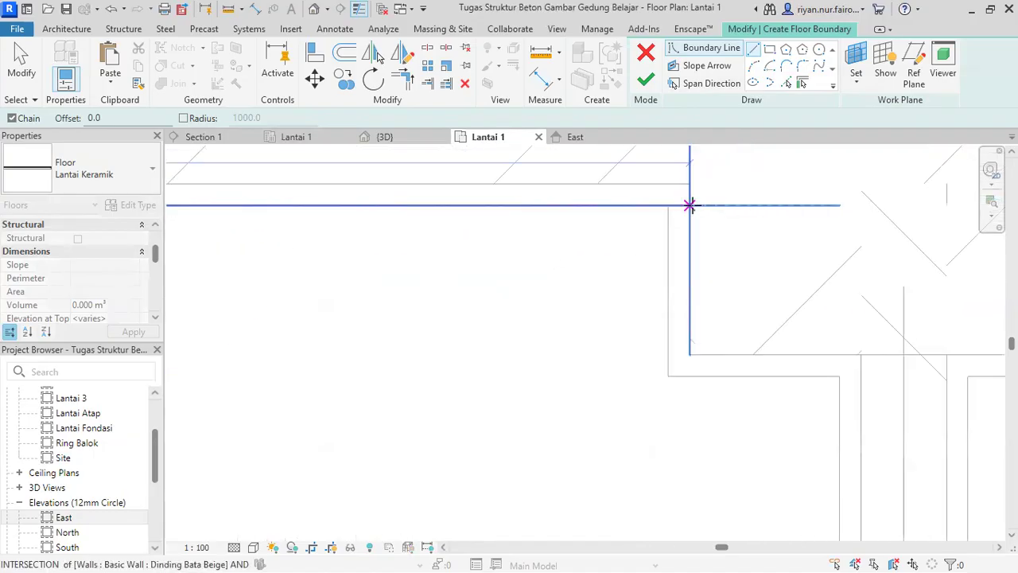
{"action": "left_click", "coordinate": [667, 206]}
{"action": "left_click", "coordinate": [670, 375]}
{"action": "left_click", "coordinate": [840, 373]}
Draw the floor boundary down the inner face of the grid G wall to the column at grid 2
{"action": "scroll", "coordinate": [809, 399], "scroll_direction": "down", "scroll_amount": 6}
{"action": "middle_click_drag", "start_coordinate": [811, 397], "coordinate": [770, 153]}
{"action": "middle_click_drag", "start_coordinate": [764, 402], "coordinate": [741, 243]}
{"action": "middle_click_drag", "start_coordinate": [736, 477], "coordinate": [709, 277]}
{"action": "scroll", "coordinate": [722, 349], "scroll_direction": "up", "scroll_amount": 4}
{"action": "scroll", "coordinate": [723, 348], "scroll_direction": "up", "scroll_amount": 2}
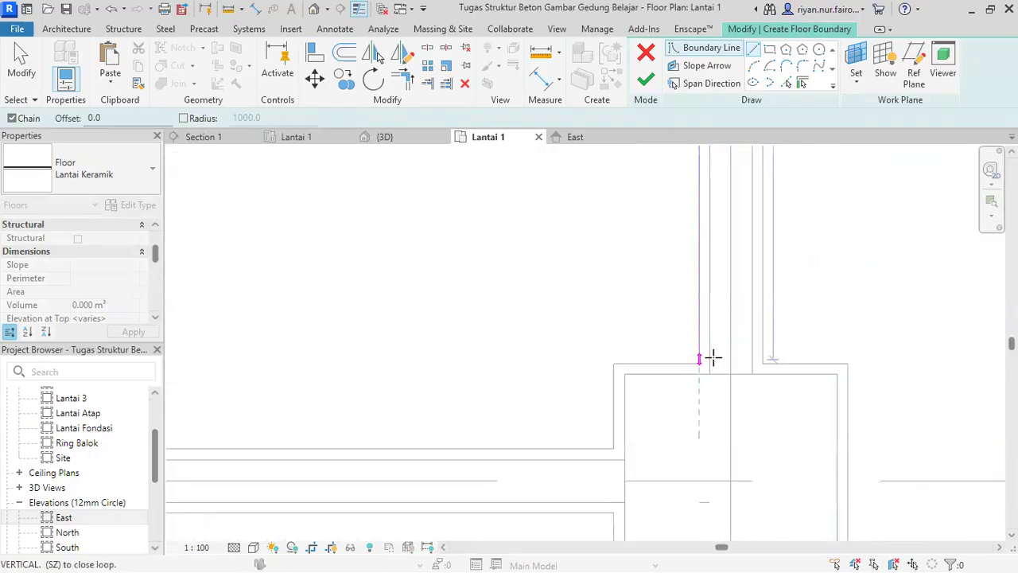
{"action": "left_click", "coordinate": [699, 362]}
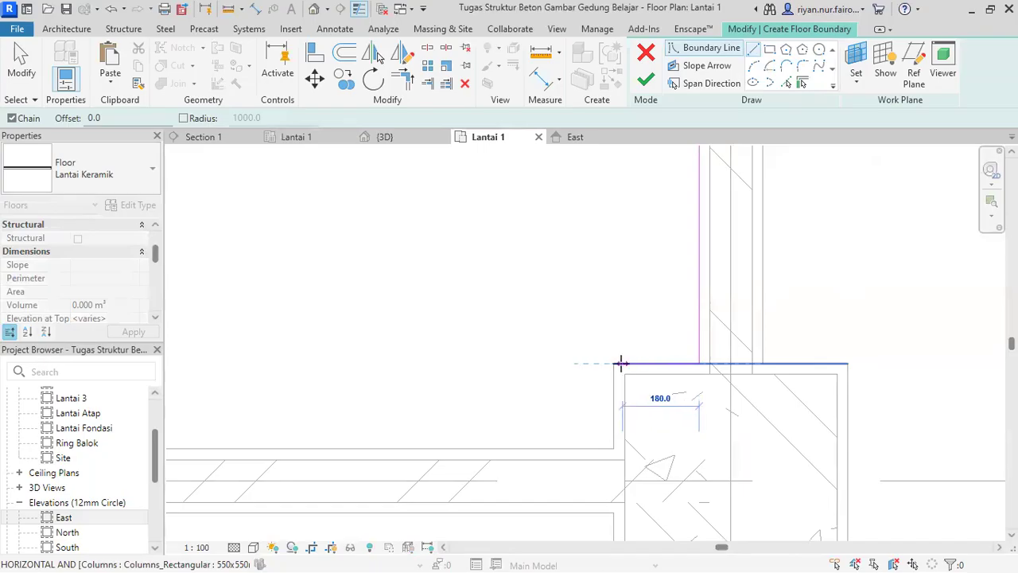
Trace the floor boundary around the column at grids G and 2, along the grid 2 wall and around the column at grid F
{"action": "scroll", "coordinate": [612, 443], "scroll_direction": "down", "scroll_amount": 3}
{"action": "mouse_move", "coordinate": [511, 390]}
{"action": "middle_mouse_down"}
{"action": "mouse_move", "coordinate": [698, 408]}
{"action": "mouse_move", "coordinate": [760, 471]}
{"action": "middle_mouse_up"}
{"action": "scroll", "coordinate": [761, 489], "scroll_direction": "up", "scroll_amount": 4}
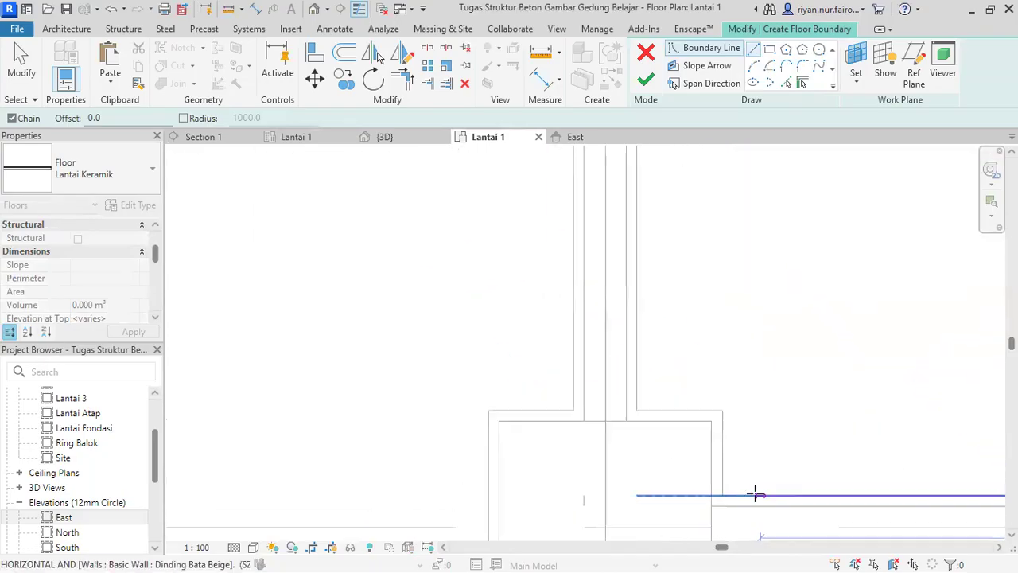
{"action": "left_click", "coordinate": [701, 494]}
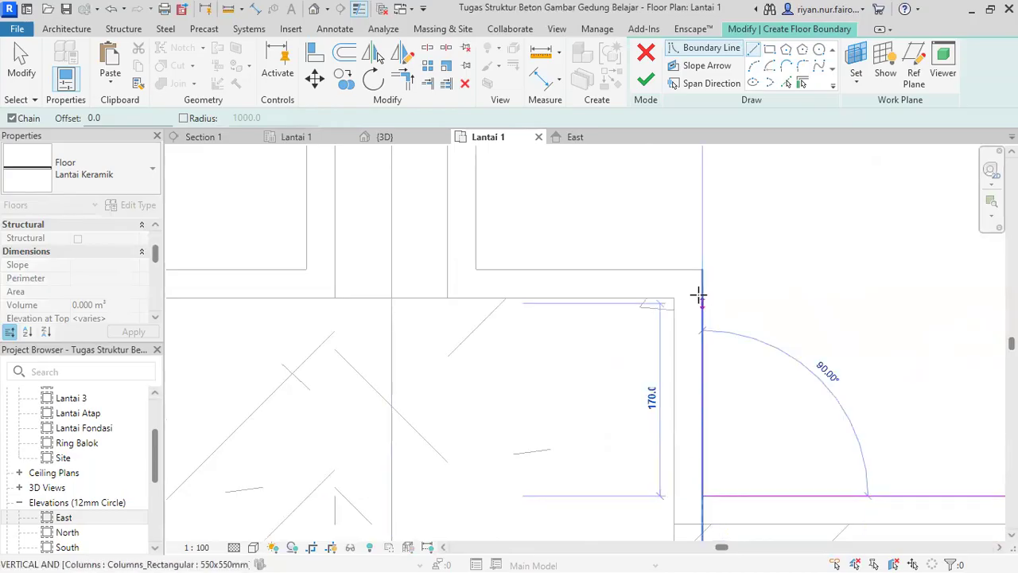
{"action": "left_click", "coordinate": [702, 268]}
{"action": "left_click", "coordinate": [473, 269]}
Close the floor boundary loop up the inner face of the grid F wall to the column corner at grid 3
{"action": "scroll", "coordinate": [473, 267], "scroll_direction": "up", "scroll_amount": 5}
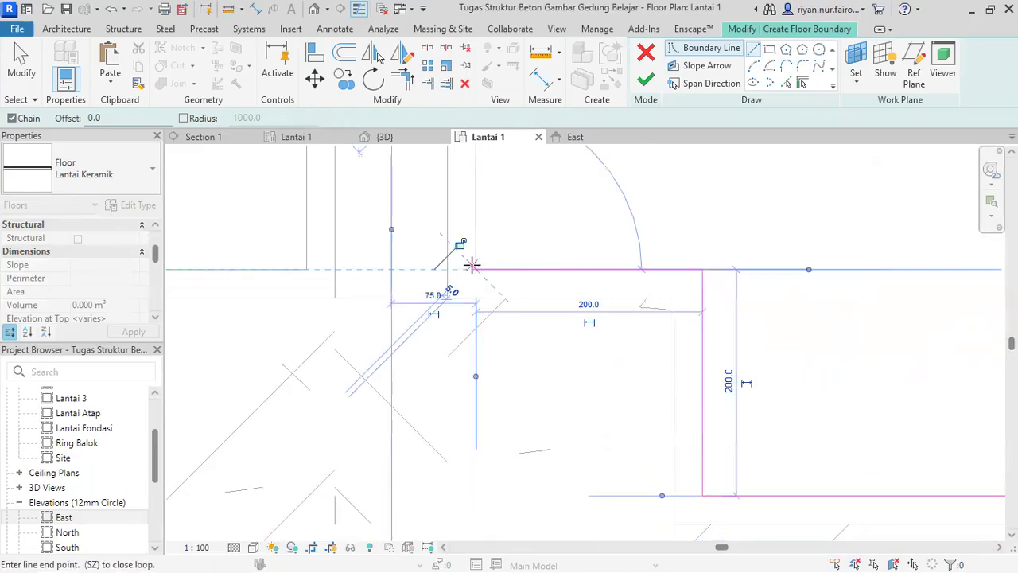
{"action": "scroll", "coordinate": [527, 248], "scroll_direction": "down", "scroll_amount": 2}
{"action": "middle_click_drag", "start_coordinate": [529, 247], "coordinate": [523, 467]}
{"action": "middle_click_drag", "start_coordinate": [520, 204], "coordinate": [544, 516]}
{"action": "middle_click_drag", "start_coordinate": [545, 291], "coordinate": [552, 472]}
{"action": "scroll", "coordinate": [555, 198], "scroll_direction": "up", "scroll_amount": 2}
{"action": "scroll", "coordinate": [515, 206], "scroll_direction": "up", "scroll_amount": 4}
{"action": "left_click", "coordinate": [452, 246]}
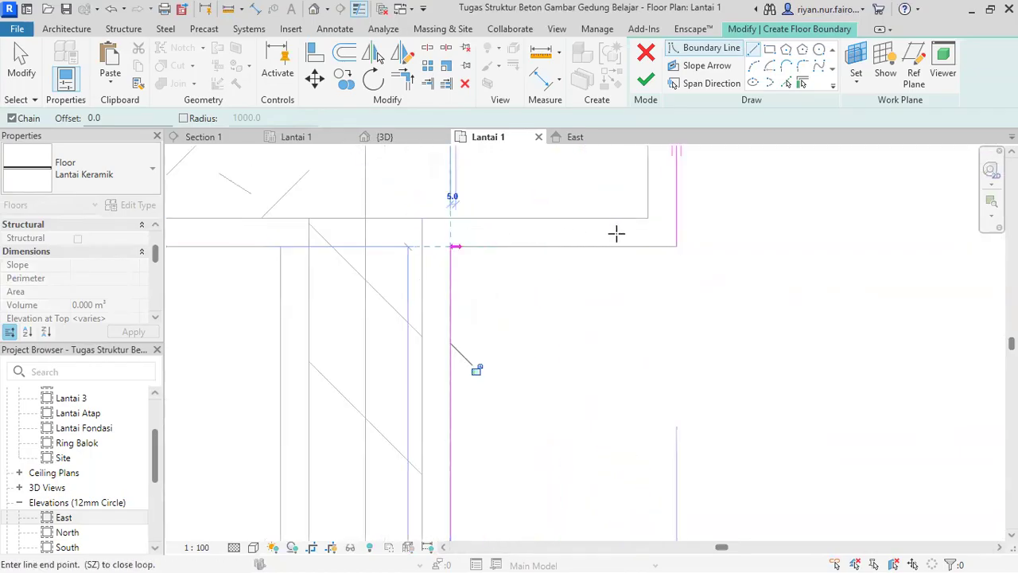
{"action": "left_click", "coordinate": [676, 245]}
{"action": "scroll", "coordinate": [738, 298], "scroll_direction": "down", "scroll_amount": 6}
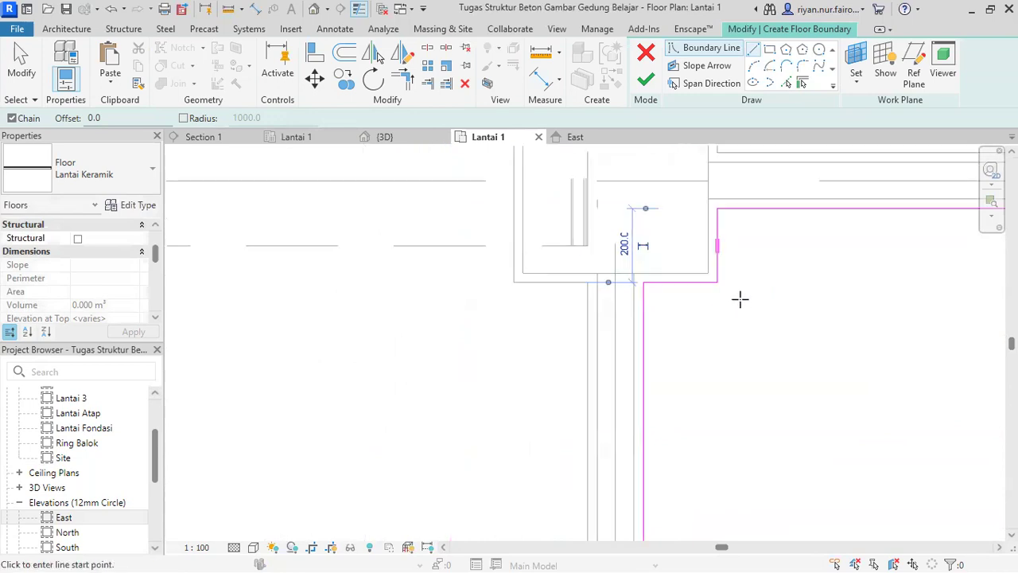
{"action": "key", "text": "Escape"}
Finish the floor sketch on level Lantai 1 and deselect the new floor
{"action": "scroll", "coordinate": [580, 265], "scroll_direction": "down", "scroll_amount": 6}
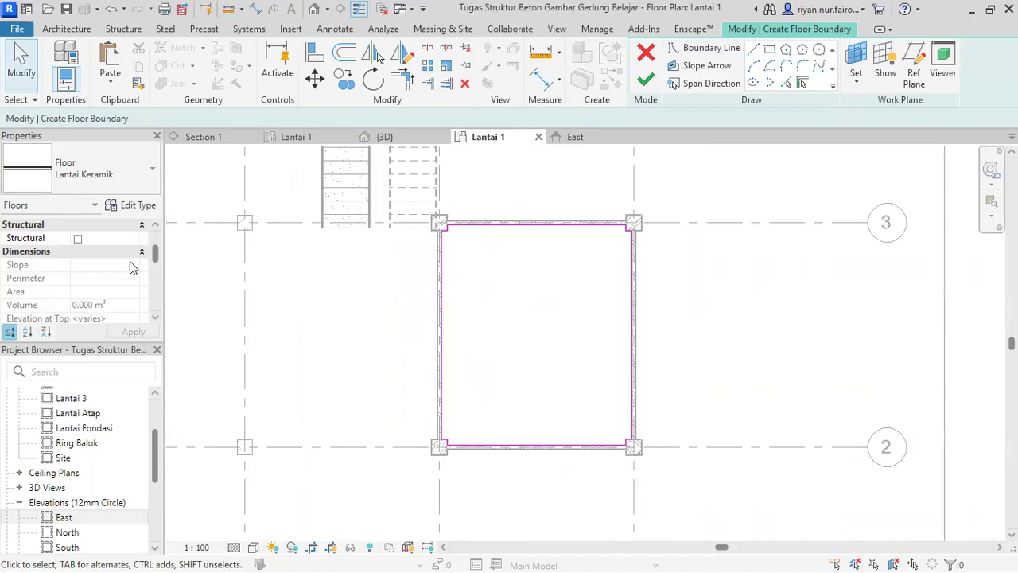
{"action": "scroll", "coordinate": [127, 259], "scroll_direction": "up", "scroll_amount": 3}
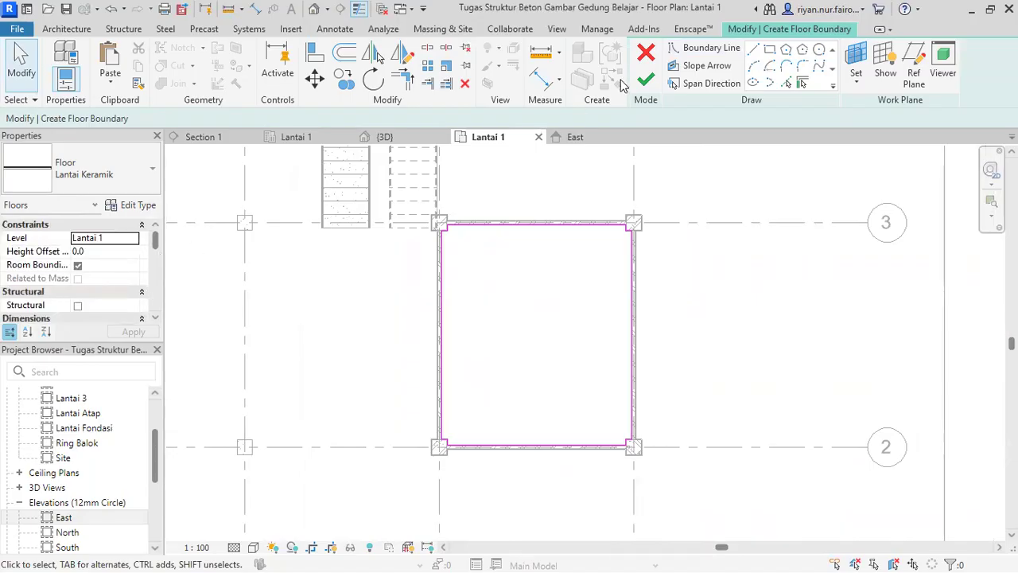
{"action": "left_click", "coordinate": [644, 80]}
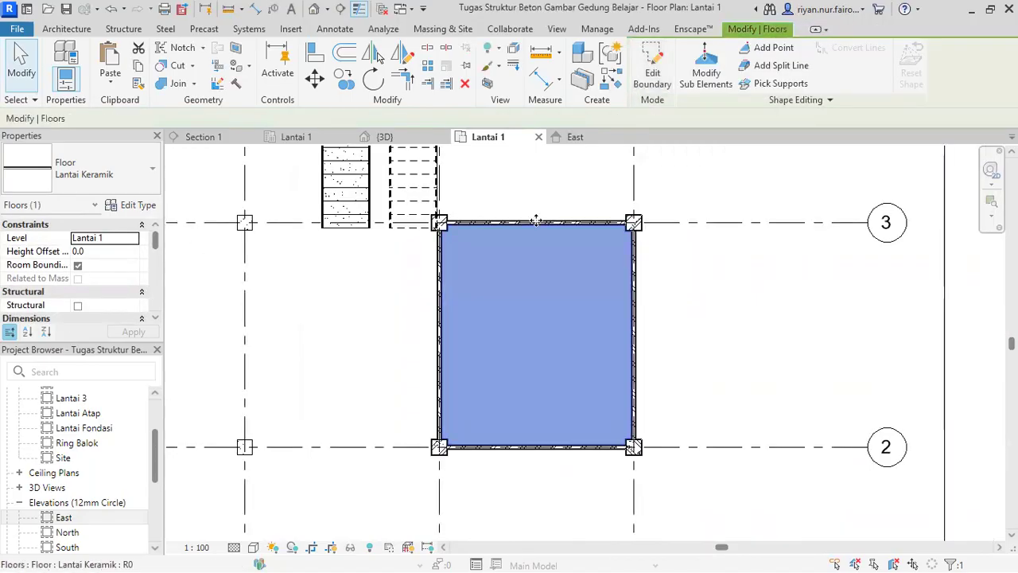
{"action": "scroll", "coordinate": [628, 226], "scroll_direction": "down", "scroll_amount": 3}
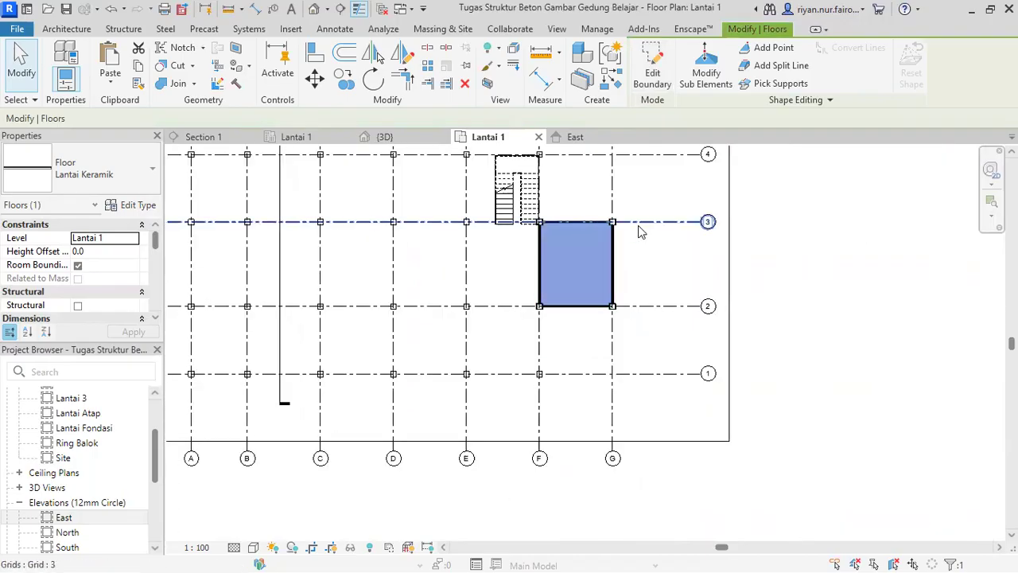
{"action": "scroll", "coordinate": [640, 223], "scroll_direction": "up", "scroll_amount": 2}
{"action": "left_click", "coordinate": [561, 191]}
Show the building in the 3D view and set its visual style to Realistic
{"action": "left_click", "coordinate": [395, 140]}
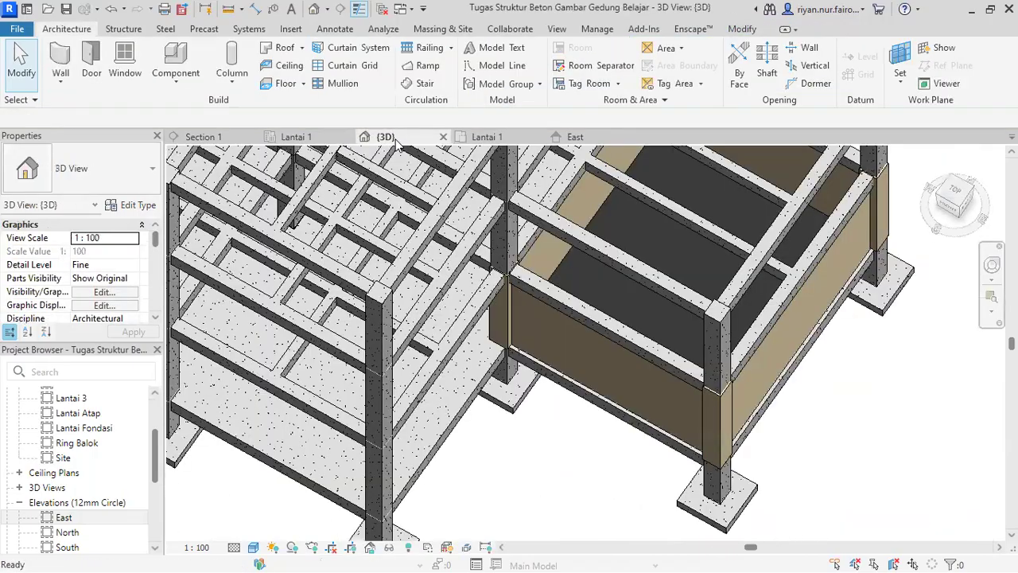
{"action": "scroll", "coordinate": [487, 298], "scroll_direction": "up", "scroll_amount": 5}
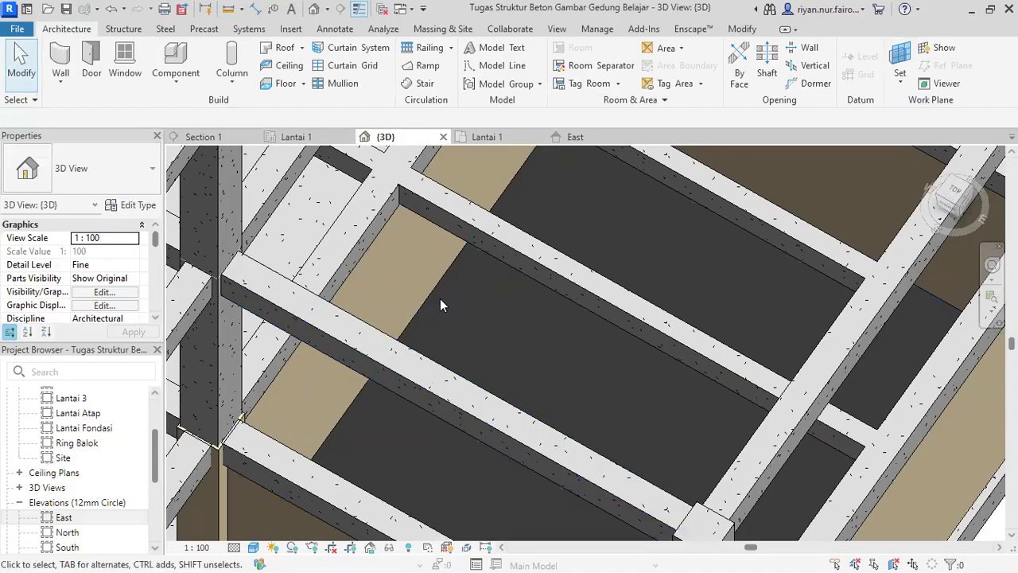
{"action": "scroll", "coordinate": [434, 304], "scroll_direction": "down", "scroll_amount": 3}
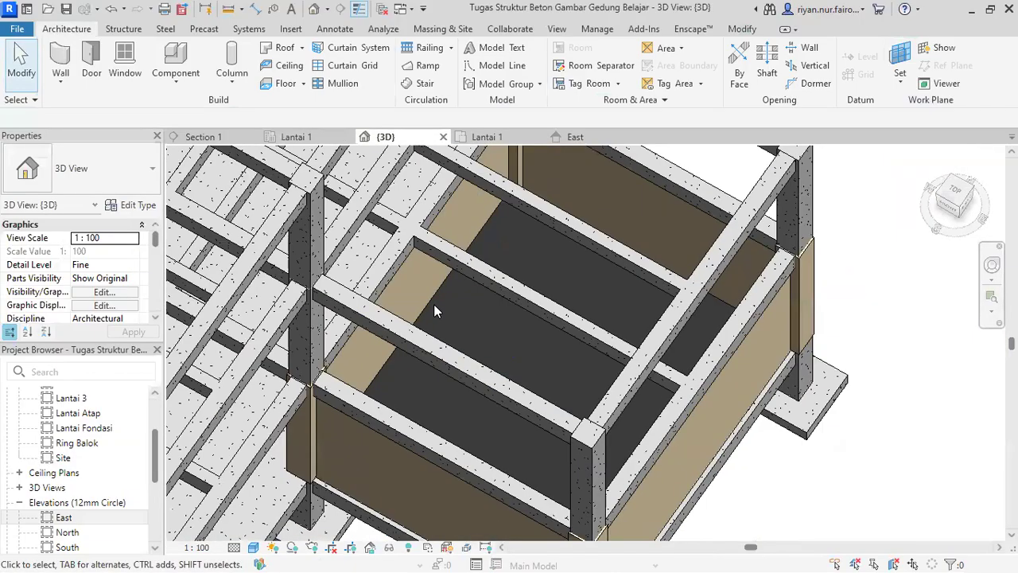
{"action": "scroll", "coordinate": [299, 456], "scroll_direction": "up", "scroll_amount": 3}
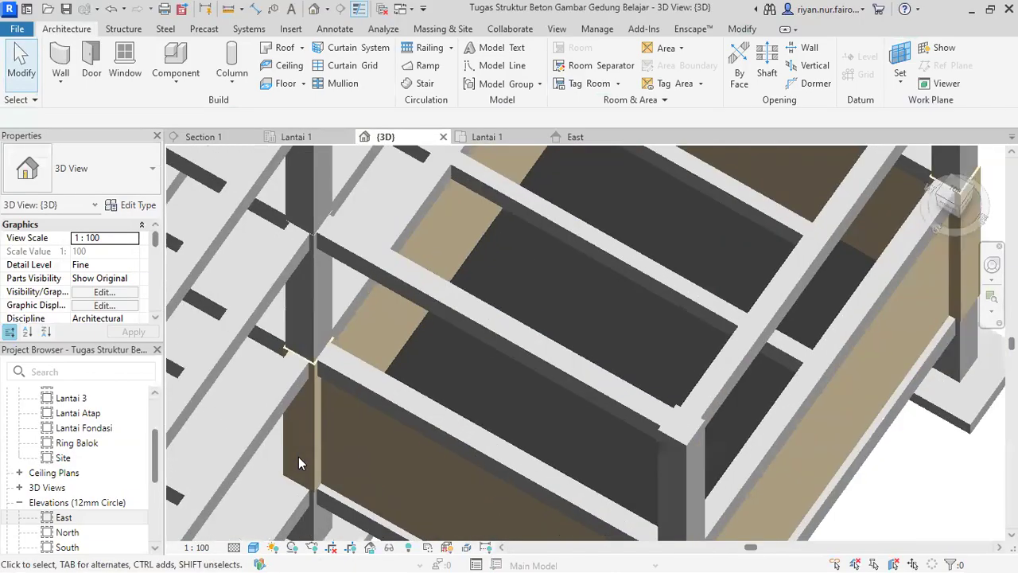
{"action": "left_click", "coordinate": [253, 547]}
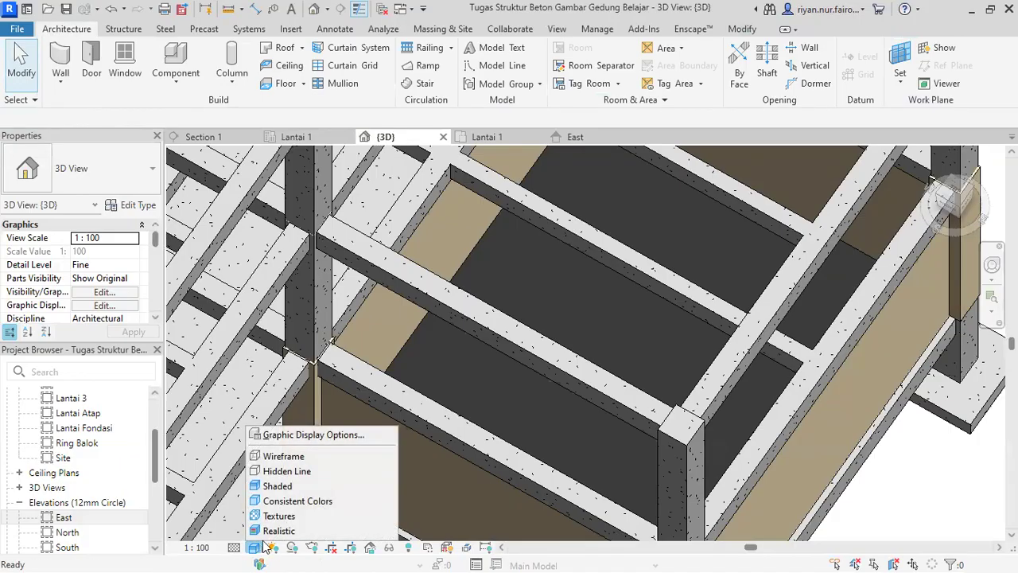
{"action": "left_click", "coordinate": [266, 532]}
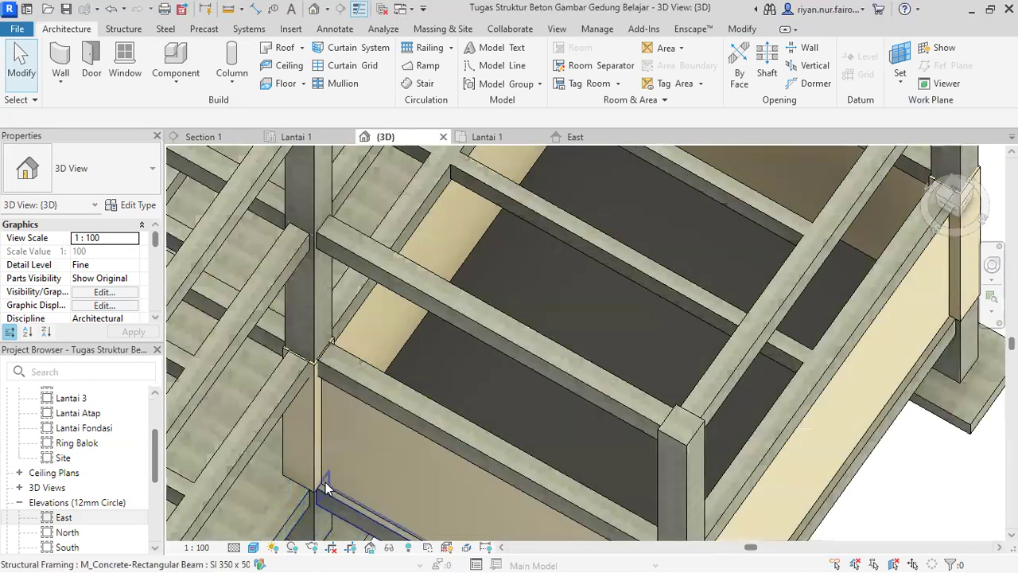
Examine the tile texture of the new floor and the surrounding walls from several angles in the 3D view
{"action": "scroll", "coordinate": [502, 361], "scroll_direction": "down", "scroll_amount": 3}
{"action": "middle_click_drag", "start_coordinate": [502, 361], "coordinate": [453, 283], "text": "shift"}
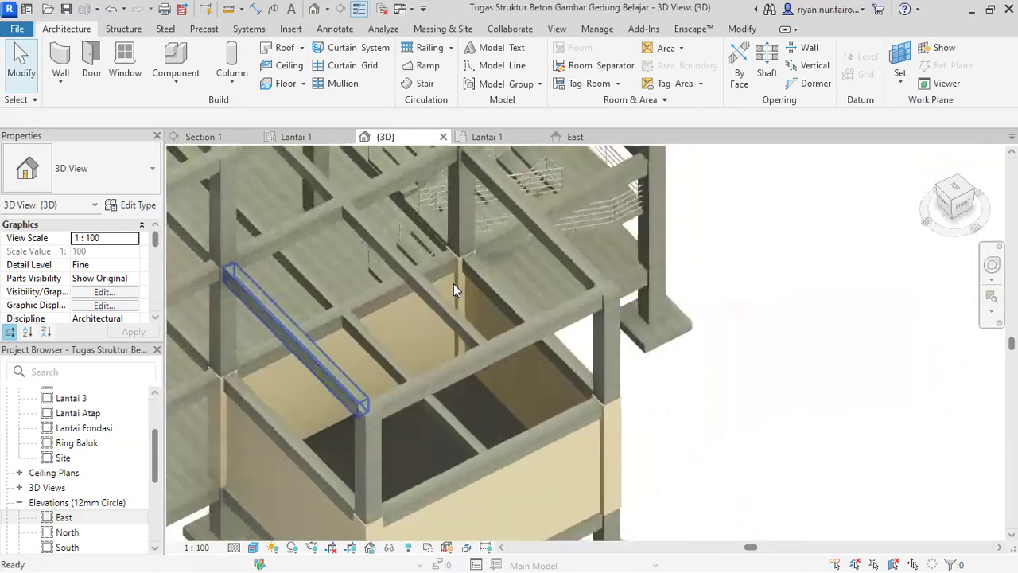
{"action": "scroll", "coordinate": [423, 466], "scroll_direction": "up", "scroll_amount": 6}
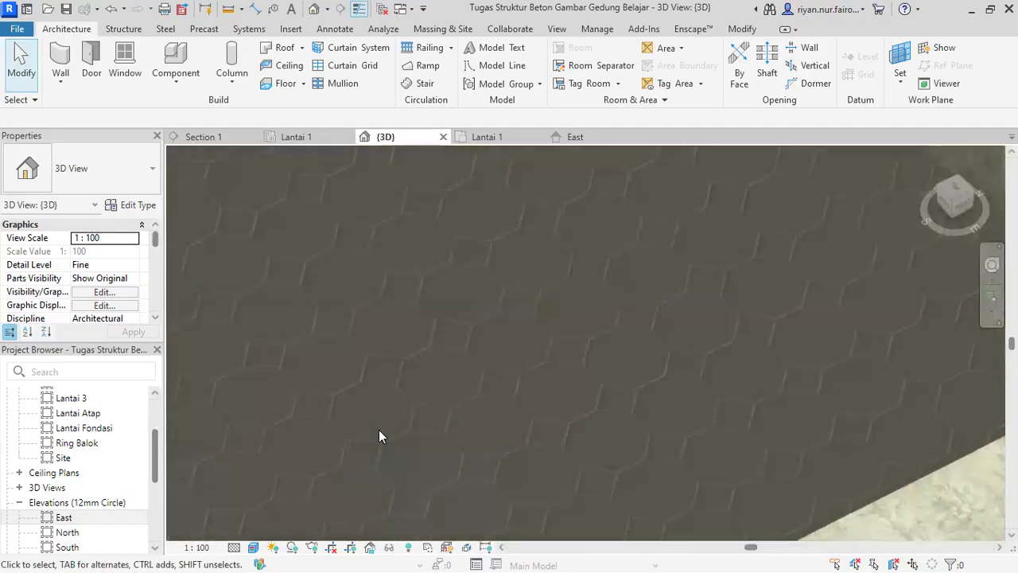
{"action": "scroll", "coordinate": [379, 430], "scroll_direction": "down", "scroll_amount": 3}
{"action": "scroll", "coordinate": [421, 382], "scroll_direction": "up", "scroll_amount": 3}
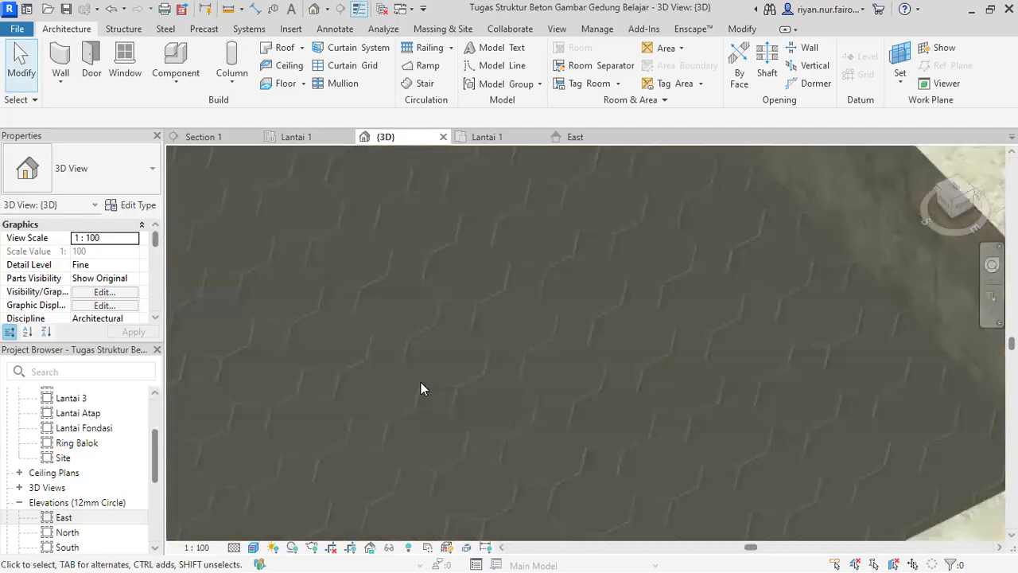
{"action": "scroll", "coordinate": [420, 388], "scroll_direction": "down", "scroll_amount": 4}
{"action": "middle_click_drag", "start_coordinate": [423, 385], "coordinate": [483, 512], "text": "shift"}
{"action": "scroll", "coordinate": [585, 285], "scroll_direction": "up", "scroll_amount": 3}
{"action": "scroll", "coordinate": [584, 282], "scroll_direction": "down", "scroll_amount": 2}
{"action": "middle_click_drag", "start_coordinate": [536, 369], "coordinate": [502, 406], "text": "shift"}
{"action": "middle_click_drag", "start_coordinate": [554, 218], "coordinate": [518, 273]}
{"action": "scroll", "coordinate": [517, 272], "scroll_direction": "up", "scroll_amount": 3}
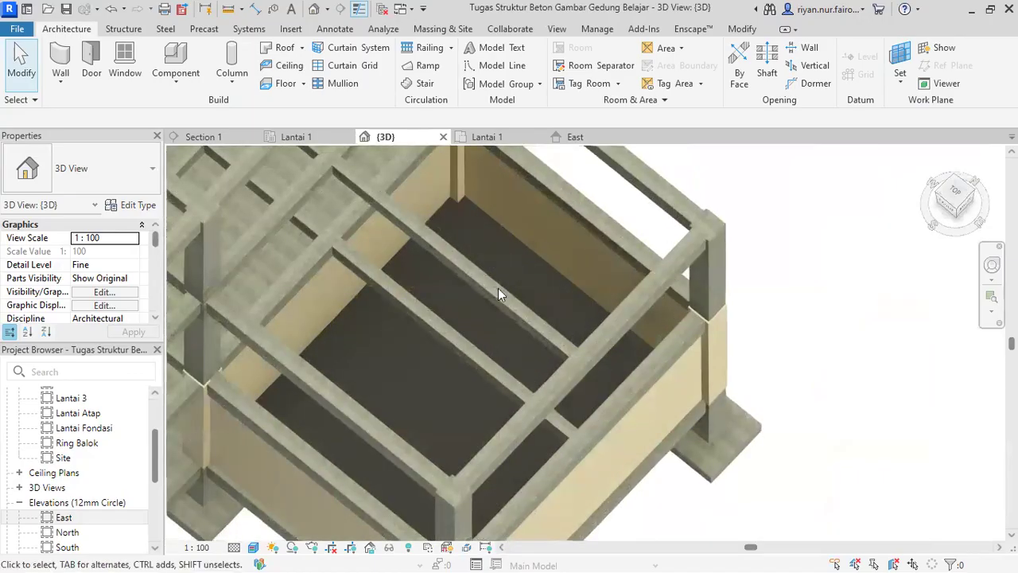
Set the 3D view's visual style to Shaded and check the room with the new floor
{"action": "left_click", "coordinate": [252, 548]}
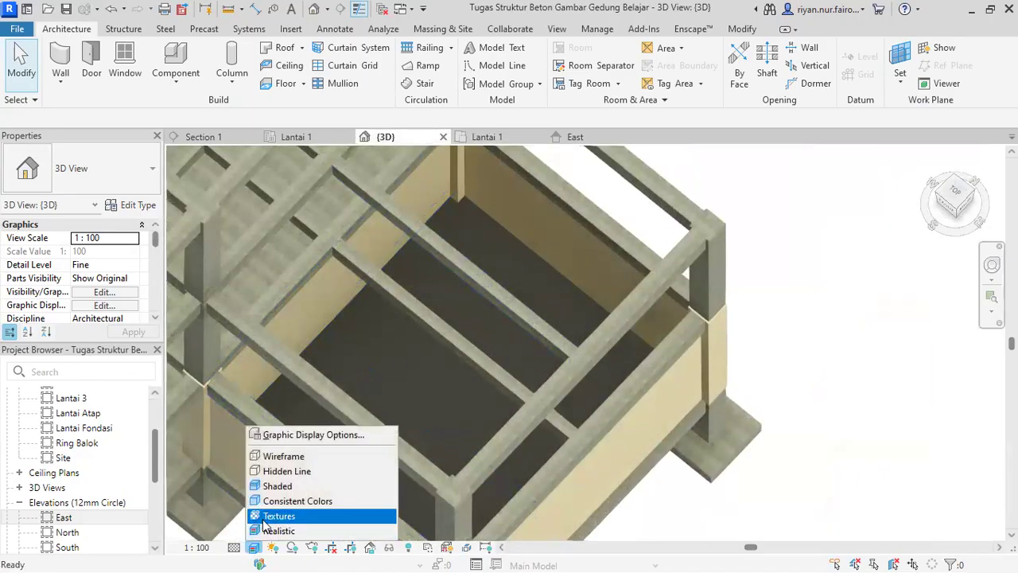
{"action": "left_click", "coordinate": [276, 486]}
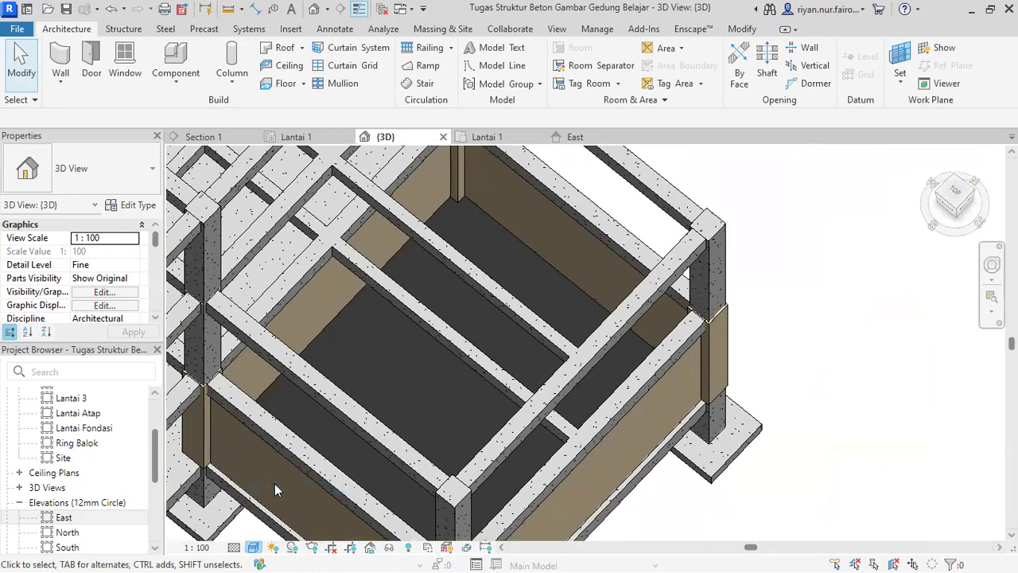
{"action": "scroll", "coordinate": [401, 342], "scroll_direction": "up", "scroll_amount": 5}
{"action": "scroll", "coordinate": [401, 343], "scroll_direction": "down", "scroll_amount": 7}
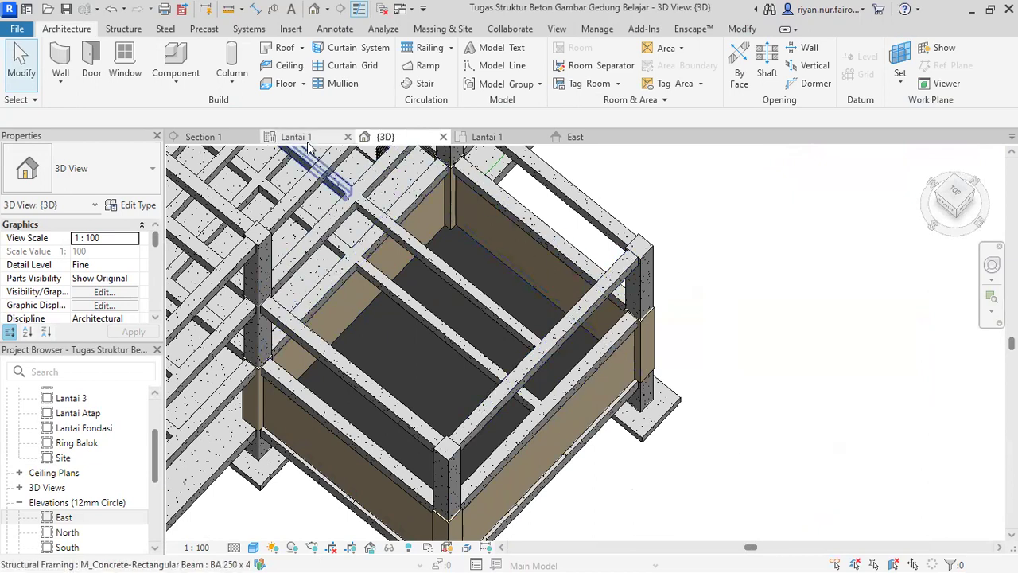
Start placing a door in the Lantai 1 floor plan and open the Doors folder of the family library for loading
{"action": "left_click", "coordinate": [488, 138]}
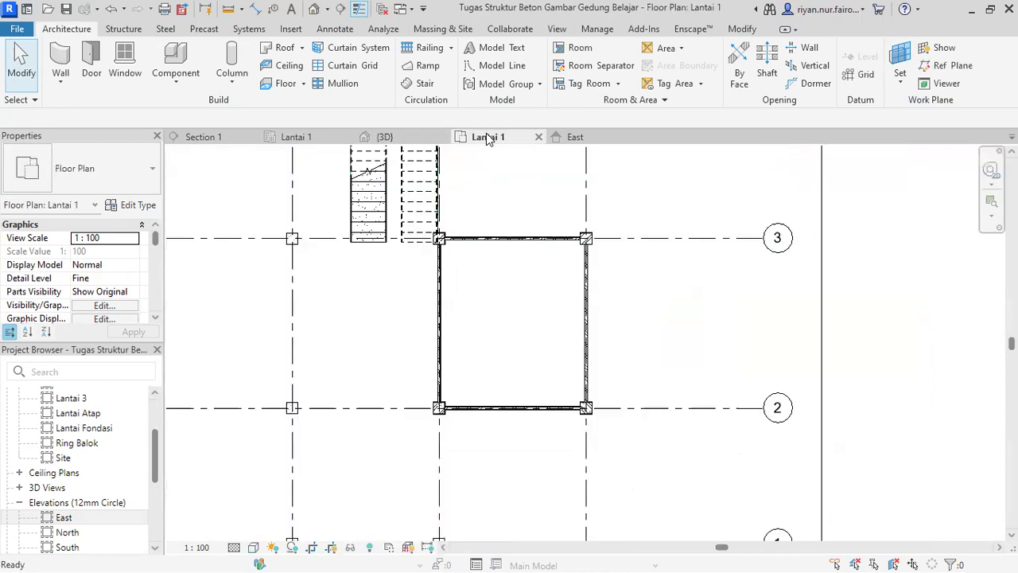
{"action": "left_click", "coordinate": [91, 63]}
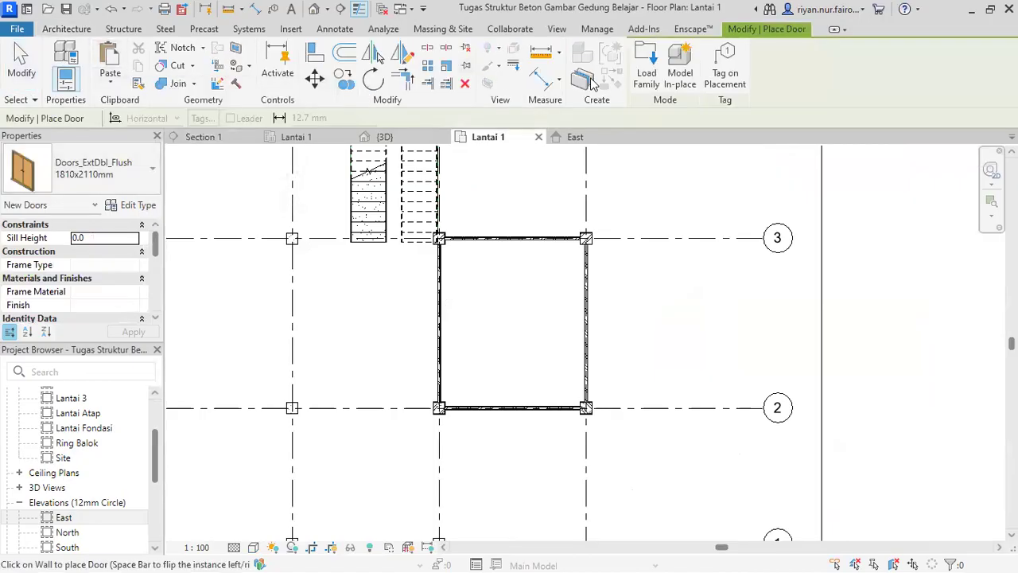
{"action": "left_click", "coordinate": [642, 82]}
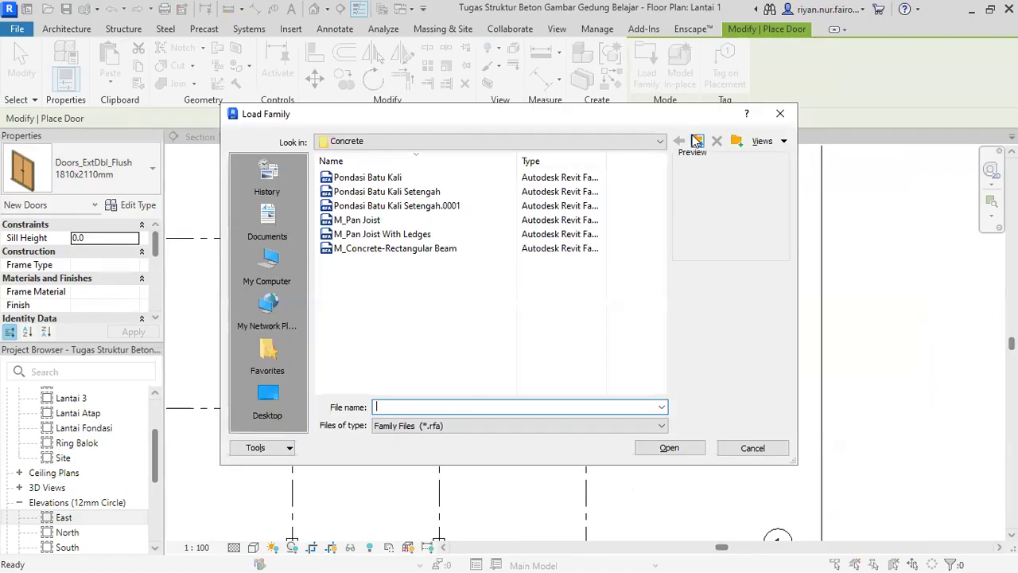
{"action": "left_click", "coordinate": [697, 141]}
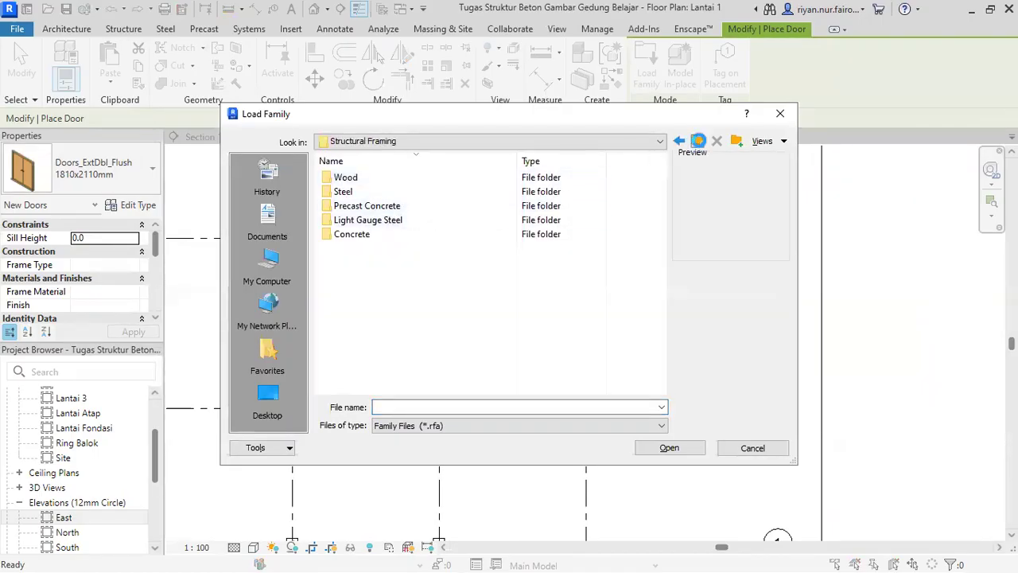
{"action": "left_click", "coordinate": [696, 141]}
{"action": "scroll", "coordinate": [401, 275], "scroll_direction": "down", "scroll_amount": 6}
{"action": "scroll", "coordinate": [401, 276], "scroll_direction": "down", "scroll_amount": 2}
{"action": "double_click", "coordinate": [394, 273]}
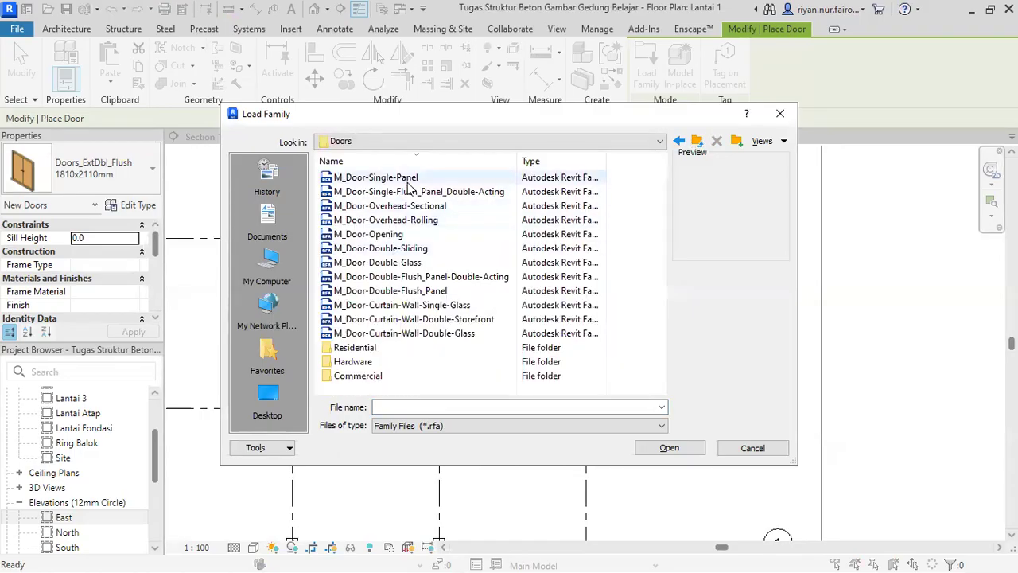
Compare the door family previews and load M_Door-Double-Glass with its 1700 x 2000mm type
{"action": "left_click", "coordinate": [408, 181]}
{"action": "left_click", "coordinate": [406, 192]}
{"action": "left_click", "coordinate": [397, 234]}
{"action": "left_click", "coordinate": [409, 276]}
{"action": "left_click", "coordinate": [414, 305]}
{"action": "left_click", "coordinate": [415, 319]}
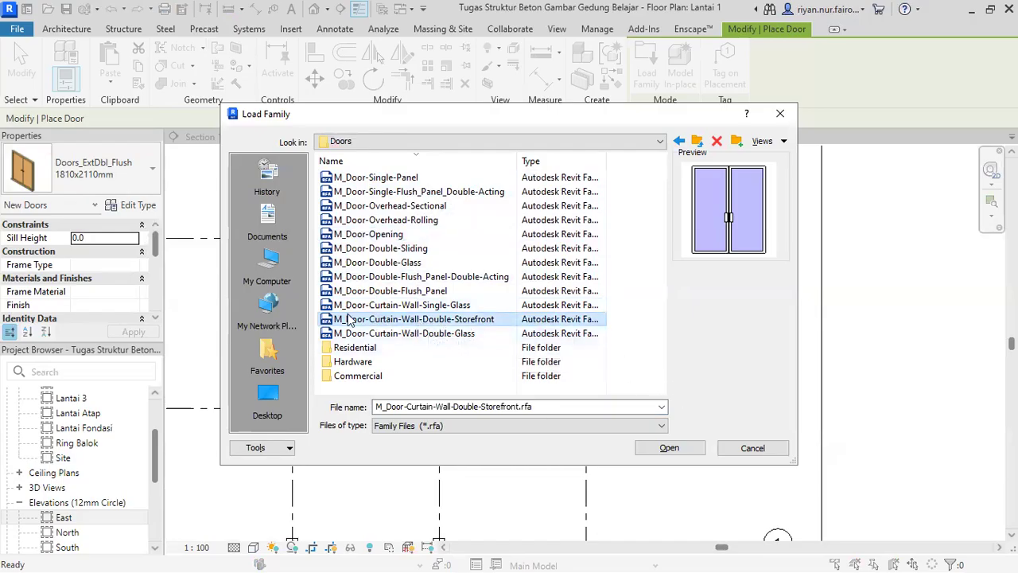
{"action": "left_click", "coordinate": [483, 277]}
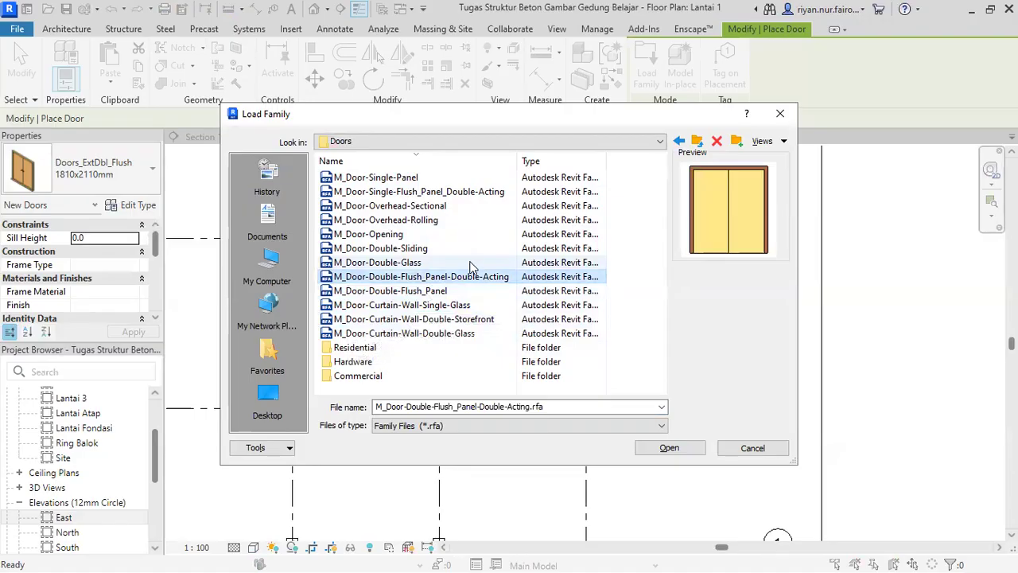
{"action": "left_click", "coordinate": [469, 263]}
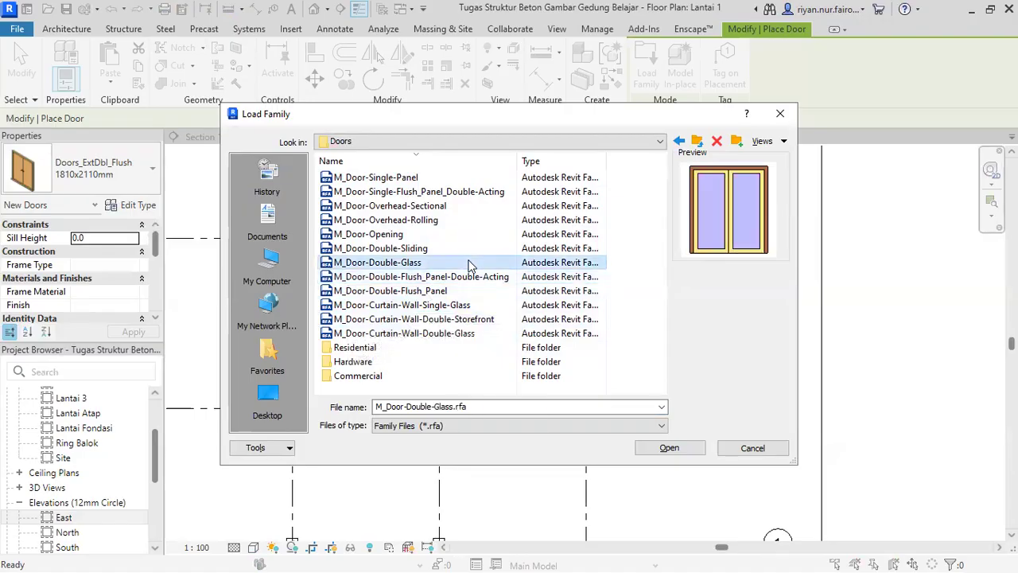
{"action": "left_click", "coordinate": [667, 448]}
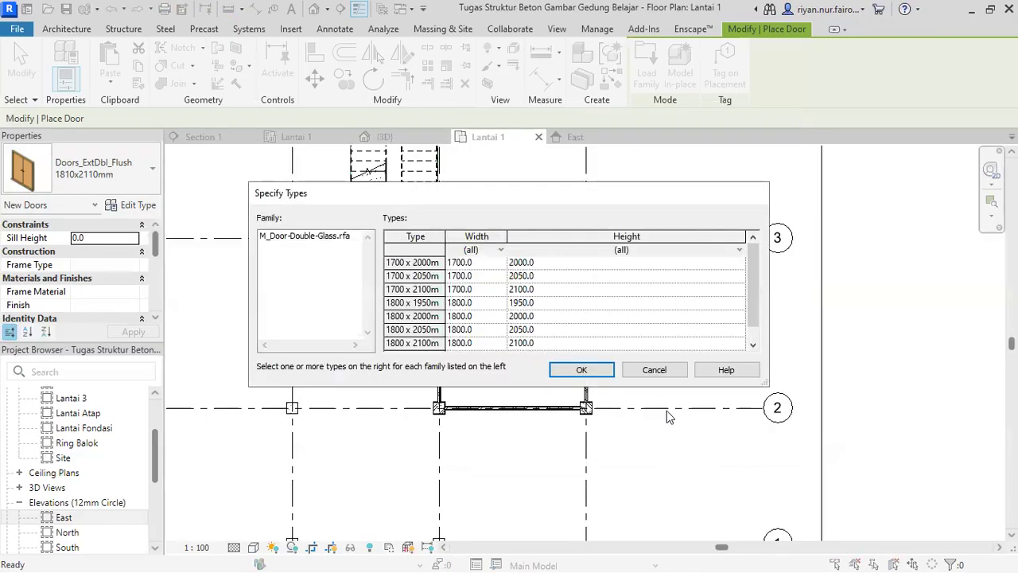
{"action": "left_click", "coordinate": [581, 370]}
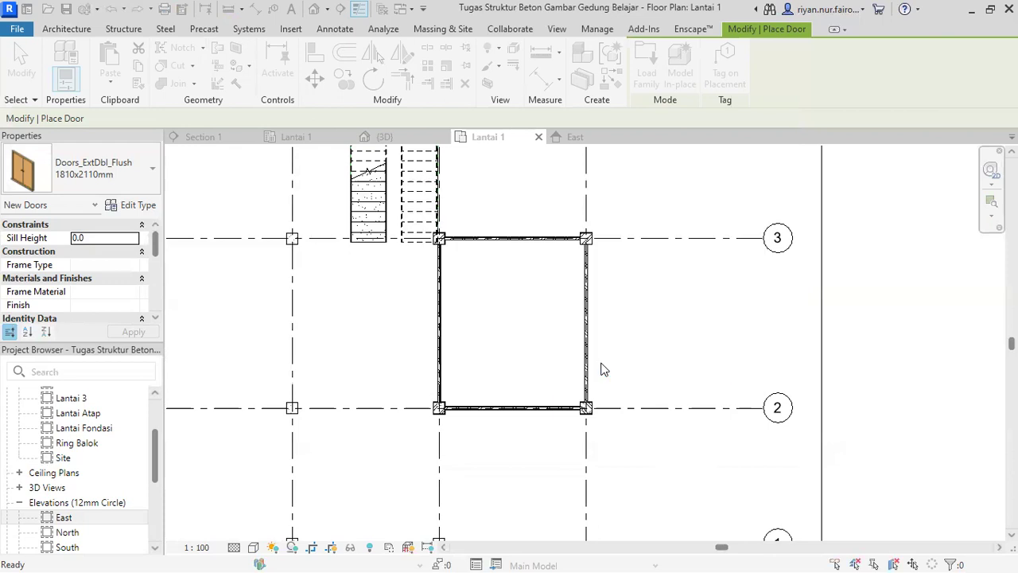
Review the materials and dimensions in the type properties of the 1700 x 2000mm double-glass door
{"action": "left_click", "coordinate": [143, 206]}
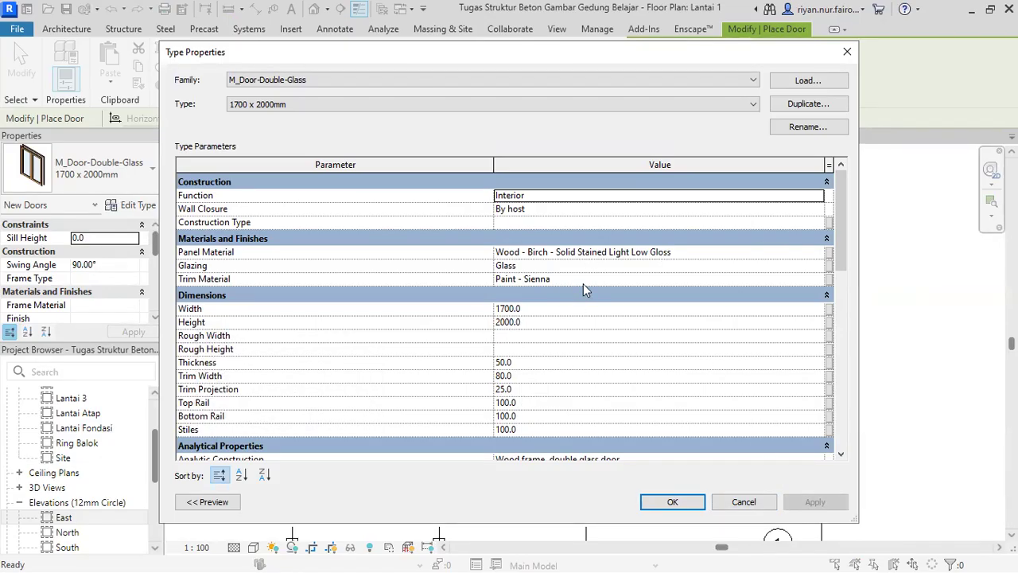
{"action": "scroll", "coordinate": [584, 288], "scroll_direction": "down", "scroll_amount": 1}
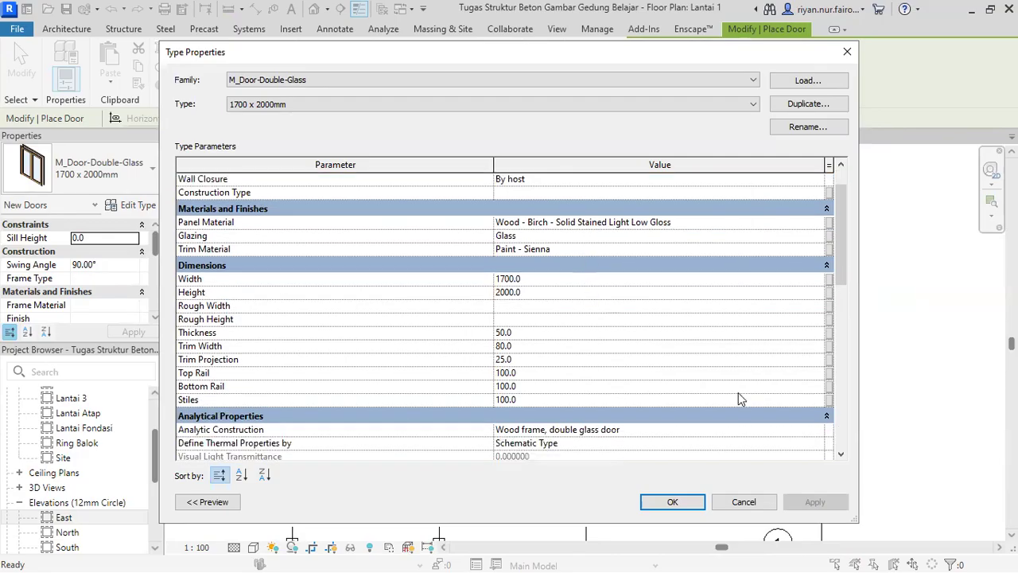
{"action": "left_click", "coordinate": [672, 502]}
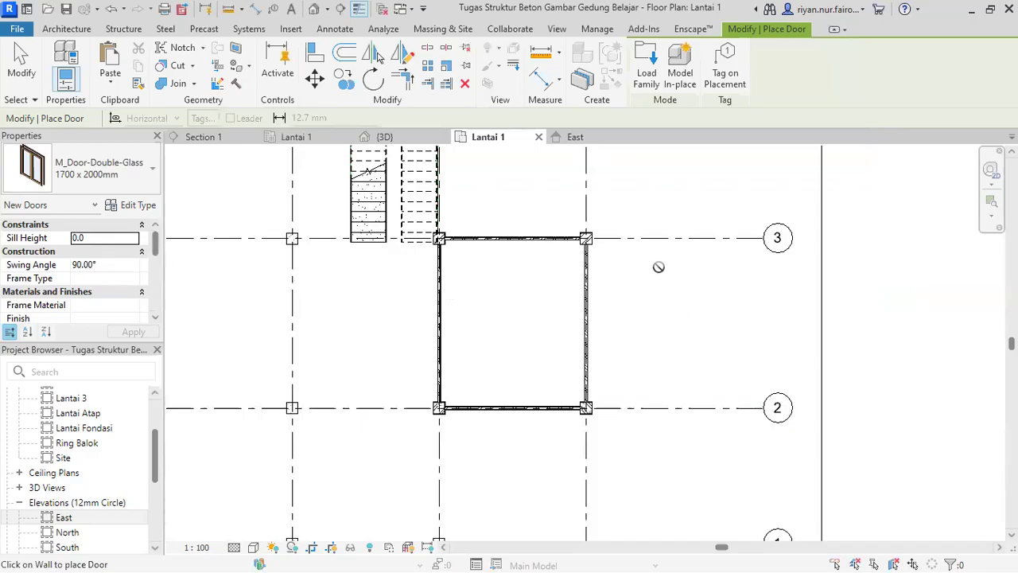
Place the double-glass door centred on the room's east wall between grids 2 and 3, opening inward, with about 2825 mm on each side
{"action": "scroll", "coordinate": [644, 244], "scroll_direction": "up", "scroll_amount": 2}
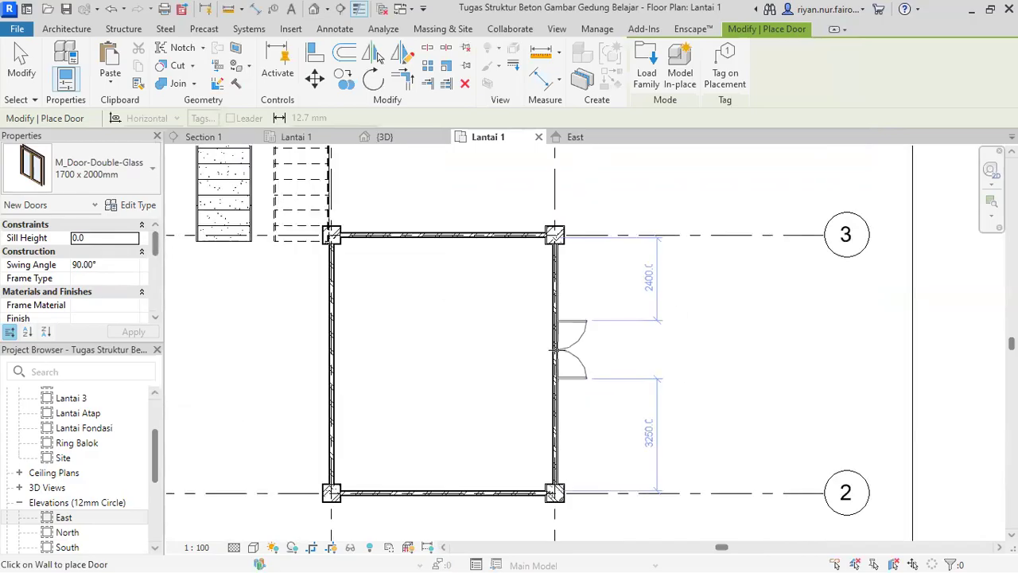
{"action": "scroll", "coordinate": [550, 362], "scroll_direction": "up", "scroll_amount": 1}
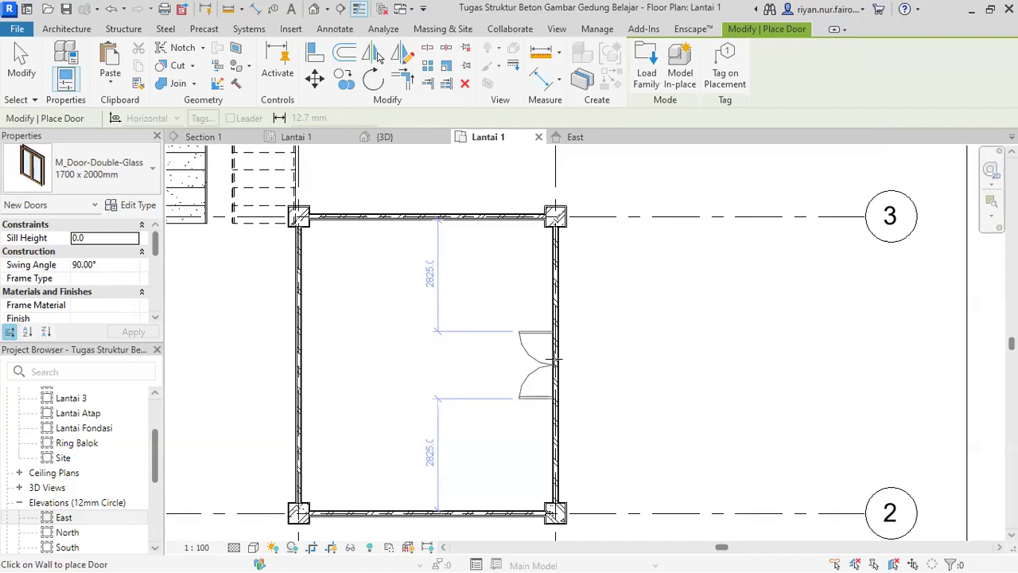
{"action": "left_click", "coordinate": [555, 362]}
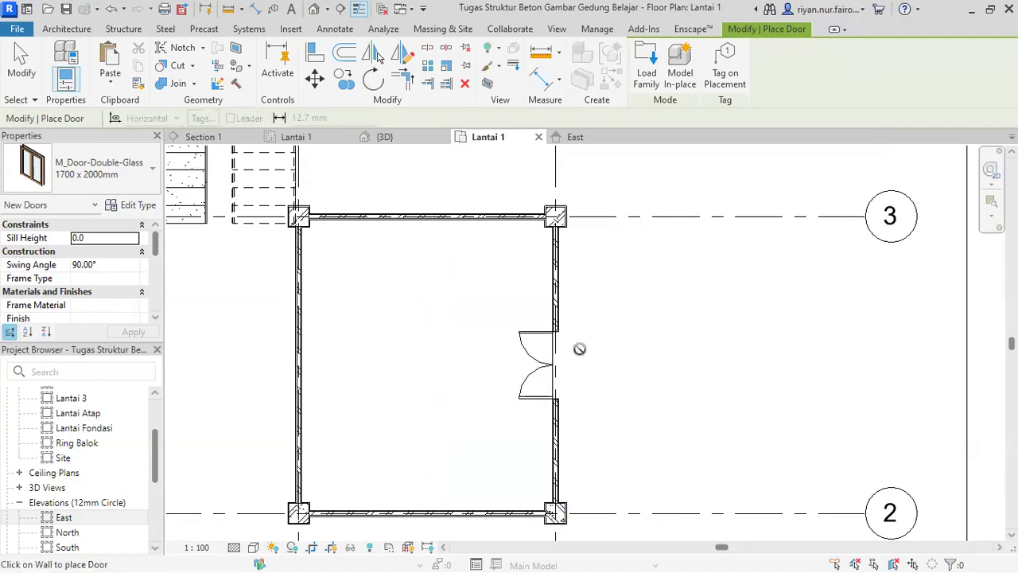
{"action": "key", "text": "Escape"}
{"action": "key", "text": "Escape"}
{"action": "scroll", "coordinate": [570, 346], "scroll_direction": "up", "scroll_amount": 1}
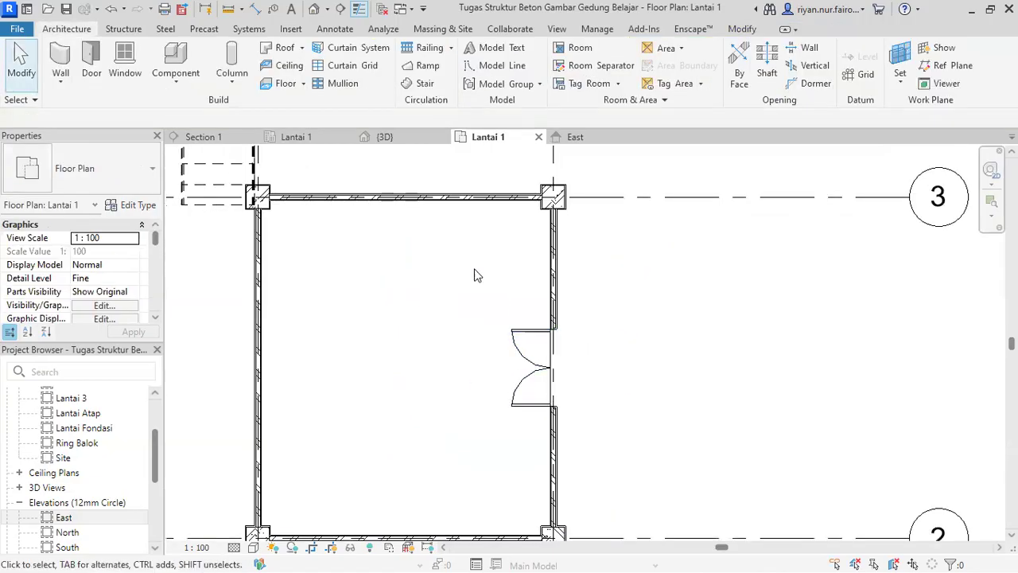
Examine the new double-glass door in the 3D view, including its base above the beam and its fit in the wall
{"action": "left_click", "coordinate": [384, 136]}
{"action": "middle_click_drag", "start_coordinate": [508, 338], "coordinate": [390, 275], "text": "shift"}
{"action": "scroll", "coordinate": [391, 276], "scroll_direction": "up", "scroll_amount": 2}
{"action": "scroll", "coordinate": [327, 340], "scroll_direction": "up", "scroll_amount": 2}
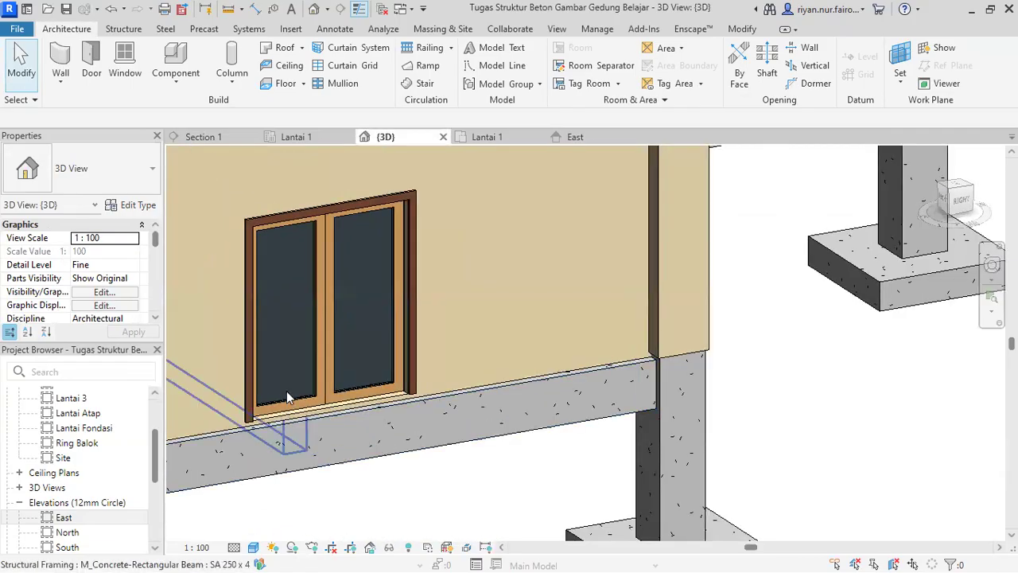
{"action": "scroll", "coordinate": [375, 397], "scroll_direction": "up", "scroll_amount": 3}
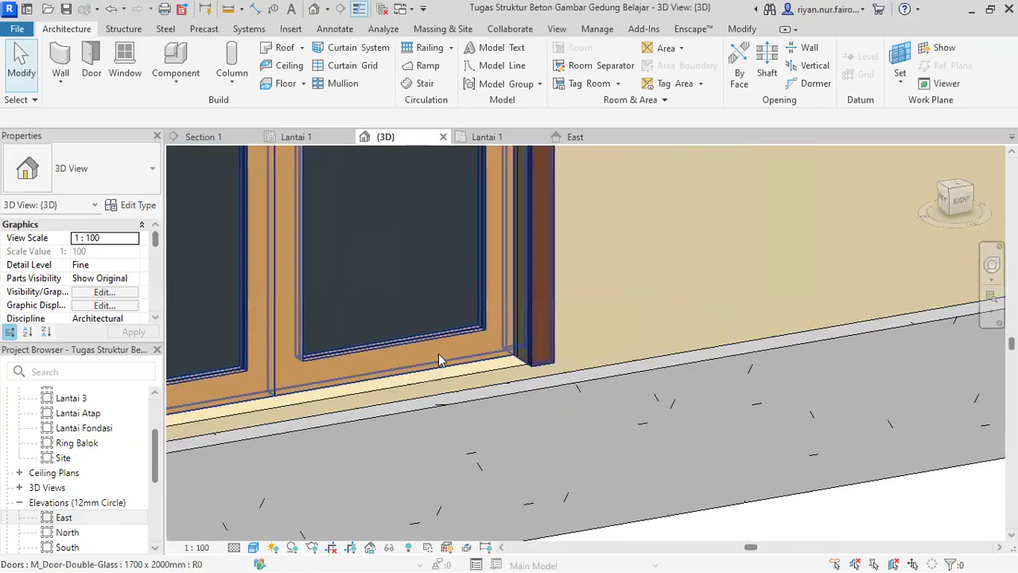
{"action": "left_click", "coordinate": [455, 369]}
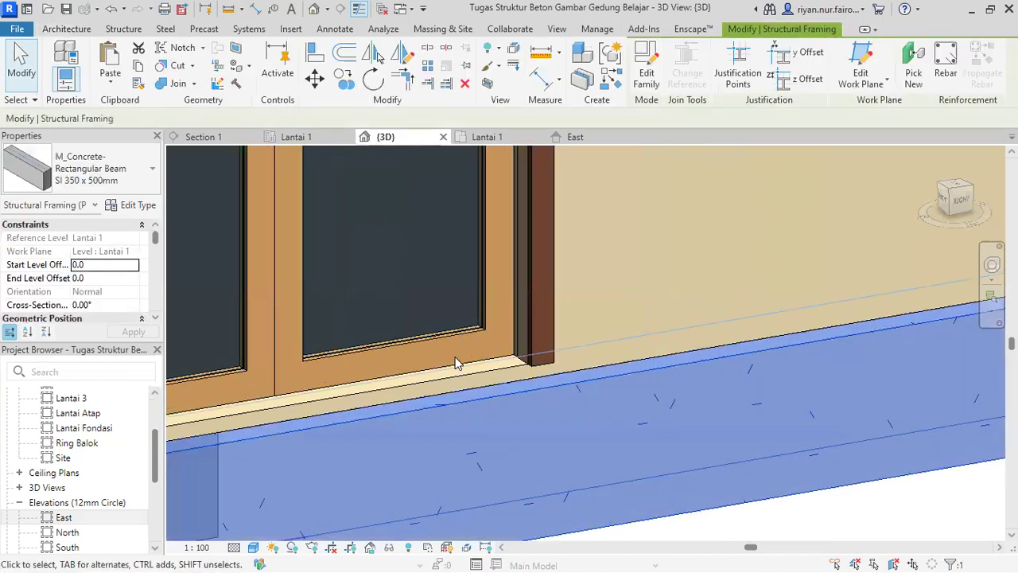
{"action": "key", "text": "Escape"}
{"action": "scroll", "coordinate": [512, 379], "scroll_direction": "down", "scroll_amount": 3}
{"action": "scroll", "coordinate": [512, 379], "scroll_direction": "down", "scroll_amount": 3}
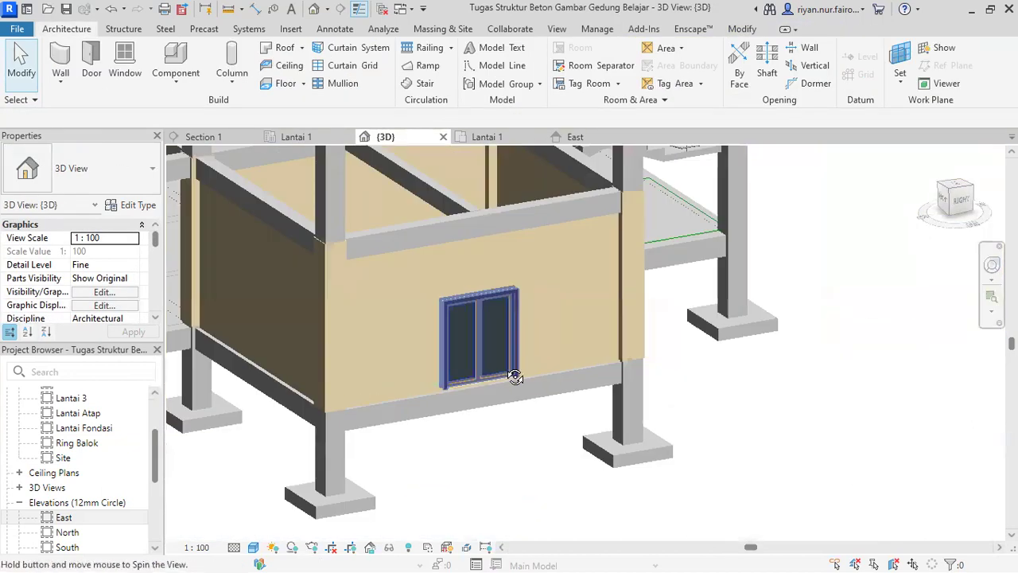
{"action": "scroll", "coordinate": [546, 353], "scroll_direction": "down", "scroll_amount": 1}
{"action": "middle_click_drag", "start_coordinate": [546, 353], "coordinate": [540, 391], "text": "shift"}
{"action": "scroll", "coordinate": [560, 350], "scroll_direction": "up", "scroll_amount": 2}
{"action": "scroll", "coordinate": [561, 350], "scroll_direction": "up", "scroll_amount": 1}
{"action": "scroll", "coordinate": [560, 346], "scroll_direction": "down", "scroll_amount": 4}
{"action": "scroll", "coordinate": [561, 346], "scroll_direction": "up", "scroll_amount": 3}
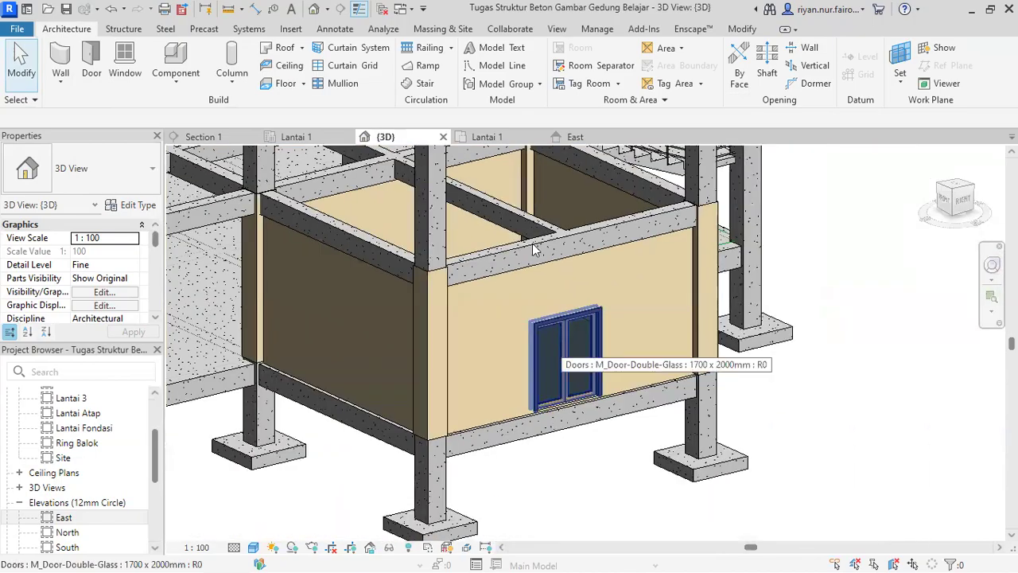
Start placing a window in the Lantai 1 floor plan and open the Windows folder of the family library for loading
{"action": "left_click", "coordinate": [504, 141]}
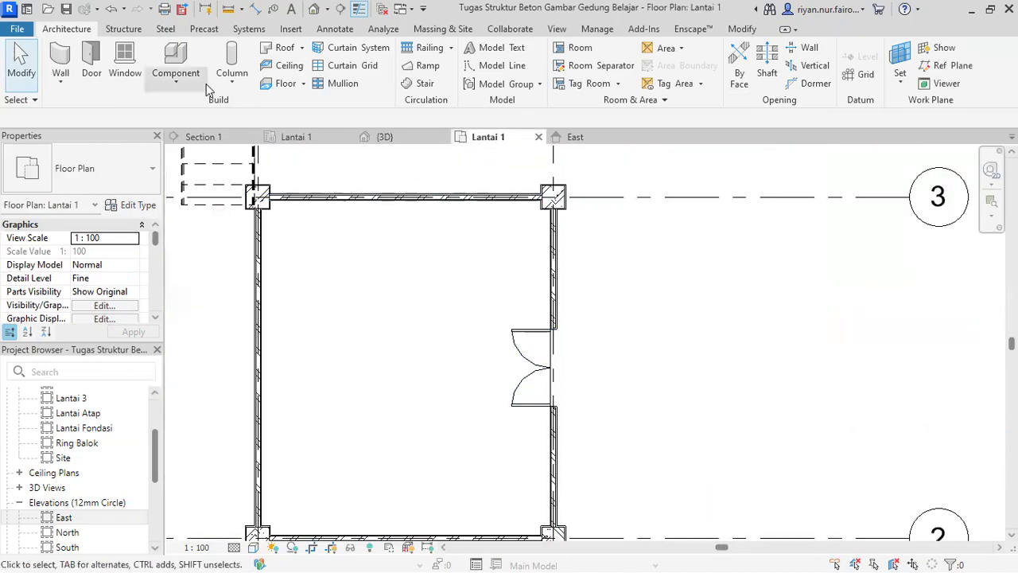
{"action": "left_click", "coordinate": [119, 64]}
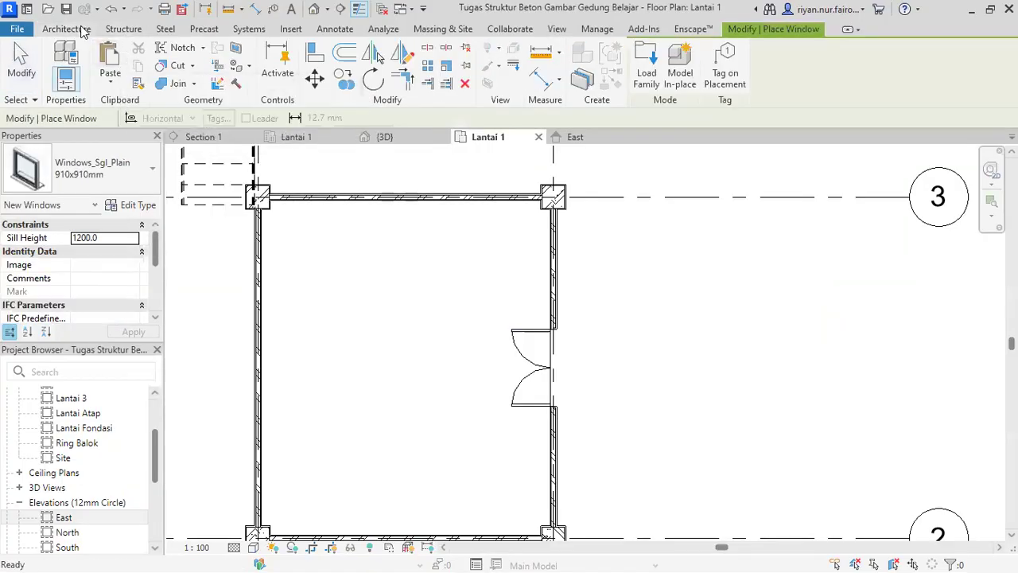
{"action": "left_click", "coordinate": [651, 63]}
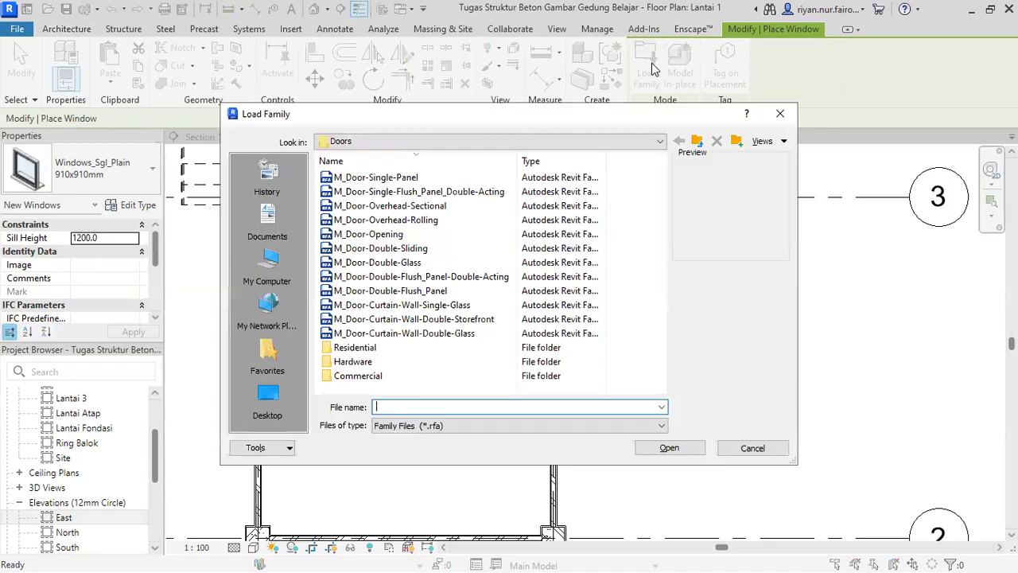
{"action": "left_click", "coordinate": [697, 141]}
{"action": "scroll", "coordinate": [429, 329], "scroll_direction": "down", "scroll_amount": 10}
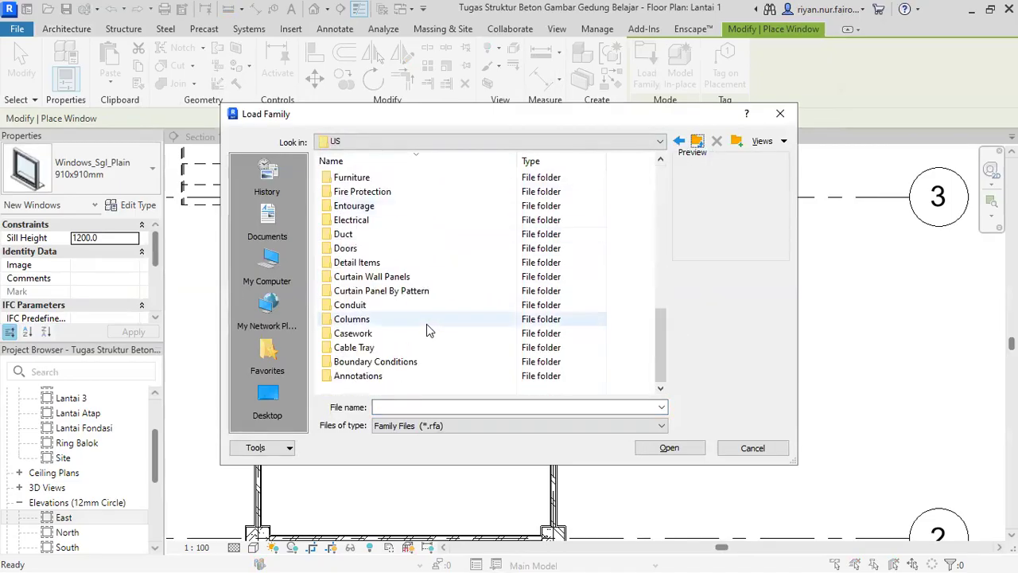
{"action": "scroll", "coordinate": [392, 310], "scroll_direction": "up", "scroll_amount": 3}
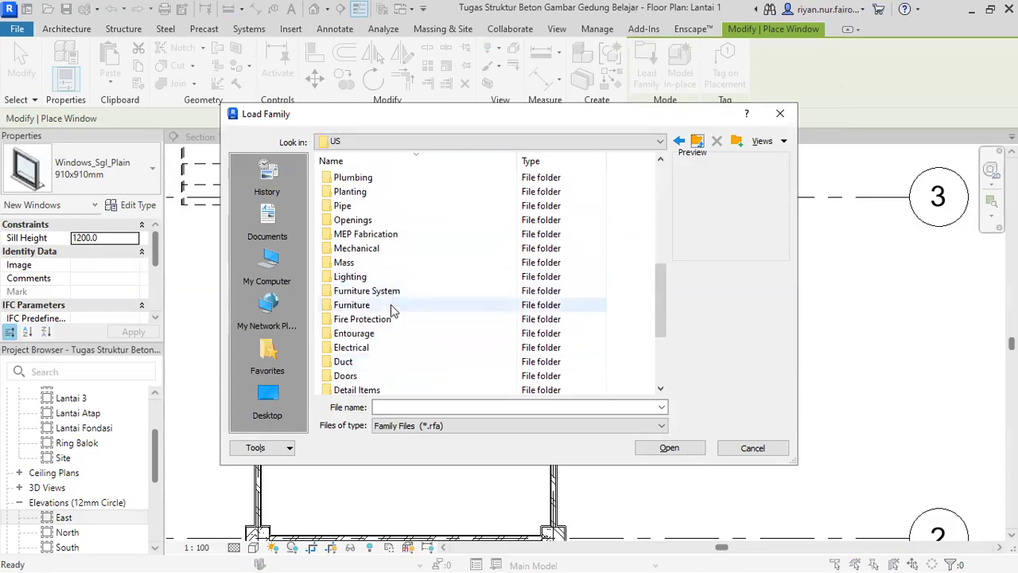
{"action": "scroll", "coordinate": [390, 312], "scroll_direction": "up", "scroll_amount": 7}
{"action": "double_click", "coordinate": [395, 192]}
Compare the previews of the opening, single-hung, louver and fixed window families in the Windows folder
{"action": "left_click", "coordinate": [398, 178]}
{"action": "left_click", "coordinate": [407, 220]}
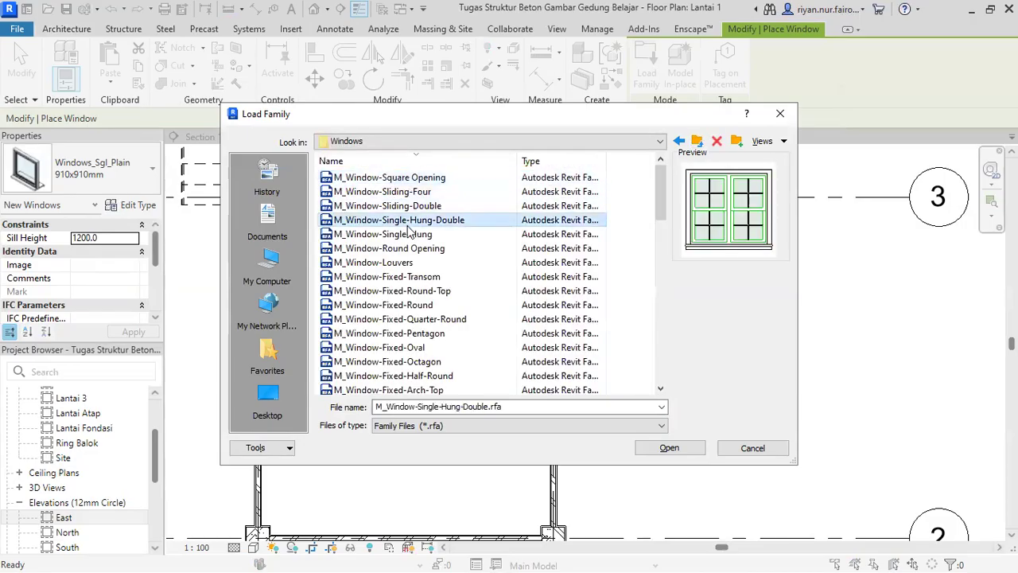
{"action": "left_click", "coordinate": [397, 291]}
{"action": "left_click", "coordinate": [386, 263]}
{"action": "left_click", "coordinate": [423, 278]}
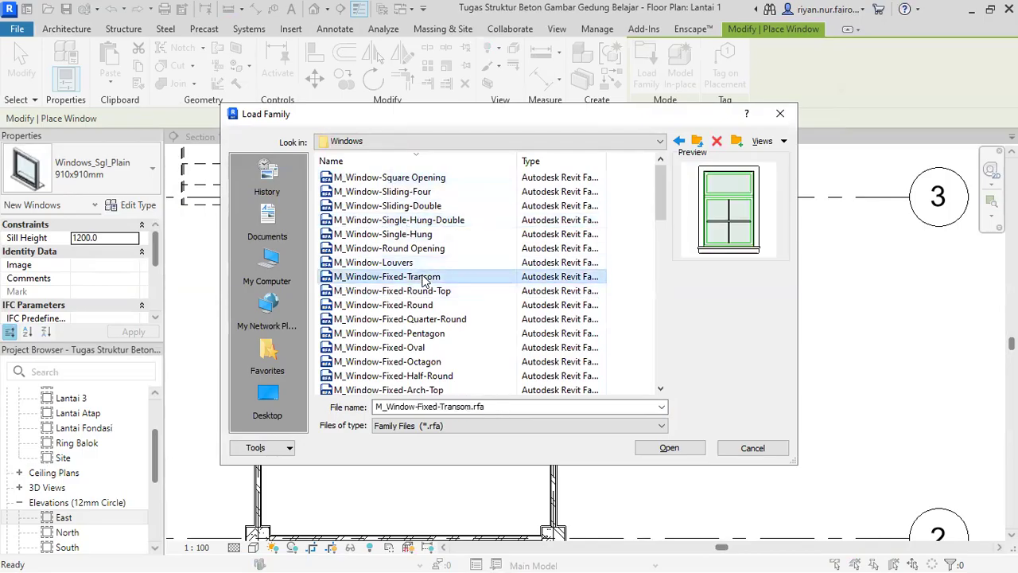
{"action": "left_click", "coordinate": [427, 250]}
{"action": "left_click", "coordinate": [441, 303]}
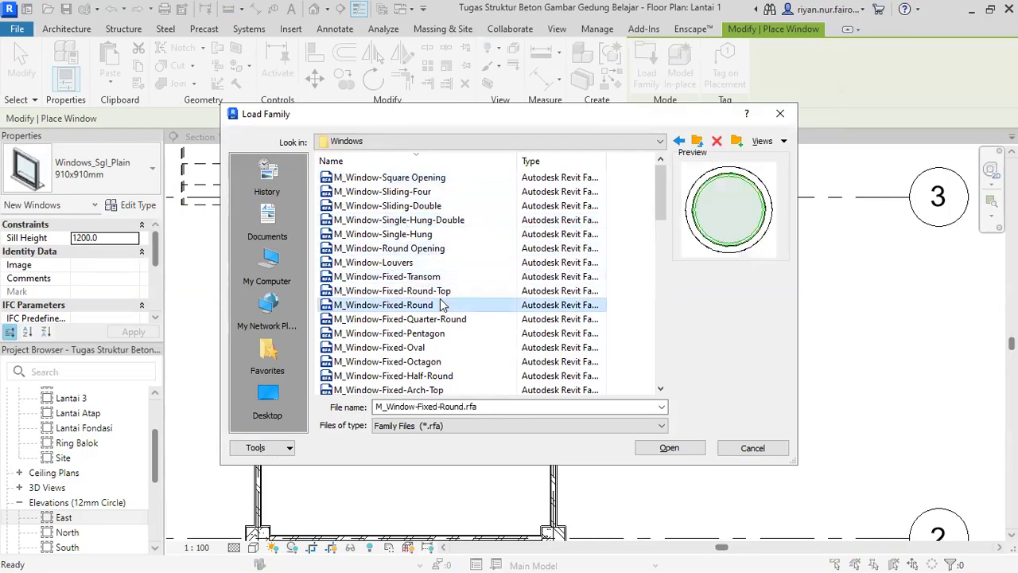
{"action": "left_click", "coordinate": [443, 291]}
{"action": "left_click", "coordinate": [440, 319]}
{"action": "left_click", "coordinate": [437, 333]}
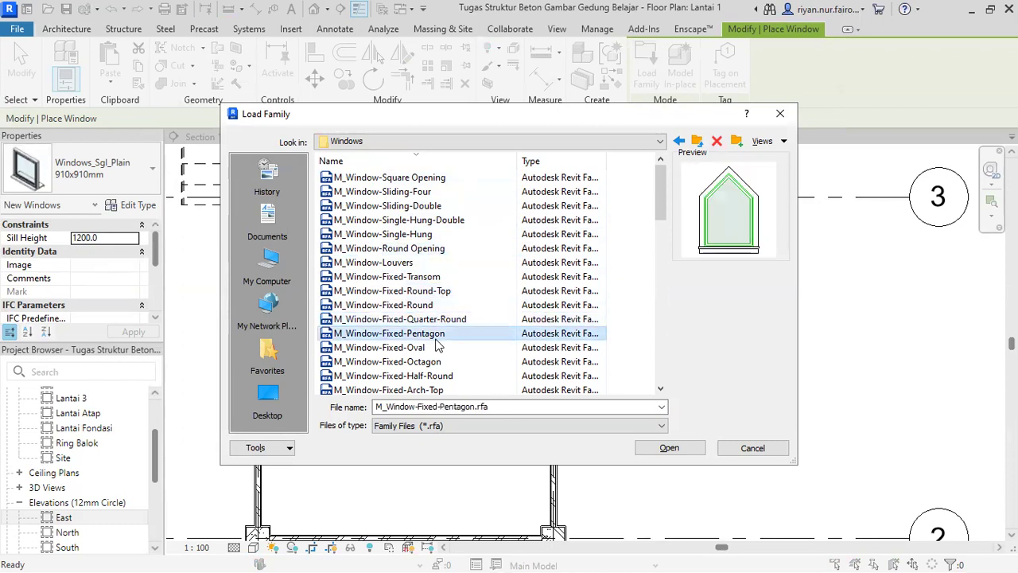
{"action": "left_click", "coordinate": [439, 375]}
Preview the casement triple-transom window, then load the M_Window-Double-Hung-Arch-Head family instead
{"action": "scroll", "coordinate": [441, 374], "scroll_direction": "down", "scroll_amount": 2}
{"action": "left_click", "coordinate": [444, 375]}
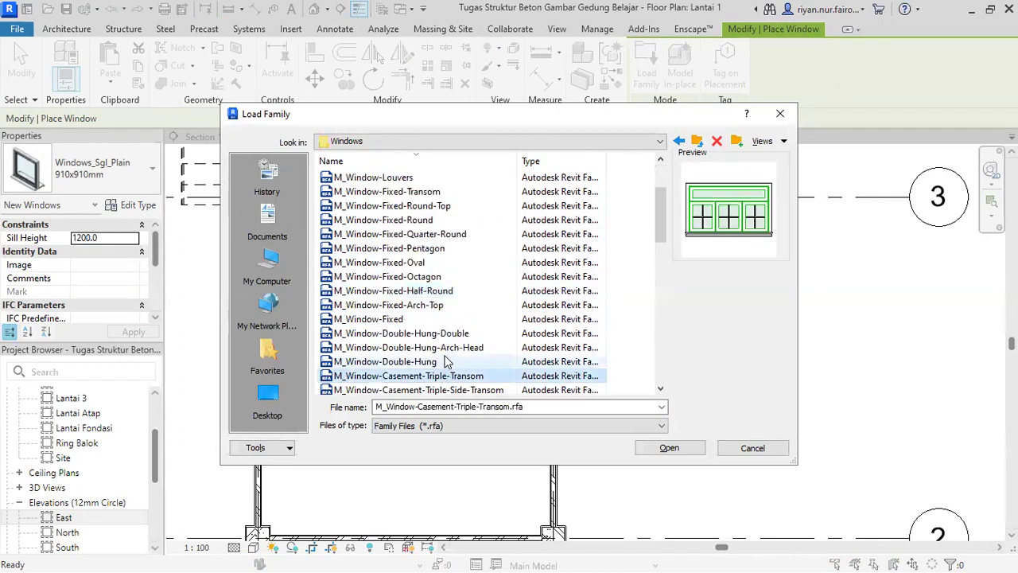
{"action": "left_click", "coordinate": [497, 352]}
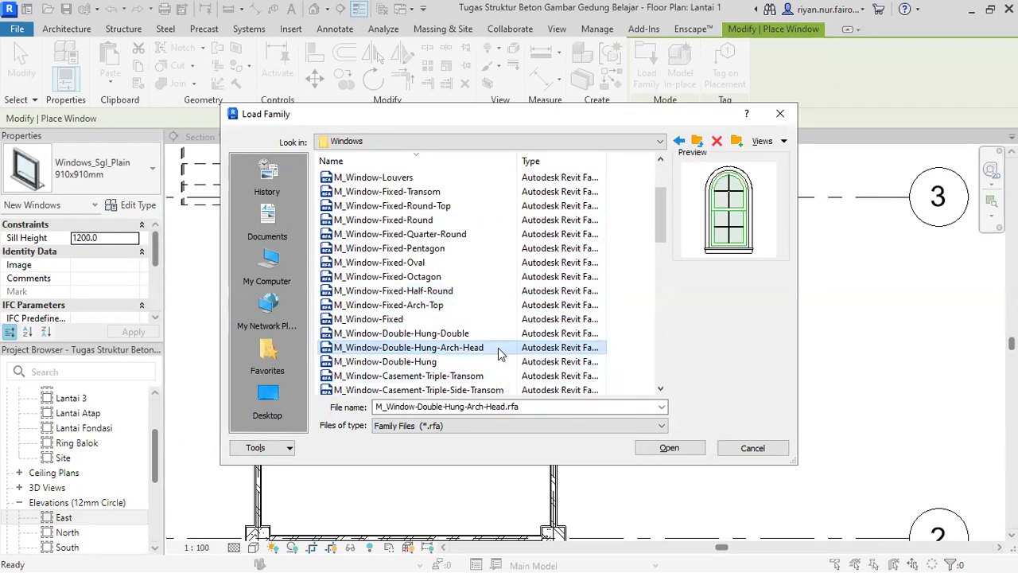
{"action": "left_click", "coordinate": [680, 448]}
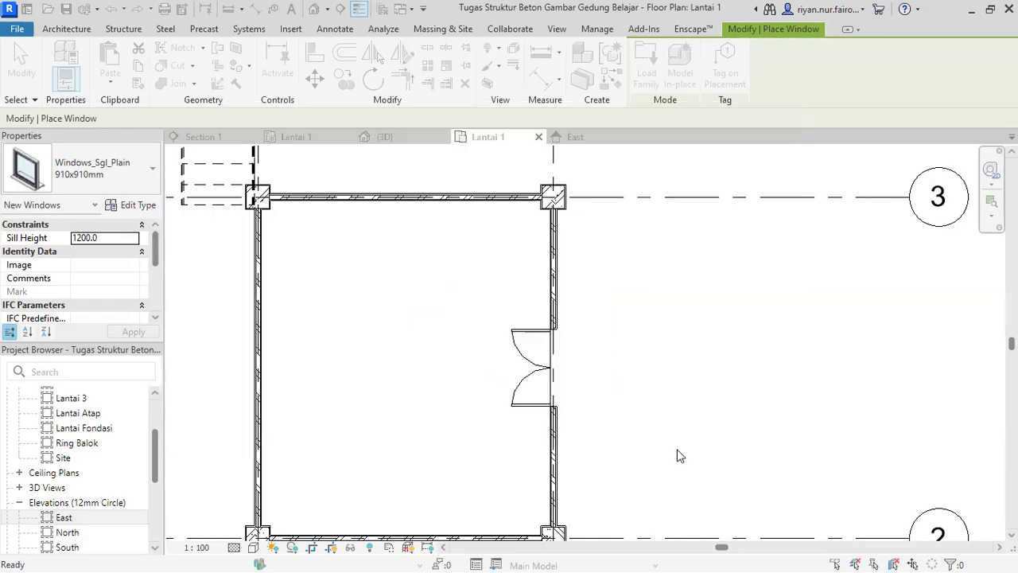
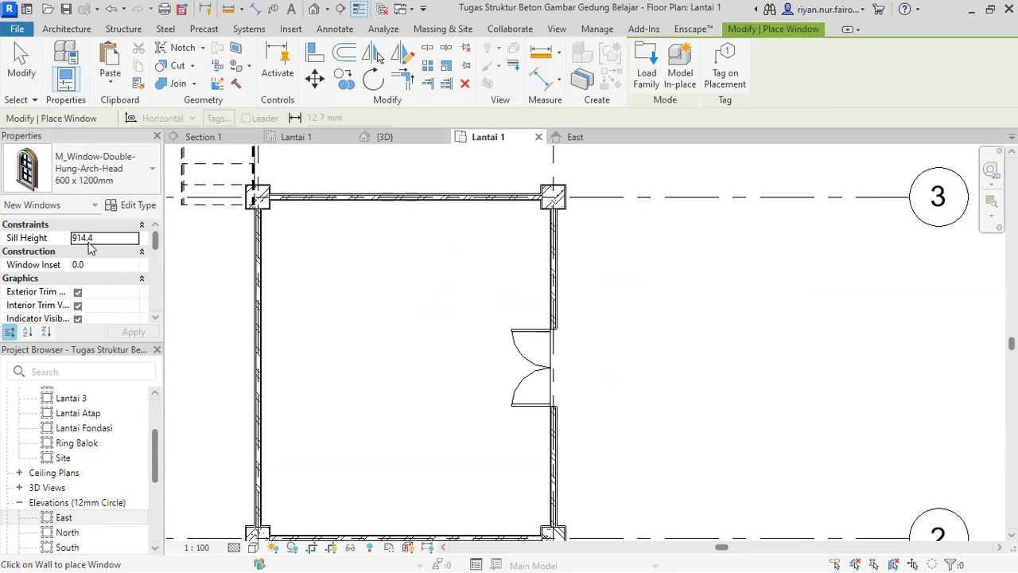
Place two 600 x 1200mm arch-head windows with a 1000 mm sill height in the door wall, one on each side of the double door
{"action": "double_click", "coordinate": [95, 239]}
{"action": "type", "text": "1"}
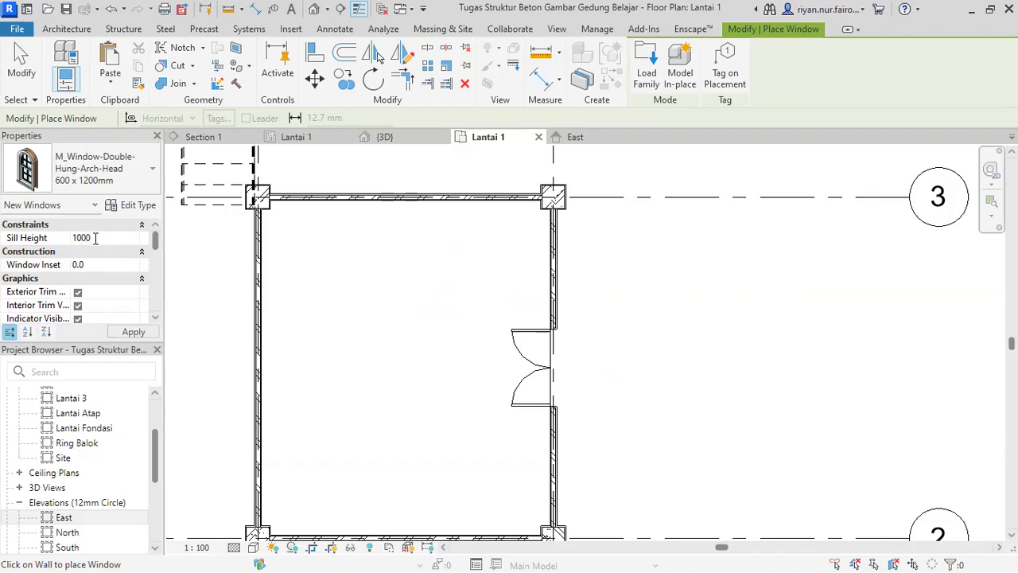
{"action": "type", "text": "000"}
{"action": "left_click", "coordinate": [144, 332]}
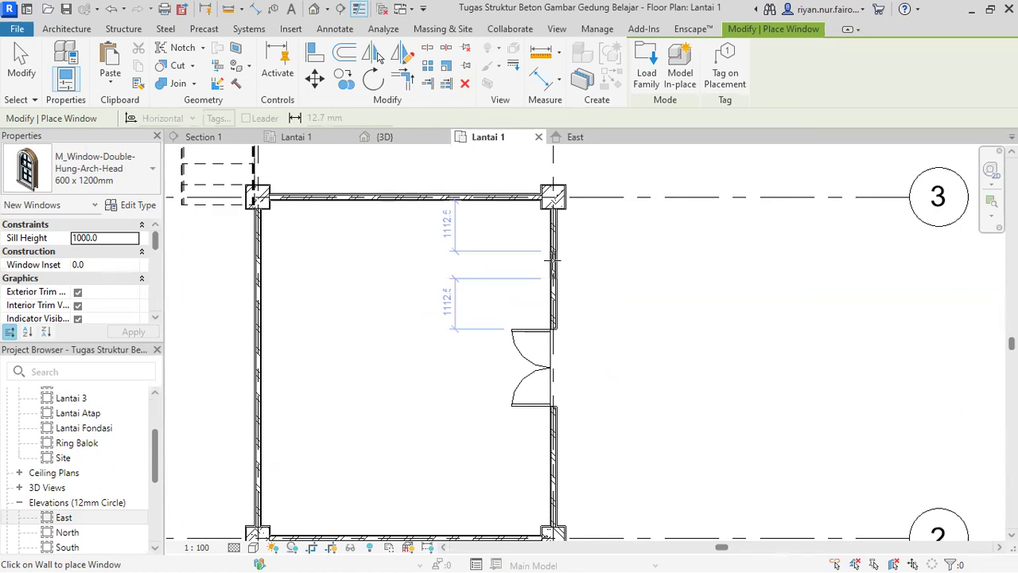
{"action": "left_click", "coordinate": [554, 259]}
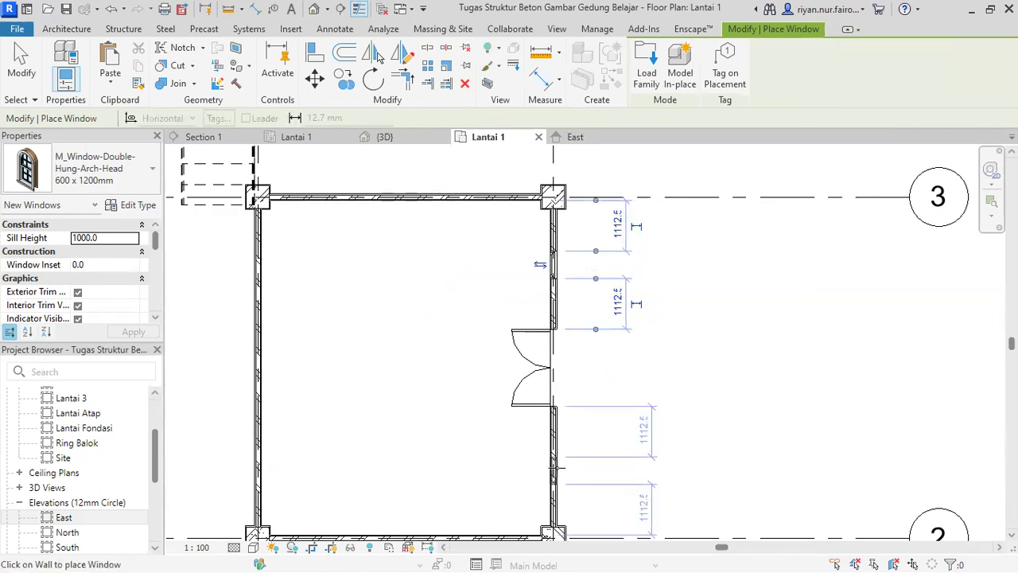
{"action": "key", "text": "Escape"}
{"action": "key", "text": "Escape"}
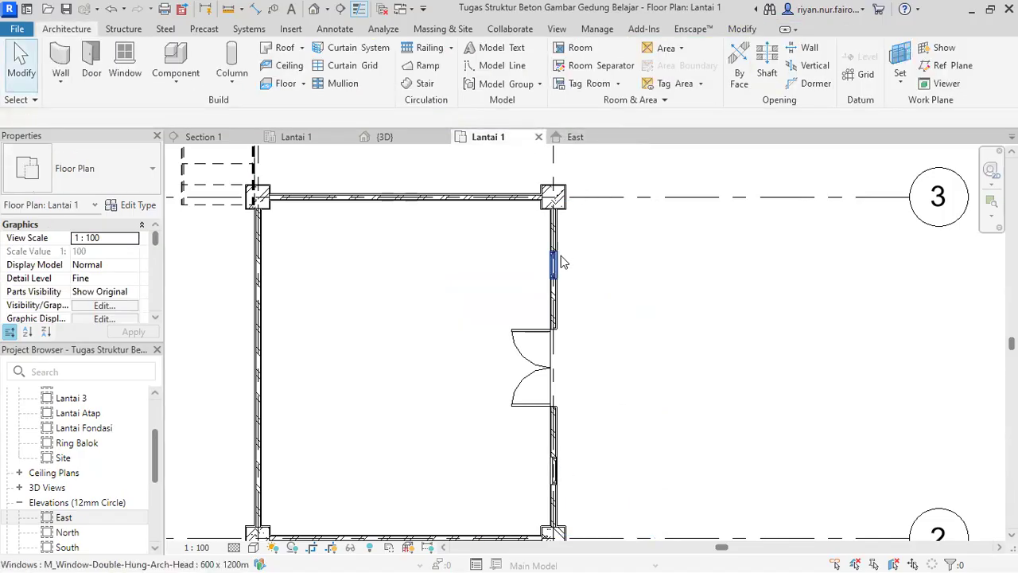
Examine the two new windows beside the double door in the 3D view, including their facing and the height properties of the left one
{"action": "left_click", "coordinate": [409, 144]}
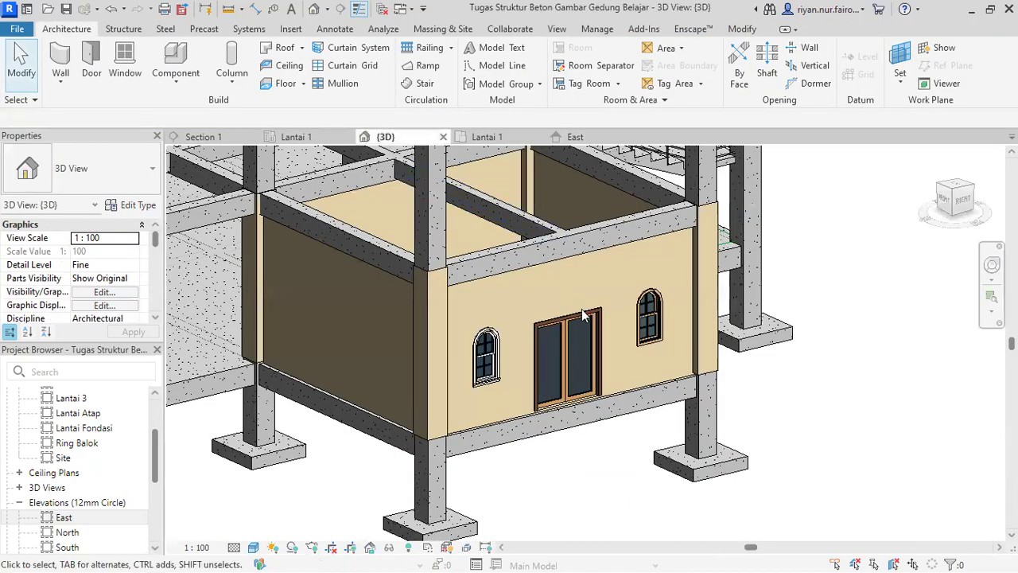
{"action": "scroll", "coordinate": [739, 425], "scroll_direction": "up", "scroll_amount": 5}
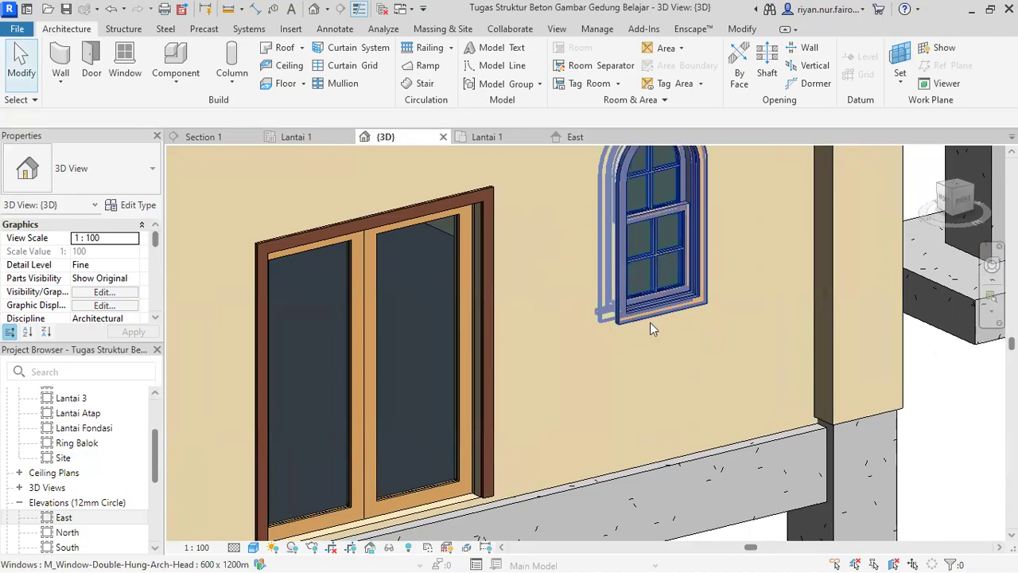
{"action": "scroll", "coordinate": [725, 372], "scroll_direction": "down", "scroll_amount": 3}
{"action": "middle_click_drag", "start_coordinate": [721, 363], "coordinate": [521, 311], "text": "shift"}
{"action": "middle_click_drag", "start_coordinate": [521, 310], "coordinate": [958, 408]}
{"action": "middle_click_drag", "start_coordinate": [580, 378], "coordinate": [671, 379]}
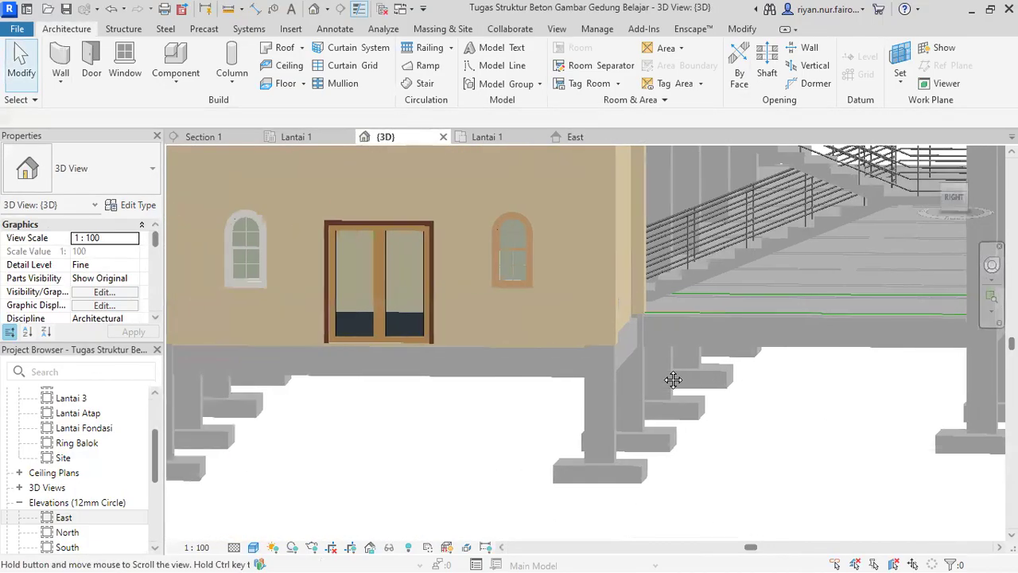
{"action": "scroll", "coordinate": [237, 243], "scroll_direction": "up", "scroll_amount": 3}
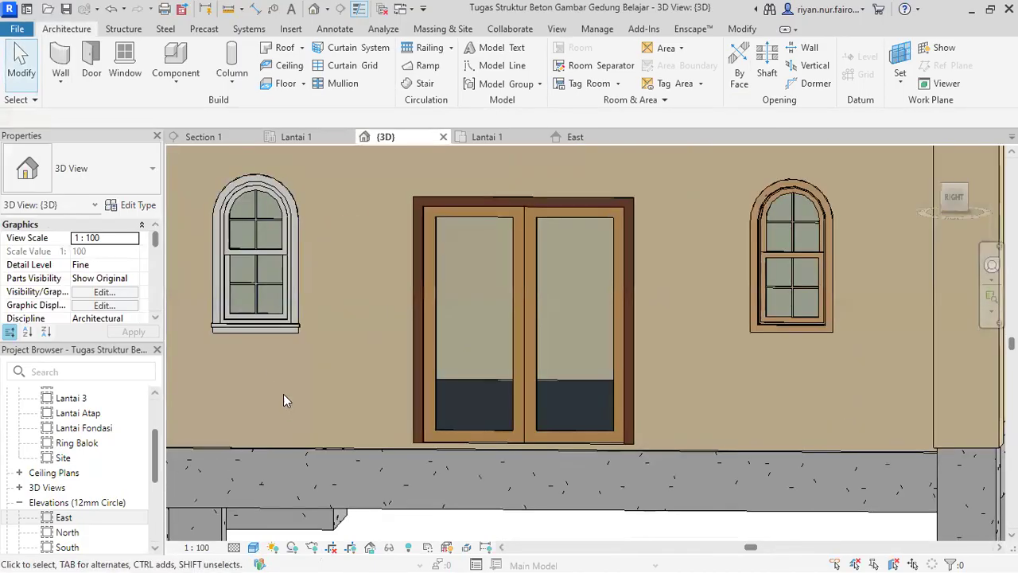
{"action": "left_click", "coordinate": [277, 331]}
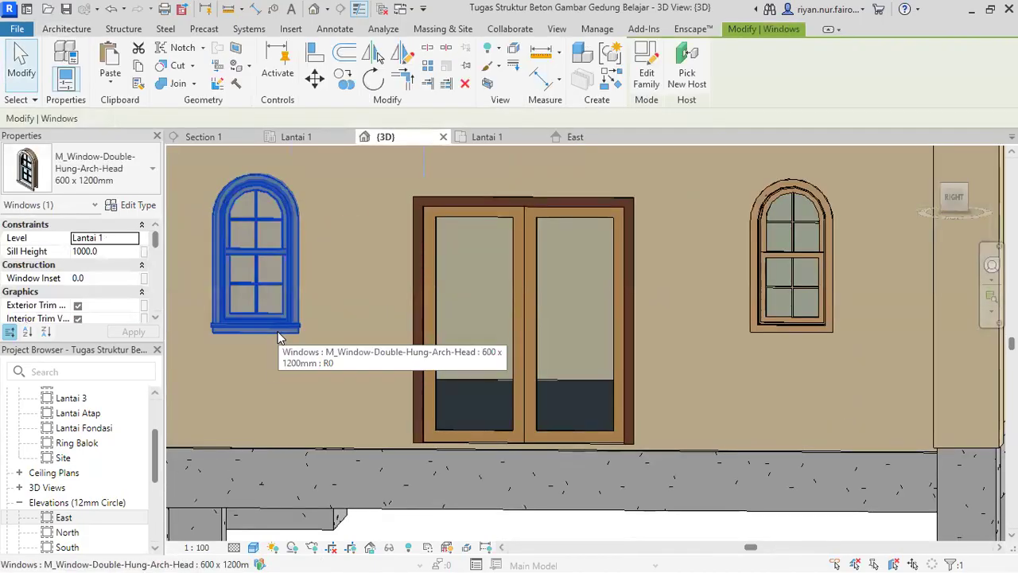
{"action": "scroll", "coordinate": [94, 276], "scroll_direction": "down", "scroll_amount": 5}
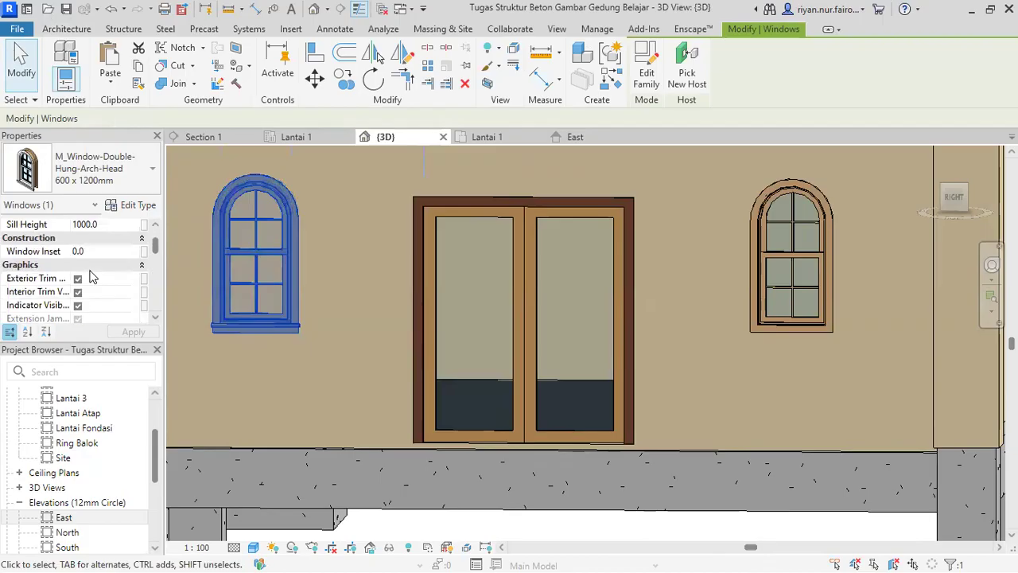
{"action": "scroll", "coordinate": [90, 276], "scroll_direction": "down", "scroll_amount": 3}
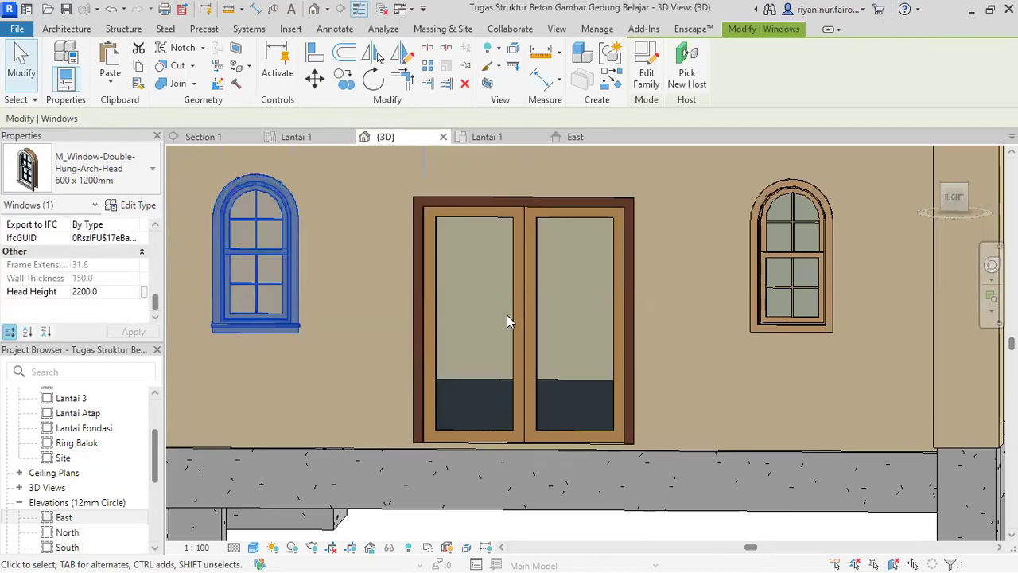
{"action": "key", "text": "Escape"}
{"action": "left_click", "coordinate": [811, 256]}
{"action": "key", "text": "Escape"}
Try flipping the facing of the window nearer grid 2 in the Lantai 1 floor plan and check it in 3D
{"action": "left_click", "coordinate": [487, 136]}
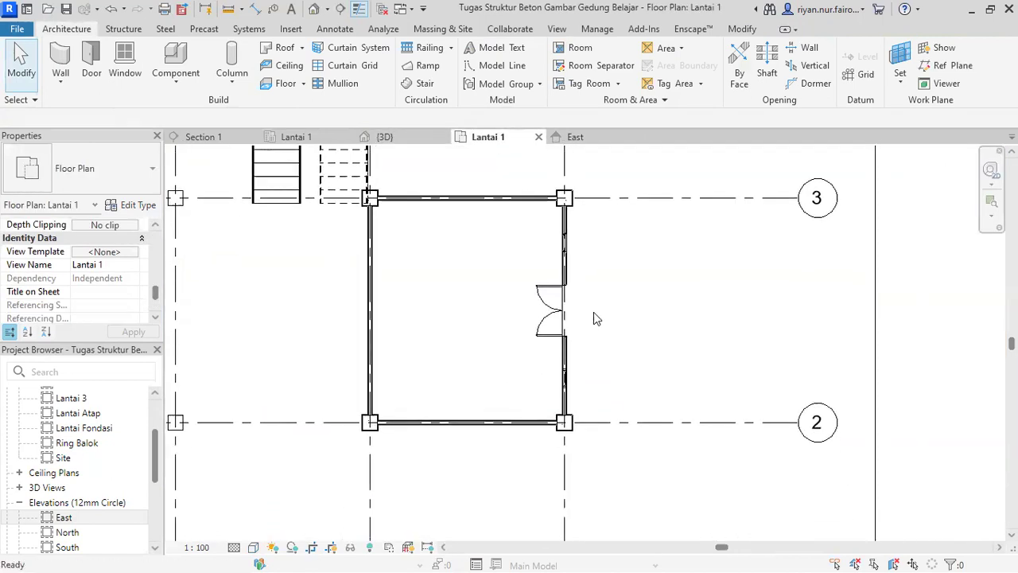
{"action": "scroll", "coordinate": [572, 349], "scroll_direction": "up", "scroll_amount": 4}
{"action": "left_click", "coordinate": [549, 389]}
{"action": "scroll", "coordinate": [532, 290], "scroll_direction": "down", "scroll_amount": 1}
{"action": "scroll", "coordinate": [530, 278], "scroll_direction": "up", "scroll_amount": 3}
{"action": "scroll", "coordinate": [565, 285], "scroll_direction": "down", "scroll_amount": 3}
{"action": "middle_click_drag", "start_coordinate": [566, 273], "coordinate": [513, 160]}
{"action": "scroll", "coordinate": [524, 481], "scroll_direction": "up", "scroll_amount": 1}
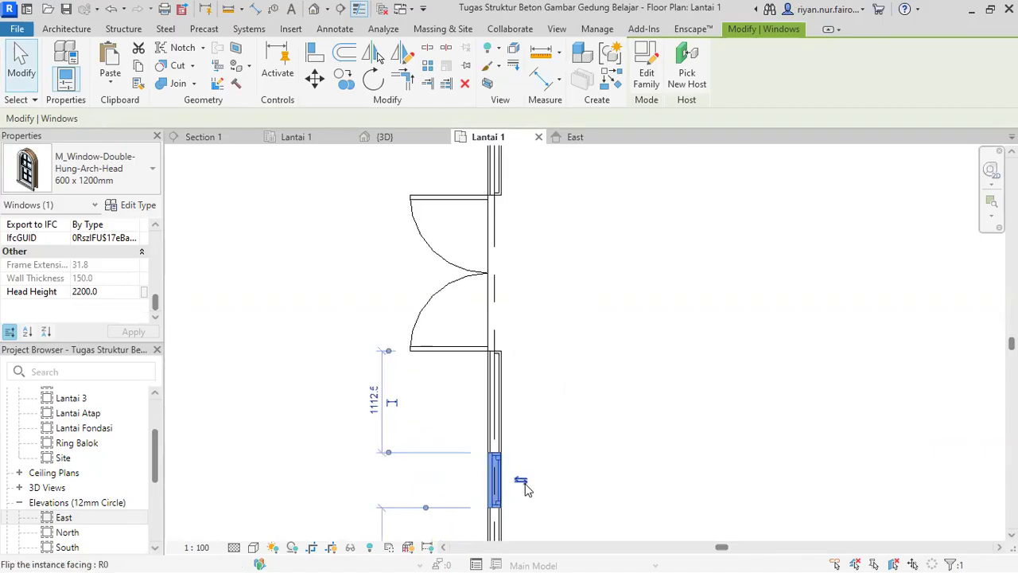
{"action": "scroll", "coordinate": [525, 487], "scroll_direction": "up", "scroll_amount": 1}
{"action": "left_click", "coordinate": [525, 205]}
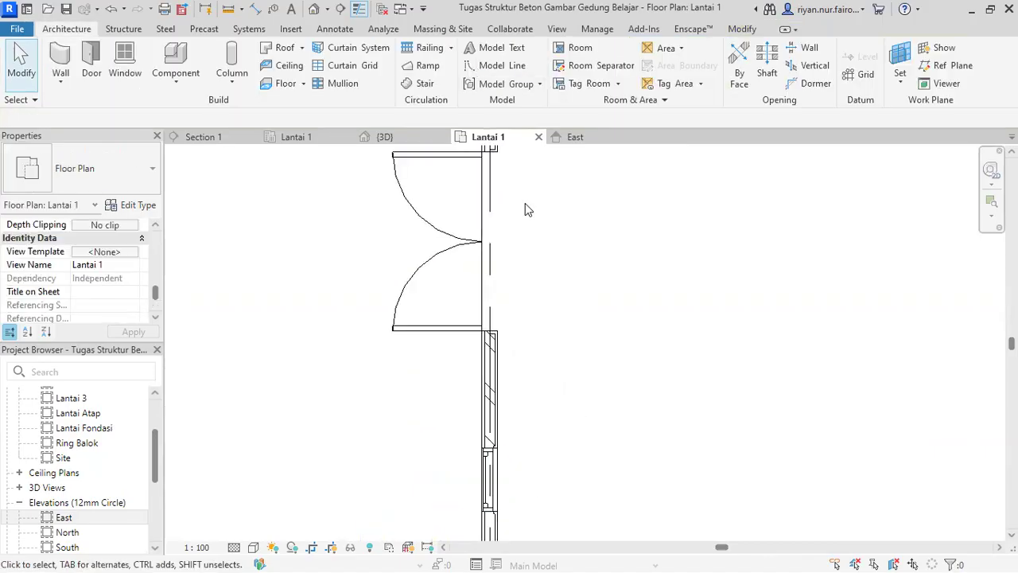
{"action": "left_click", "coordinate": [397, 138]}
{"action": "scroll", "coordinate": [517, 291], "scroll_direction": "down", "scroll_amount": 3}
{"action": "scroll", "coordinate": [455, 306], "scroll_direction": "up", "scroll_amount": 4}
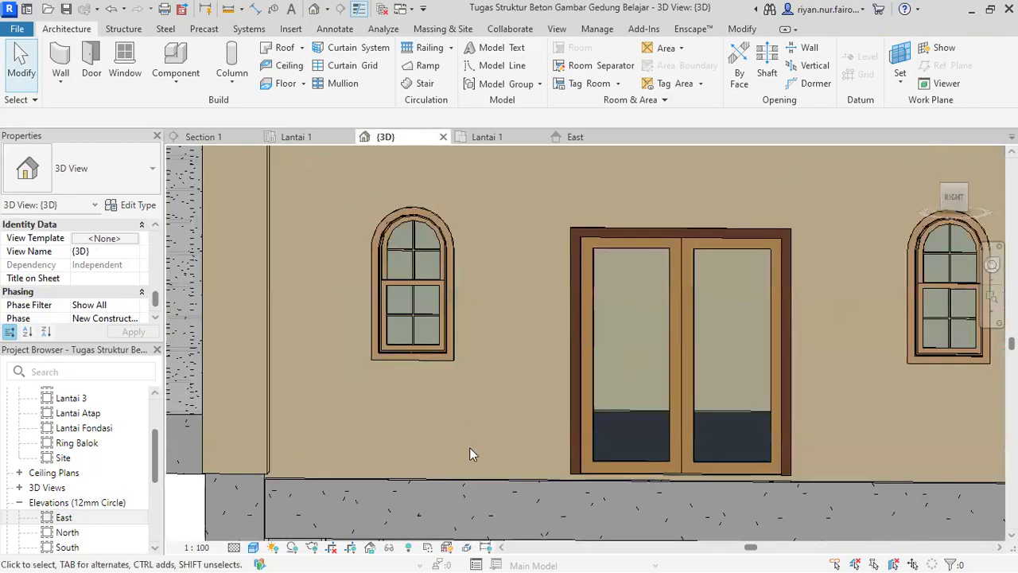
Flip the facing of both arch-head windows beside the double door in the Lantai 1 floor plan
{"action": "left_click", "coordinate": [490, 136]}
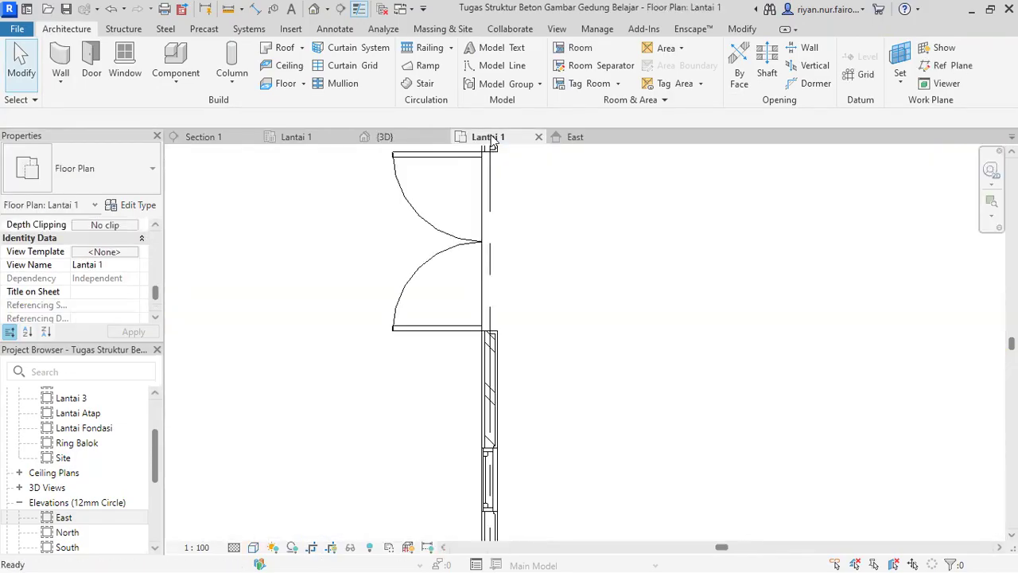
{"action": "left_click", "coordinate": [499, 481]}
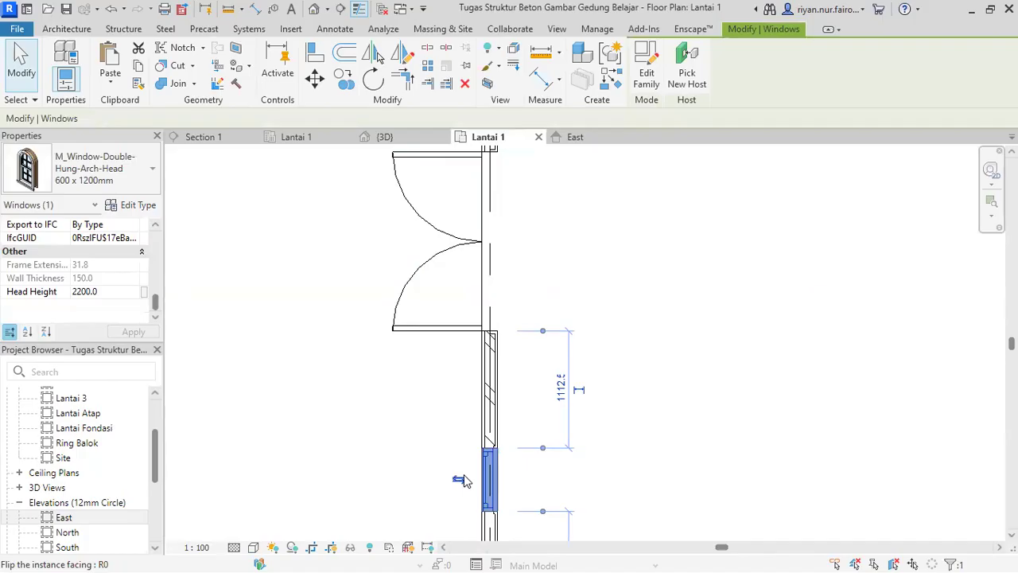
{"action": "middle_click_drag", "start_coordinate": [621, 264], "coordinate": [604, 527]}
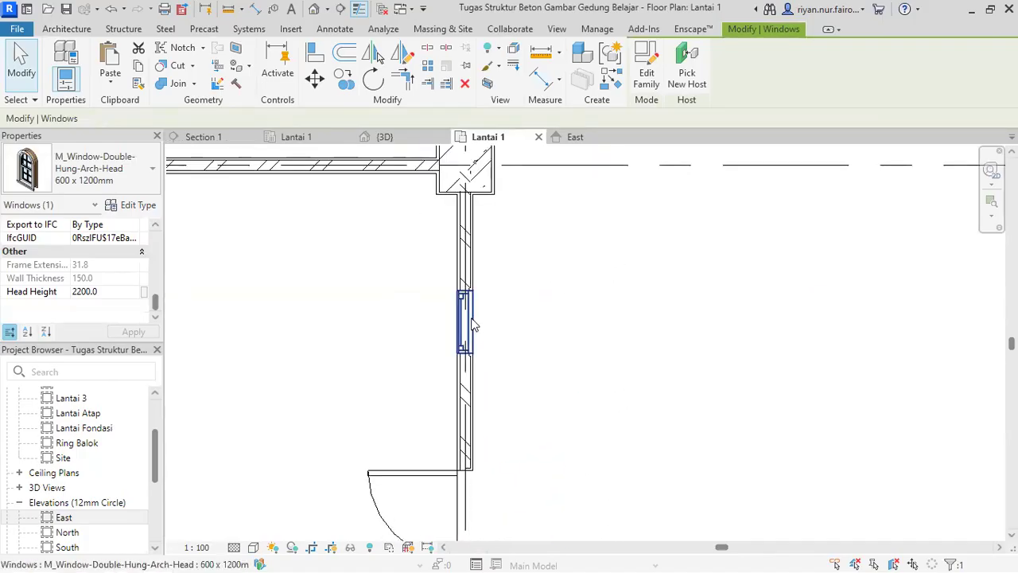
{"action": "left_click", "coordinate": [469, 322]}
{"action": "left_click", "coordinate": [568, 330]}
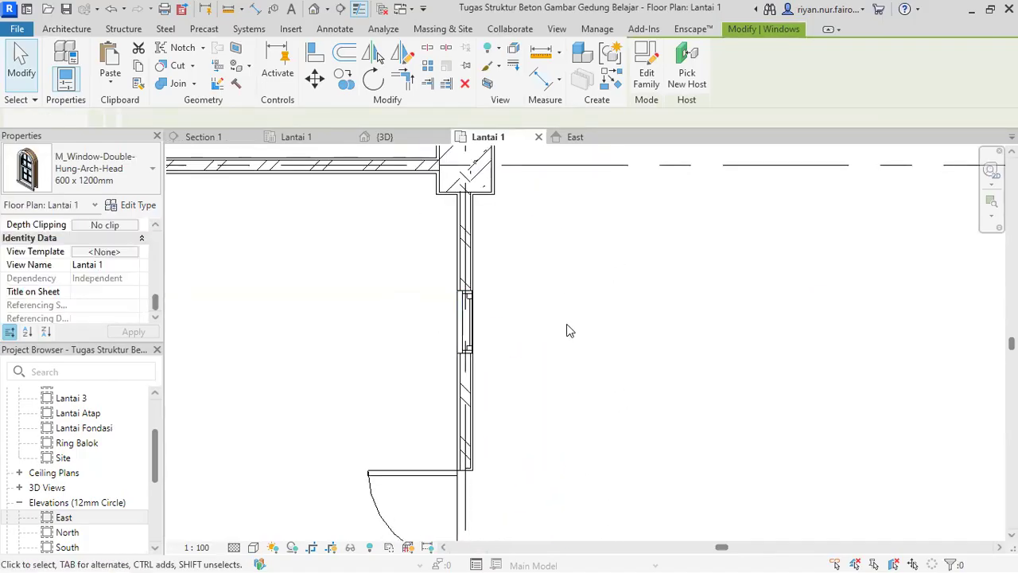
Examine the flipped windows, the double door and the open top of the room from several angles in the 3D view
{"action": "left_click", "coordinate": [407, 138]}
{"action": "scroll", "coordinate": [486, 245], "scroll_direction": "down", "scroll_amount": 3}
{"action": "middle_click_drag", "start_coordinate": [486, 246], "coordinate": [496, 266], "text": "shift"}
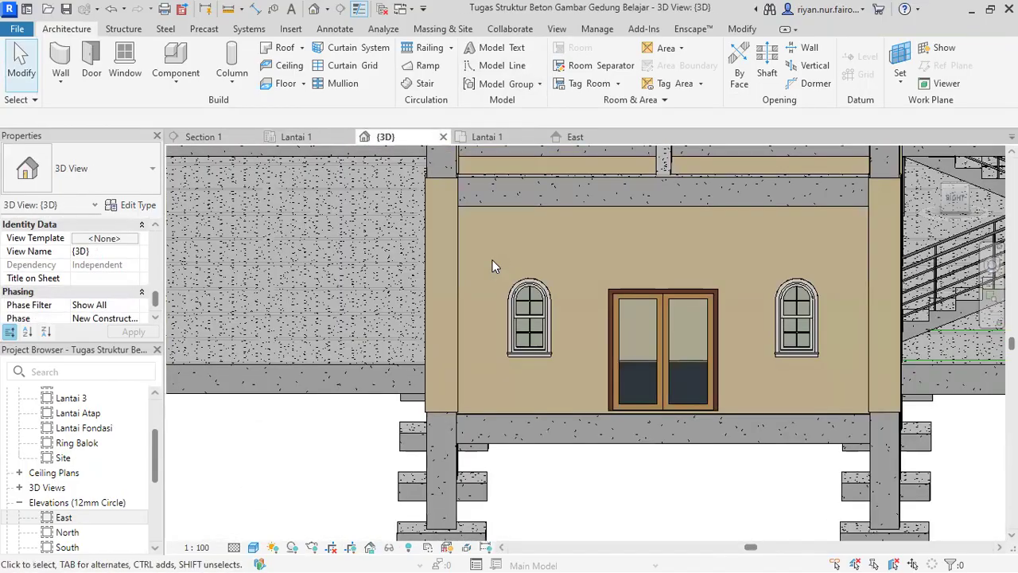
{"action": "scroll", "coordinate": [525, 274], "scroll_direction": "down", "scroll_amount": 2}
{"action": "scroll", "coordinate": [511, 312], "scroll_direction": "down", "scroll_amount": 2}
{"action": "middle_click_drag", "start_coordinate": [511, 311], "coordinate": [751, 316], "text": "shift"}
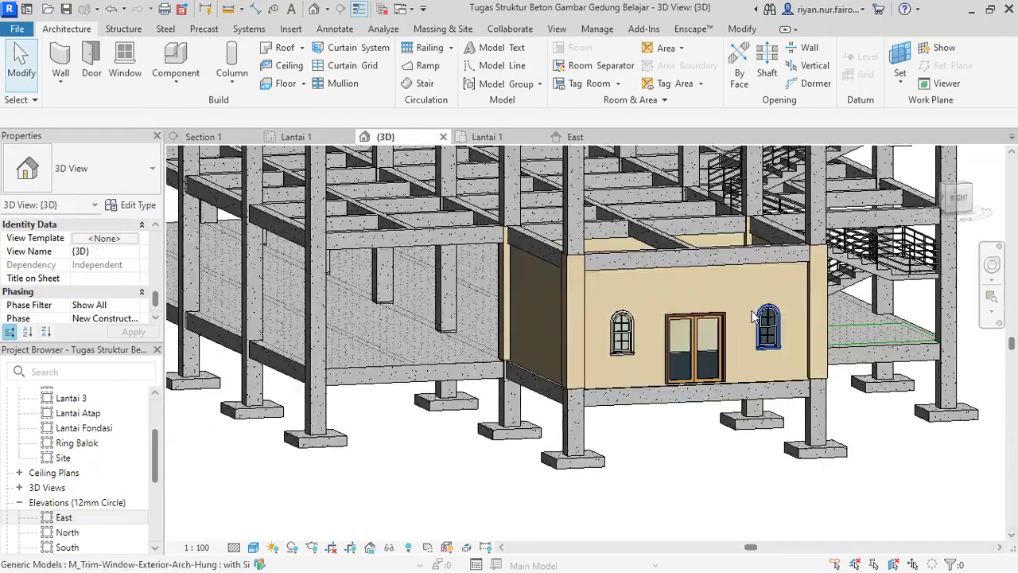
{"action": "scroll", "coordinate": [751, 316], "scroll_direction": "up", "scroll_amount": 4}
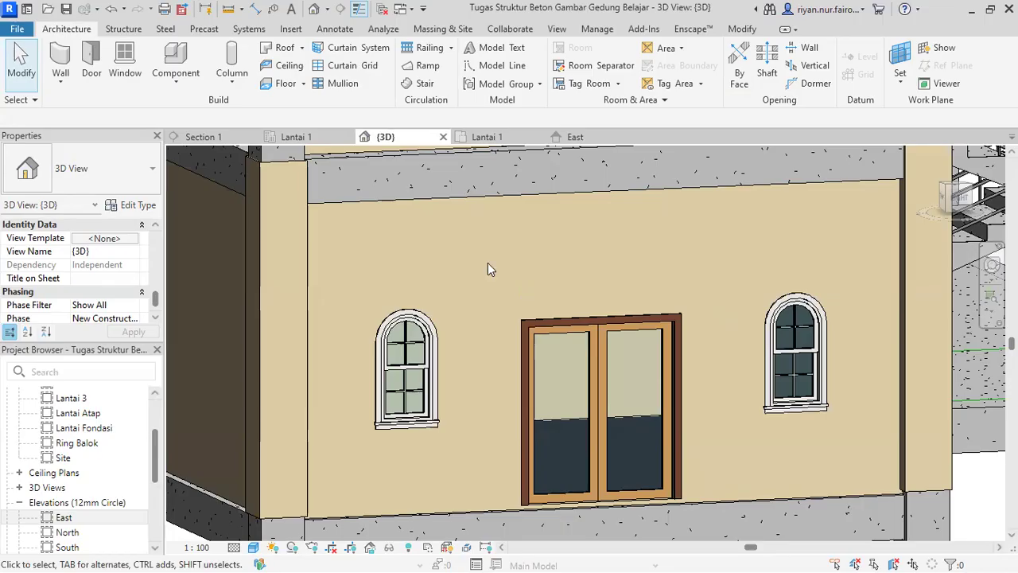
{"action": "scroll", "coordinate": [482, 264], "scroll_direction": "down", "scroll_amount": 3}
{"action": "scroll", "coordinate": [465, 277], "scroll_direction": "up", "scroll_amount": 2}
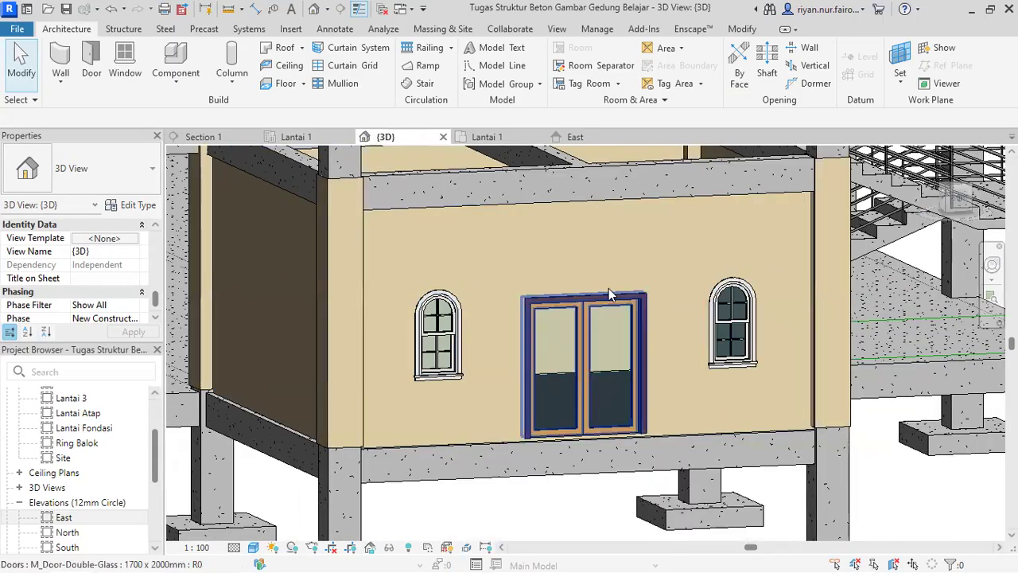
{"action": "scroll", "coordinate": [599, 268], "scroll_direction": "down", "scroll_amount": 2}
{"action": "middle_click_drag", "start_coordinate": [597, 261], "coordinate": [581, 362], "text": "shift"}
{"action": "middle_click_drag", "start_coordinate": [542, 438], "coordinate": [616, 372]}
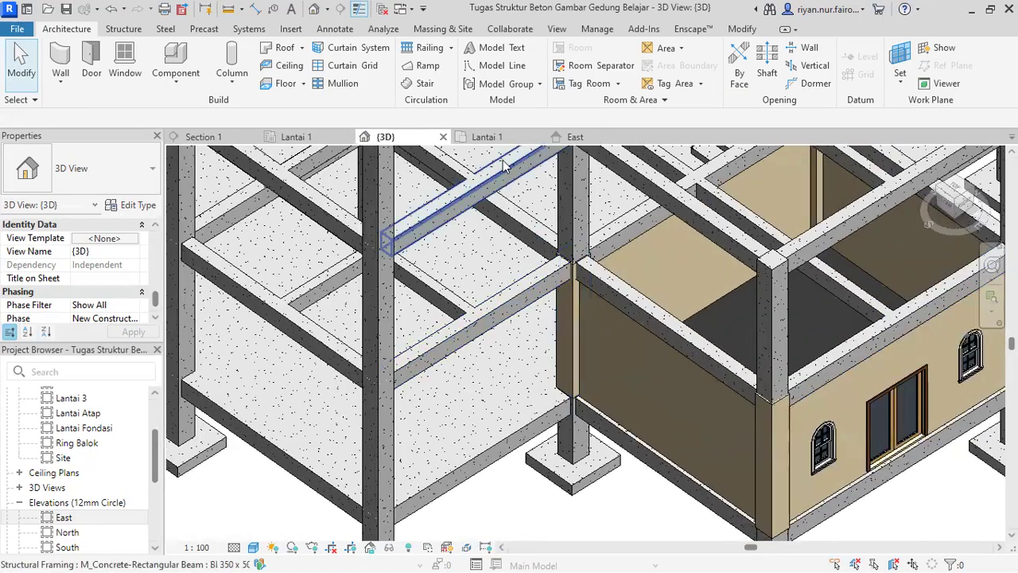
Open the Lantai 1 ceiling plan at the walled room between grids 2 and 3
{"action": "left_click", "coordinate": [20, 473]}
{"action": "left_click", "coordinate": [78, 491]}
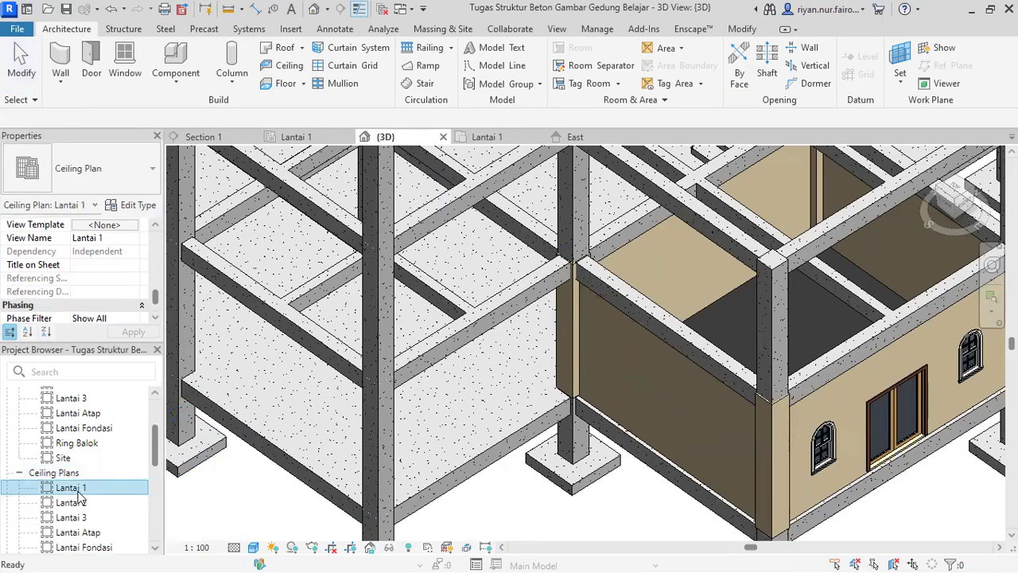
{"action": "double_click", "coordinate": [78, 493]}
{"action": "scroll", "coordinate": [642, 364], "scroll_direction": "up", "scroll_amount": 3}
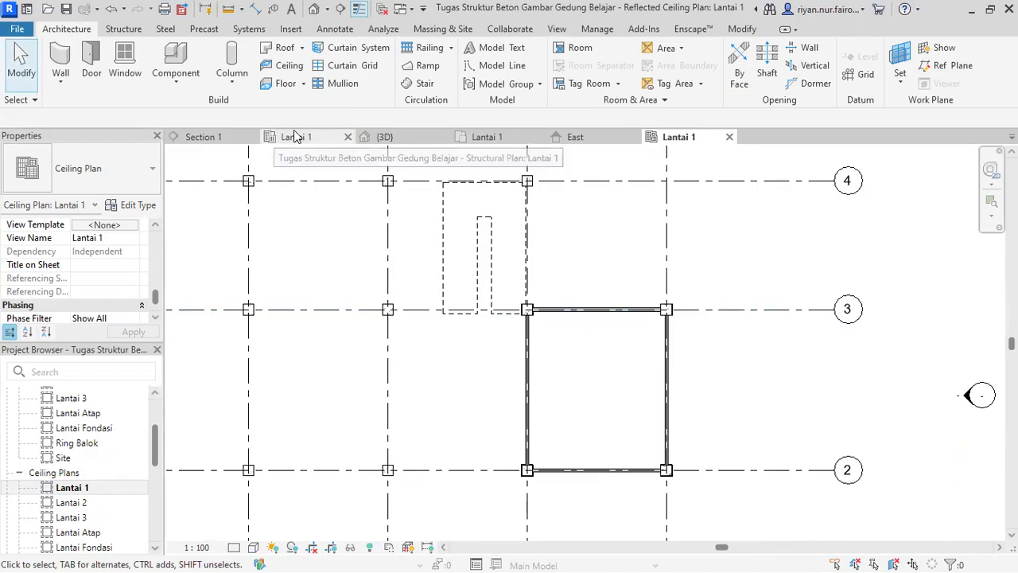
Review the basic and compound ceiling types available for a new ceiling, then leave the Ceiling command
{"action": "left_click", "coordinate": [287, 66]}
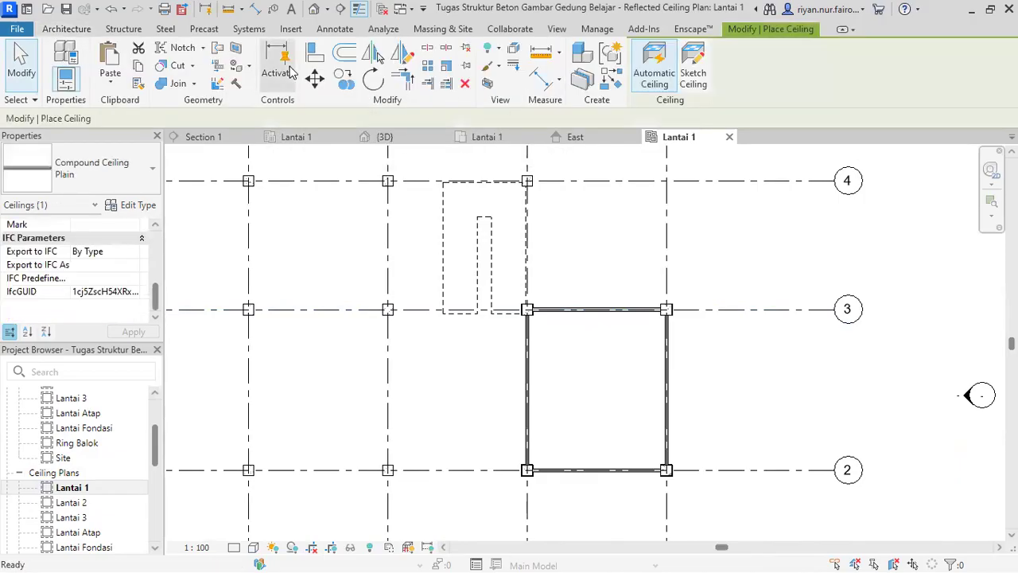
{"action": "left_click", "coordinate": [116, 181]}
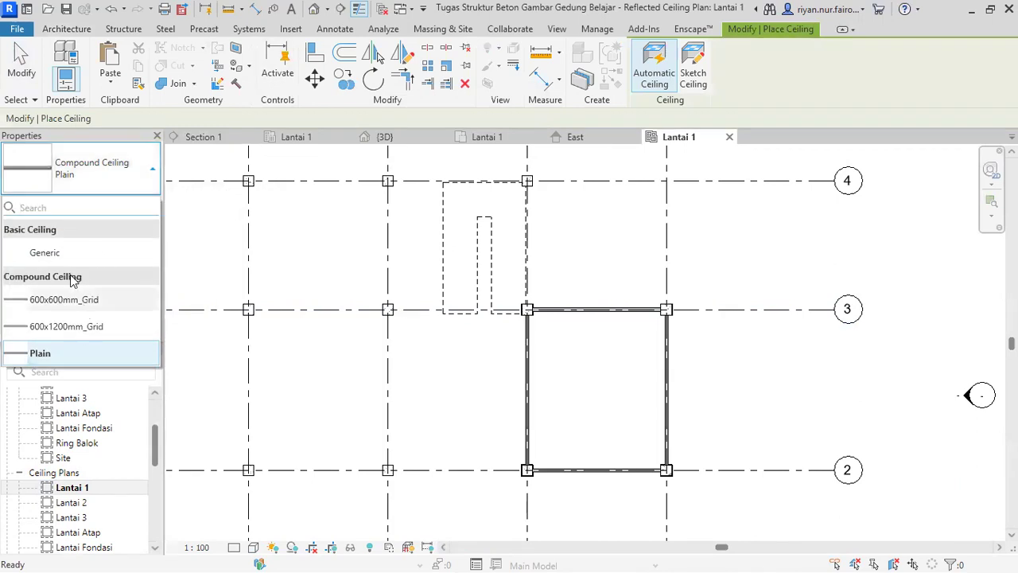
{"action": "left_click", "coordinate": [108, 164]}
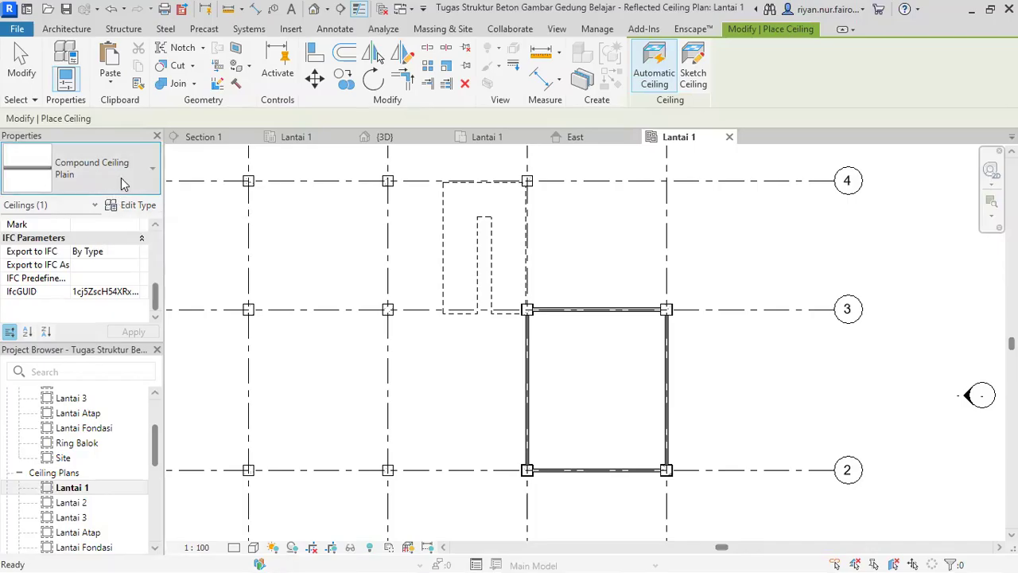
{"action": "left_click", "coordinate": [121, 183]}
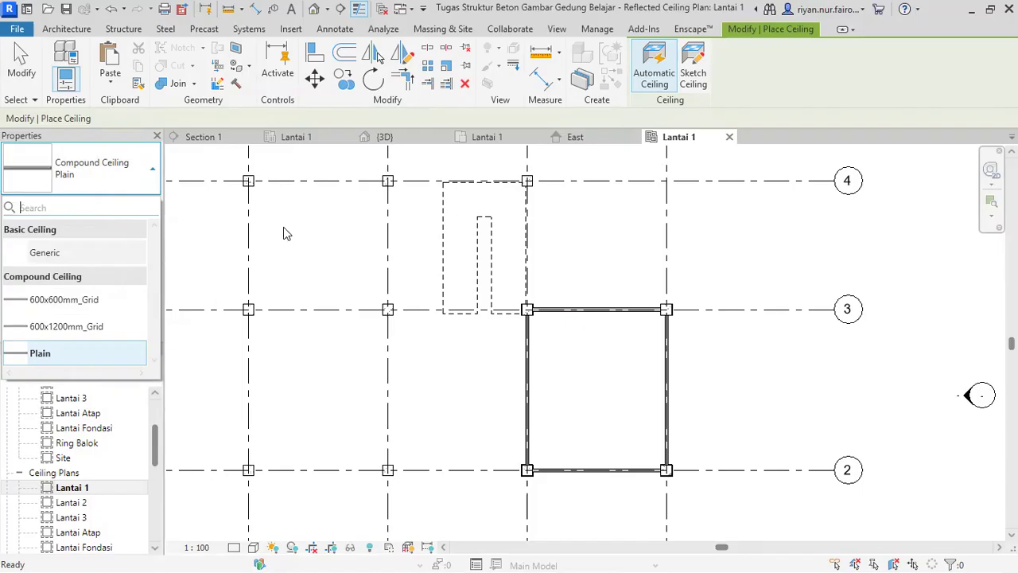
{"action": "key", "text": "Escape"}
{"action": "key", "text": "Escape"}
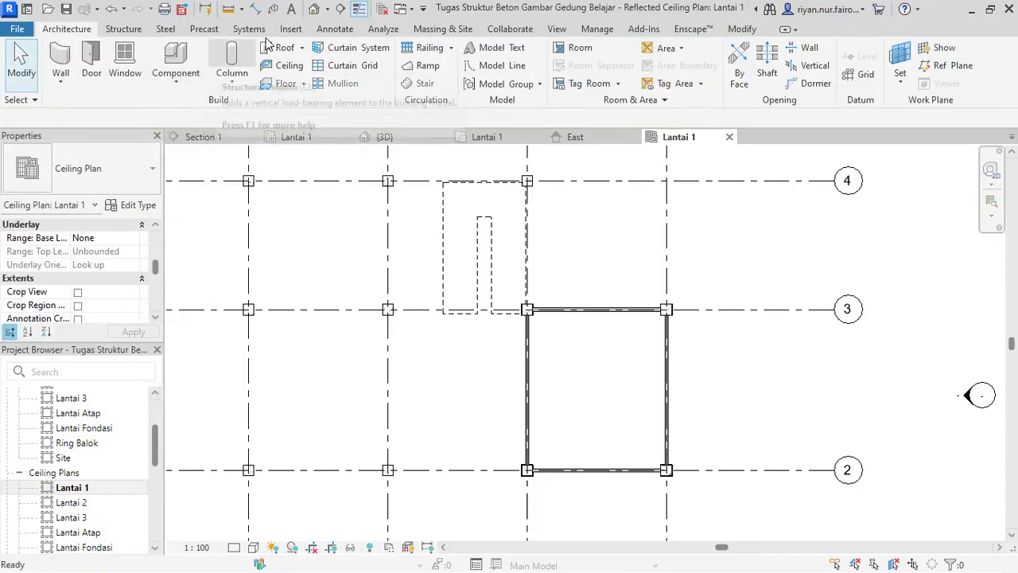
Browse the US family library folders for a ceiling family, then leave without loading anything
{"action": "left_click", "coordinate": [290, 28]}
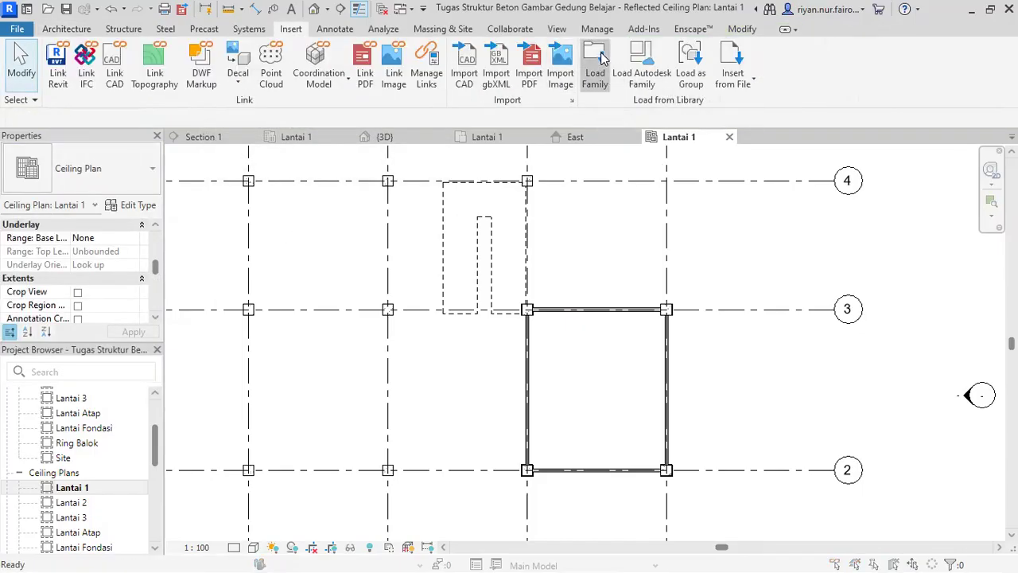
{"action": "left_click", "coordinate": [596, 63]}
{"action": "left_click", "coordinate": [695, 142]}
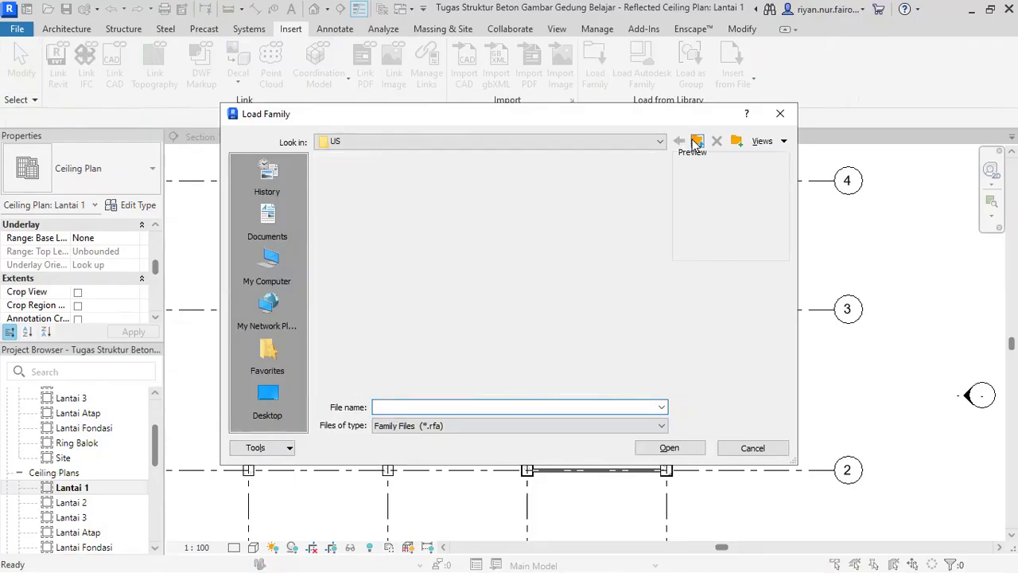
{"action": "scroll", "coordinate": [446, 289], "scroll_direction": "down", "scroll_amount": 4}
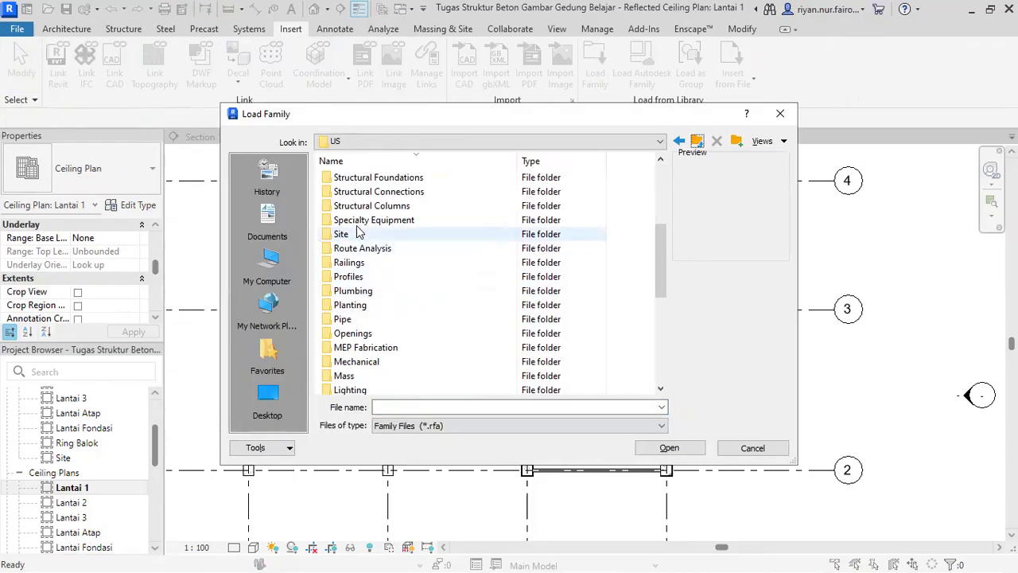
{"action": "scroll", "coordinate": [439, 288], "scroll_direction": "down", "scroll_amount": 5}
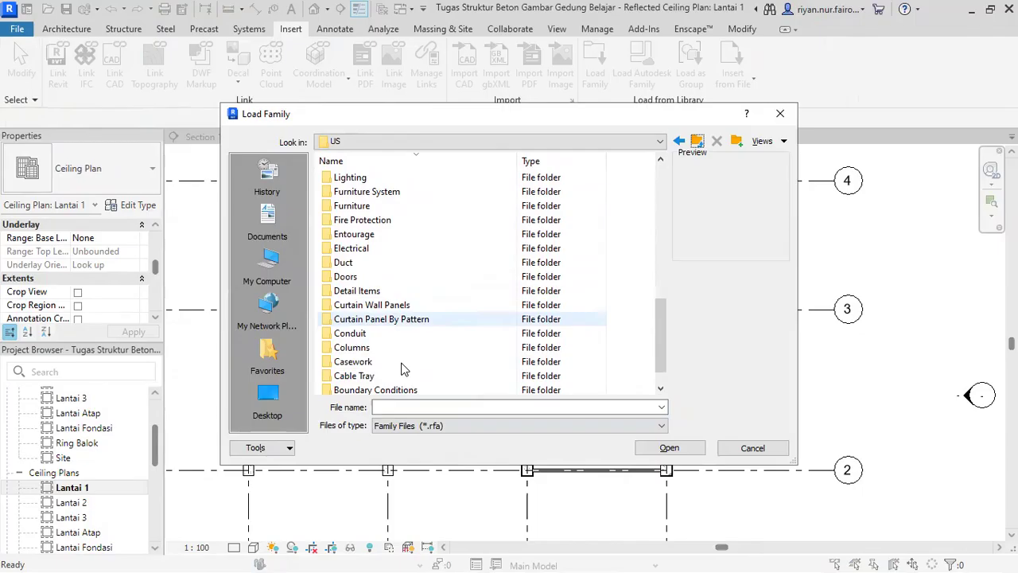
{"action": "scroll", "coordinate": [383, 310], "scroll_direction": "down", "scroll_amount": 1}
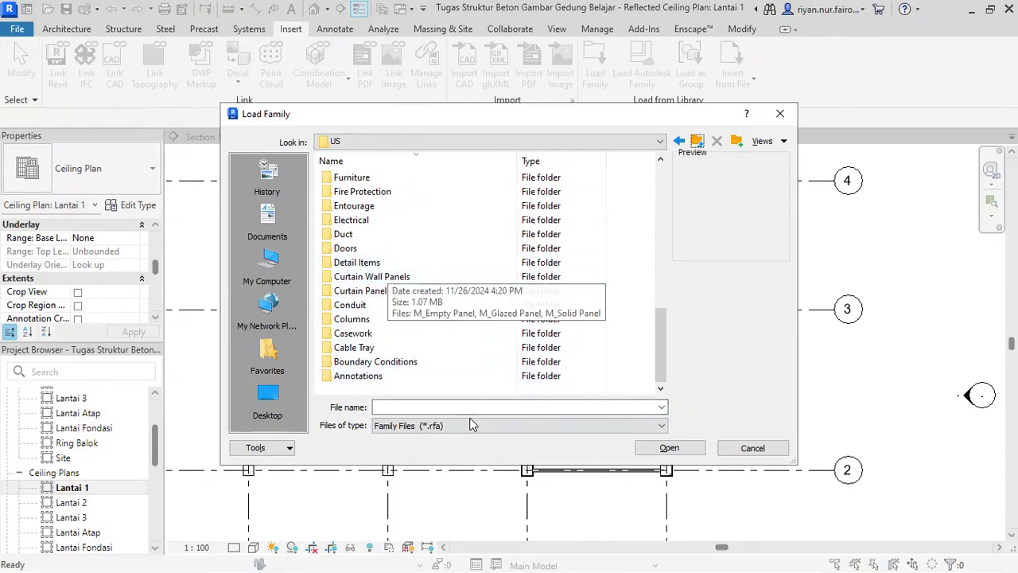
{"action": "scroll", "coordinate": [457, 359], "scroll_direction": "up", "scroll_amount": 12}
{"action": "scroll", "coordinate": [456, 361], "scroll_direction": "down", "scroll_amount": 8}
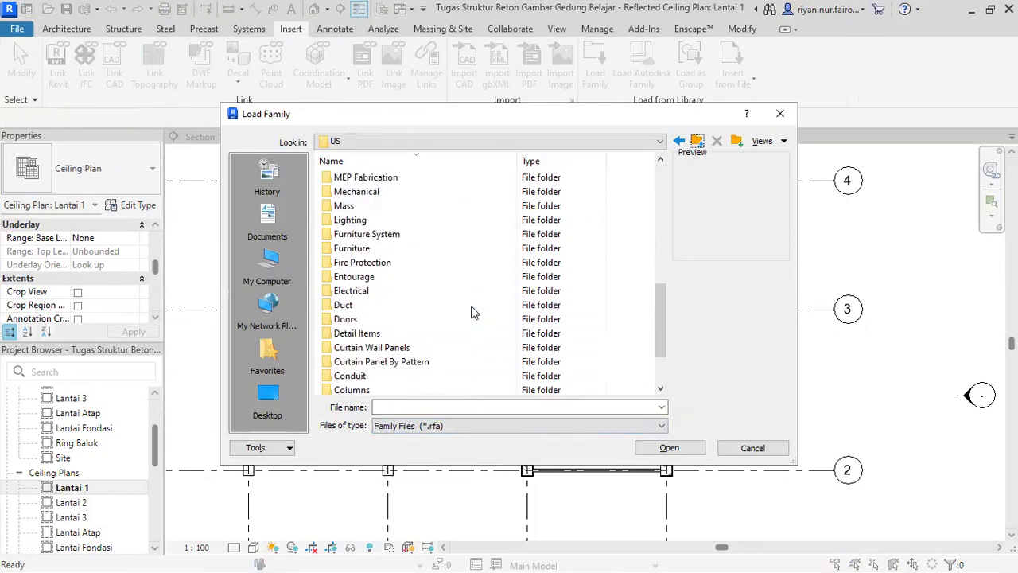
{"action": "scroll", "coordinate": [473, 312], "scroll_direction": "down", "scroll_amount": 2}
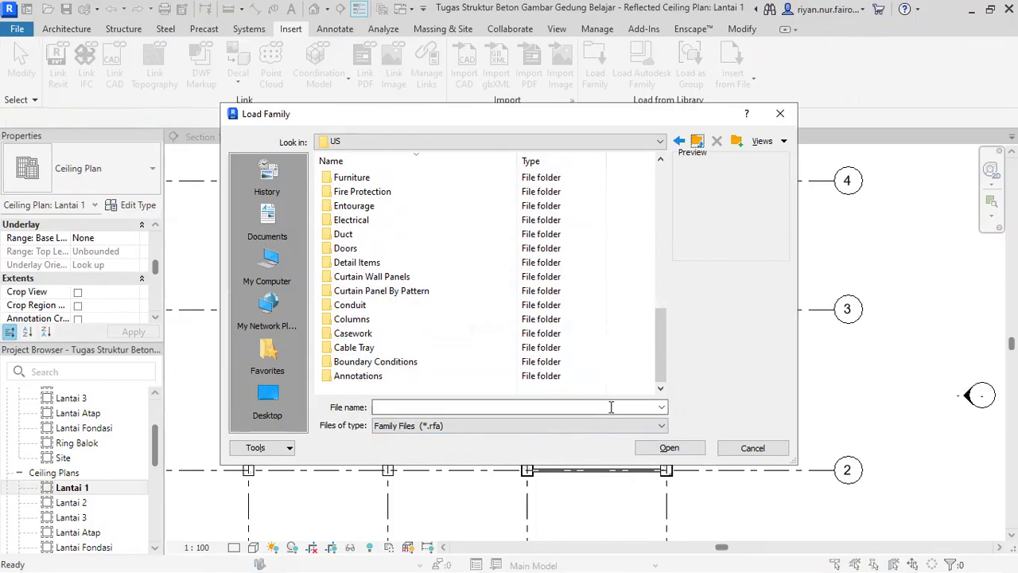
{"action": "left_click", "coordinate": [751, 447]}
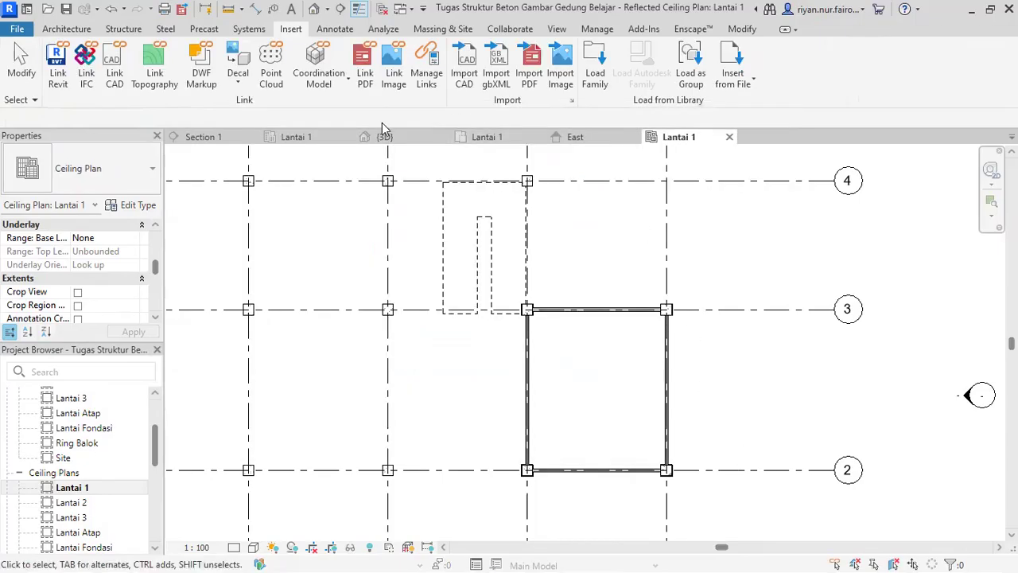
Start a new ceiling using the compound type 600x600mm_Grid
{"action": "left_click", "coordinate": [67, 29]}
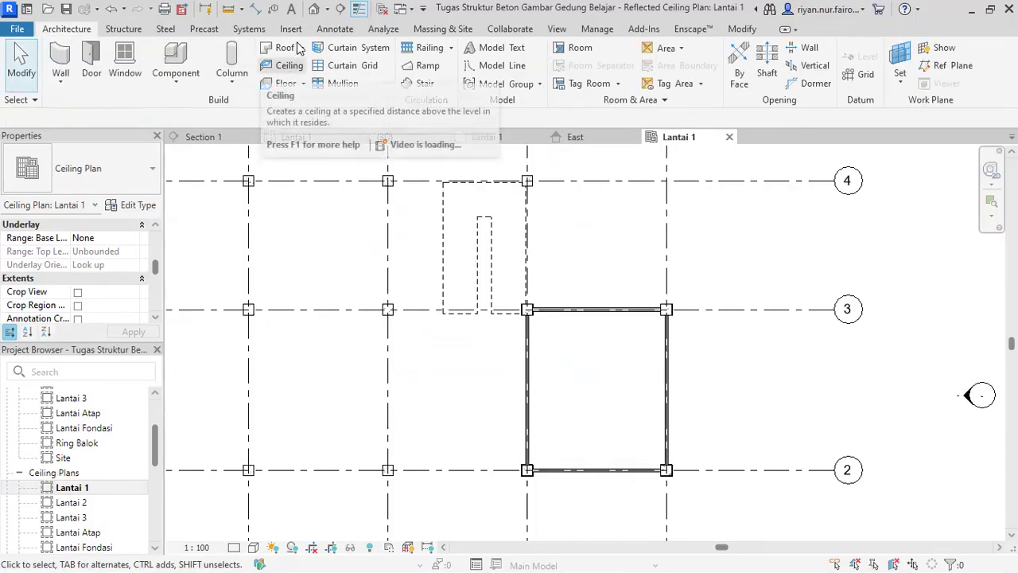
{"action": "left_click", "coordinate": [286, 67]}
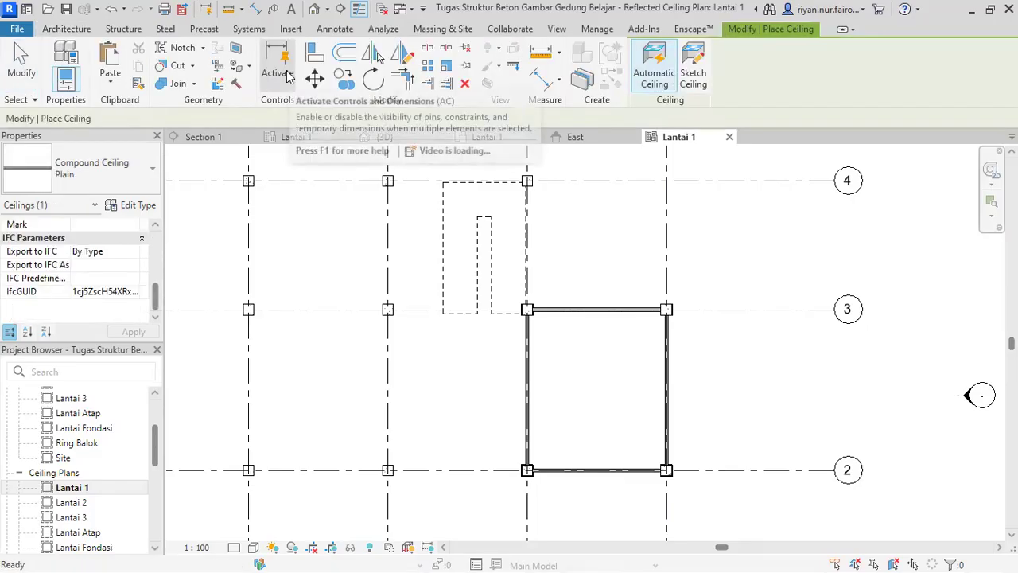
{"action": "left_click", "coordinate": [103, 182]}
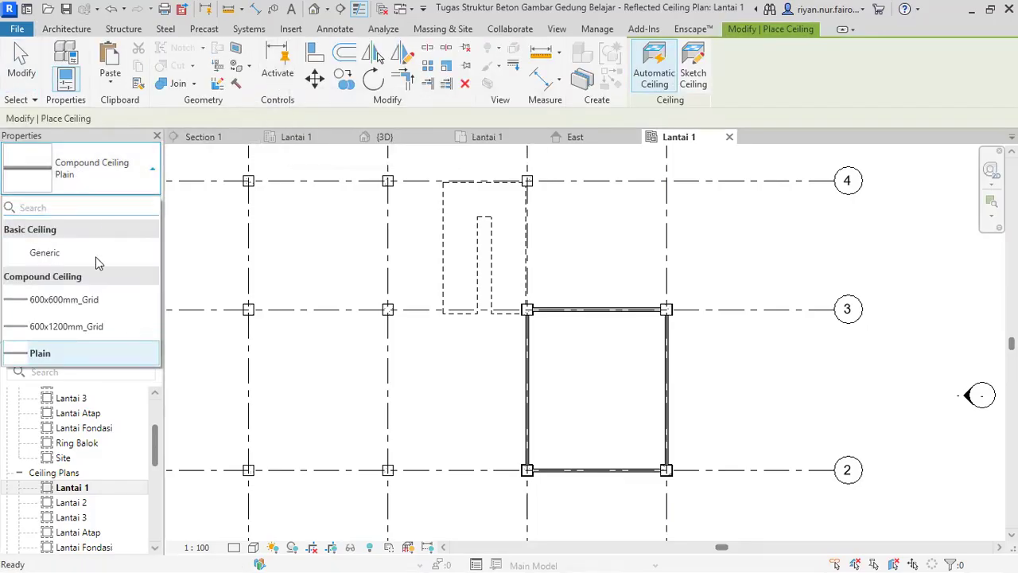
{"action": "left_click", "coordinate": [86, 301]}
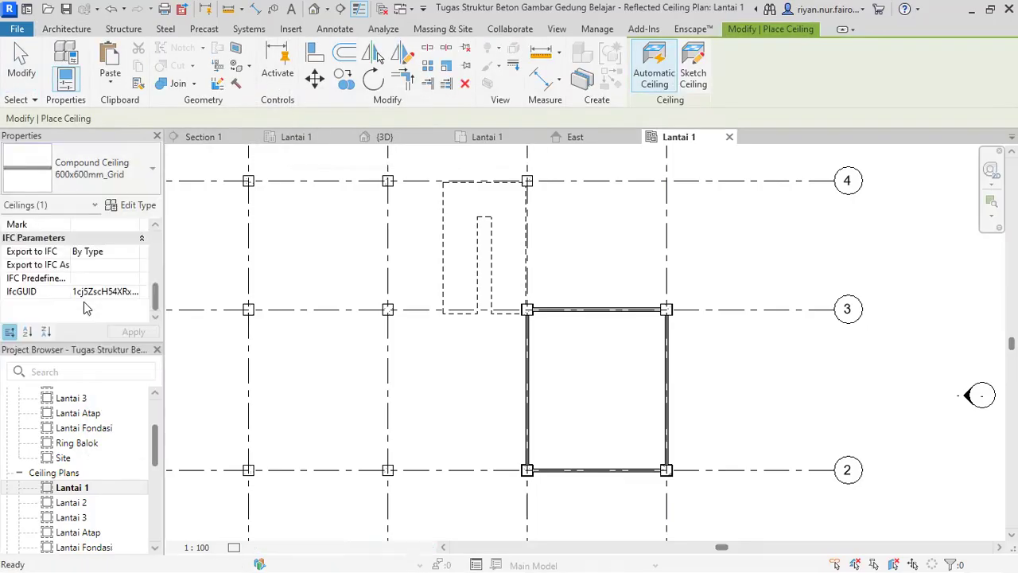
Inspect the type properties and layer assembly of the 600x600mm_Grid ceiling without changing them
{"action": "left_click", "coordinate": [133, 206]}
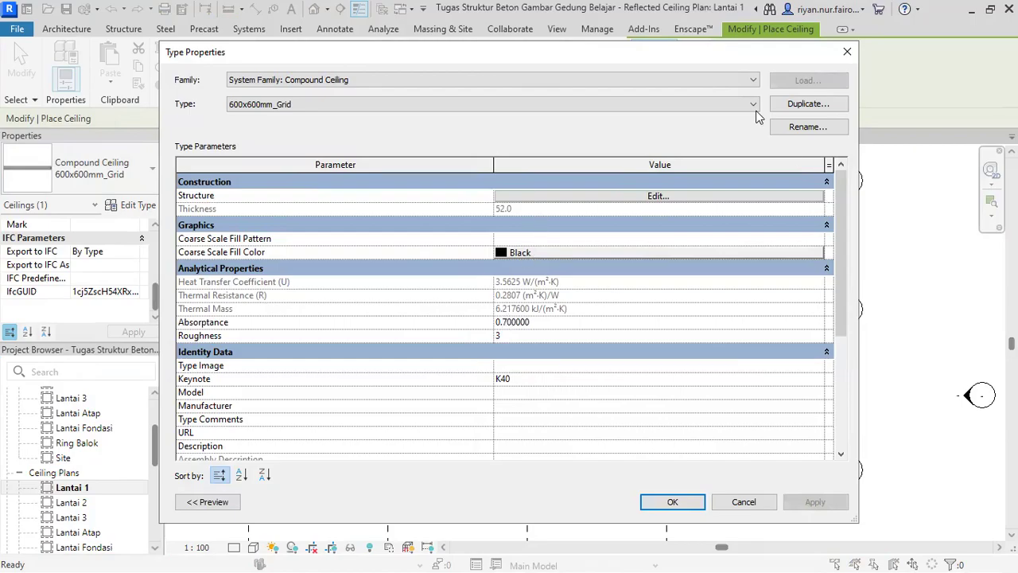
{"action": "left_click", "coordinate": [722, 196]}
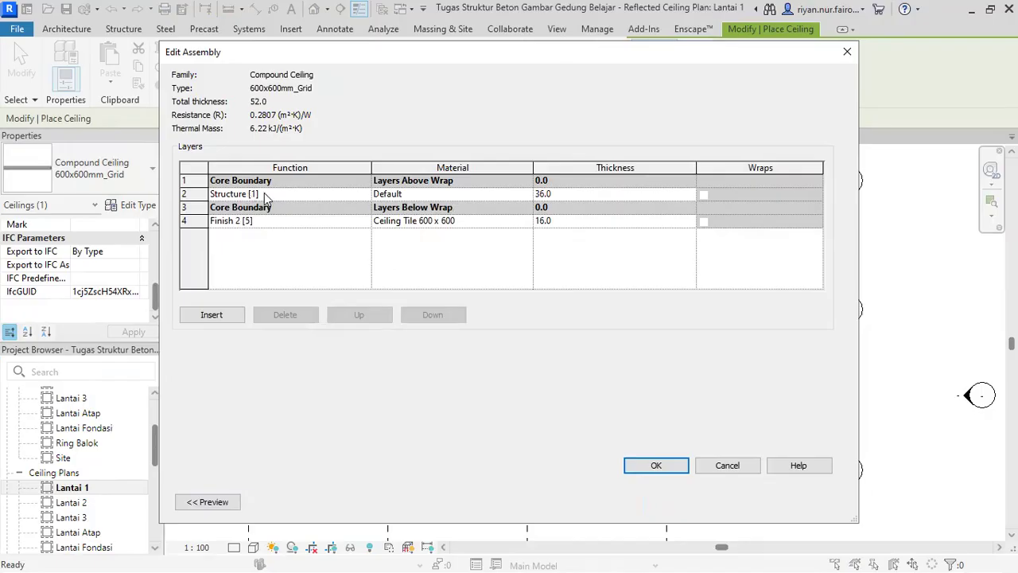
{"action": "left_click", "coordinate": [739, 466]}
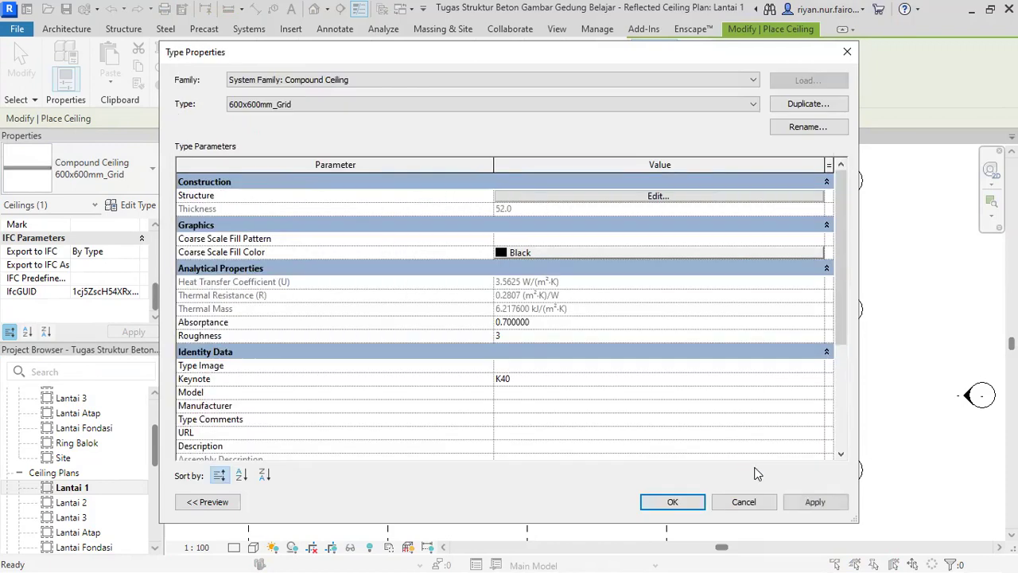
{"action": "left_click", "coordinate": [813, 505]}
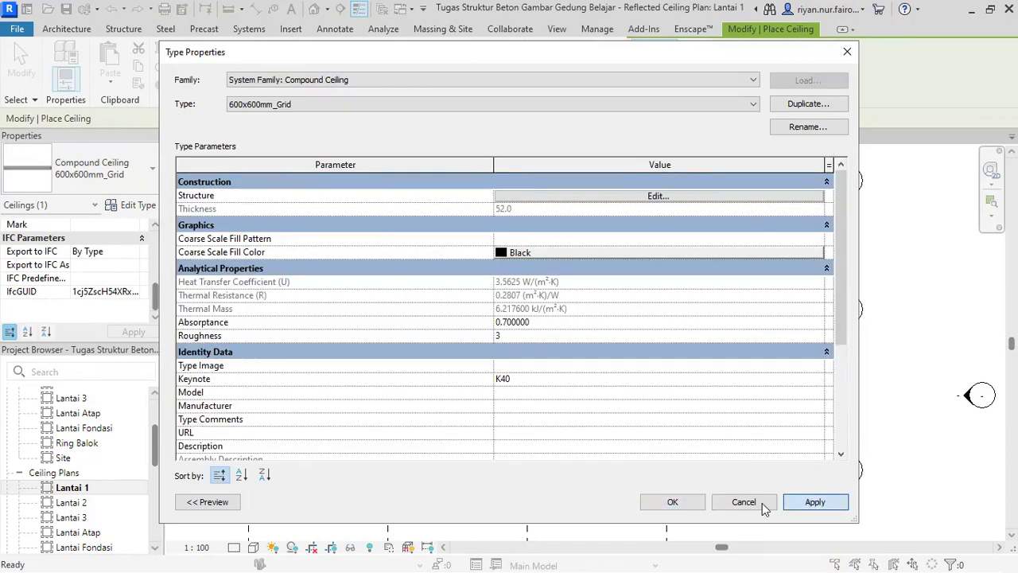
{"action": "left_click", "coordinate": [703, 509]}
Place an automatic ceiling inside the walled room between grids 2 and 3, then end the Ceiling command
{"action": "scroll", "coordinate": [716, 390], "scroll_direction": "up", "scroll_amount": 1}
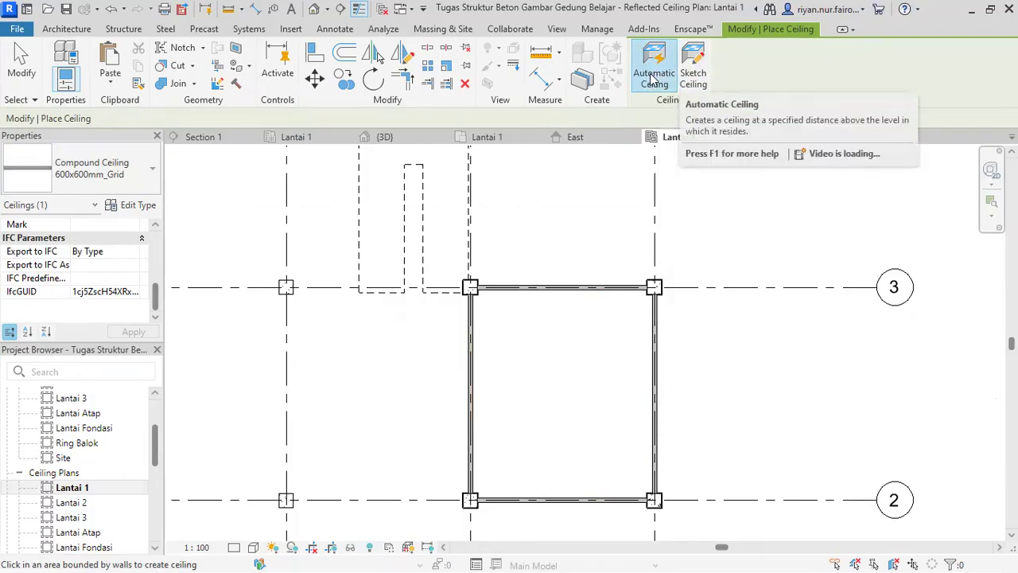
{"action": "left_click", "coordinate": [560, 358]}
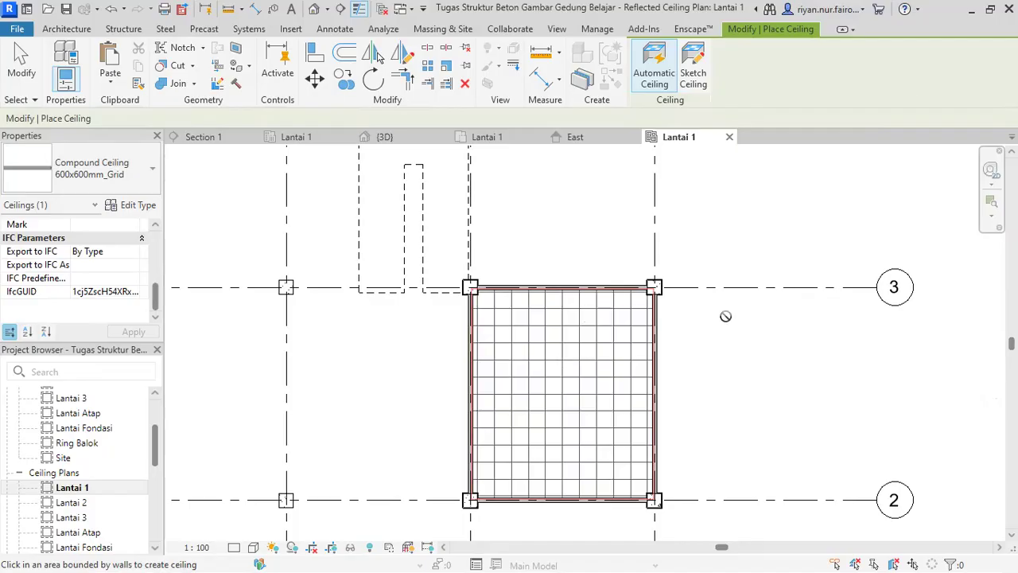
{"action": "scroll", "coordinate": [551, 357], "scroll_direction": "up", "scroll_amount": 3}
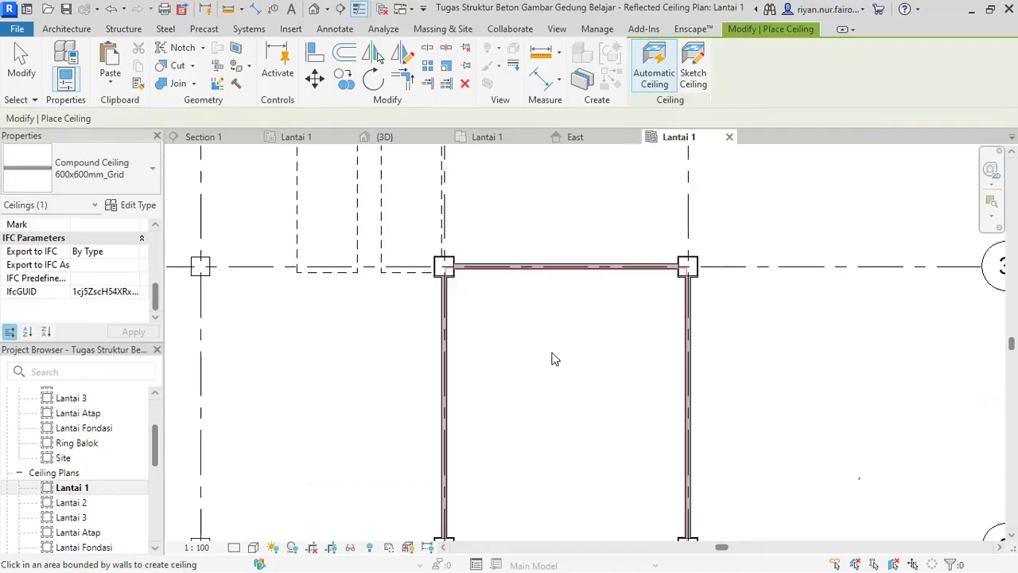
{"action": "scroll", "coordinate": [579, 317], "scroll_direction": "down", "scroll_amount": 3}
{"action": "key", "text": "Escape"}
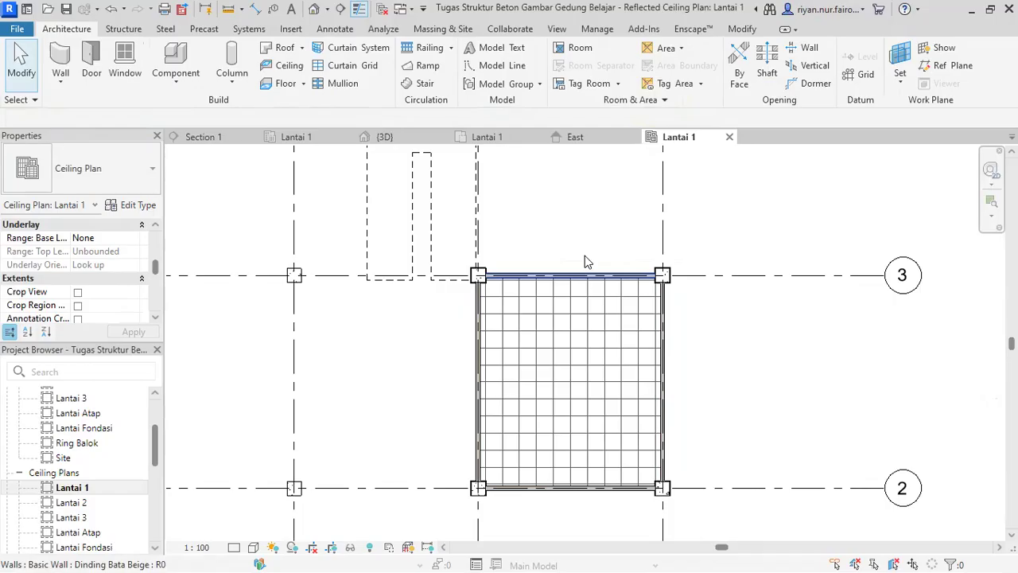
Examine the walled room with its door and windows in the 3D view, from above and from the front
{"action": "left_click", "coordinate": [402, 140]}
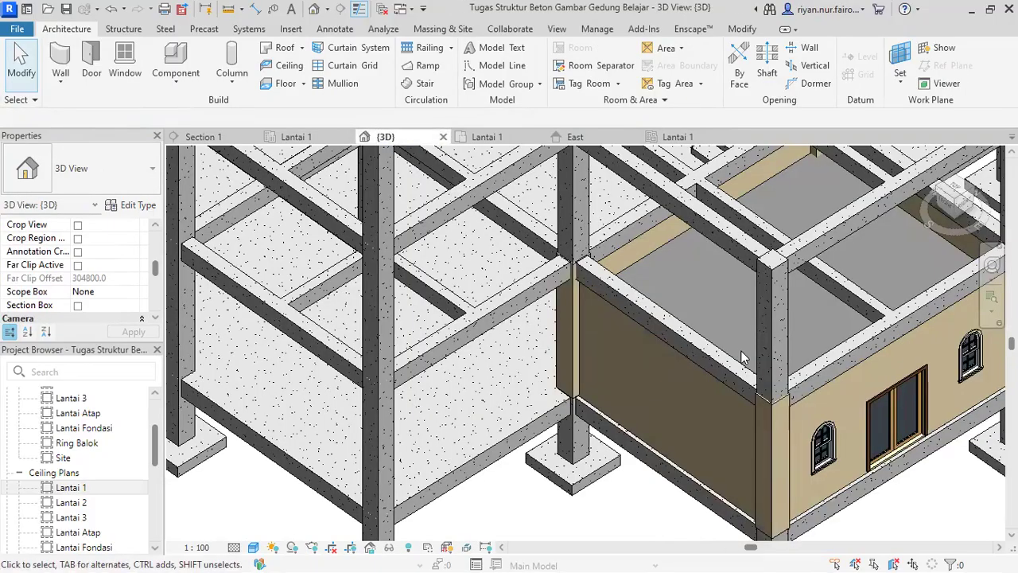
{"action": "scroll", "coordinate": [716, 362], "scroll_direction": "up", "scroll_amount": 5}
{"action": "middle_click_drag", "start_coordinate": [697, 368], "coordinate": [945, 321]}
{"action": "middle_click_drag", "start_coordinate": [479, 323], "coordinate": [535, 287], "text": "shift"}
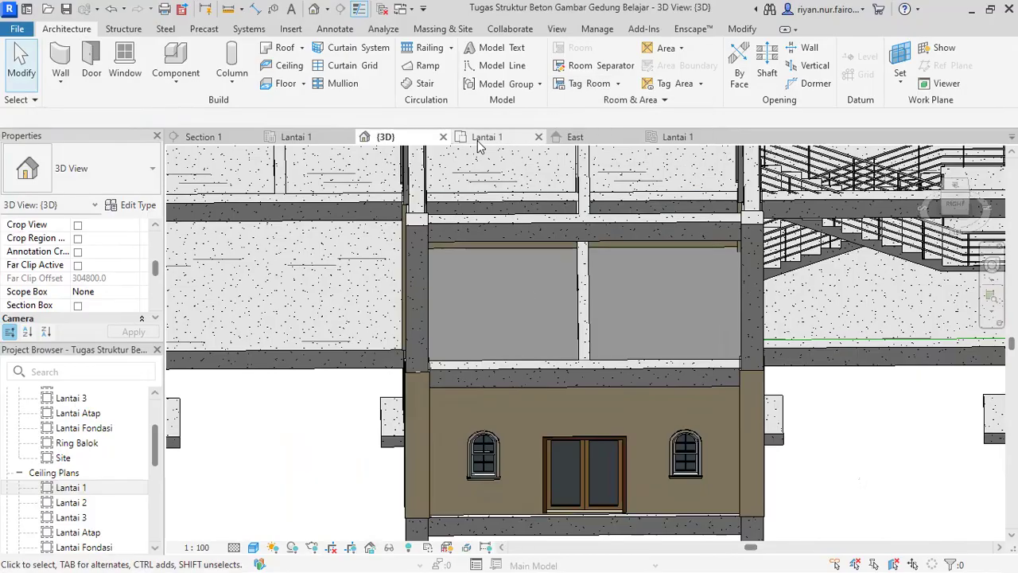
Draw a building section in the Lantai 1 floor plan from above grid 3 to below grid 2 through the room, and open its view
{"action": "left_click", "coordinate": [506, 134]}
{"action": "scroll", "coordinate": [483, 246], "scroll_direction": "down", "scroll_amount": 3}
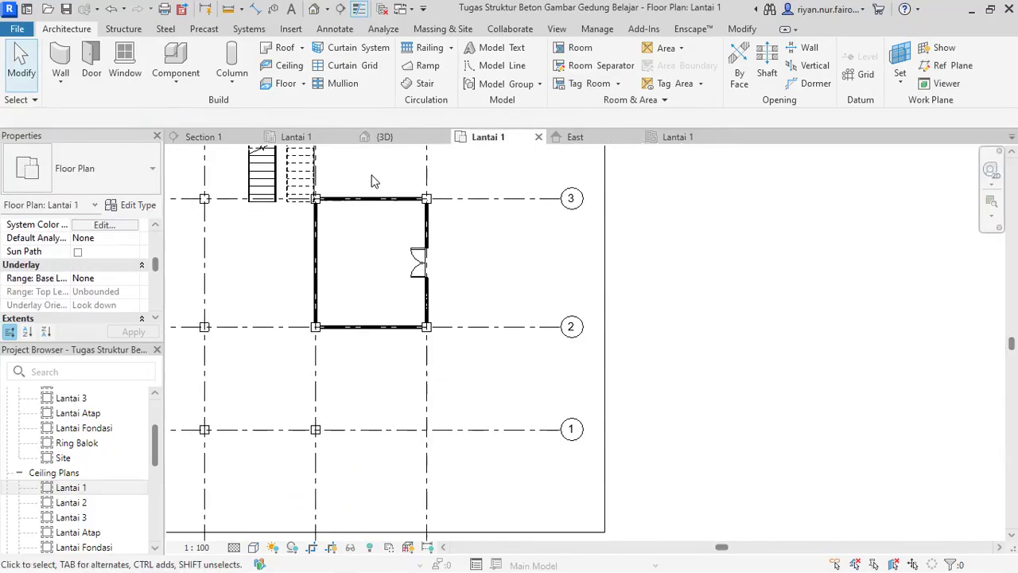
{"action": "middle_click_drag", "start_coordinate": [373, 182], "coordinate": [400, 230]}
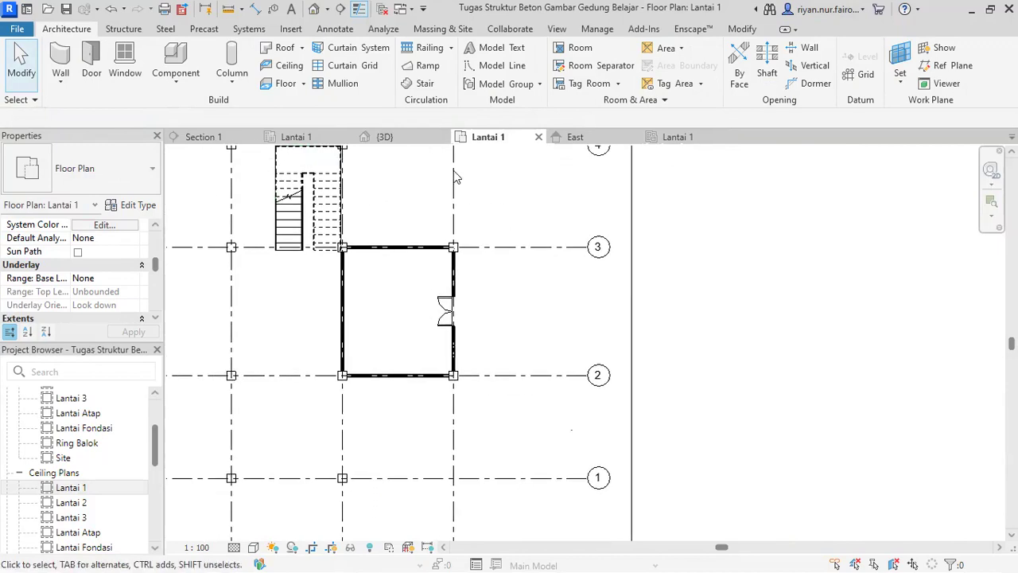
{"action": "left_click", "coordinate": [557, 29]}
{"action": "left_click", "coordinate": [494, 70]}
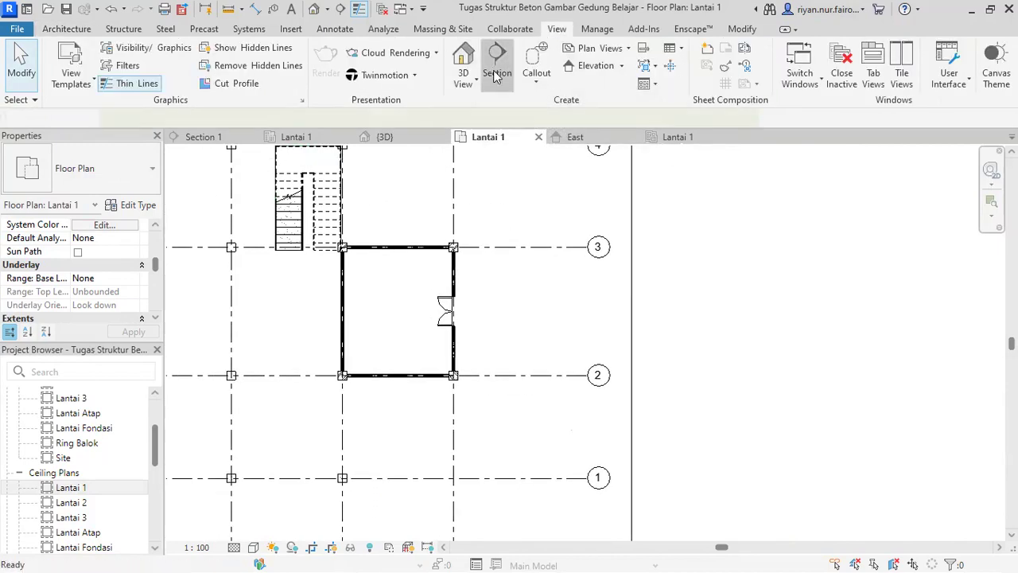
{"action": "left_click", "coordinate": [395, 194]}
{"action": "left_click", "coordinate": [396, 423]}
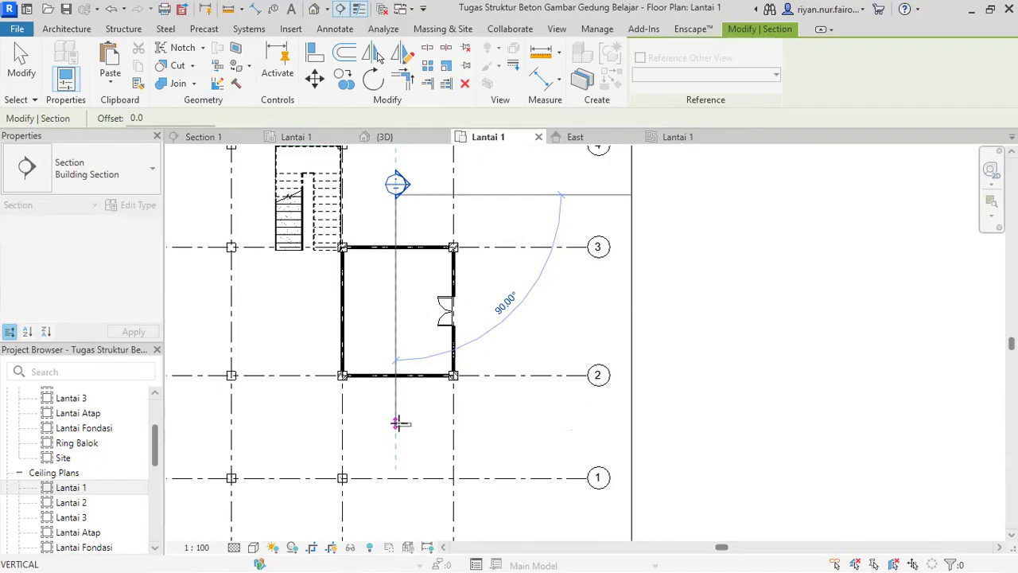
{"action": "key", "text": "Escape"}
{"action": "right_click", "coordinate": [391, 213]}
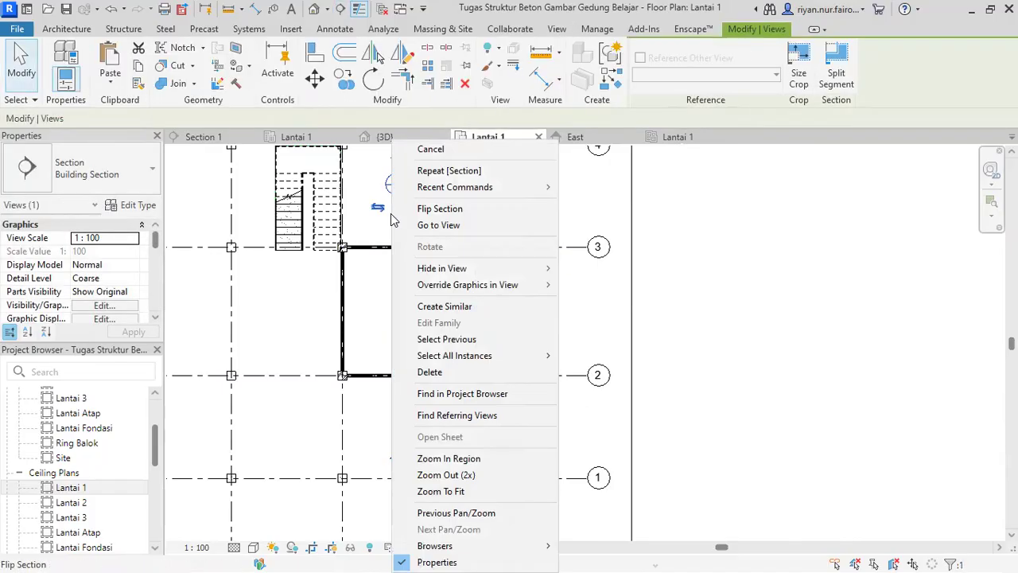
{"action": "left_click", "coordinate": [442, 225]}
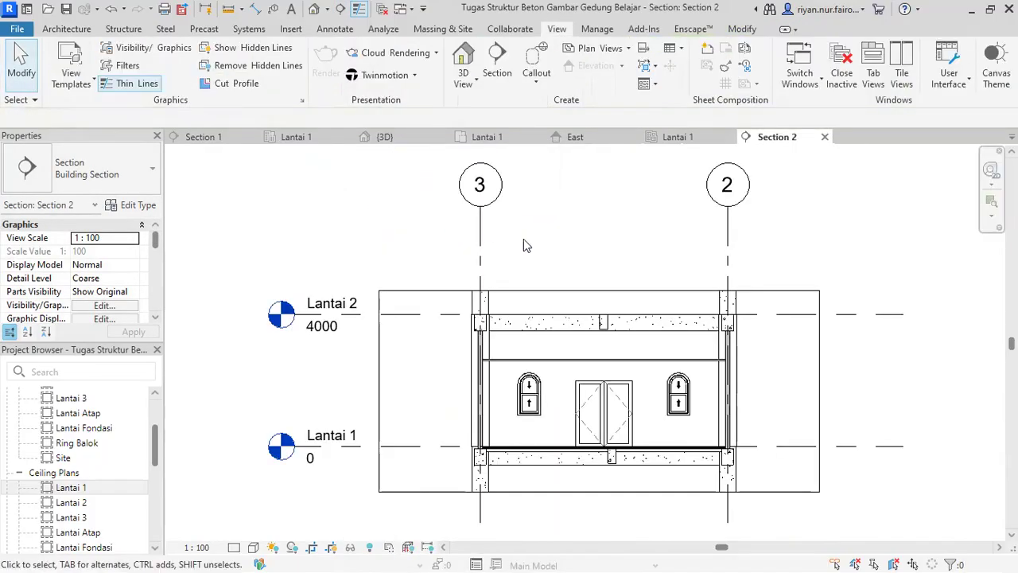
Set the height offset of the room's ceiling from Lantai 1 to 3000 mm in the section view
{"action": "scroll", "coordinate": [629, 371], "scroll_direction": "up", "scroll_amount": 2}
{"action": "left_click", "coordinate": [744, 364]}
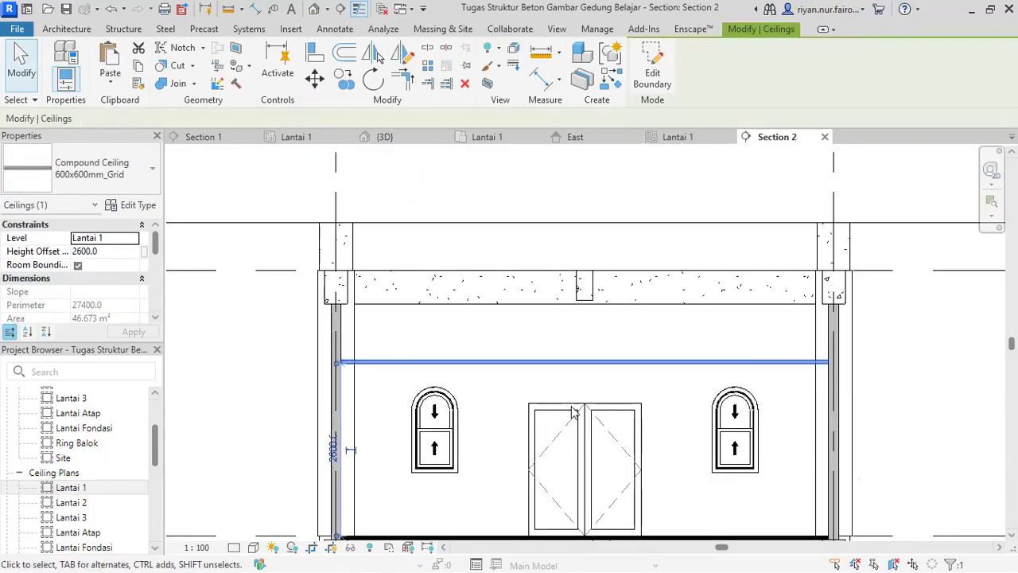
{"action": "scroll", "coordinate": [473, 443], "scroll_direction": "up", "scroll_amount": 3}
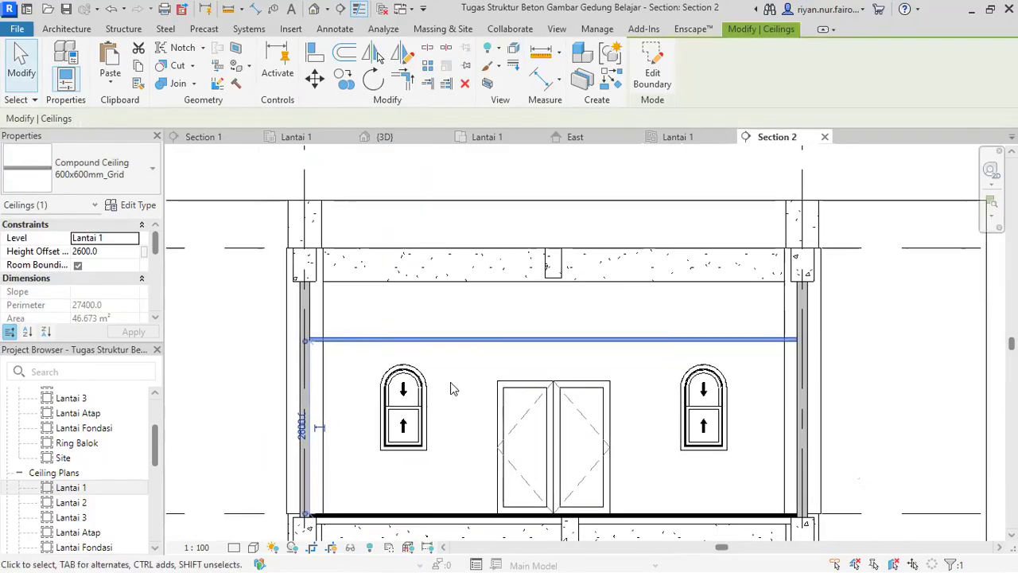
{"action": "scroll", "coordinate": [490, 328], "scroll_direction": "down", "scroll_amount": 2}
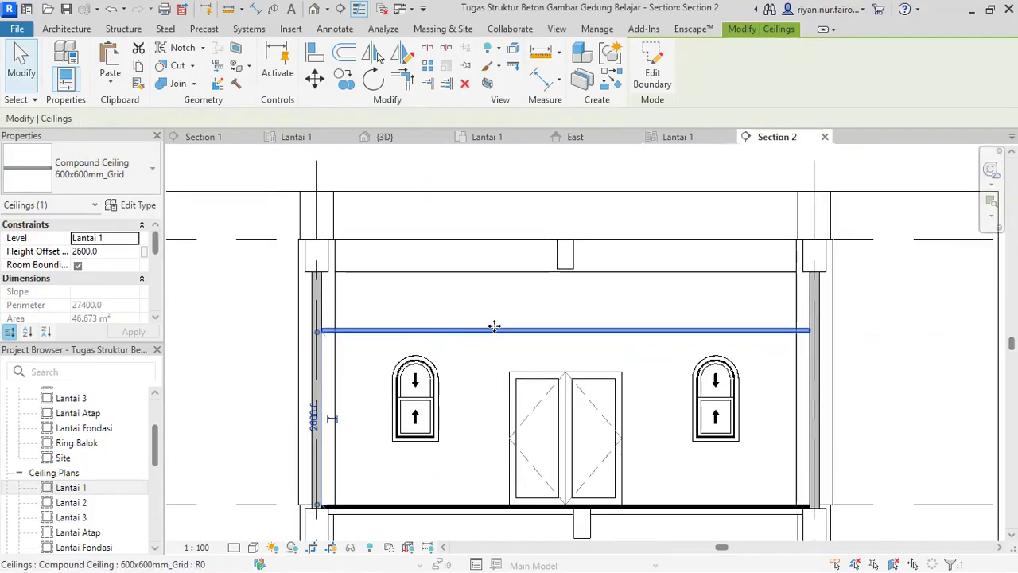
{"action": "scroll", "coordinate": [472, 320], "scroll_direction": "up", "scroll_amount": 2}
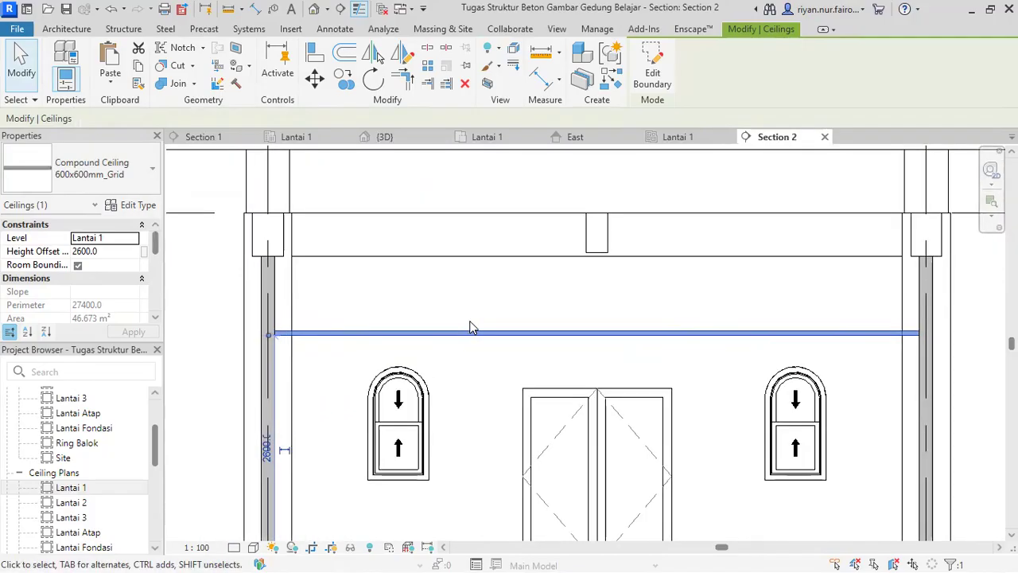
{"action": "left_click", "coordinate": [98, 250]}
{"action": "type", "text": "30"}
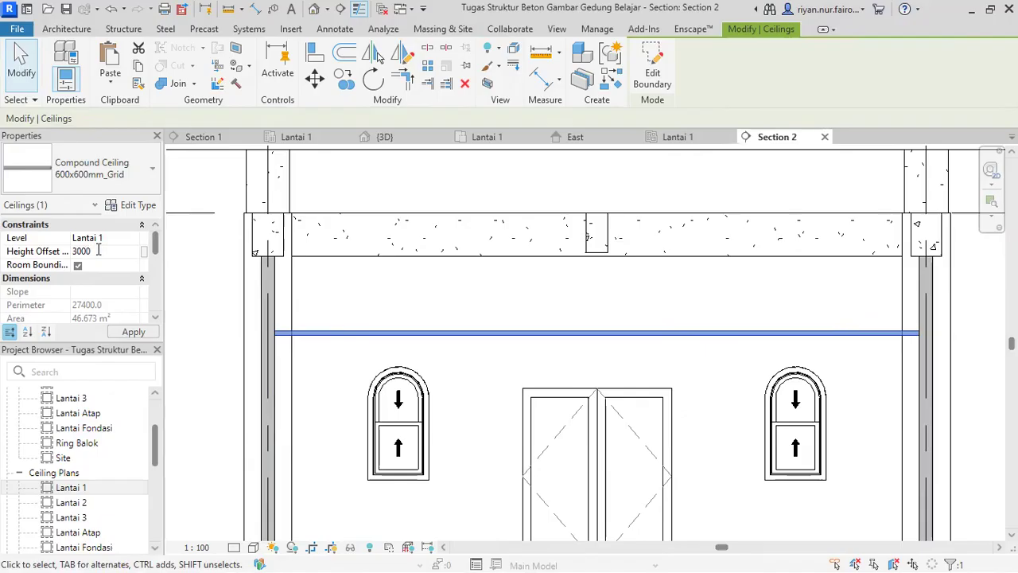
{"action": "left_click", "coordinate": [131, 332]}
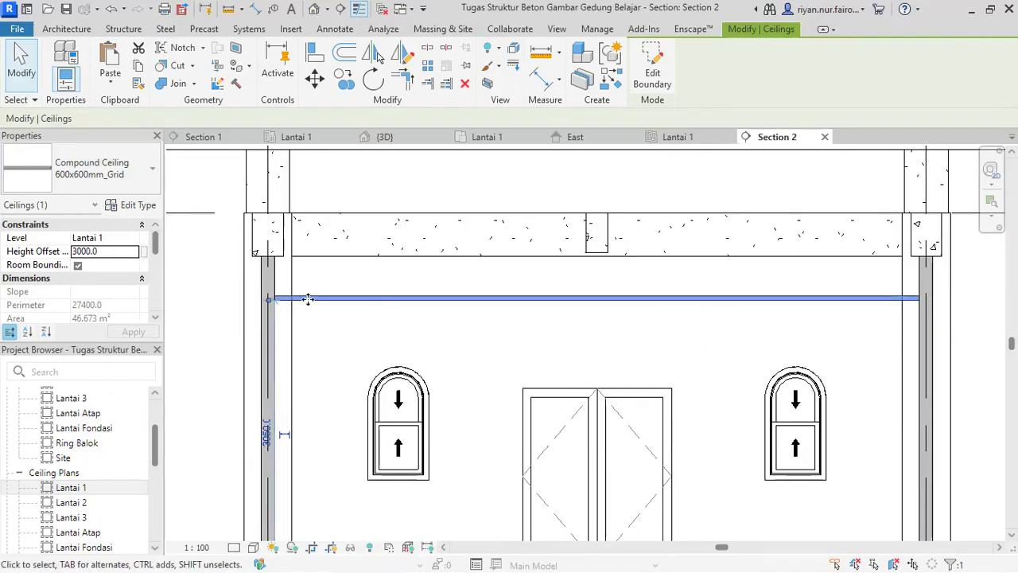
Set the height offset of the room's ceiling from Lantai 1 to 3500 mm
{"action": "left_click", "coordinate": [80, 252]}
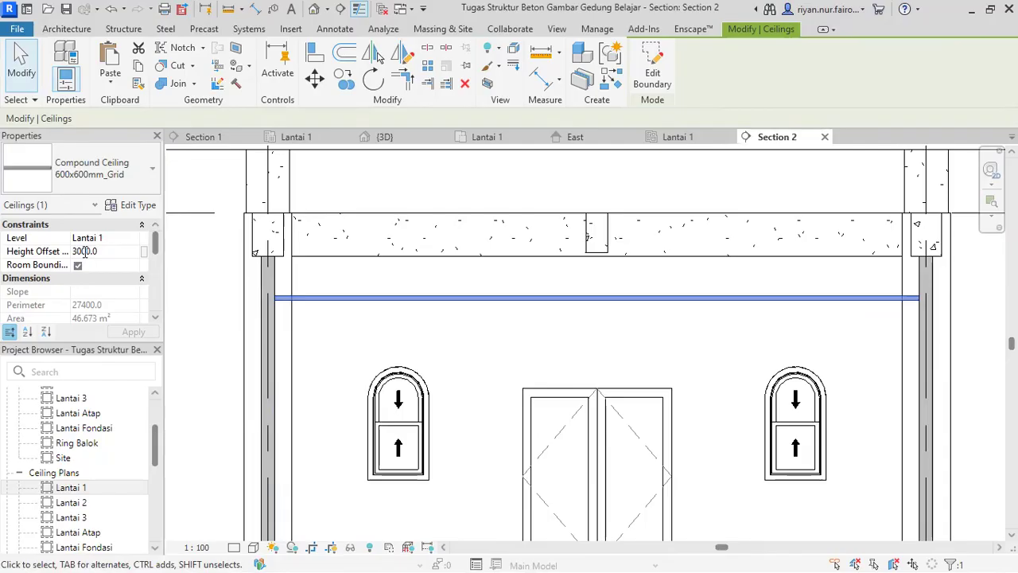
{"action": "key", "text": "BackSpace"}
{"action": "type", "text": "5"}
{"action": "left_click", "coordinate": [133, 332]}
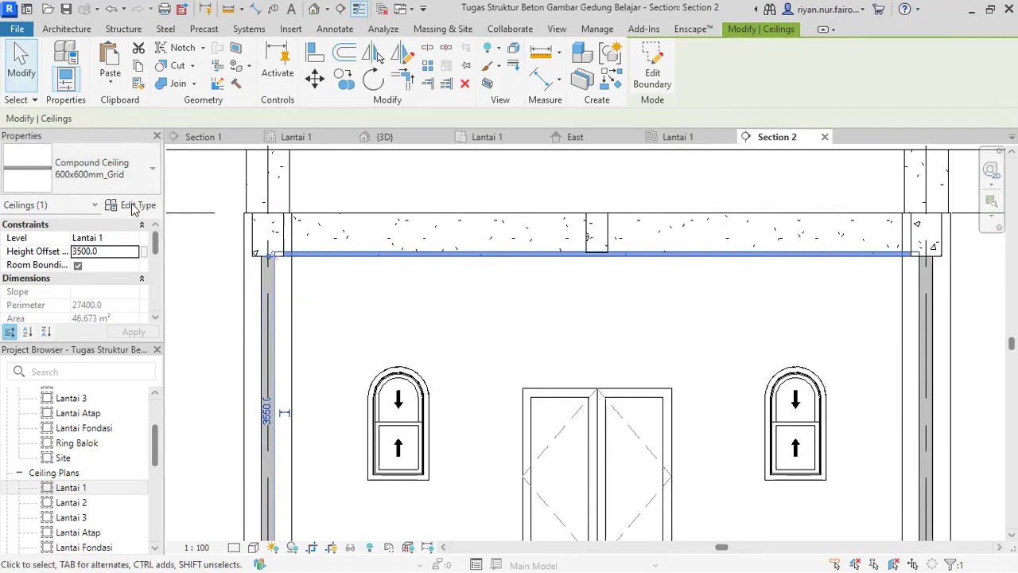
Set the height offset of the room's ceiling from Lantai 1 to 3200 mm and deselect the ceiling
{"action": "left_click", "coordinate": [85, 250]}
{"action": "key", "text": "BackSpace"}
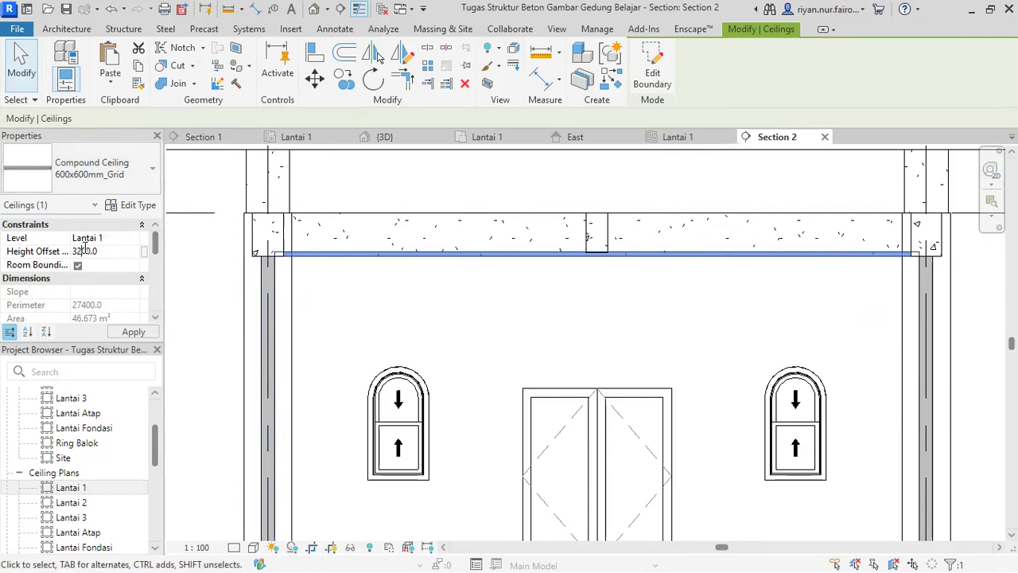
{"action": "scroll", "coordinate": [188, 278], "scroll_direction": "up", "scroll_amount": 2}
{"action": "left_click", "coordinate": [597, 317]}
Switch the Section 2 view to Fine detail level and check the ceiling layers below the beam
{"action": "scroll", "coordinate": [600, 317], "scroll_direction": "down", "scroll_amount": 1}
{"action": "scroll", "coordinate": [529, 250], "scroll_direction": "down", "scroll_amount": 3}
{"action": "scroll", "coordinate": [541, 307], "scroll_direction": "up", "scroll_amount": 2}
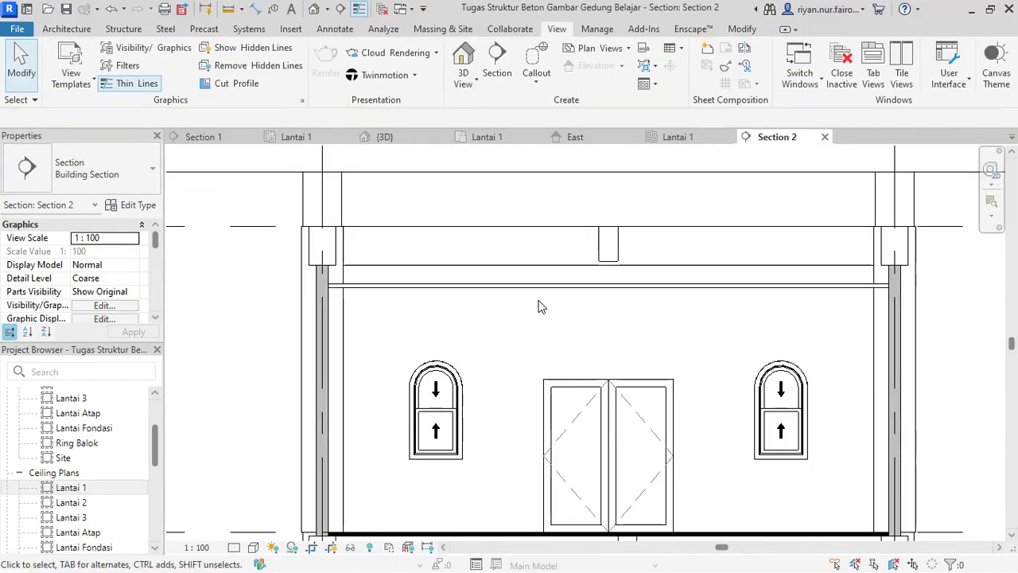
{"action": "left_click", "coordinate": [233, 547]}
{"action": "left_click", "coordinate": [251, 530]}
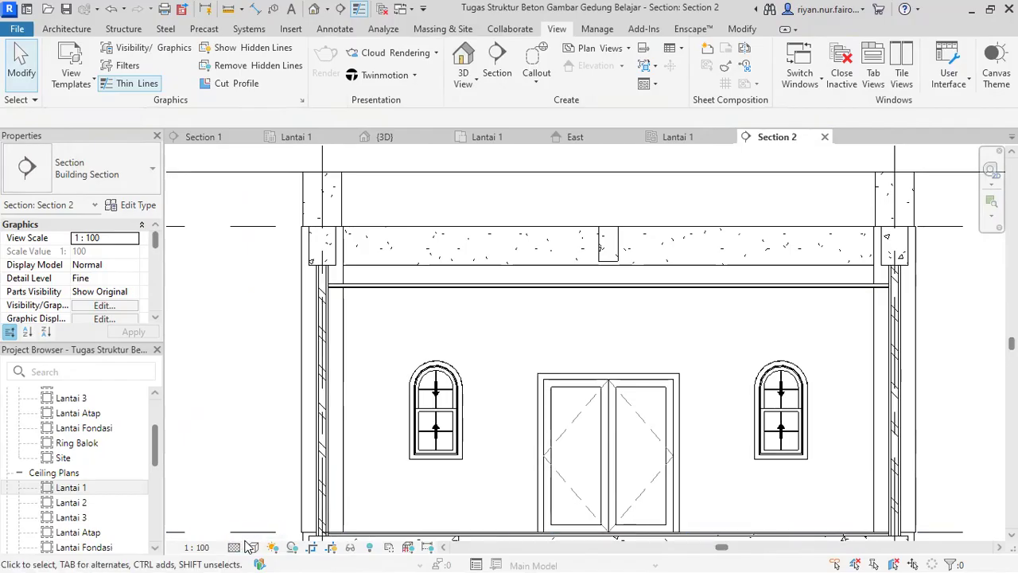
{"action": "scroll", "coordinate": [855, 288], "scroll_direction": "up", "scroll_amount": 3}
{"action": "scroll", "coordinate": [477, 295], "scroll_direction": "down", "scroll_amount": 4}
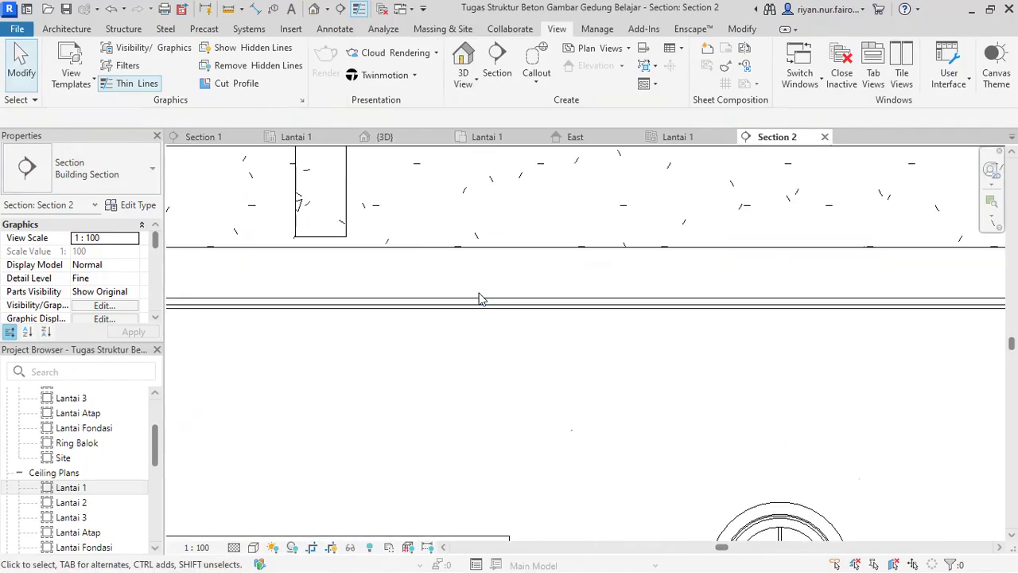
Examine the room's ceiling, plastered walls, door and windows in the 3D view from an angle above
{"action": "left_click", "coordinate": [397, 137]}
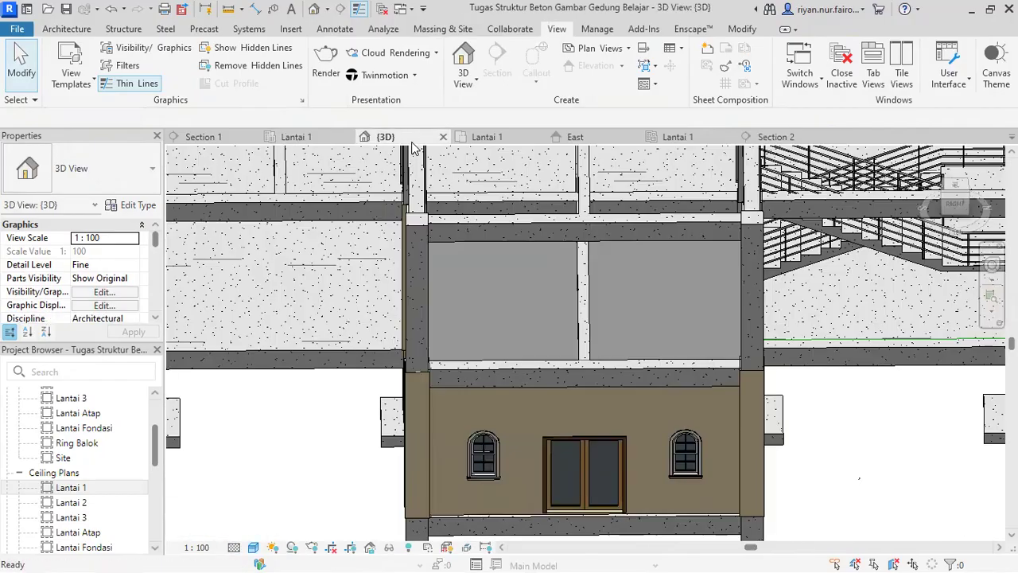
{"action": "middle_click_drag", "start_coordinate": [609, 316], "coordinate": [660, 238], "text": "shift"}
{"action": "scroll", "coordinate": [701, 231], "scroll_direction": "up", "scroll_amount": 4}
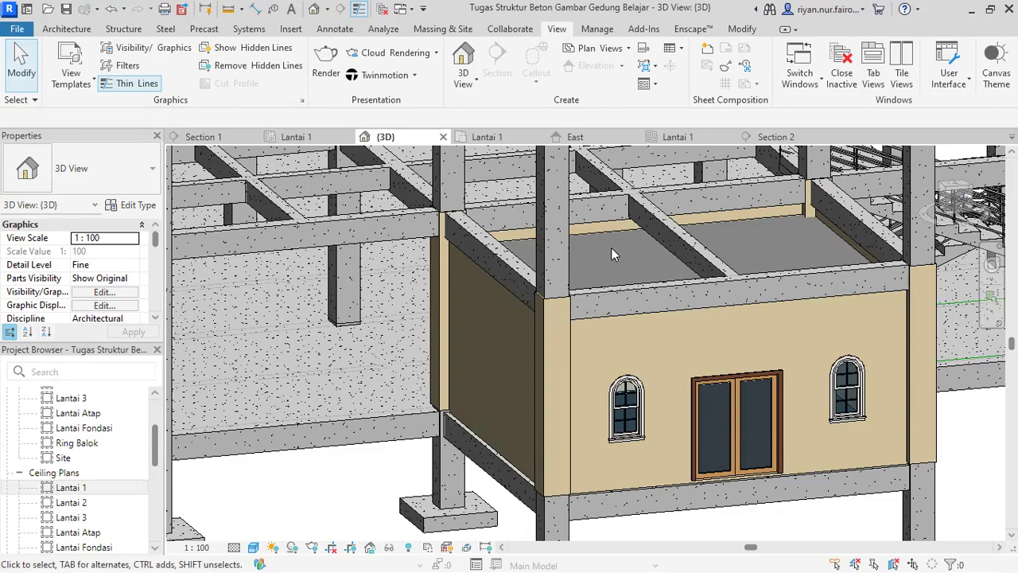
{"action": "scroll", "coordinate": [554, 342], "scroll_direction": "down", "scroll_amount": 6}
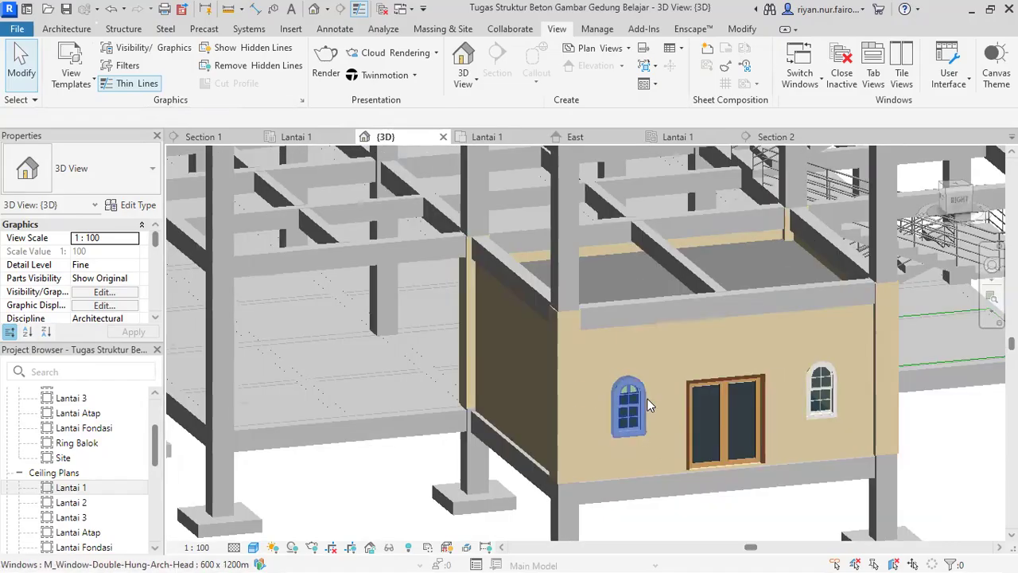
{"action": "middle_click_drag", "start_coordinate": [682, 333], "coordinate": [712, 319], "text": "shift"}
{"action": "scroll", "coordinate": [779, 464], "scroll_direction": "up", "scroll_amount": 5}
{"action": "scroll", "coordinate": [712, 318], "scroll_direction": "up", "scroll_amount": 4}
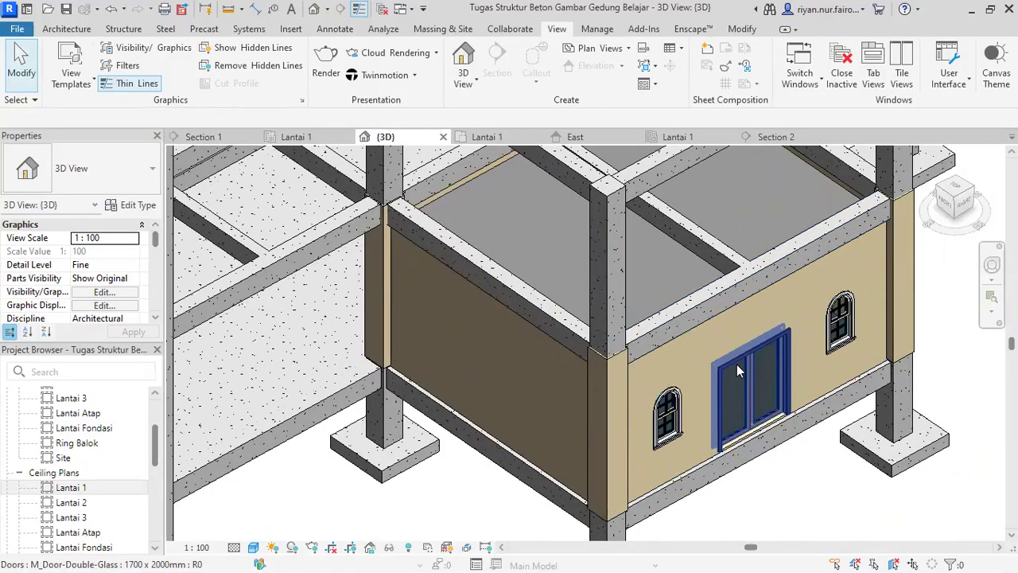
Assign the material Plester, Aci, Cat Beige as structural material to the 350 x 500 mm beam above the door wall
{"action": "left_click", "coordinate": [684, 317]}
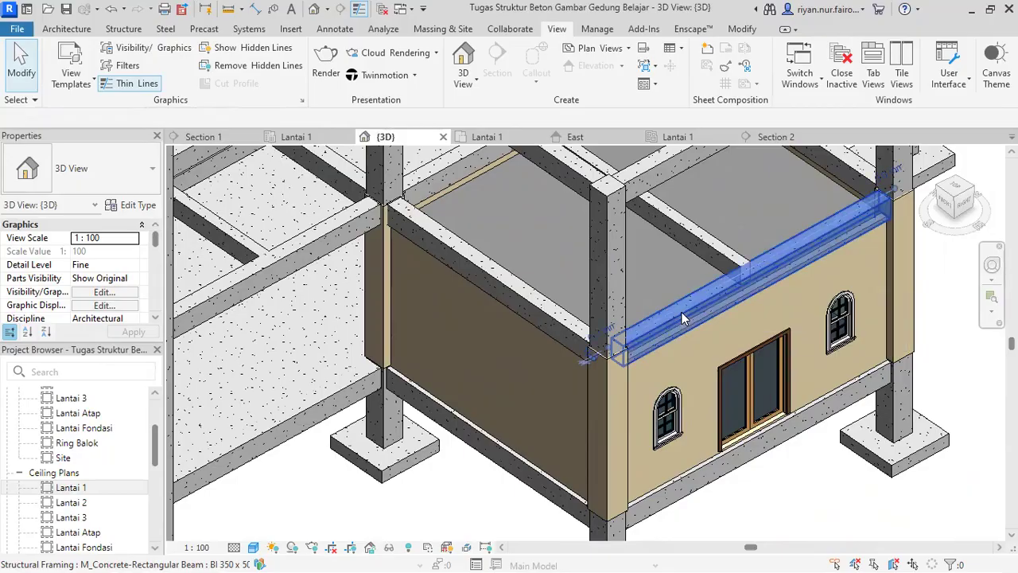
{"action": "key", "text": "Escape"}
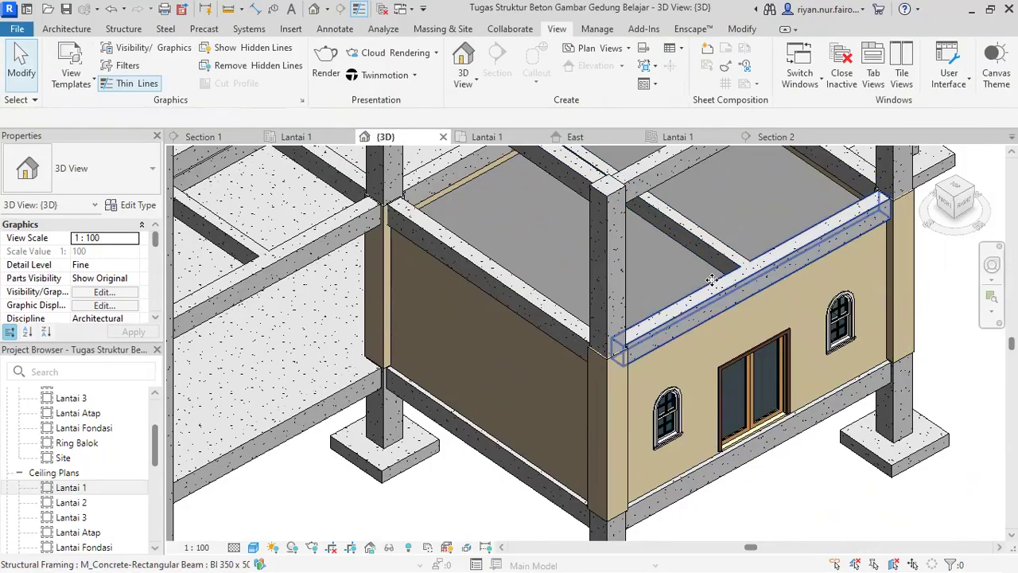
{"action": "left_click", "coordinate": [711, 280]}
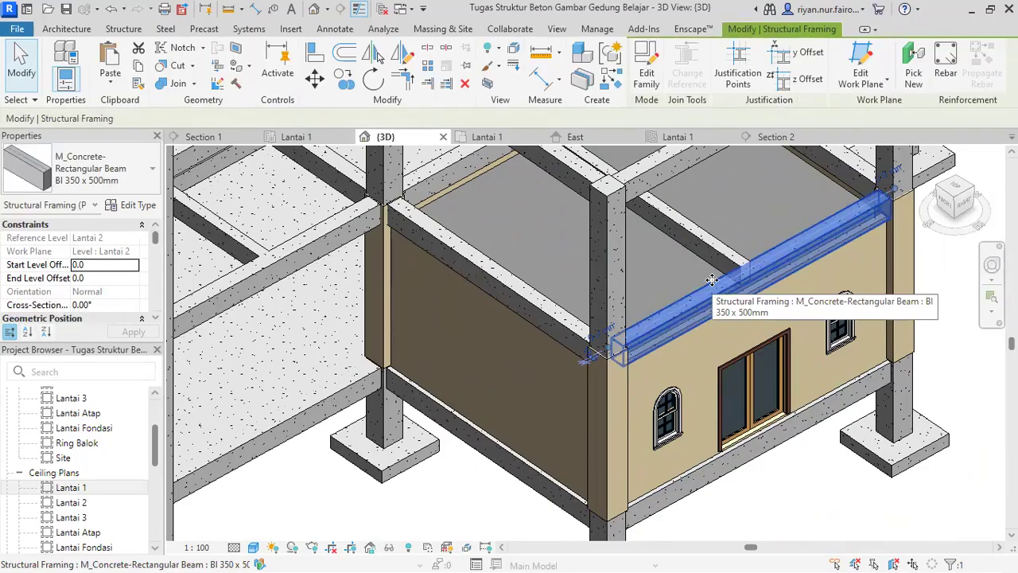
{"action": "key", "text": "Escape"}
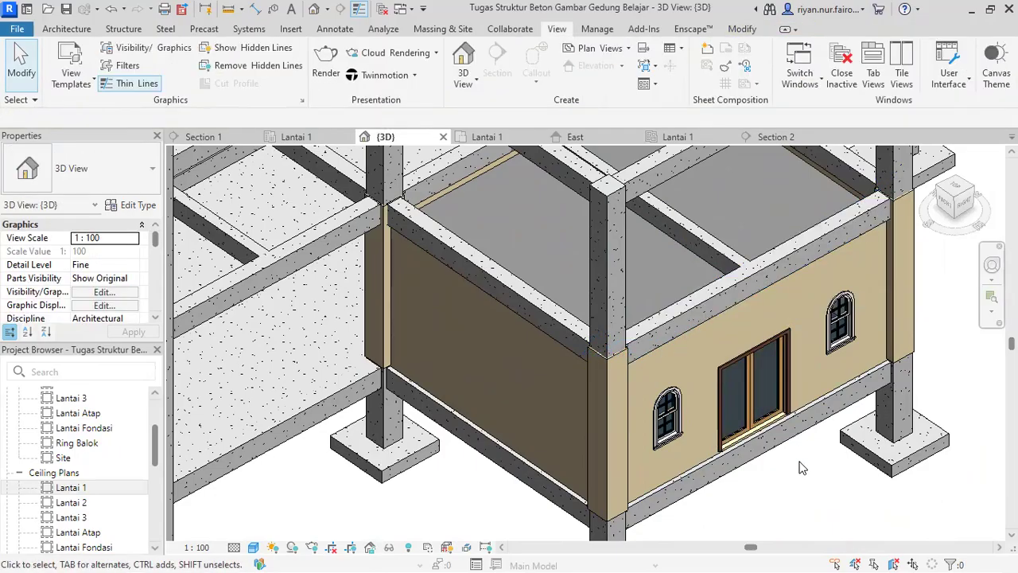
{"action": "left_click", "coordinate": [681, 296]}
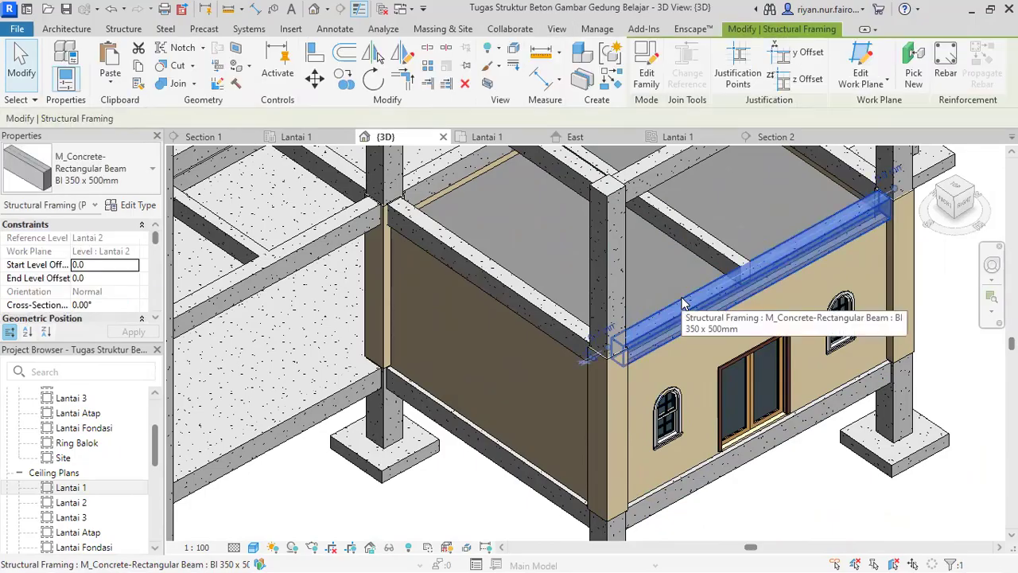
{"action": "scroll", "coordinate": [127, 270], "scroll_direction": "down", "scroll_amount": 5}
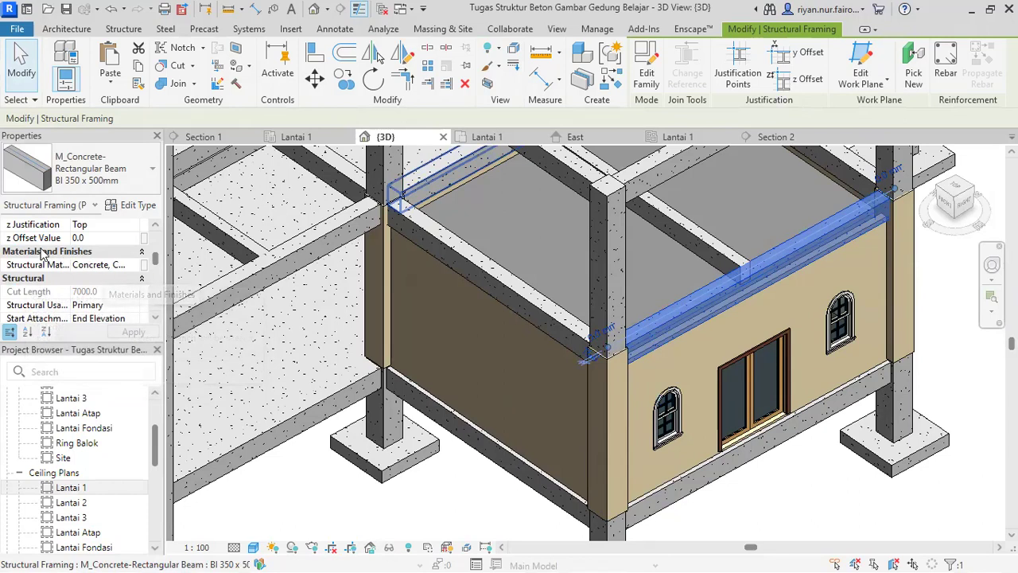
{"action": "left_click", "coordinate": [135, 266]}
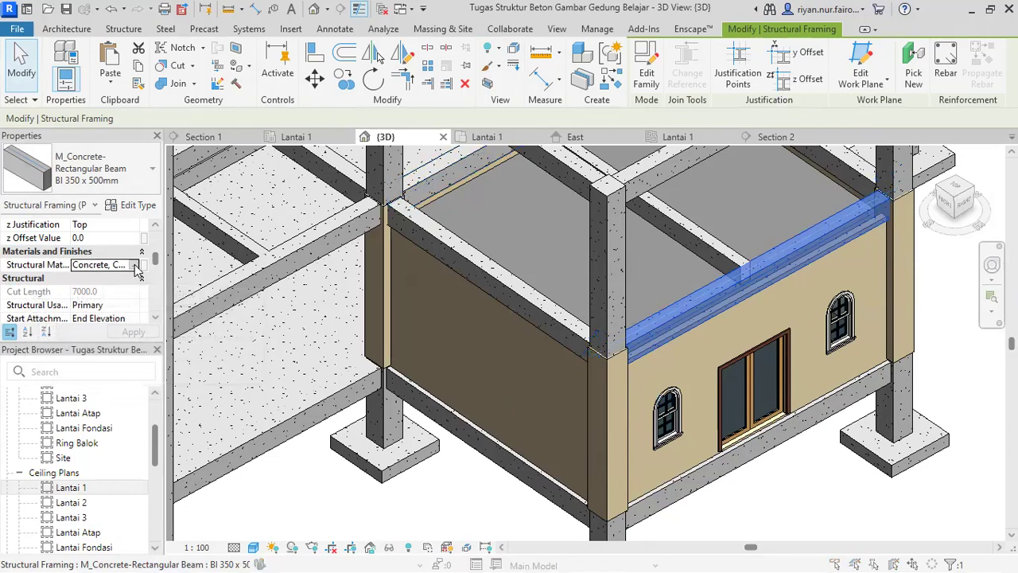
{"action": "left_click", "coordinate": [134, 265]}
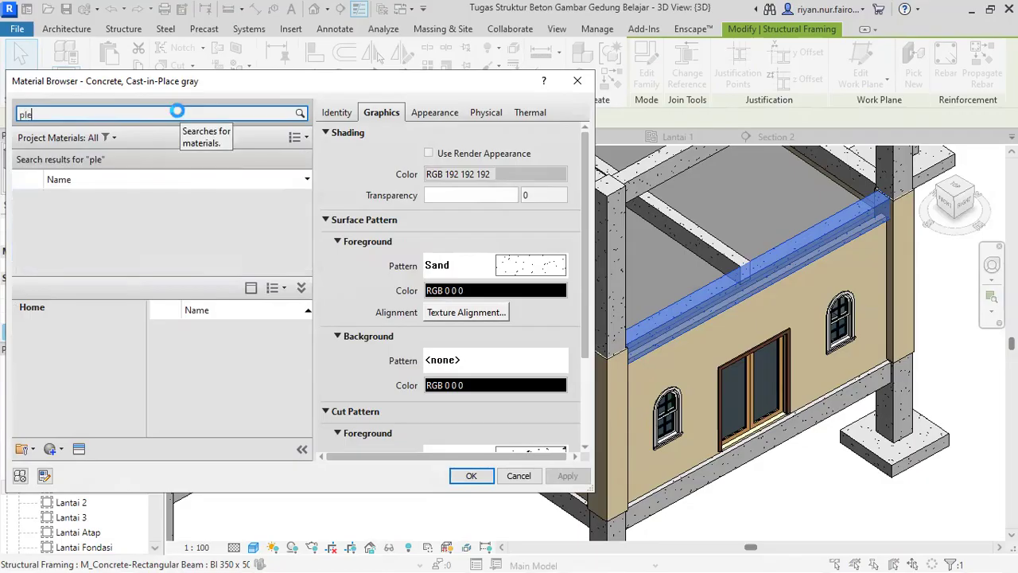
{"action": "left_click", "coordinate": [162, 213]}
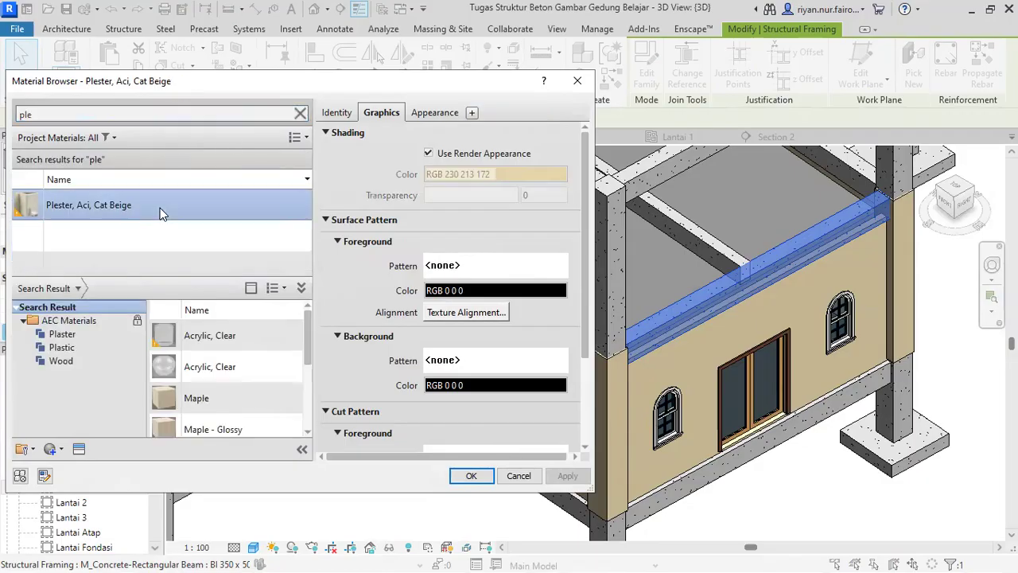
{"action": "left_click", "coordinate": [471, 475]}
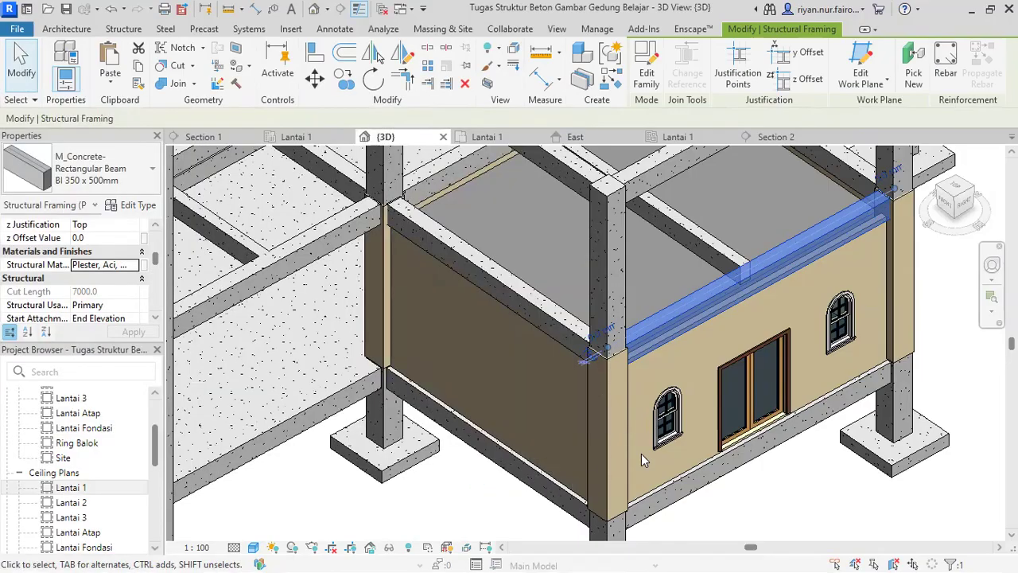
{"action": "left_click", "coordinate": [795, 478]}
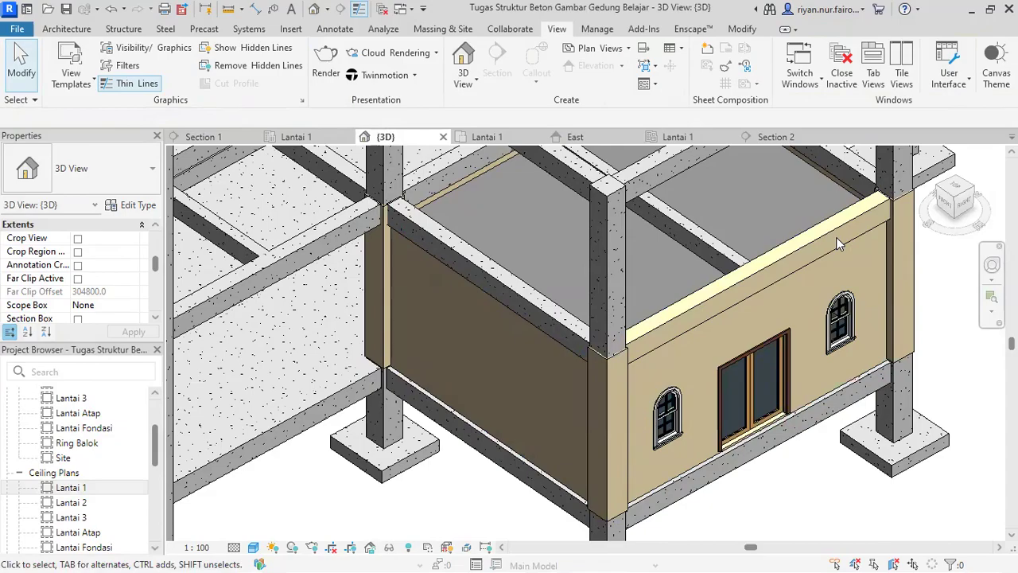
Inspect the beam above the door wall in the 3D view from the front, from below and from above
{"action": "left_click", "coordinate": [823, 233]}
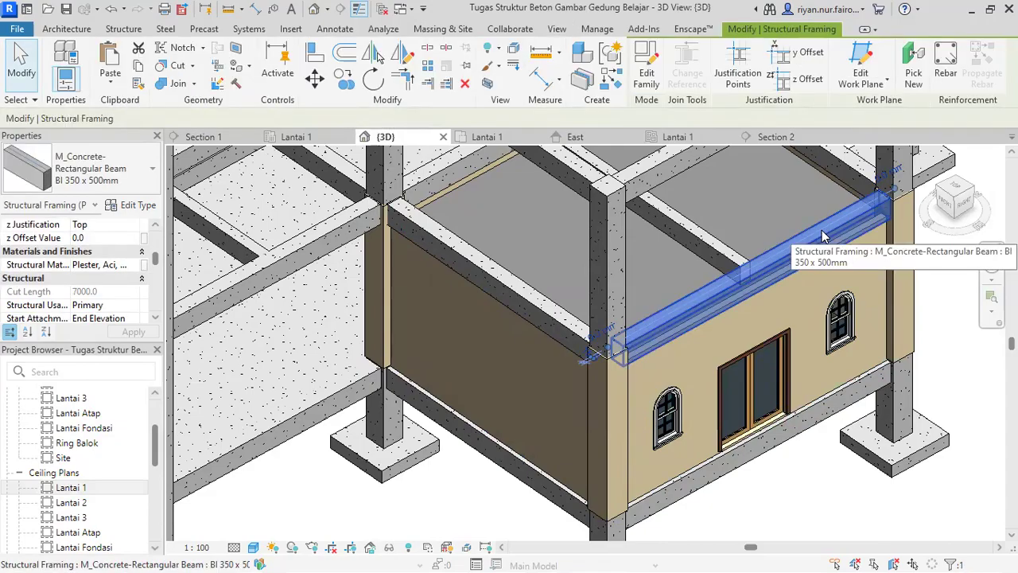
{"action": "left_click", "coordinate": [818, 470]}
{"action": "middle_click_drag", "start_coordinate": [673, 375], "coordinate": [714, 464], "text": "shift"}
{"action": "middle_click_drag", "start_coordinate": [654, 271], "coordinate": [643, 195], "text": "shift"}
{"action": "scroll", "coordinate": [644, 191], "scroll_direction": "up", "scroll_amount": 4}
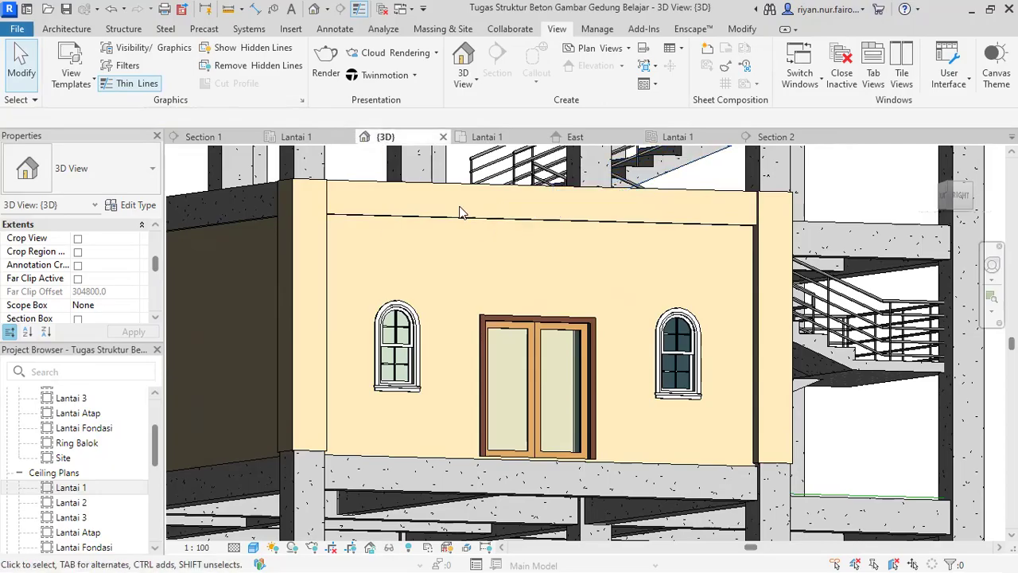
{"action": "scroll", "coordinate": [460, 206], "scroll_direction": "down", "scroll_amount": 3}
{"action": "middle_click_drag", "start_coordinate": [461, 206], "coordinate": [651, 353], "text": "shift"}
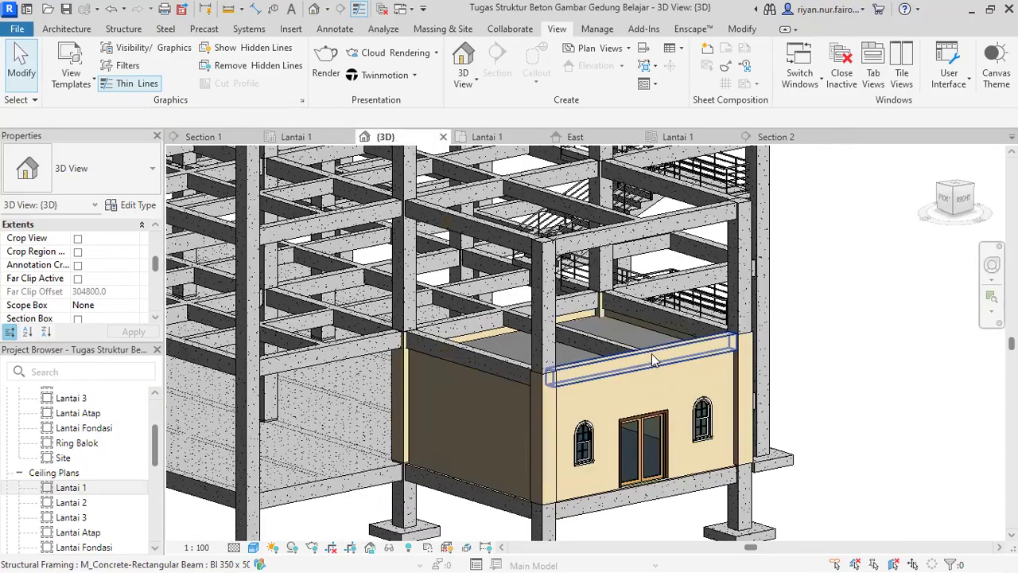
{"action": "scroll", "coordinate": [651, 353], "scroll_direction": "up", "scroll_amount": 3}
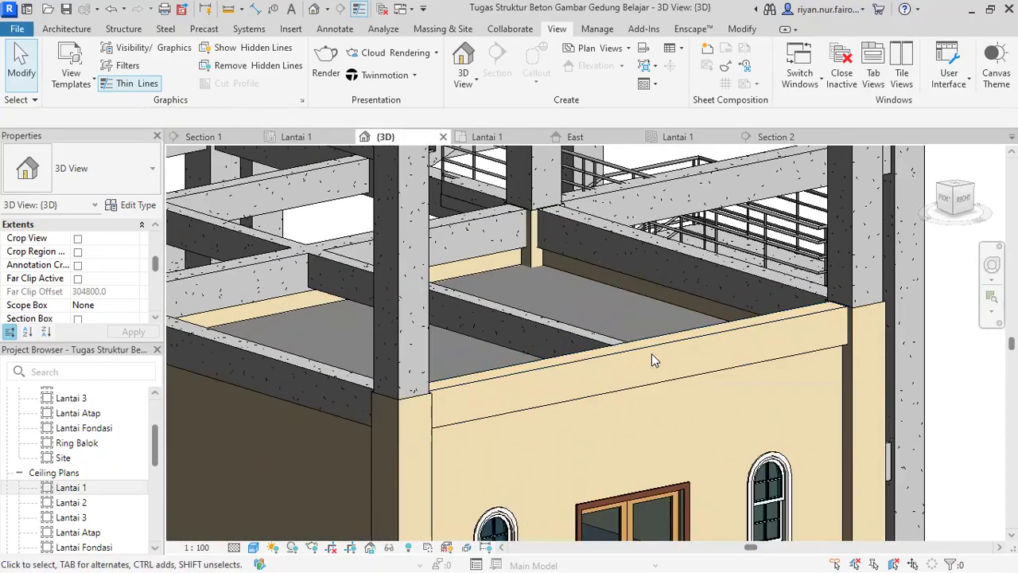
Rotate the Section 2 line 90 degrees in the Lantai 1 floor plan so that it cuts across the door wall
{"action": "left_click", "coordinate": [773, 137]}
{"action": "scroll", "coordinate": [652, 292], "scroll_direction": "down", "scroll_amount": 3}
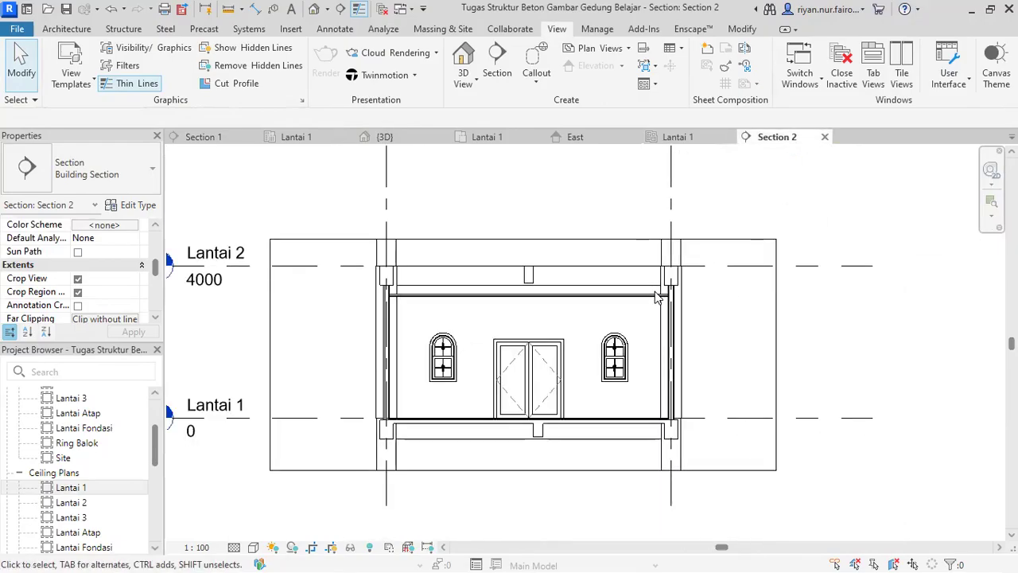
{"action": "left_click", "coordinate": [678, 137]}
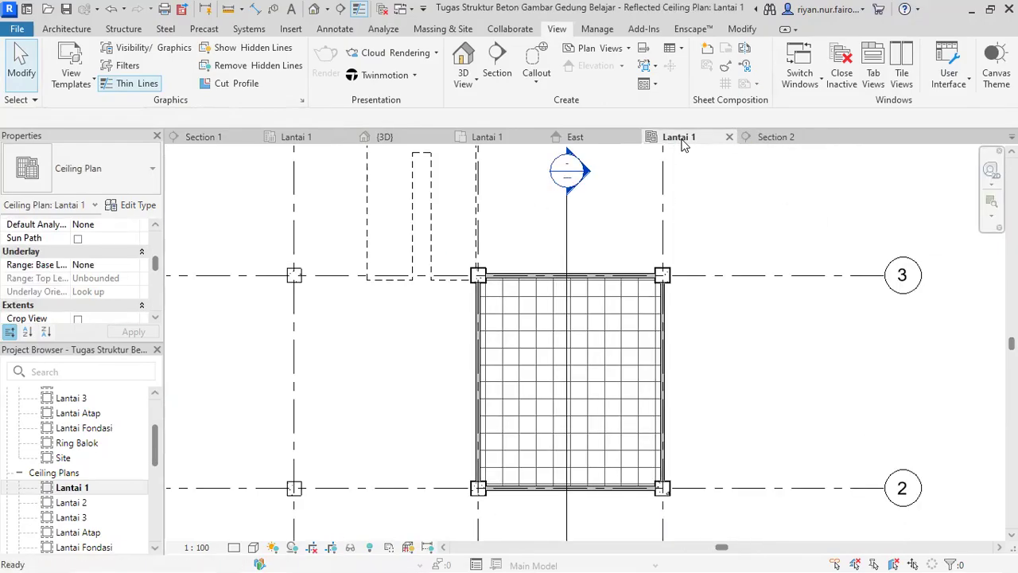
{"action": "left_click", "coordinate": [487, 137]}
{"action": "scroll", "coordinate": [414, 299], "scroll_direction": "up", "scroll_amount": 2}
{"action": "left_click", "coordinate": [377, 287]}
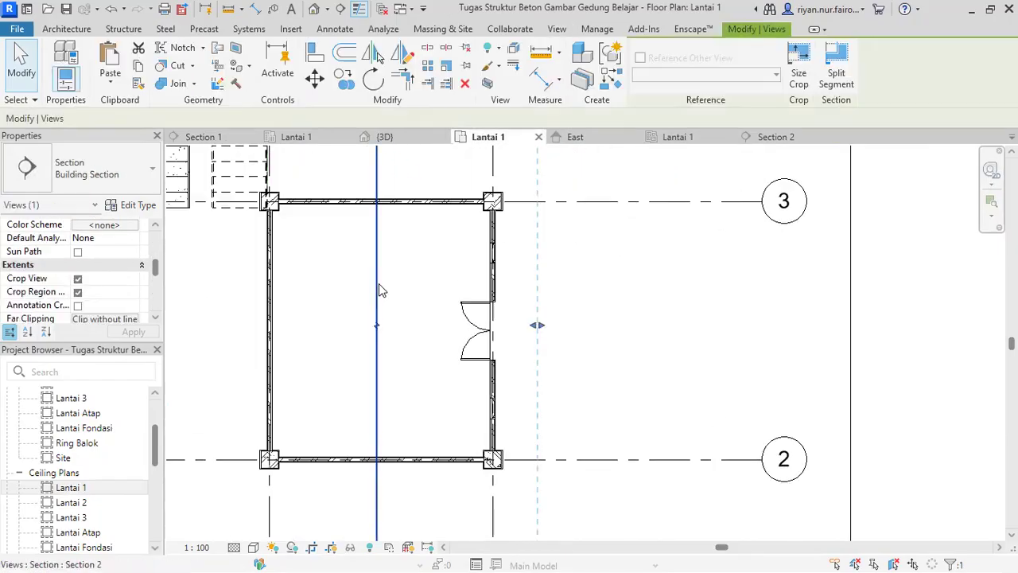
{"action": "key", "text": "r"}
{"action": "key", "text": "o"}
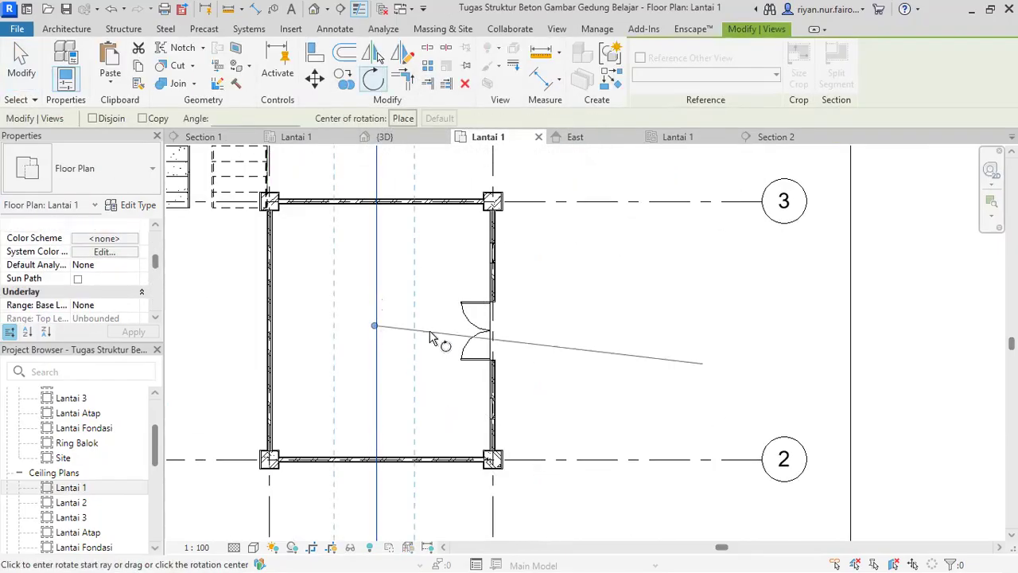
{"action": "left_click", "coordinate": [432, 331]}
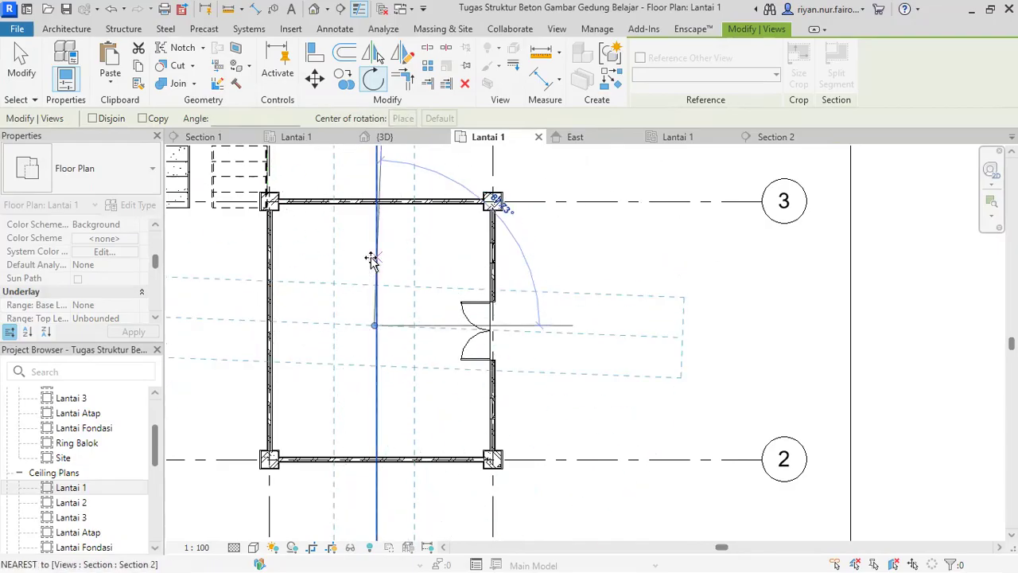
{"action": "scroll", "coordinate": [367, 258], "scroll_direction": "up", "scroll_amount": 3}
{"action": "scroll", "coordinate": [375, 234], "scroll_direction": "up", "scroll_amount": 2}
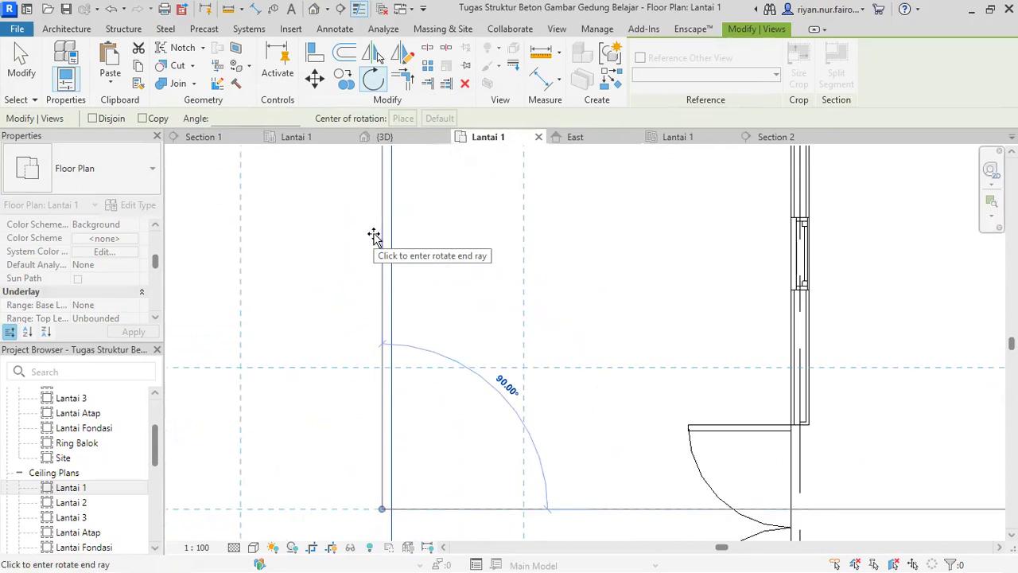
{"action": "left_click", "coordinate": [374, 236]}
{"action": "scroll", "coordinate": [410, 261], "scroll_direction": "down", "scroll_amount": 3}
{"action": "key", "text": "Escape"}
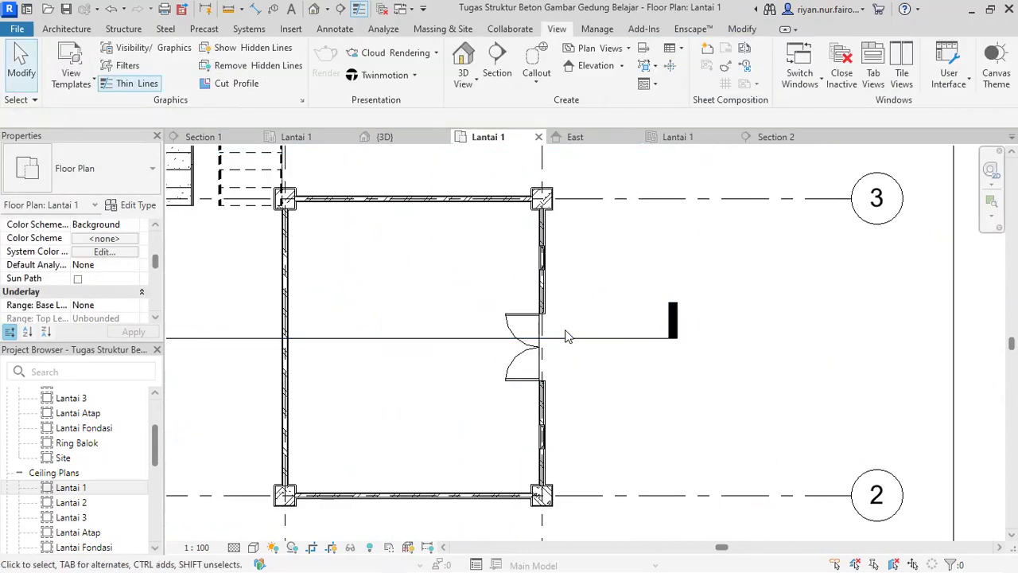
Open the Section 2 view and select the 350 x 500 mm beam cut above the door wall
{"action": "left_click", "coordinate": [777, 137]}
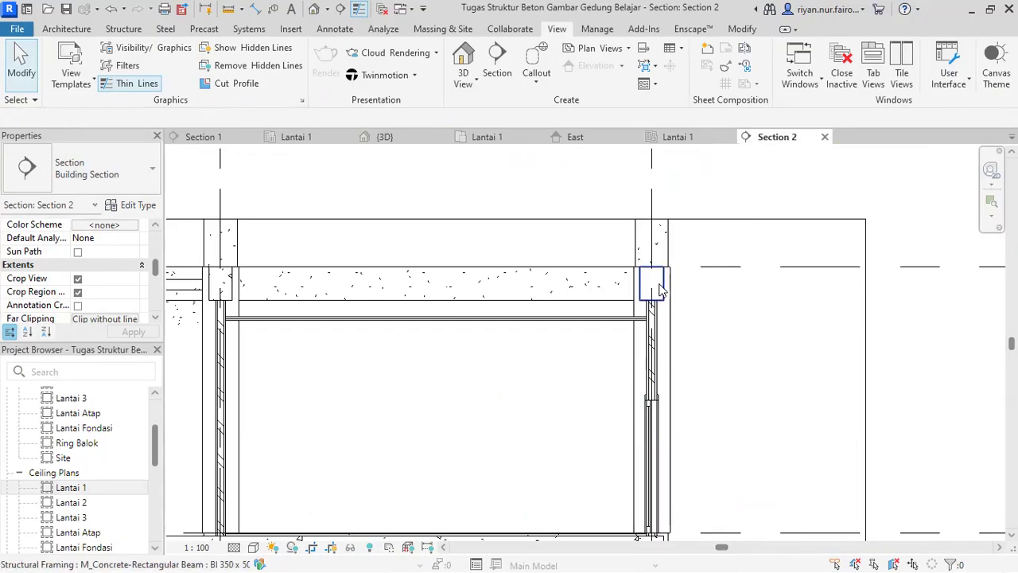
{"action": "scroll", "coordinate": [658, 283], "scroll_direction": "up", "scroll_amount": 3}
{"action": "left_click", "coordinate": [659, 287]}
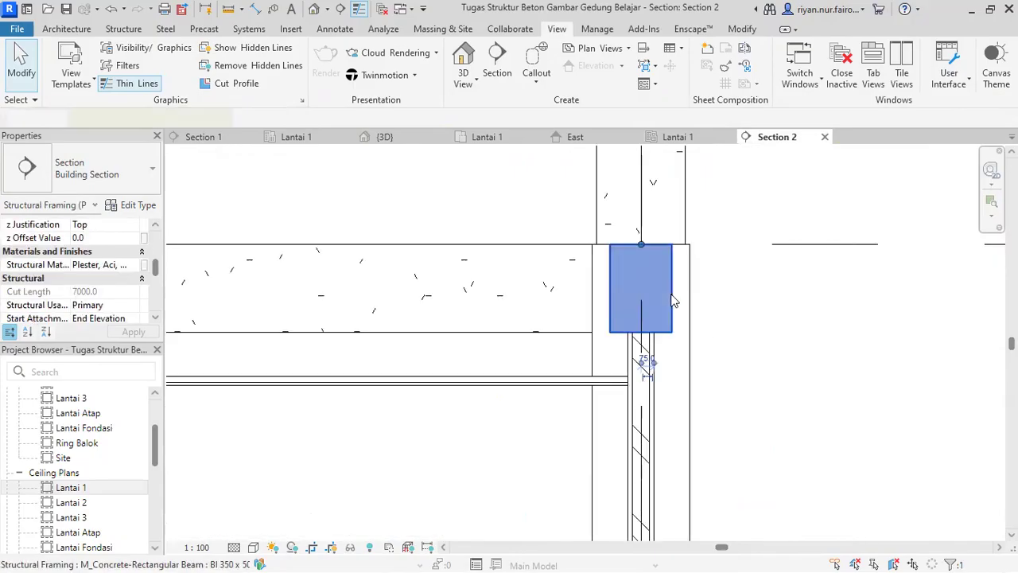
{"action": "scroll", "coordinate": [121, 291], "scroll_direction": "down", "scroll_amount": 5}
{"action": "scroll", "coordinate": [121, 296], "scroll_direction": "up", "scroll_amount": 5}
{"action": "scroll", "coordinate": [120, 296], "scroll_direction": "up", "scroll_amount": 1}
Assign the material Concrete, Cast-in-Place gray as structural material to the selected beam above the door wall
{"action": "left_click", "coordinate": [133, 292]}
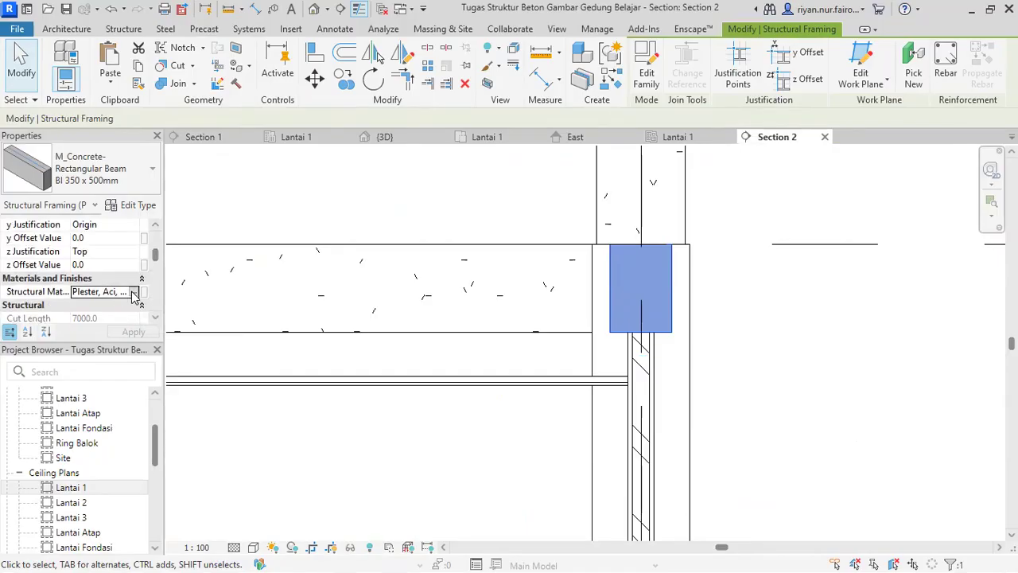
{"action": "left_click", "coordinate": [133, 292]}
{"action": "scroll", "coordinate": [150, 250], "scroll_direction": "down", "scroll_amount": 1}
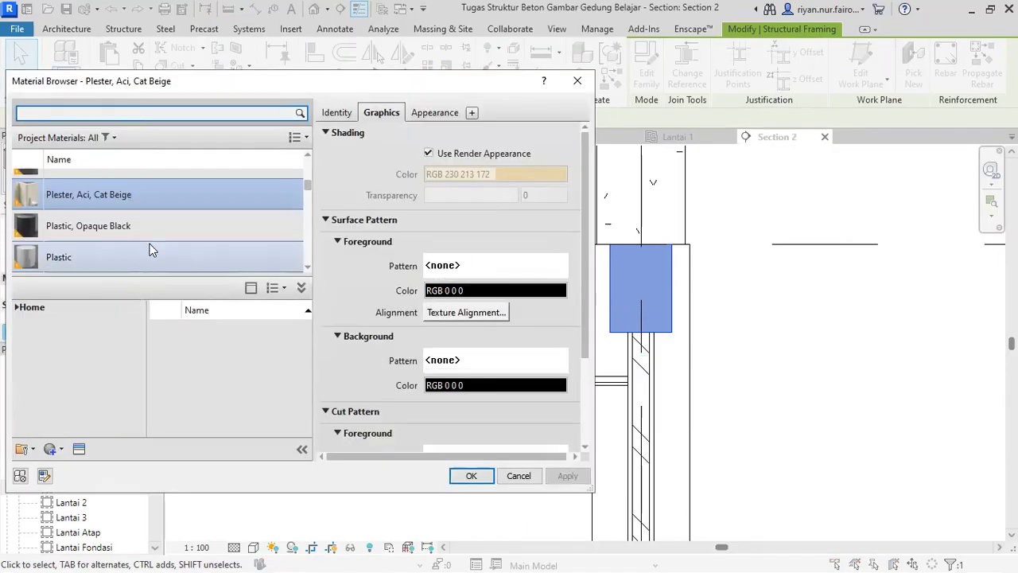
{"action": "scroll", "coordinate": [183, 194], "scroll_direction": "up", "scroll_amount": 1}
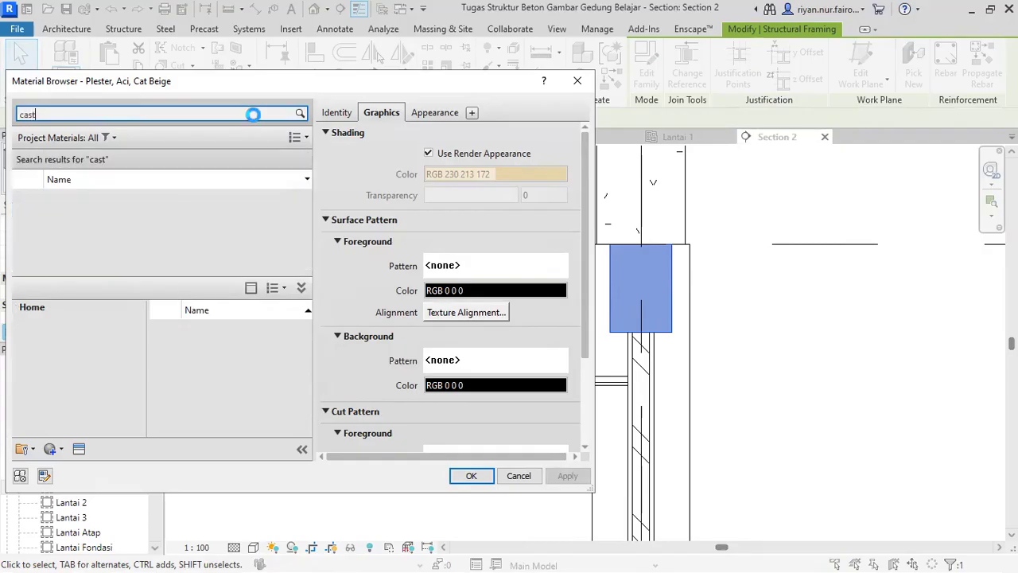
{"action": "scroll", "coordinate": [162, 225], "scroll_direction": "down", "scroll_amount": 2}
{"action": "scroll", "coordinate": [160, 220], "scroll_direction": "down", "scroll_amount": 1}
{"action": "scroll", "coordinate": [160, 219], "scroll_direction": "up", "scroll_amount": 1}
{"action": "left_click", "coordinate": [167, 247]}
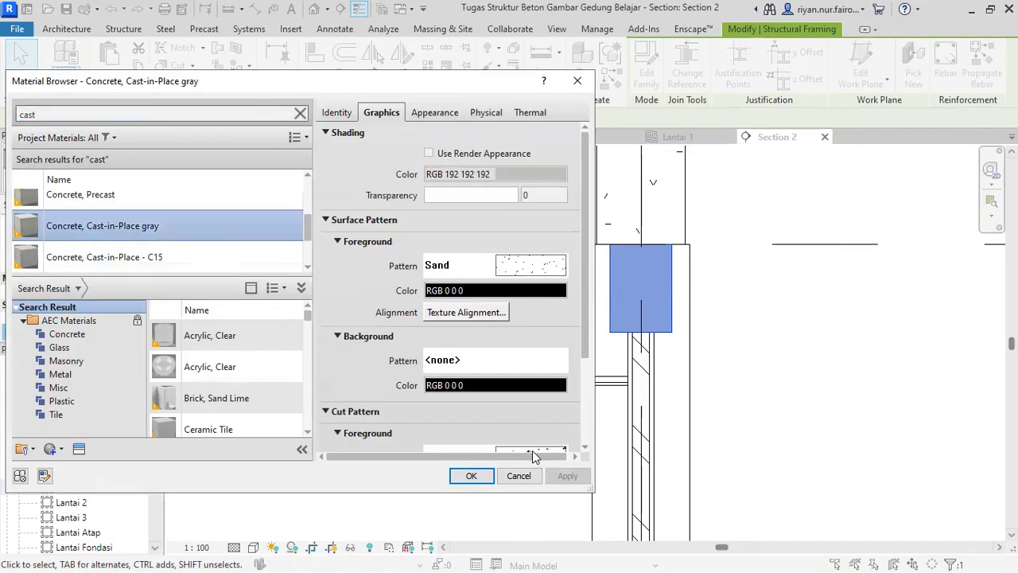
{"action": "left_click", "coordinate": [471, 475]}
{"action": "left_click", "coordinate": [486, 478]}
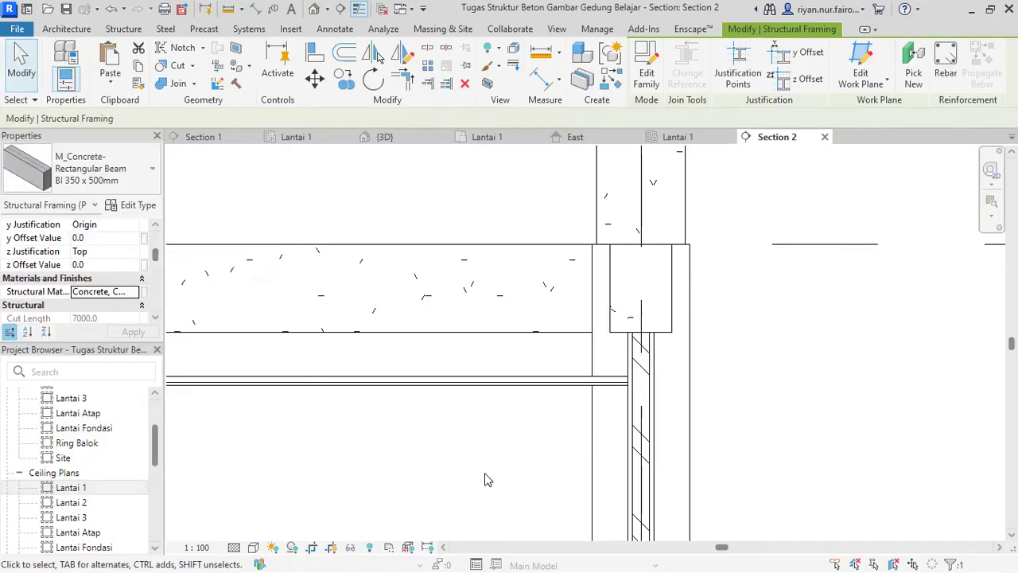
{"action": "scroll", "coordinate": [642, 289], "scroll_direction": "up", "scroll_amount": 2}
{"action": "scroll", "coordinate": [645, 288], "scroll_direction": "down", "scroll_amount": 3}
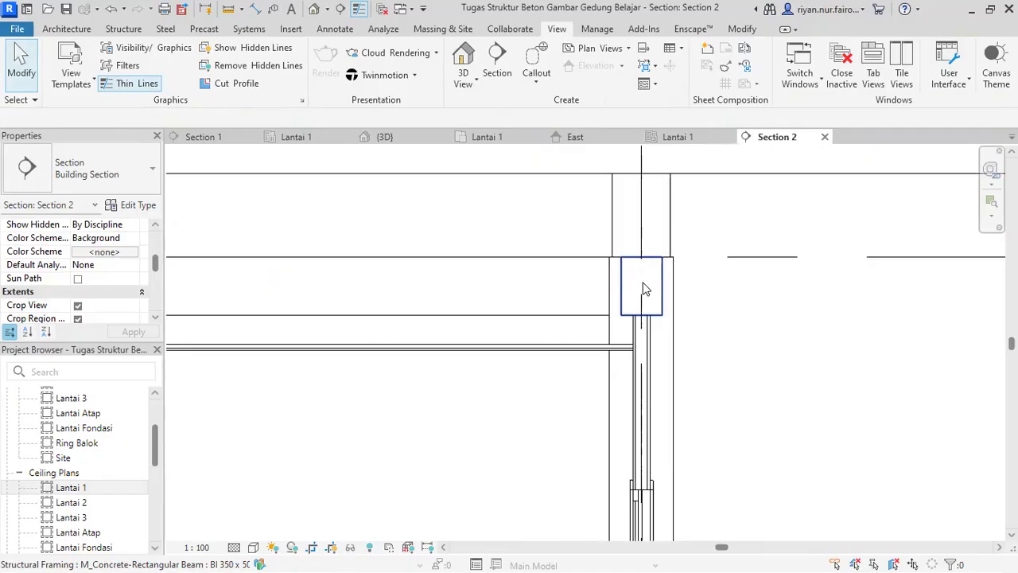
Examine the beam frame and upper storeys above the plastered room in the 3D view
{"action": "left_click", "coordinate": [394, 140]}
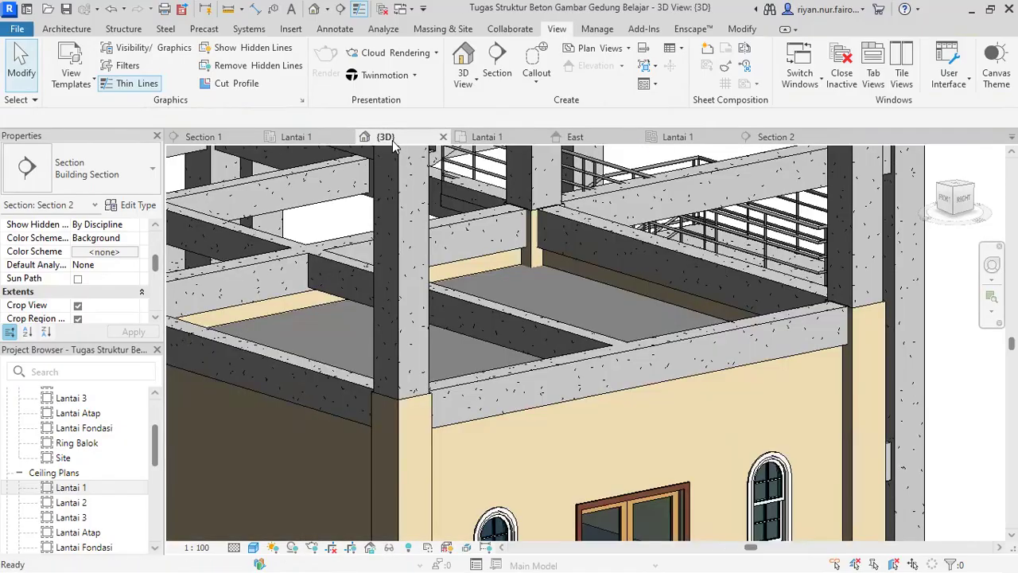
{"action": "scroll", "coordinate": [702, 505], "scroll_direction": "down", "scroll_amount": 5}
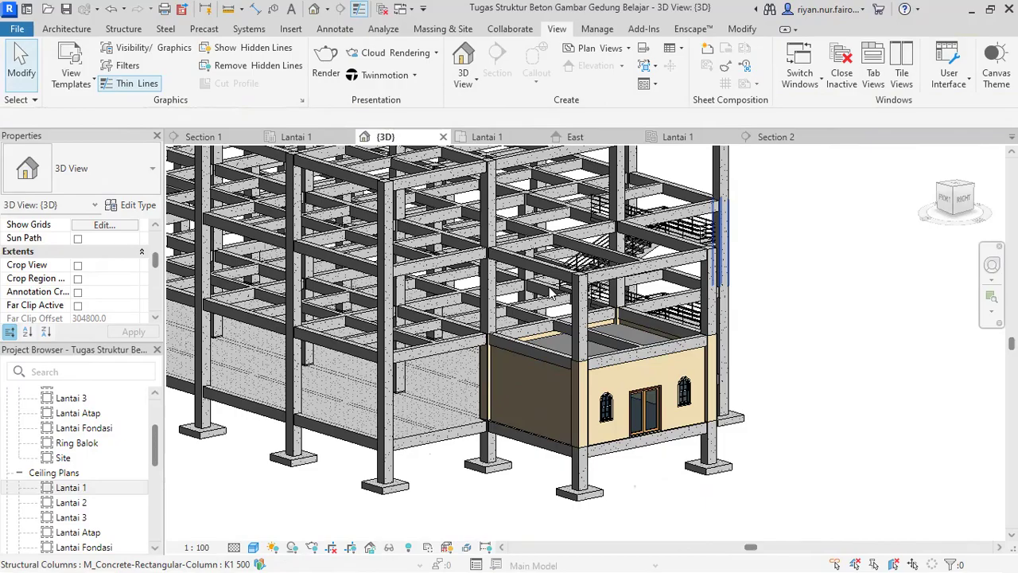
{"action": "scroll", "coordinate": [616, 270], "scroll_direction": "up", "scroll_amount": 2}
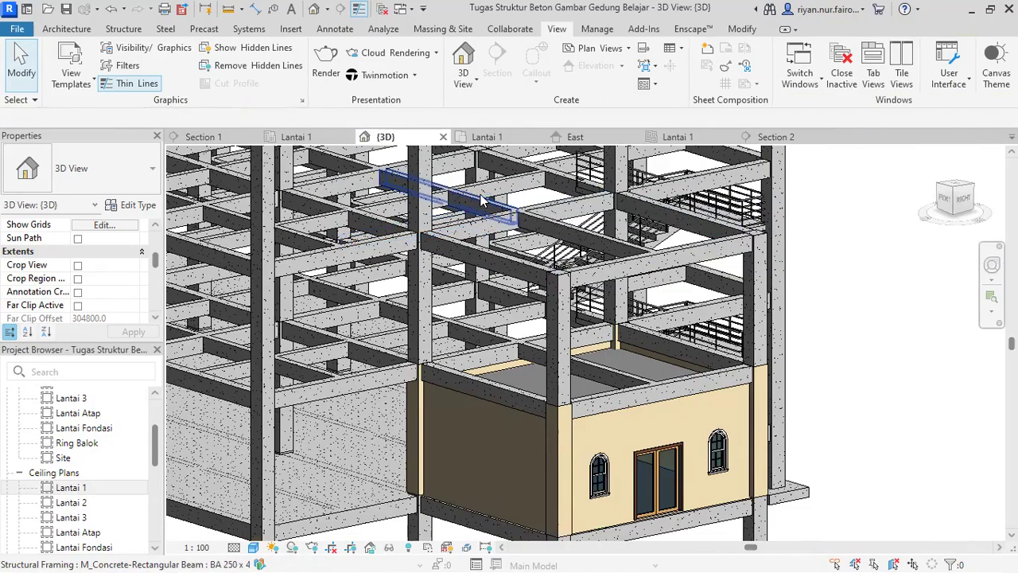
{"action": "middle_click_drag", "start_coordinate": [458, 252], "coordinate": [438, 351]}
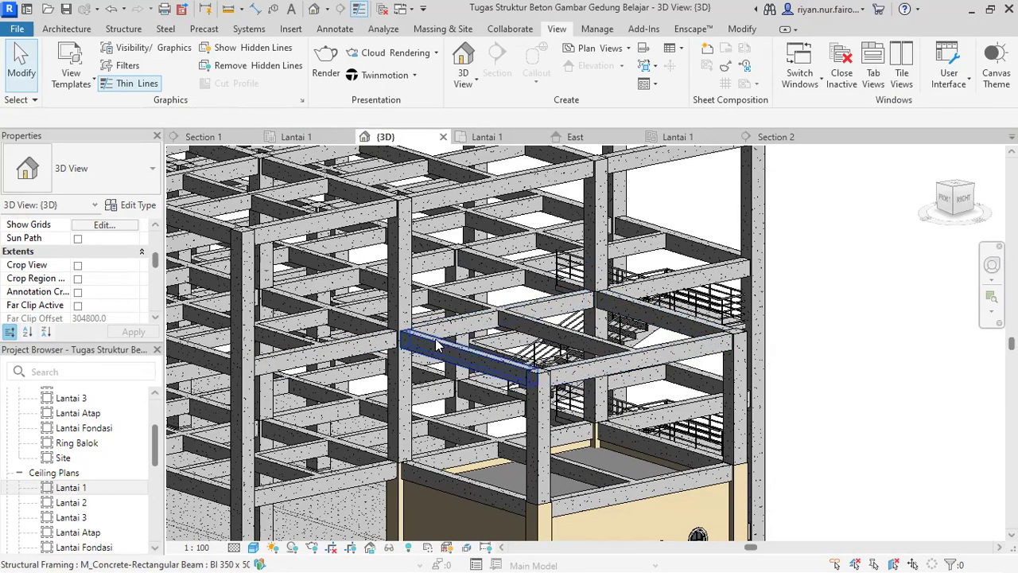
{"action": "scroll", "coordinate": [724, 342], "scroll_direction": "down", "scroll_amount": 3}
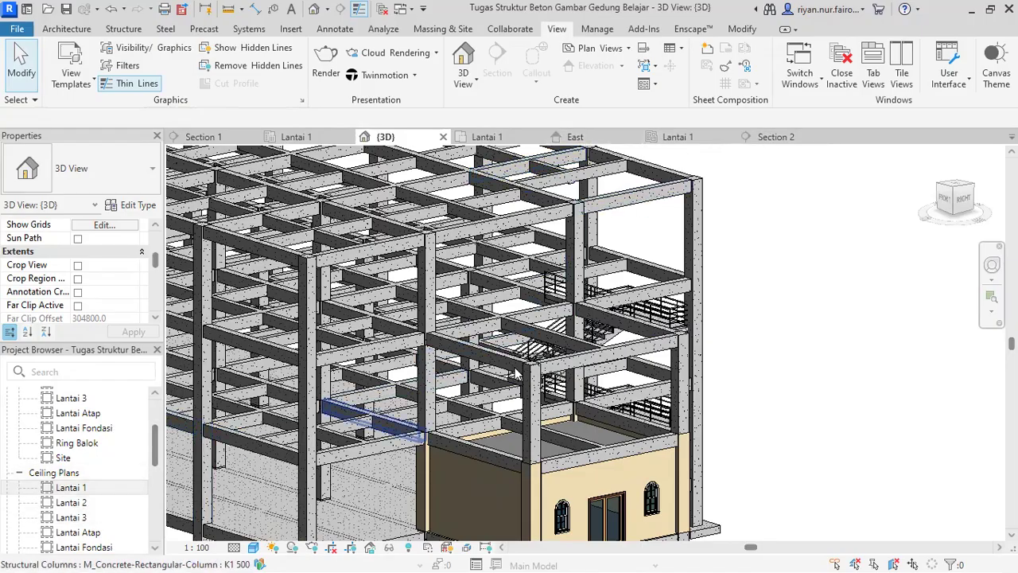
{"action": "left_click", "coordinate": [86, 518]}
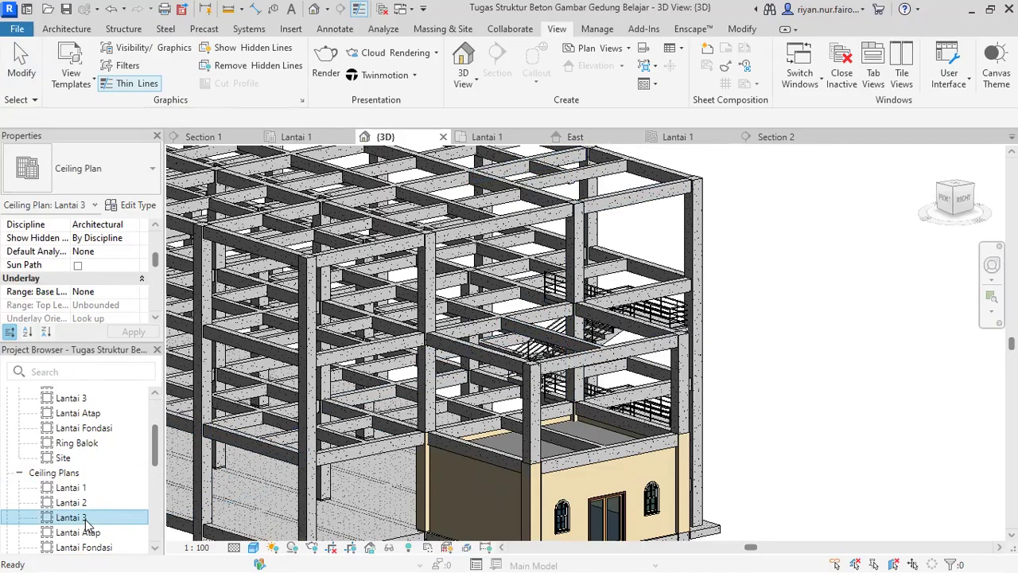
{"action": "double_click", "coordinate": [86, 517]}
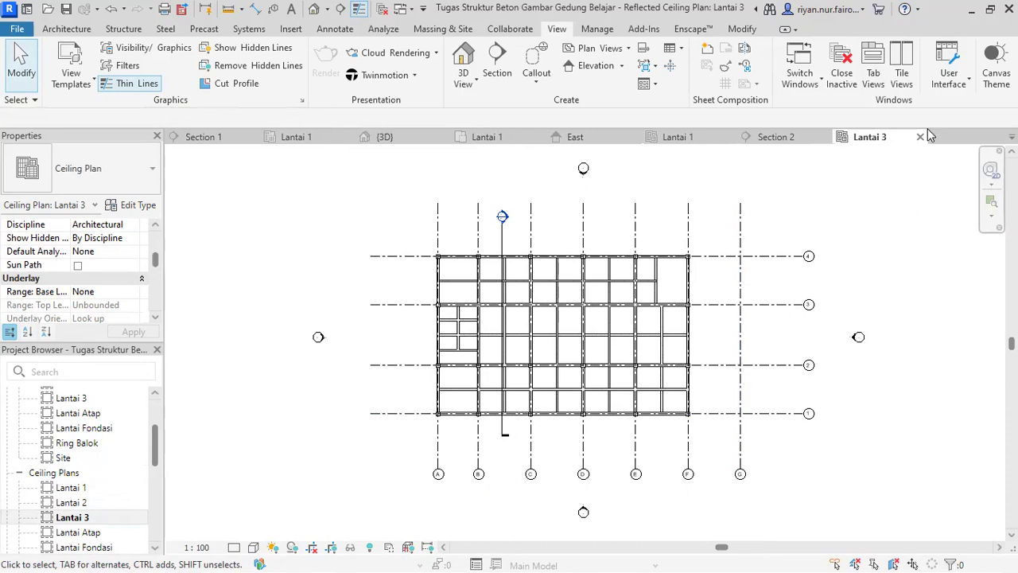
{"action": "left_click", "coordinate": [920, 137]}
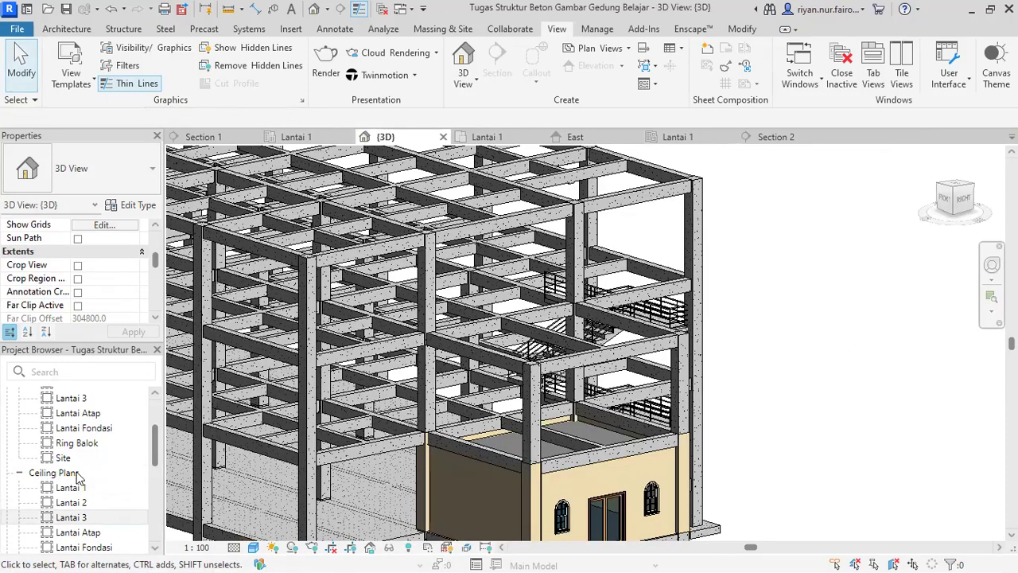
Open the Lantai 3 floor plan and examine the bay between grids F and G and grids 2 and 3
{"action": "scroll", "coordinate": [95, 470], "scroll_direction": "up", "scroll_amount": 3}
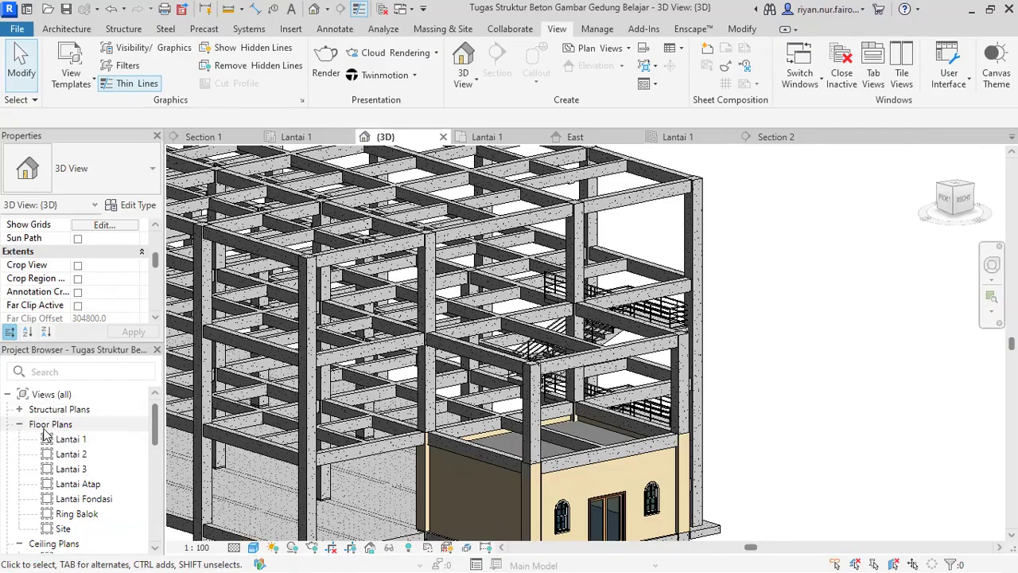
{"action": "double_click", "coordinate": [71, 474]}
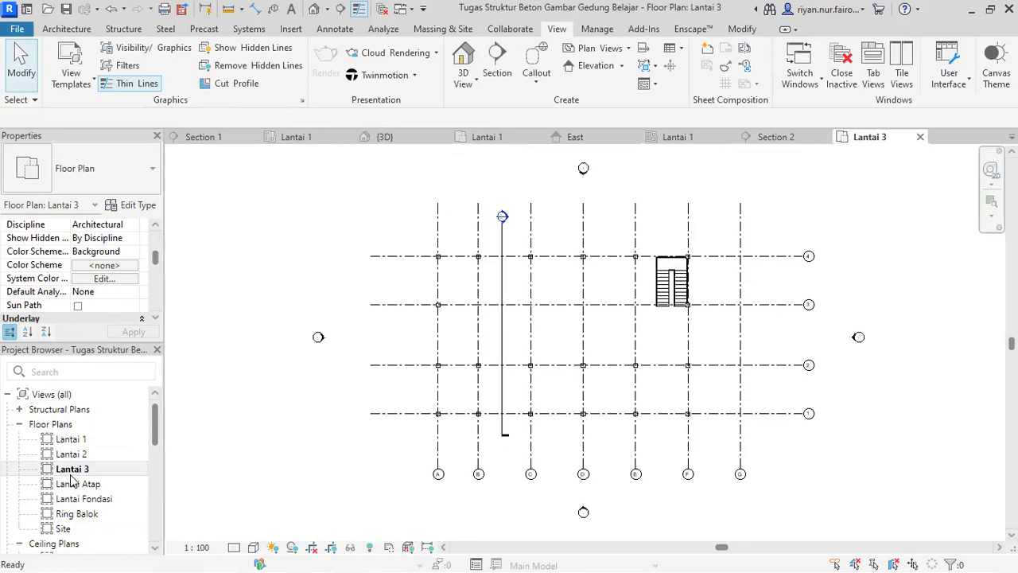
{"action": "scroll", "coordinate": [740, 323], "scroll_direction": "up", "scroll_amount": 5}
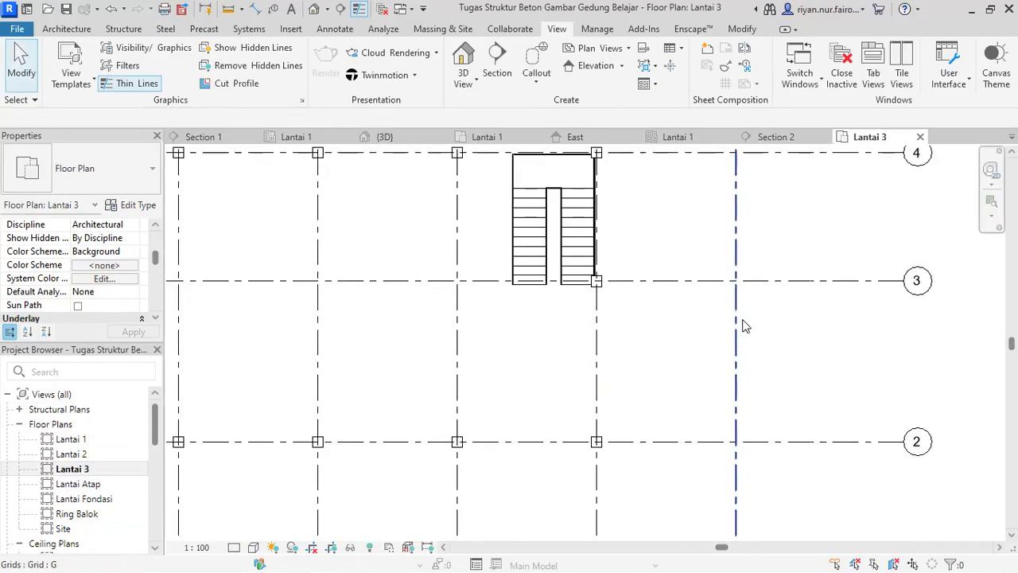
{"action": "scroll", "coordinate": [660, 322], "scroll_direction": "down", "scroll_amount": 2}
{"action": "middle_click_drag", "start_coordinate": [657, 320], "coordinate": [557, 328]}
{"action": "scroll", "coordinate": [469, 250], "scroll_direction": "up", "scroll_amount": 3}
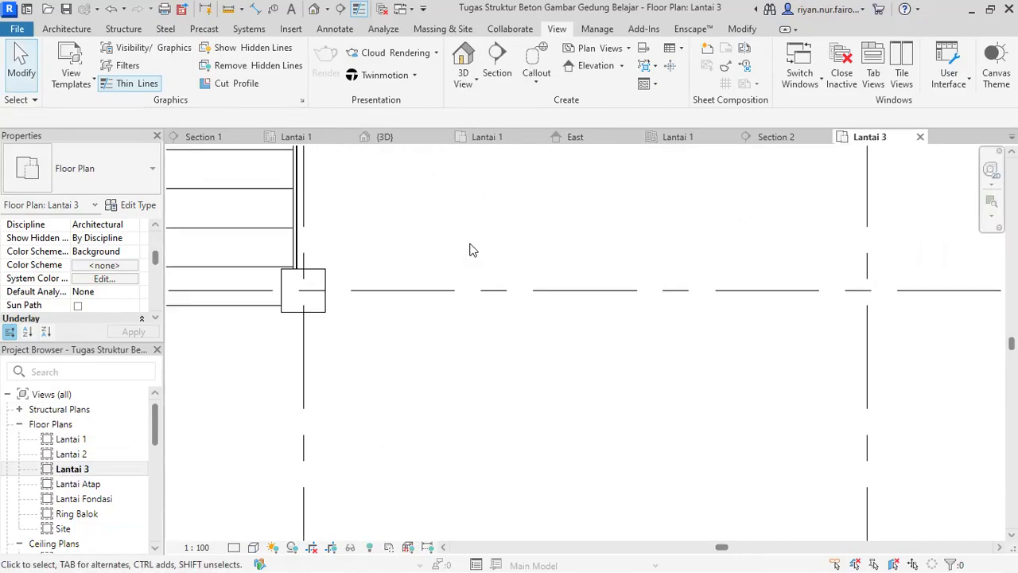
{"action": "scroll", "coordinate": [461, 267], "scroll_direction": "down", "scroll_amount": 3}
{"action": "scroll", "coordinate": [574, 272], "scroll_direction": "up", "scroll_amount": 1}
{"action": "scroll", "coordinate": [565, 230], "scroll_direction": "up", "scroll_amount": 1}
{"action": "scroll", "coordinate": [560, 230], "scroll_direction": "down", "scroll_amount": 2}
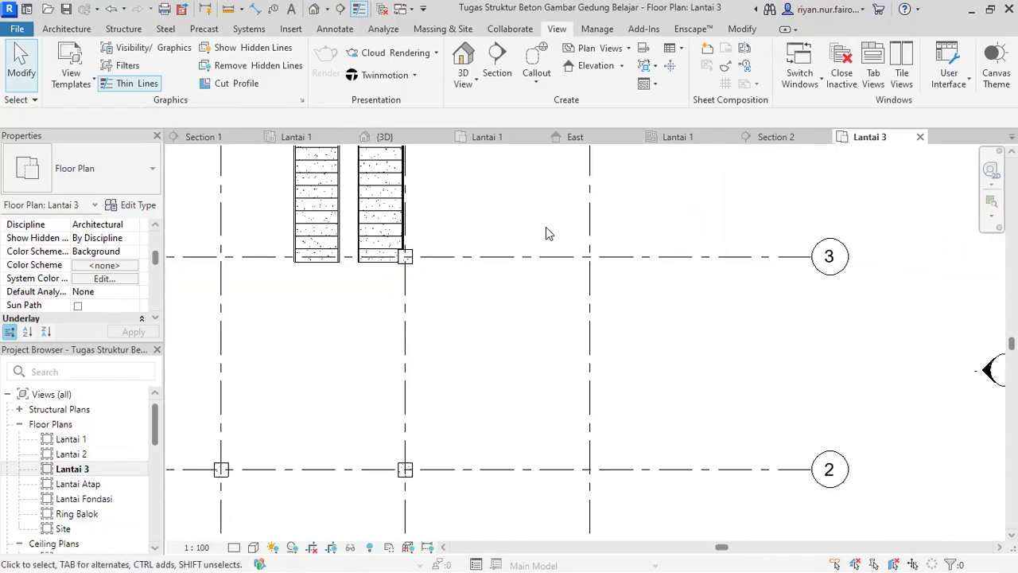
{"action": "scroll", "coordinate": [545, 230], "scroll_direction": "up", "scroll_amount": 1}
{"action": "scroll", "coordinate": [546, 230], "scroll_direction": "down", "scroll_amount": 1}
{"action": "middle_click_drag", "start_coordinate": [545, 230], "coordinate": [532, 227]}
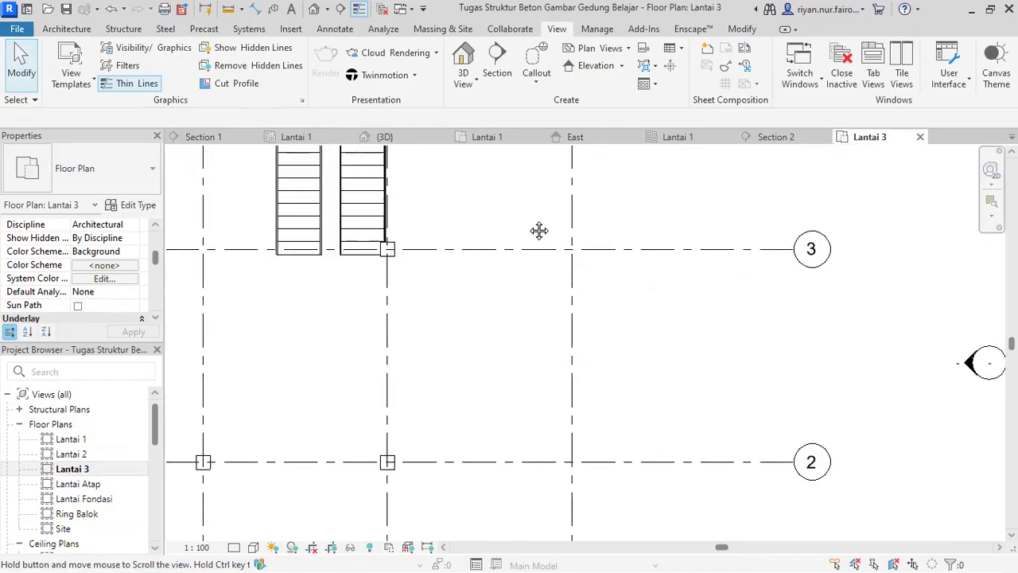
{"action": "scroll", "coordinate": [531, 227], "scroll_direction": "up", "scroll_amount": 1}
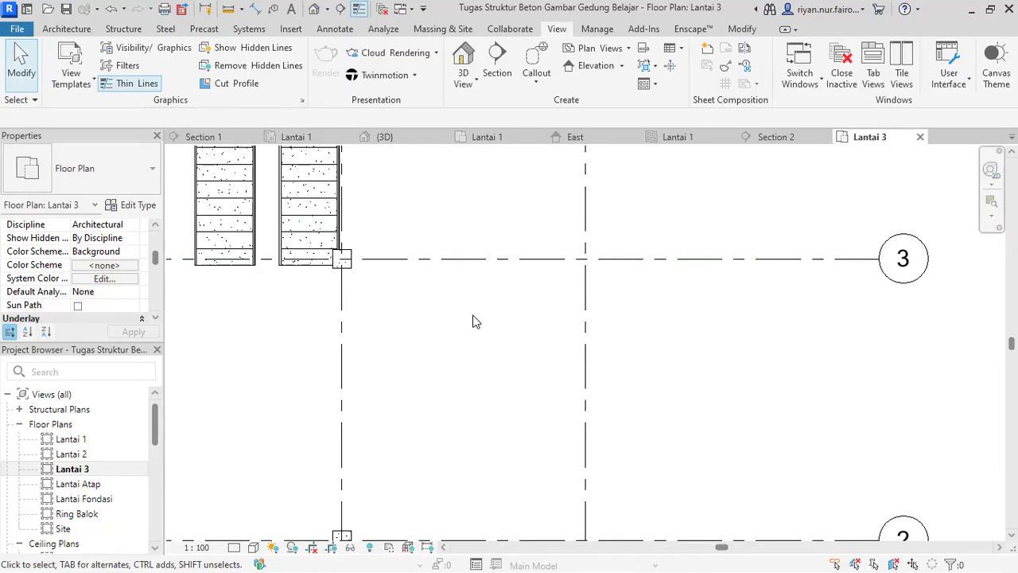
Set both the Bottom and the View Depth of the Lantai 3 floor plan's view range to Level Below (Lantai 2)
{"action": "key", "text": "v"}
{"action": "key", "text": "r"}
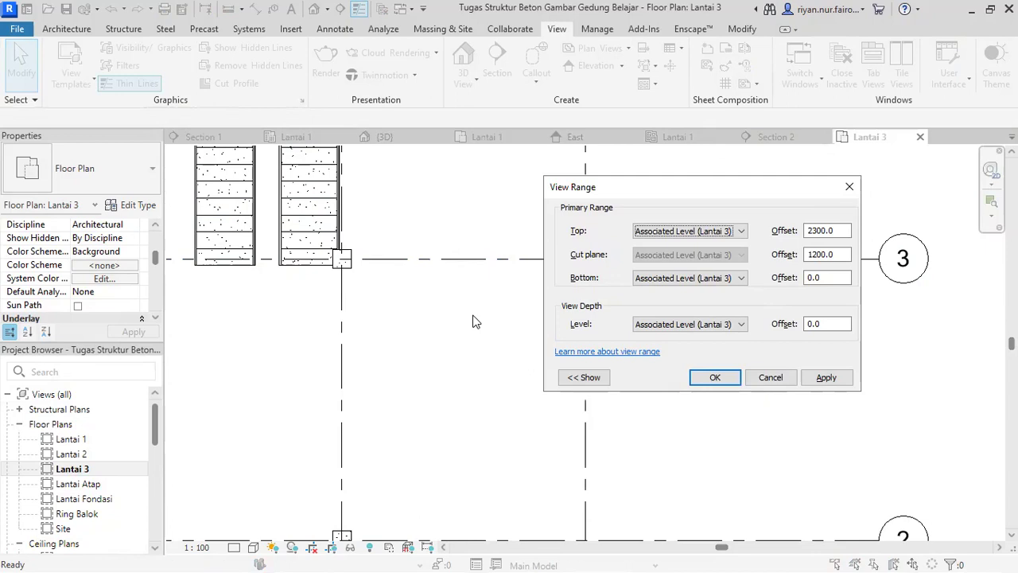
{"action": "left_click", "coordinate": [688, 278]}
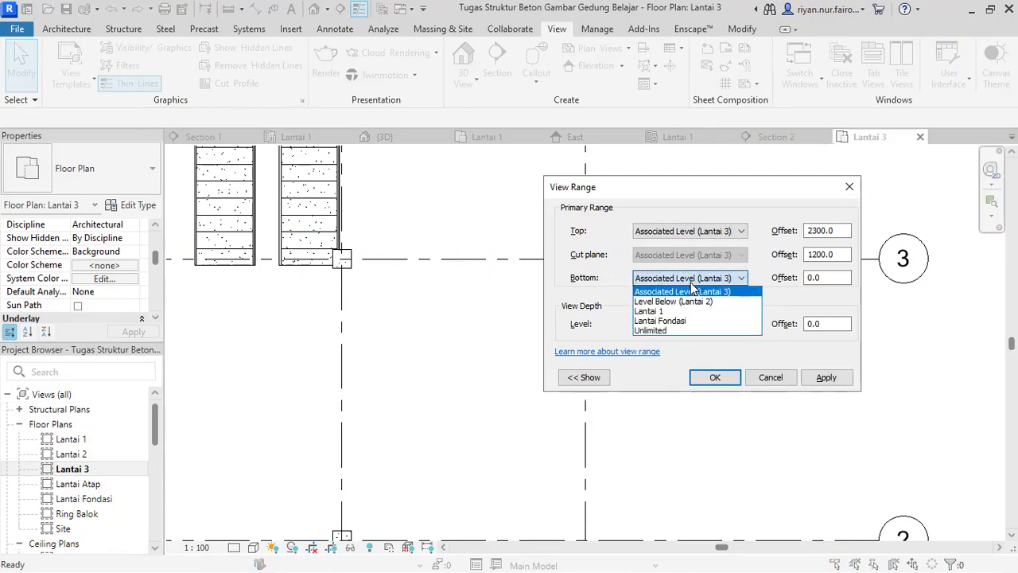
{"action": "left_click", "coordinate": [674, 301]}
{"action": "left_click", "coordinate": [688, 324]}
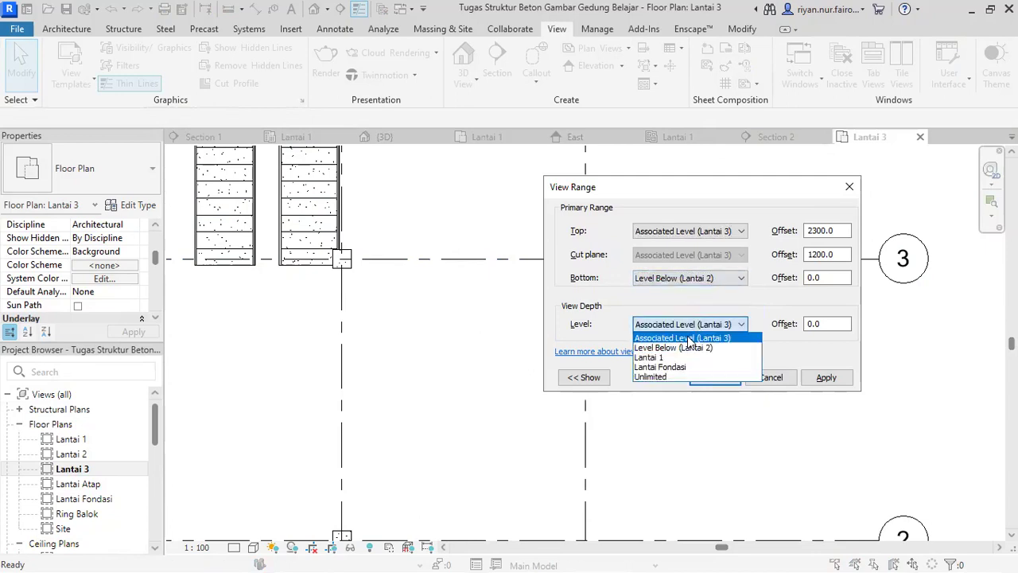
{"action": "left_click", "coordinate": [683, 342]}
{"action": "left_click", "coordinate": [695, 326]}
{"action": "left_click", "coordinate": [693, 348]}
{"action": "left_click", "coordinate": [825, 381]}
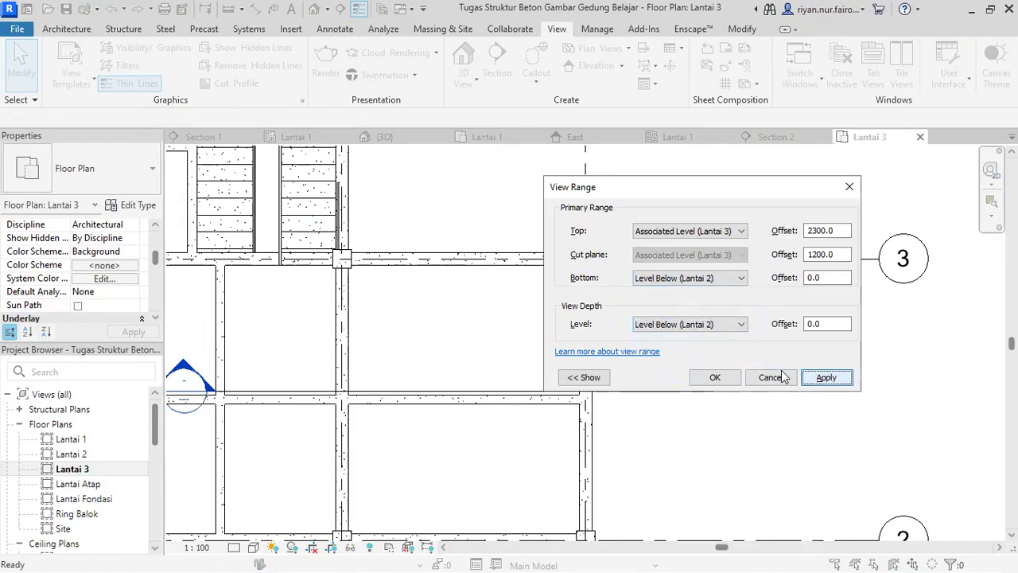
{"action": "left_click", "coordinate": [715, 377]}
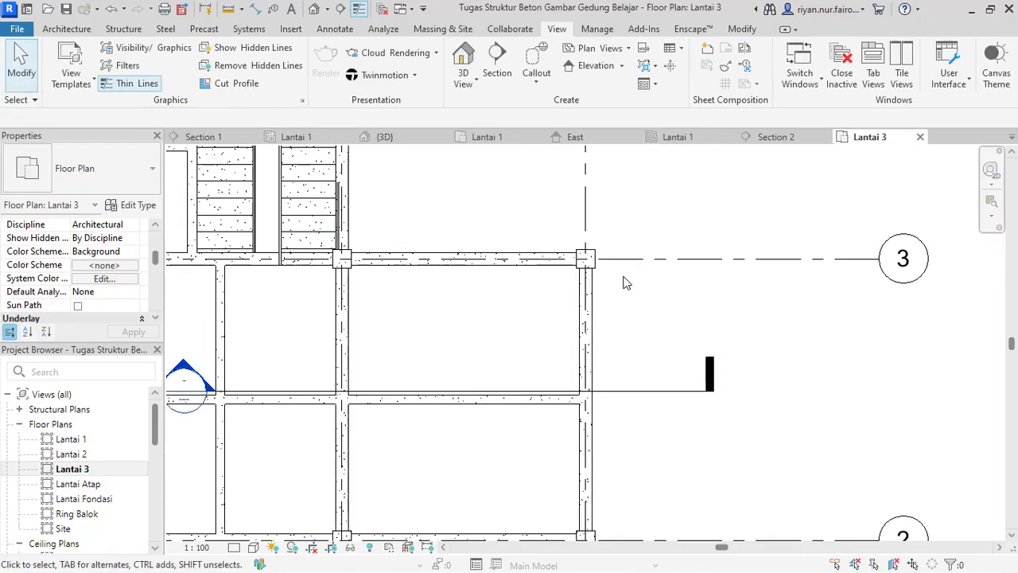
Examine the beams and columns of the outer bay between grids 2 and 3 in the Lantai 3 floor plan
{"action": "scroll", "coordinate": [625, 280], "scroll_direction": "down", "scroll_amount": 4}
{"action": "scroll", "coordinate": [575, 234], "scroll_direction": "up", "scroll_amount": 4}
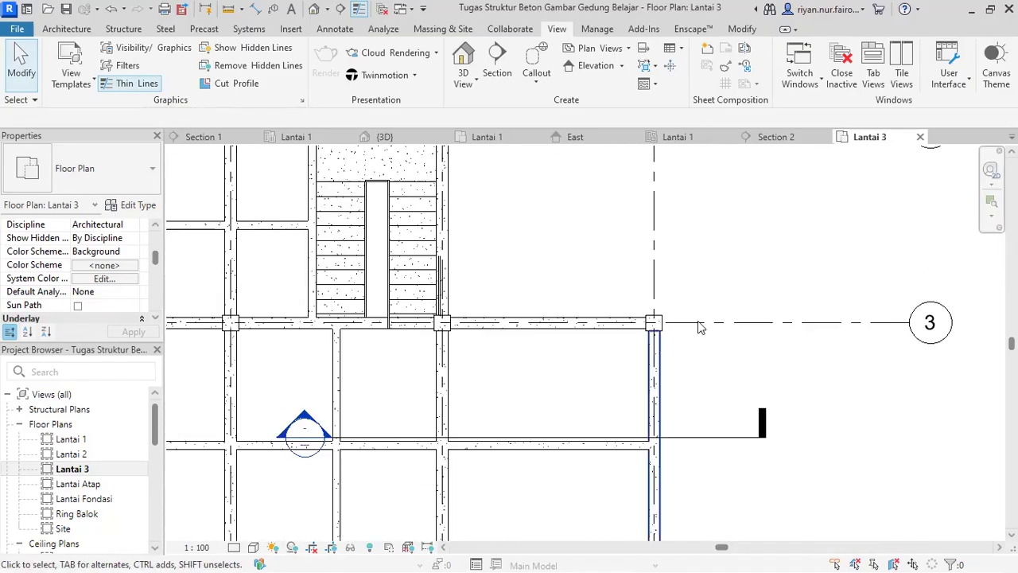
{"action": "scroll", "coordinate": [619, 318], "scroll_direction": "up", "scroll_amount": 3}
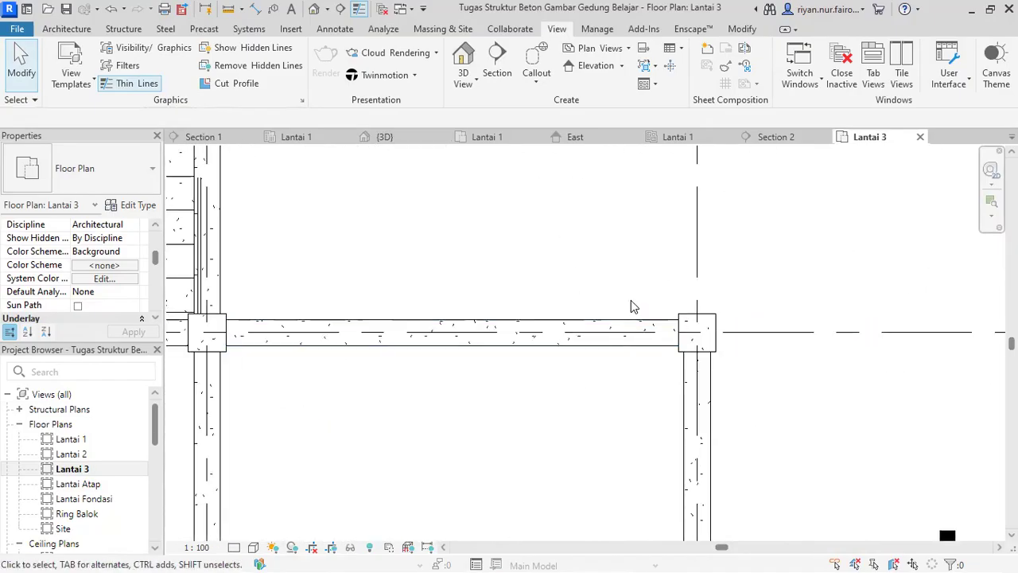
{"action": "scroll", "coordinate": [631, 300], "scroll_direction": "down", "scroll_amount": 6}
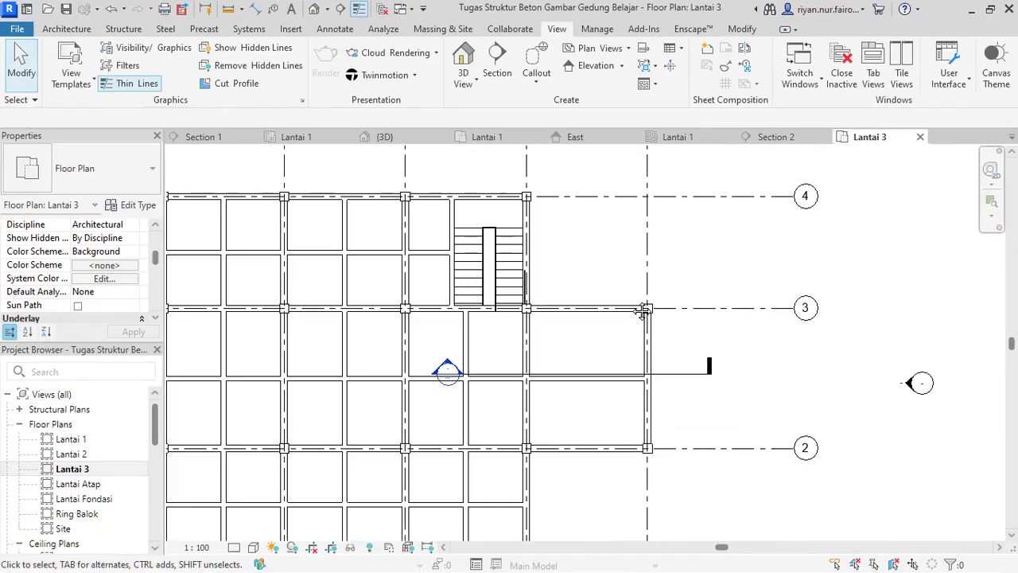
{"action": "scroll", "coordinate": [617, 287], "scroll_direction": "up", "scroll_amount": 2}
{"action": "scroll", "coordinate": [563, 357], "scroll_direction": "up", "scroll_amount": 3}
{"action": "scroll", "coordinate": [566, 356], "scroll_direction": "down", "scroll_amount": 2}
{"action": "middle_click_drag", "start_coordinate": [571, 355], "coordinate": [547, 337]}
{"action": "scroll", "coordinate": [535, 332], "scroll_direction": "up", "scroll_amount": 1}
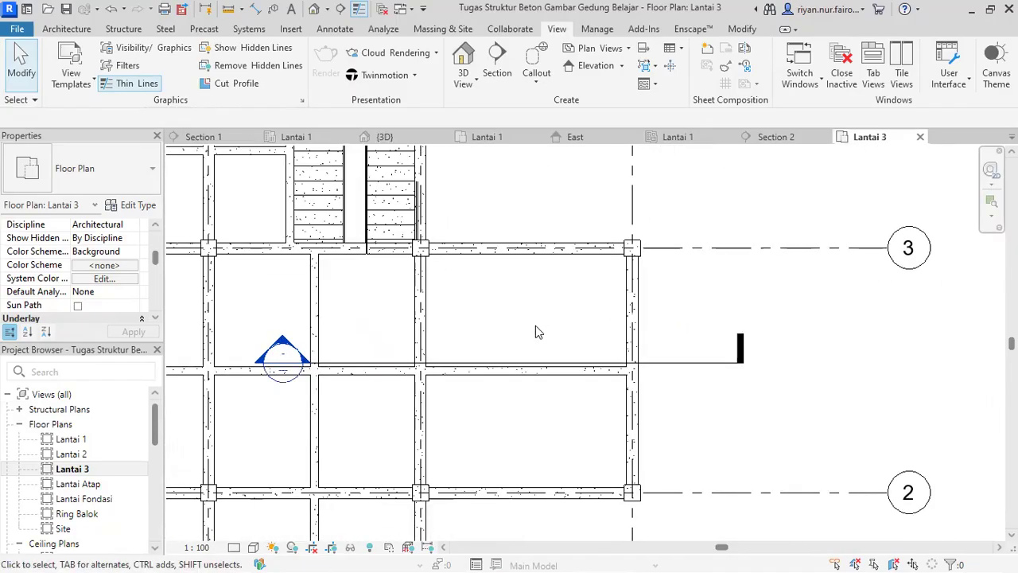
Start a roof by footprint on the Lantai 3 plan with the roof type Roof_Generic-125mm
{"action": "left_click", "coordinate": [90, 29]}
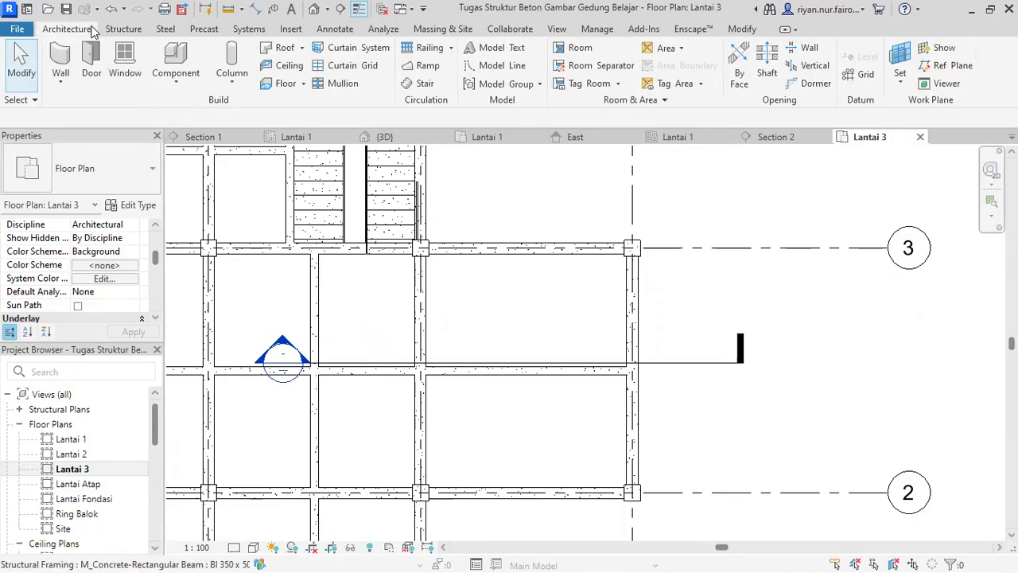
{"action": "left_click", "coordinate": [303, 49]}
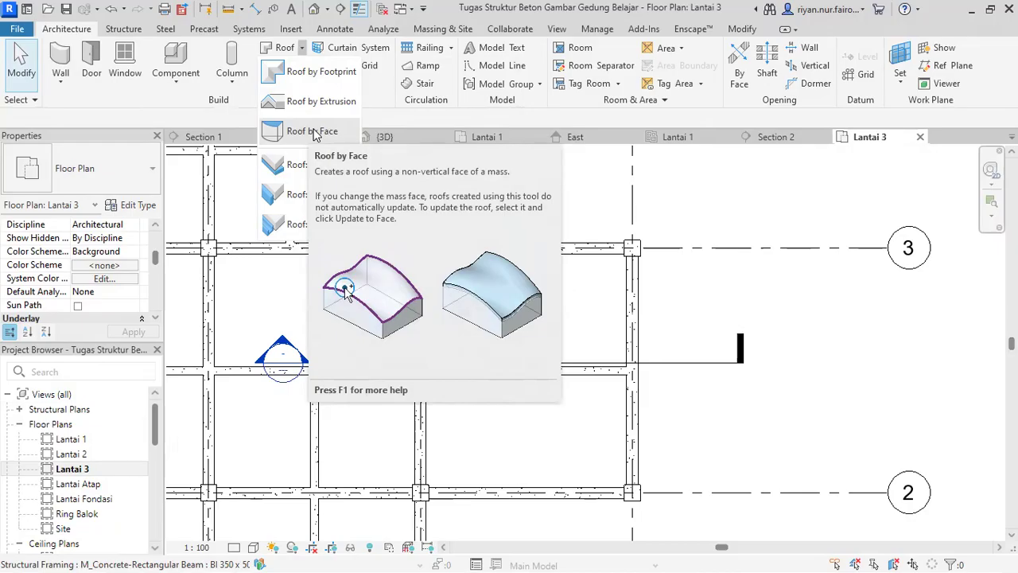
{"action": "left_click", "coordinate": [316, 75]}
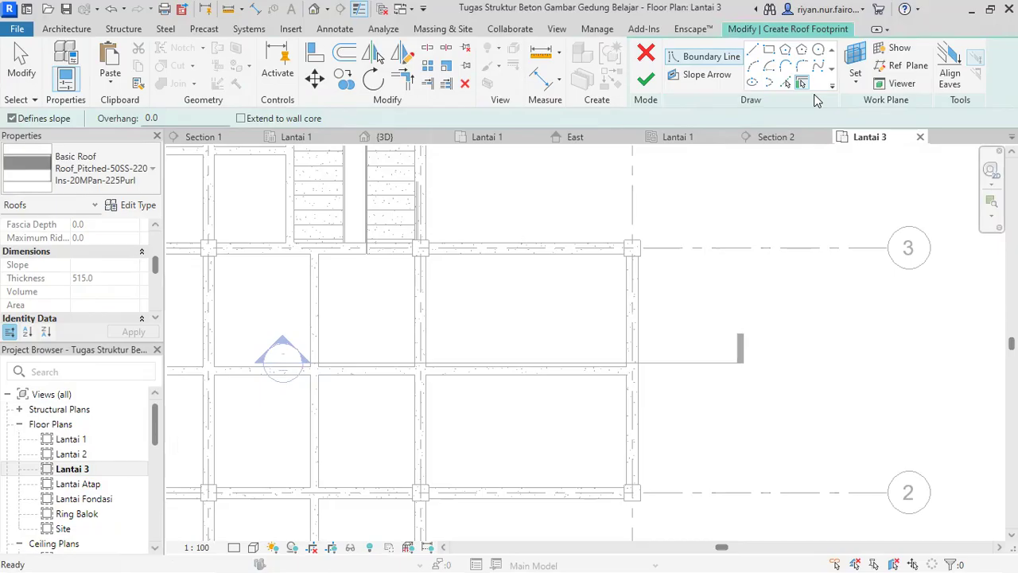
{"action": "left_click", "coordinate": [111, 177]}
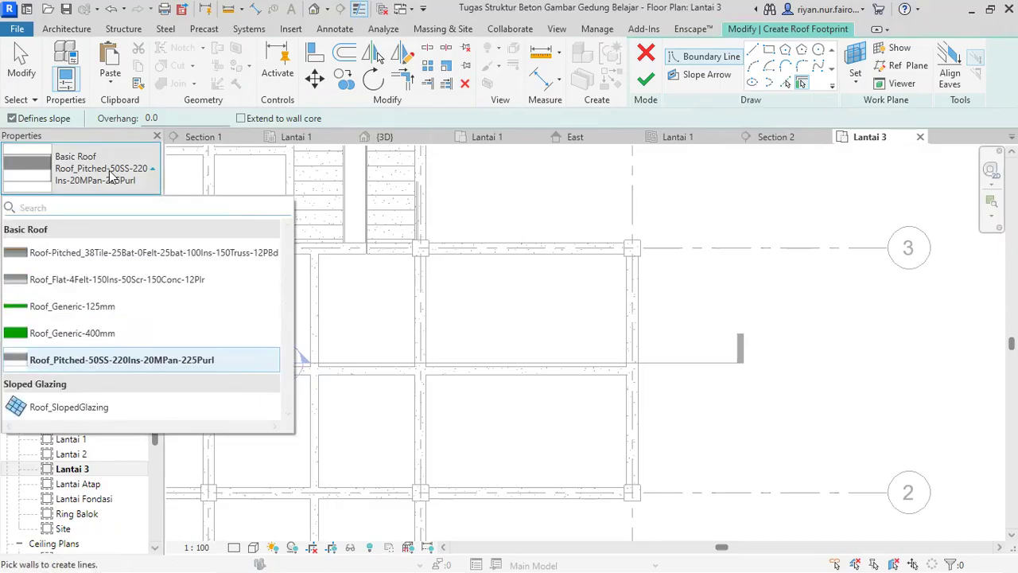
{"action": "left_click", "coordinate": [83, 312]}
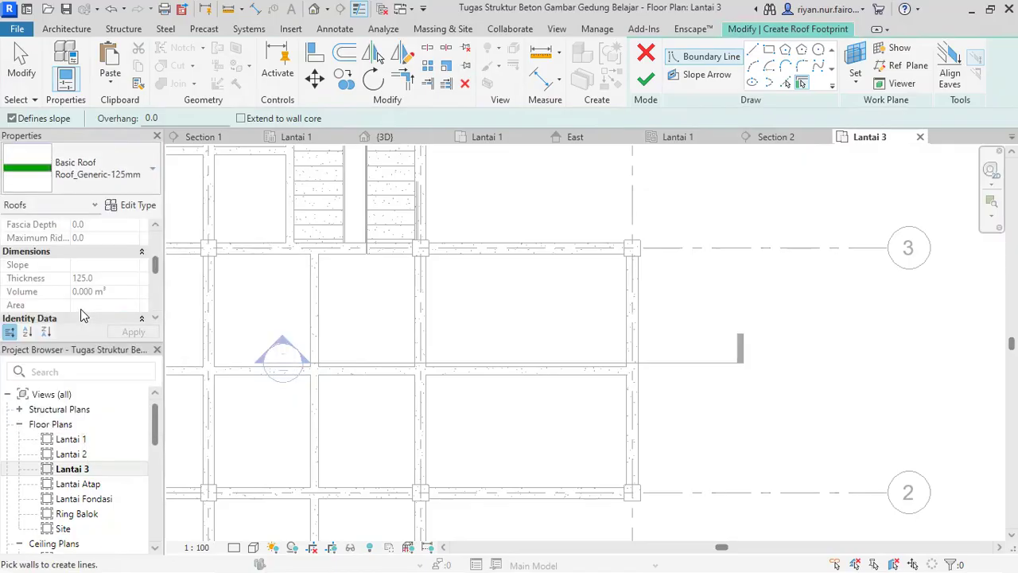
Sketch a rectangular roof boundary around the bay between grids 2 and 3, snapped to the outer column corners
{"action": "left_click", "coordinate": [769, 50]}
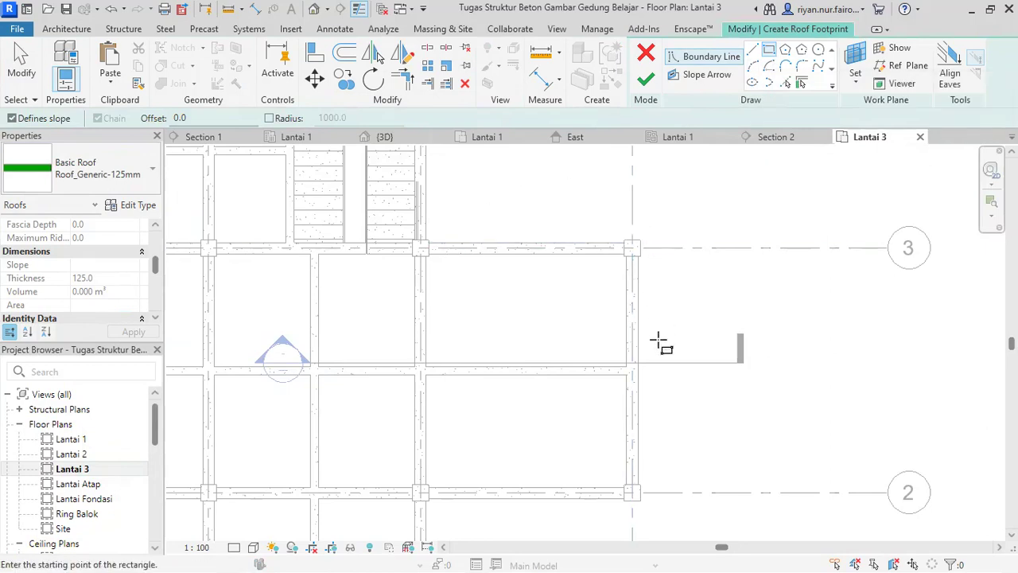
{"action": "scroll", "coordinate": [477, 230], "scroll_direction": "up", "scroll_amount": 3}
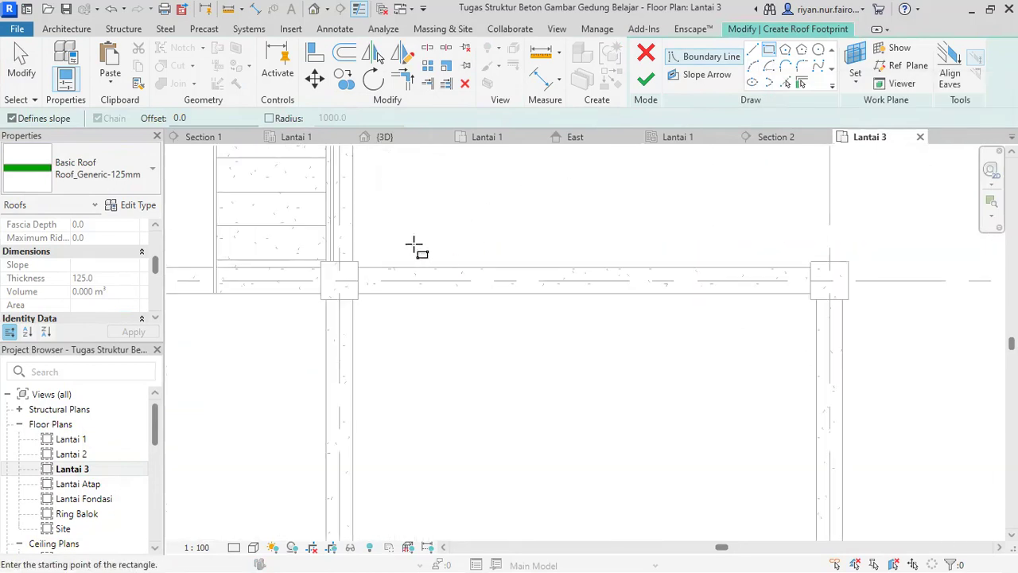
{"action": "scroll", "coordinate": [374, 246], "scroll_direction": "up", "scroll_amount": 2}
{"action": "scroll", "coordinate": [364, 288], "scroll_direction": "up", "scroll_amount": 2}
{"action": "left_click", "coordinate": [359, 289]}
{"action": "scroll", "coordinate": [548, 346], "scroll_direction": "down", "scroll_amount": 3}
{"action": "scroll", "coordinate": [631, 215], "scroll_direction": "down", "scroll_amount": 3}
{"action": "scroll", "coordinate": [644, 292], "scroll_direction": "up", "scroll_amount": 5}
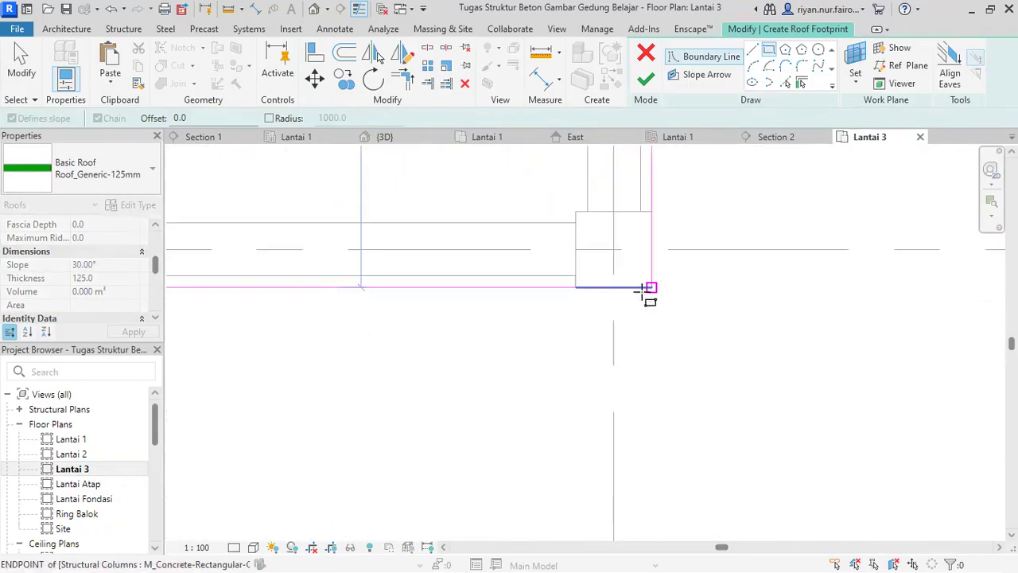
{"action": "left_click", "coordinate": [652, 288]}
Add boundary lines offset 1000 mm outward from the rectangle's three outer edges, leaving out the edge facing the main building
{"action": "scroll", "coordinate": [398, 355], "scroll_direction": "down", "scroll_amount": 3}
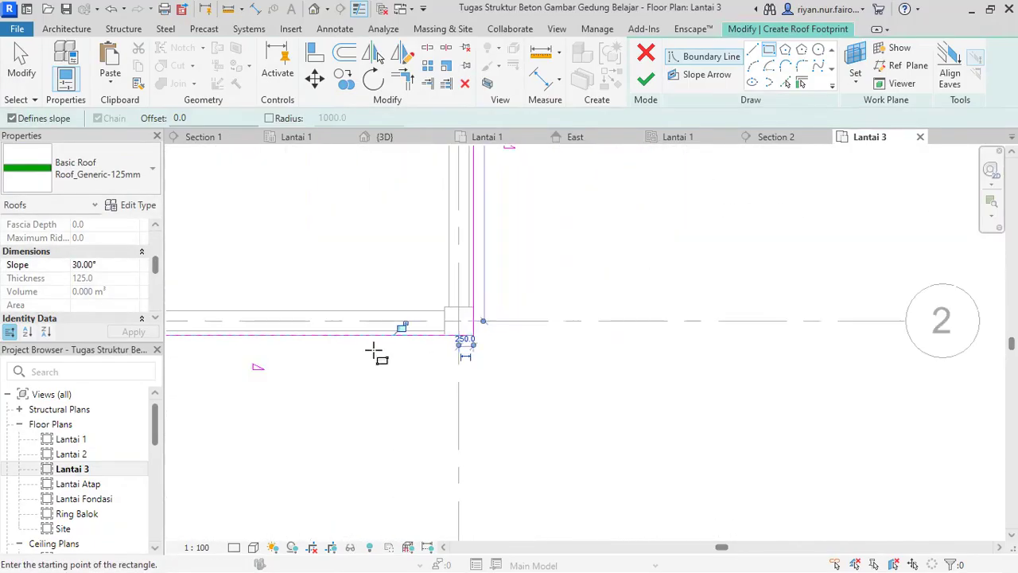
{"action": "scroll", "coordinate": [401, 269], "scroll_direction": "down", "scroll_amount": 3}
{"action": "middle_click_drag", "start_coordinate": [420, 265], "coordinate": [459, 475]}
{"action": "scroll", "coordinate": [451, 263], "scroll_direction": "up", "scroll_amount": 3}
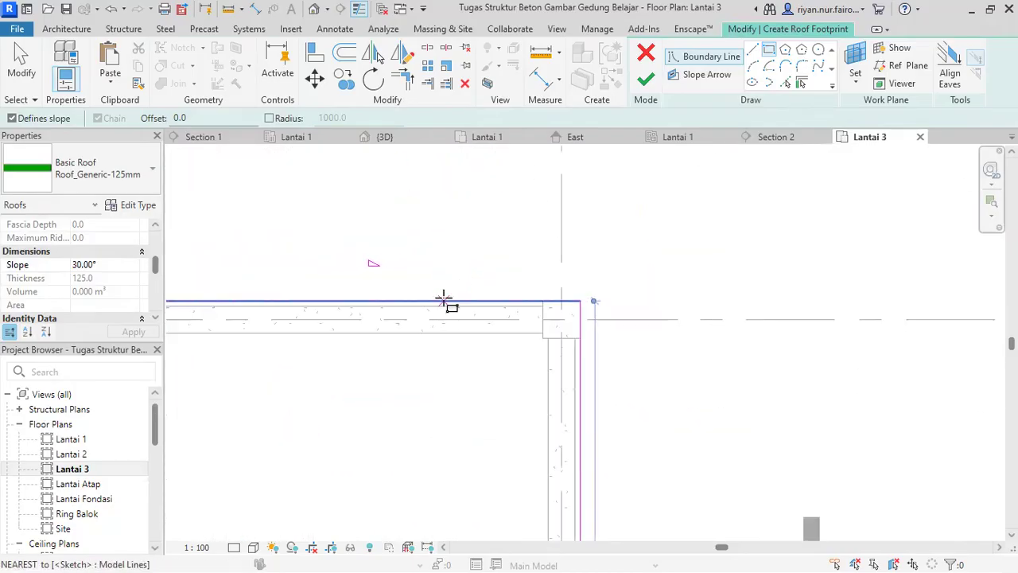
{"action": "scroll", "coordinate": [524, 258], "scroll_direction": "down", "scroll_amount": 3}
{"action": "mouse_move", "coordinate": [586, 357]}
{"action": "middle_mouse_down"}
{"action": "mouse_move", "coordinate": [548, 366]}
{"action": "mouse_move", "coordinate": [538, 318]}
{"action": "middle_mouse_up"}
{"action": "scroll", "coordinate": [538, 318], "scroll_direction": "up", "scroll_amount": 3}
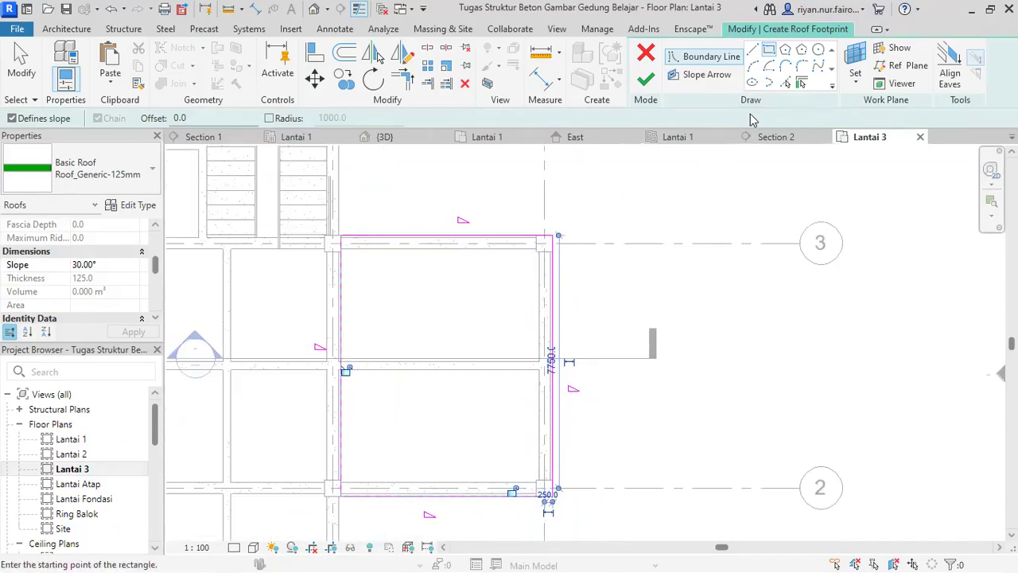
{"action": "left_click", "coordinate": [784, 84]}
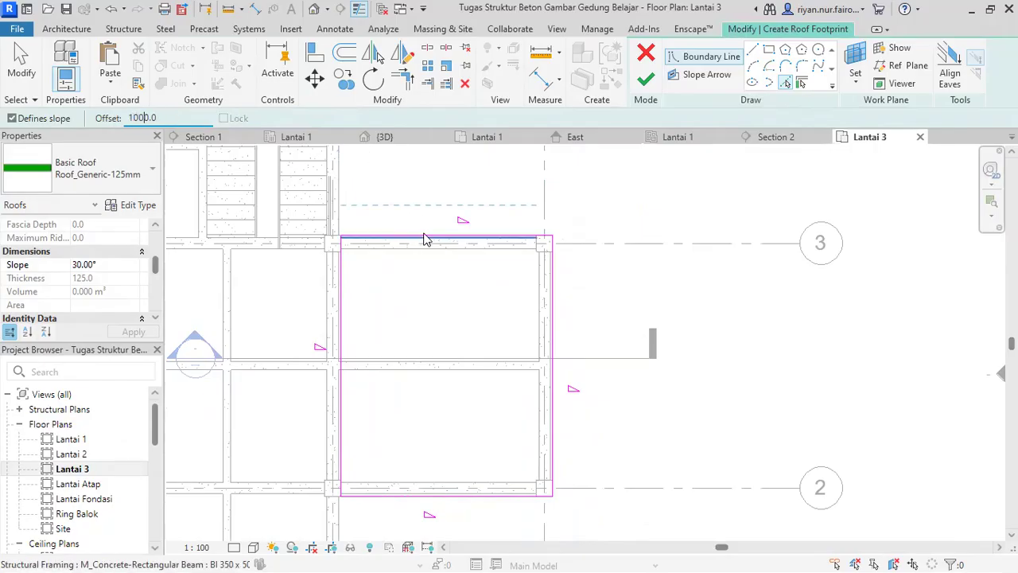
{"action": "scroll", "coordinate": [477, 274], "scroll_direction": "up", "scroll_amount": 3}
{"action": "middle_click_drag", "start_coordinate": [550, 227], "coordinate": [528, 319]}
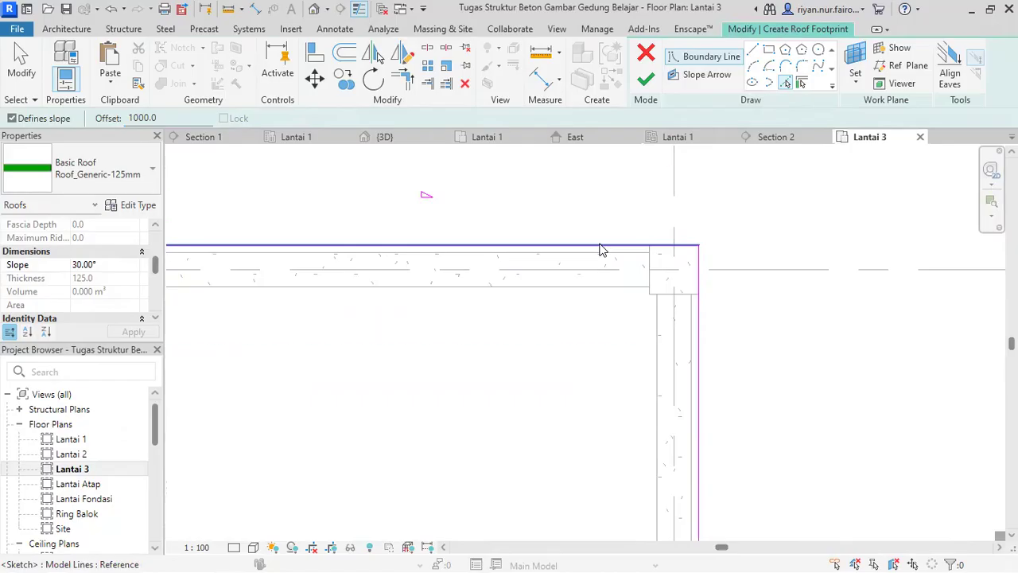
{"action": "left_click", "coordinate": [698, 311]}
{"action": "scroll", "coordinate": [698, 311], "scroll_direction": "down", "scroll_amount": 4}
{"action": "middle_click_drag", "start_coordinate": [698, 314], "coordinate": [711, 142]}
{"action": "scroll", "coordinate": [682, 440], "scroll_direction": "up", "scroll_amount": 3}
{"action": "left_click", "coordinate": [705, 310]}
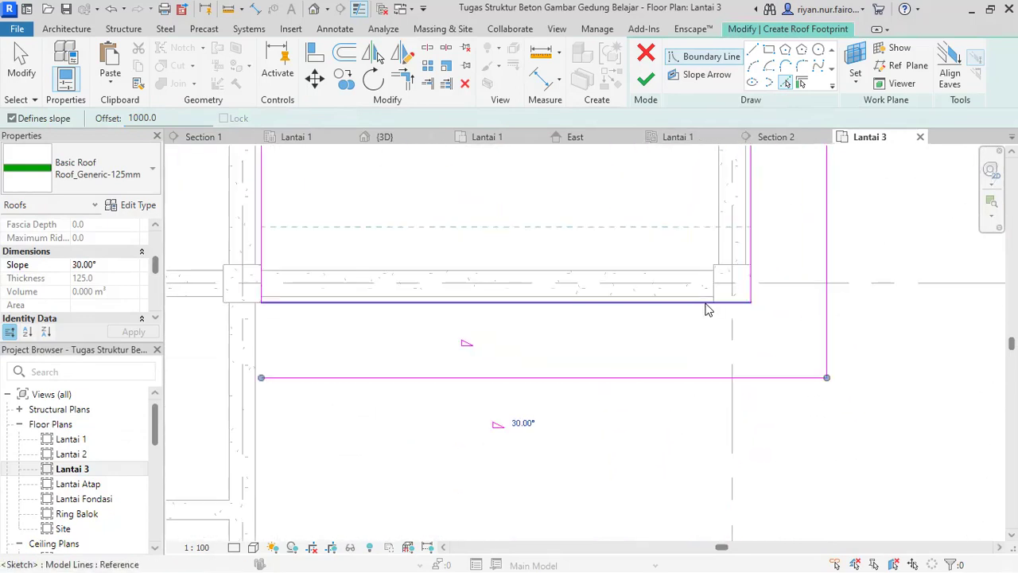
{"action": "key", "text": "Escape"}
Extend both ends of the boundary line facing the main building to meet the offset overhang lines
{"action": "left_click", "coordinate": [263, 245]}
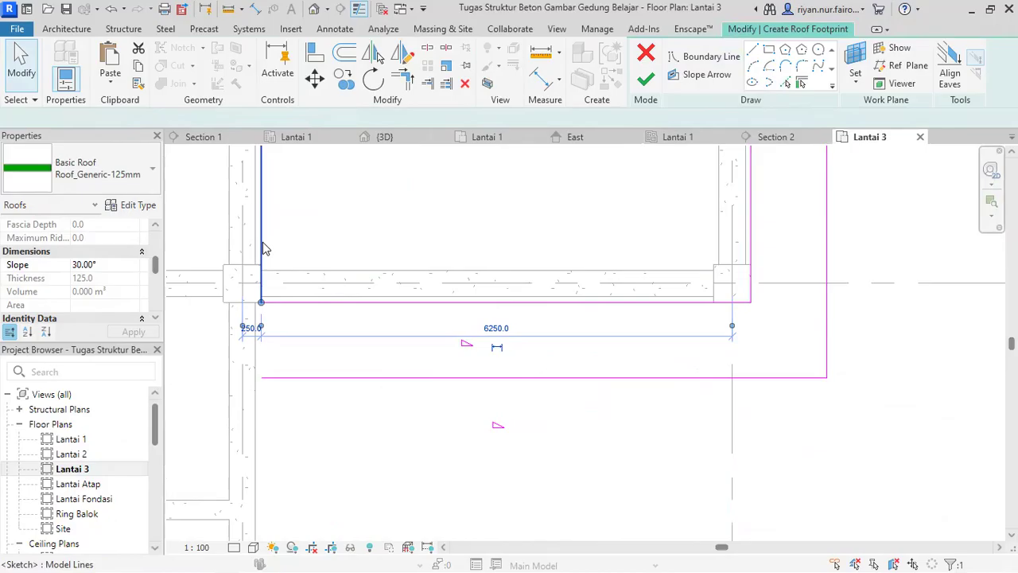
{"action": "left_click_drag", "start_coordinate": [263, 299], "coordinate": [262, 379]}
{"action": "left_click", "coordinate": [369, 221]}
{"action": "scroll", "coordinate": [418, 191], "scroll_direction": "down", "scroll_amount": 3}
{"action": "middle_click_drag", "start_coordinate": [418, 189], "coordinate": [447, 541]}
{"action": "scroll", "coordinate": [402, 425], "scroll_direction": "up", "scroll_amount": 3}
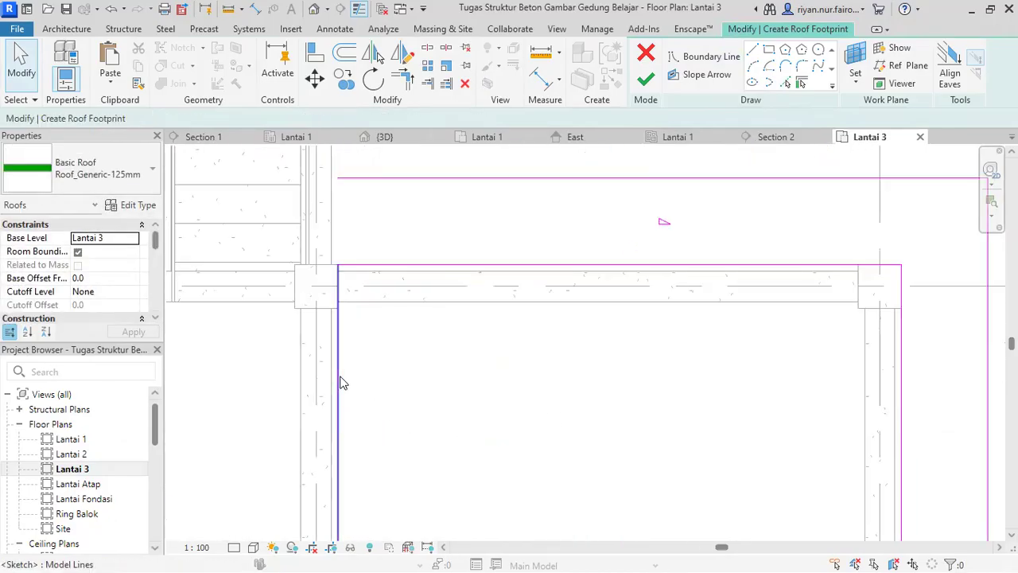
{"action": "left_click", "coordinate": [341, 381]}
{"action": "left_click_drag", "start_coordinate": [331, 213], "coordinate": [337, 178]}
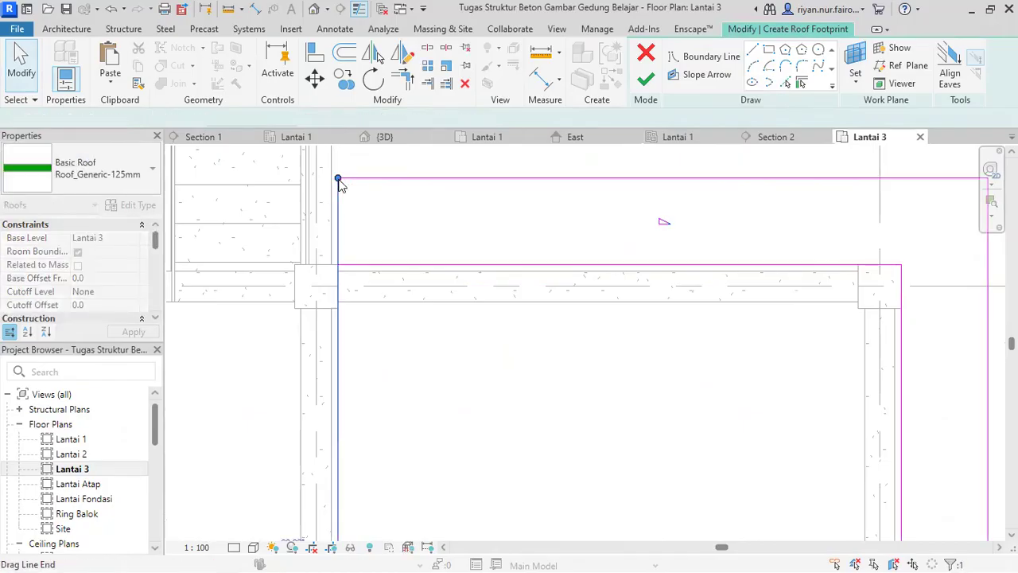
Delete the three inner rectangle lines so that only the outer overhang boundary and the building-side line remain
{"action": "scroll", "coordinate": [524, 308], "scroll_direction": "down", "scroll_amount": 5}
{"action": "left_click", "coordinate": [569, 302]}
{"action": "left_click", "coordinate": [570, 301]}
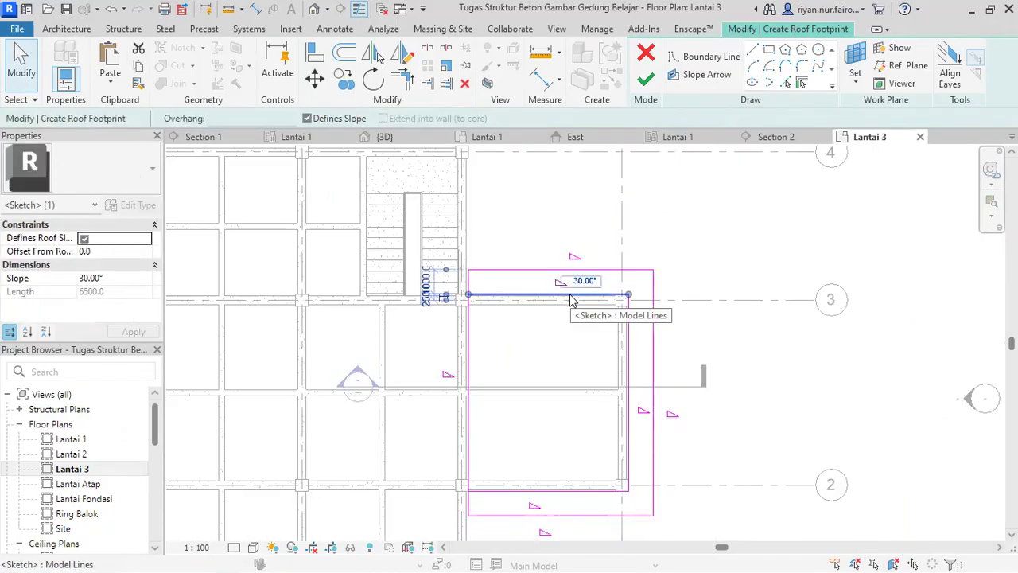
{"action": "left_click", "coordinate": [602, 324]}
{"action": "left_click", "coordinate": [625, 342]}
{"action": "left_click", "coordinate": [559, 475]}
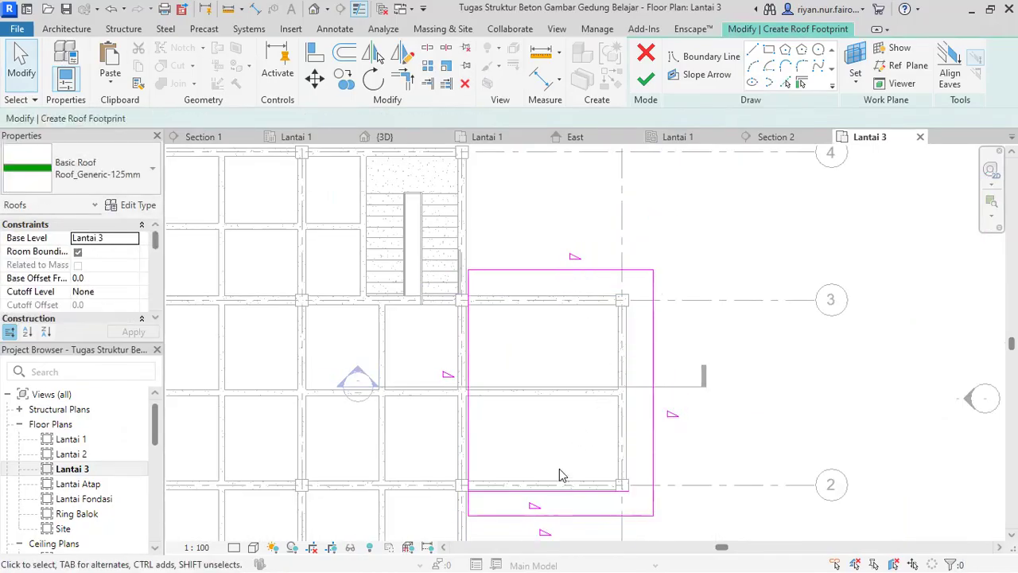
{"action": "left_click", "coordinate": [554, 477]}
{"action": "scroll", "coordinate": [552, 445], "scroll_direction": "down", "scroll_amount": 4}
{"action": "middle_click_drag", "start_coordinate": [549, 365], "coordinate": [530, 250]}
{"action": "scroll", "coordinate": [532, 276], "scroll_direction": "up", "scroll_amount": 5}
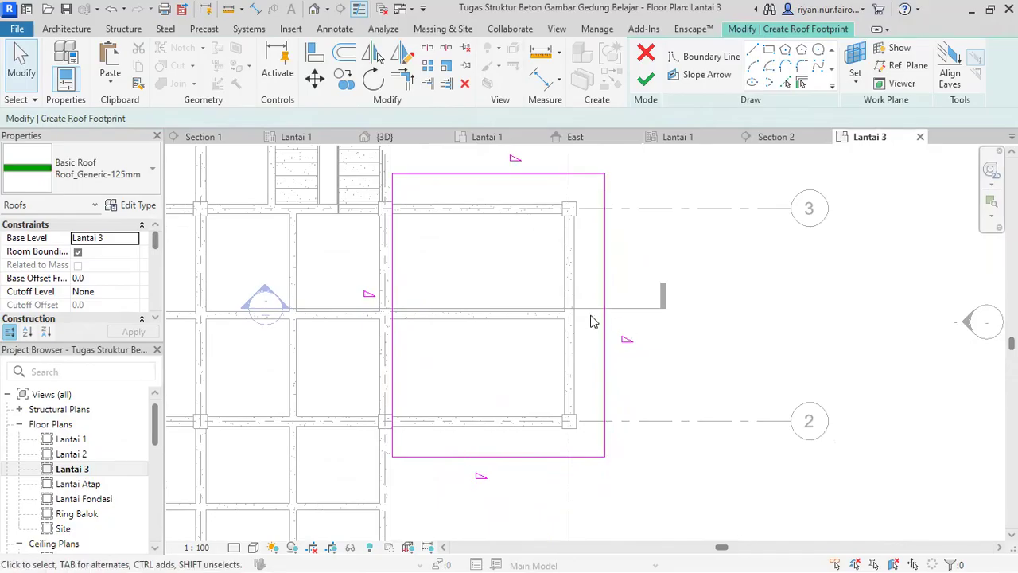
Turn off Defines Roof Slope for the boundary line facing the main building
{"action": "scroll", "coordinate": [381, 310], "scroll_direction": "up", "scroll_amount": 1}
{"action": "left_click", "coordinate": [392, 322]}
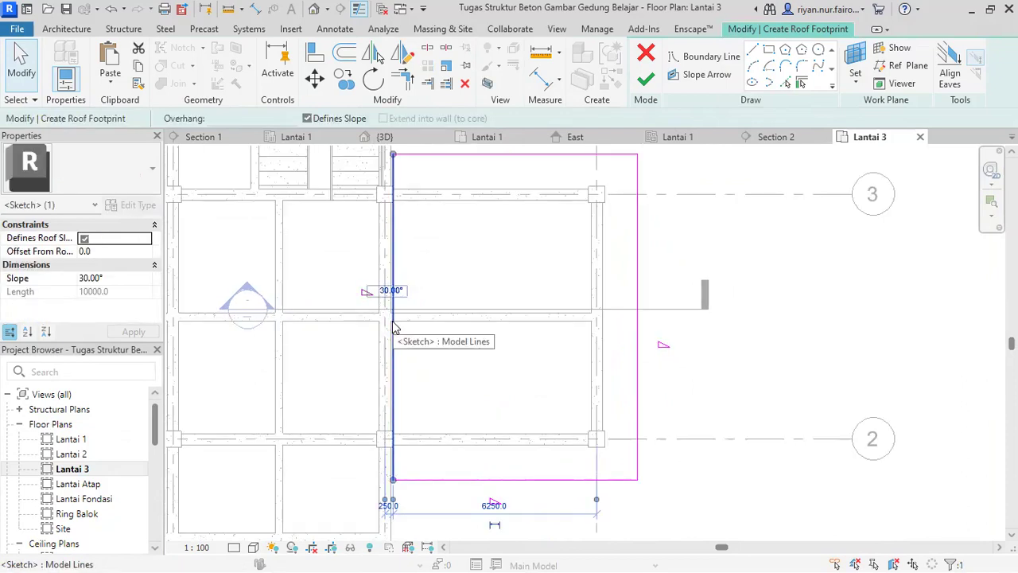
{"action": "left_click", "coordinate": [83, 238]}
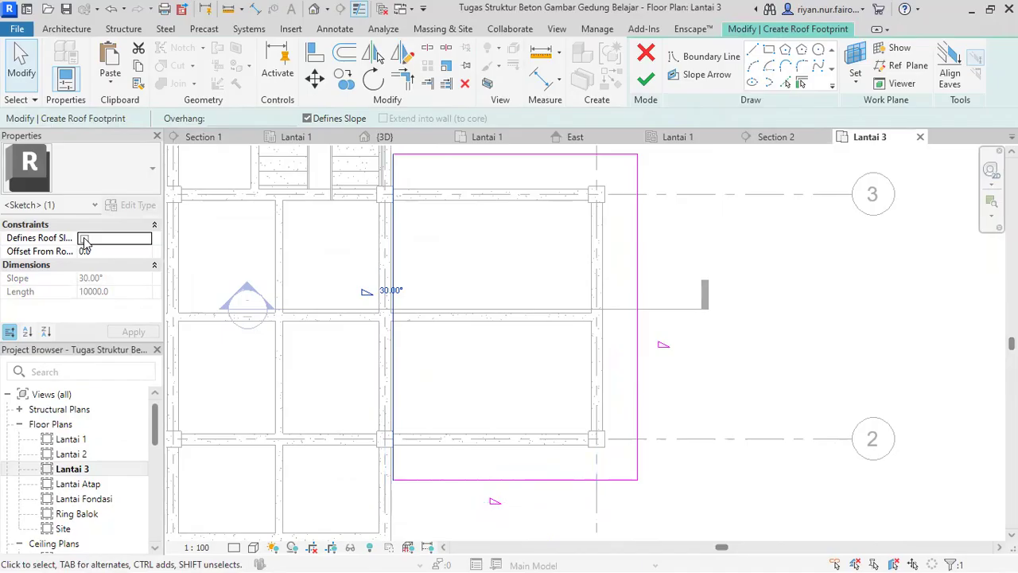
{"action": "left_click", "coordinate": [450, 263]}
{"action": "scroll", "coordinate": [450, 263], "scroll_direction": "down", "scroll_amount": 2}
{"action": "middle_click_drag", "start_coordinate": [484, 259], "coordinate": [461, 286]}
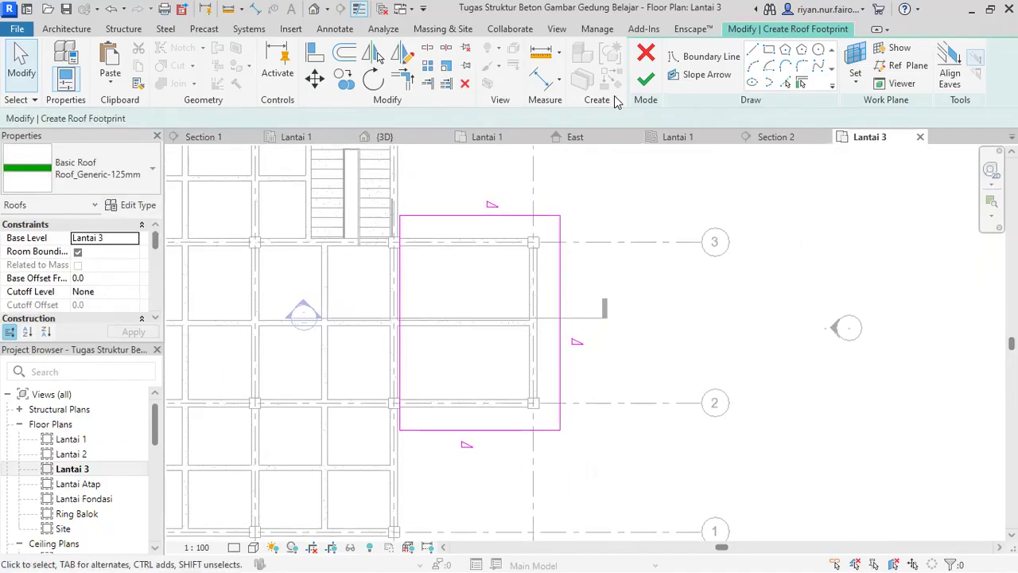
Finish the roof footprint and examine the new roof in the 3D view
{"action": "left_click", "coordinate": [645, 79]}
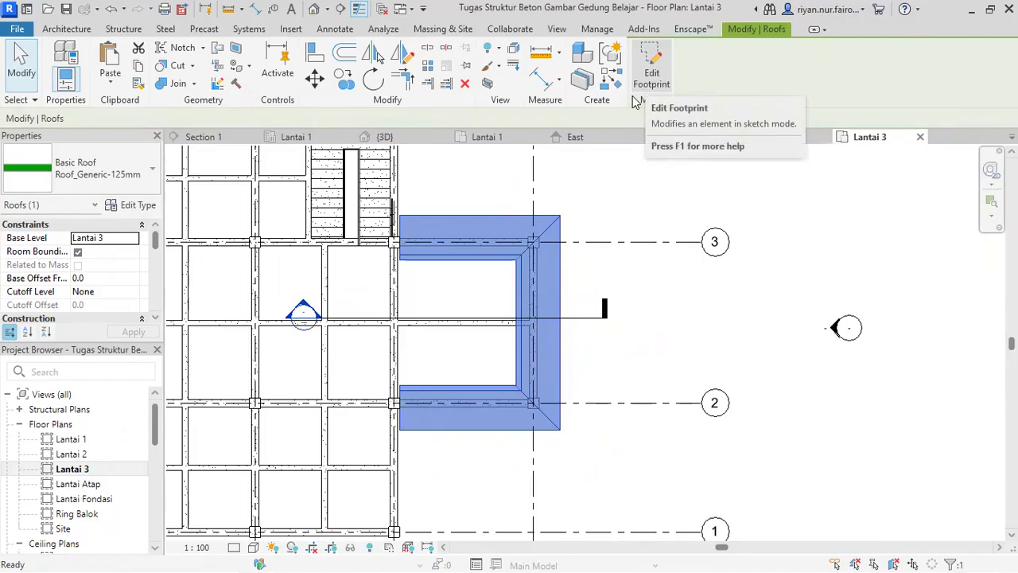
{"action": "left_click", "coordinate": [626, 178]}
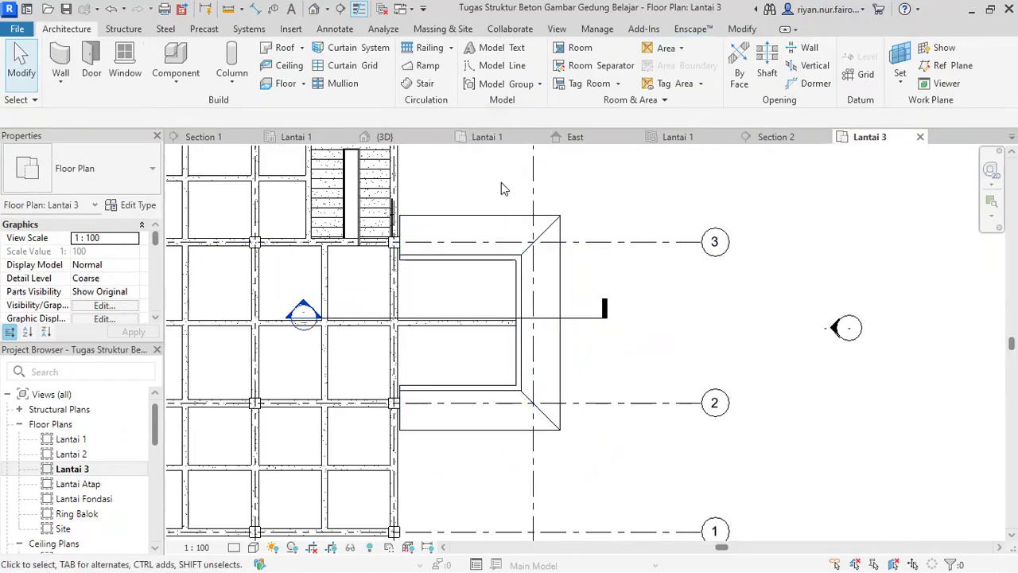
{"action": "left_click", "coordinate": [384, 136]}
{"action": "middle_click_drag", "start_coordinate": [527, 320], "coordinate": [737, 298], "text": "shift"}
{"action": "scroll", "coordinate": [835, 301], "scroll_direction": "up", "scroll_amount": 2}
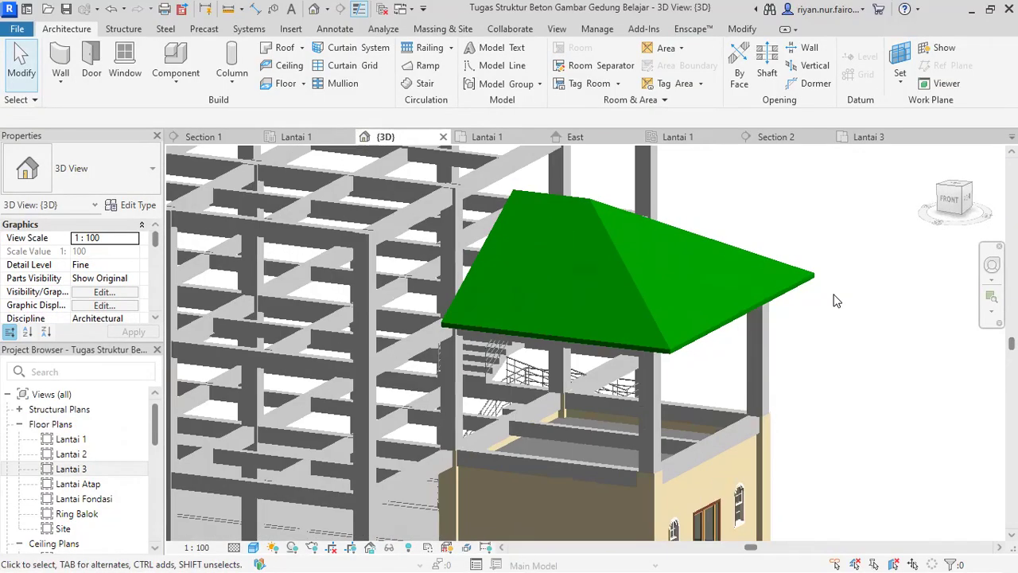
Assign the material Roofing, Tile to the roof type's structure layer, using its render appearance for shading
{"action": "left_click", "coordinate": [625, 258]}
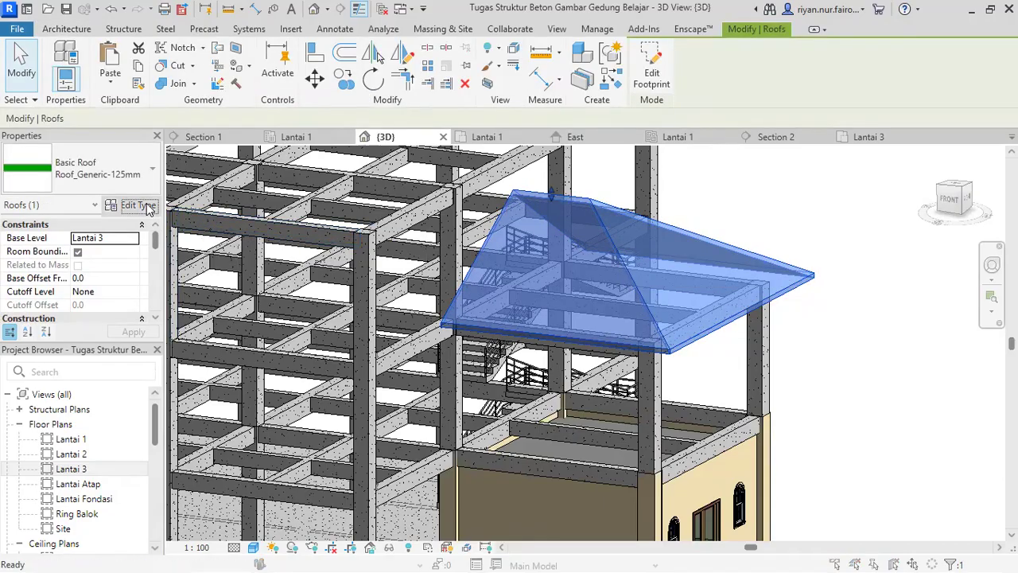
{"action": "left_click", "coordinate": [139, 205]}
{"action": "left_click", "coordinate": [657, 195]}
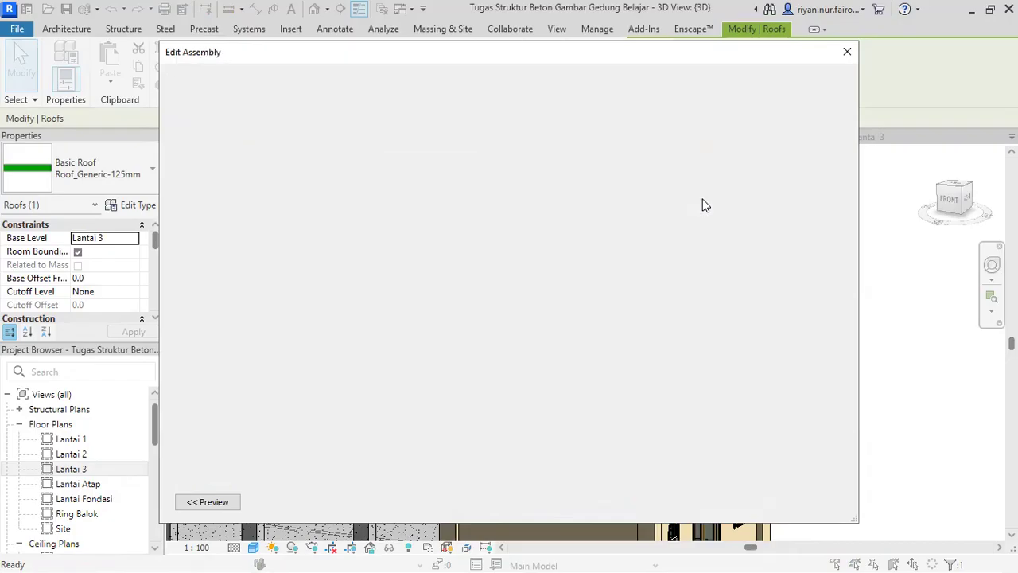
{"action": "left_click", "coordinate": [494, 197]}
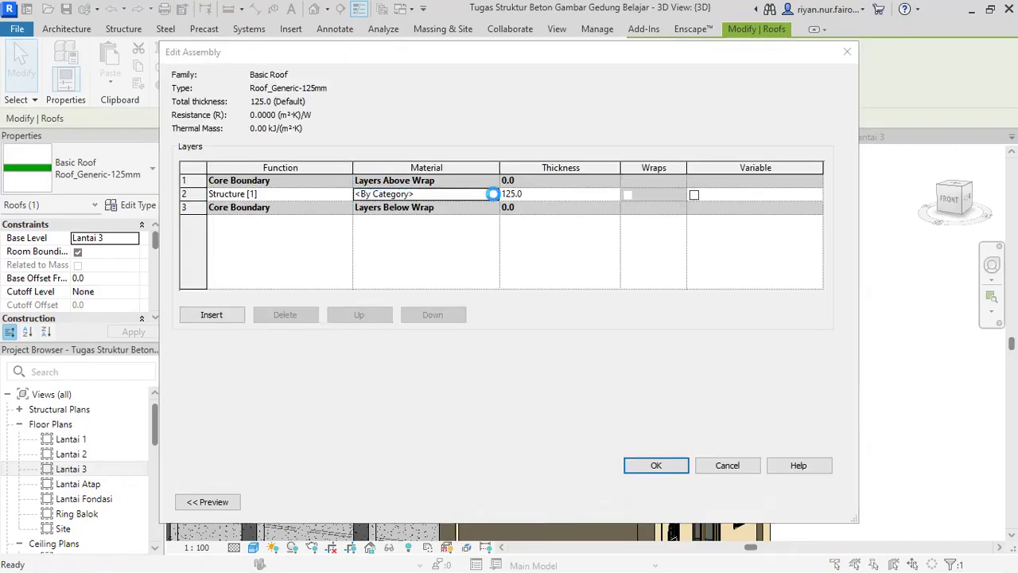
{"action": "left_click", "coordinate": [494, 195]}
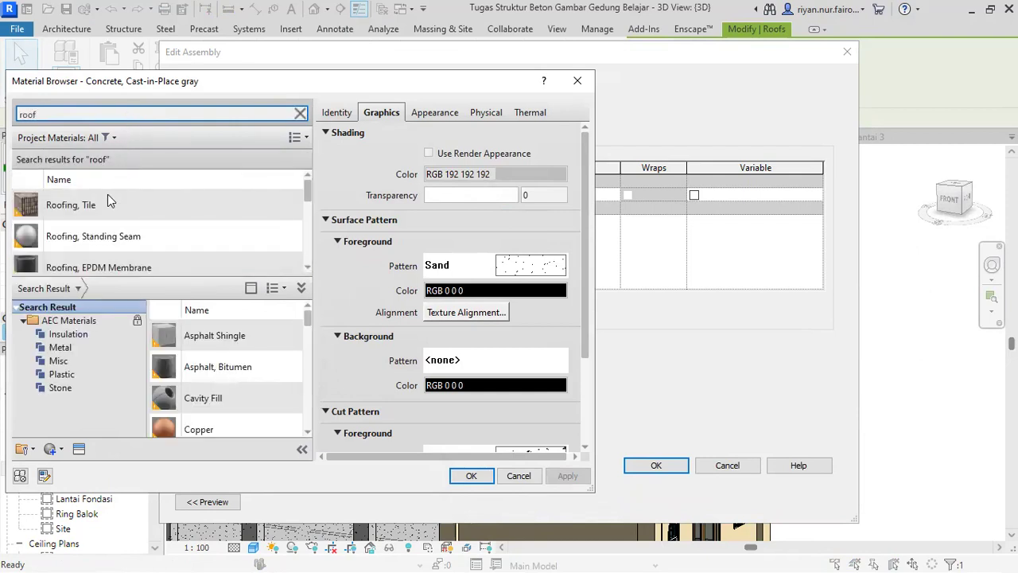
{"action": "left_click", "coordinate": [100, 204]}
{"action": "left_click", "coordinate": [428, 154]}
{"action": "left_click", "coordinate": [471, 475]}
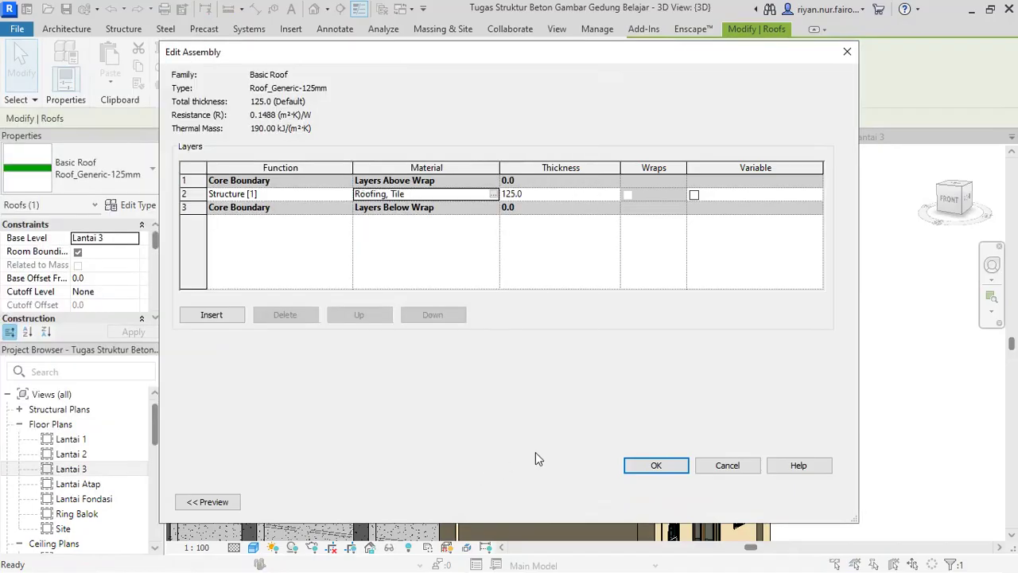
{"action": "left_click", "coordinate": [637, 466]}
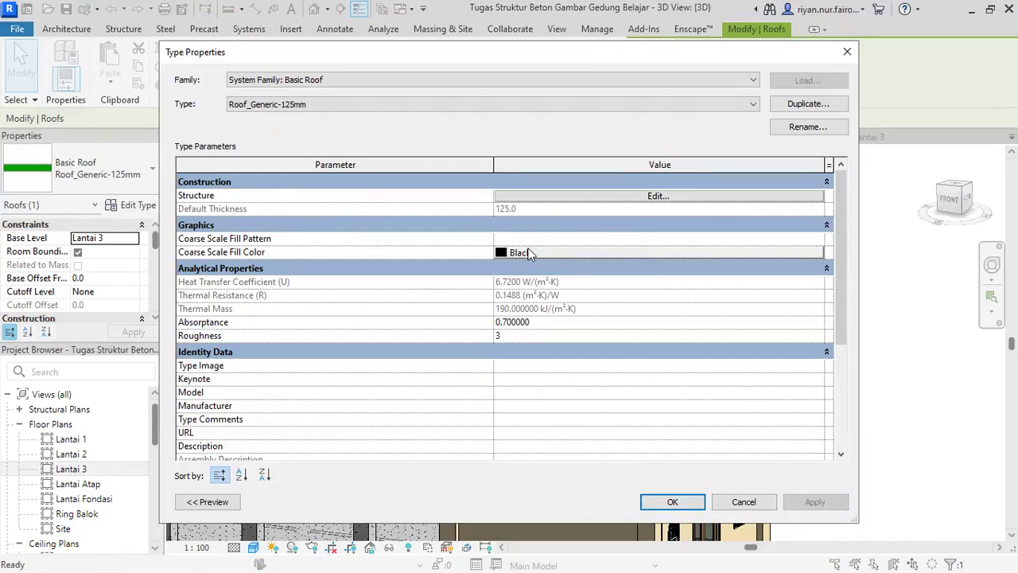
{"action": "left_click", "coordinate": [673, 501]}
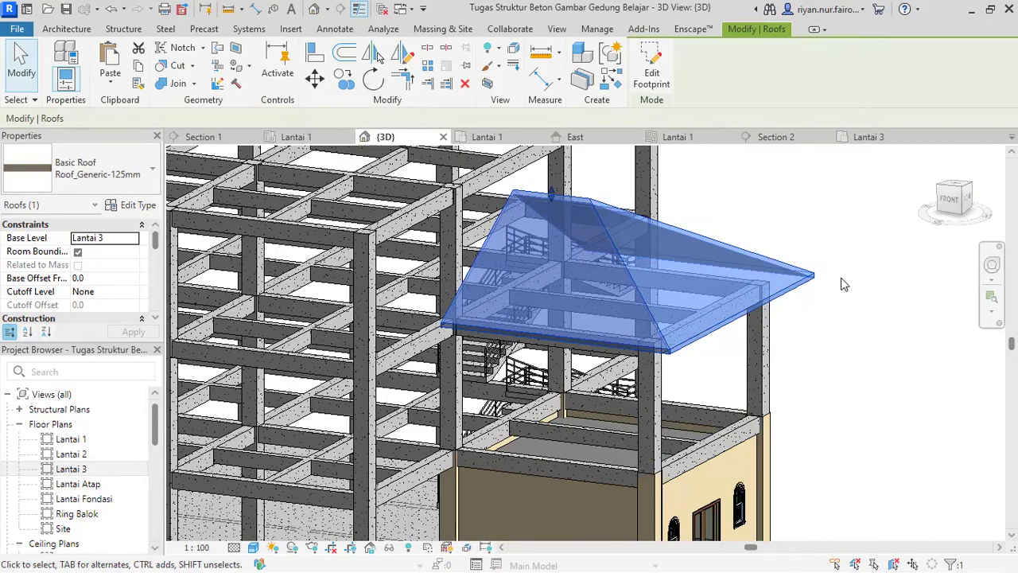
{"action": "left_click", "coordinate": [844, 284]}
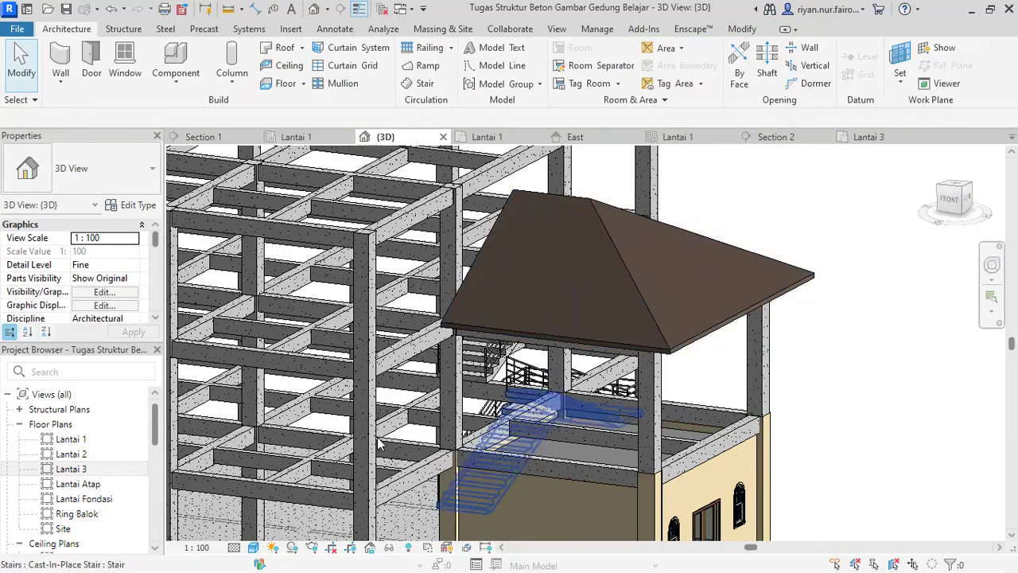
{"action": "scroll", "coordinate": [726, 272], "scroll_direction": "down", "scroll_amount": 3}
{"action": "middle_click_drag", "start_coordinate": [723, 271], "coordinate": [338, 481], "text": "shift"}
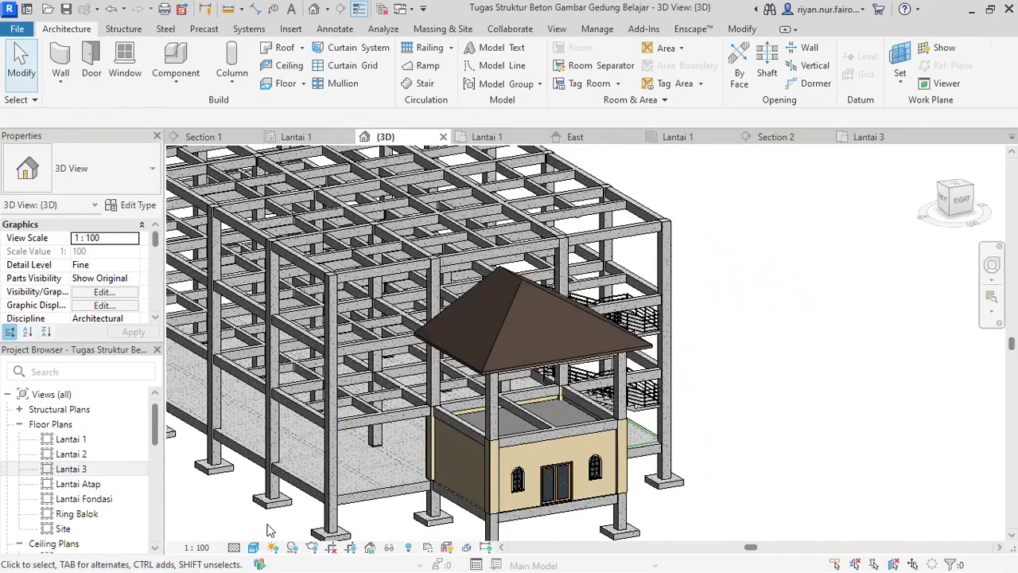
Save the project and display the 3D view in the Realistic visual style to check the roof tile texture up close
{"action": "left_click", "coordinate": [253, 547]}
{"action": "left_click", "coordinate": [266, 531]}
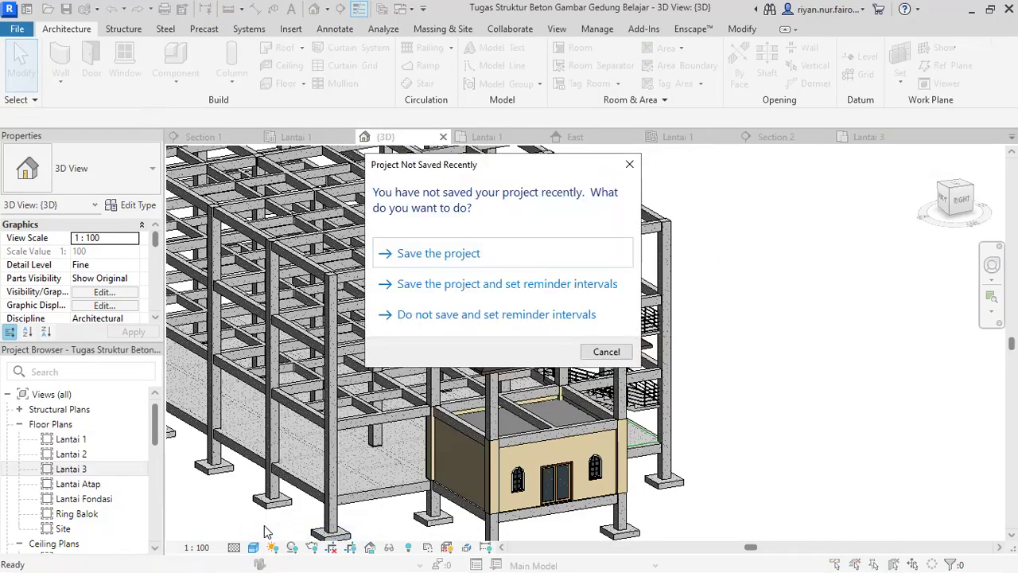
{"action": "left_click", "coordinate": [441, 255]}
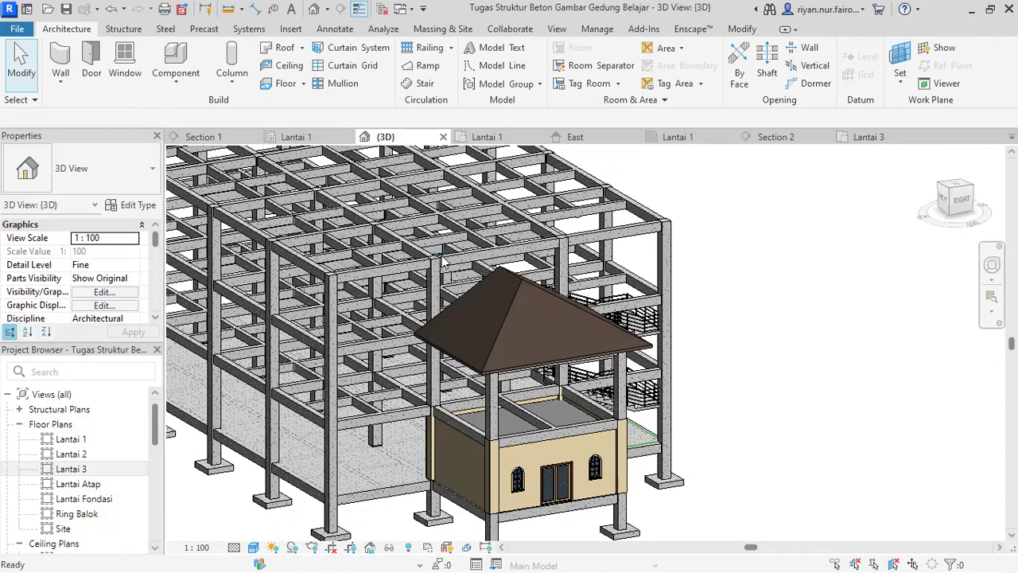
{"action": "scroll", "coordinate": [565, 391], "scroll_direction": "up", "scroll_amount": 2}
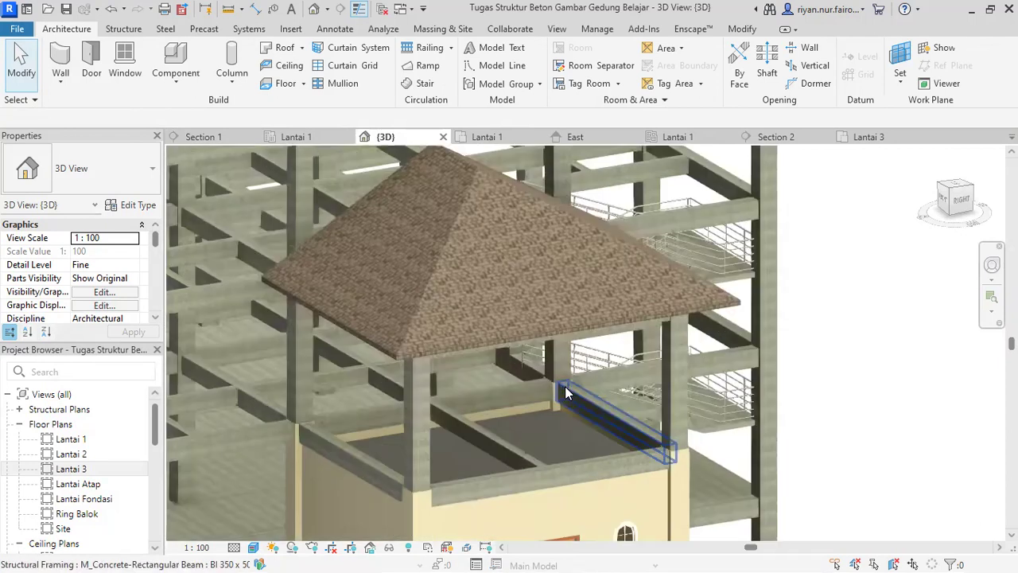
{"action": "scroll", "coordinate": [535, 310], "scroll_direction": "up", "scroll_amount": 4}
{"action": "scroll", "coordinate": [340, 359], "scroll_direction": "up", "scroll_amount": 3}
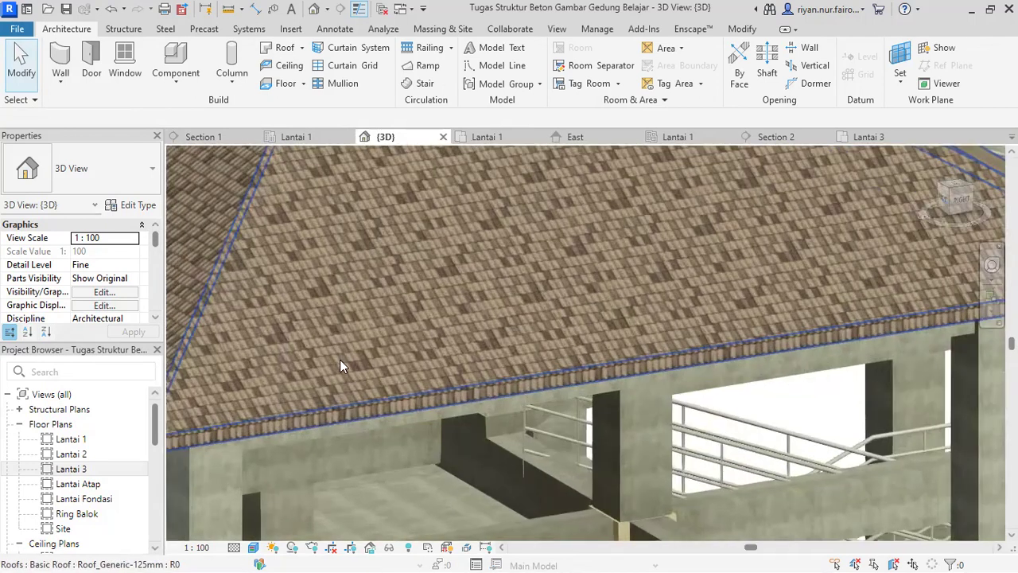
{"action": "scroll", "coordinate": [656, 462], "scroll_direction": "down", "scroll_amount": 3}
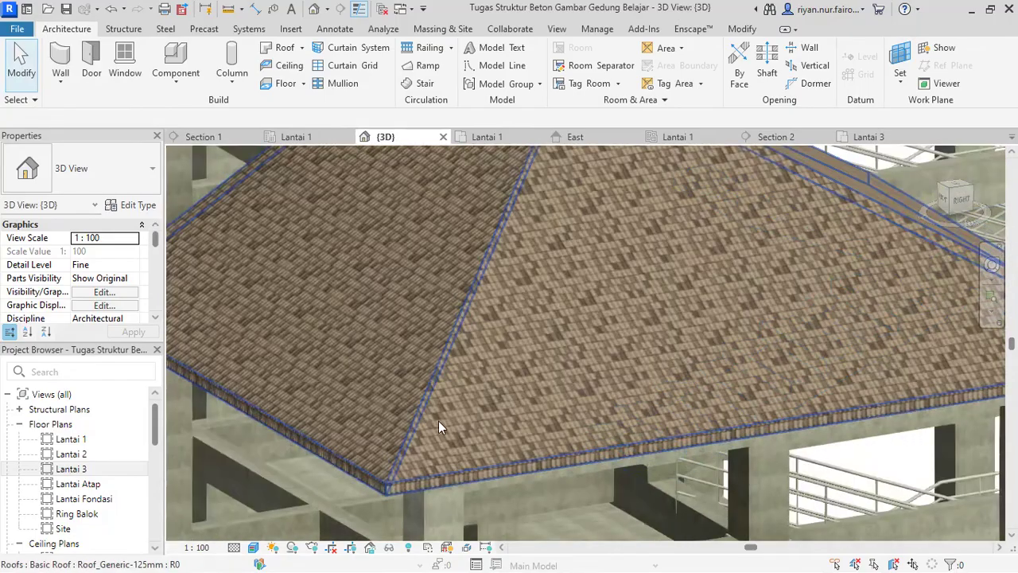
Set the thickness of the tiled roof type's structure layer to 50
{"action": "left_click", "coordinate": [395, 464]}
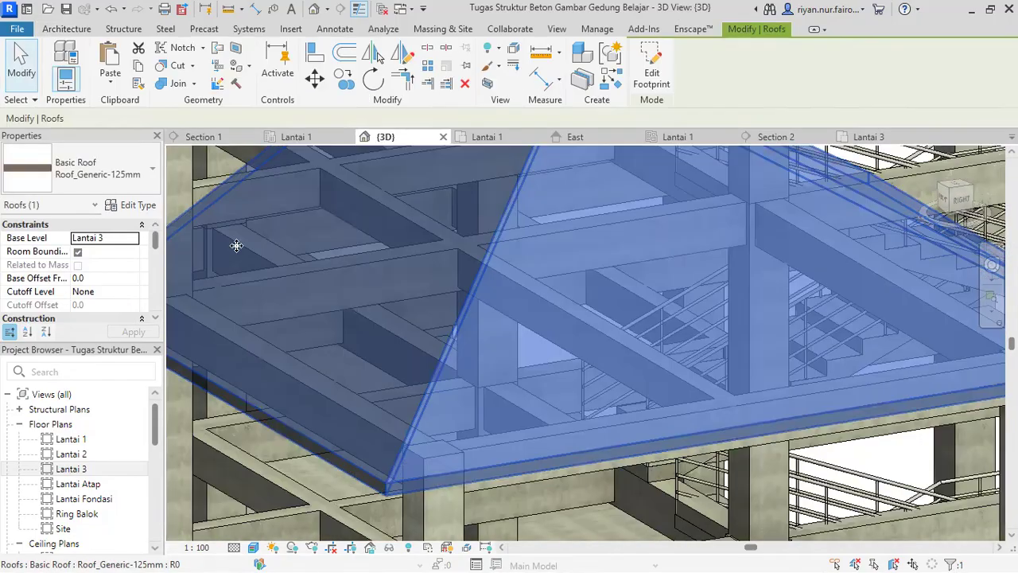
{"action": "left_click", "coordinate": [136, 205]}
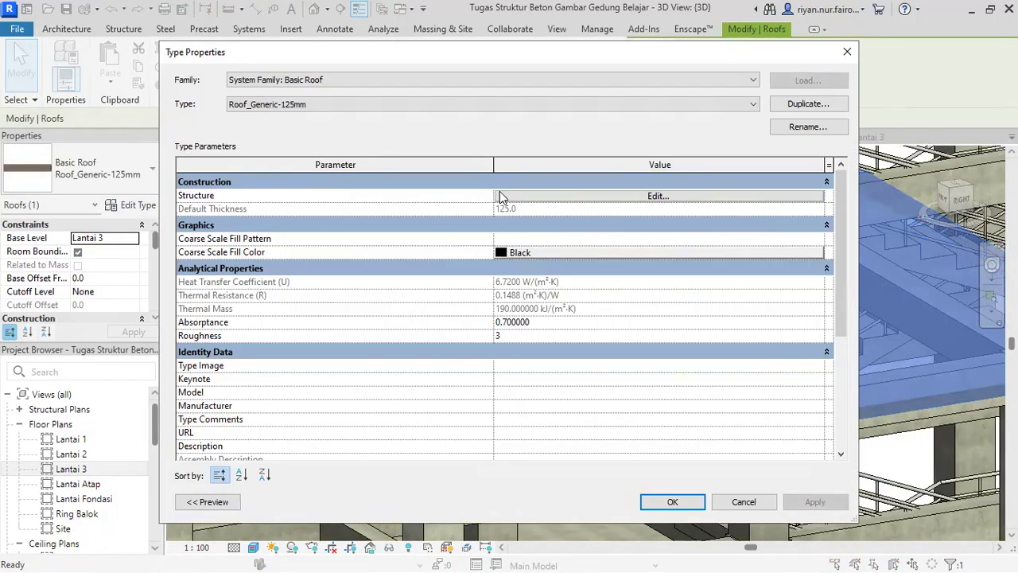
{"action": "left_click", "coordinate": [659, 196]}
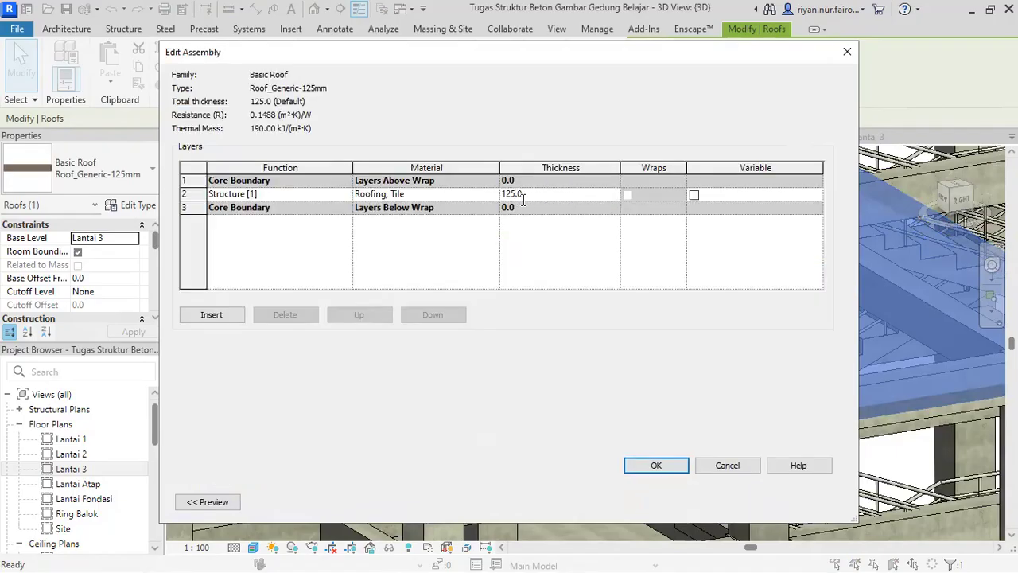
{"action": "key", "text": "BackSpace"}
{"action": "key", "text": "BackSpace"}
{"action": "type", "text": "50"}
Open the appearance image of the structure layer's Roofing, Tile material in the Texture Editor
{"action": "left_click", "coordinate": [493, 199]}
{"action": "left_click", "coordinate": [493, 196]}
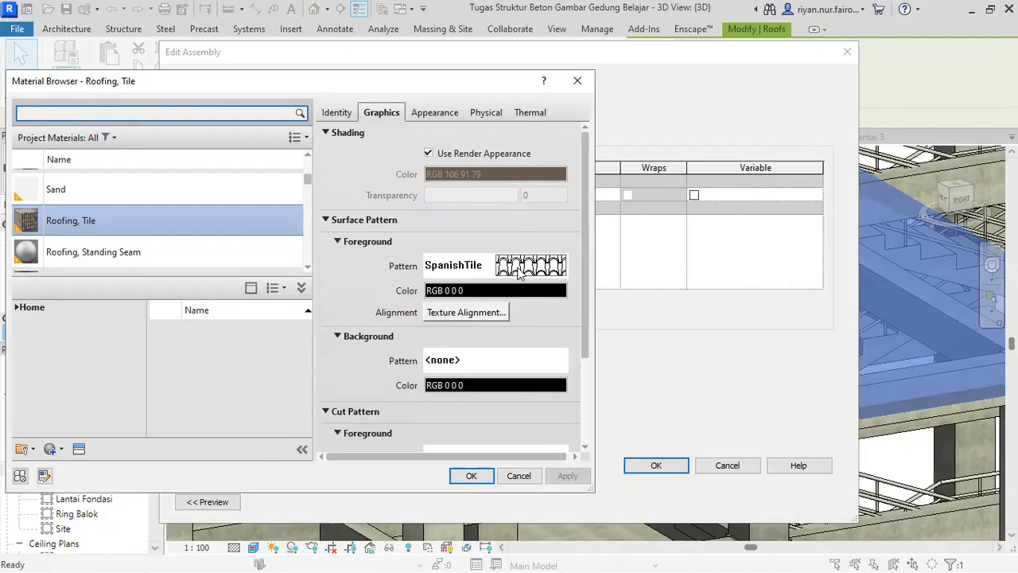
{"action": "left_click", "coordinate": [477, 112]}
{"action": "left_click", "coordinate": [529, 112]}
{"action": "left_click", "coordinate": [435, 112]}
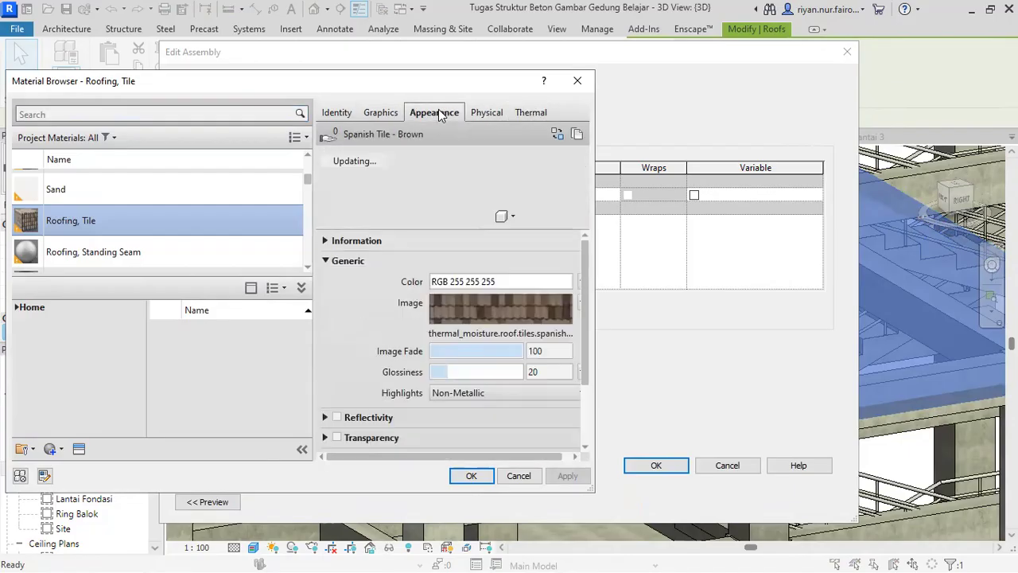
{"action": "left_click", "coordinate": [484, 311]}
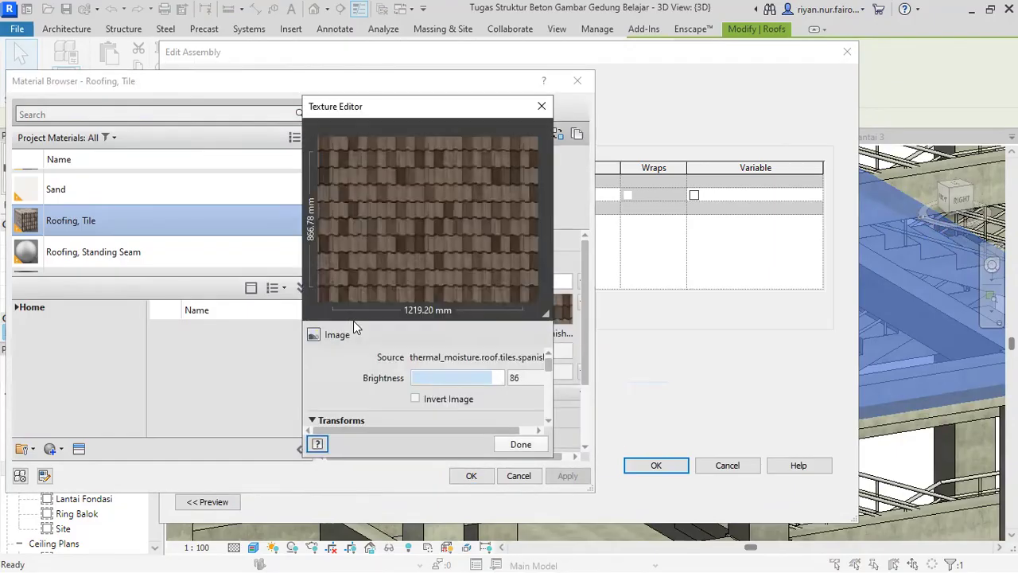
{"action": "left_click", "coordinate": [540, 107]}
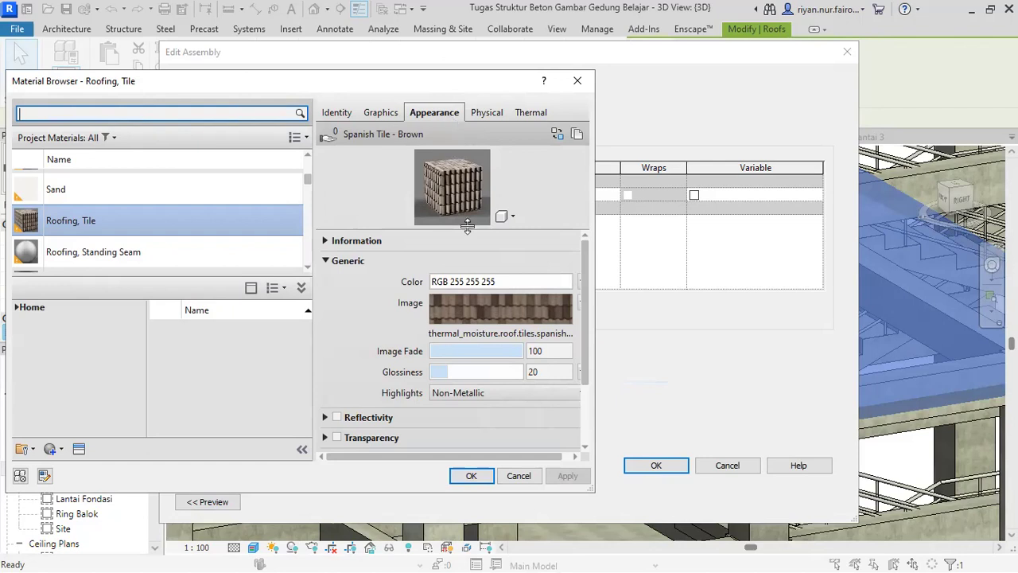
{"action": "left_click", "coordinate": [469, 300]}
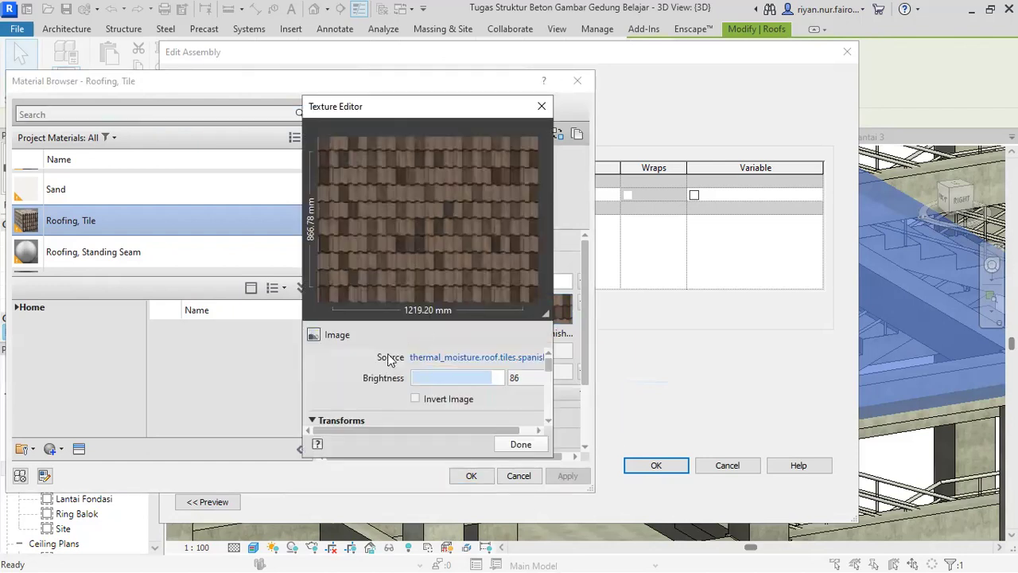
Set the tile texture's sample width to 1800 mm with the height linked, and apply the changes to the roof type
{"action": "scroll", "coordinate": [389, 359], "scroll_direction": "down", "scroll_amount": 5}
{"action": "scroll", "coordinate": [378, 364], "scroll_direction": "up", "scroll_amount": 1}
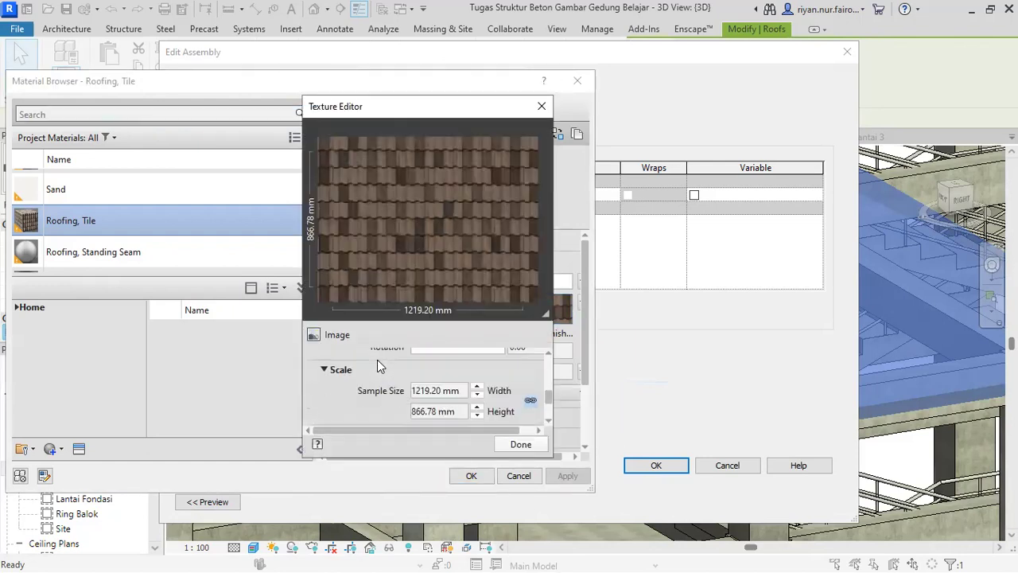
{"action": "left_click", "coordinate": [413, 389]}
{"action": "left_click", "coordinate": [443, 390]}
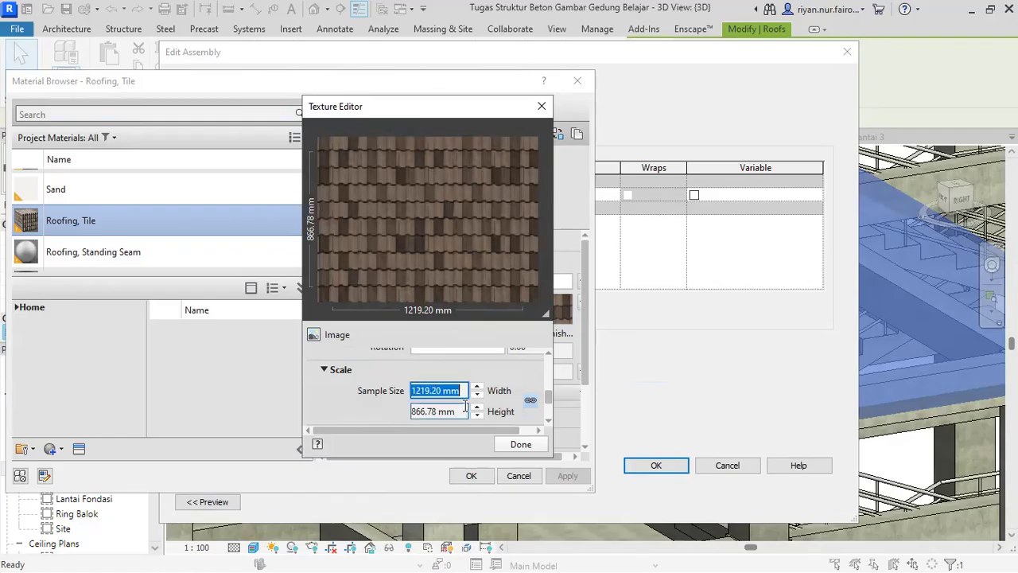
{"action": "left_click", "coordinate": [444, 393]}
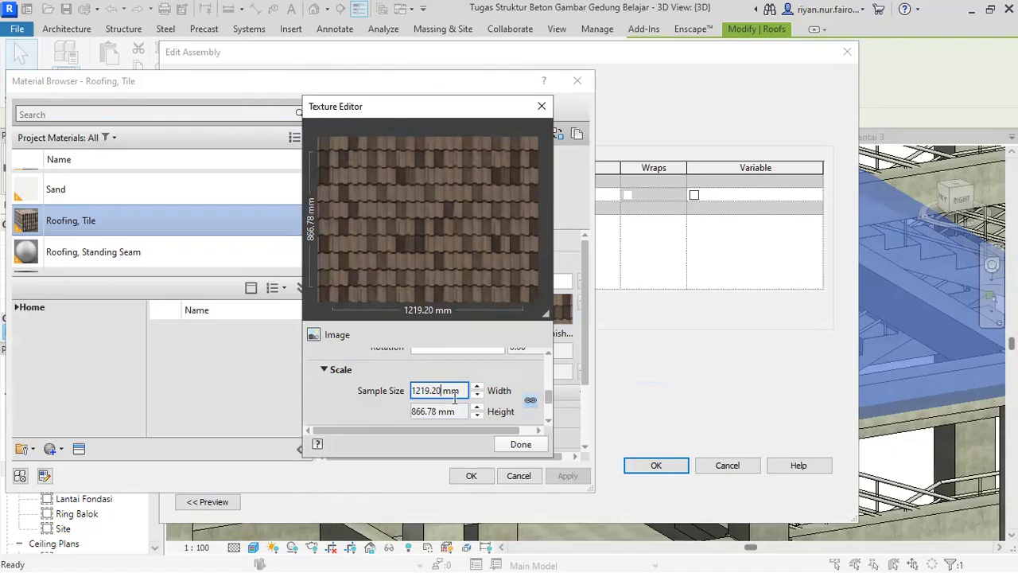
{"action": "key", "text": "BackSpace"}
{"action": "key", "text": "BackSpace"}
{"action": "key", "text": "BackSpace"}
{"action": "key", "text": "Return"}
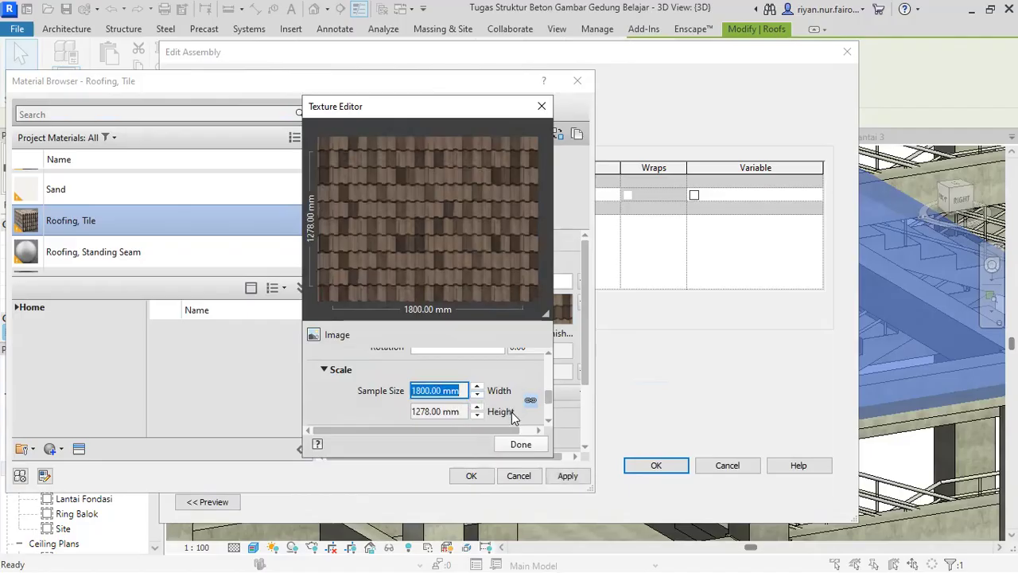
{"action": "left_click", "coordinate": [520, 444]}
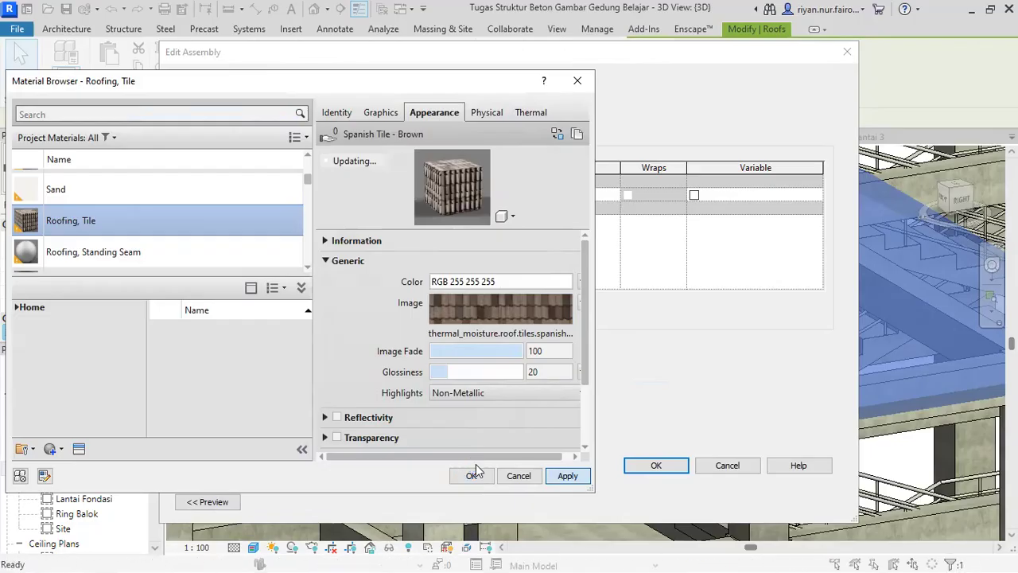
{"action": "left_click", "coordinate": [472, 477]}
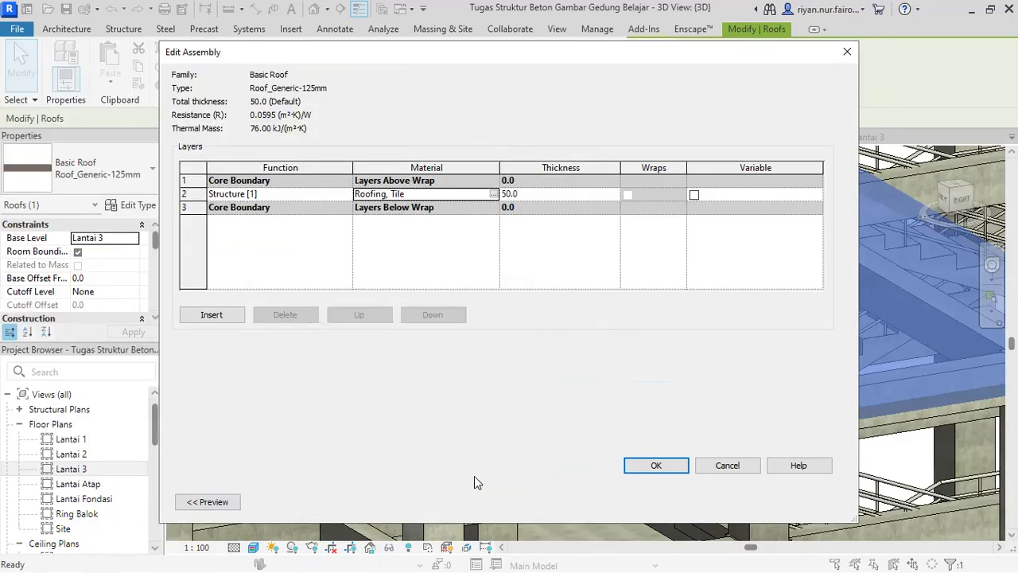
{"action": "left_click", "coordinate": [644, 465]}
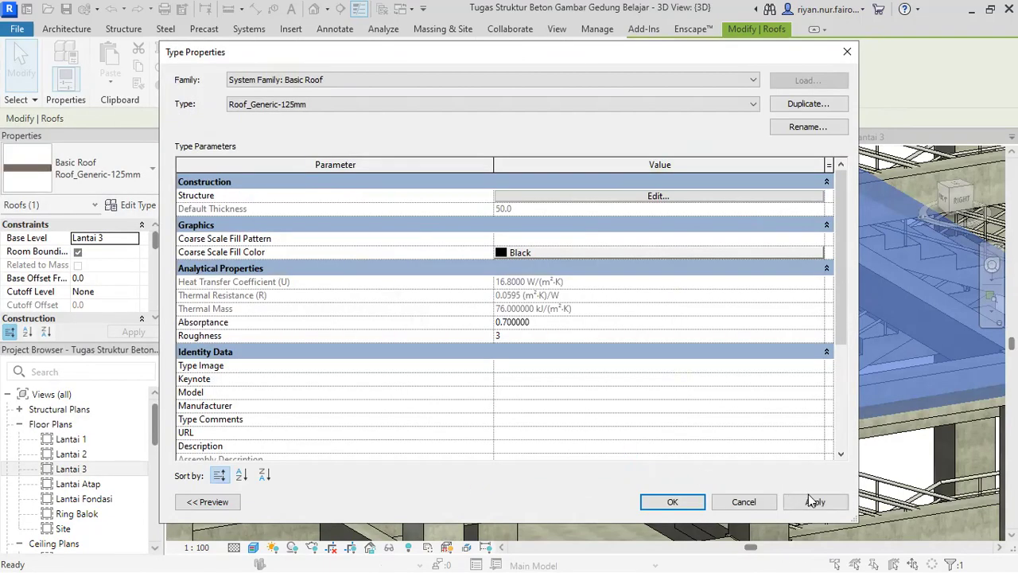
{"action": "left_click", "coordinate": [799, 501]}
{"action": "left_click", "coordinate": [672, 501]}
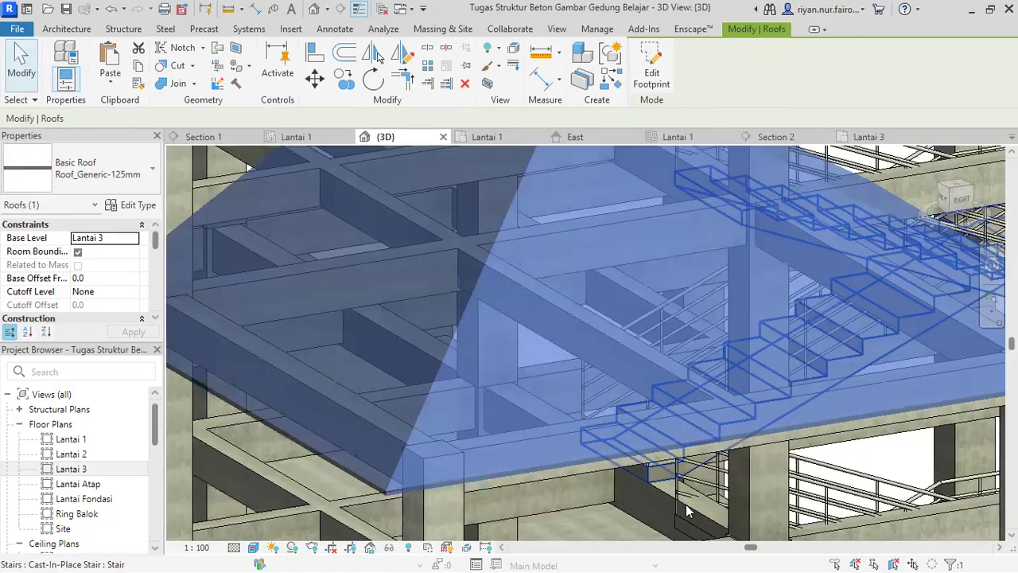
Examine the retextured, thinner roof and its eaves from several angles in the 3D view
{"action": "scroll", "coordinate": [678, 410], "scroll_direction": "down", "scroll_amount": 3}
{"action": "key", "text": "Escape"}
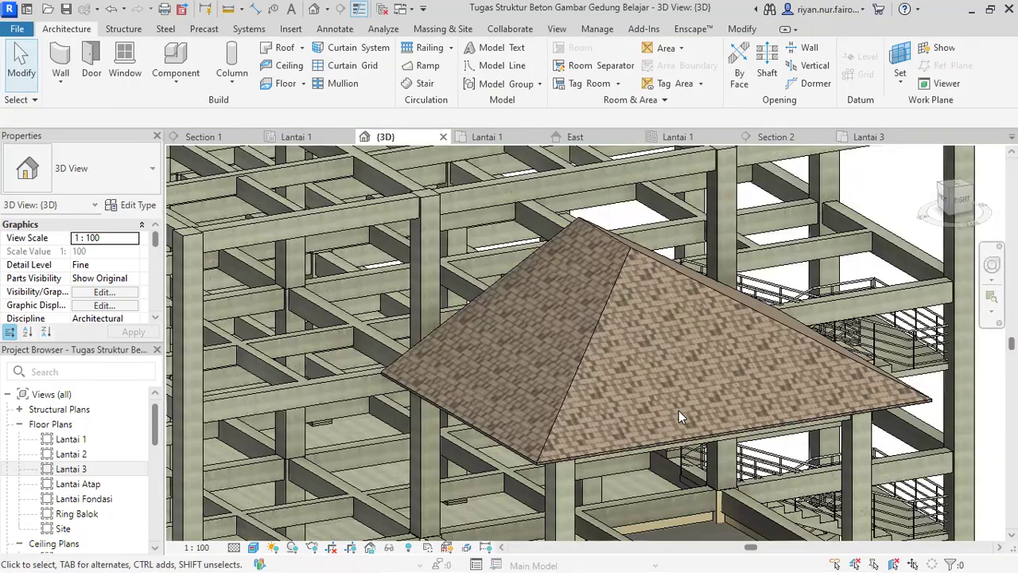
{"action": "scroll", "coordinate": [690, 390], "scroll_direction": "down", "scroll_amount": 2}
{"action": "middle_click_drag", "start_coordinate": [690, 388], "coordinate": [599, 368], "text": "shift"}
{"action": "scroll", "coordinate": [599, 369], "scroll_direction": "up", "scroll_amount": 5}
{"action": "scroll", "coordinate": [415, 370], "scroll_direction": "up", "scroll_amount": 5}
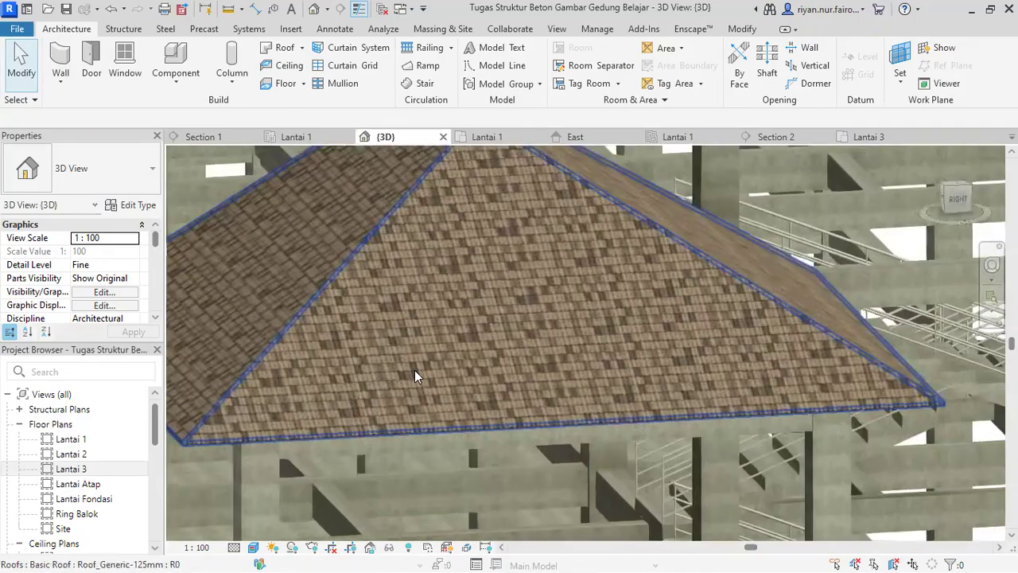
{"action": "scroll", "coordinate": [414, 370], "scroll_direction": "down", "scroll_amount": 4}
{"action": "scroll", "coordinate": [414, 370], "scroll_direction": "down", "scroll_amount": 2}
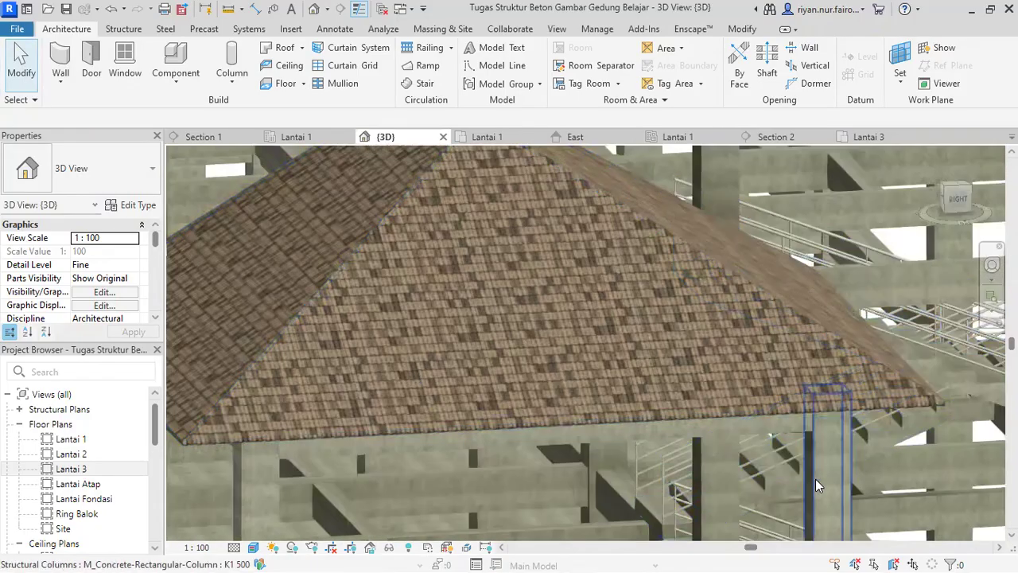
{"action": "scroll", "coordinate": [415, 370], "scroll_direction": "down", "scroll_amount": 2}
{"action": "middle_click_drag", "start_coordinate": [414, 369], "coordinate": [586, 377], "text": "shift"}
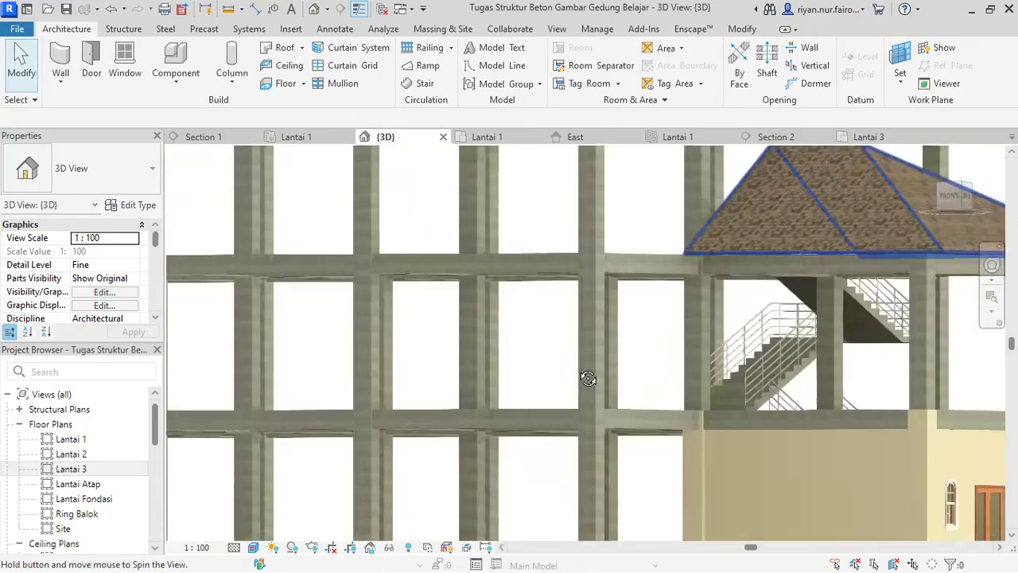
{"action": "middle_click_drag", "start_coordinate": [660, 343], "coordinate": [347, 432]}
{"action": "scroll", "coordinate": [514, 373], "scroll_direction": "down", "scroll_amount": 2}
{"action": "middle_click_drag", "start_coordinate": [515, 372], "coordinate": [518, 379], "text": "shift"}
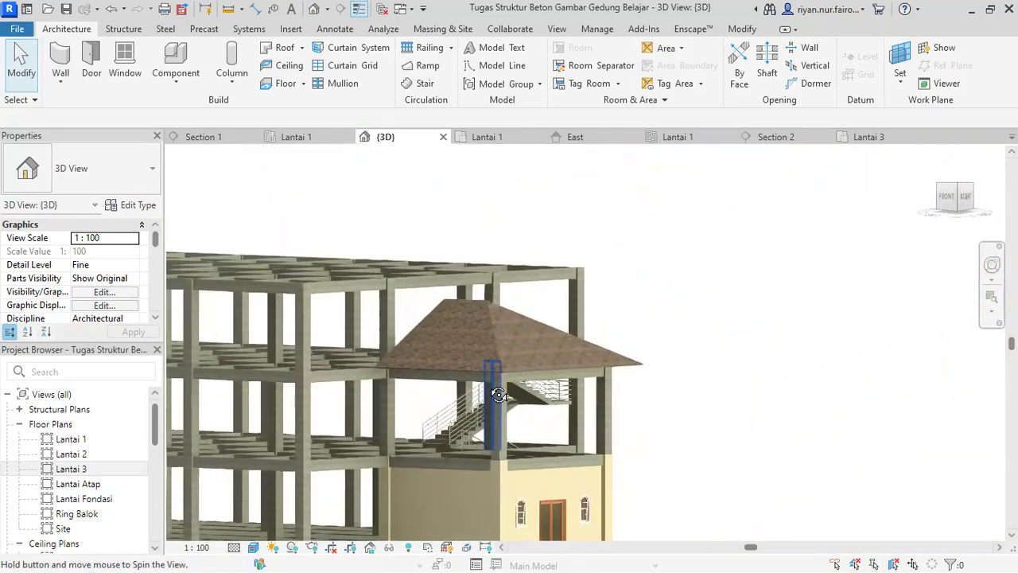
{"action": "scroll", "coordinate": [512, 374], "scroll_direction": "up", "scroll_amount": 3}
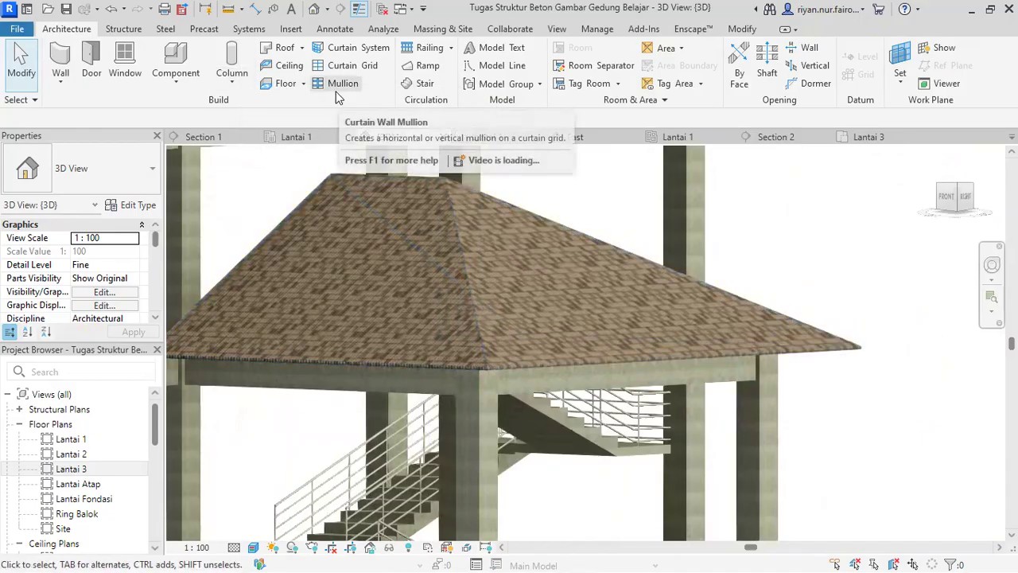
Start a roof fascia and assign the material Wood - Stained to the Standard fascia type
{"action": "left_click", "coordinate": [302, 48]}
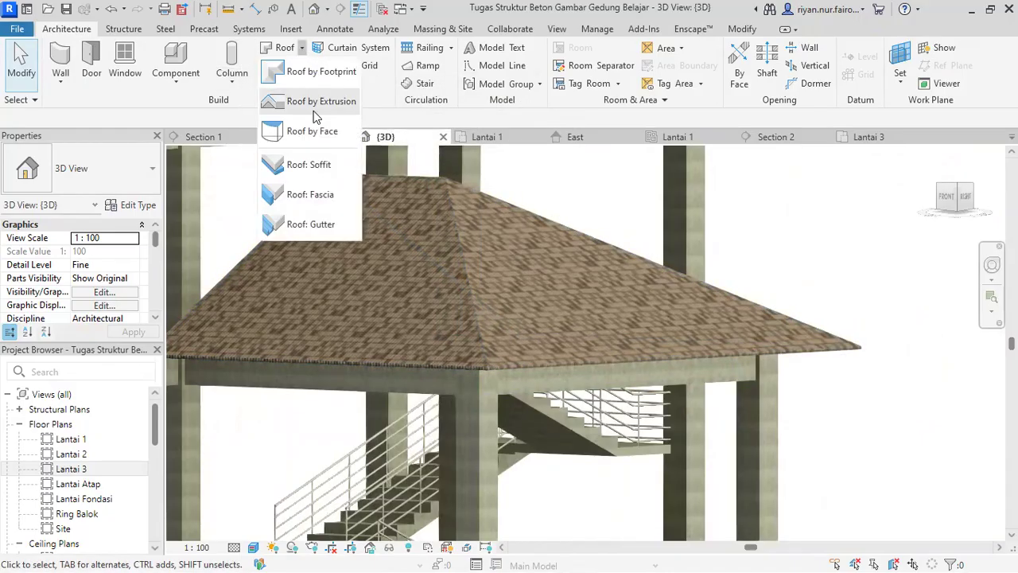
{"action": "left_click", "coordinate": [317, 196]}
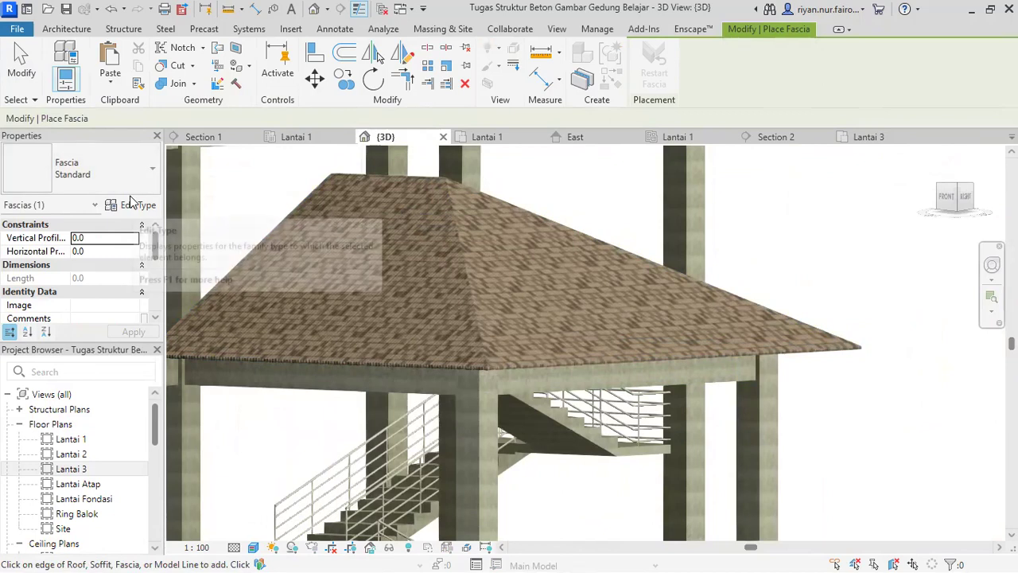
{"action": "scroll", "coordinate": [130, 266], "scroll_direction": "down", "scroll_amount": 5}
{"action": "scroll", "coordinate": [130, 266], "scroll_direction": "up", "scroll_amount": 5}
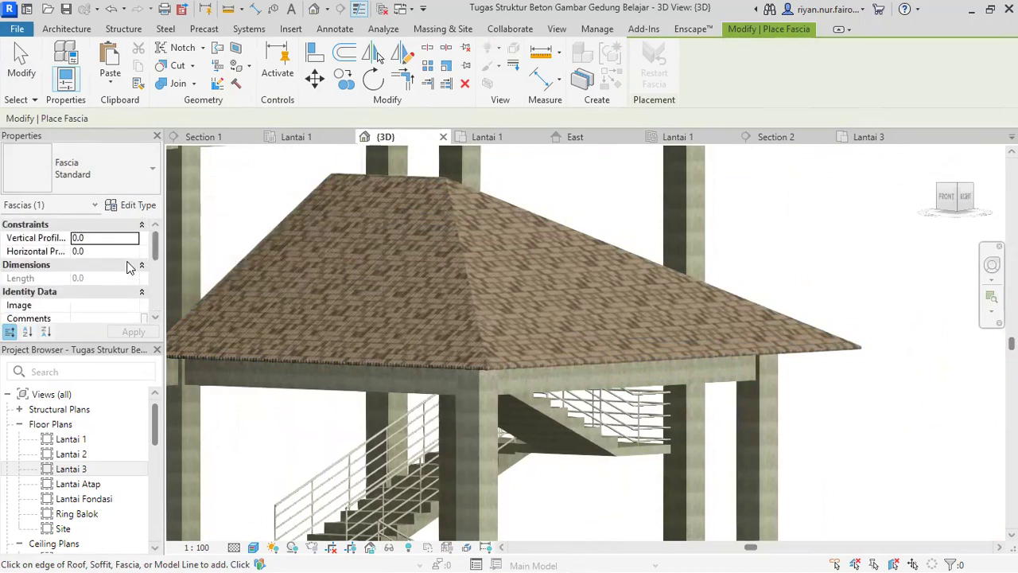
{"action": "left_click", "coordinate": [133, 210]}
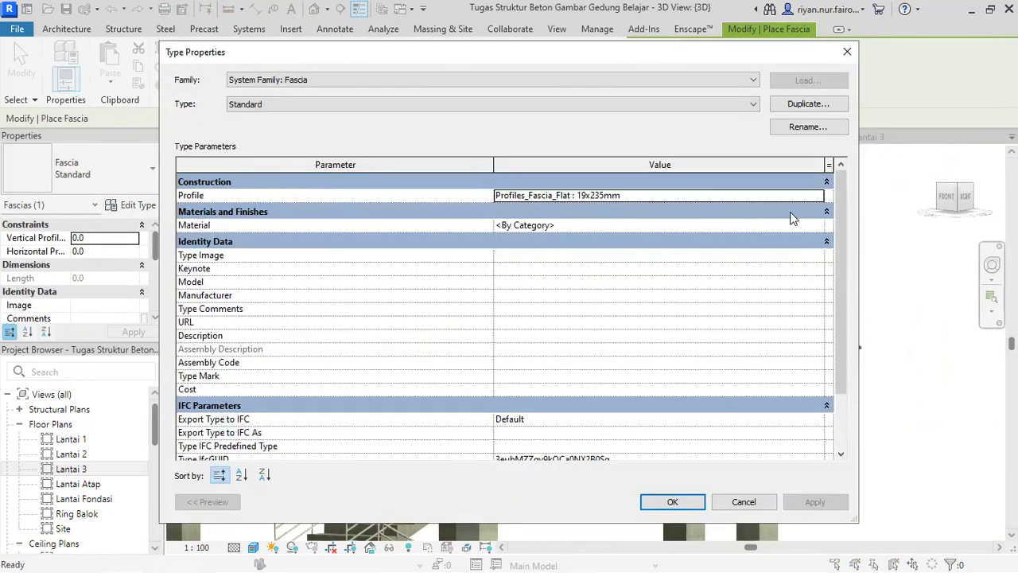
{"action": "left_click", "coordinate": [821, 227]}
{"action": "left_click", "coordinate": [820, 226]}
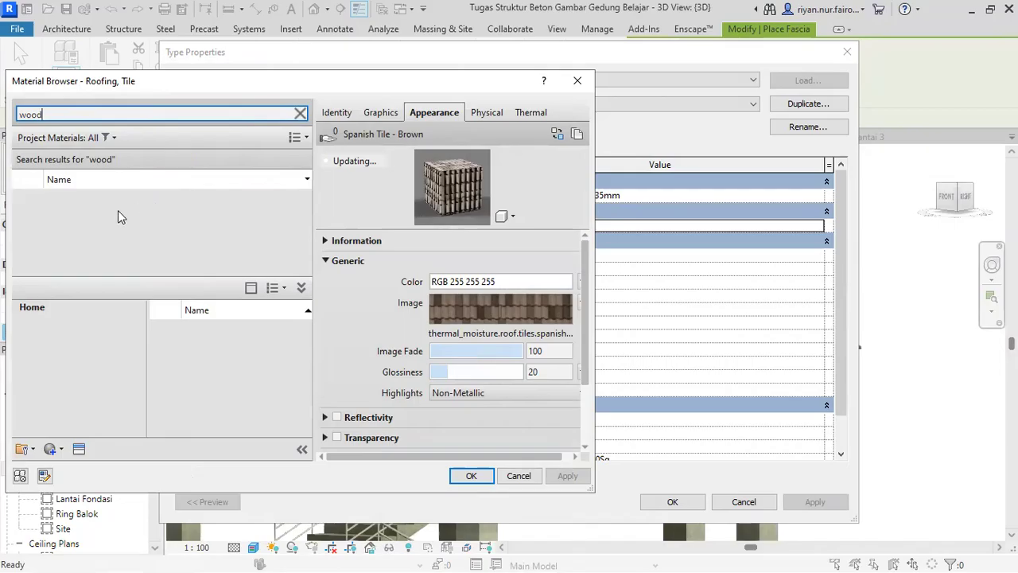
{"action": "left_click", "coordinate": [108, 229]}
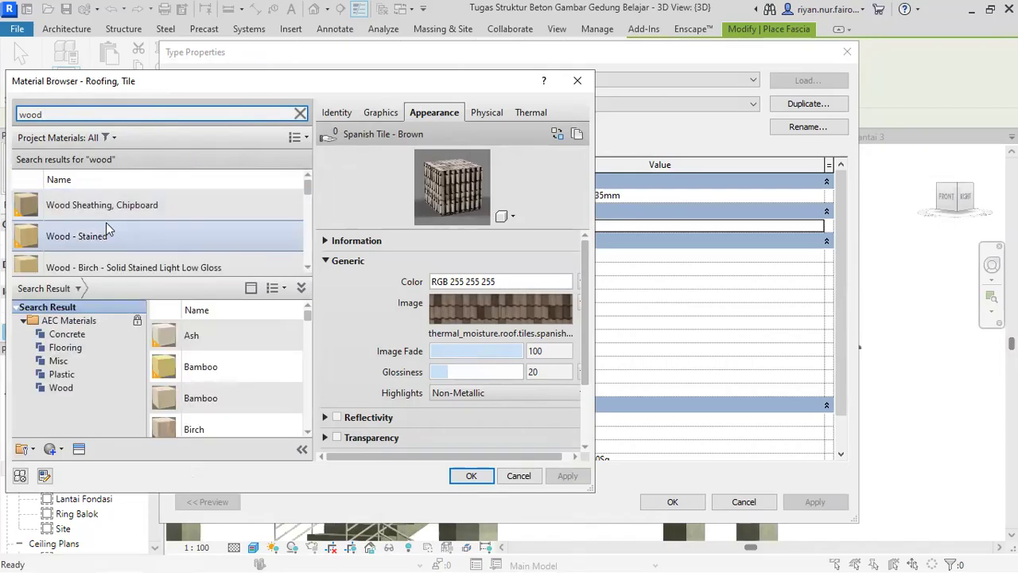
{"action": "left_click", "coordinate": [477, 475]}
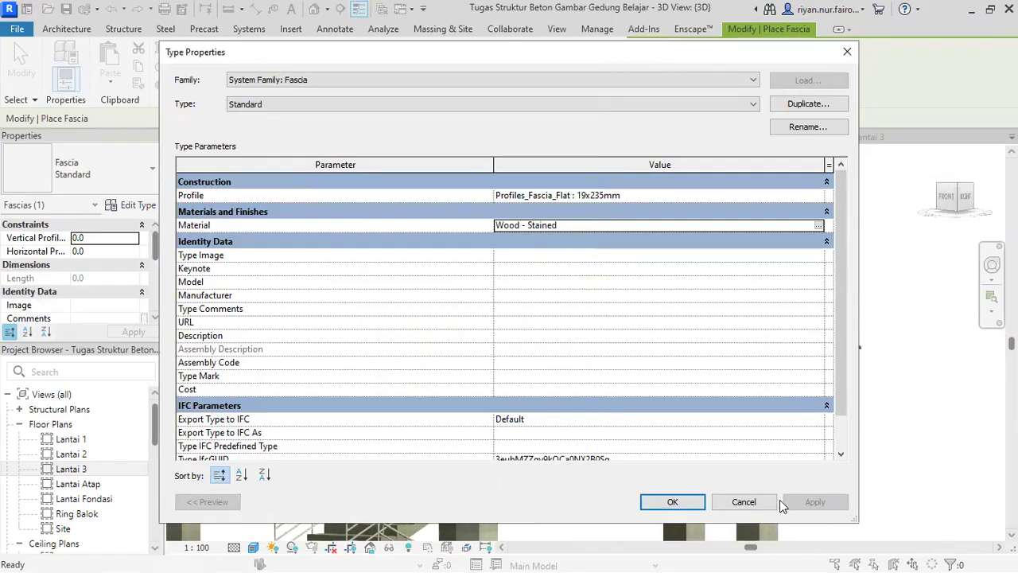
{"action": "left_click", "coordinate": [672, 502]}
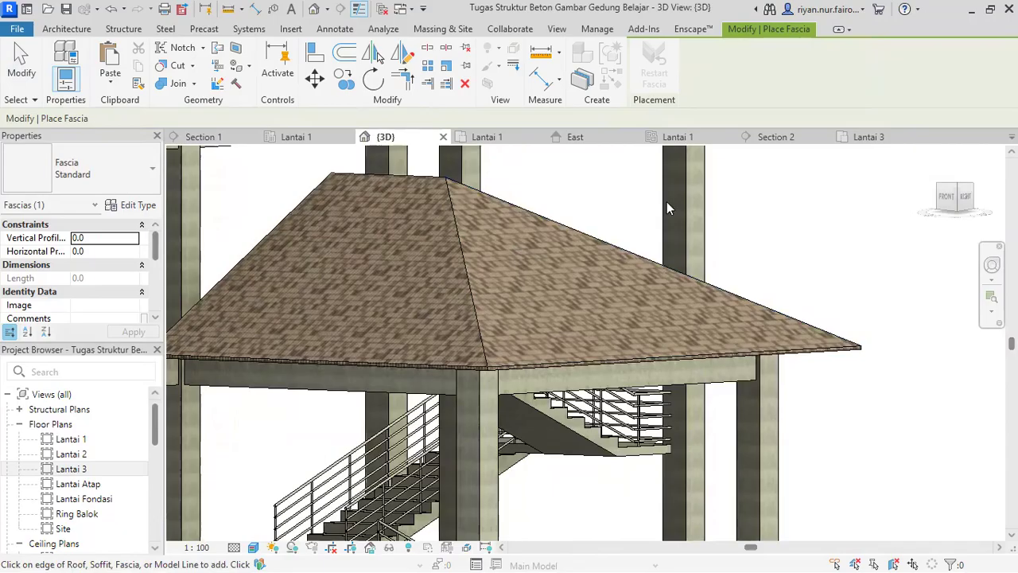
Place the Standard fascia along the lower edge of the roof's front eave
{"action": "middle_click_drag", "start_coordinate": [625, 205], "coordinate": [648, 246], "text": "shift"}
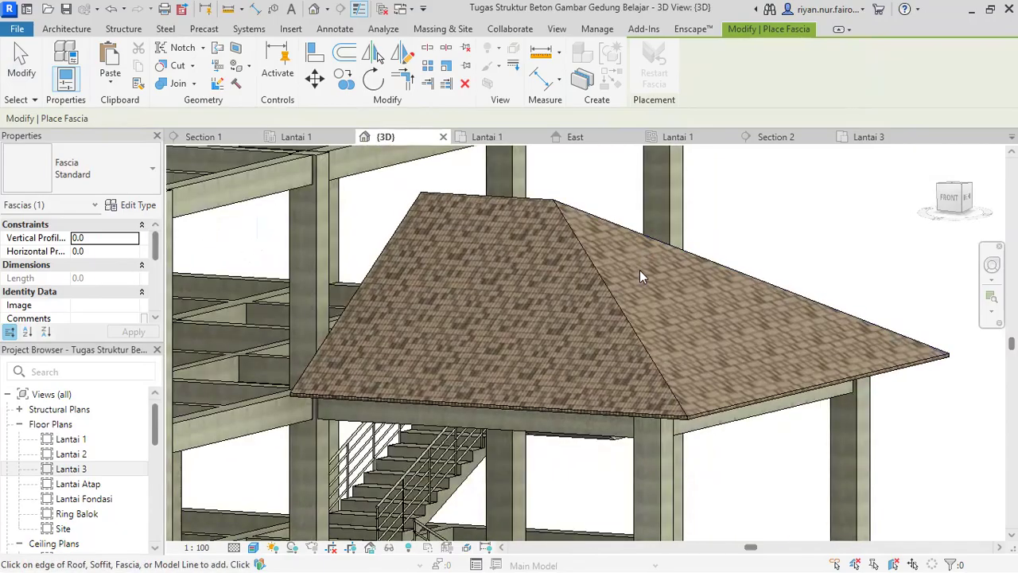
{"action": "scroll", "coordinate": [591, 483], "scroll_direction": "up", "scroll_amount": 2}
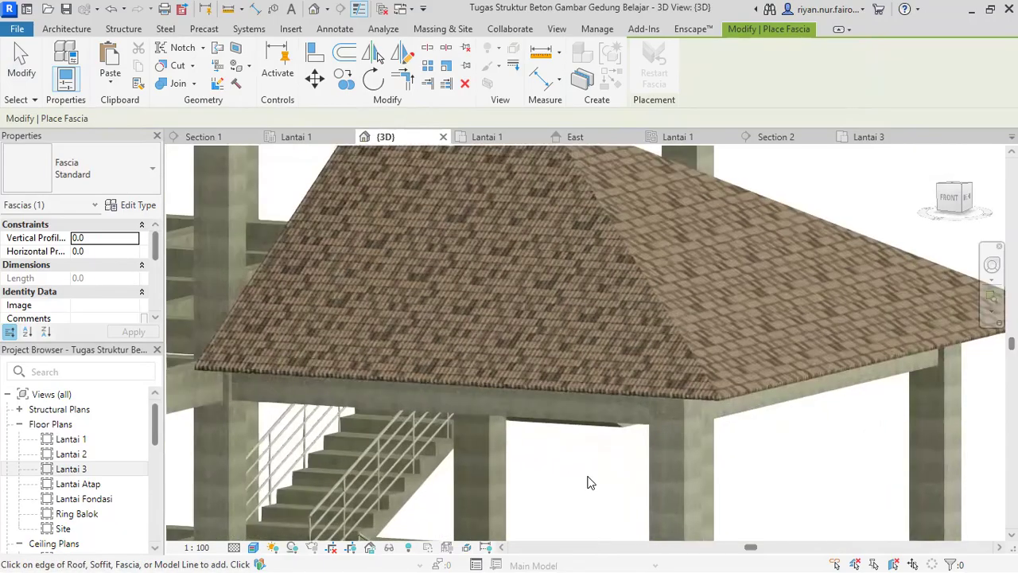
{"action": "scroll", "coordinate": [591, 484], "scroll_direction": "down", "scroll_amount": 1}
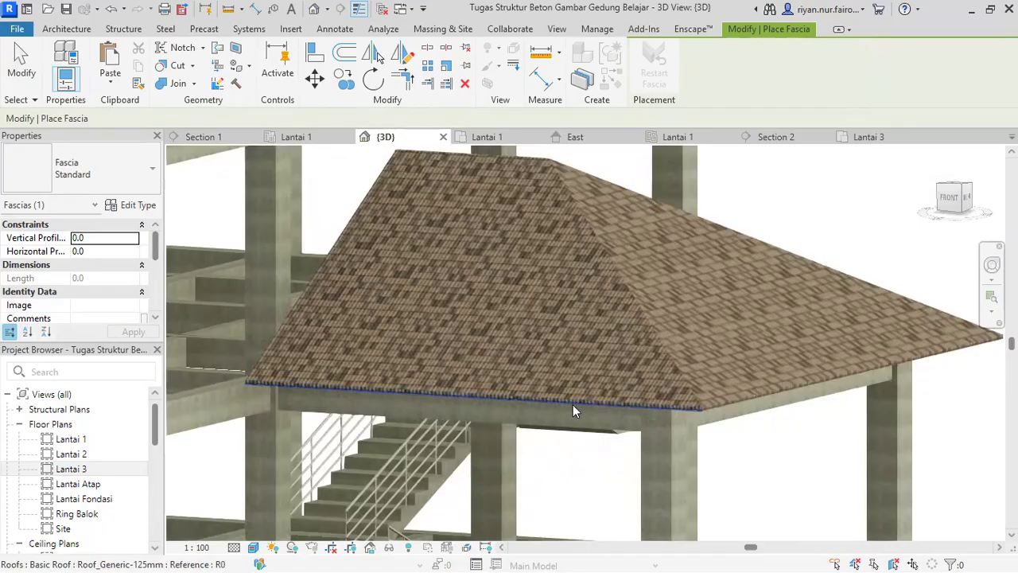
{"action": "scroll", "coordinate": [580, 406], "scroll_direction": "up", "scroll_amount": 3}
{"action": "scroll", "coordinate": [764, 410], "scroll_direction": "up", "scroll_amount": 2}
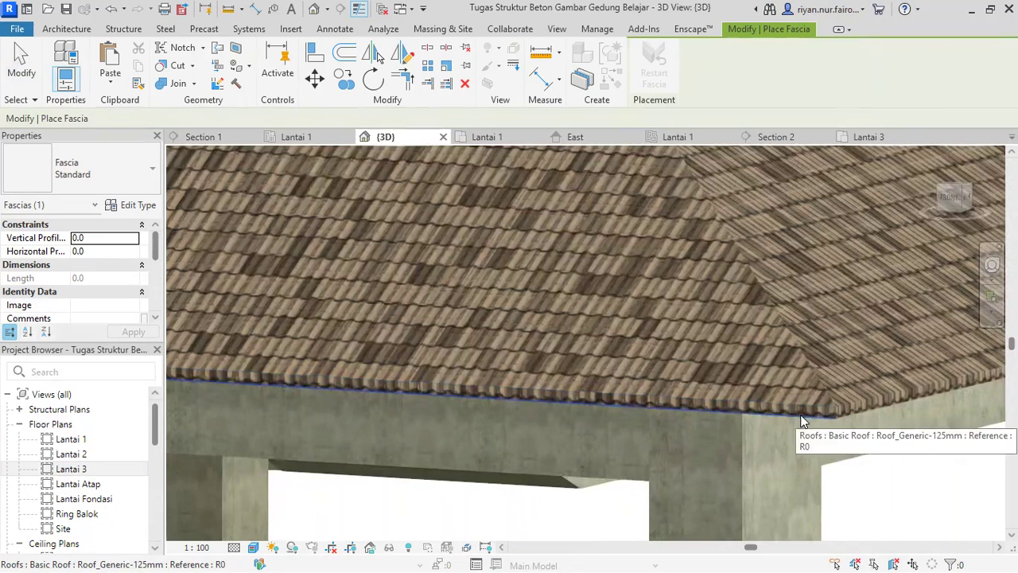
{"action": "left_click", "coordinate": [801, 417]}
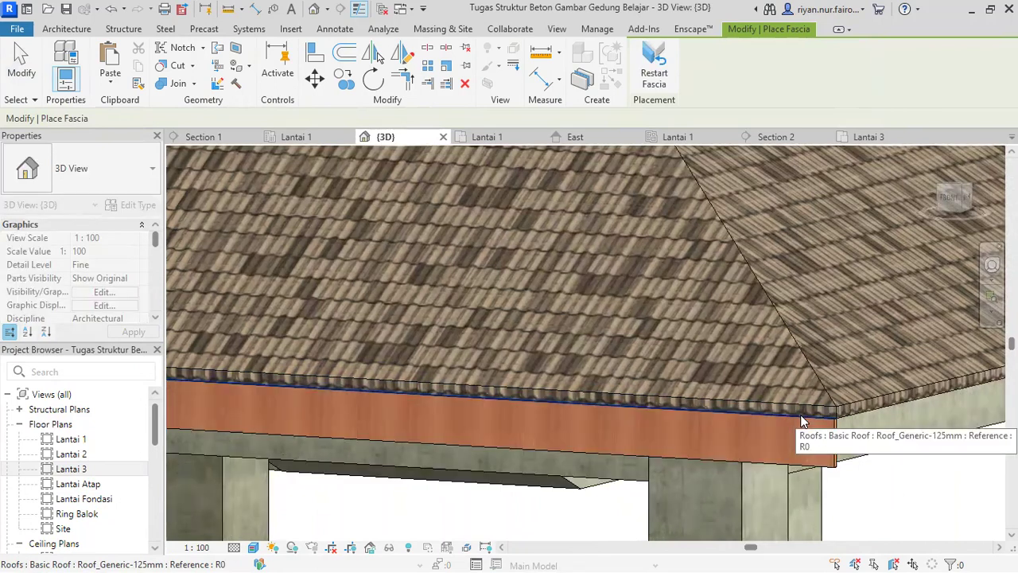
Add the fascia along the roof's right and back eaves and finish the fascia placement
{"action": "scroll", "coordinate": [793, 416], "scroll_direction": "down", "scroll_amount": 3}
{"action": "middle_click_drag", "start_coordinate": [779, 423], "coordinate": [486, 441], "text": "shift"}
{"action": "scroll", "coordinate": [483, 453], "scroll_direction": "up", "scroll_amount": 5}
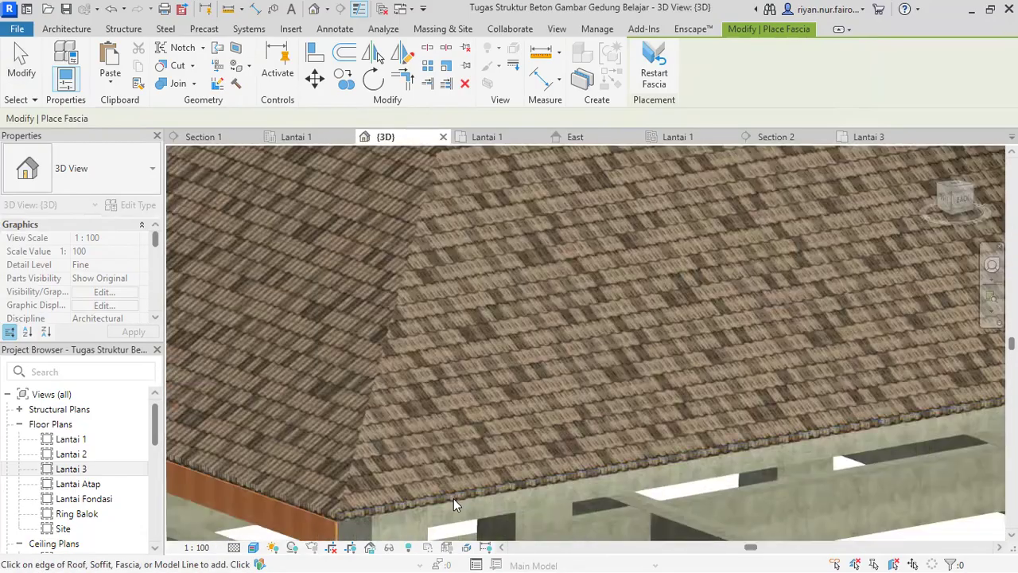
{"action": "middle_click_drag", "start_coordinate": [330, 524], "coordinate": [341, 417]}
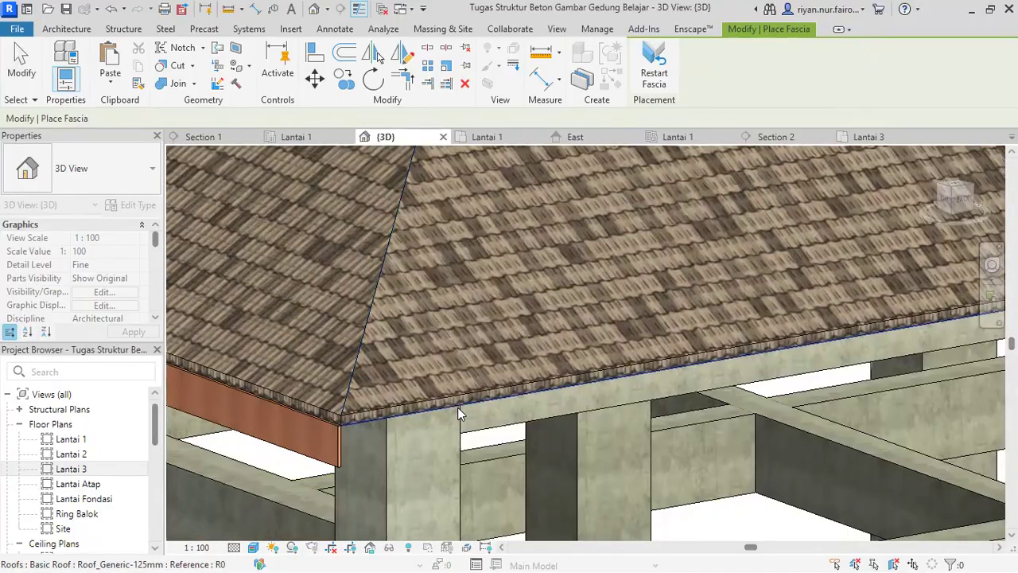
{"action": "left_click", "coordinate": [459, 413]}
{"action": "scroll", "coordinate": [604, 388], "scroll_direction": "down", "scroll_amount": 8}
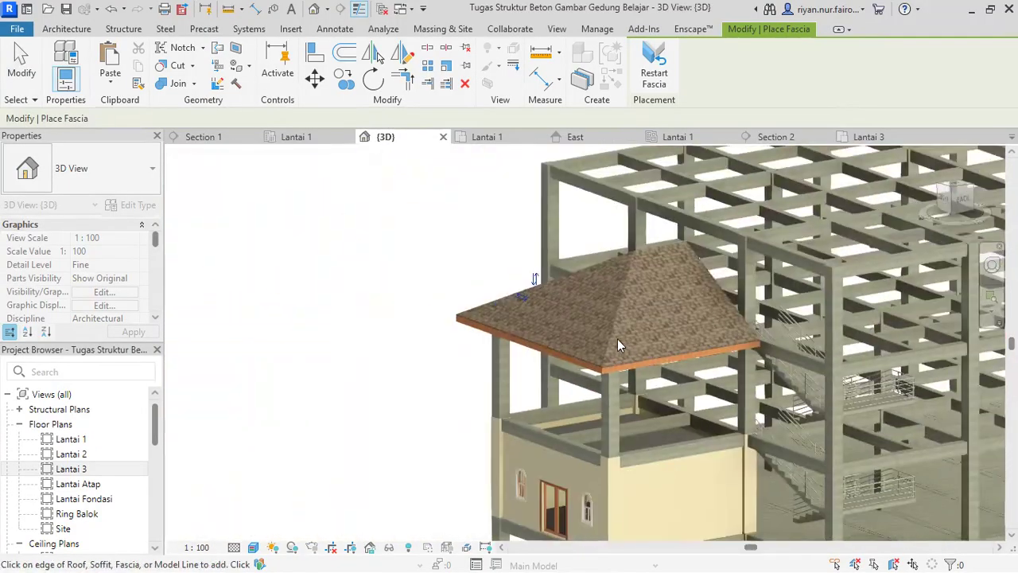
{"action": "key", "text": "Escape"}
Examine the wood fascia along the roof's eaves and corners from several angles in the 3D view
{"action": "middle_click_drag", "start_coordinate": [495, 289], "coordinate": [679, 306], "text": "shift"}
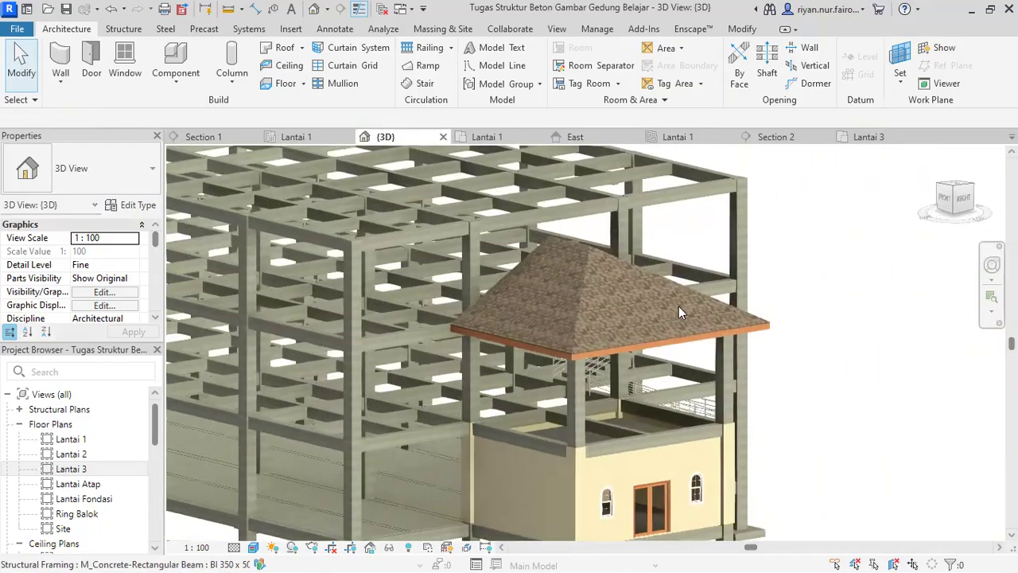
{"action": "scroll", "coordinate": [613, 302], "scroll_direction": "up", "scroll_amount": 5}
{"action": "scroll", "coordinate": [612, 302], "scroll_direction": "down", "scroll_amount": 3}
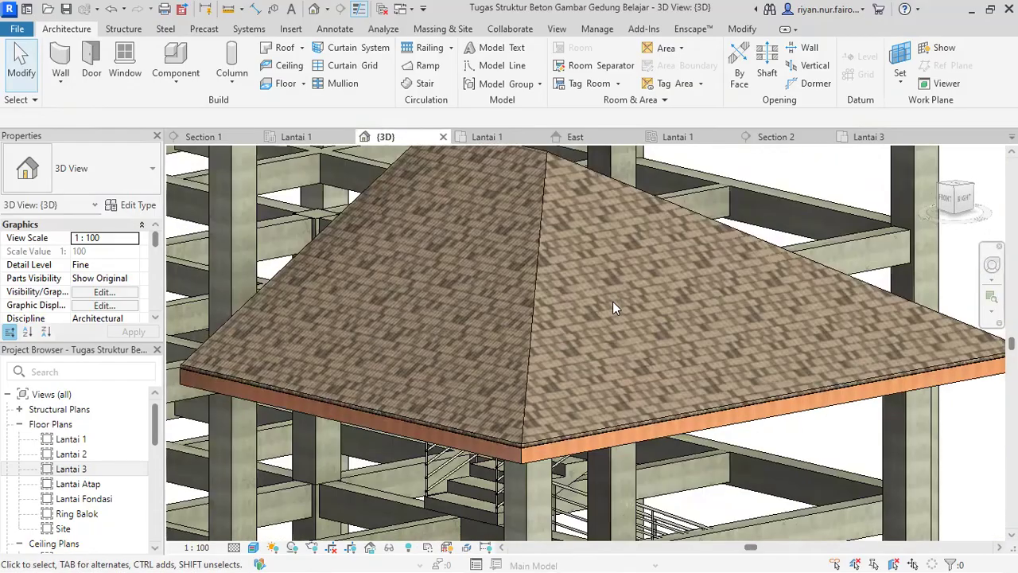
{"action": "scroll", "coordinate": [612, 301], "scroll_direction": "up", "scroll_amount": 5}
{"action": "scroll", "coordinate": [612, 301], "scroll_direction": "down", "scroll_amount": 2}
{"action": "middle_click_drag", "start_coordinate": [612, 301], "coordinate": [612, 272]}
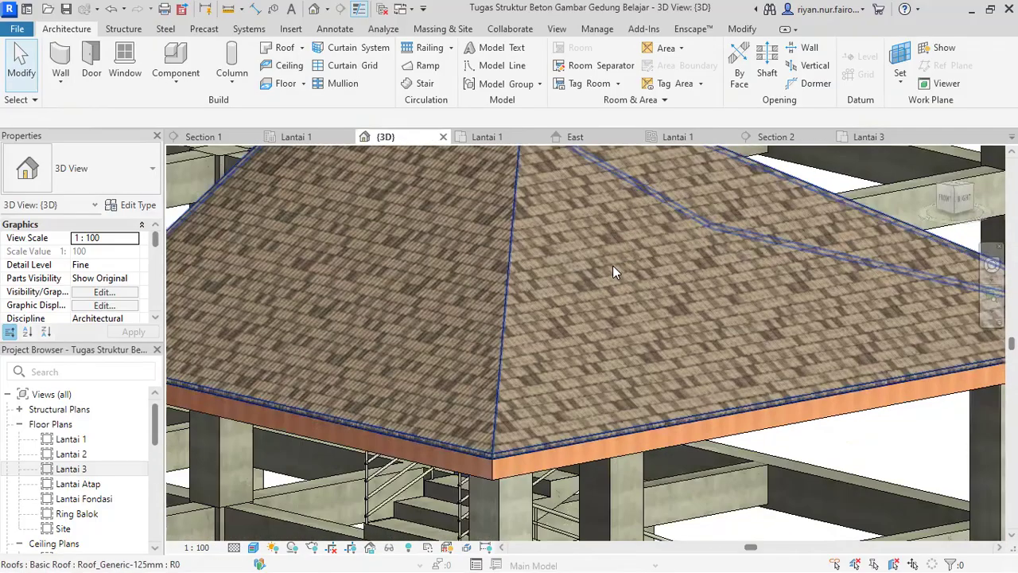
{"action": "middle_click_drag", "start_coordinate": [411, 290], "coordinate": [538, 196]}
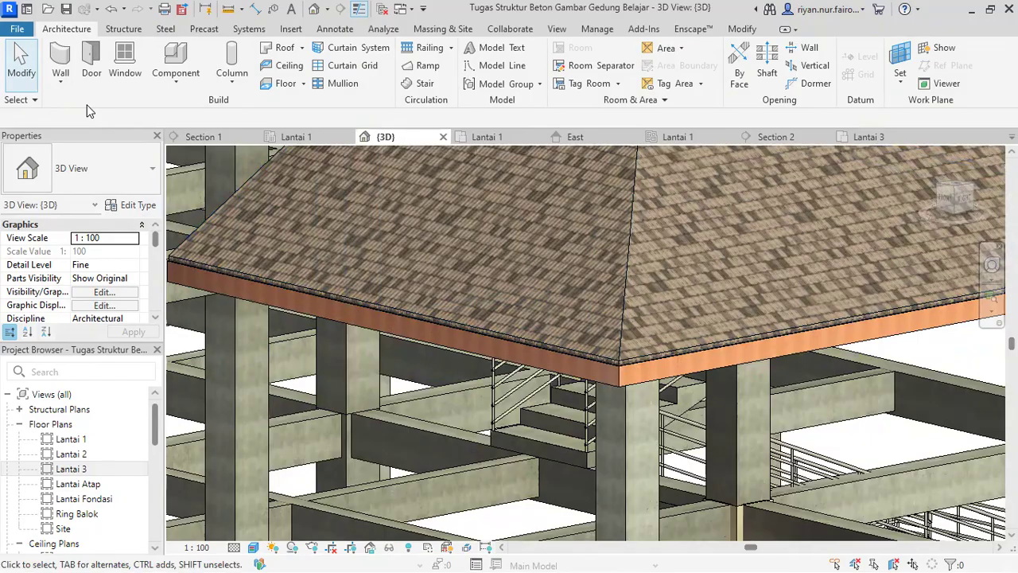
Start a roof gutter and place the Standard gutter type along the roof's front eave
{"action": "left_click", "coordinate": [303, 48]}
{"action": "left_click", "coordinate": [308, 228]}
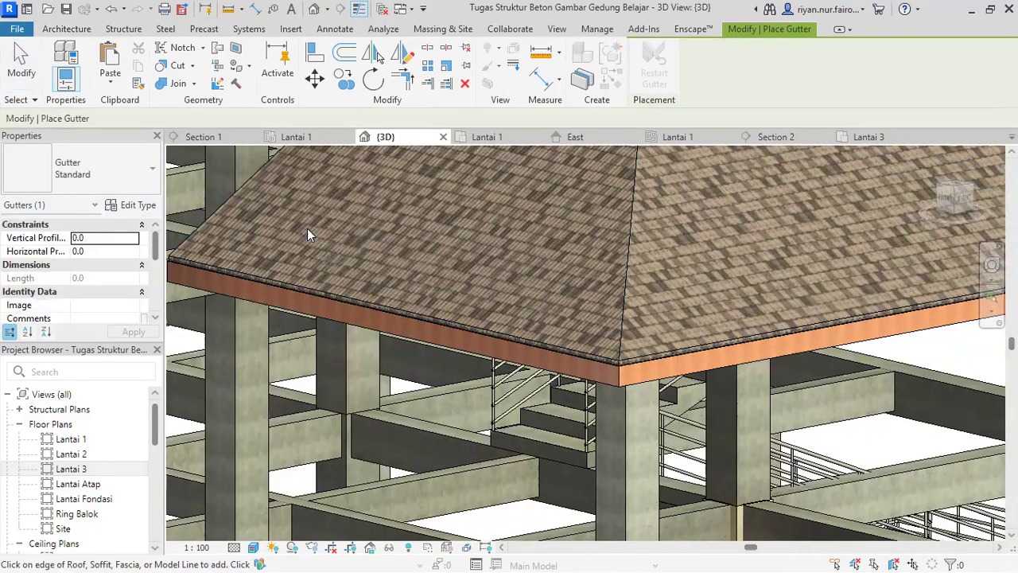
{"action": "left_click", "coordinate": [104, 179]}
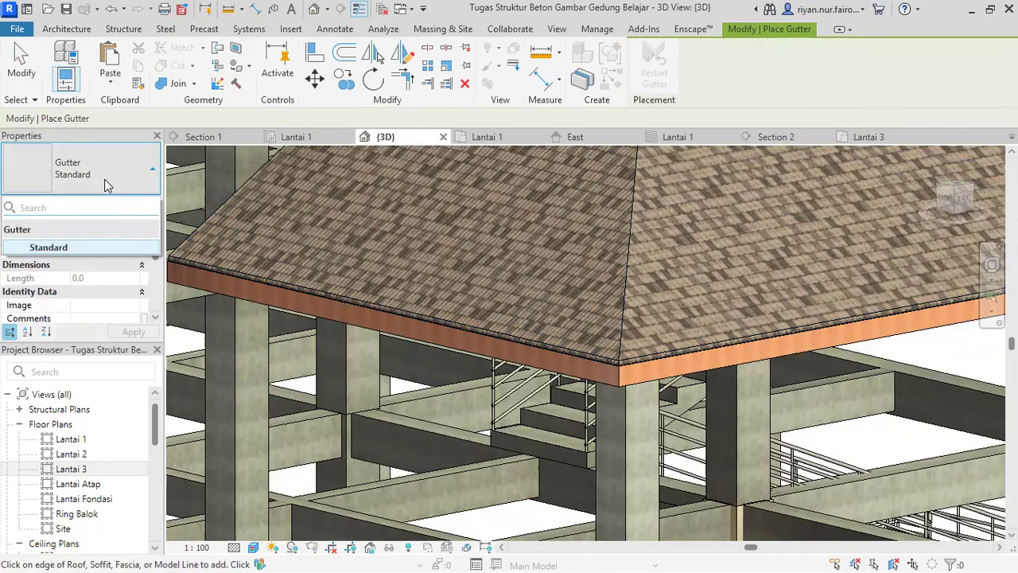
{"action": "middle_click_drag", "start_coordinate": [406, 319], "coordinate": [448, 345], "text": "shift"}
{"action": "scroll", "coordinate": [498, 347], "scroll_direction": "up", "scroll_amount": 5}
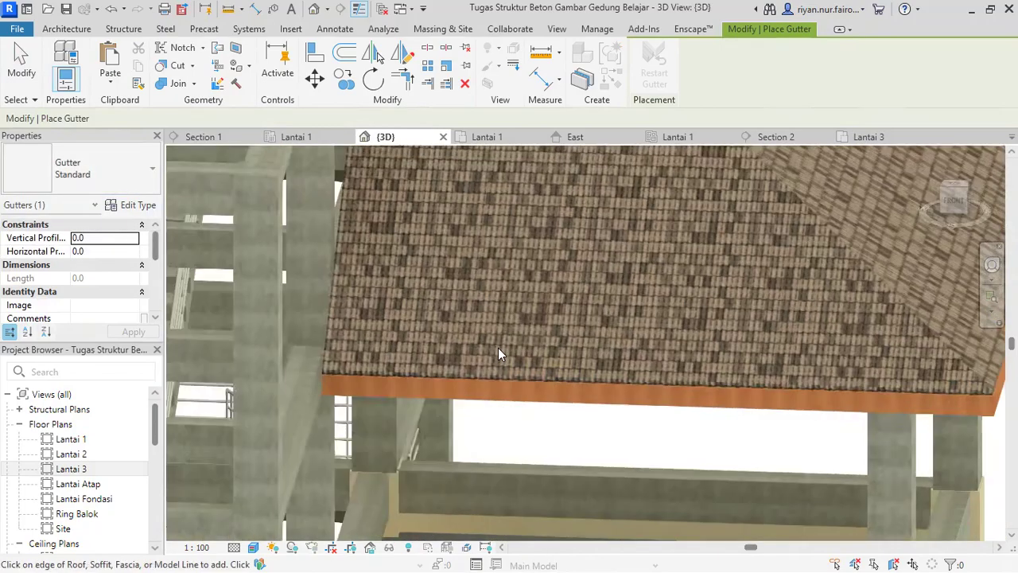
{"action": "scroll", "coordinate": [407, 330], "scroll_direction": "up", "scroll_amount": 3}
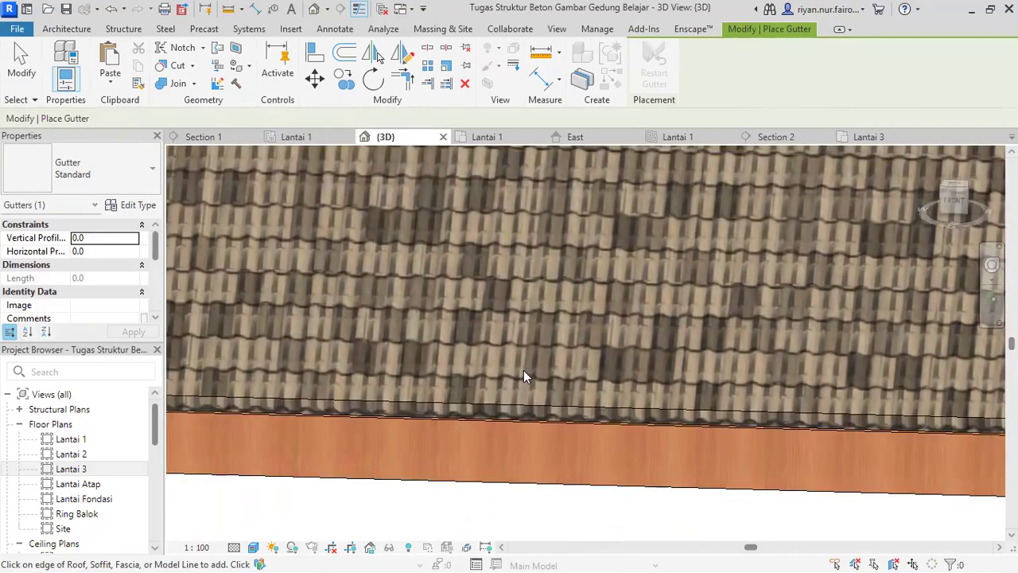
{"action": "left_click", "coordinate": [501, 409]}
Extend the gutter along the roof's right eave
{"action": "middle_click_drag", "start_coordinate": [502, 412], "coordinate": [690, 402], "text": "shift"}
{"action": "scroll", "coordinate": [757, 436], "scroll_direction": "up", "scroll_amount": 3}
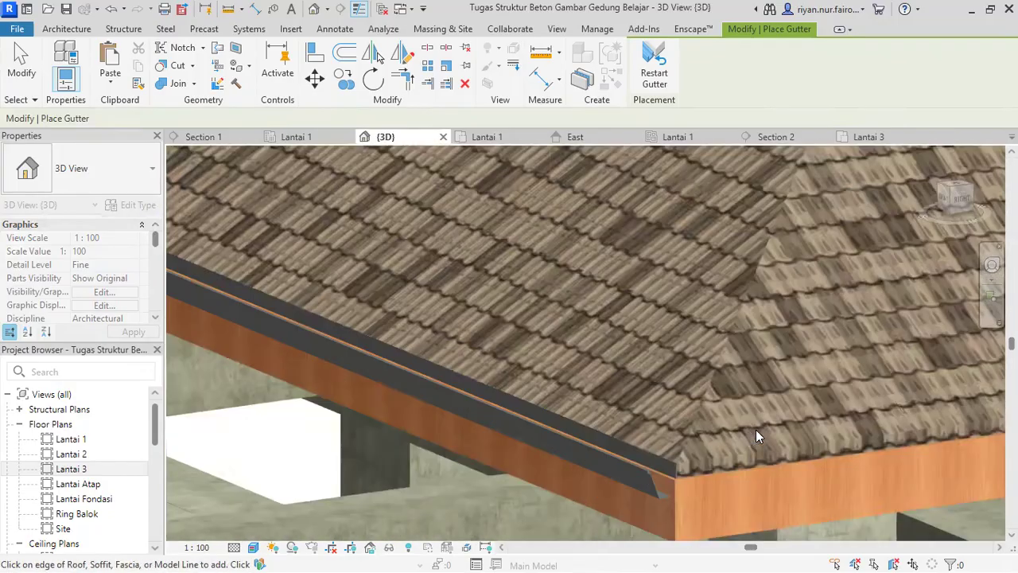
{"action": "left_click", "coordinate": [719, 455]}
Place the gutter along the roof's back eave as well and finish the gutter placement
{"action": "scroll", "coordinate": [719, 455], "scroll_direction": "down", "scroll_amount": 2}
{"action": "scroll", "coordinate": [766, 365], "scroll_direction": "down", "scroll_amount": 3}
{"action": "middle_click_drag", "start_coordinate": [766, 365], "coordinate": [406, 319]}
{"action": "middle_click_drag", "start_coordinate": [705, 307], "coordinate": [502, 386]}
{"action": "middle_click_drag", "start_coordinate": [577, 359], "coordinate": [424, 401], "text": "shift"}
{"action": "scroll", "coordinate": [437, 457], "scroll_direction": "up", "scroll_amount": 5}
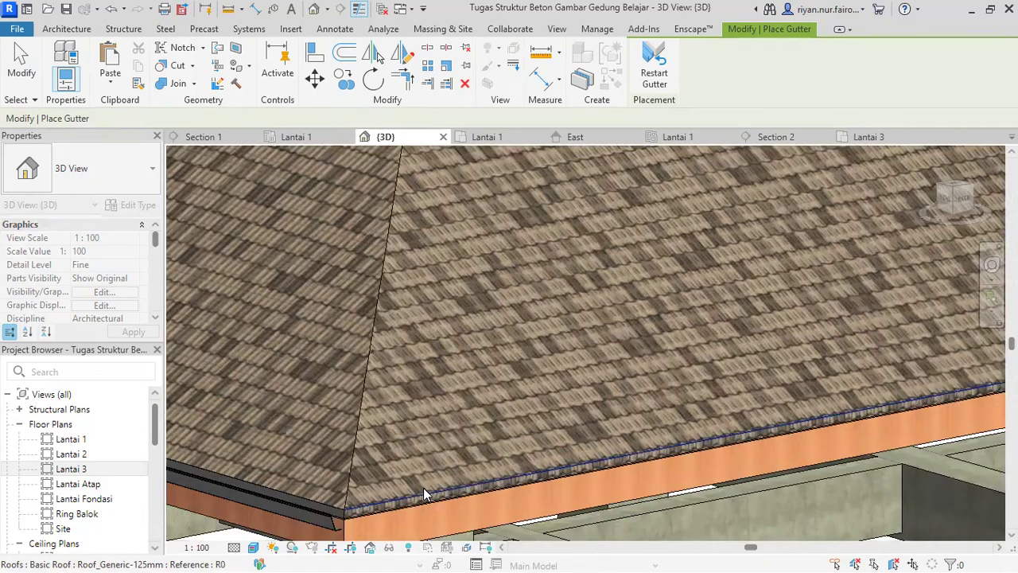
{"action": "left_click", "coordinate": [423, 487]}
{"action": "scroll", "coordinate": [485, 333], "scroll_direction": "down", "scroll_amount": 4}
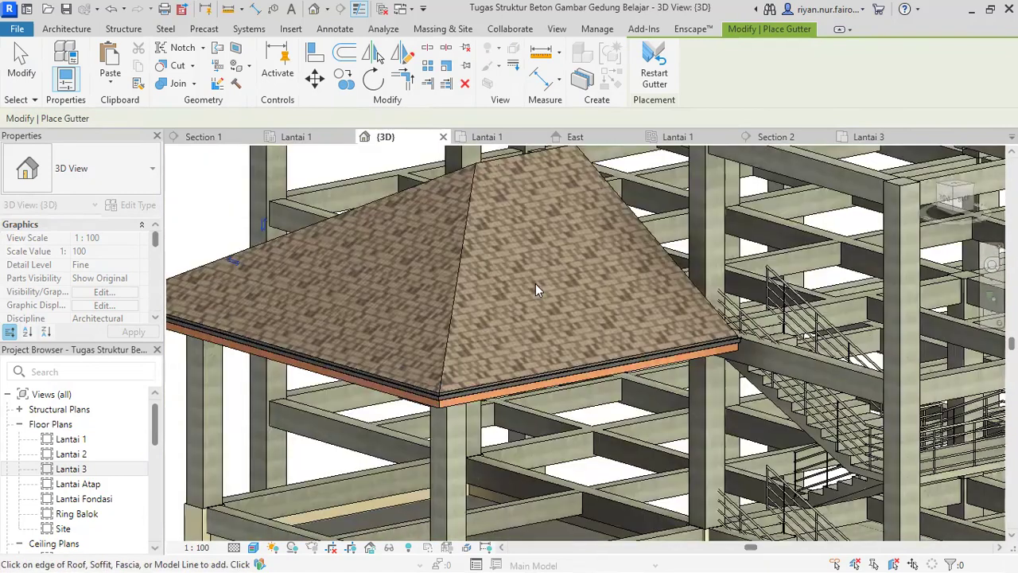
{"action": "key", "text": "Escape"}
Switch from the 3D view to the Lantai 1 floor plan showing the room between grids 2 and 3
{"action": "middle_click_drag", "start_coordinate": [507, 233], "coordinate": [714, 263], "text": "shift"}
{"action": "scroll", "coordinate": [636, 284], "scroll_direction": "down", "scroll_amount": 5}
{"action": "middle_click_drag", "start_coordinate": [636, 284], "coordinate": [611, 270], "text": "shift"}
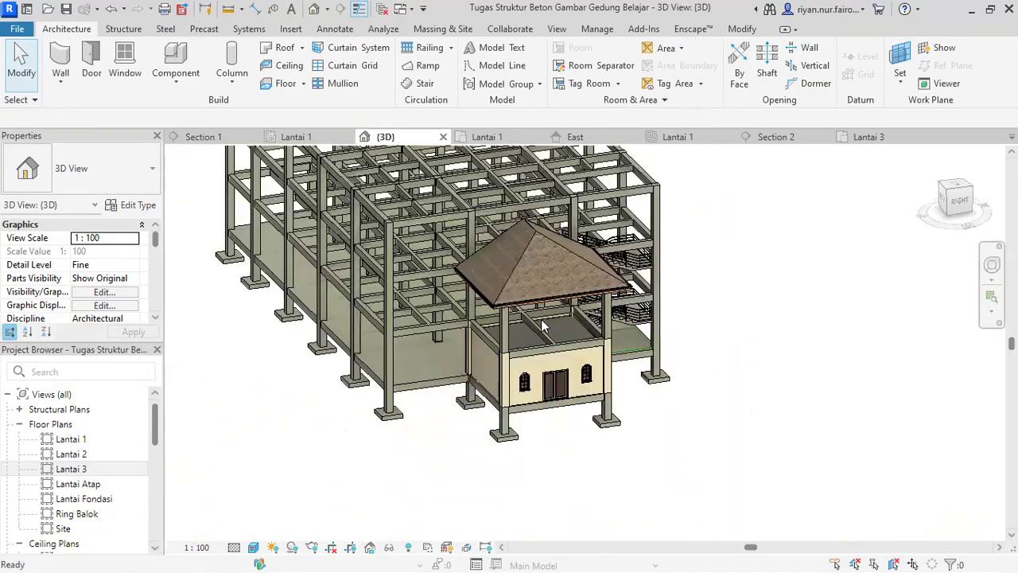
{"action": "scroll", "coordinate": [611, 269], "scroll_direction": "up", "scroll_amount": 7}
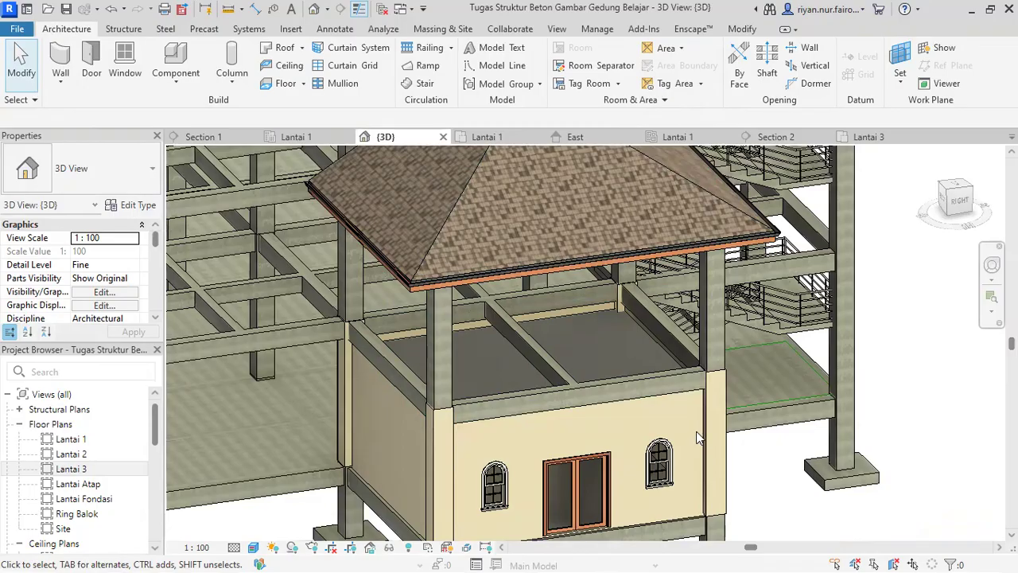
{"action": "left_click", "coordinate": [485, 137]}
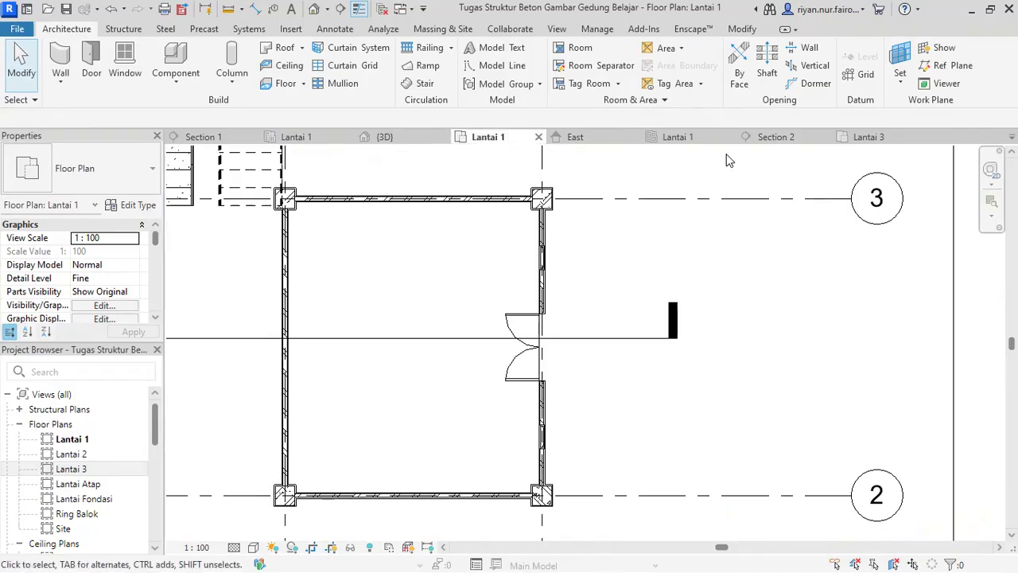
{"action": "left_click", "coordinate": [442, 29]}
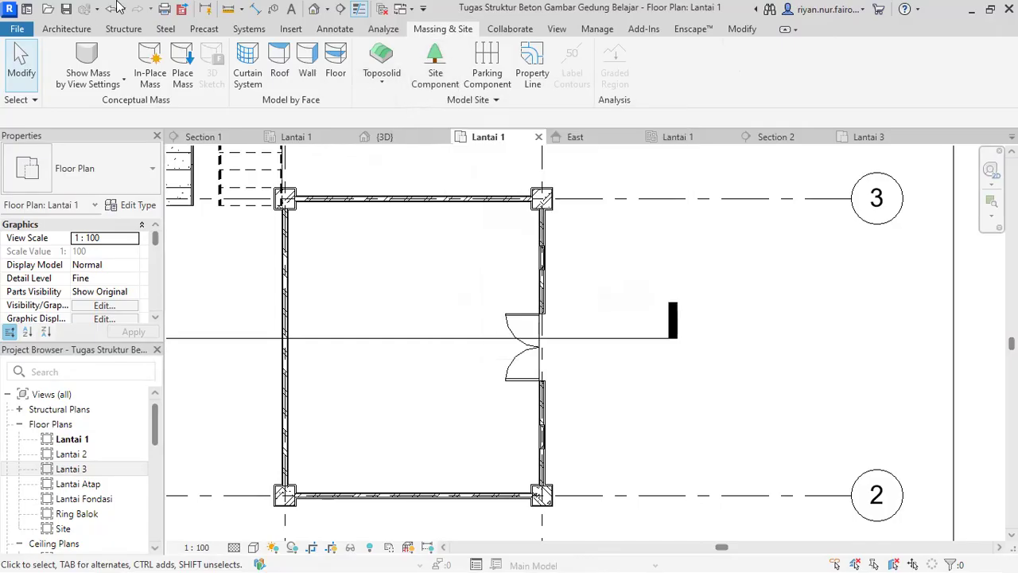
{"action": "left_click", "coordinate": [292, 32]}
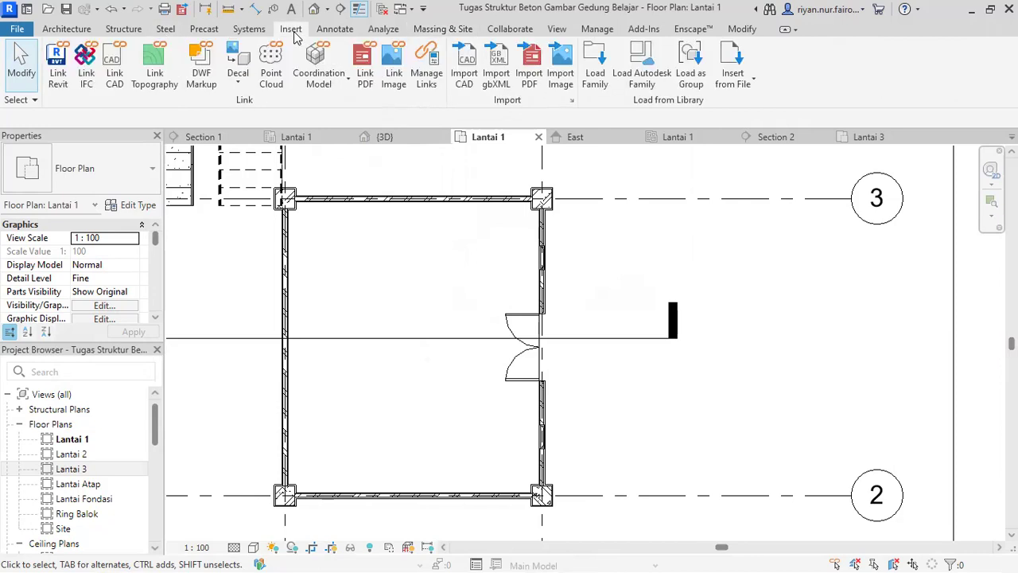
{"action": "left_click", "coordinate": [247, 30]}
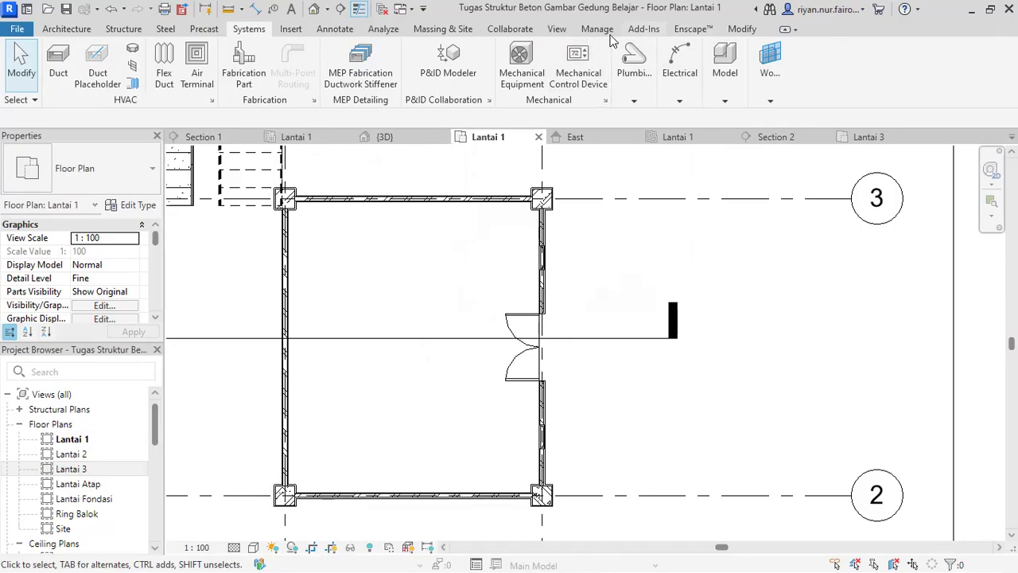
{"action": "left_click", "coordinate": [127, 30]}
{"action": "left_click", "coordinate": [94, 29]}
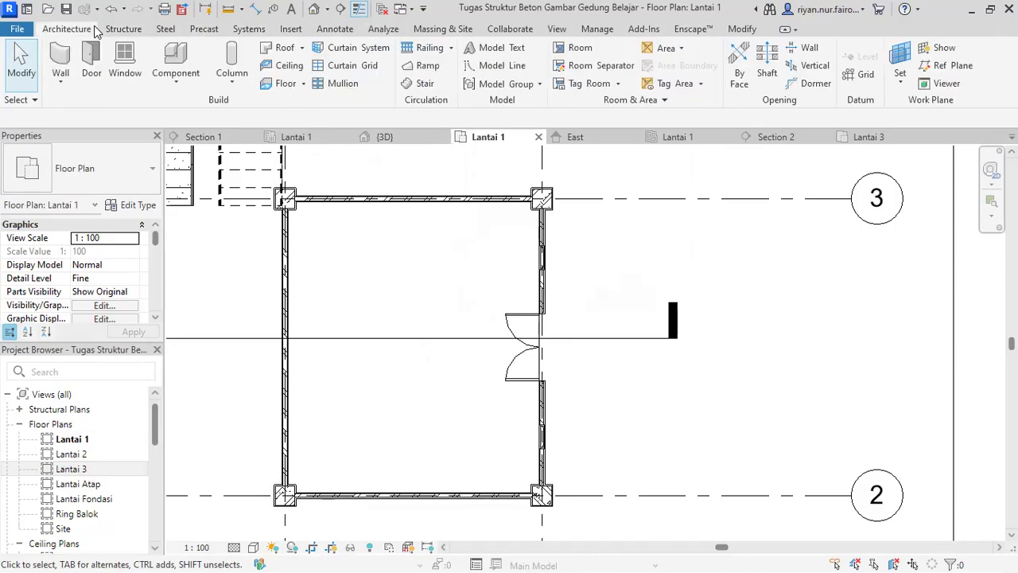
Start placing a component and browse the family library to the US Furniture folder
{"action": "left_click", "coordinate": [187, 81]}
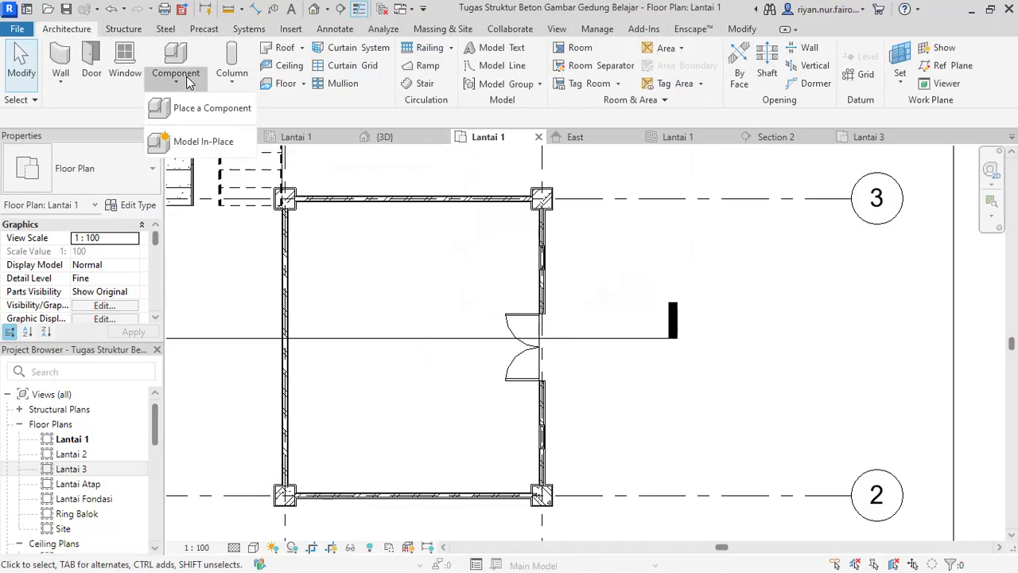
{"action": "left_click", "coordinate": [183, 108]}
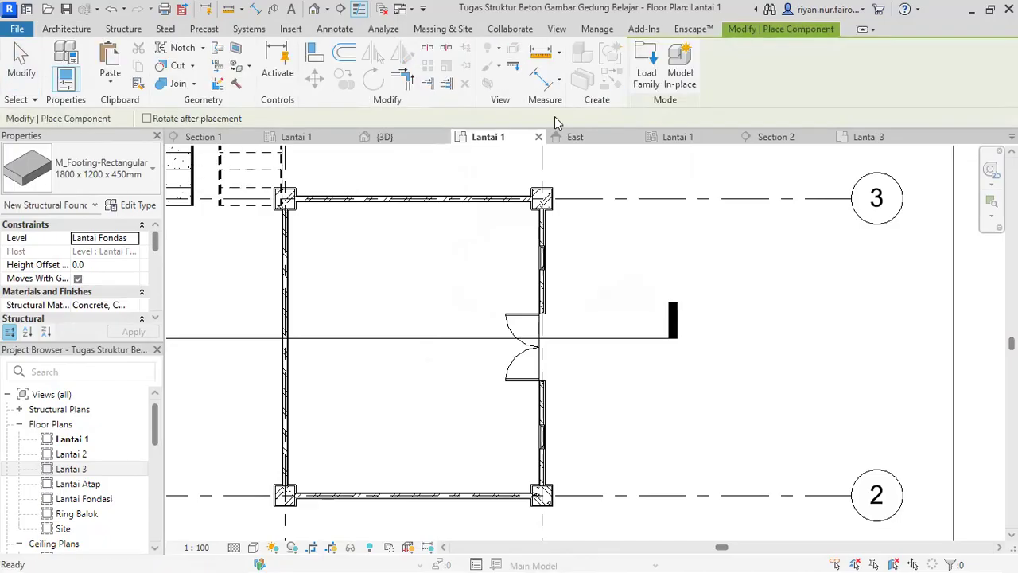
{"action": "left_click", "coordinate": [632, 73]}
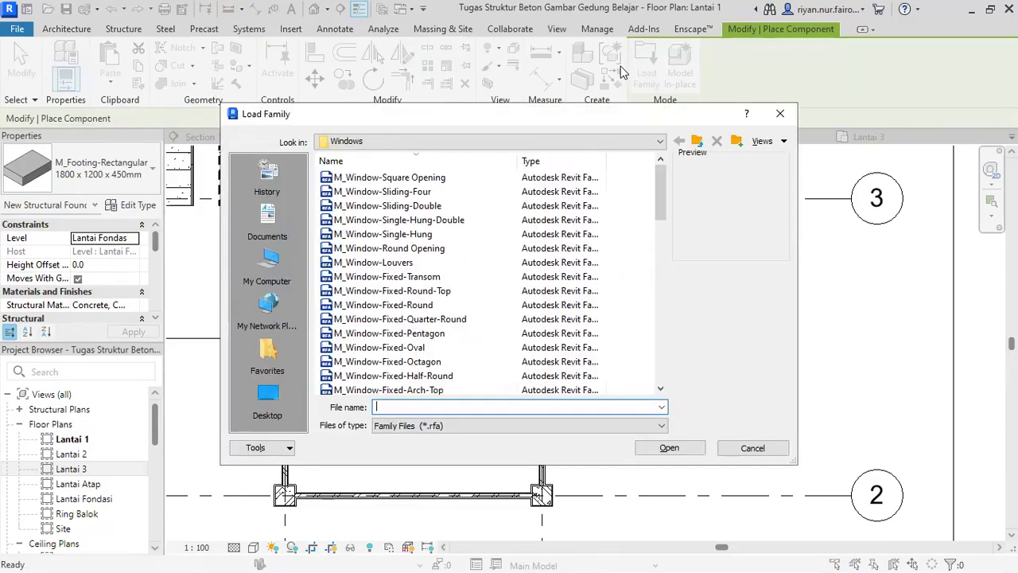
{"action": "left_click", "coordinate": [699, 146]}
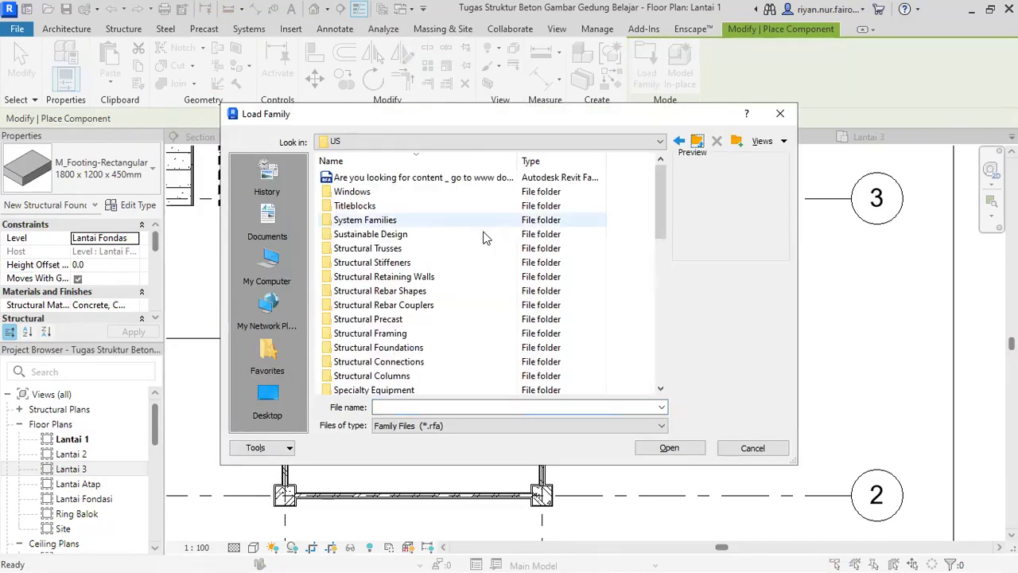
{"action": "scroll", "coordinate": [469, 239], "scroll_direction": "down", "scroll_amount": 4}
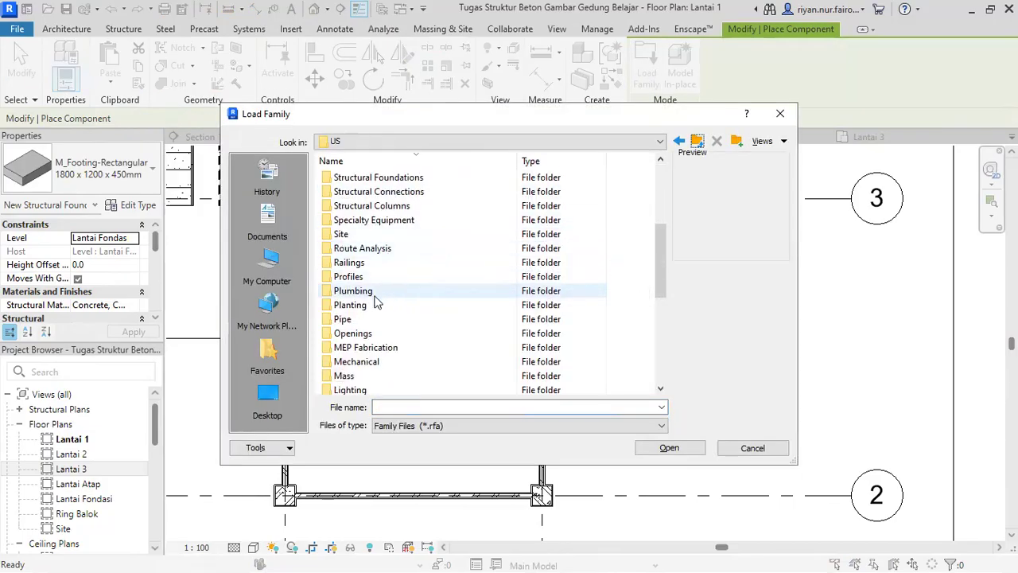
{"action": "scroll", "coordinate": [372, 304], "scroll_direction": "down", "scroll_amount": 1}
{"action": "scroll", "coordinate": [368, 337], "scroll_direction": "down", "scroll_amount": 3}
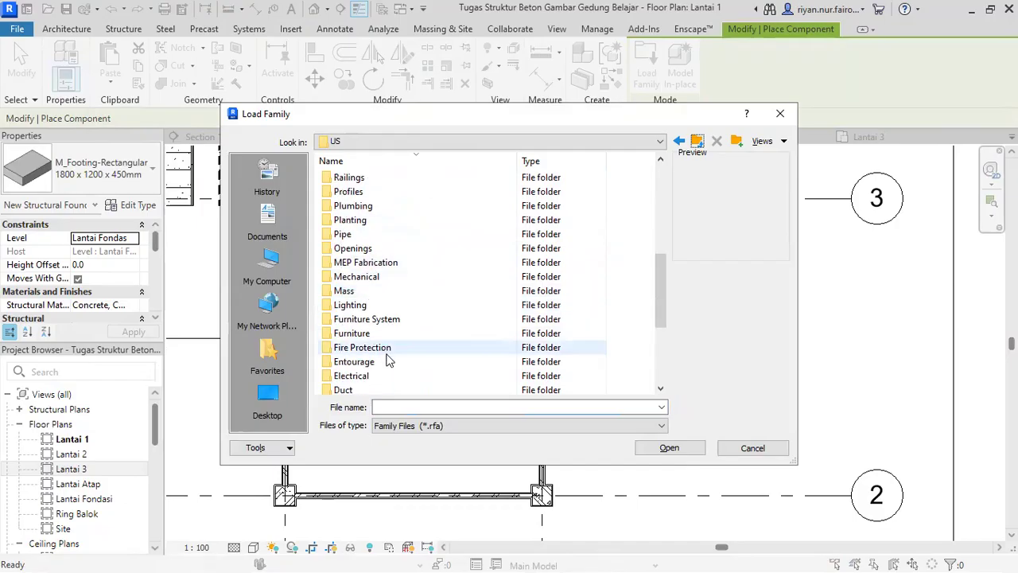
{"action": "scroll", "coordinate": [389, 368], "scroll_direction": "down", "scroll_amount": 2}
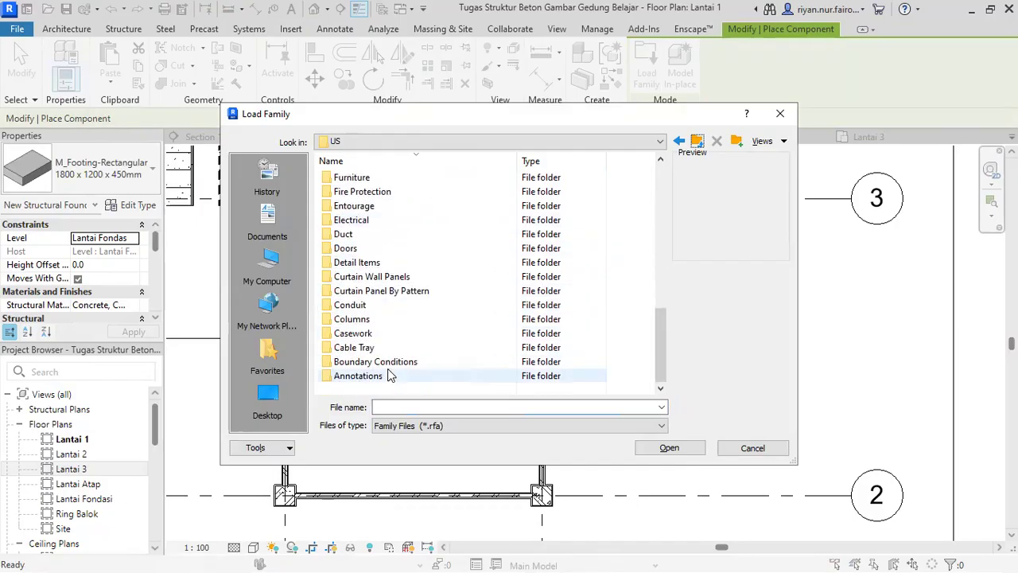
{"action": "scroll", "coordinate": [392, 230], "scroll_direction": "up", "scroll_amount": 2}
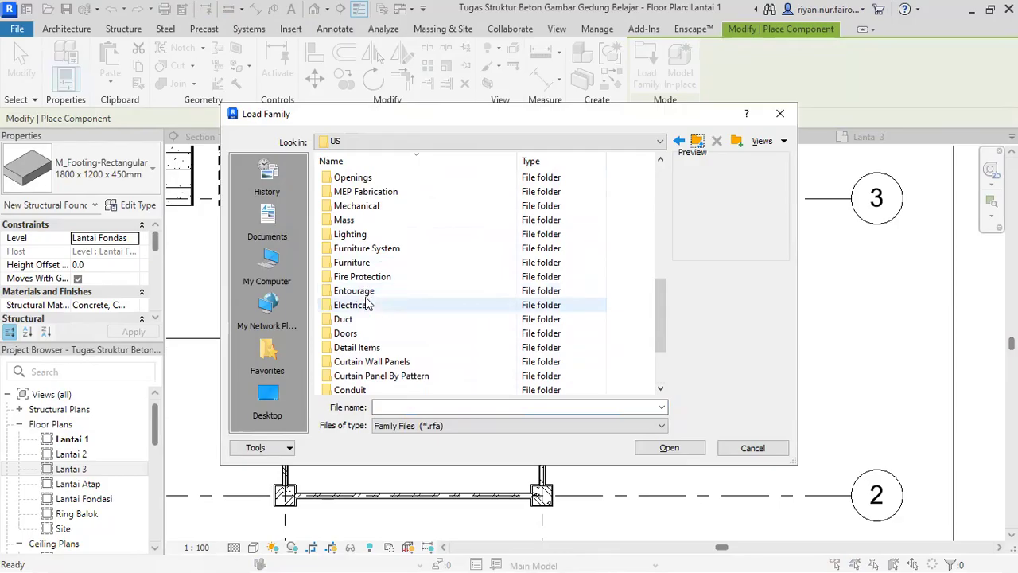
{"action": "double_click", "coordinate": [388, 263]}
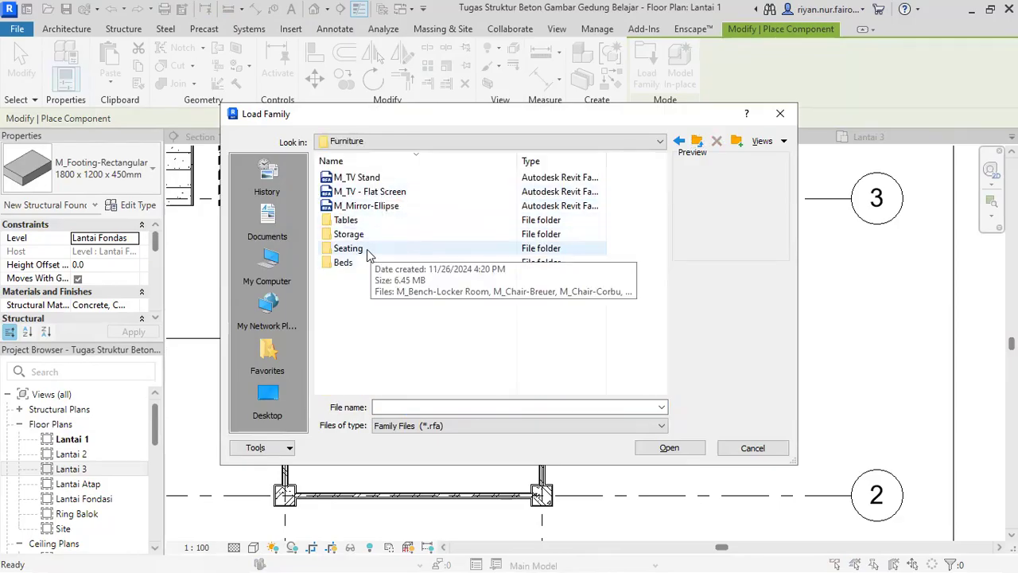
Load the M_Sofa-Corbu family from the Seating folder
{"action": "double_click", "coordinate": [369, 248]}
{"action": "left_click", "coordinate": [373, 192]}
{"action": "left_click", "coordinate": [370, 177]}
{"action": "left_click", "coordinate": [379, 193]}
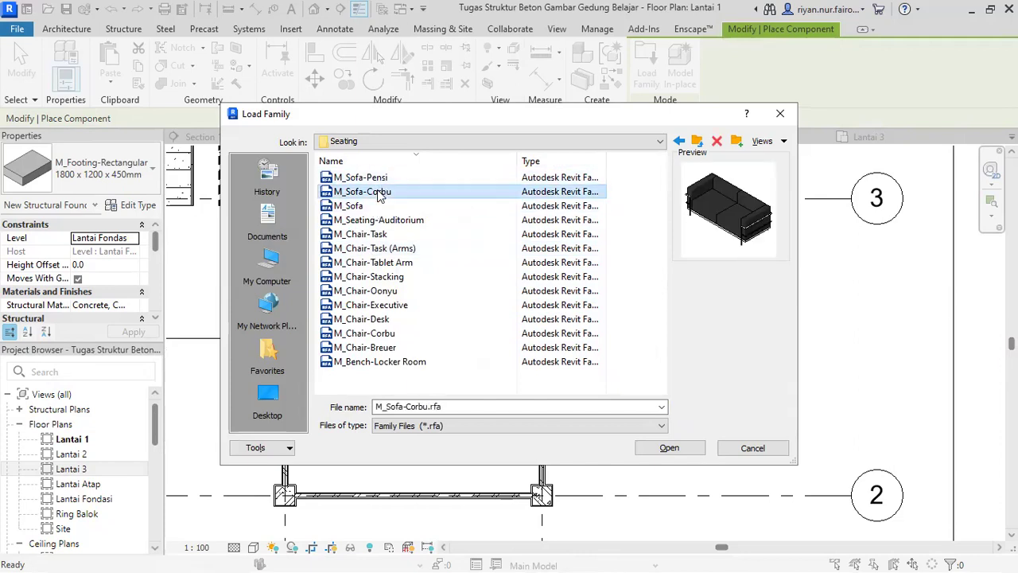
{"action": "left_click", "coordinate": [667, 448]}
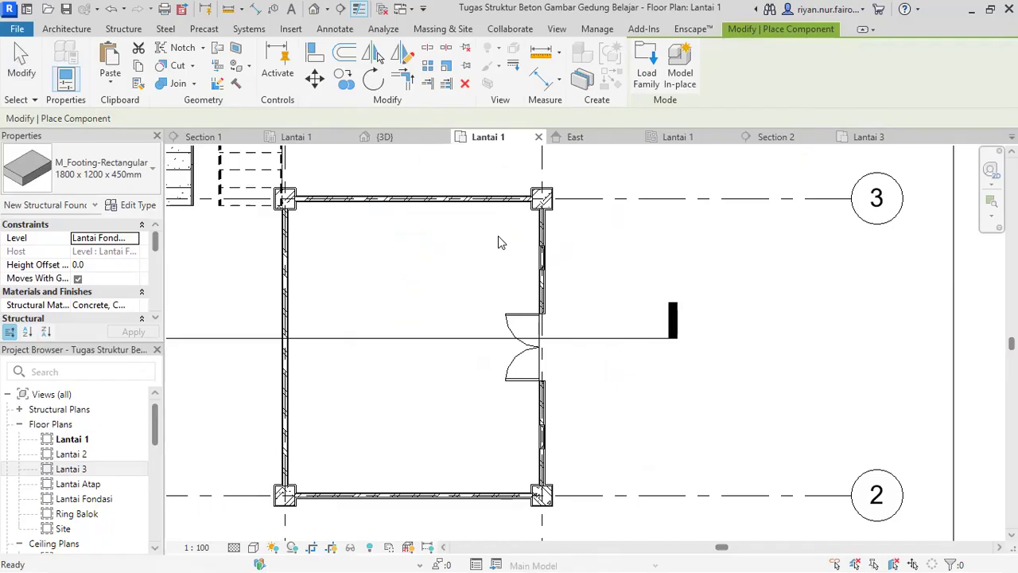
Place one M_Sofa-Corbu sofa against the room's grid 3 wall, about 2500 mm from the wall with the double door, and finish placing
{"action": "scroll", "coordinate": [477, 229], "scroll_direction": "up", "scroll_amount": 1}
{"action": "scroll", "coordinate": [402, 221], "scroll_direction": "up", "scroll_amount": 2}
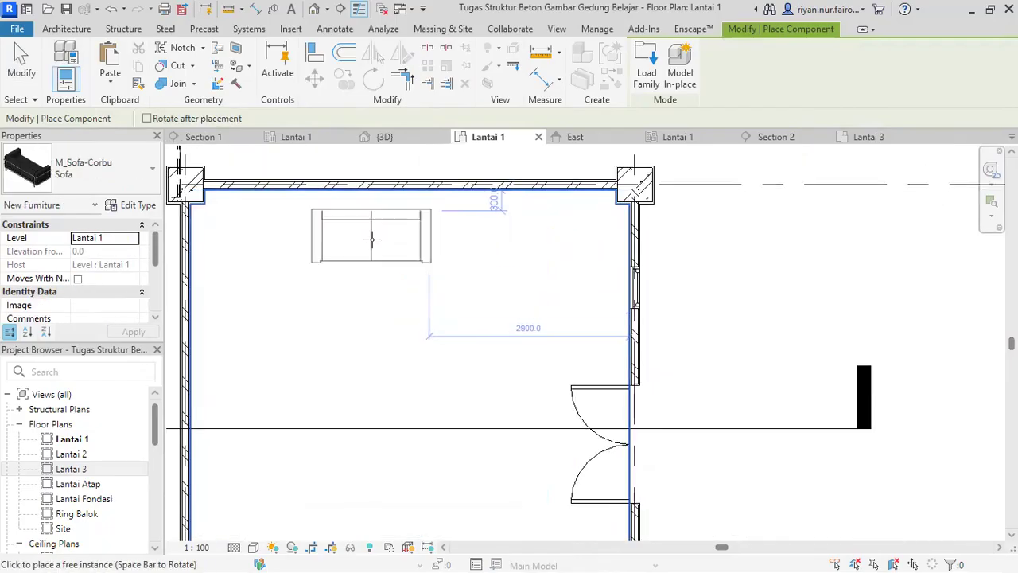
{"action": "left_click", "coordinate": [400, 224]}
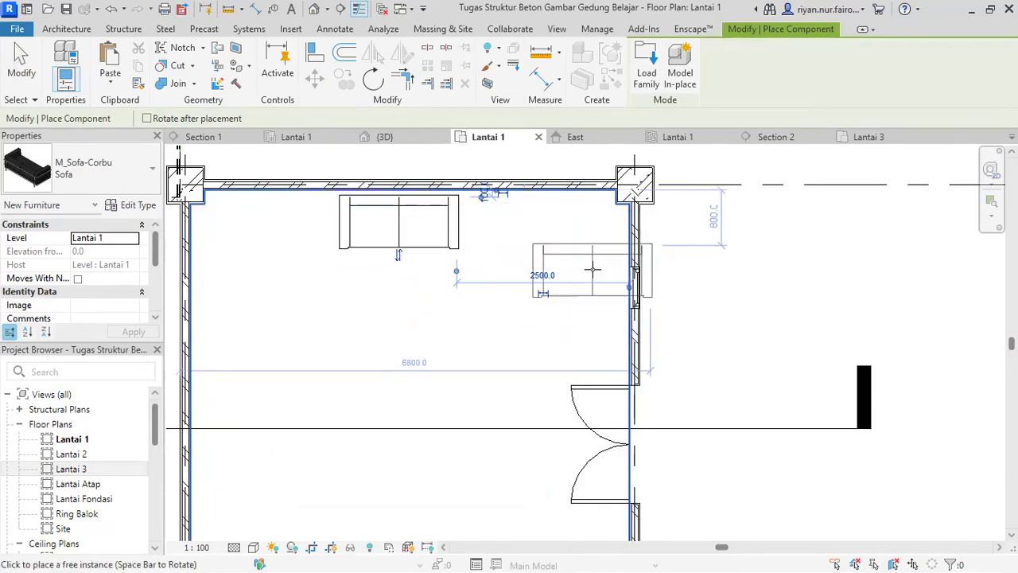
{"action": "key", "text": "Escape"}
{"action": "left_click", "coordinate": [419, 220]}
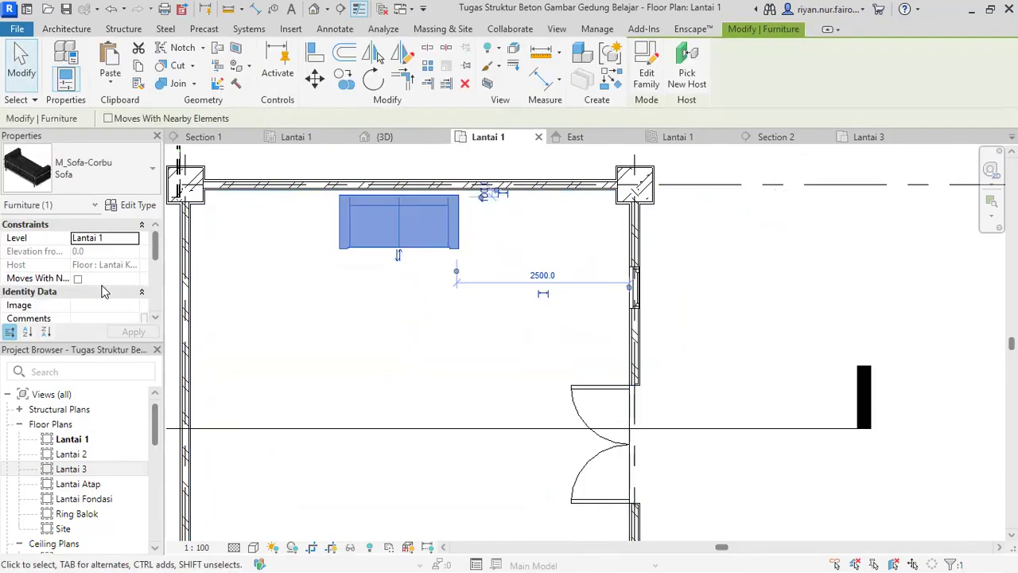
{"action": "scroll", "coordinate": [101, 292], "scroll_direction": "down", "scroll_amount": 3}
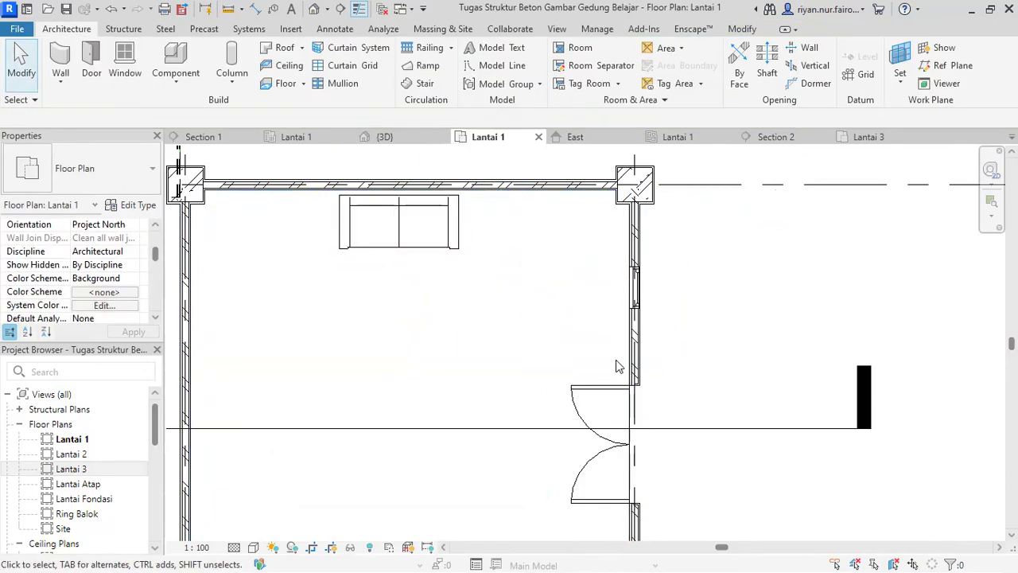
Open the Section 2 view and examine how the sofa sits on the Lantai 1 floor
{"action": "scroll", "coordinate": [613, 364], "scroll_direction": "down", "scroll_amount": 2}
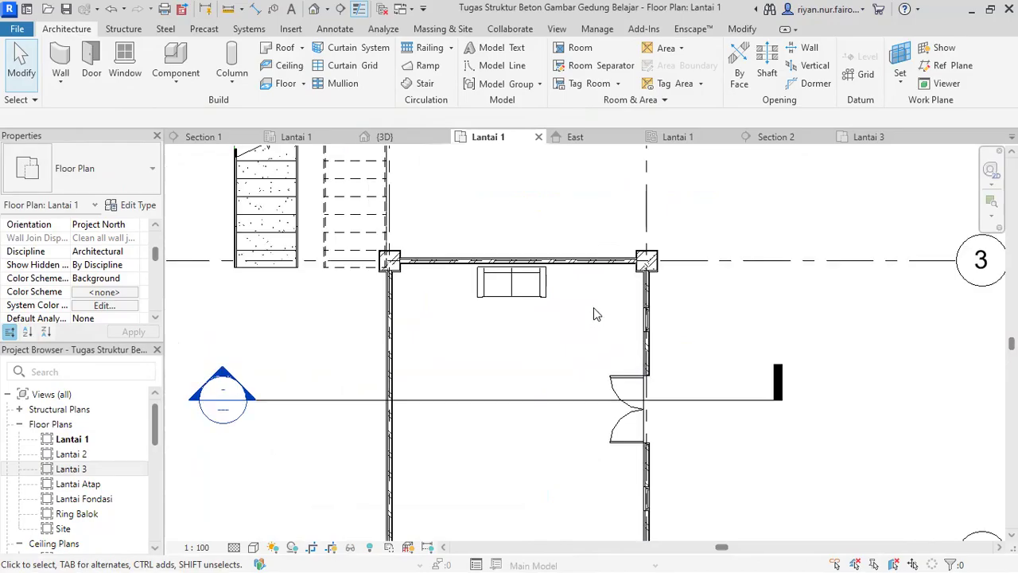
{"action": "scroll", "coordinate": [593, 307], "scroll_direction": "up", "scroll_amount": 1}
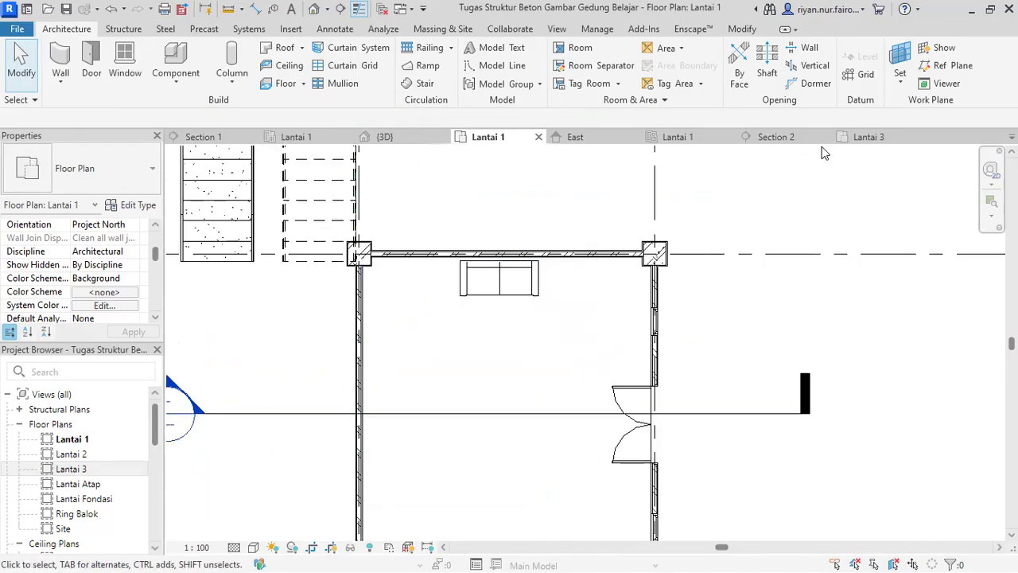
{"action": "left_click", "coordinate": [788, 142]}
{"action": "scroll", "coordinate": [477, 427], "scroll_direction": "up", "scroll_amount": 5}
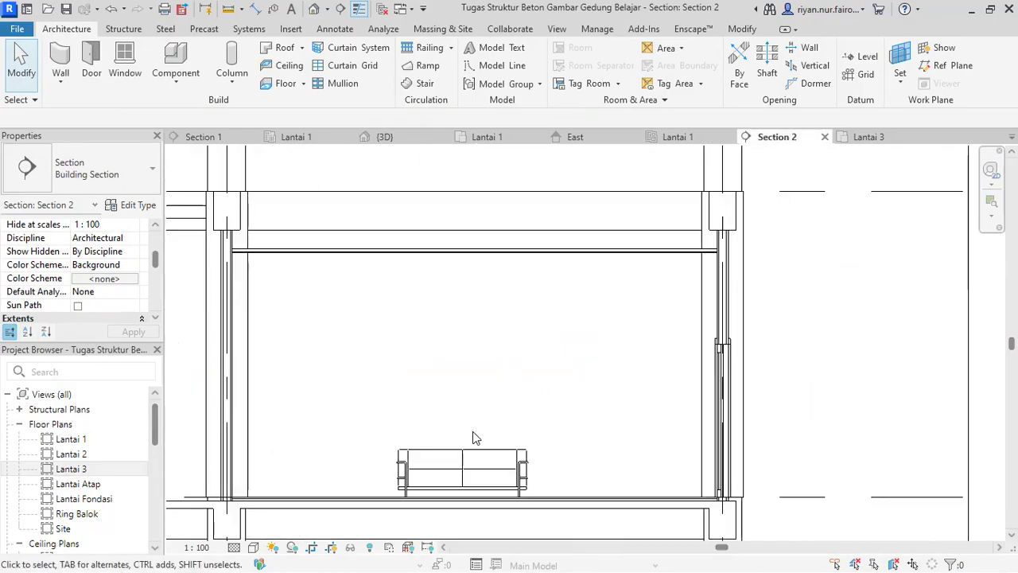
{"action": "middle_click_drag", "start_coordinate": [399, 511], "coordinate": [422, 318]}
{"action": "scroll", "coordinate": [618, 272], "scroll_direction": "down", "scroll_amount": 5}
{"action": "scroll", "coordinate": [562, 380], "scroll_direction": "down", "scroll_amount": 3}
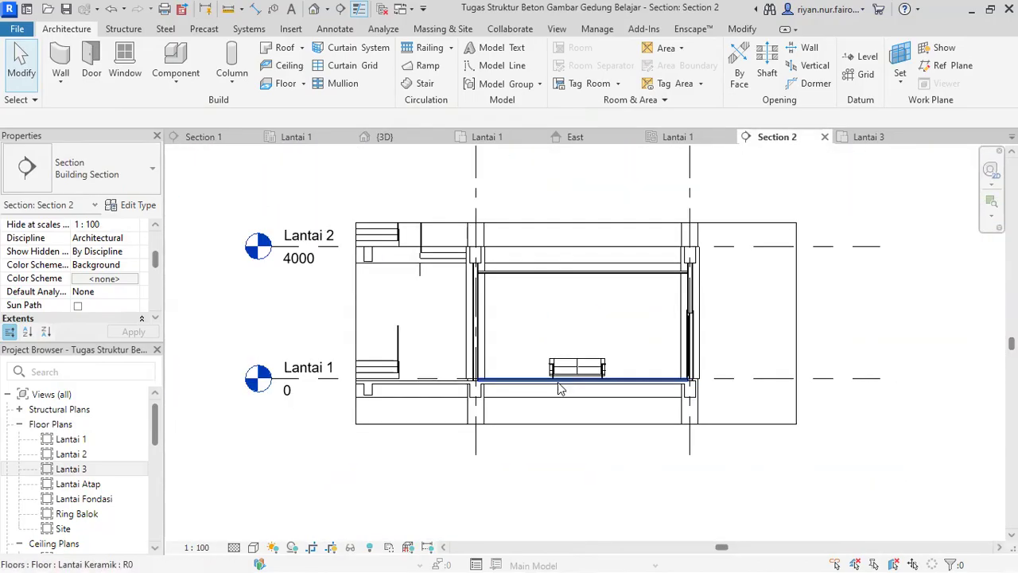
Set the Section 2 view's visual style to Consistent Colors and inspect the sofa in the room
{"action": "left_click", "coordinate": [253, 547]}
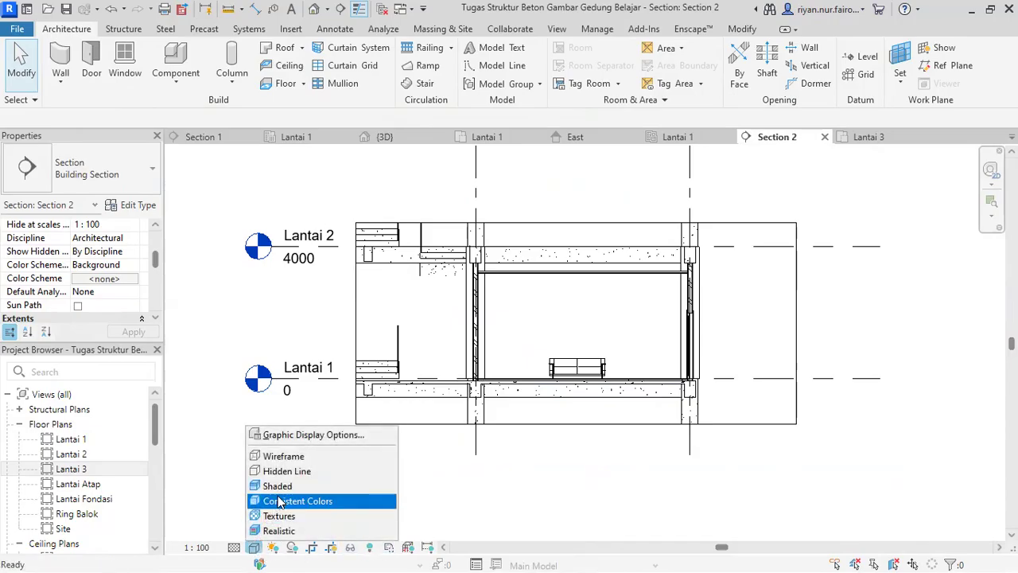
{"action": "left_click", "coordinate": [279, 500]}
{"action": "scroll", "coordinate": [566, 346], "scroll_direction": "up", "scroll_amount": 5}
{"action": "scroll", "coordinate": [566, 342], "scroll_direction": "down", "scroll_amount": 4}
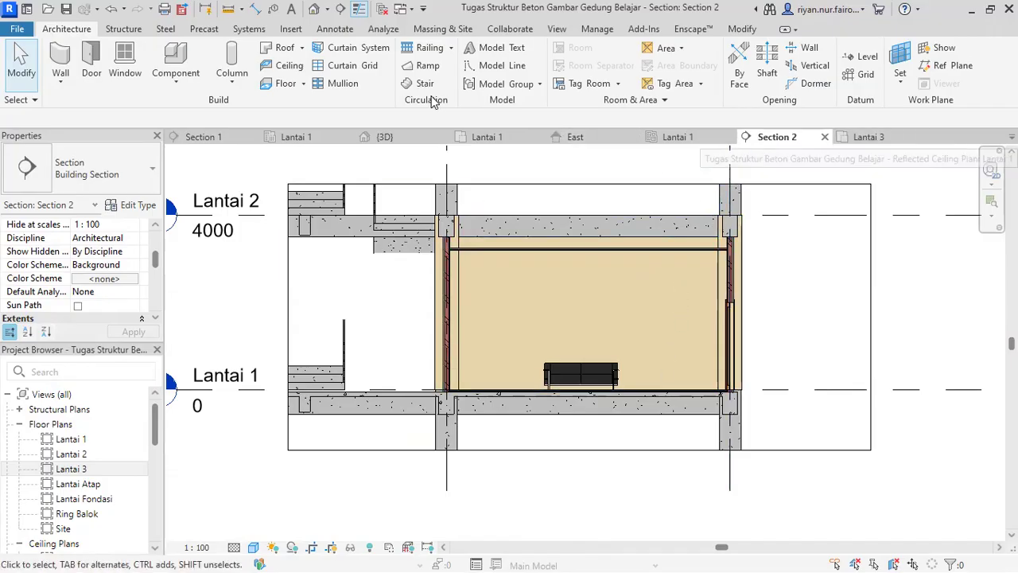
Switch to the 3D view and show the room block beneath the tiled roof
{"action": "left_click", "coordinate": [392, 136]}
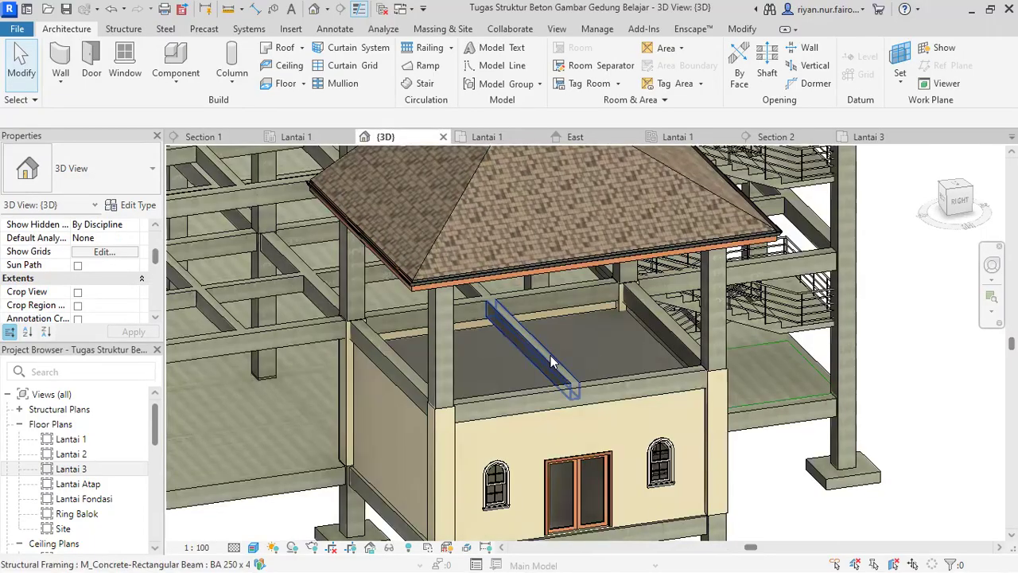
{"action": "middle_click_drag", "start_coordinate": [550, 356], "coordinate": [625, 342]}
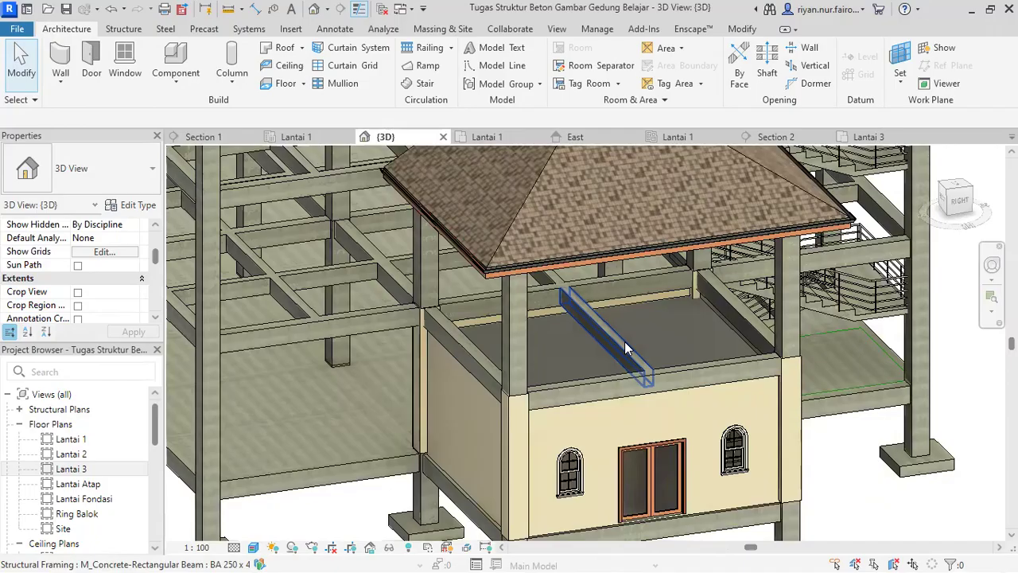